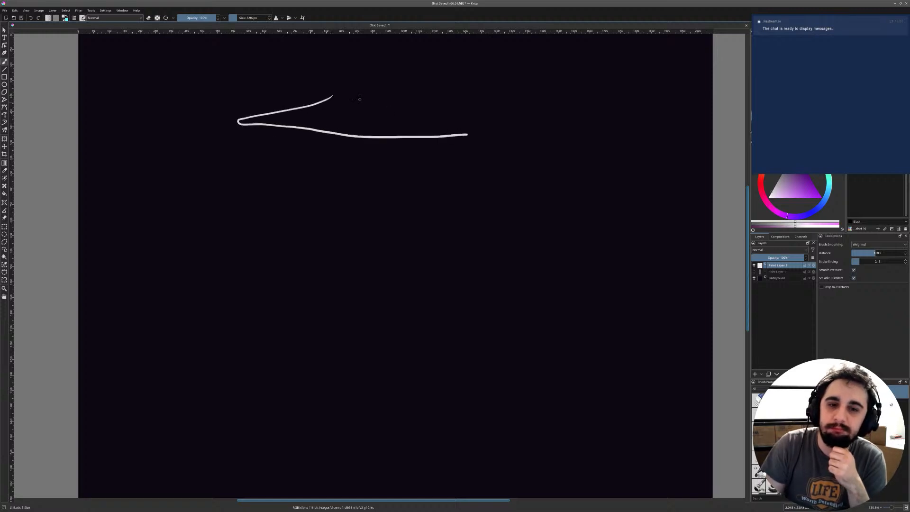
Step: Complete the domed flying saucer outline and draw two diverging light-beam edges below it
mouse_move(332, 96)
left_mouse_down()
mouse_move(417, 90)
mouse_move(523, 122)
mouse_move(441, 133)
left_mouse_up()
left_click_drag(355, 141, 240, 366)
mouse_move(395, 152)
left_mouse_down()
mouse_move(458, 333)
mouse_move(488, 388)
left_mouse_up()
Step: Draw five curved cross lines between the beam's edges, from its base up to the saucer
left_click_drag(282, 350, 431, 373)
left_click_drag(289, 304, 430, 310)
left_click_drag(323, 242, 441, 259)
left_click_drag(342, 186, 398, 192)
left_click_drag(356, 160, 378, 158)
middle_click_drag(370, 151, 329, 175)
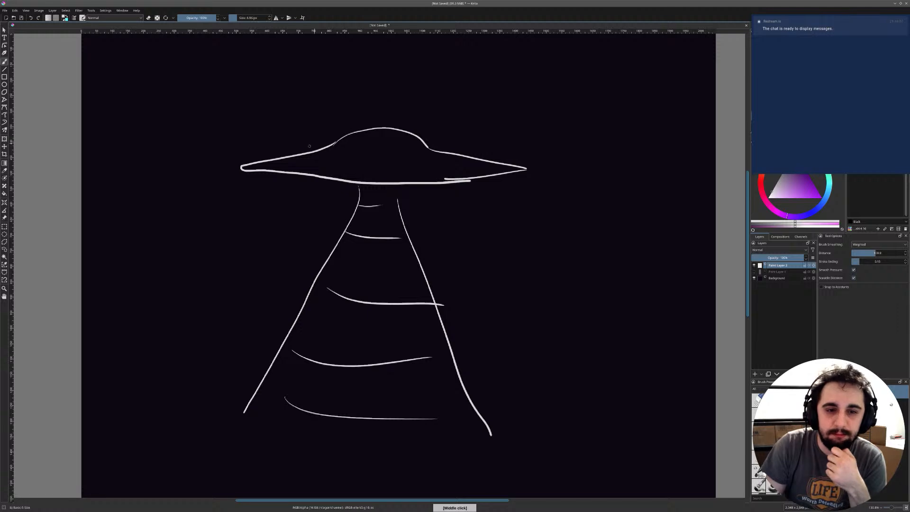
Step: Sketch overlapping petal-like lobes around the saucer's hull and a rounded rim beneath its dome
mouse_move(243, 166)
left_mouse_down()
mouse_move(355, 179)
mouse_move(349, 171)
mouse_move(369, 192)
mouse_move(416, 188)
left_mouse_up()
mouse_move(364, 170)
left_mouse_down()
mouse_move(401, 171)
mouse_move(422, 189)
mouse_move(424, 165)
mouse_move(480, 176)
left_mouse_up()
left_click_drag(410, 171, 467, 184)
mouse_move(445, 150)
left_mouse_down()
mouse_move(483, 183)
mouse_move(518, 176)
mouse_move(519, 166)
left_mouse_up()
left_click_drag(338, 147, 373, 164)
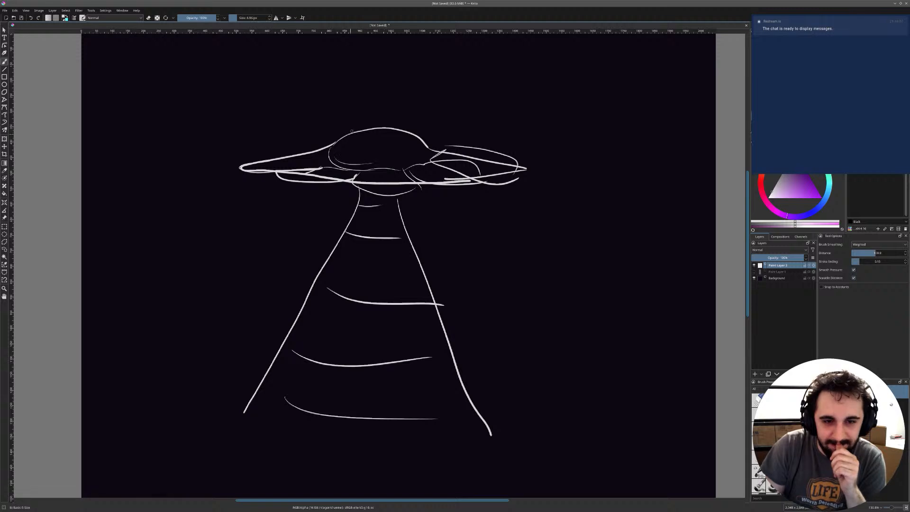
Step: Sketch a small cow floating inside the beam, with horned head, body, legs and raised tail
mouse_move(355, 279)
left_mouse_down()
mouse_move(353, 294)
mouse_move(365, 281)
mouse_move(360, 302)
mouse_move(365, 290)
mouse_move(341, 286)
mouse_move(374, 273)
mouse_move(376, 283)
left_mouse_up()
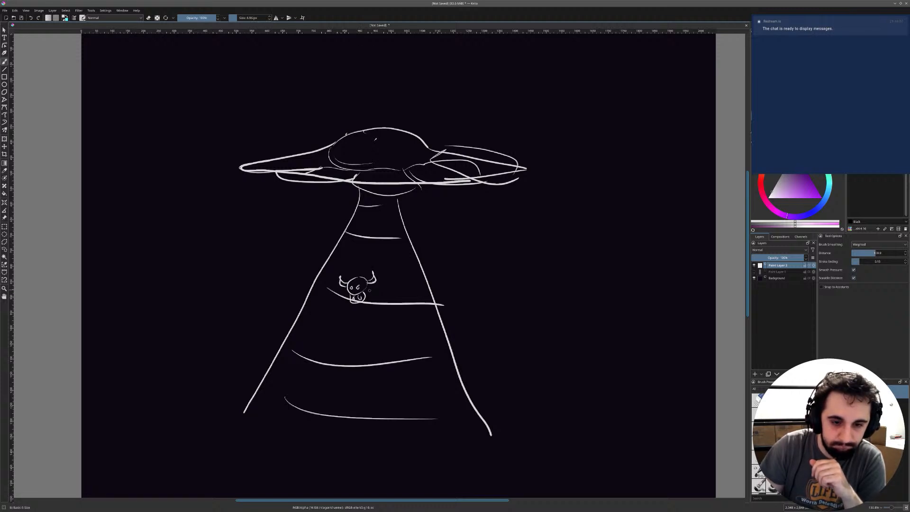
mouse_move(364, 294)
left_mouse_down()
mouse_move(405, 273)
mouse_move(388, 316)
mouse_move(400, 317)
mouse_move(401, 293)
mouse_move(414, 289)
mouse_move(427, 306)
left_mouse_up()
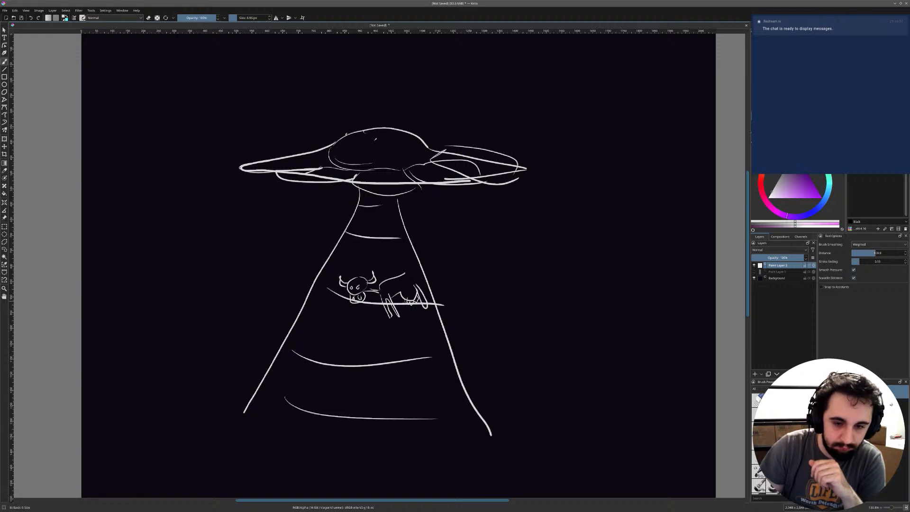
left_click_drag(405, 272, 420, 290)
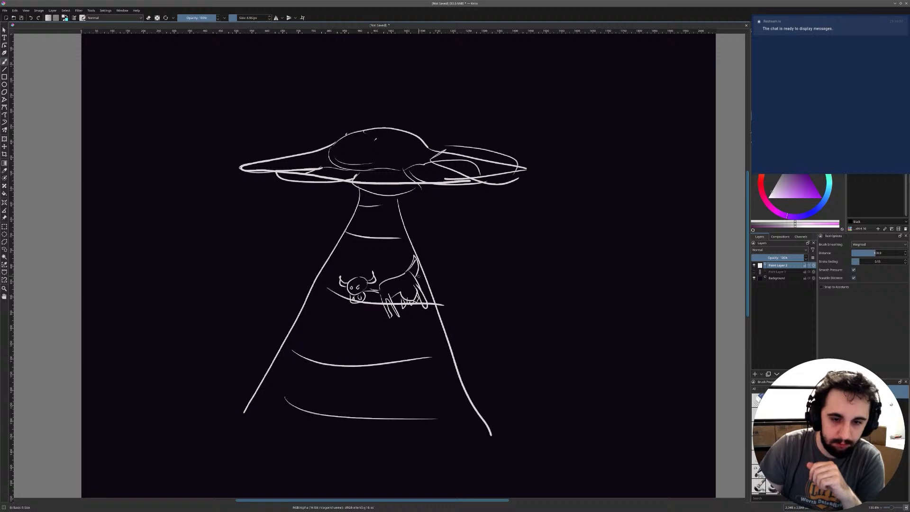
Step: Draw spots on the cow's shoulder and hindquarters, undoing the unwanted stroke
key("e")
key("e")
mouse_move(388, 284)
left_mouse_down()
mouse_move(378, 288)
mouse_move(386, 283)
left_mouse_up()
mouse_move(402, 280)
left_mouse_down()
mouse_move(426, 250)
mouse_move(398, 290)
left_mouse_up()
key("ctrl+z")
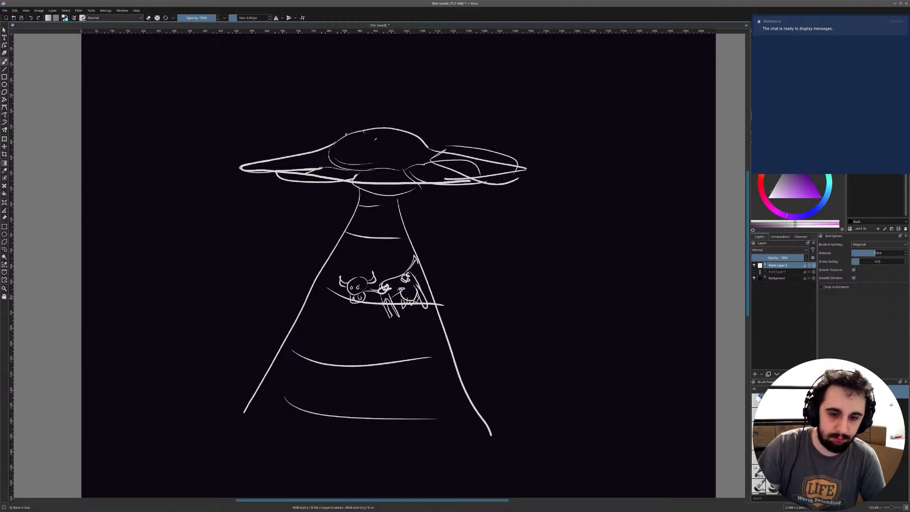
scroll(365, 258, "down", 5)
middle_click_drag(365, 258, 366, 280)
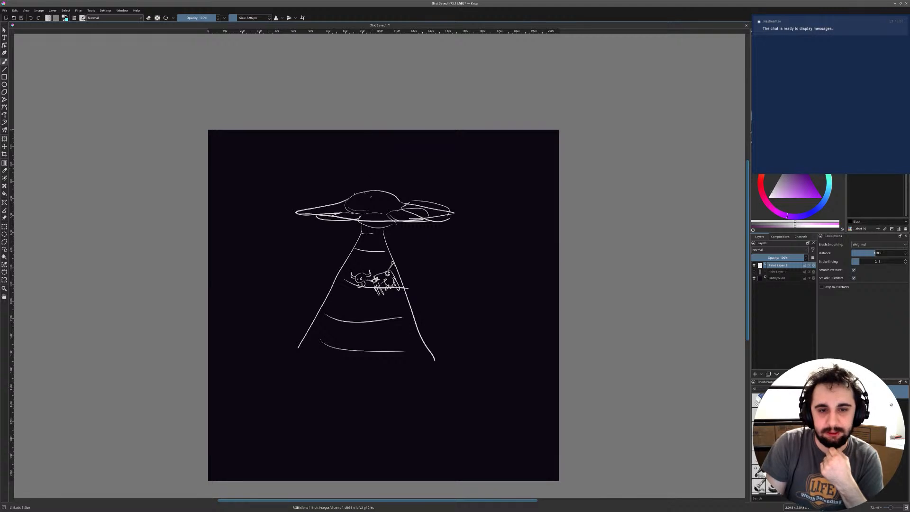
mouse_move(376, 132)
left_mouse_down()
mouse_move(361, 164)
mouse_move(376, 190)
mouse_move(386, 135)
left_mouse_up()
middle_click_drag(367, 159, 363, 162)
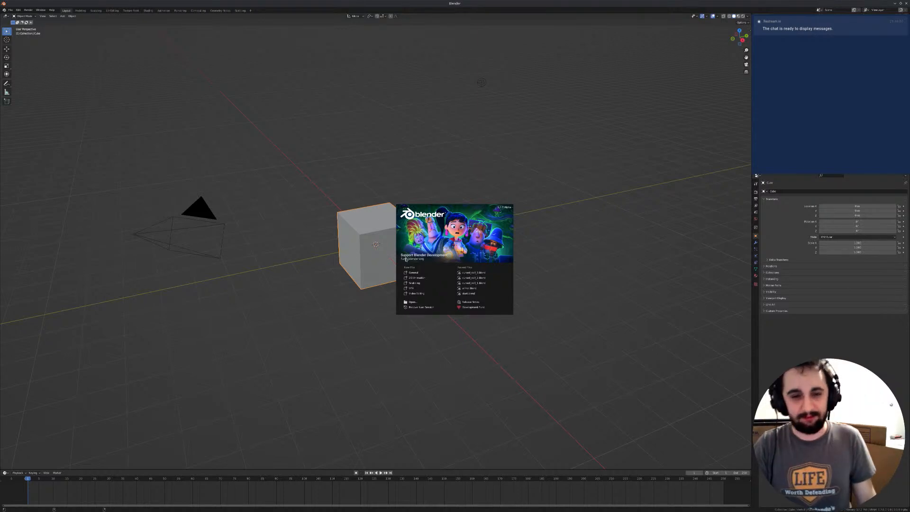
Step: Switch to Blender and delete all objects of the default scene
left_click(401, 199)
key("a")
key("x")
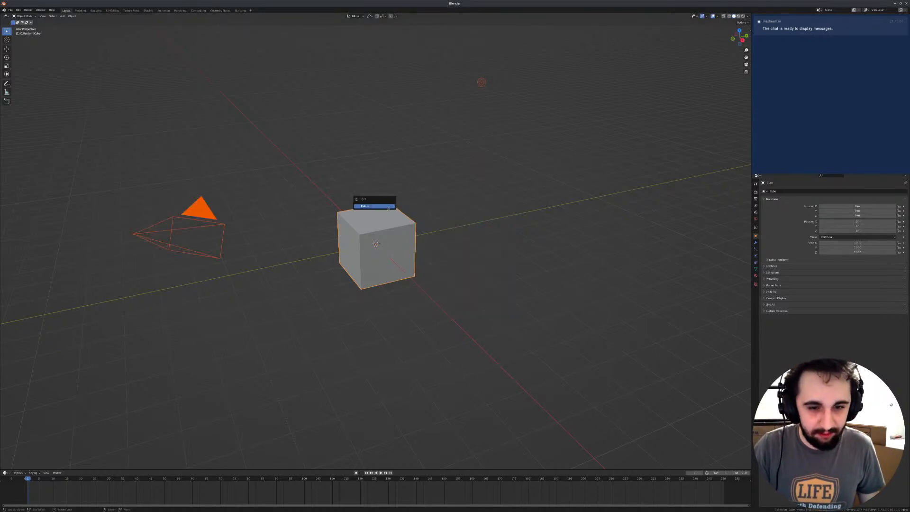
left_click(377, 205)
middle_click_drag(381, 225, 372, 216)
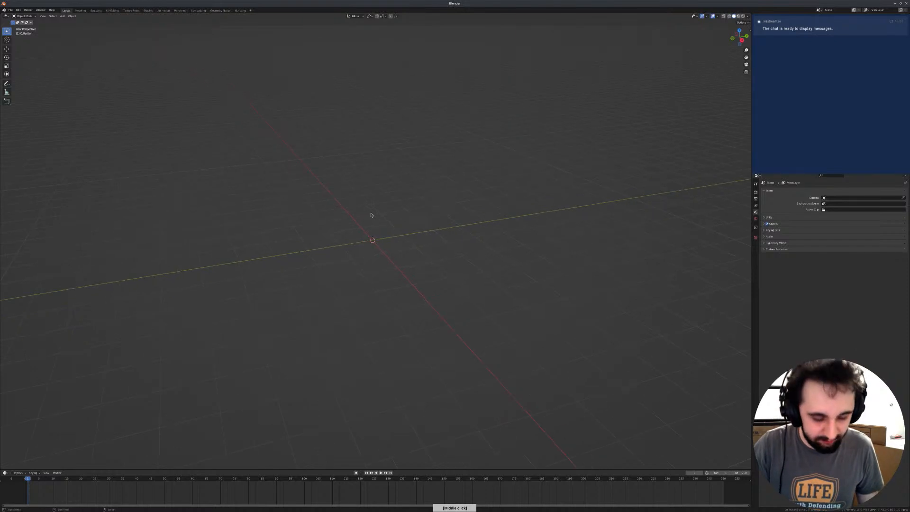
Step: Add a UV sphere at the scene's center and enter Edit Mode on its mesh
key("shift+a")
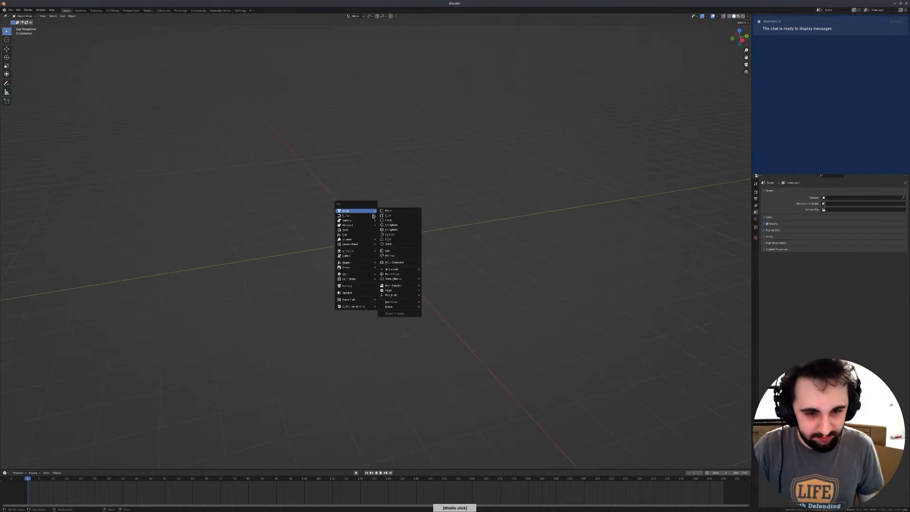
left_click(401, 225)
key("Tab")
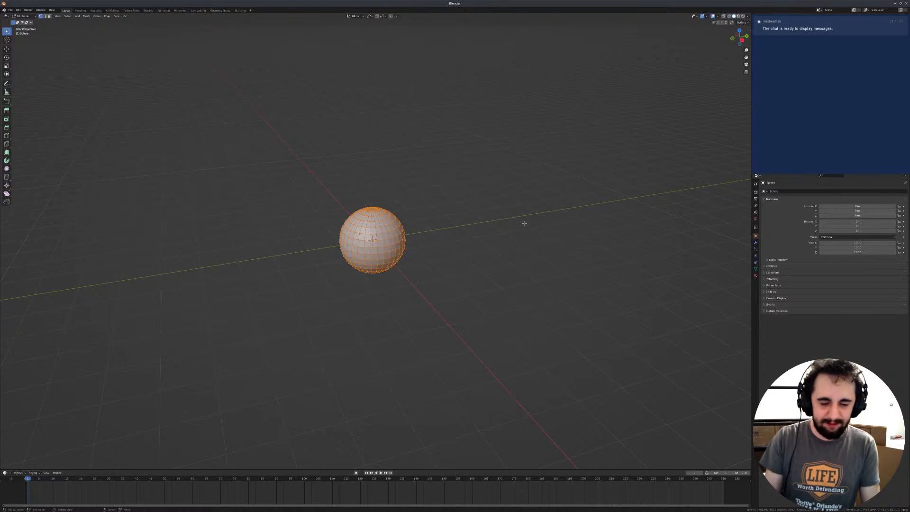
Step: Scale the whole sphere mesh down along the Z axis to flatten it into a thin disc
middle_click_drag(570, 230, 502, 327)
type("sz0.1")
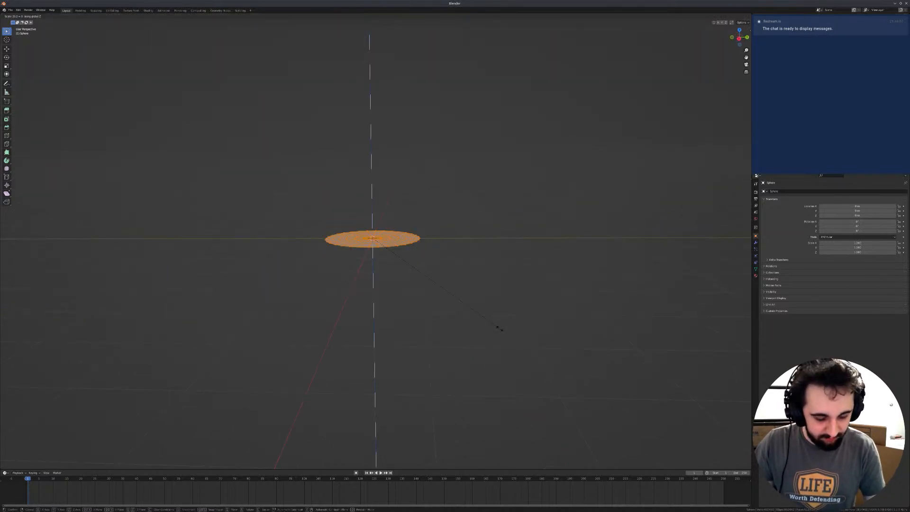
key("Escape")
type("sz0.1")
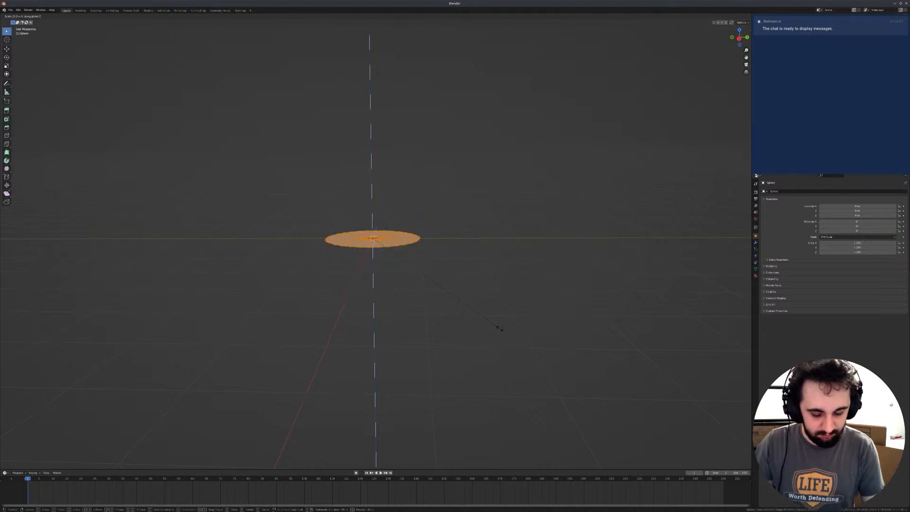
key("Return")
middle_click_drag(499, 328, 465, 291)
scroll(477, 311, "up", 2)
middle_click_drag(395, 270, 418, 261)
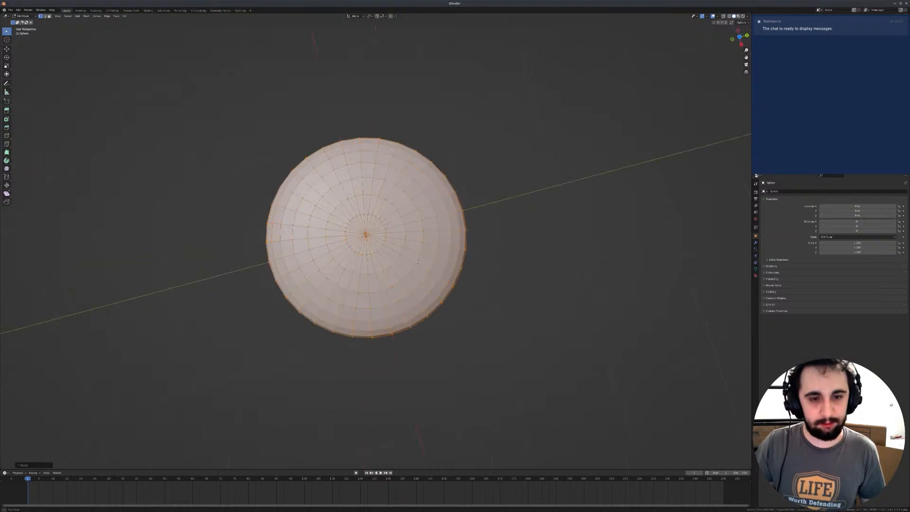
Step: Duplicate the disc along the Y axis in top view so the copy slightly overlaps the original's edge
key("KP_7")
scroll(362, 254, "up", 3)
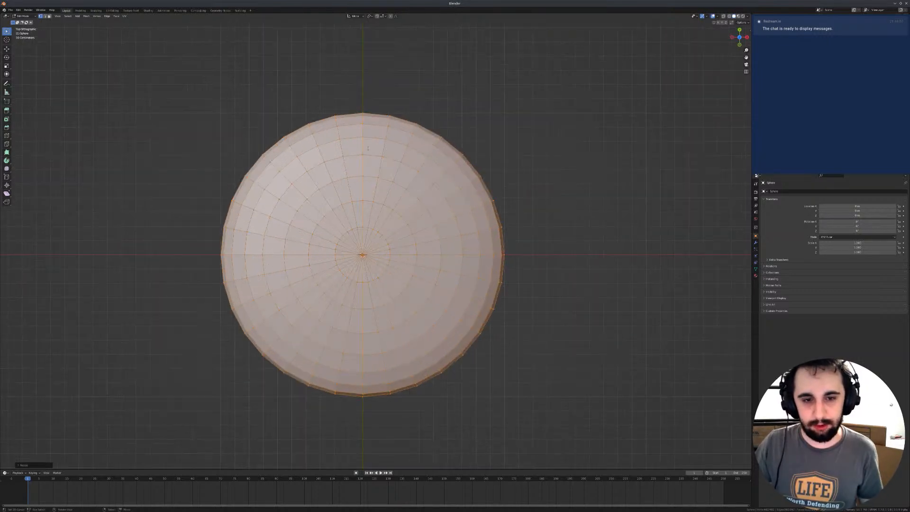
scroll(359, 144, "down", 2)
middle_click_drag(359, 144, 369, 196, "shift")
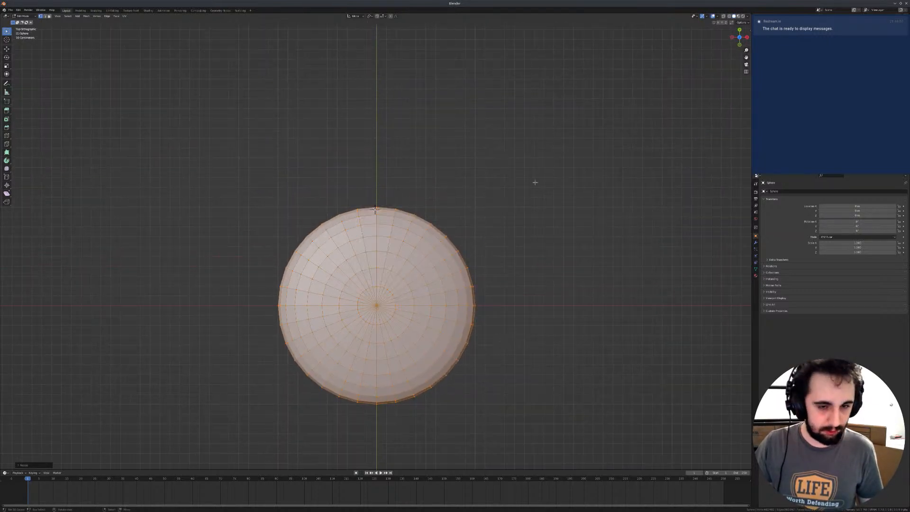
key("shift+d")
key("y")
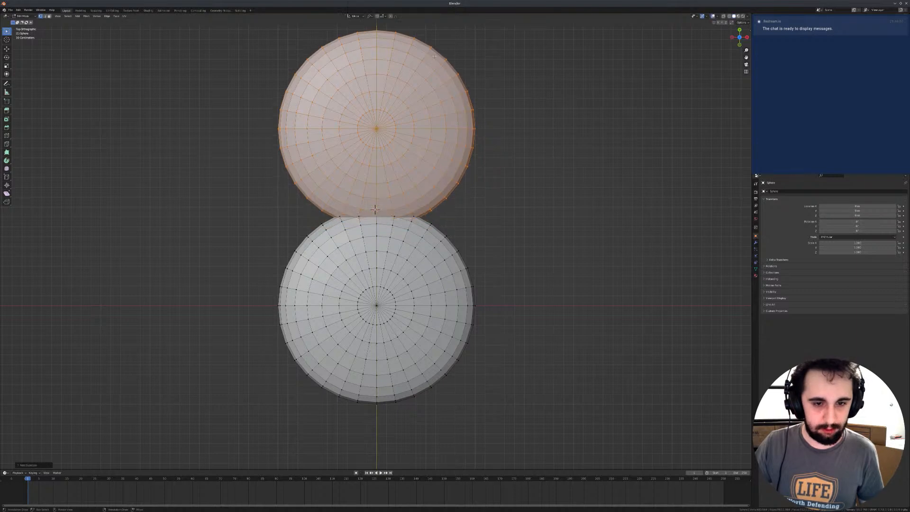
left_click(507, 203)
Step: Narrow the duplicated disc along the X axis into an elongated oval
scroll(506, 203, "down", 2)
key("s")
key("x")
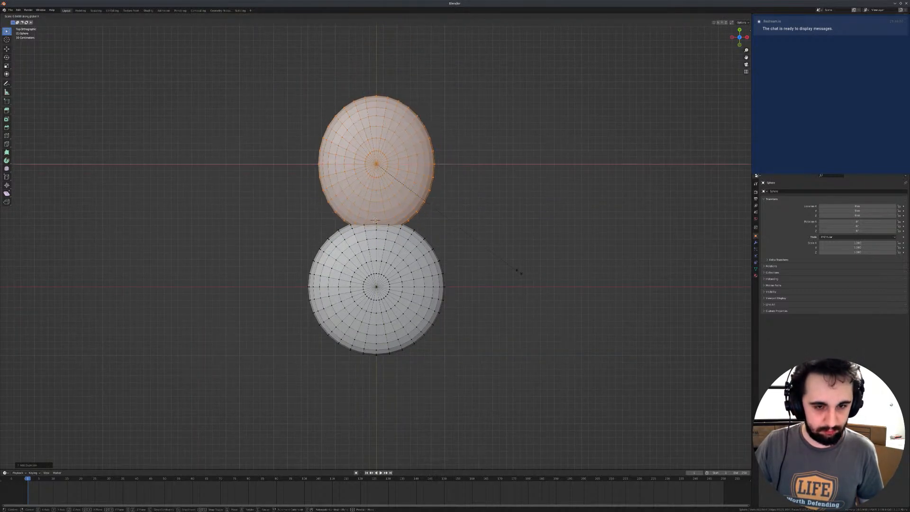
left_click(493, 248)
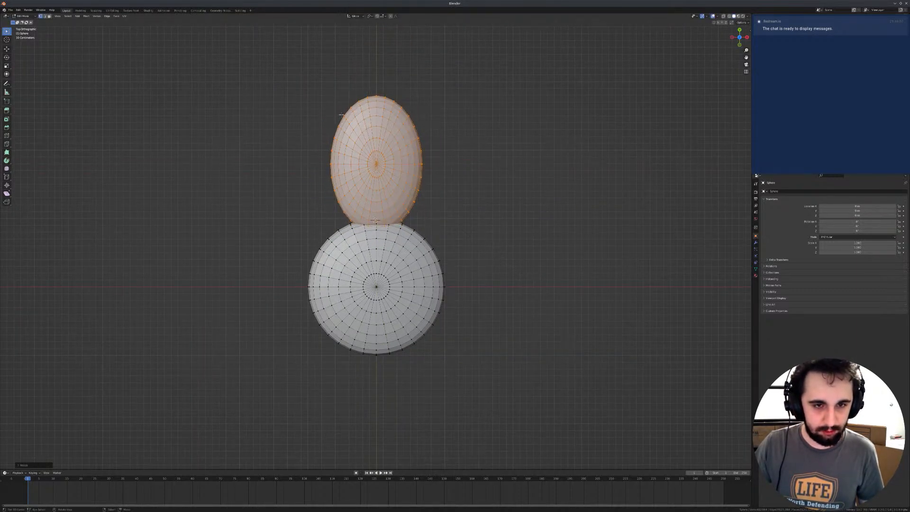
Step: Widen the oval's outer end along the X axis with proportional editing to start a petal shape
left_click(342, 115)
key("g")
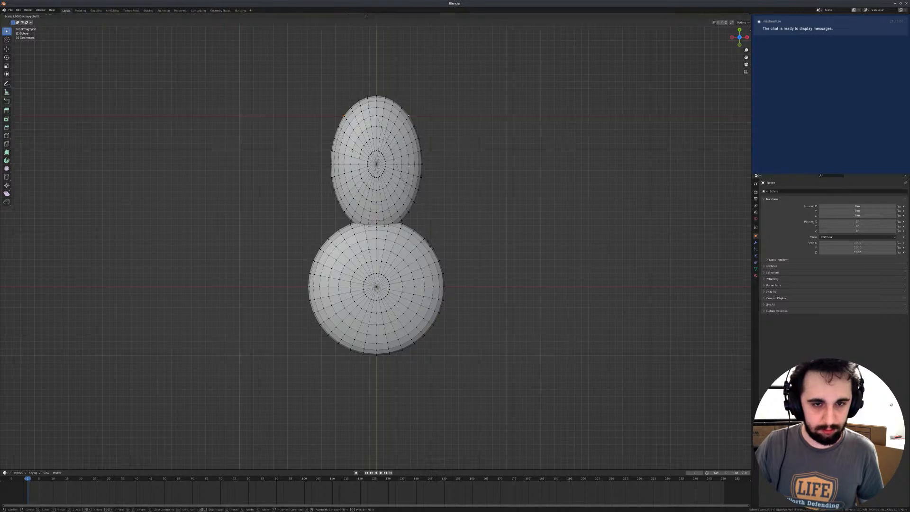
key("Escape")
key("s")
key("x")
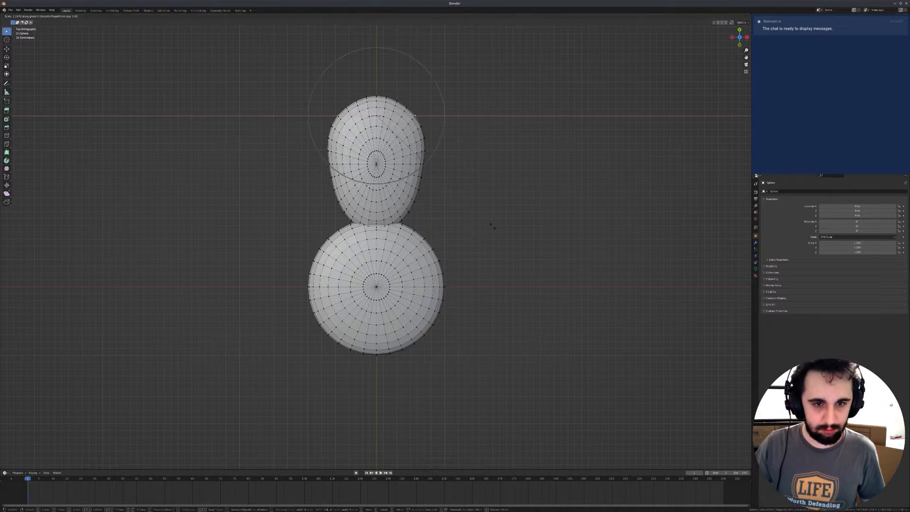
left_click(507, 219)
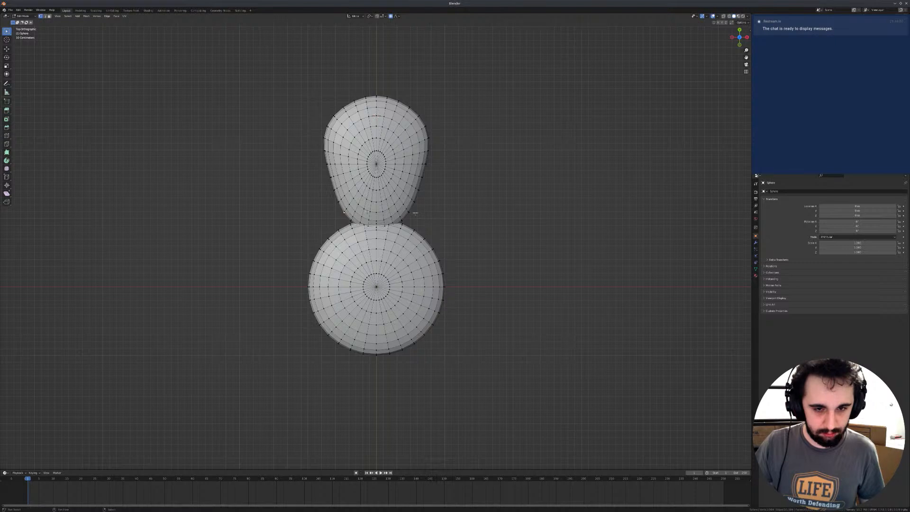
Step: Narrow the petal's inner end next to the central disc with a proportional scale, leaving the disc round
key("s")
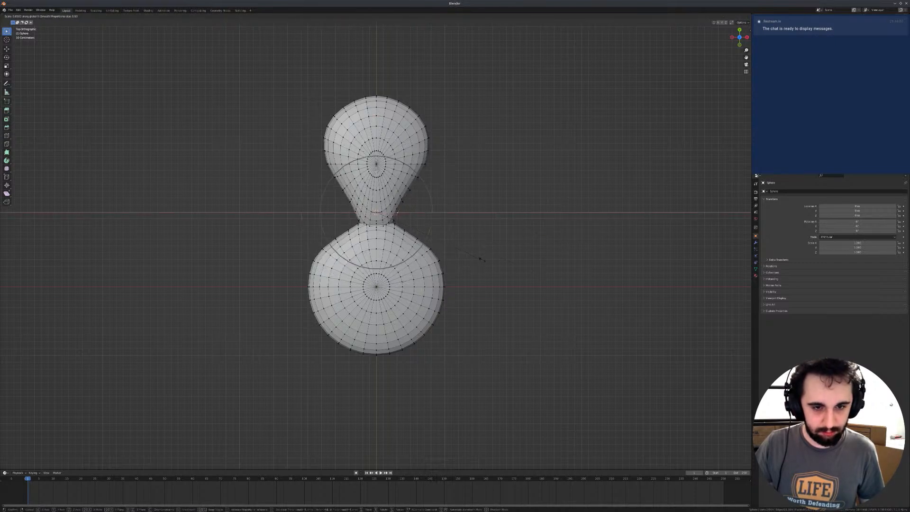
key("Escape")
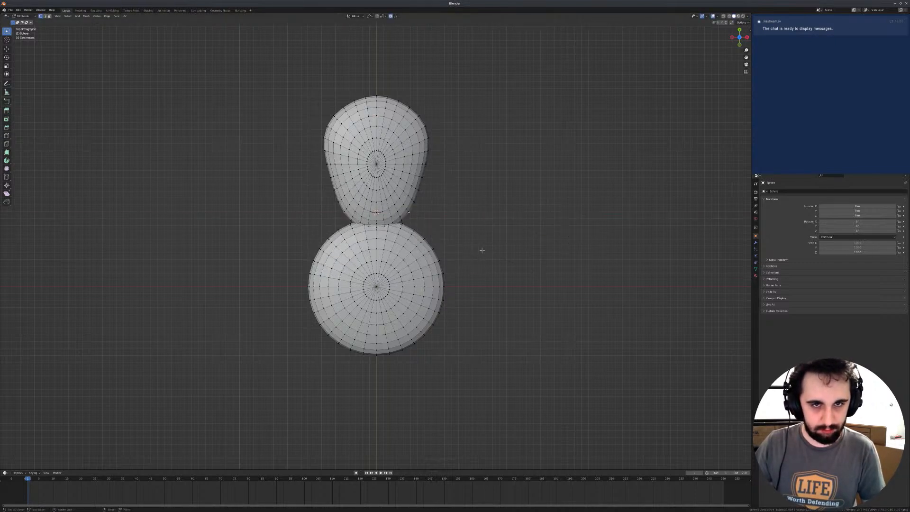
key("s")
left_click(535, 254)
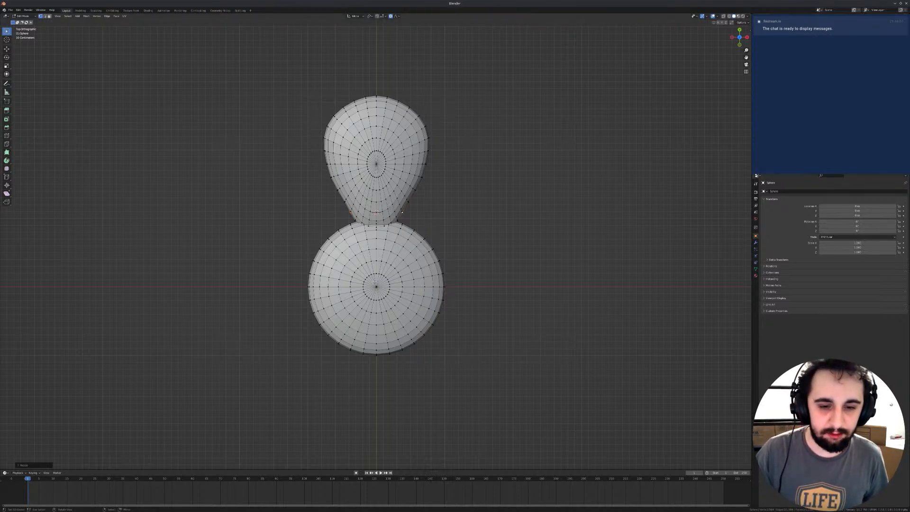
Step: Duplicate the petal and rotate the copy counterclockwise around the central disc so it sits beside the first
left_click(375, 286)
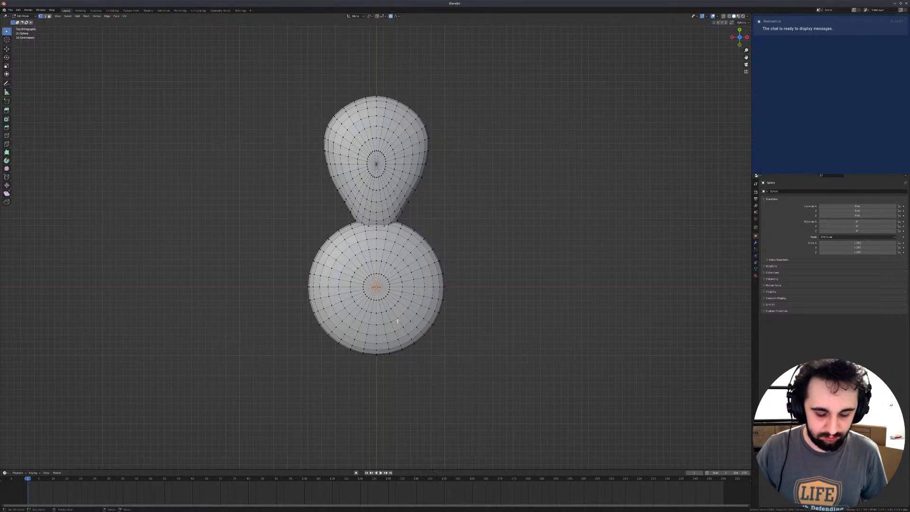
key("l")
key("shift+d")
right_click(471, 198)
key("period")
left_click(540, 210)
key("r")
left_click(436, 174)
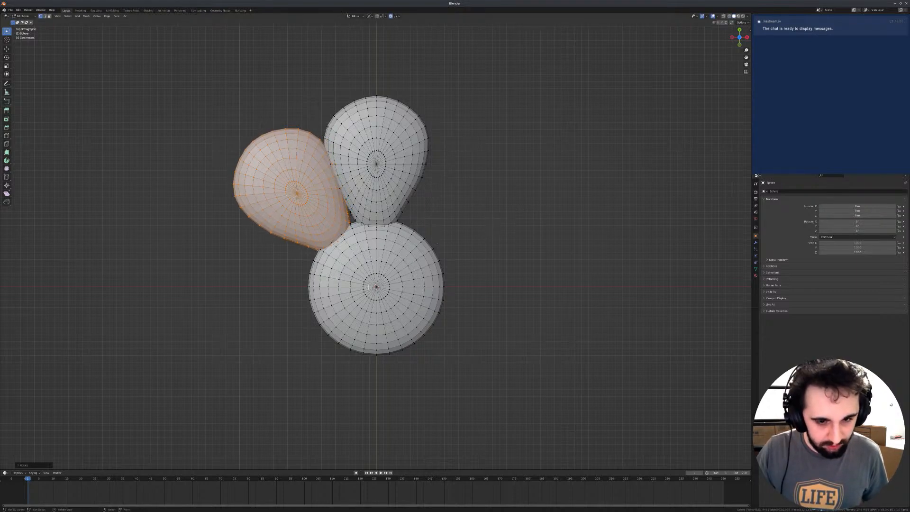
Step: Duplicate the second petal and rotate the copy counterclockwise around the disc's center to form a third petal
key("alt+z")
key("alt+a")
left_click(376, 287)
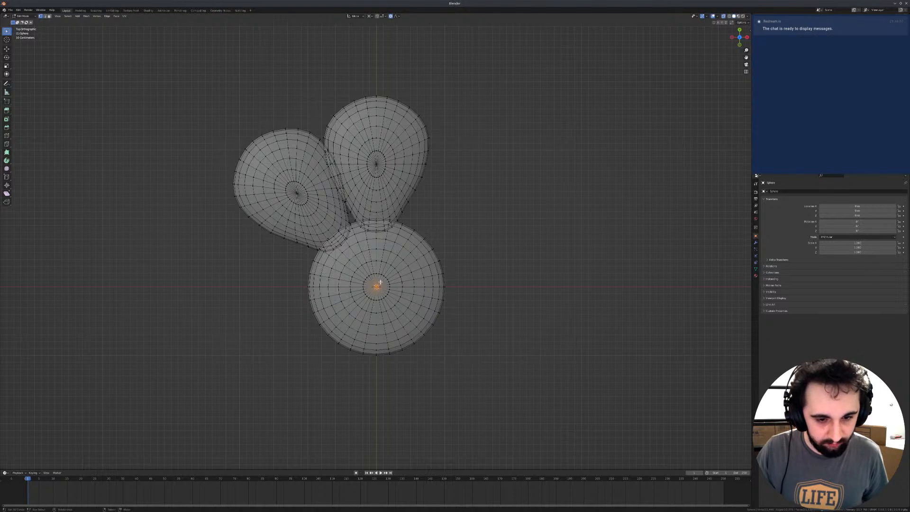
left_click(311, 210)
key("l")
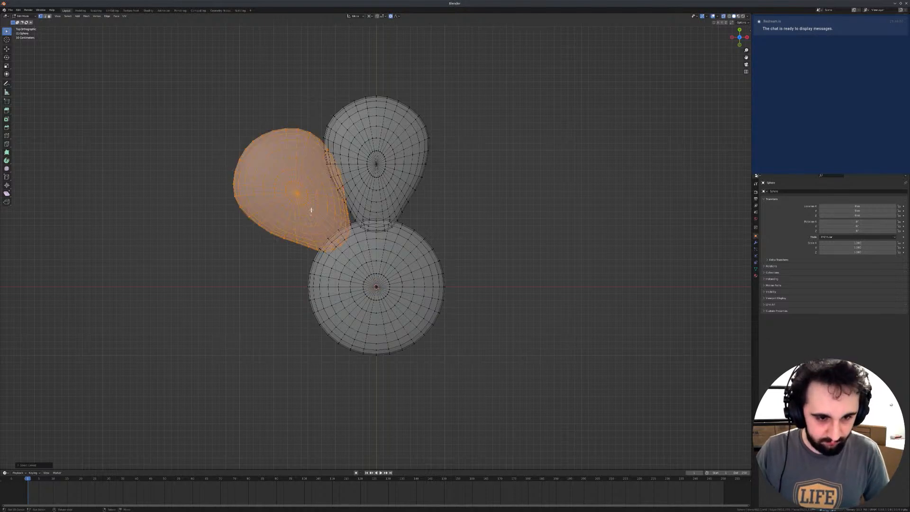
key("shift+d")
key("r")
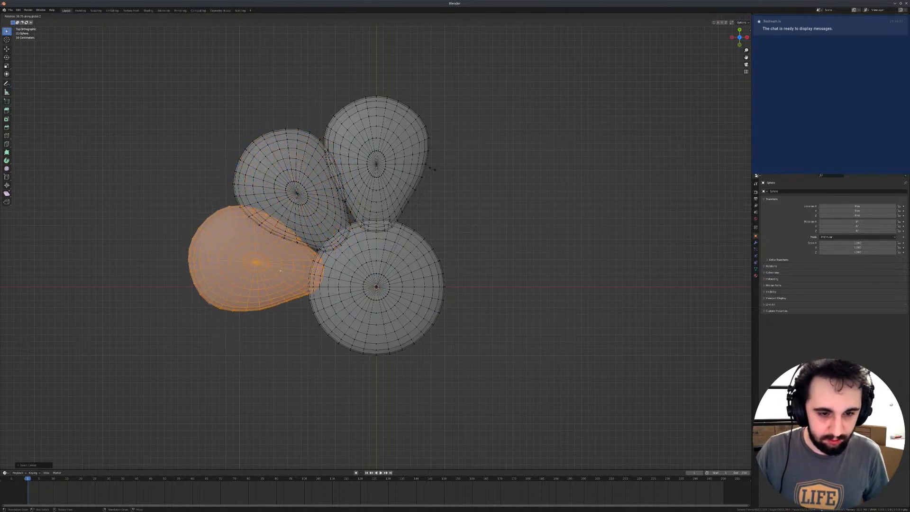
left_click(424, 168)
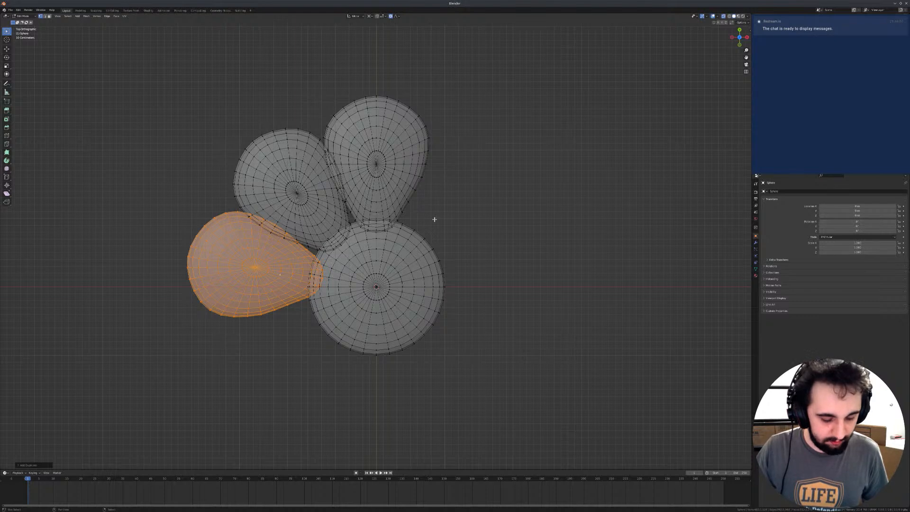
Step: Repeat the petal duplication and rotation until nine petals encircle the central disc, and restore solid display
key("shift+r")
key("shift+r")
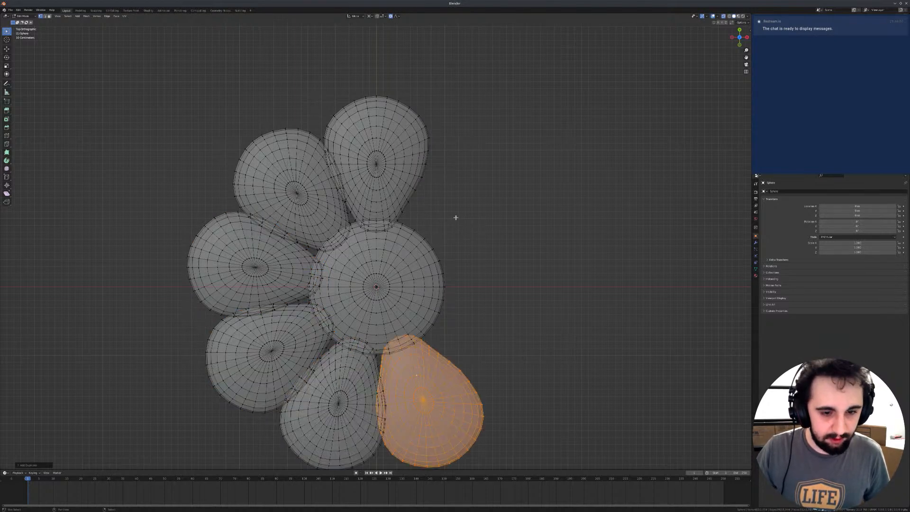
key("shift+r")
key("shift+r")
key("alt+z")
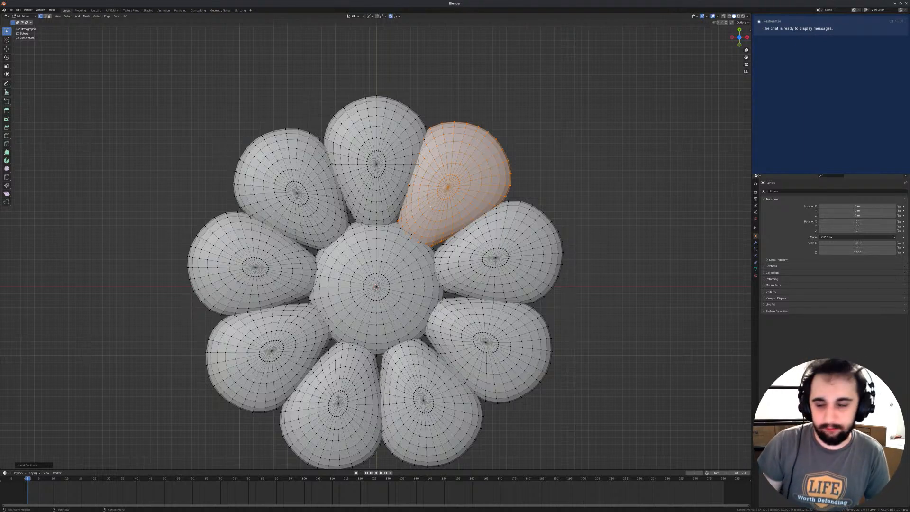
mouse_move(430, 206)
middle_mouse_down()
mouse_move(431, 161)
mouse_move(435, 210)
middle_mouse_up()
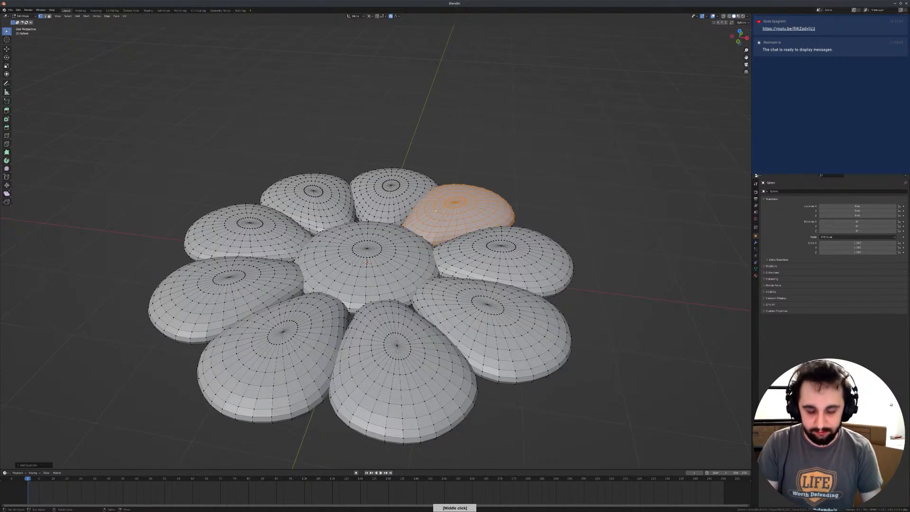
Step: Raise the central disc slightly along Z and scale it up so it overlaps the petals' inner ends
left_click(363, 247)
key("l")
key("g")
key("z")
left_click(363, 244)
key("shift+s")
key("s")
left_click(415, 232)
Step: Select all nine petals around the central disc, leaving the disc itself unselected
middle_click_drag(415, 231, 393, 348)
key("l")
key("l")
key("l")
key("l")
key("l")
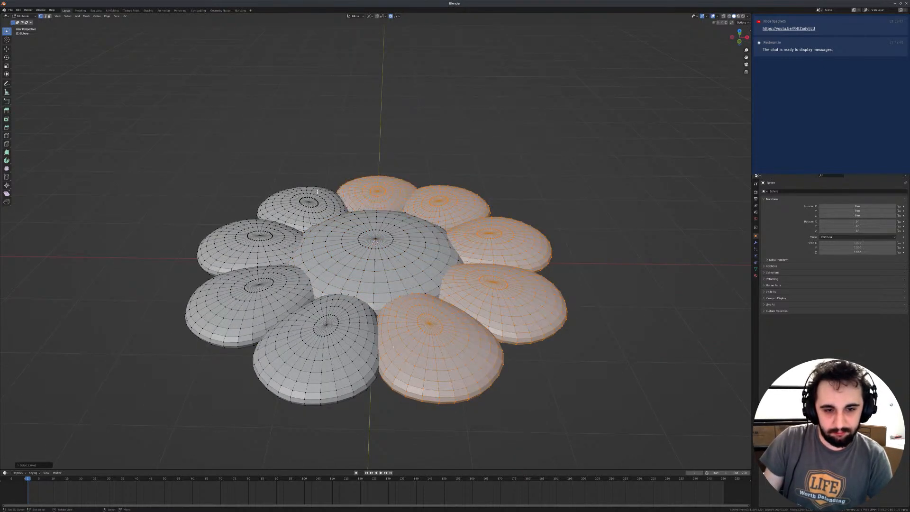
key("l")
key("l")
key("l")
key("l")
middle_click_drag(308, 368, 369, 335)
Step: Add a circle lowered along Z to the saucer's middle, separate it into its own object, and edit it with X-ray on
key("shift+a")
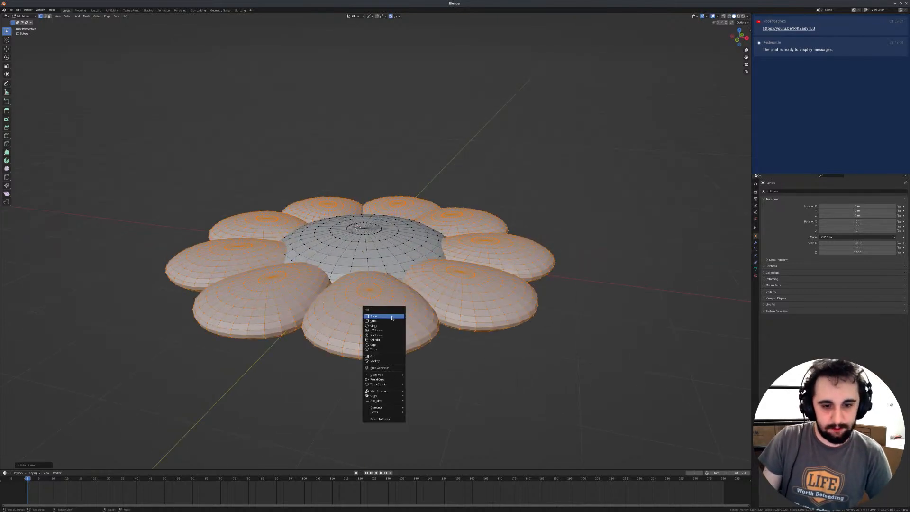
left_click(393, 326)
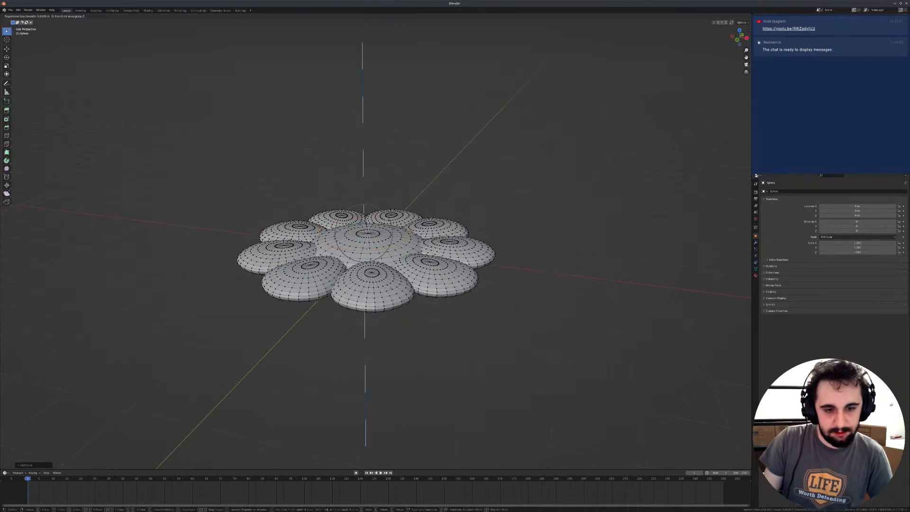
key("Tab")
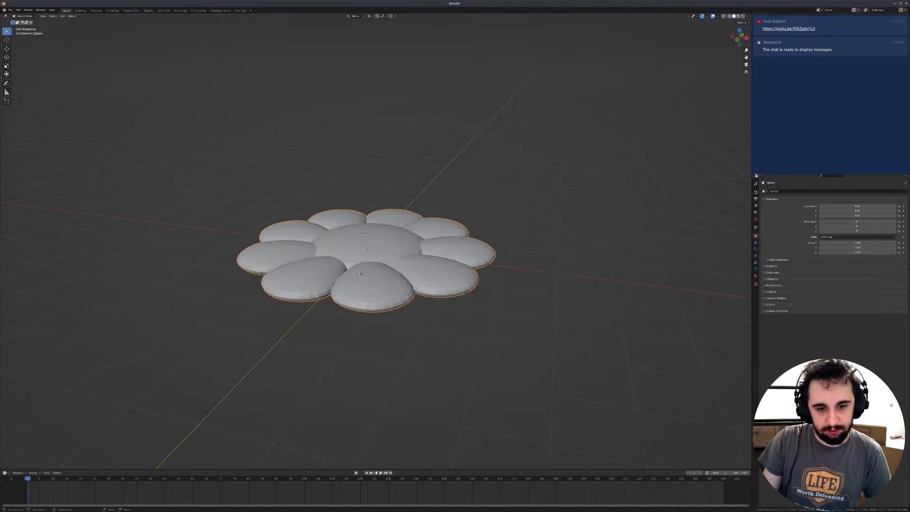
key("alt+z")
key("Tab")
key("Tab")
right_click(373, 274)
key("Tab")
Step: Snap the 3D cursor to the circle's center and extrude a smaller concentric ring inside it
key("shift+s")
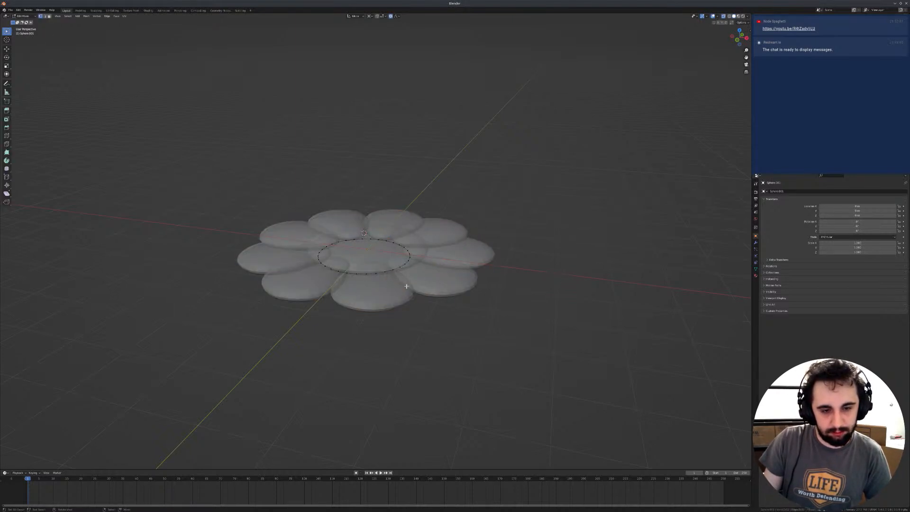
key("a")
key("s")
right_click(408, 286)
key("w")
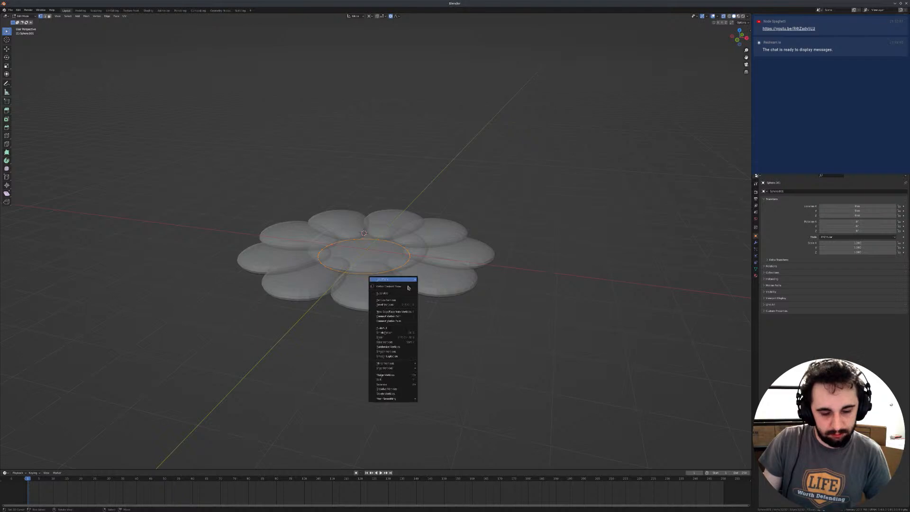
key("shift+s")
key("e")
right_click(453, 287)
Step: Grid-fill the inner ring and adjust the fill so its grid lines align with the X and Y axes
right_click(453, 287)
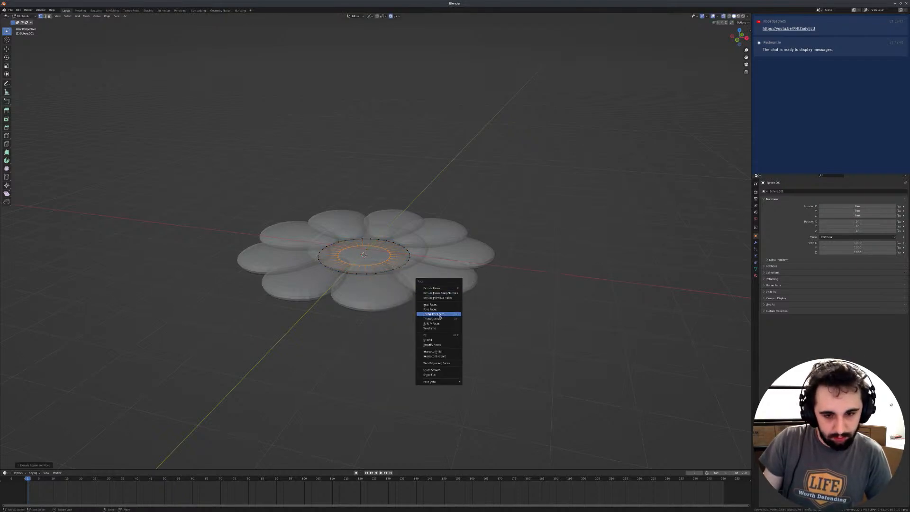
left_click(442, 338)
middle_click_drag(441, 338, 312, 347)
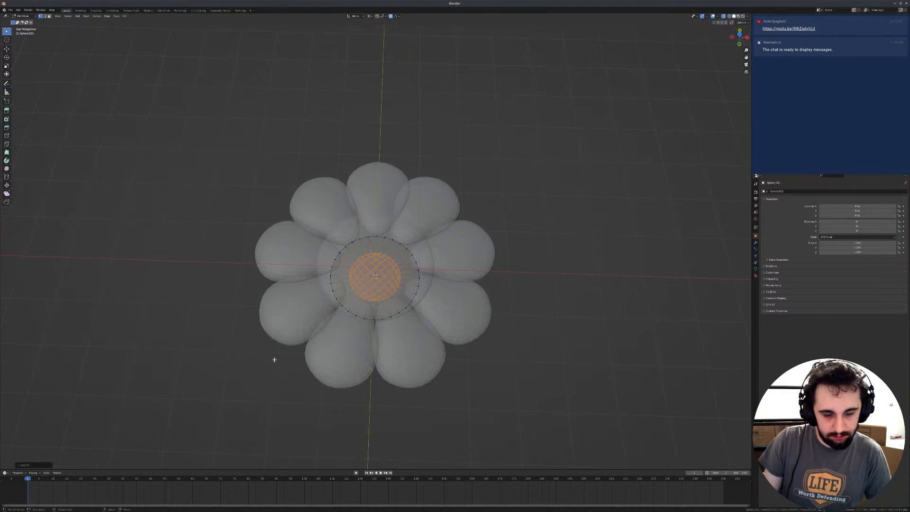
key("F9")
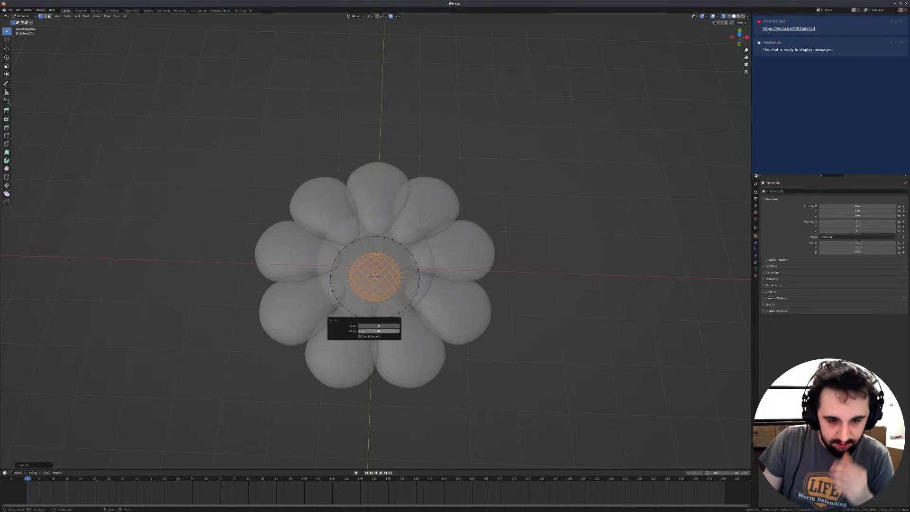
left_click(359, 334)
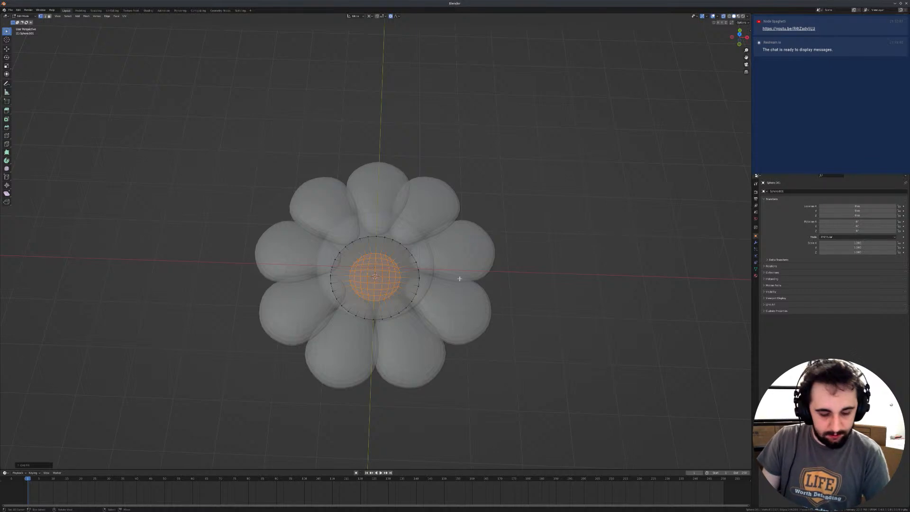
Step: Scale the grid-filled disc out to the petals' outer tips, leave mesh editing, and restore the solid display
key("s")
left_click(449, 336)
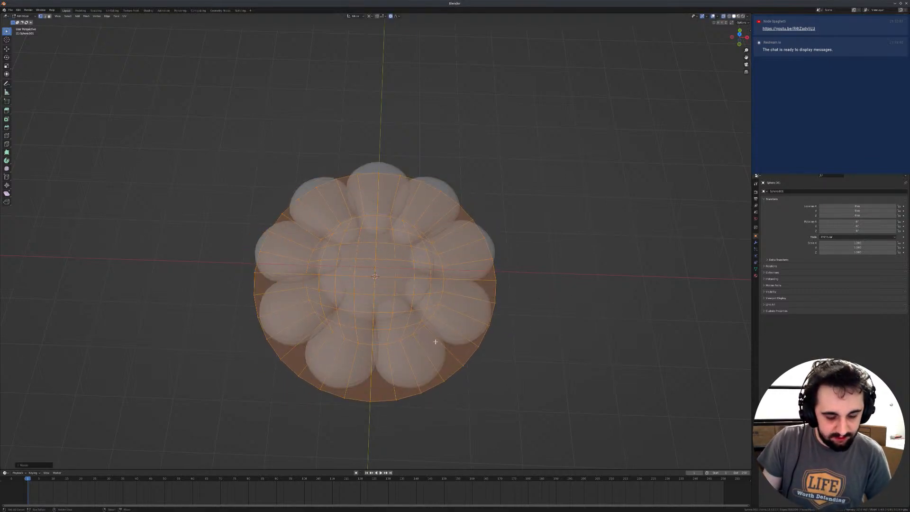
key("Tab")
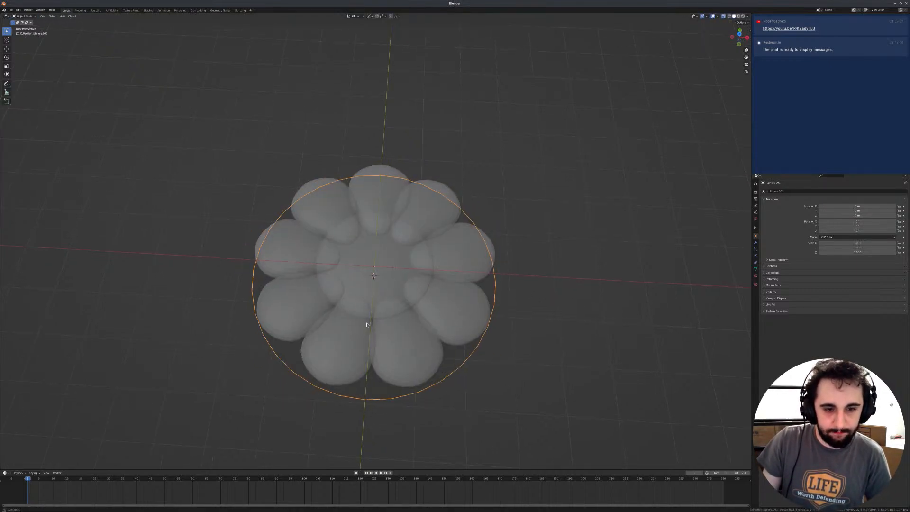
middle_click_drag(367, 327, 372, 293)
key("z")
left_click(372, 305)
left_click(392, 342)
middle_click_drag(392, 342, 426, 308)
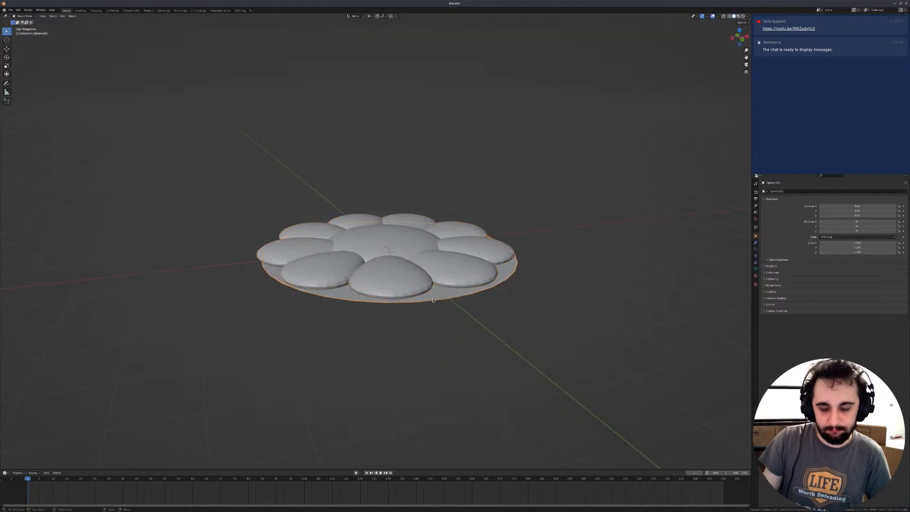
Step: Move the flat disc slightly upward along Z into the petals
key("KP_1")
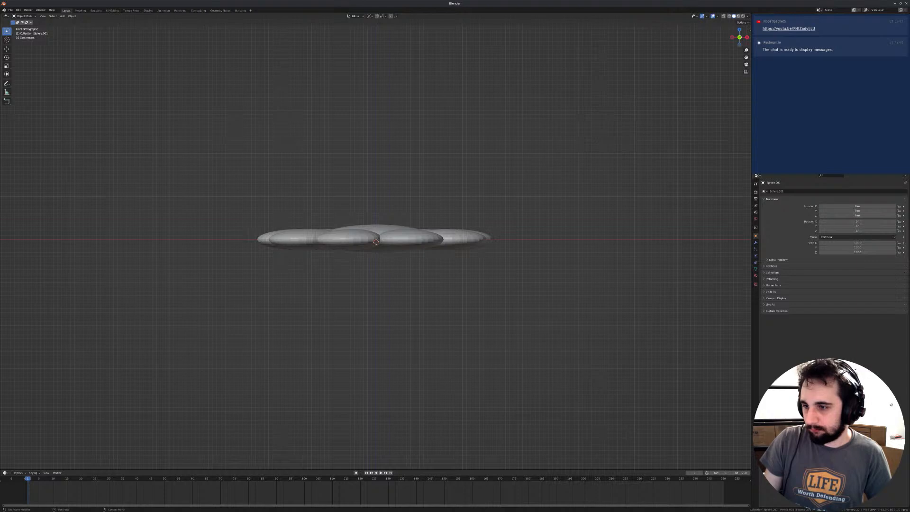
middle_click_drag(498, 317, 475, 278)
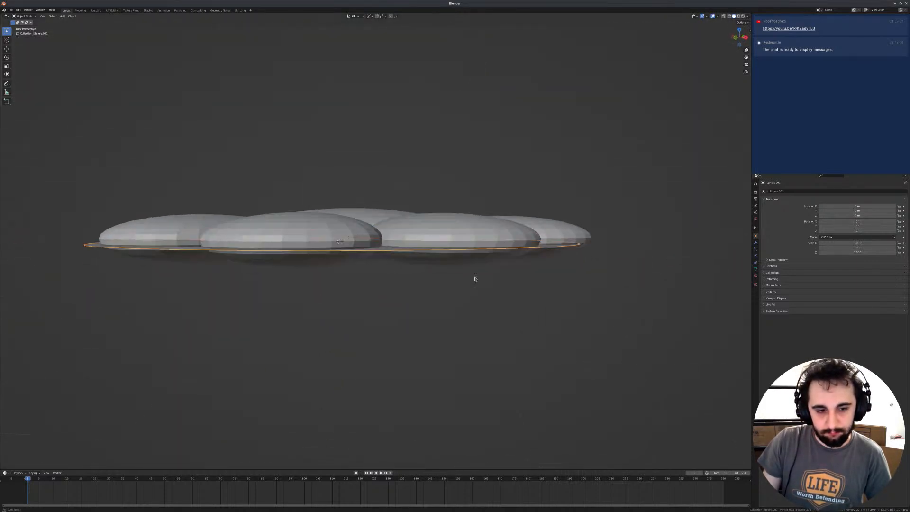
key("g")
key("z")
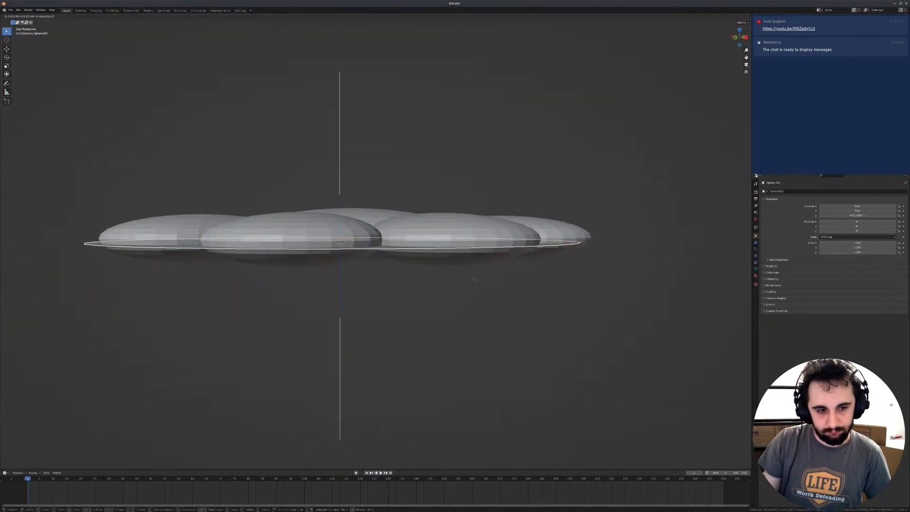
left_click(498, 244)
key("KP_1")
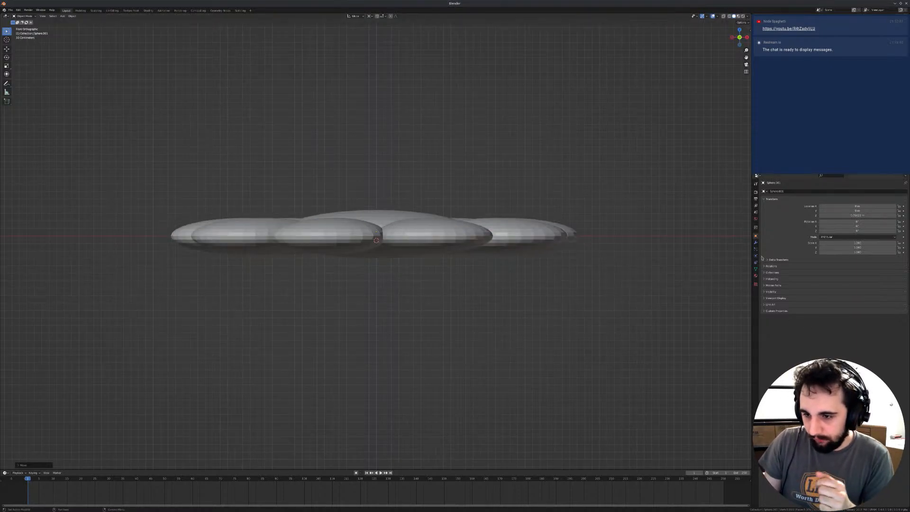
Step: Add a Surface Deform modifier to the flat disc
left_click(755, 242)
left_click(783, 191)
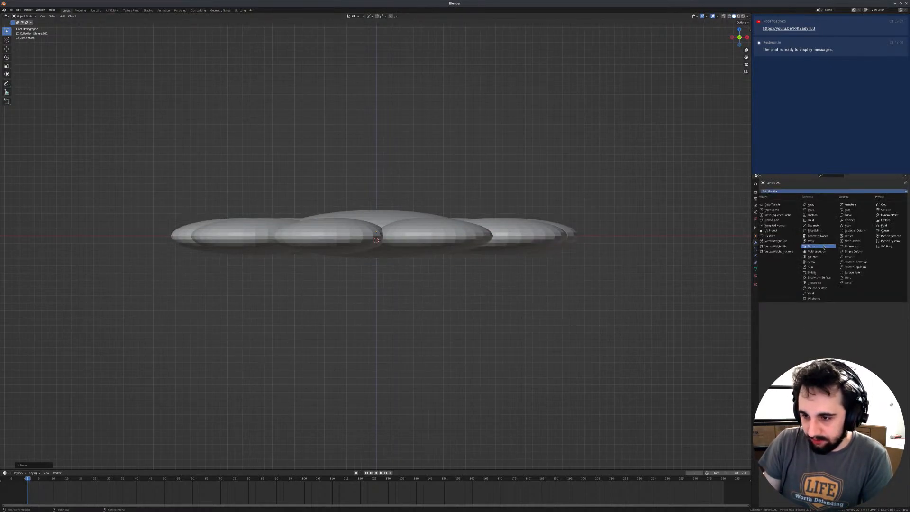
key("Escape")
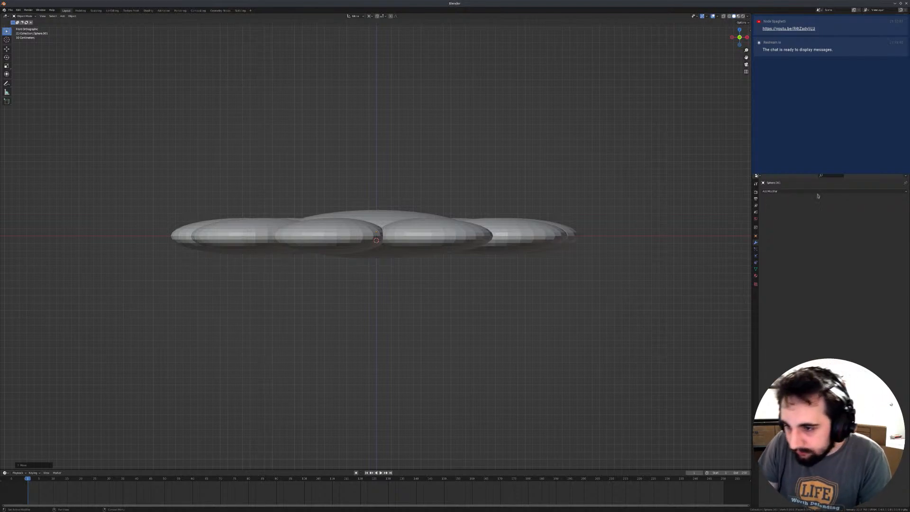
left_click(817, 193)
left_click(856, 272)
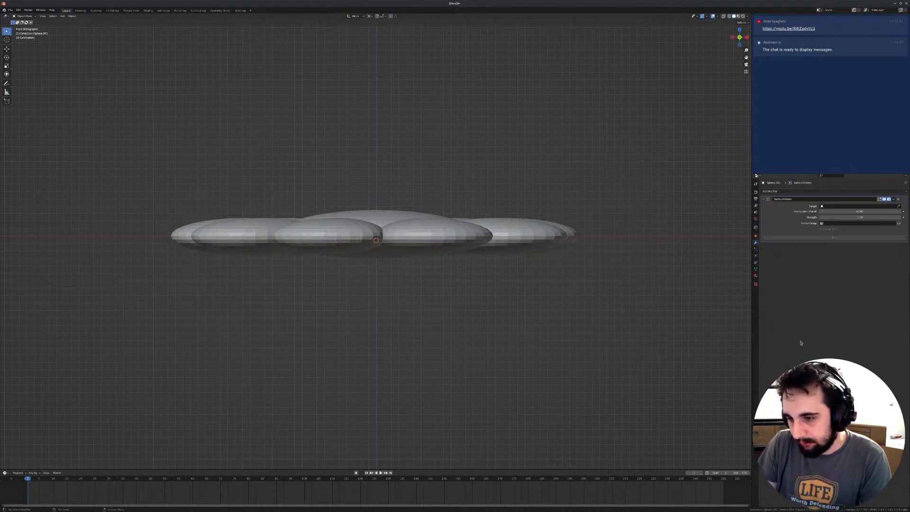
Step: Copy the Surface Deform modifier from the flat disc to the petal mesh and remove it from the disc
middle_click_drag(684, 291, 638, 218)
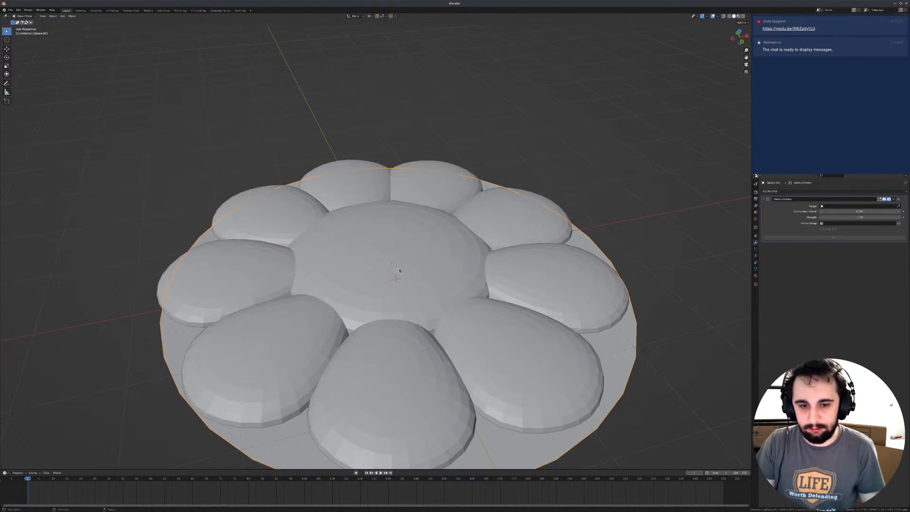
left_click(555, 360)
left_click(627, 333, "shift")
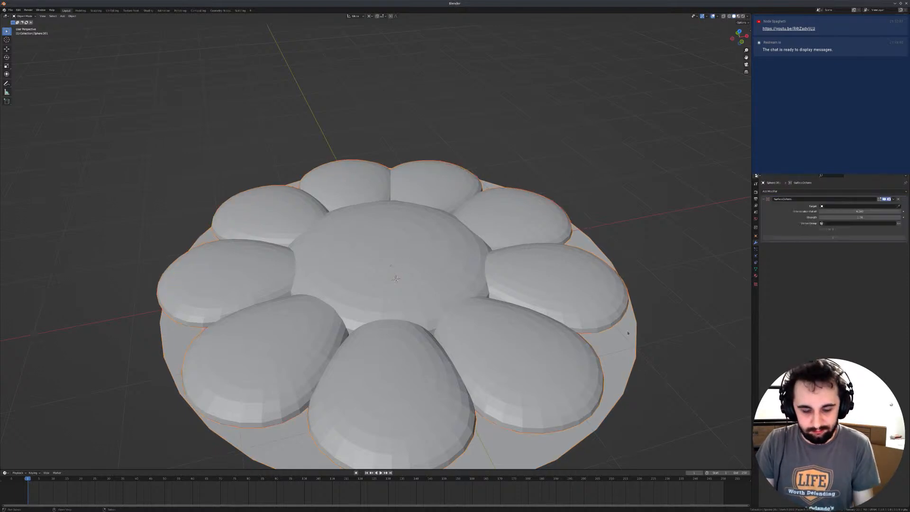
key("ctrl+l")
left_click(611, 372)
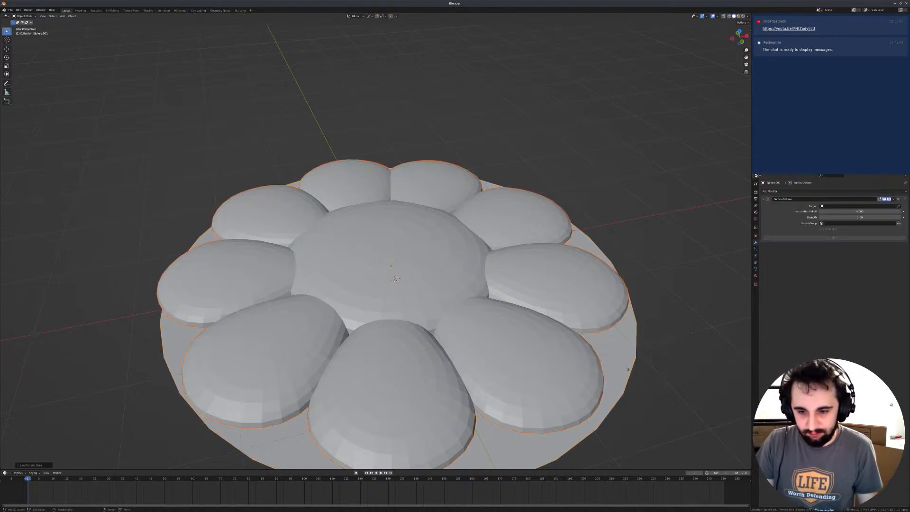
left_click(897, 199)
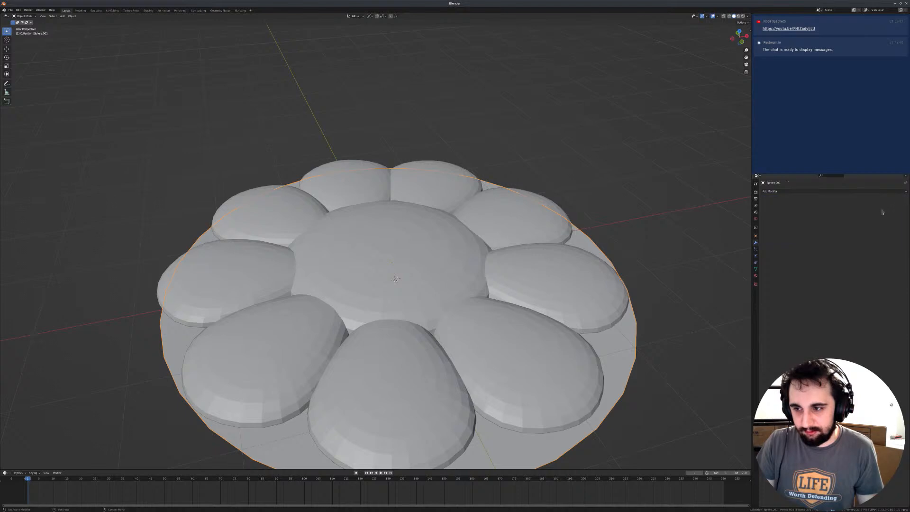
Step: Set the flat disc as the Surface Deform target of the petal mesh and bind the modifier
left_click(559, 241)
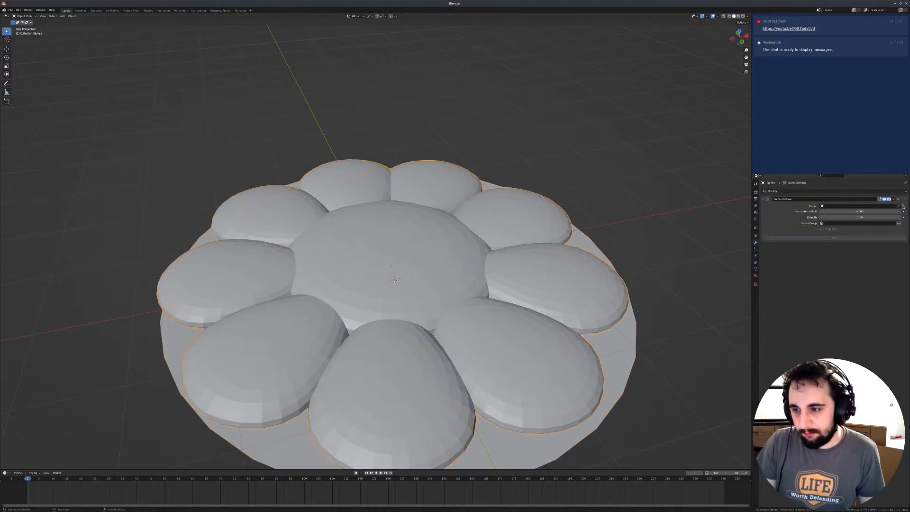
left_click(588, 247)
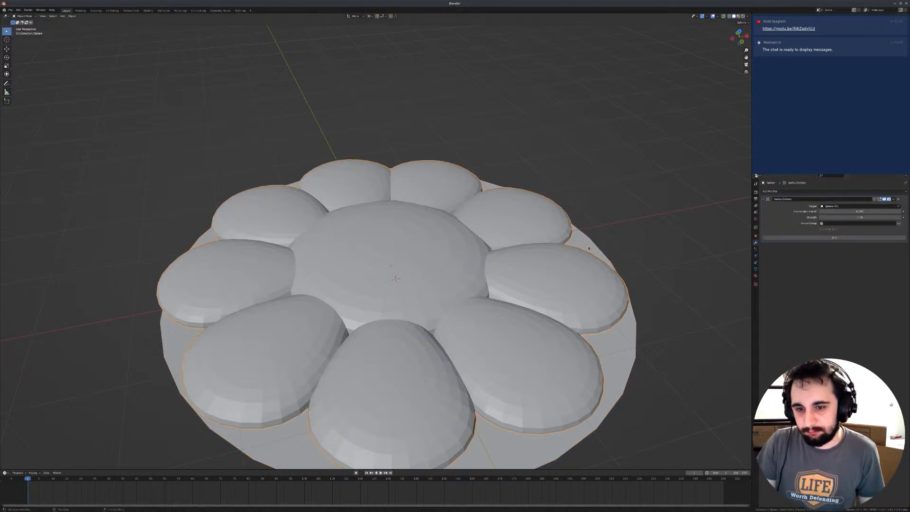
left_click(588, 247)
key("ctrl+z")
left_click(834, 238)
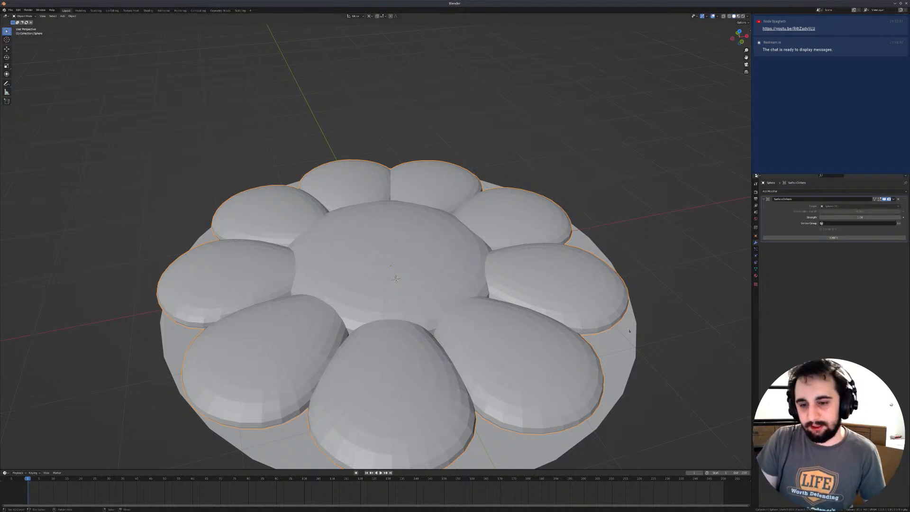
Step: Switch the flat disc to Sculpt Mode and show the active brush's settings beside the viewport
left_click(628, 331)
scroll(559, 256, "down", 3)
key("ctrl+Tab")
left_click(500, 216)
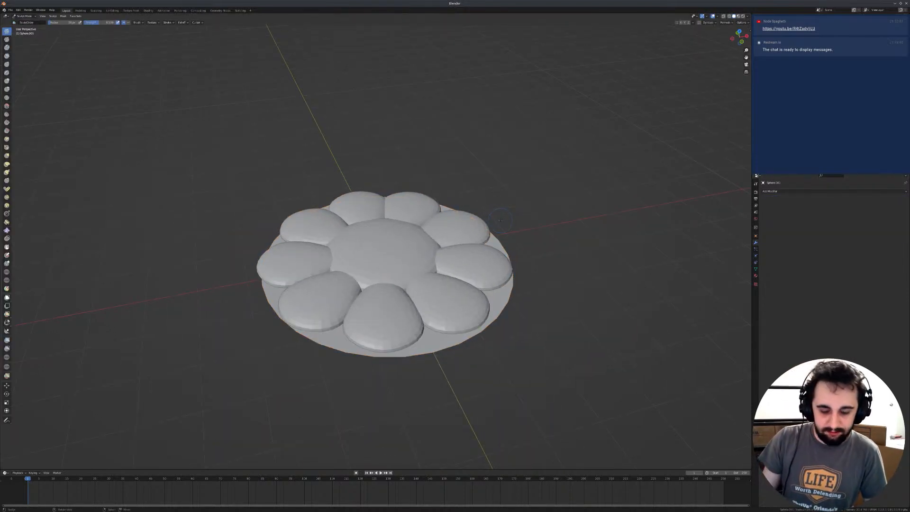
key("n")
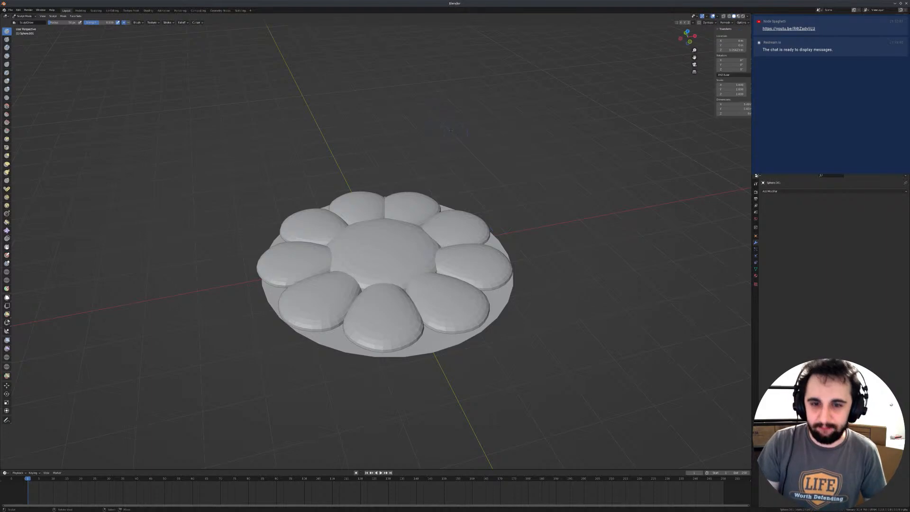
left_click(748, 42)
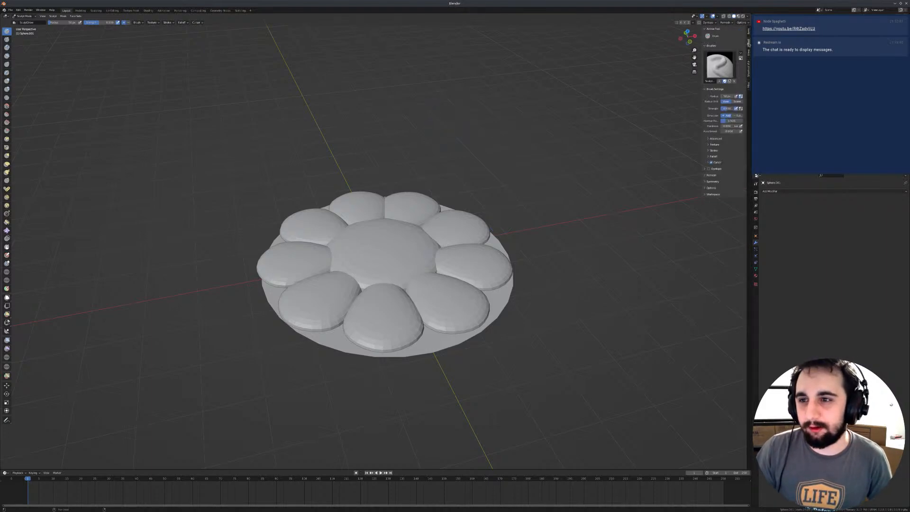
Step: Switch to the Cloth brush and check its simulation area settings
key("shift+space")
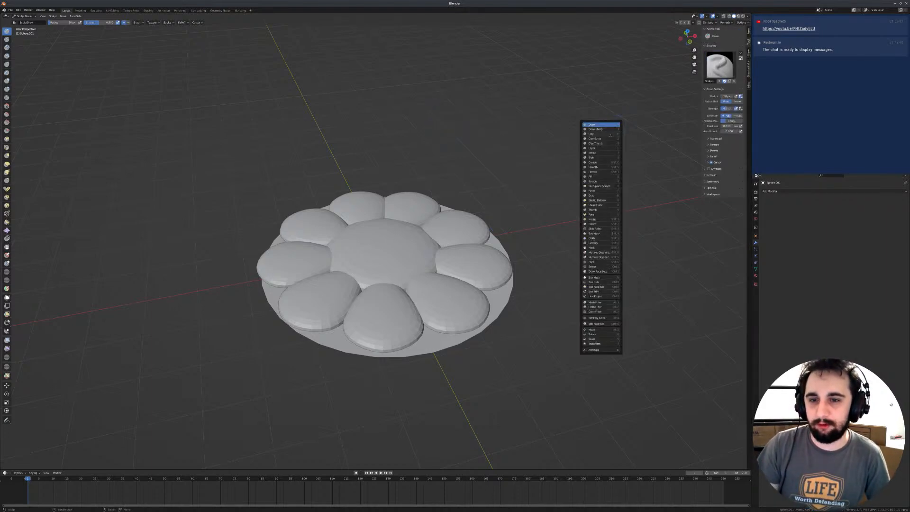
left_click(593, 238)
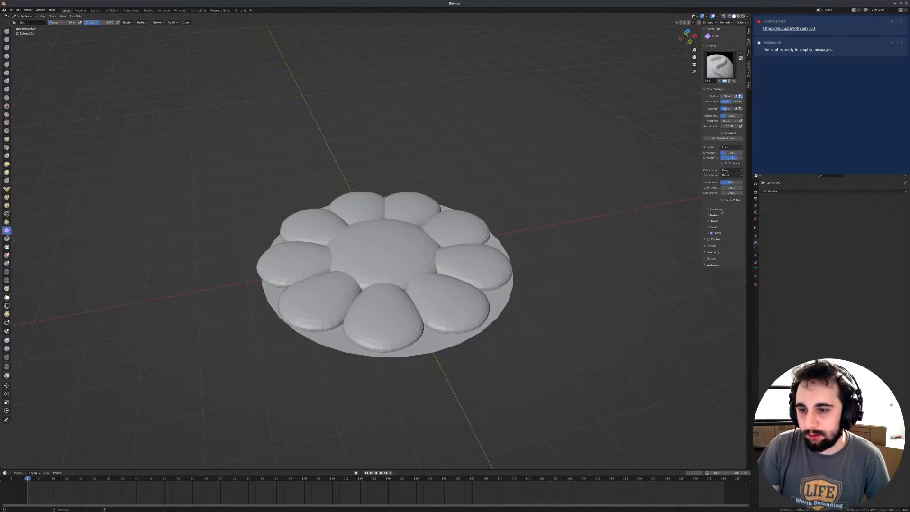
left_click(725, 148)
left_click(727, 152)
Step: Switch to the Boundary brush and check its boundary falloff setting
key("shift+space")
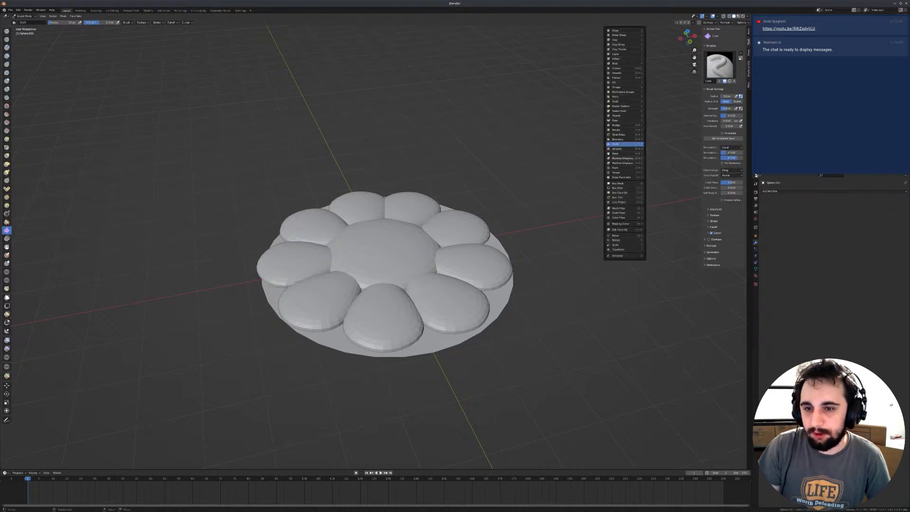
left_click(626, 139)
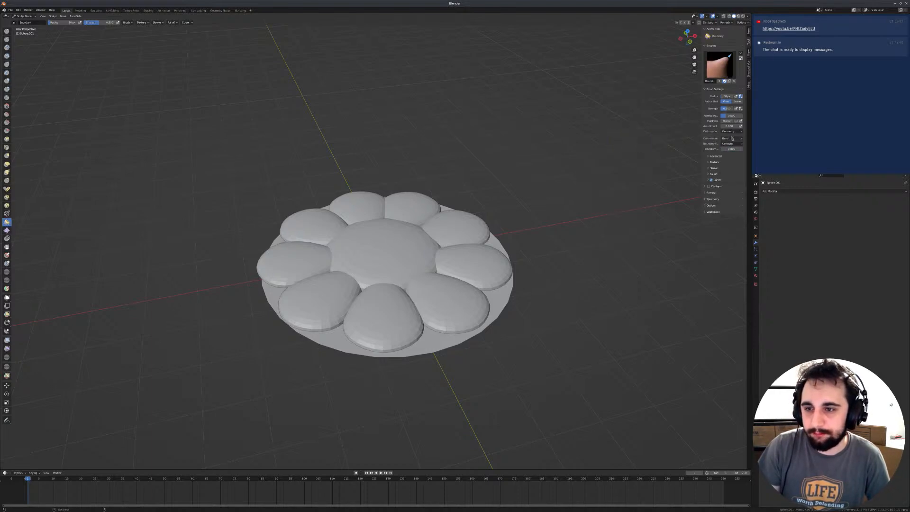
left_click(730, 143)
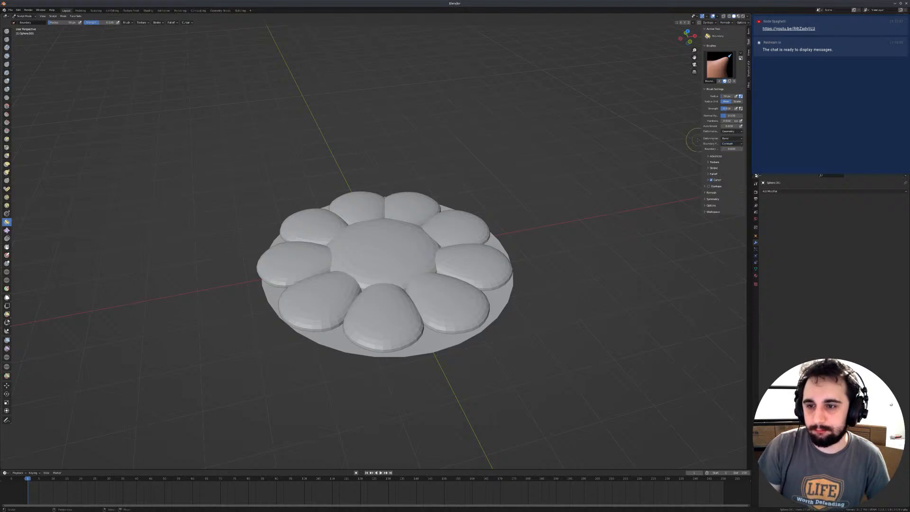
Step: Enlarge the Boundary brush and try bending the flat disc's rim with it
left_click_drag(701, 140, 676, 140)
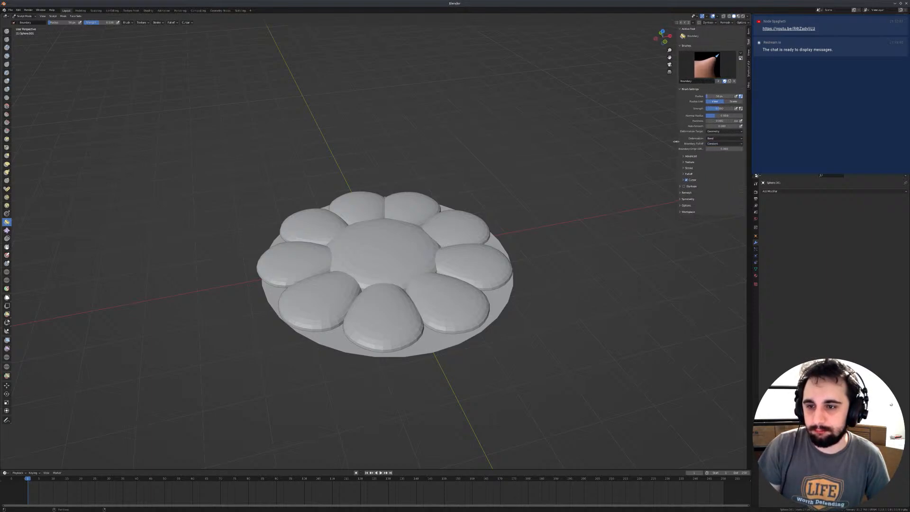
mouse_move(504, 294)
left_mouse_down()
mouse_move(493, 272)
mouse_move(495, 282)
left_mouse_up()
mouse_move(502, 289)
middle_mouse_down()
mouse_move(493, 257)
mouse_move(494, 266)
middle_mouse_up()
key("f")
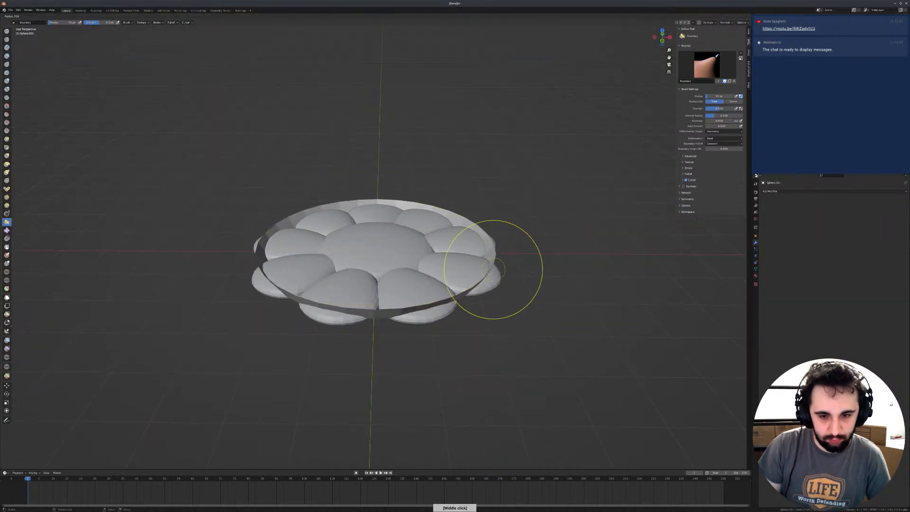
left_click(540, 267)
mouse_move(493, 265)
left_mouse_down()
mouse_move(461, 243)
mouse_move(504, 260)
left_mouse_up()
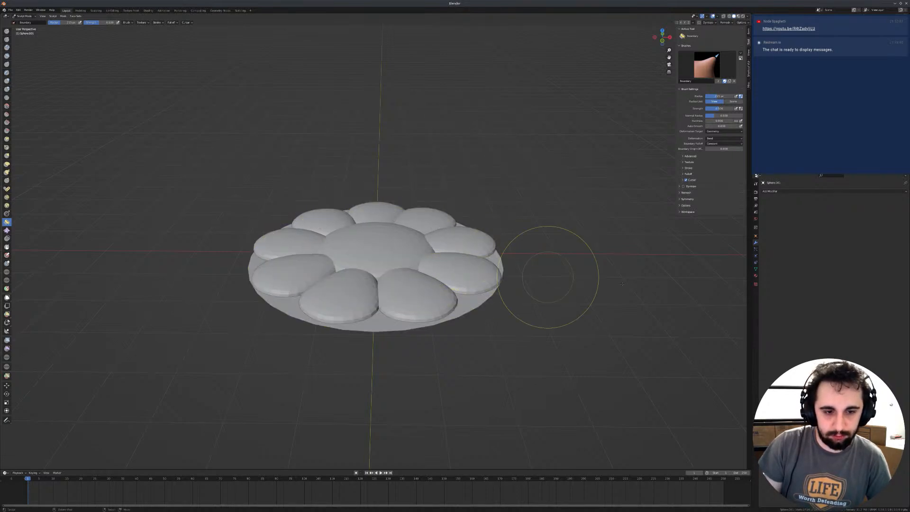
Step: Unbind the petal mesh's Surface Deform modifier in Object Mode, pick the flat disc as target again, and rebind it
scroll(517, 310, "up", 2)
key("ctrl+Tab")
left_click(516, 311)
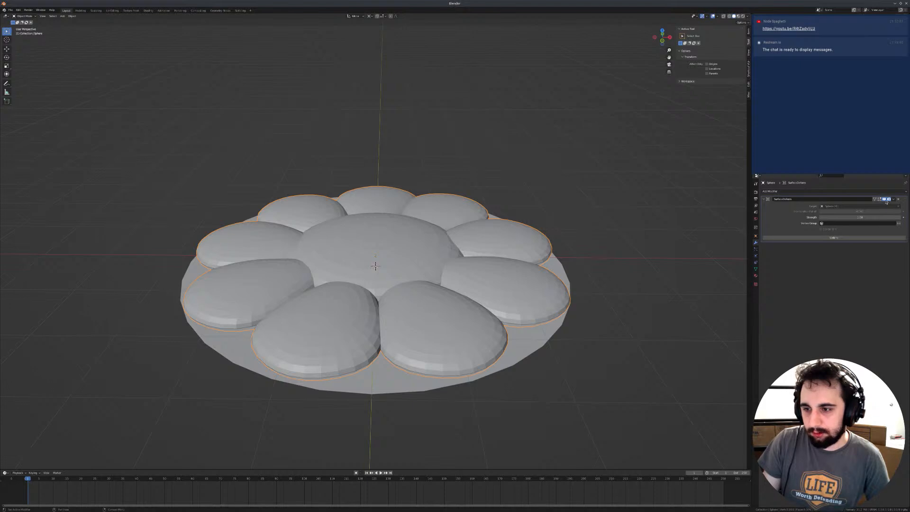
left_click(833, 238)
middle_click_drag(663, 285, 512, 265)
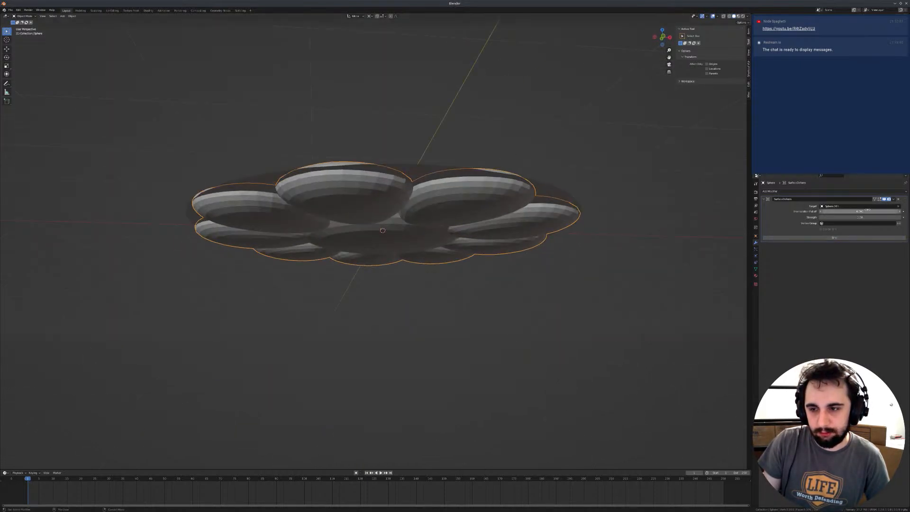
middle_click_drag(692, 238, 697, 308)
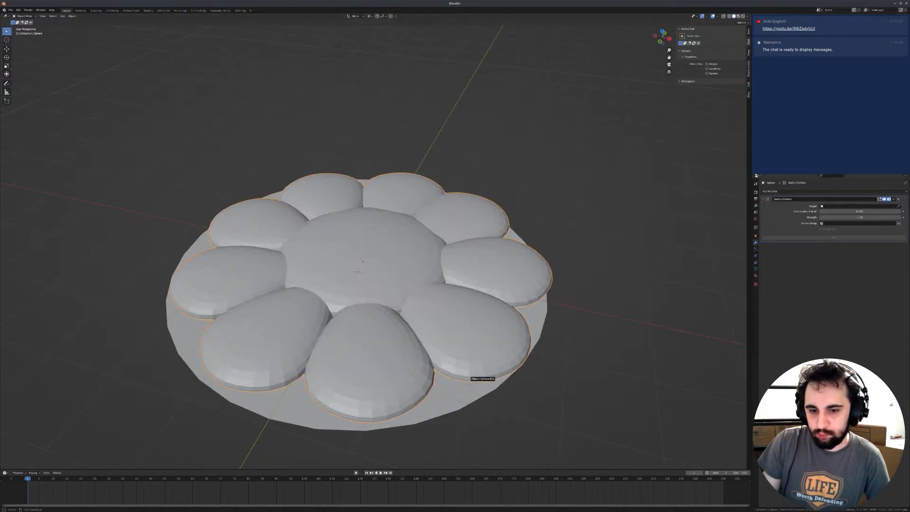
left_click(868, 237)
Step: Bend the flat disc's rim with the Boundary brush in Sculpt Mode and check the deformed petals from the front
left_click(534, 293)
key("ctrl+Tab")
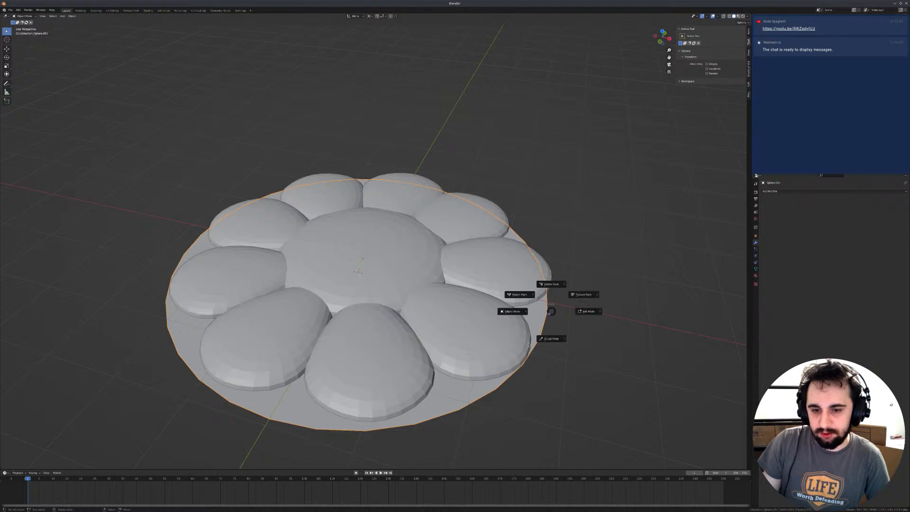
left_click(561, 353)
mouse_move(560, 353)
middle_mouse_down()
mouse_move(532, 381)
mouse_move(559, 332)
middle_mouse_up()
mouse_move(487, 259)
left_mouse_down()
mouse_move(556, 261)
mouse_move(537, 237)
left_mouse_up()
key("ctrl+Tab")
mouse_move(512, 231)
middle_mouse_down()
mouse_move(514, 218)
mouse_move(519, 265)
mouse_move(524, 223)
middle_mouse_up()
key("KP_1")
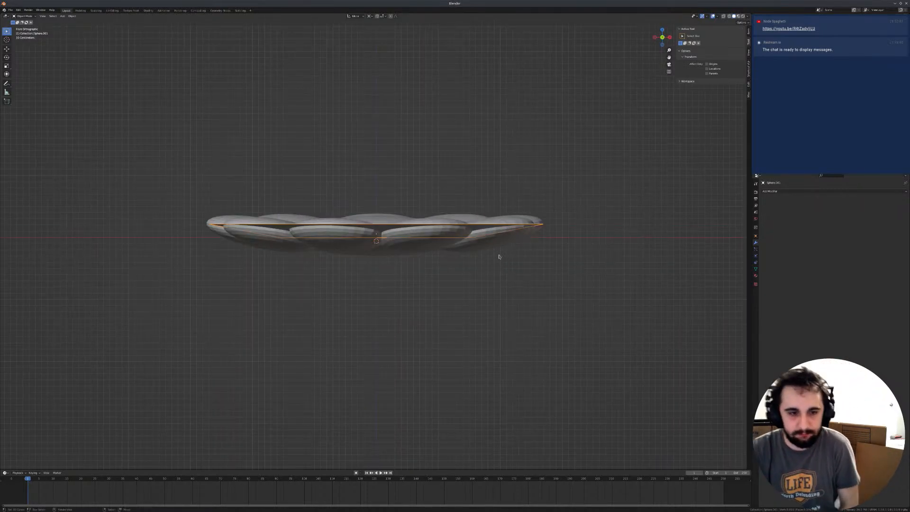
middle_click_drag(497, 256, 493, 221)
Step: Try further Boundary brush strokes on the disc's rim in Sculpt Mode and undo the last changes
key("Tab")
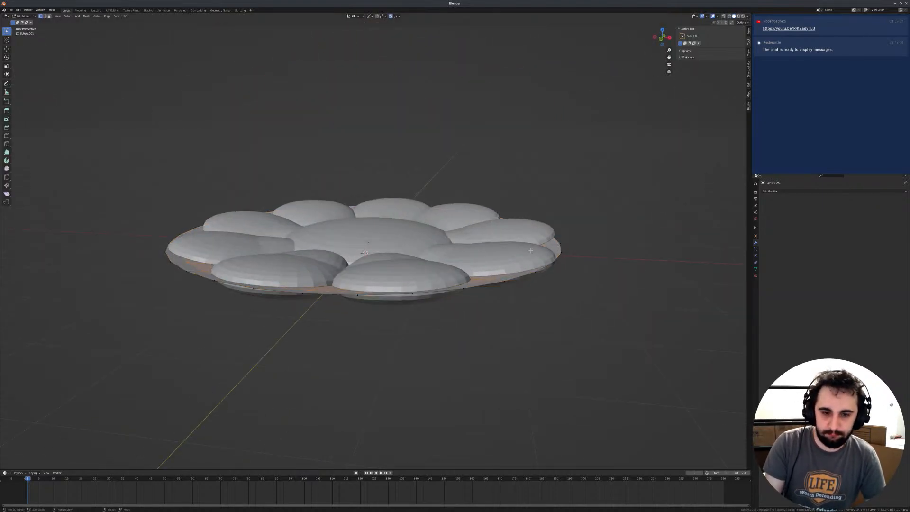
key("ctrl+Tab")
left_click(511, 254)
left_click_drag(546, 250, 547, 239)
mouse_move(547, 303)
left_mouse_down()
mouse_move(548, 282)
mouse_move(547, 341)
mouse_move(556, 275)
left_mouse_up()
key("ctrl+Tab")
left_click(548, 258)
mouse_move(479, 271)
middle_mouse_down()
mouse_move(467, 233)
mouse_move(444, 309)
mouse_move(455, 254)
mouse_move(374, 263)
mouse_move(611, 252)
middle_mouse_up()
key("ctrl+z")
key("ctrl+z")
Step: Select the petal mesh in Object Mode and apply its Surface Deform modifier
key("ctrl+Tab")
left_click(374, 256)
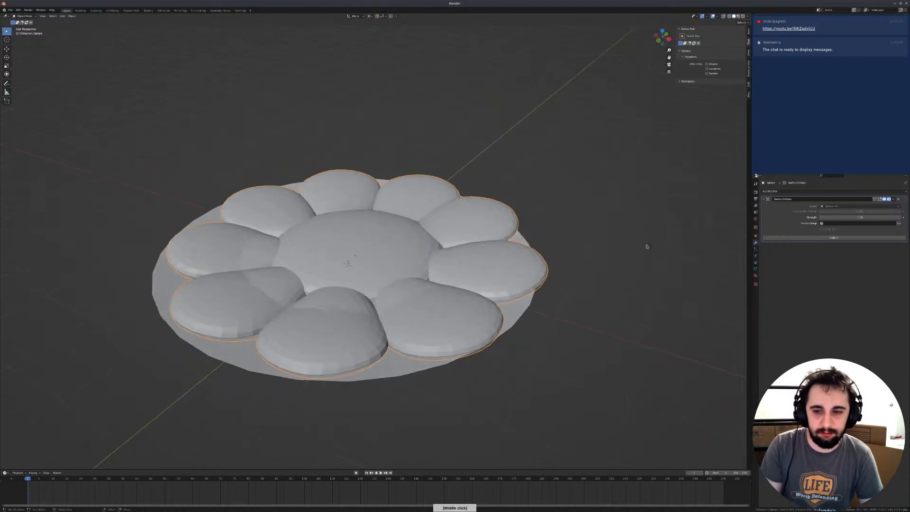
left_click(893, 199)
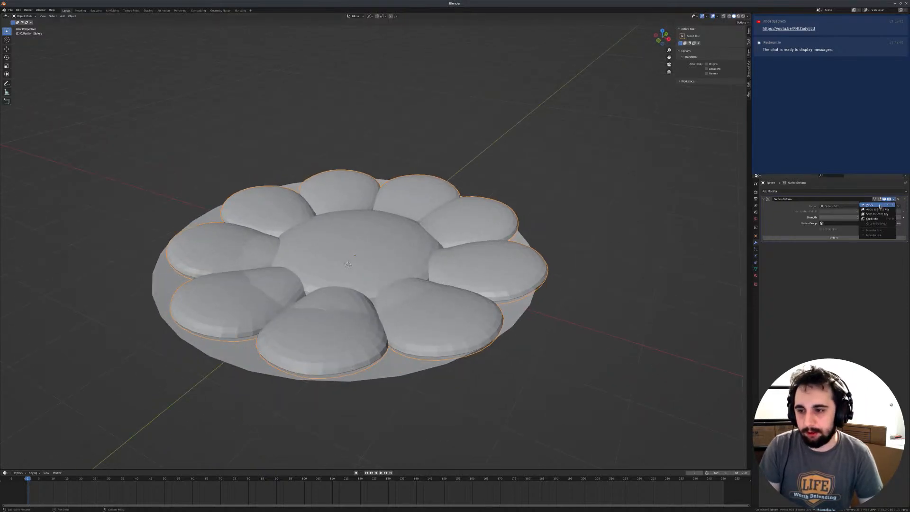
left_click(880, 205)
Step: Delete the flat disc that was used to deform the petals
key("g")
right_click(506, 309)
right_click_drag(506, 309, 509, 307)
key("ctrl+z")
right_click(508, 313)
key("x")
key("Delete")
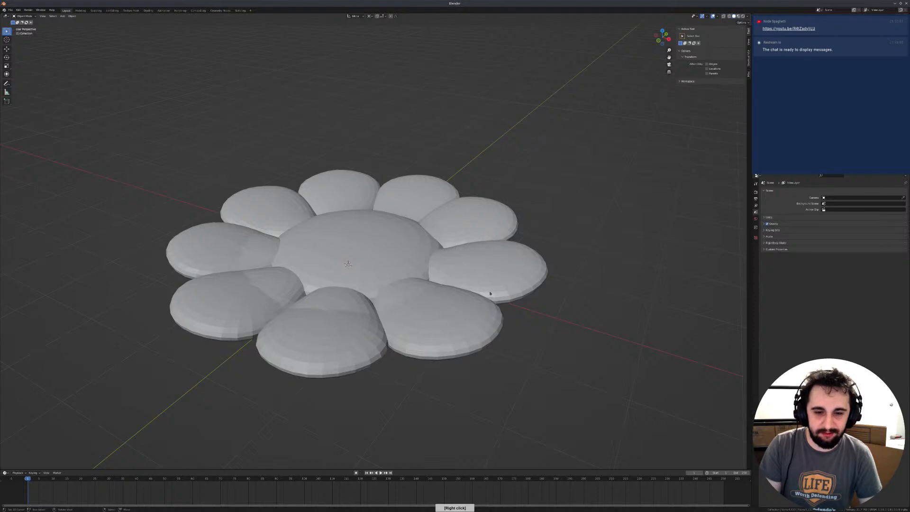
Step: Flip the petal mesh by rotating it 180° about the X axis
right_click(490, 269)
key("KP_1")
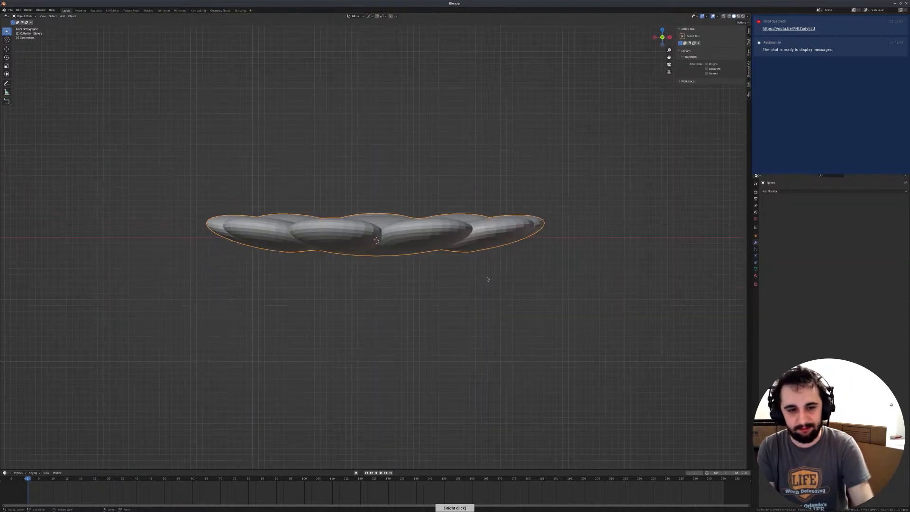
key("r")
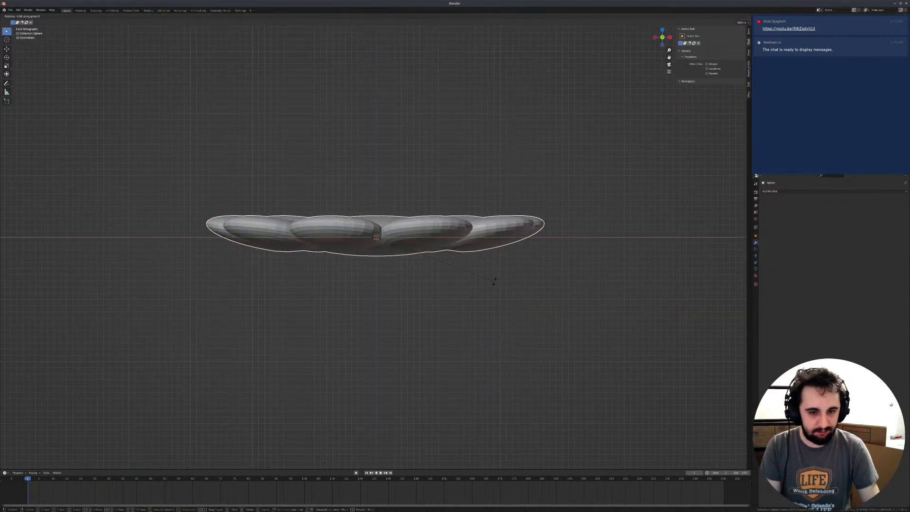
type("x180")
key("Return")
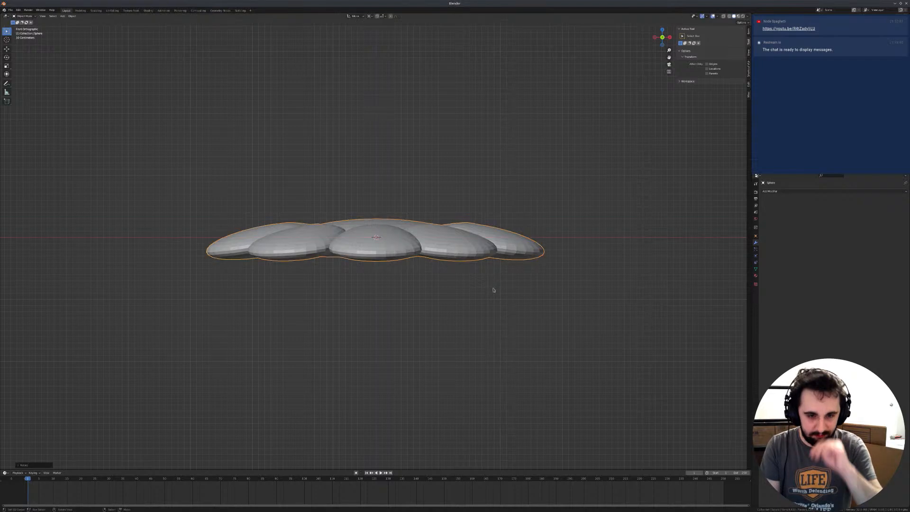
Step: Add a Bézier curve at the flower's centre and shift its points along the X axis in Edit Mode
middle_click_drag(500, 257, 474, 254)
key("shift+a")
mouse_move(434, 245)
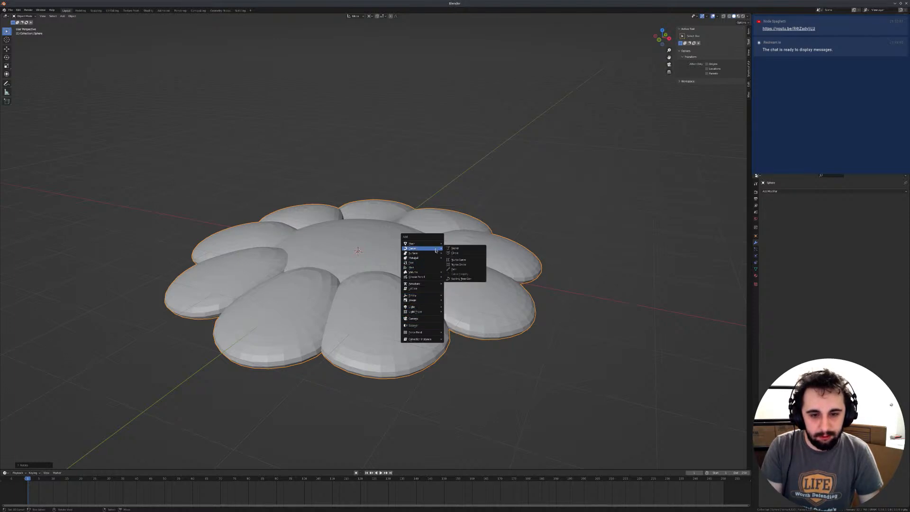
left_click(457, 248)
key("g")
key("z")
right_click(512, 237)
key("Tab")
key("g")
key("x")
key("Return")
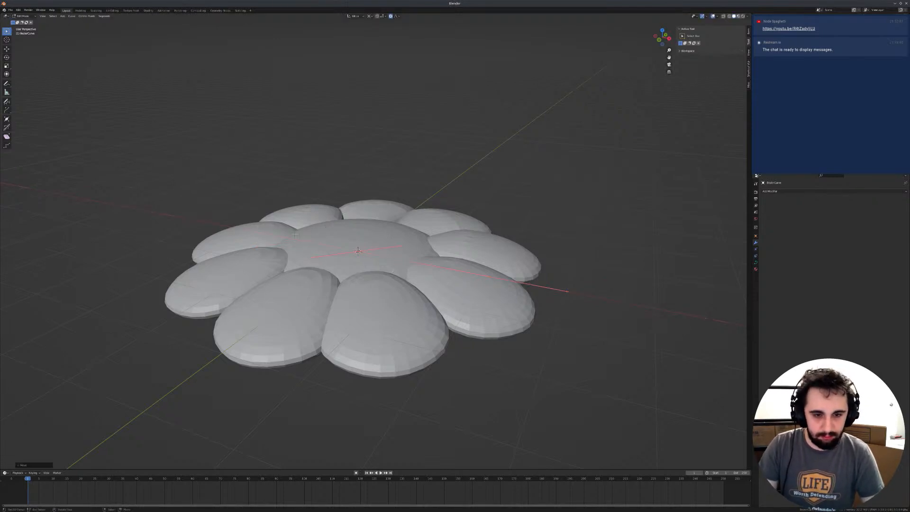
Step: Straighten the curve along the X axis and rotate it about the Y axis so it stands vertically
key("r")
key("z")
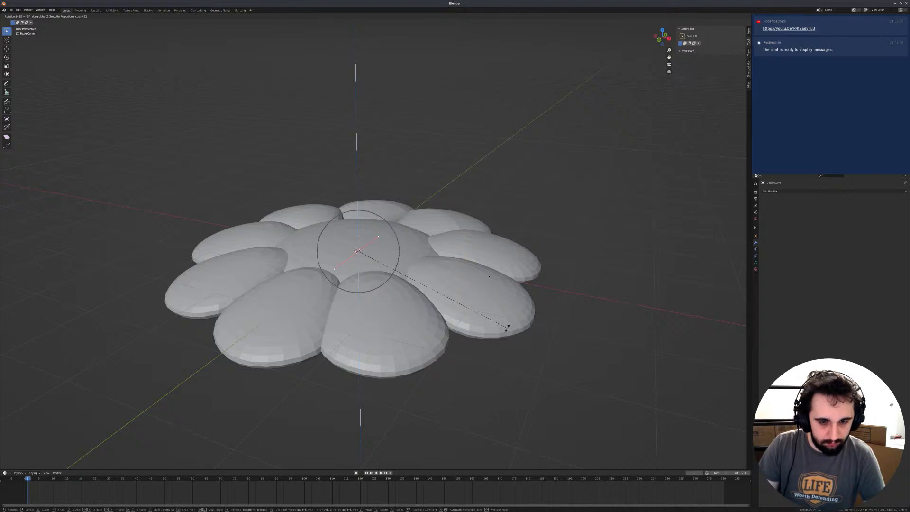
key("Return")
key("r")
key("x")
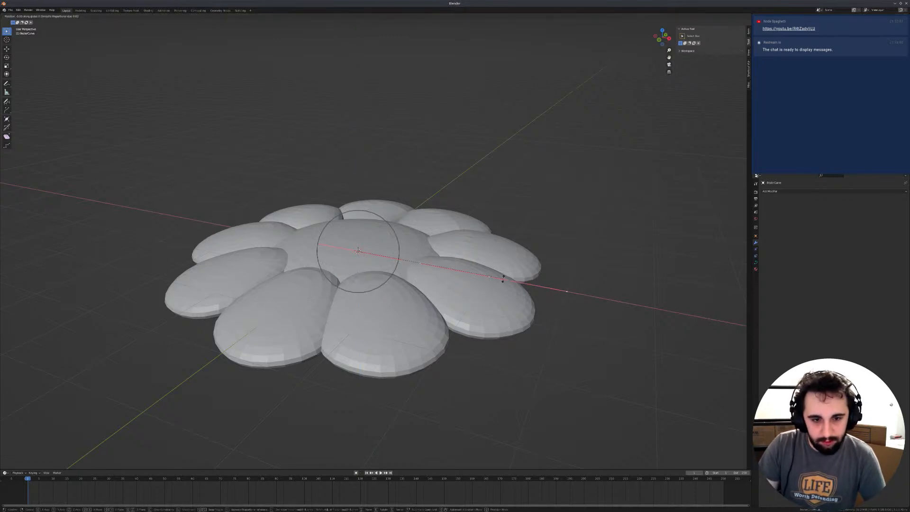
key("y")
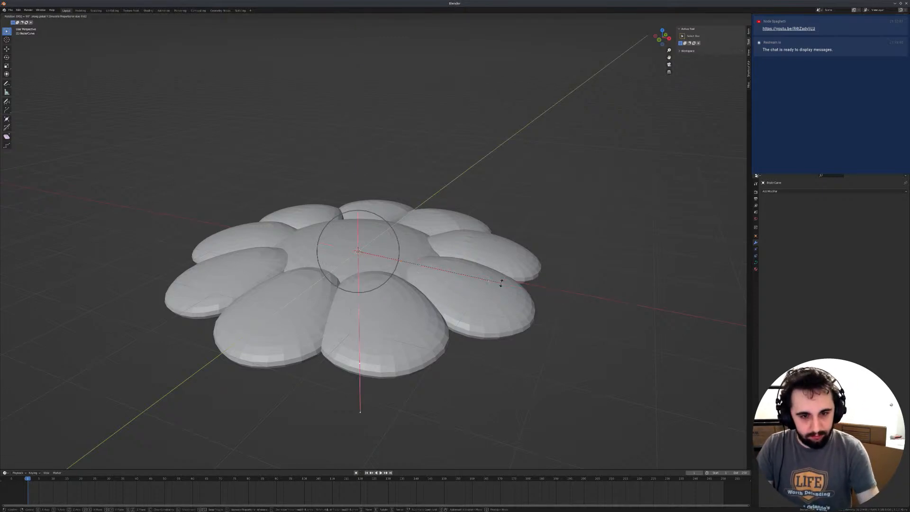
key("Return")
key("KP_1")
Step: Move the curve's points along Z so it rises as a tall vertical stem from the flower's centre
middle_click_drag(422, 201, 368, 197)
key("g")
key("z")
left_click(383, 97)
middle_click_drag(383, 96, 409, 333)
key("g")
key("z")
left_click(411, 274)
middle_click_drag(412, 274, 393, 275)
middle_click_drag(417, 327, 428, 300)
key("g")
key("z")
left_click(434, 283)
scroll(428, 300, "up", 2)
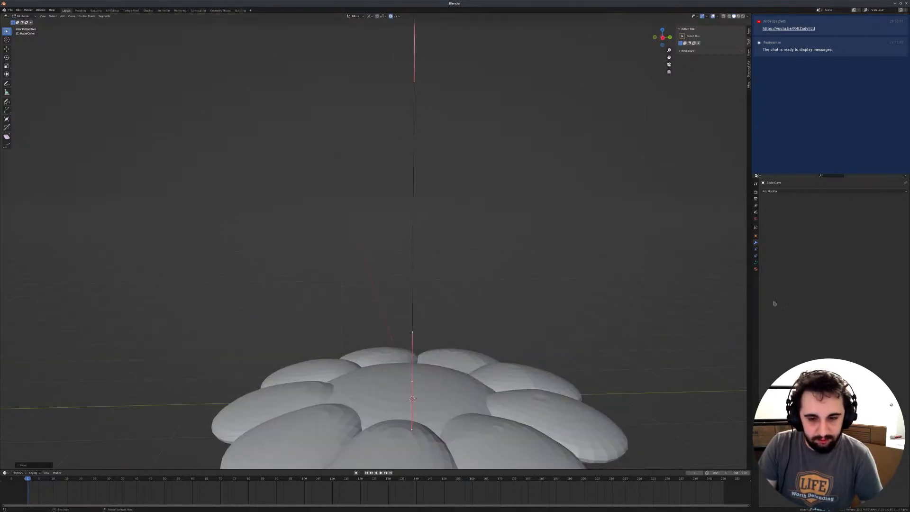
Step: Raise the curve's round bevel depth in its geometry settings to turn it into a thin tube
left_click(755, 263)
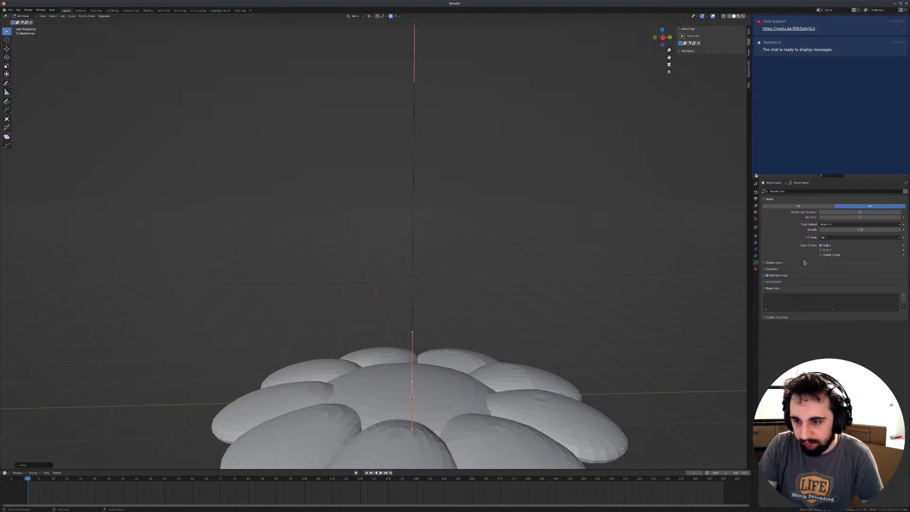
left_click(788, 263)
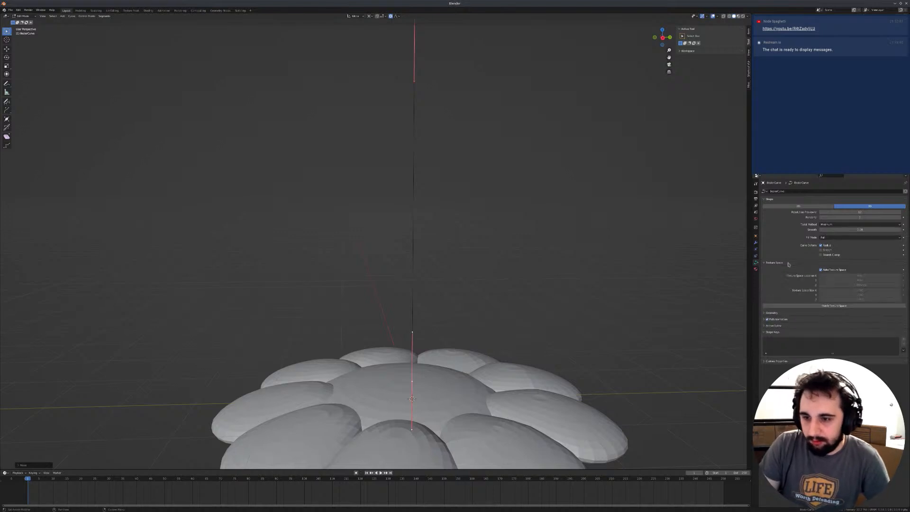
left_click(770, 315)
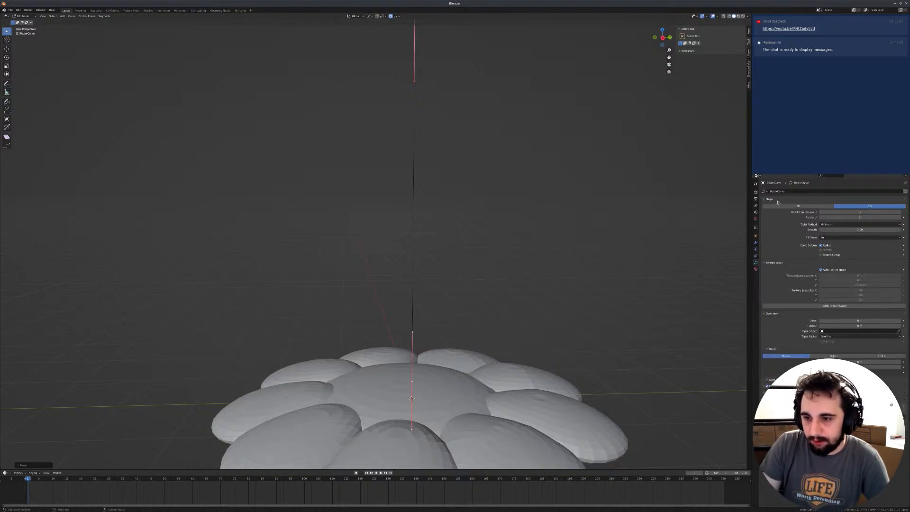
left_click_drag(777, 202, 777, 208)
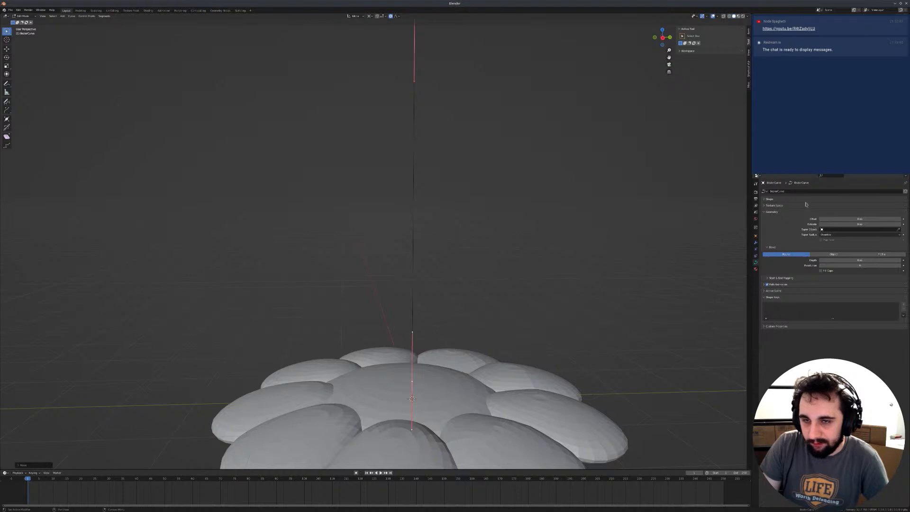
left_click_drag(851, 262, 866, 261)
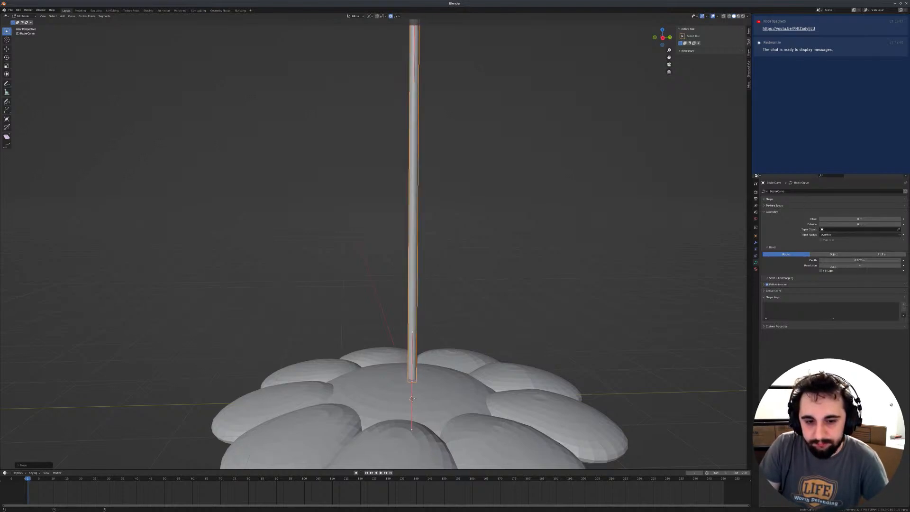
Step: Select the stem's top point and move it lower and to one side
scroll(489, 266, "down", 2)
key("shift+alt+z")
middle_click_drag(489, 266, 428, 261)
key("z")
left_click(481, 205)
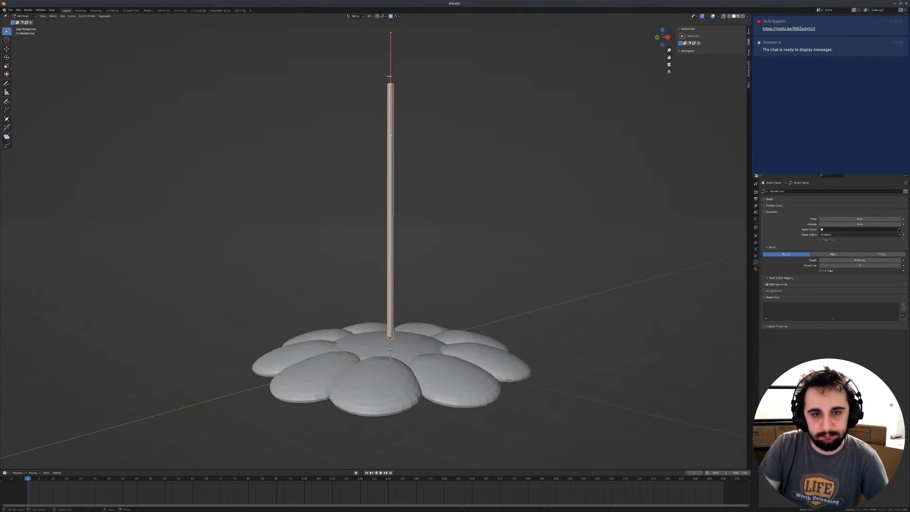
key("g")
left_click(421, 191)
Step: Rotate and scale the handles of the stem's base point to curve its lower part
left_click(389, 338)
key("shift+s")
left_click(396, 384)
key("s")
left_click(514, 339)
middle_click_drag(514, 340, 476, 333)
Step: Rotate and scale the handles of the stem's top point to curve its upper end
left_click(428, 157)
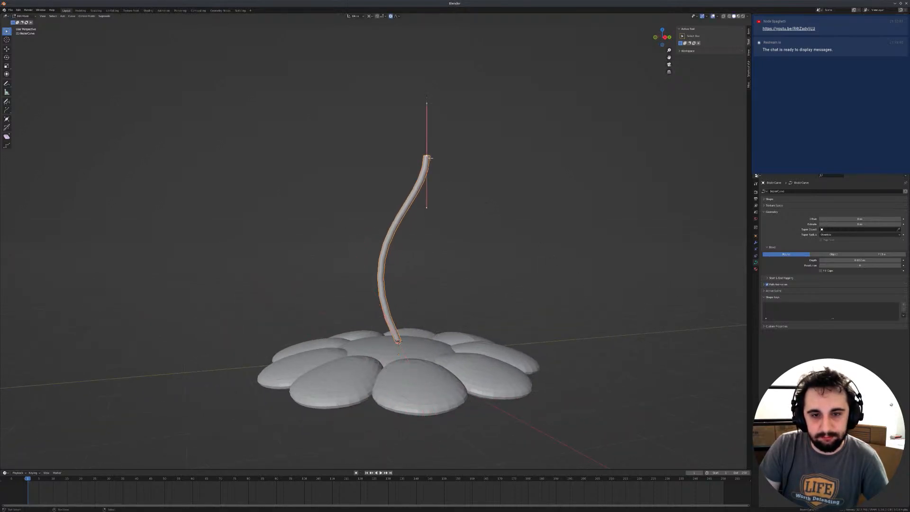
key("r")
left_click(529, 259)
key("s")
left_click(376, 307)
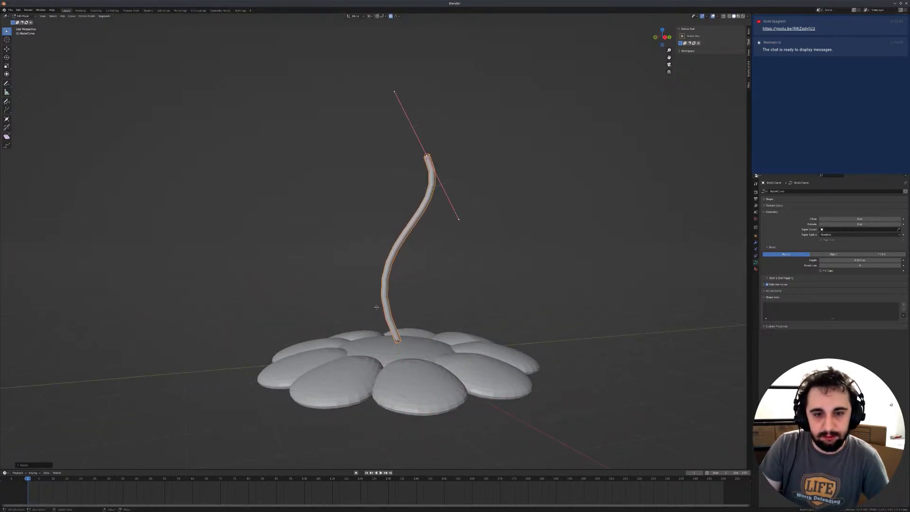
Step: Tilt the base point's handles further and scale them to strengthen the bend at the stem's foot
left_click(397, 339)
key("s")
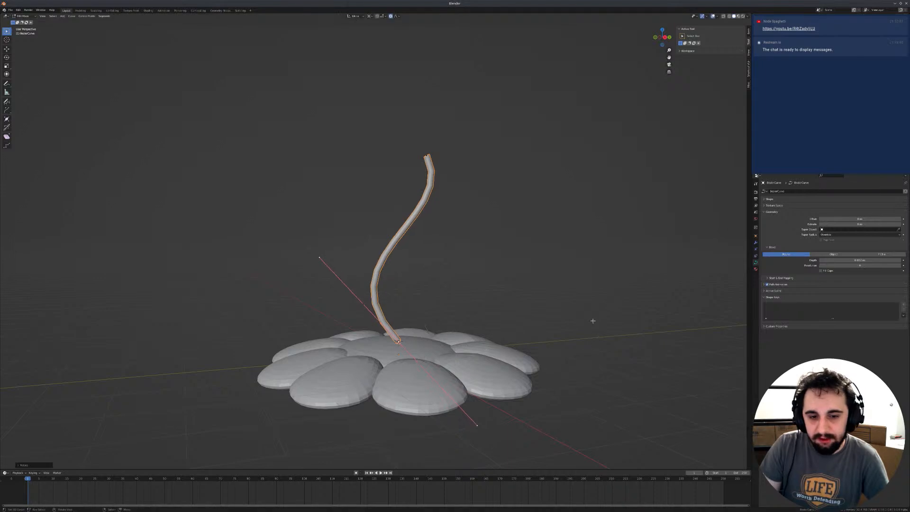
left_click(567, 314)
Step: Move the stem's top point outward over the petals and subdivide the curve to add a middle point
middle_click_drag(523, 260, 445, 265)
key("g")
left_click(322, 309)
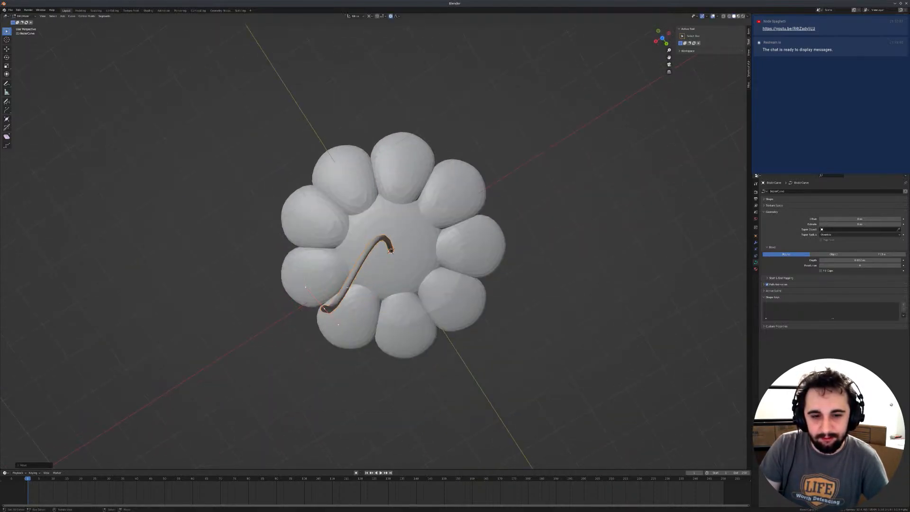
right_click(415, 259)
left_click(410, 272)
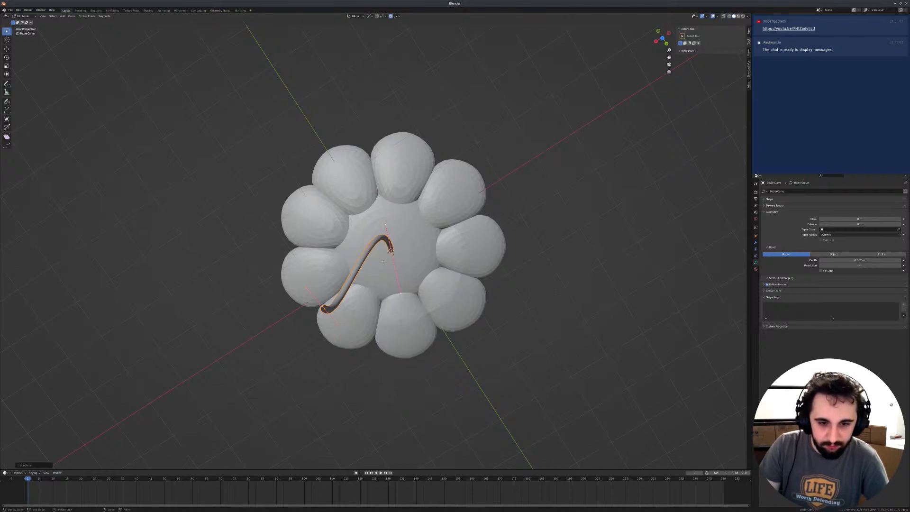
Step: Select the new middle point of the stem, rotate its handles, and move it sideways
middle_click_drag(391, 250, 375, 236)
left_click(379, 227)
key("shift+s")
left_click(383, 276)
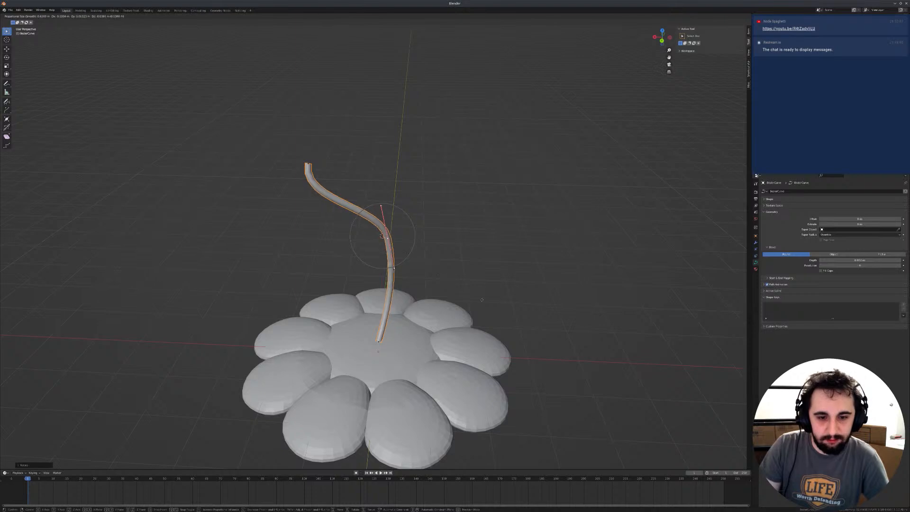
middle_click_drag(427, 252, 436, 247)
key("g")
left_click(474, 248)
Step: Rotate the middle point's handles again and scale them to smooth the stem's bend
key("shift+s")
left_click(477, 282)
key("s")
left_click(539, 336)
middle_click_drag(509, 275, 500, 254)
Step: Rotate the handles of the stem's top point to redirect its upper end
key("shift+s")
left_click(311, 195)
key("r")
left_click(473, 233)
Step: Rotate the middle point's handles from the side so the stem forms an S-shaped curve
middle_click_drag(473, 233, 373, 268)
left_click(368, 243)
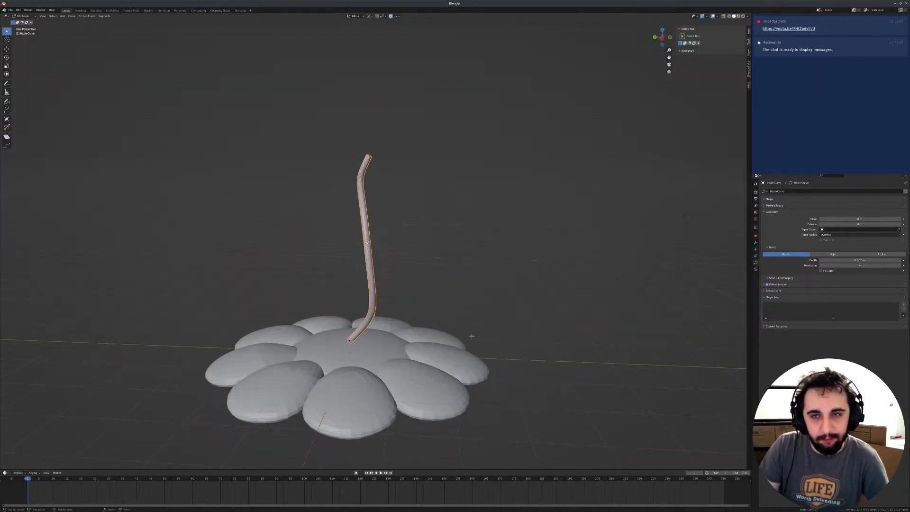
key("r")
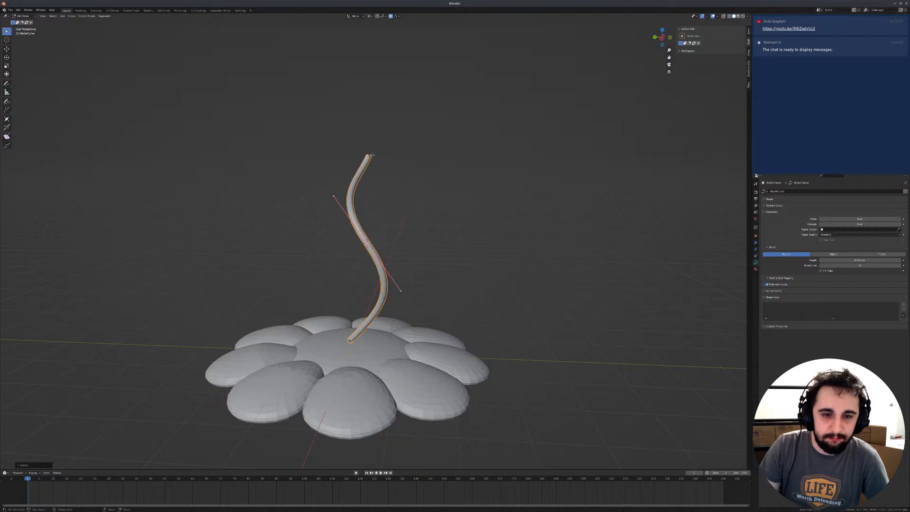
Step: Scale the handles of the stem's top point and extrude a new point upward to lengthen the stem
left_click(450, 254)
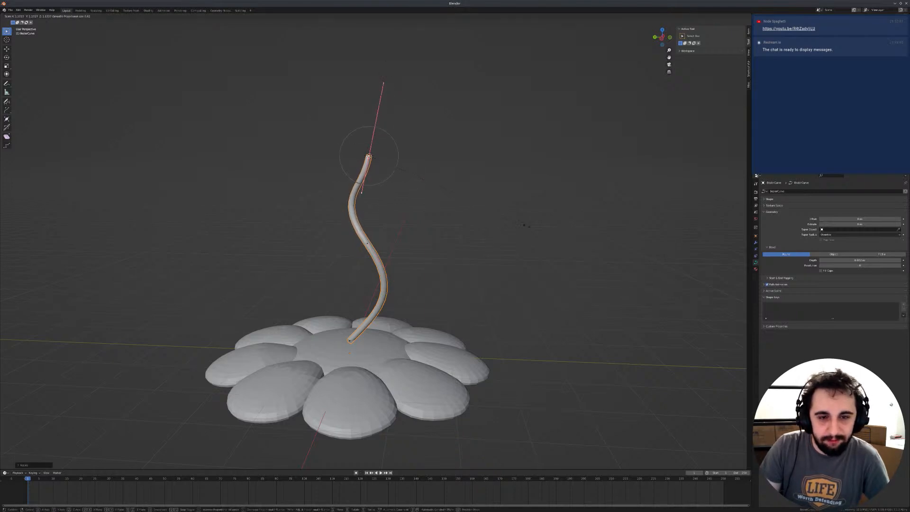
key("r")
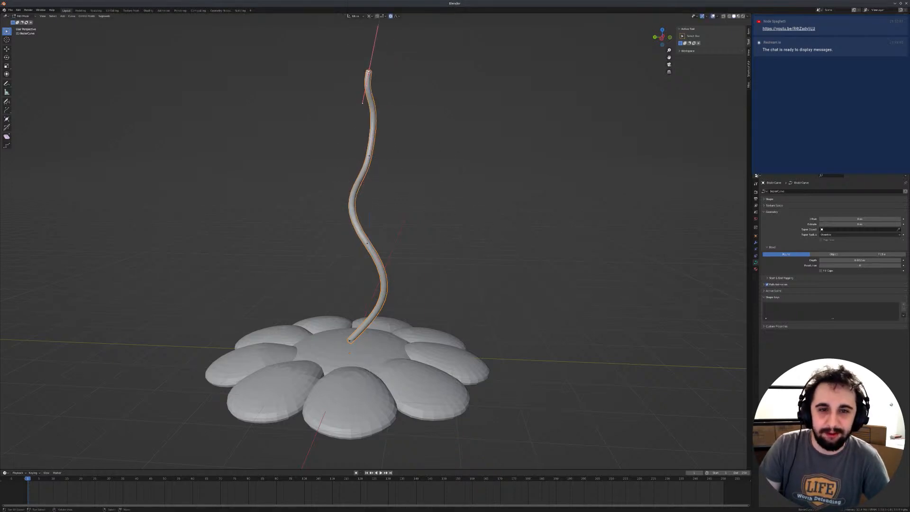
left_click(525, 197)
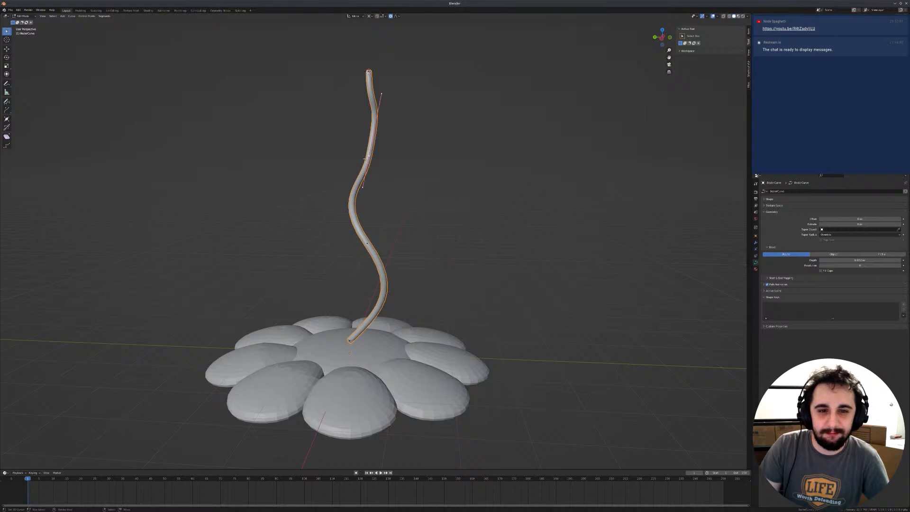
Step: Move the point below the stem's tip sideways from two viewing angles and rotate its handles
key("g")
left_click(375, 133)
middle_click_drag(412, 152, 360, 148)
key("g")
key("r")
left_click(495, 229)
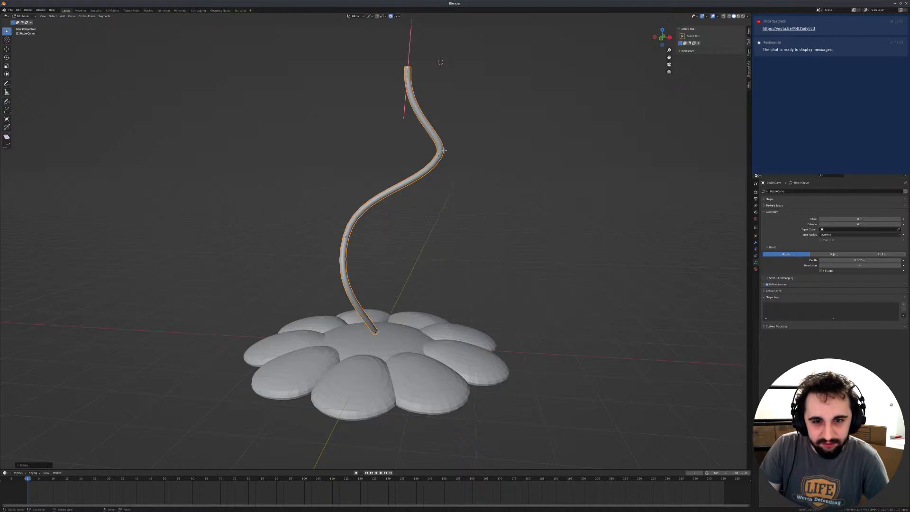
Step: Reposition the stem's tip, including from above, and freely rotate its handles
key("g")
left_click(538, 193)
middle_click_drag(538, 193, 416, 257)
key("g")
left_click(419, 237)
key("g")
left_click(368, 213)
key("r")
key("r")
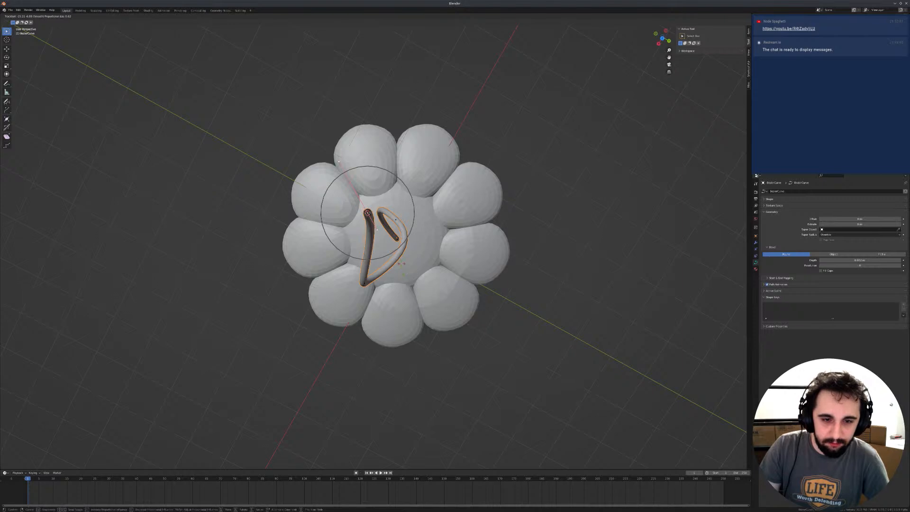
left_click(376, 229)
Step: Rotate the handles of the point below the tip from the side and scale them to soften the bend
middle_click_drag(377, 228, 346, 172)
key("r")
key("r")
left_click(514, 221)
key("s")
left_click(520, 204)
middle_click_drag(520, 205, 459, 221)
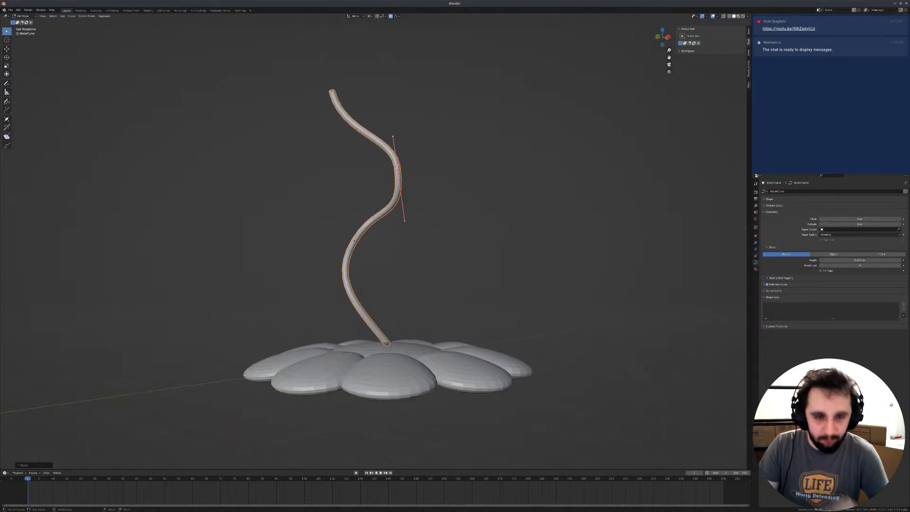
Step: Rotate and scale the tip's handles in front view, and reposition the stem's upper part
key("KP_1")
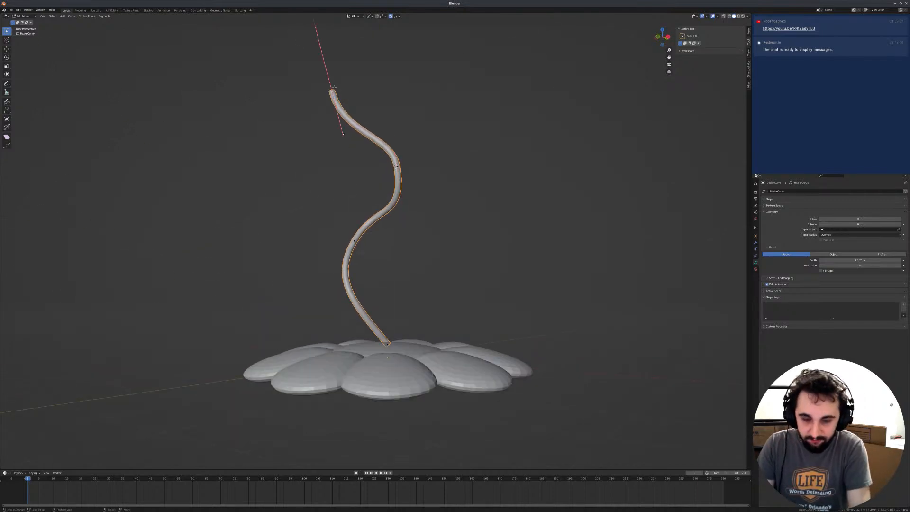
key("r")
left_click(504, 159)
key("s")
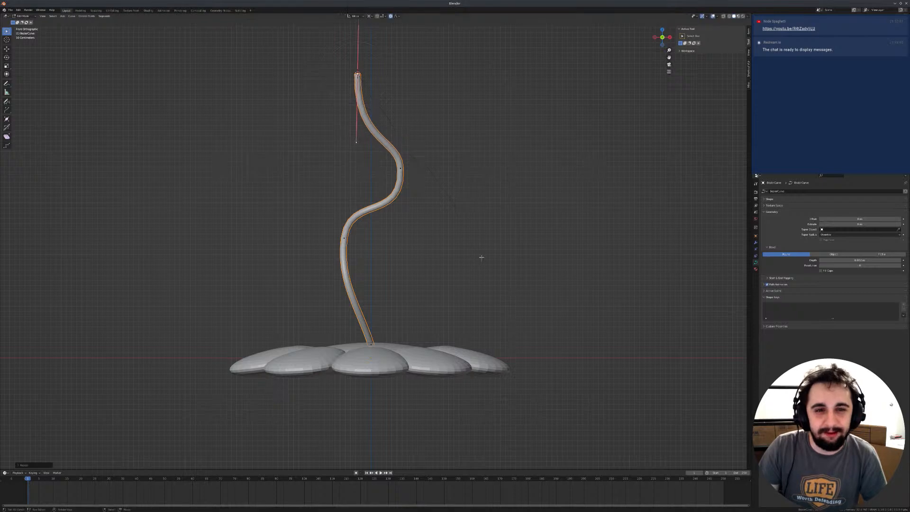
left_click(482, 256)
middle_click_drag(412, 208, 408, 241, "shift")
key("g")
left_click(414, 162)
Step: Move a lower stem point in top view and rotate the base point's handles to start a round coil
middle_click_drag(414, 162, 316, 266)
key("KP_7")
scroll(349, 250, "up", 5)
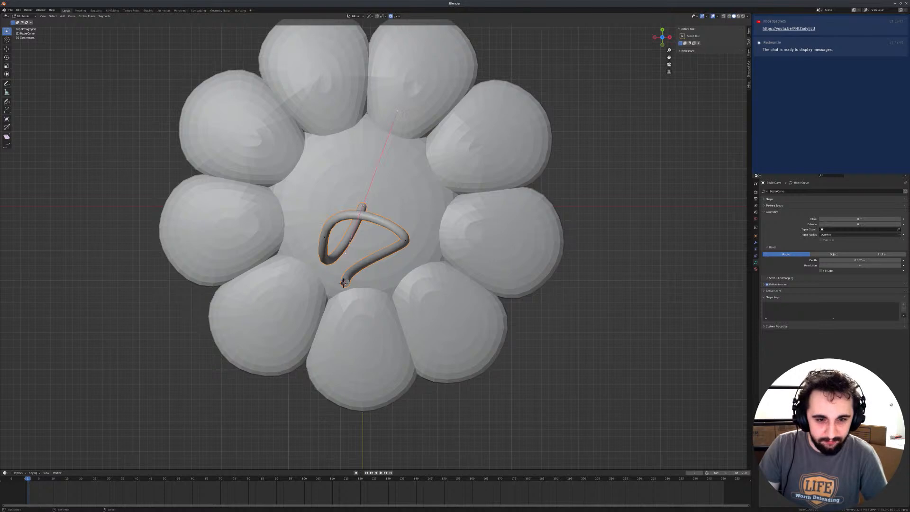
right_click(327, 234)
left_click(327, 234)
key("g")
left_click(331, 263)
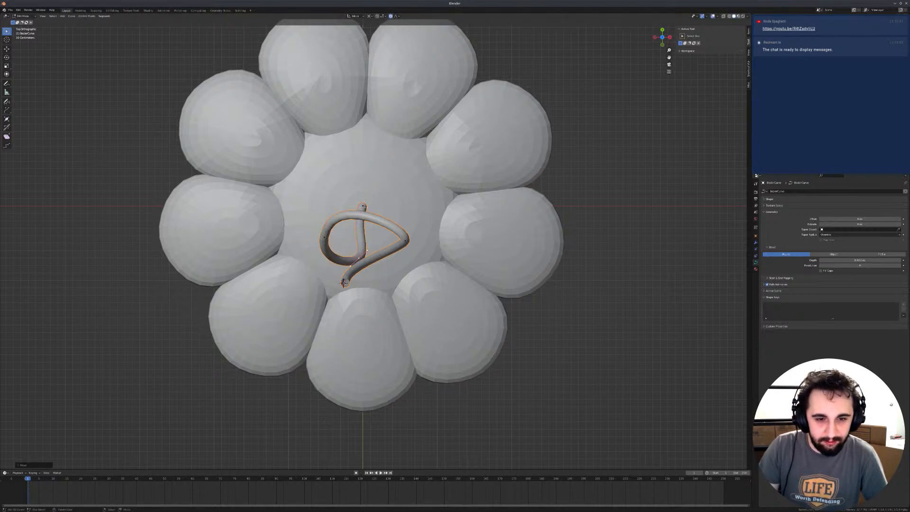
key("r")
left_click(498, 164)
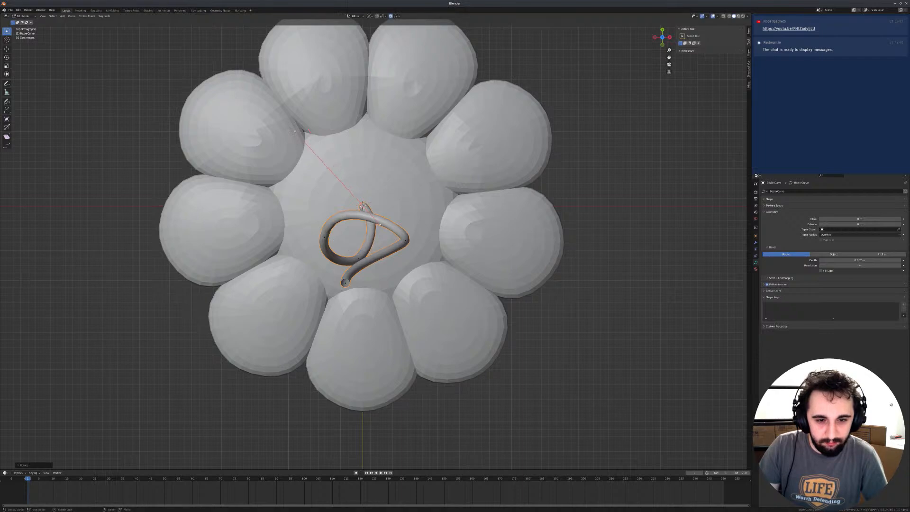
Step: Move the stem's upper and middle points in top view and rotate the handles to round out the coil
right_click(374, 225)
left_click(379, 226)
key("g")
left_click(416, 243)
key("r")
left_click(347, 225)
right_click(335, 235)
left_click(335, 235)
key("g")
left_click(393, 122)
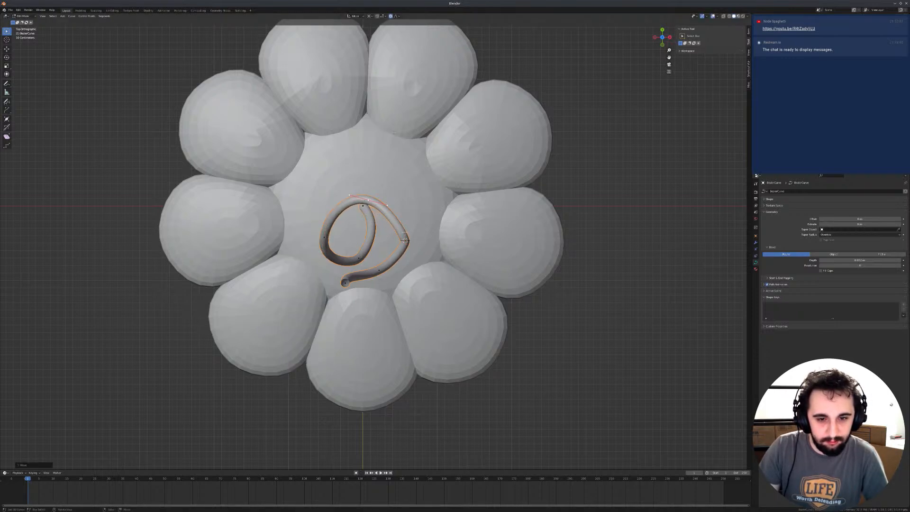
Step: Adjust the right and rear points of the coil in top view by moving them and scaling their handles
key("s")
left_click(503, 265)
key("g")
left_click(516, 252)
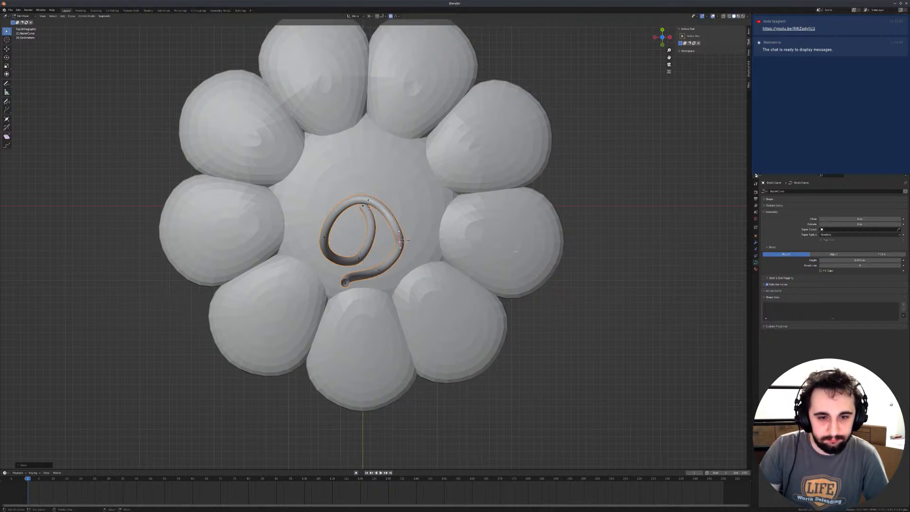
right_click(372, 198)
key("g")
left_click(369, 193)
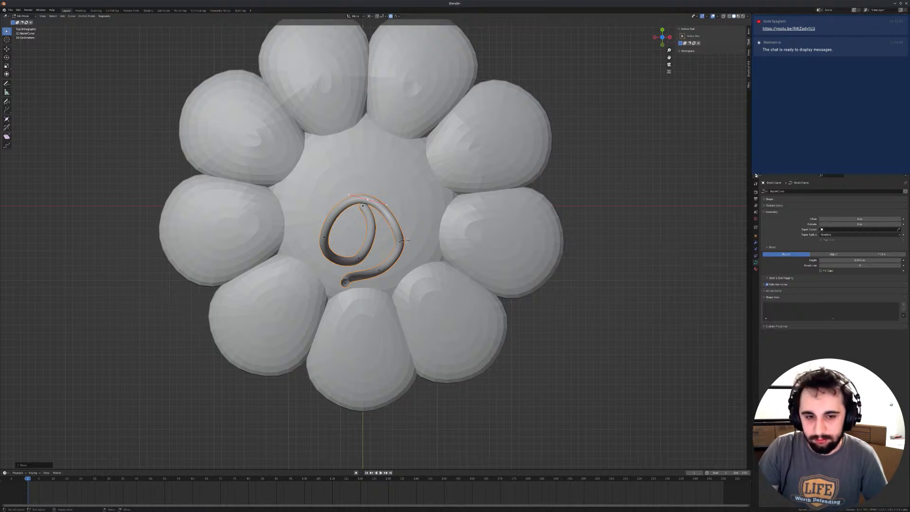
key("s")
left_click(551, 259)
Step: Move the coil's left point outward to the edge of the flower's centre and scale its handles
right_click_drag(324, 236, 293, 200)
left_click(293, 200)
key("s")
left_click(360, 261)
Step: Move the coil's front point outward, then scale and rotate its handles to follow the circle
right_click_drag(360, 261, 372, 276)
left_click(372, 275)
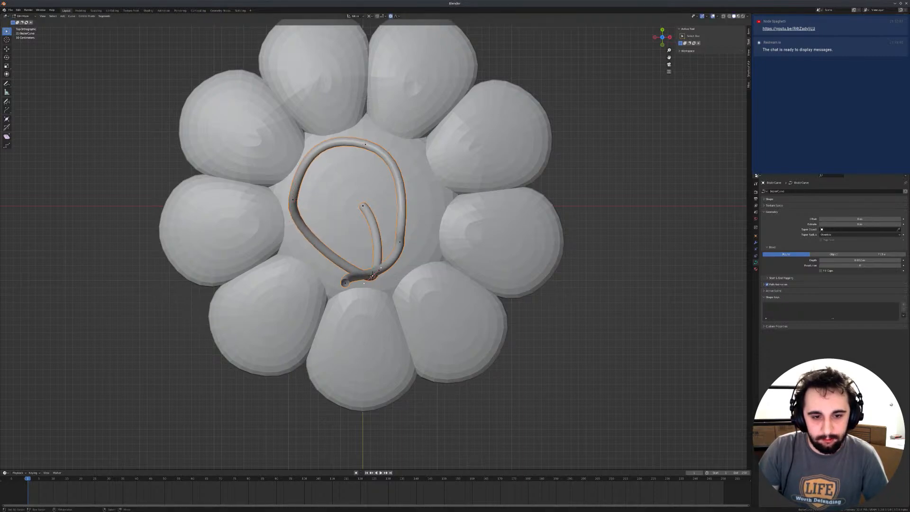
key("s")
left_click(444, 283)
key("r")
left_click(522, 286)
Step: Move the coil's right point outward, then scale and rotate its handles to widen the loop
right_click_drag(399, 242, 427, 187)
key("shift+s")
left_click(427, 233)
key("s")
left_click(552, 215)
key("g")
left_click(564, 231)
key("r")
left_click(569, 233)
Step: Scale and rotate the handles of a middle coil point from the side to even out its rise
middle_click_drag(559, 244, 458, 225)
key("s")
left_click(417, 229)
key("r")
left_click(505, 167)
Step: Scale the handles of the stem's lower point from the side to smooth the bend above the base
middle_click_drag(504, 167, 476, 216)
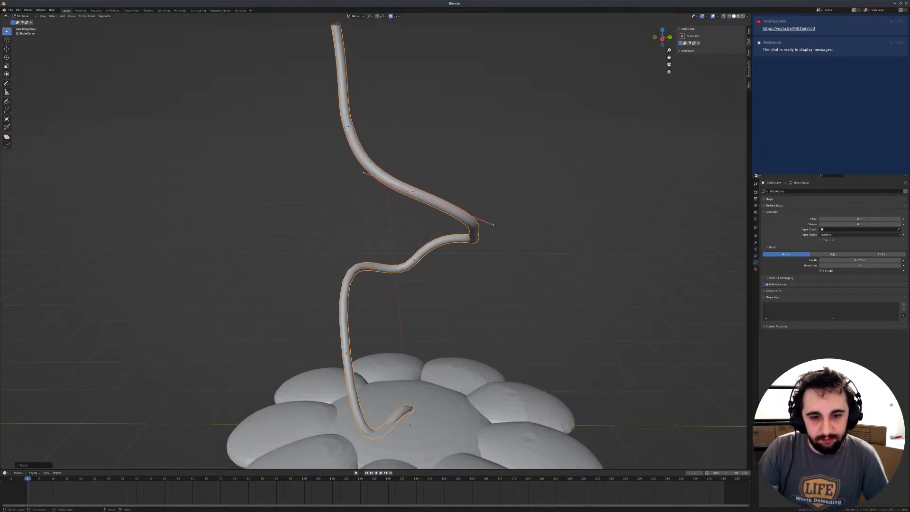
middle_click_drag(417, 259, 417, 245)
middle_click_drag(357, 349, 402, 337)
key("s")
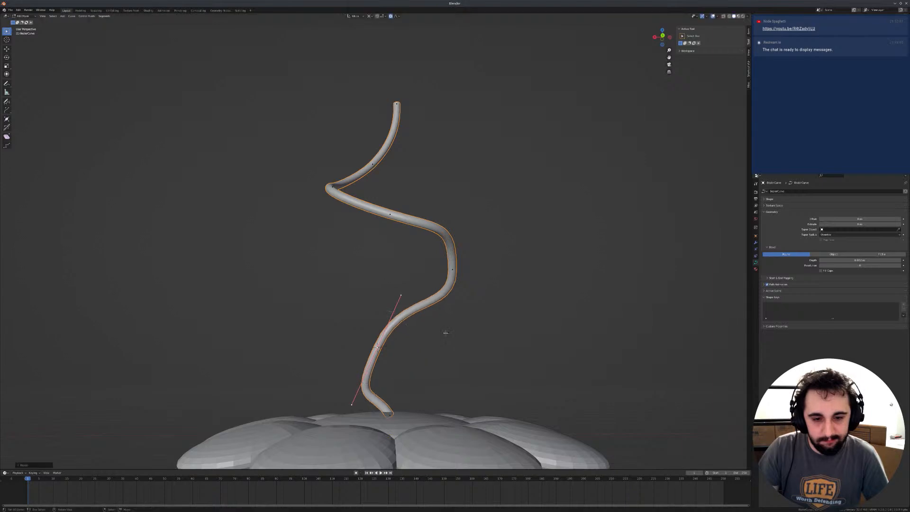
left_click(352, 296)
Step: Reposition the coil's left point in top view, then rotate and scale its handles for a rounder arc
middle_click_drag(446, 271, 443, 351)
scroll(444, 350, "up", 3)
scroll(372, 275, "up", 2)
key("g")
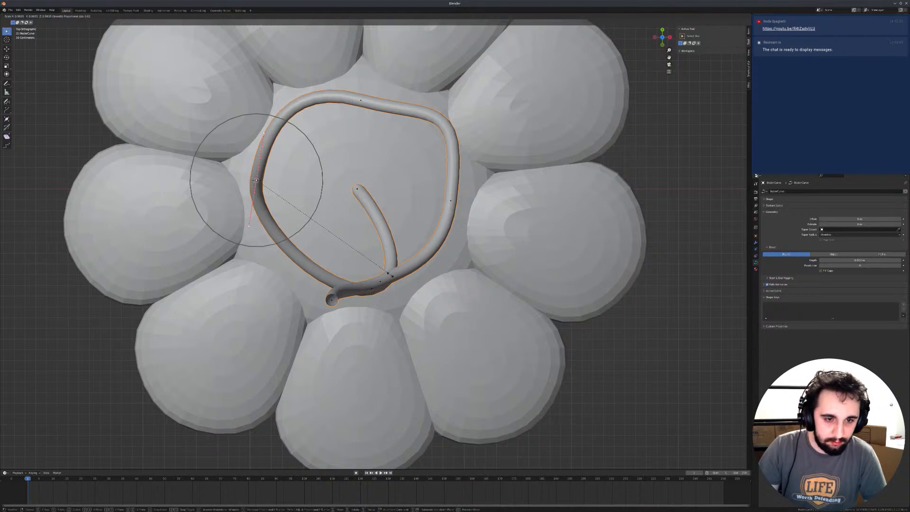
left_click(255, 181)
key("s")
left_click(397, 285)
key("r")
key("r")
left_click(434, 259)
key("s")
left_click(410, 235)
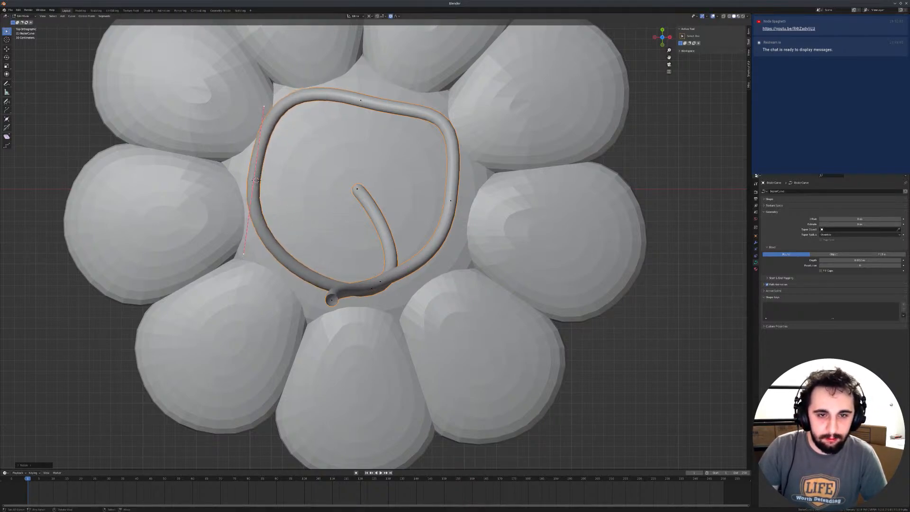
Step: Move the coil's rear point outward and scale its handles to round that side of the loop
right_click_drag(359, 102, 369, 91)
left_click(369, 90)
key("s")
left_click(440, 186)
key("g")
left_click(449, 168)
Step: Shift the coil's right point slightly outward and scale its handles to complete the circular outline
right_click_drag(451, 200, 458, 209)
left_click(458, 209)
key("s")
left_click(512, 263)
Step: Move the stem's two uppermost points in top view to continue the coil, and freely rotate the tip's handles
middle_click_drag(512, 263, 520, 210, "shift")
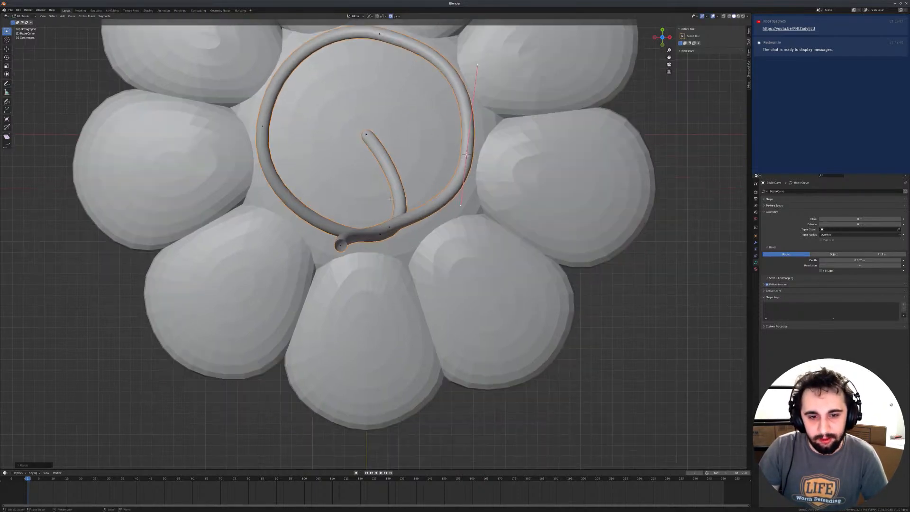
key("g")
key("r")
left_click(363, 232)
key("r")
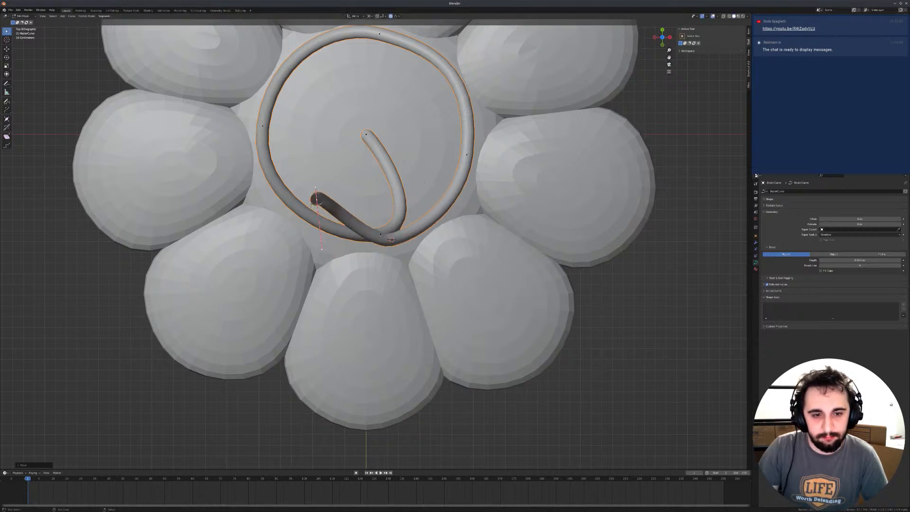
key("r")
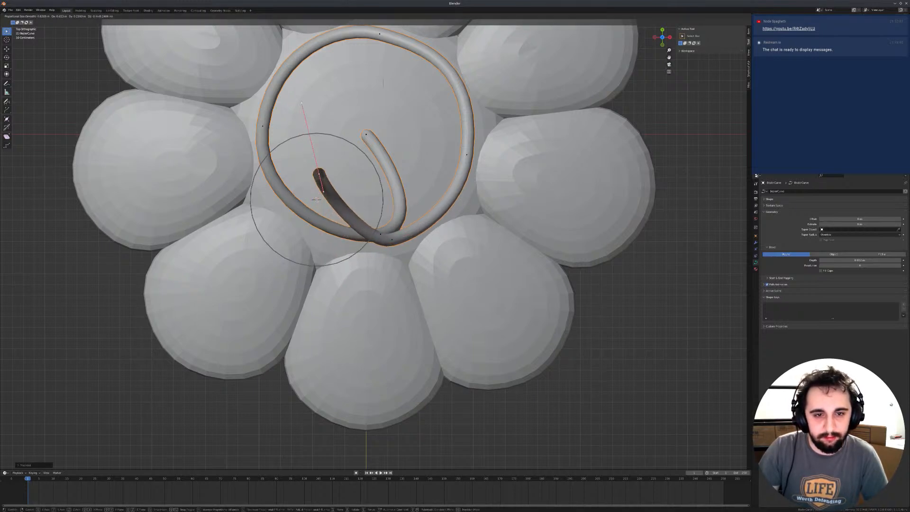
Step: Rotate and scale the tip's handles, and move the tip closer to the coil's circular outline
scroll(447, 228, "down", 2)
left_click(446, 228)
key("r")
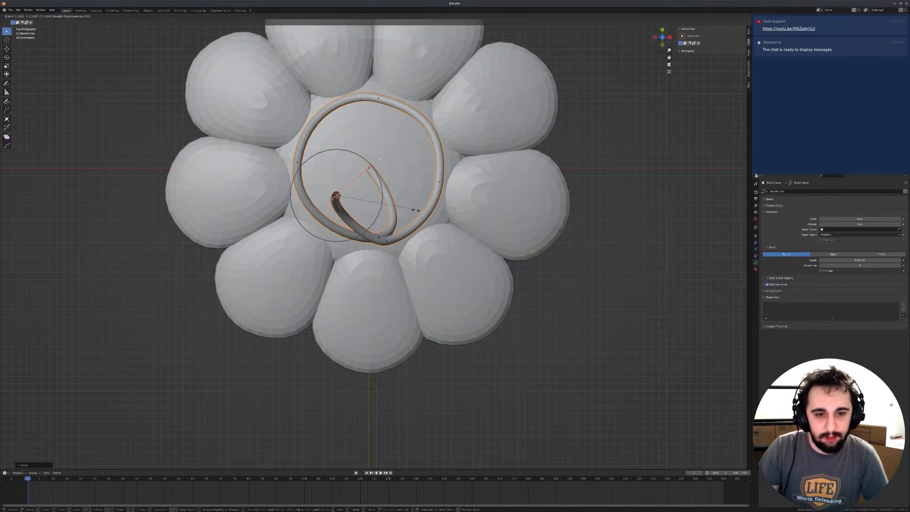
left_click(336, 195)
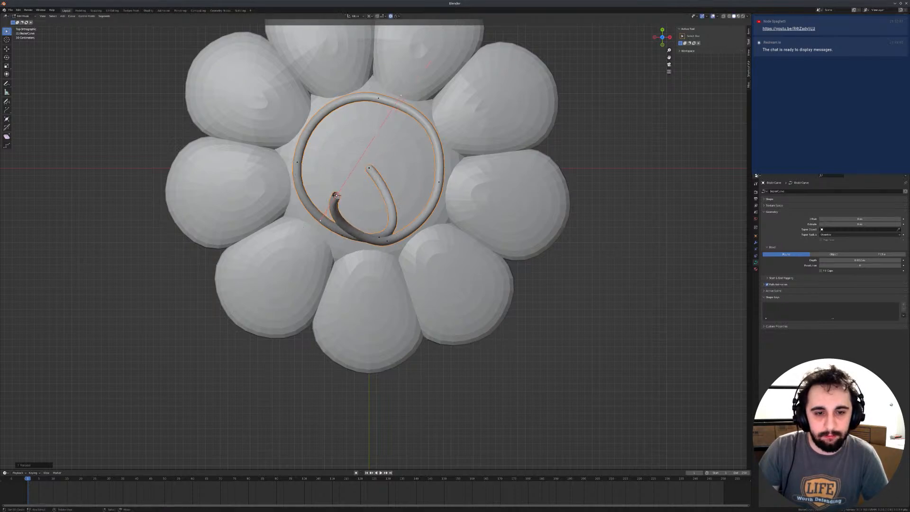
key("g")
left_click(390, 236)
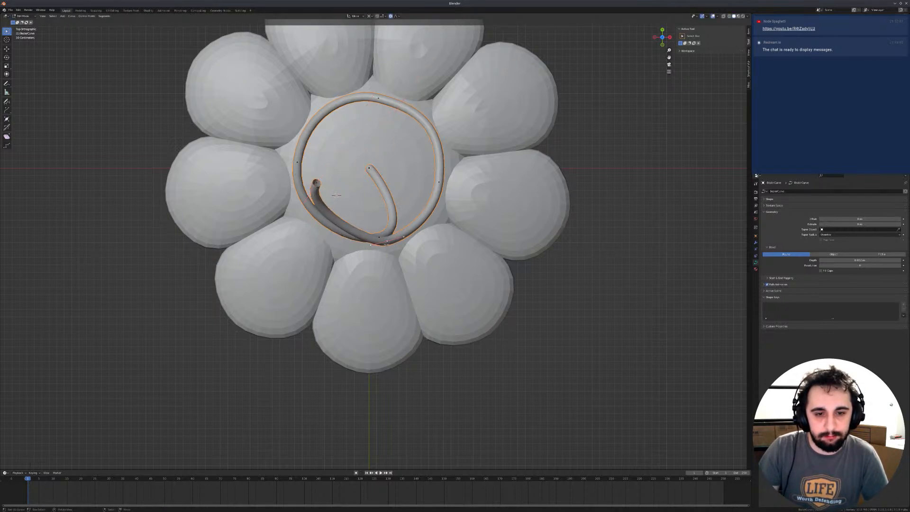
Step: Rotate the handles of the point below the tip in top view and reposition it along the coil
key("r")
key("r")
right_click(463, 236)
key("shift+s")
key("r")
key("r")
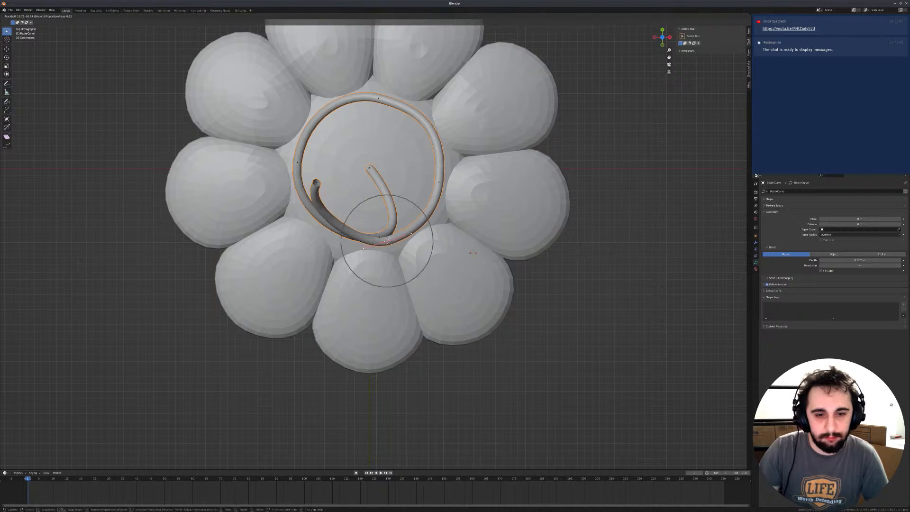
left_click(437, 251)
key("r")
left_click(528, 236)
key("g")
left_click(502, 223)
Step: Rotate an upper coil point's handles from the side to align them with the rising spiral
middle_click_drag(392, 195, 417, 175)
scroll(385, 144, "down", 2)
right_click(334, 209)
key("r")
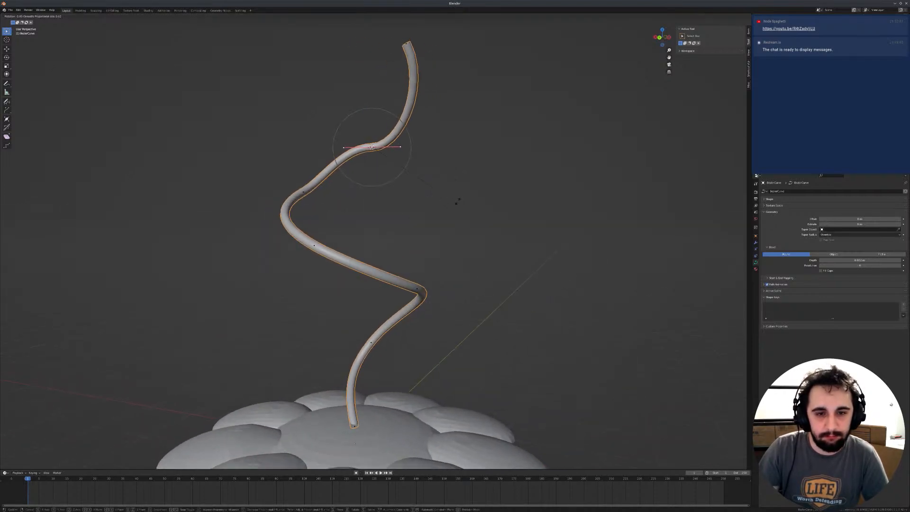
left_click(466, 150)
Step: Return to Object Mode and raise the flower together with its spiral stem along the Z axis, well above the grid
middle_click_drag(467, 150, 516, 220)
scroll(462, 208, "down", 1)
key("ctrl+Tab")
left_click(390, 201)
middle_click_drag(438, 201, 473, 215)
scroll(467, 223, "down", 3)
middle_click_drag(416, 308, 429, 178)
scroll(429, 177, "down", 2)
key("g")
key("z")
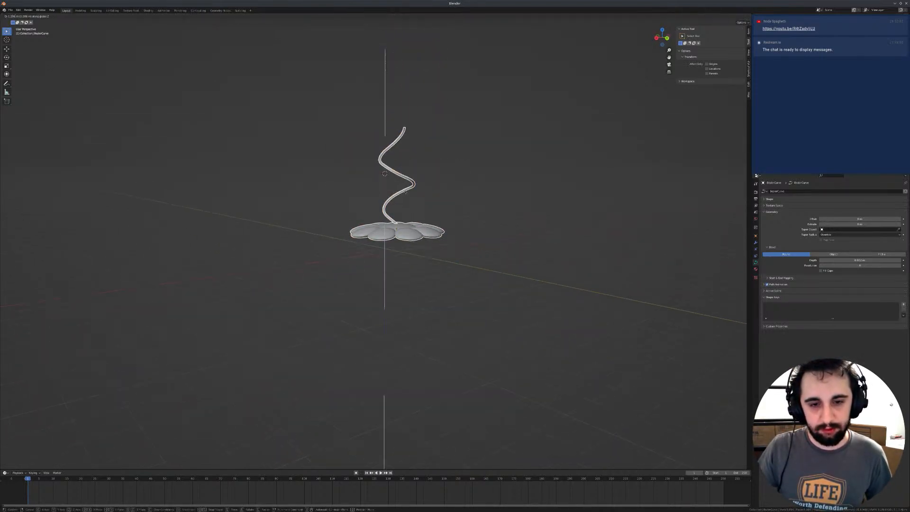
left_click(438, 40)
middle_click_drag(493, 142, 499, 198, "shift")
key("g")
key("z")
left_click(535, 181)
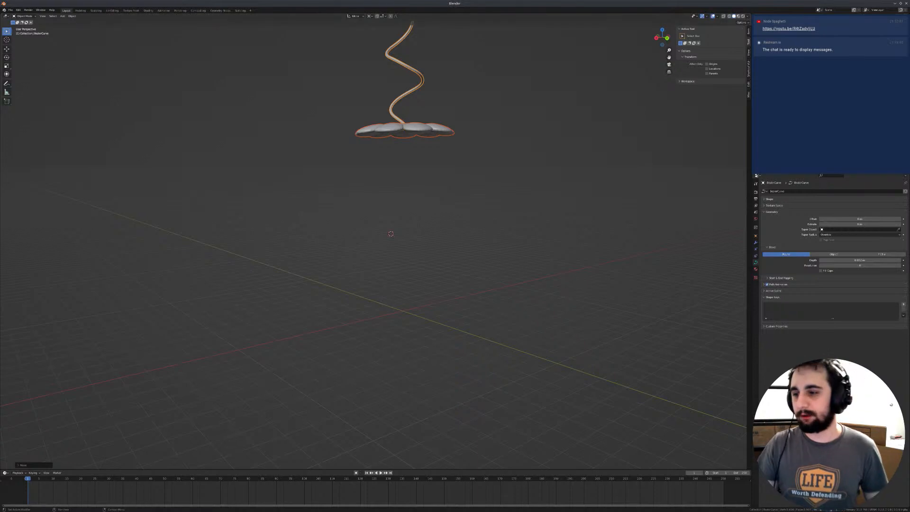
Step: Reset the 3D cursor to the world origin and add a cone mesh there in front view
middle_click_drag(555, 288, 445, 273)
key("KP_1")
scroll(417, 226, "up", 2)
key("shift+c")
key("shift+a")
mouse_move(408, 224)
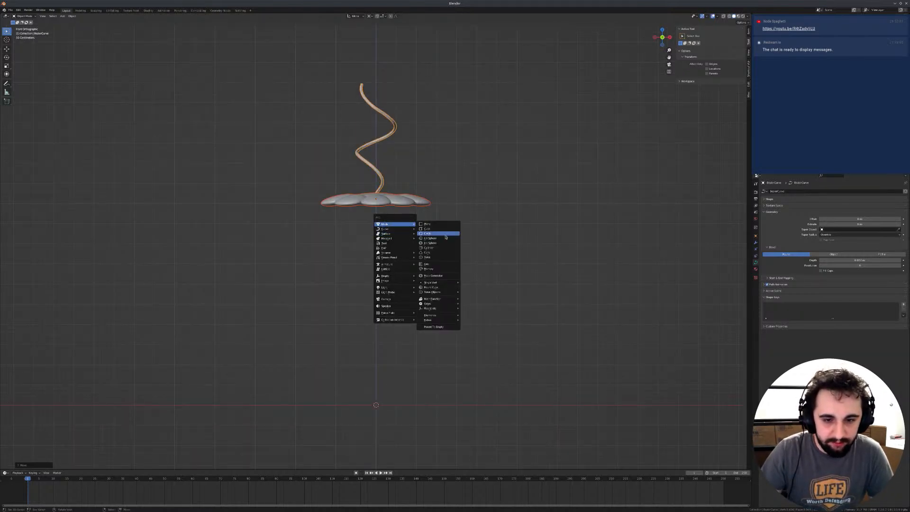
left_click(434, 253)
Step: In Edit Mode, raise the cone's geometry 1 unit along Z and scale it up until its tip pokes through the flower
scroll(406, 309, "down", 2)
middle_click_drag(406, 308, 401, 241, "shift")
scroll(327, 262, "up", 2)
key("Tab")
type("gz1")
key("Return")
key("s")
left_click(51, 321)
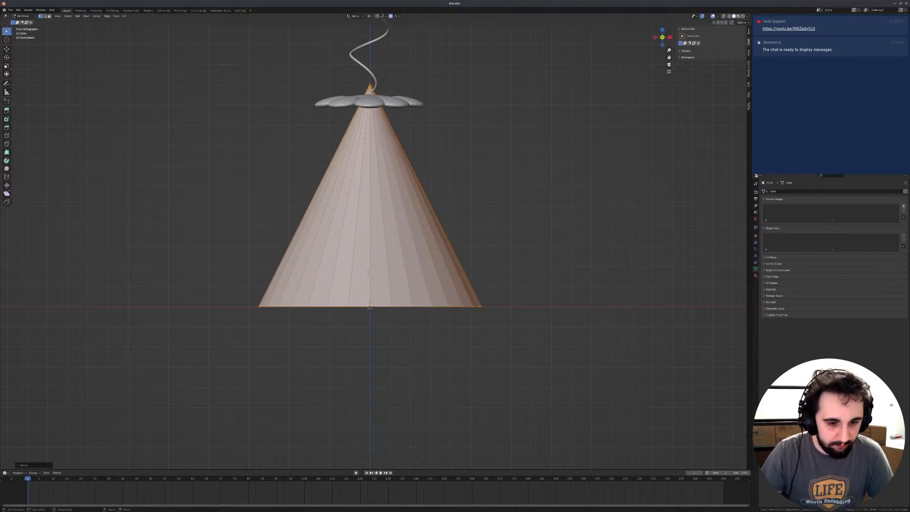
middle_click_drag(349, 316, 353, 294)
key("3")
left_click(353, 294)
key("2")
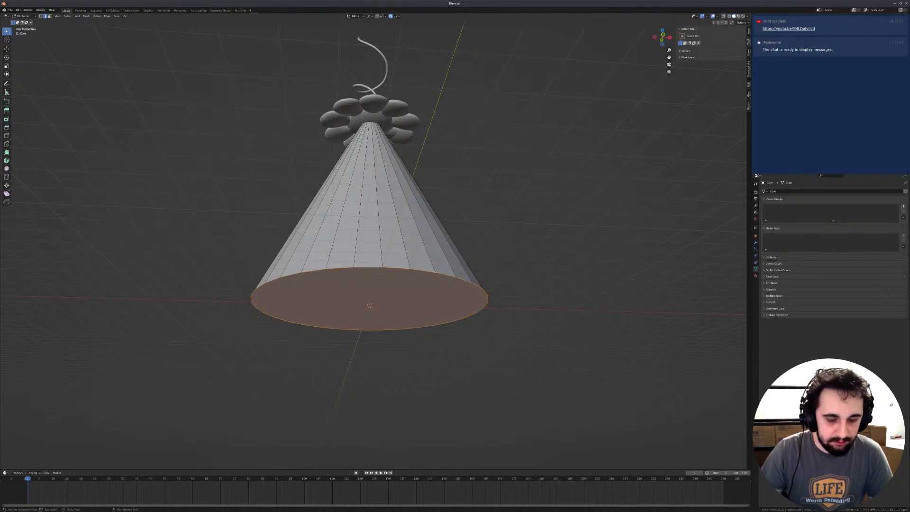
key("g")
key("g")
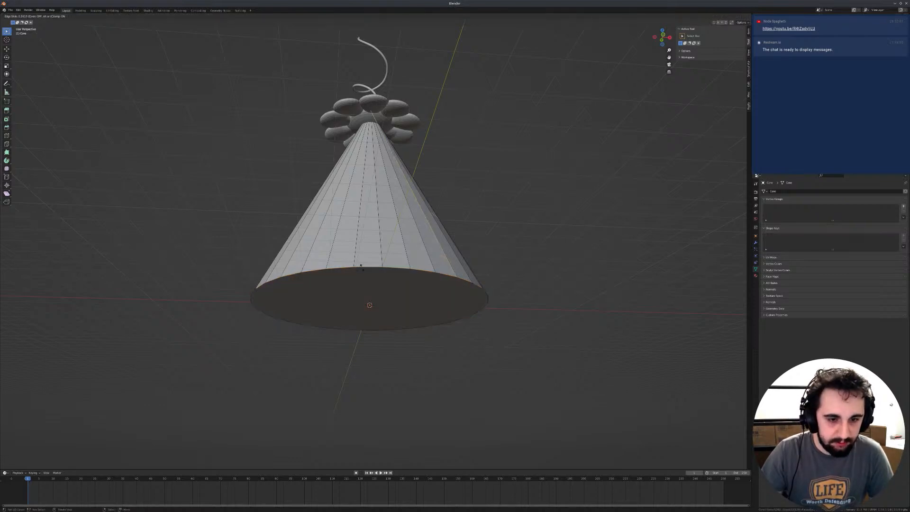
key("g")
Step: Cut a horizontal edge loop around the cone near its tip and slide it up to the flower's underside
middle_click_drag(364, 182, 397, 165)
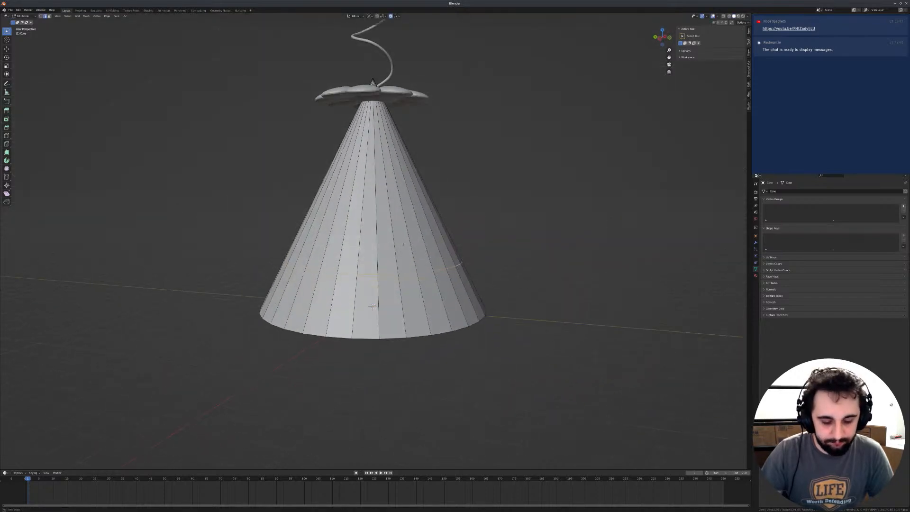
left_click(373, 307)
scroll(377, 89, "up", 4)
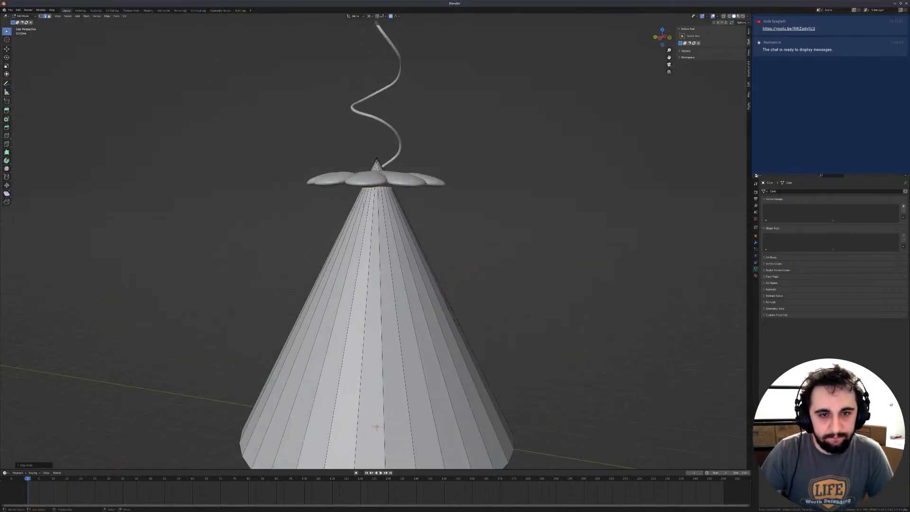
scroll(376, 109, "up", 3)
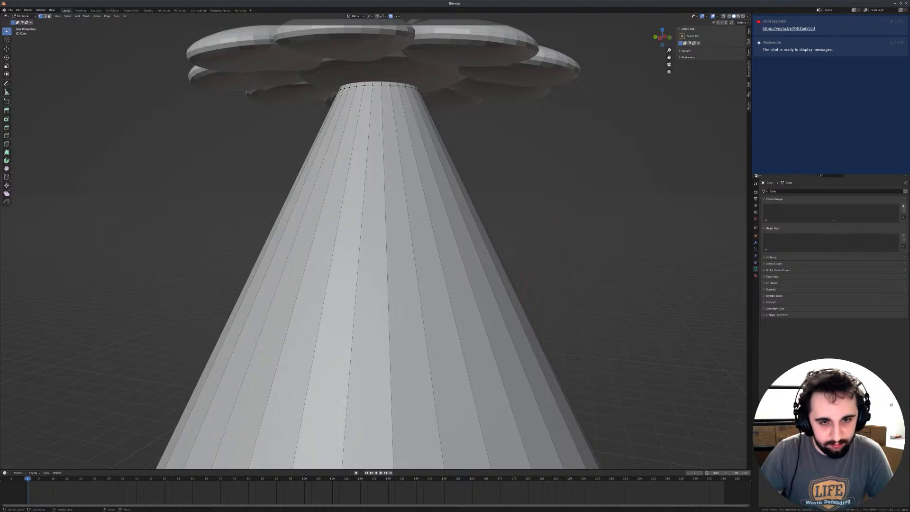
scroll(355, 213, "down", 4)
key("g")
key("g")
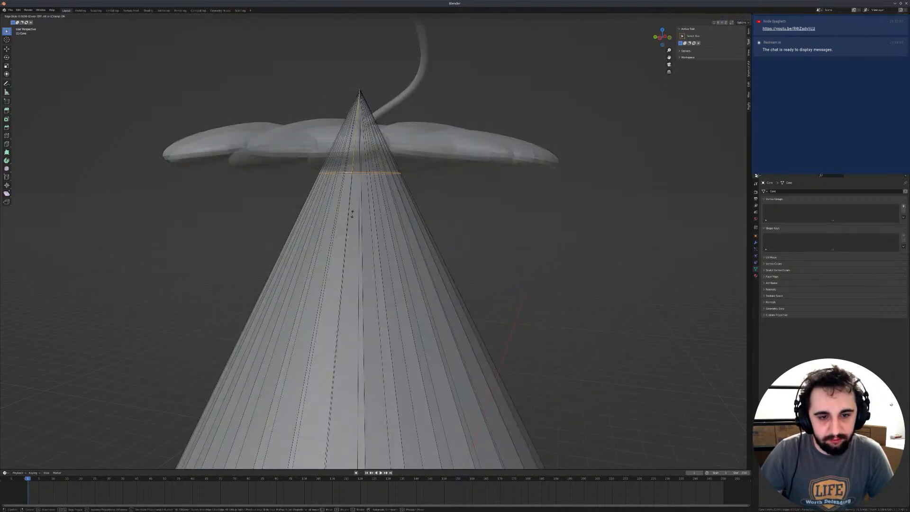
left_click(135, 420)
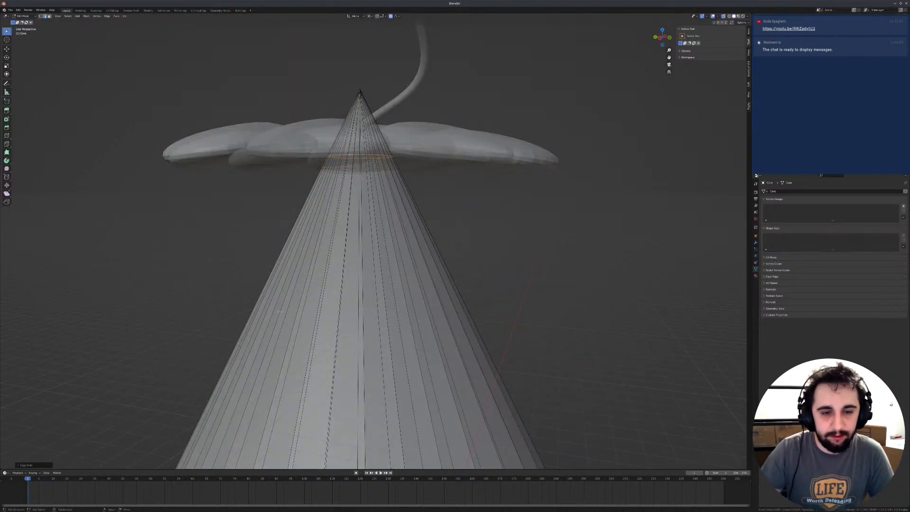
Step: Delete the cone's tip above the loop and extend the open top rim inward as a narrow flat ring
scroll(283, 140, "down", 3)
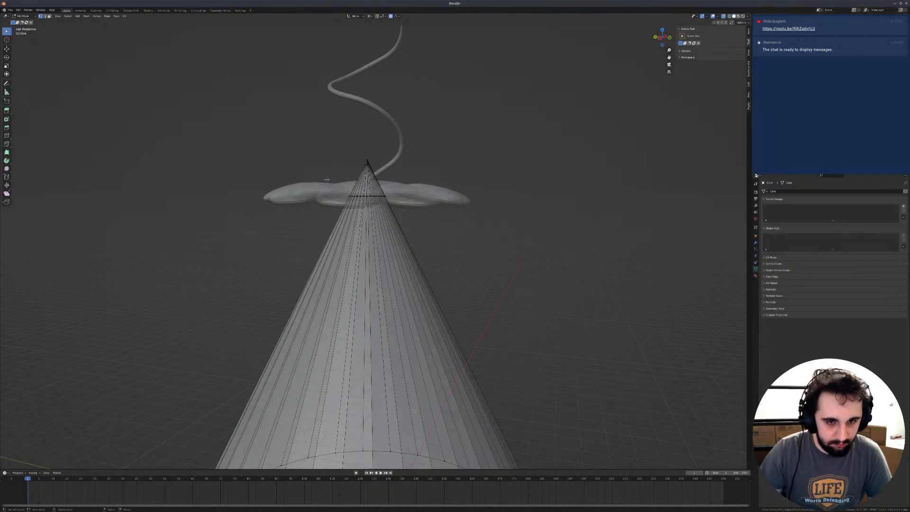
scroll(362, 154, "up", 3)
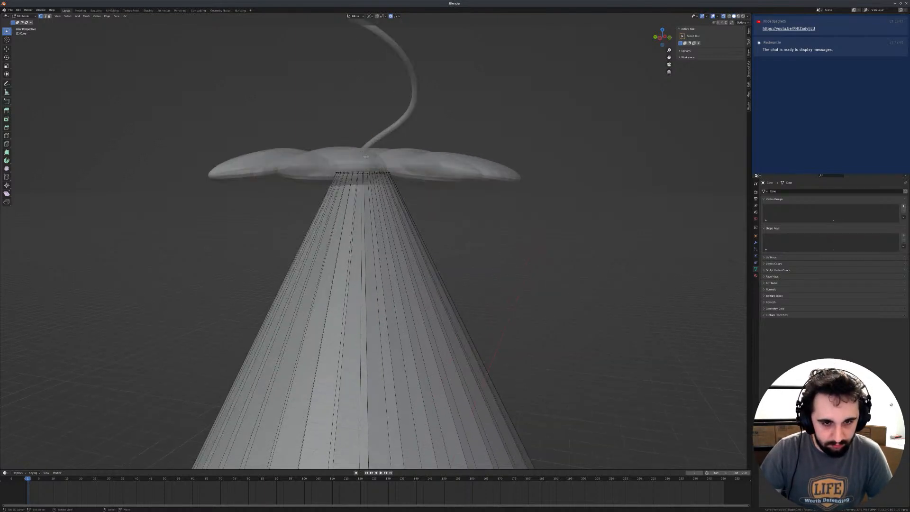
middle_click_drag(361, 168, 407, 247)
key("s")
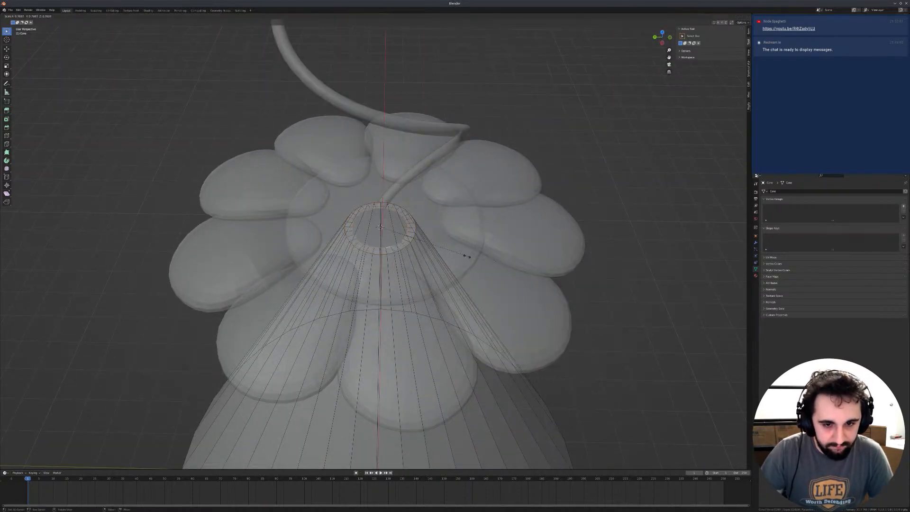
left_click(451, 247)
scroll(455, 251, "up", 4)
middle_click_drag(455, 251, 510, 289)
key("alt+z")
key("alt+z")
key("alt+z")
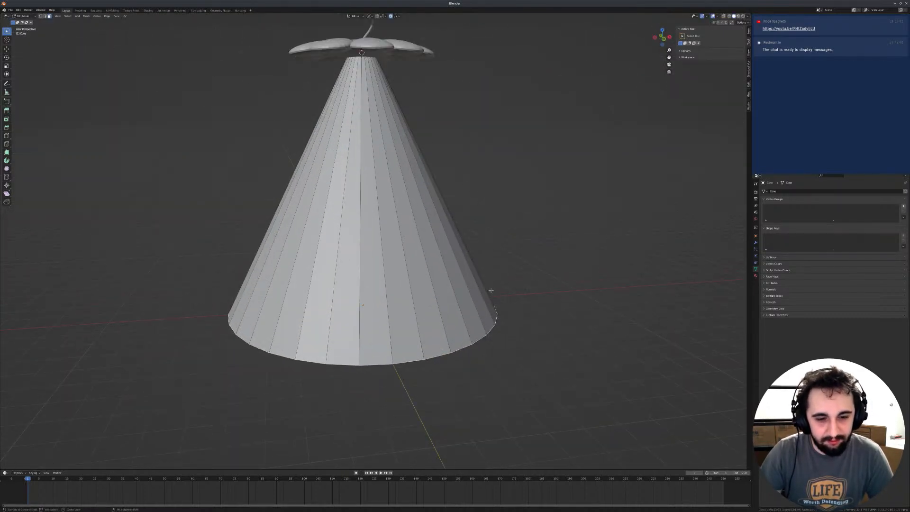
Step: Select the cone's bottom face and inset it
left_click(469, 356)
middle_click_drag(466, 395, 457, 341)
key("z")
left_click(447, 375)
key("s")
right_click(464, 316)
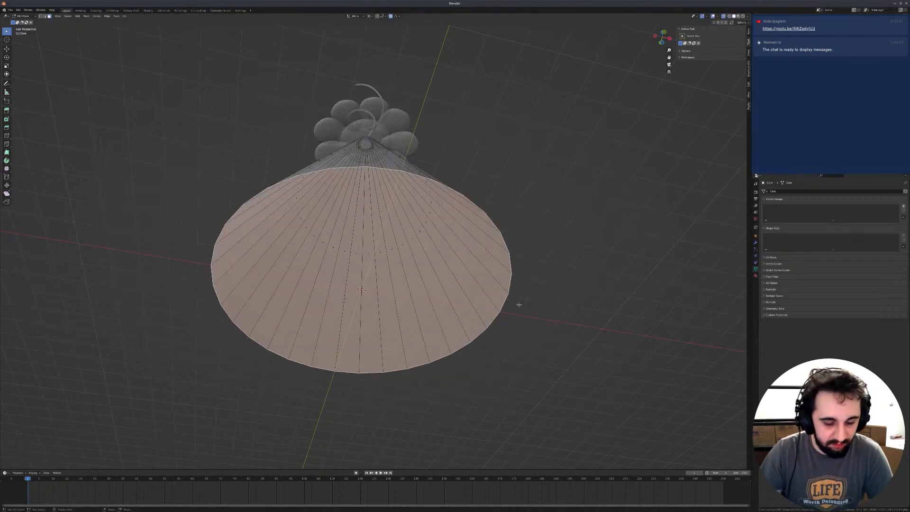
key("i")
left_click(448, 280)
Step: Bevel the cone's outer bottom edge loop with extra segments to round off the base
middle_click_drag(440, 258, 399, 288)
key("z")
left_click(396, 323)
left_click(397, 316)
key("ctrl+b")
scroll(498, 292, "up", 2)
left_click(476, 290)
middle_click_drag(476, 290, 372, 334)
key("alt+z")
scroll(379, 363, "down", 3)
scroll(369, 332, "up", 3)
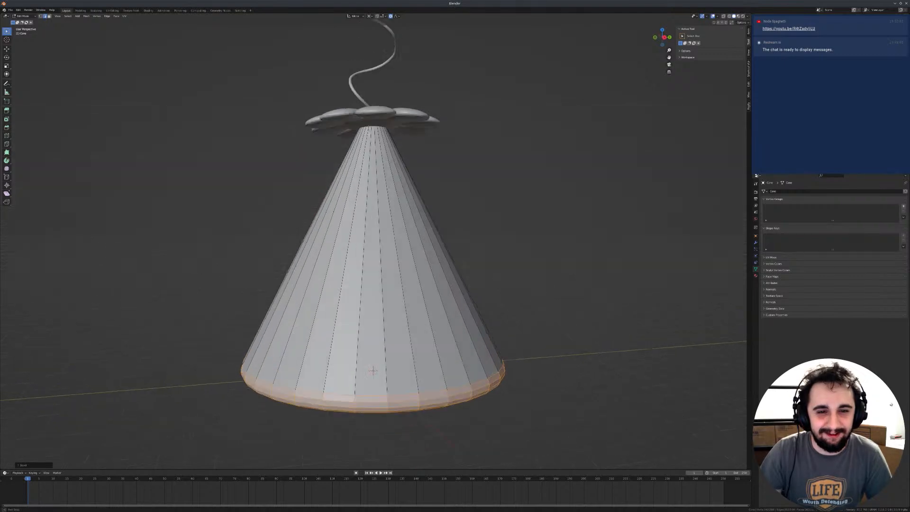
Step: Select the cone's outer top rim loop under the flower and bevel it
middle_click_drag(372, 365, 372, 355)
middle_click_drag(373, 354, 375, 395, "shift")
key("alt+z")
scroll(381, 229, "up", 8)
middle_click_drag(378, 156, 327, 229, "shift")
right_click(378, 214, "alt")
scroll(378, 214, "up", 3)
right_click(396, 192, "alt")
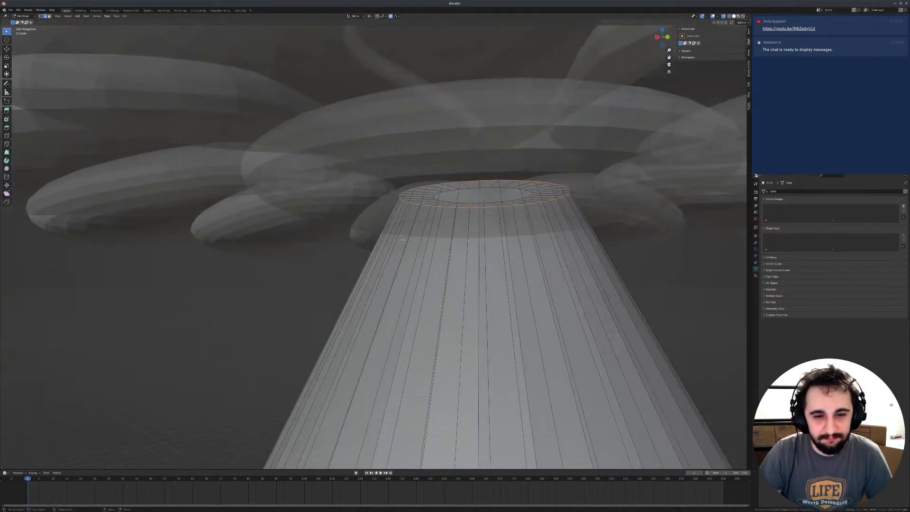
middle_click_drag(396, 191, 386, 195)
scroll(379, 244, "down", 1)
key("ctrl+b")
left_click(527, 288)
key("alt+z")
key("Tab")
middle_click_drag(526, 289, 396, 285)
scroll(441, 308, "down", 7)
Step: Select the cone's rounded base in front view, then widen and slightly lower it with proportional editing
key("Tab")
key("alt+z")
scroll(396, 286, "down", 4)
key("KP_1")
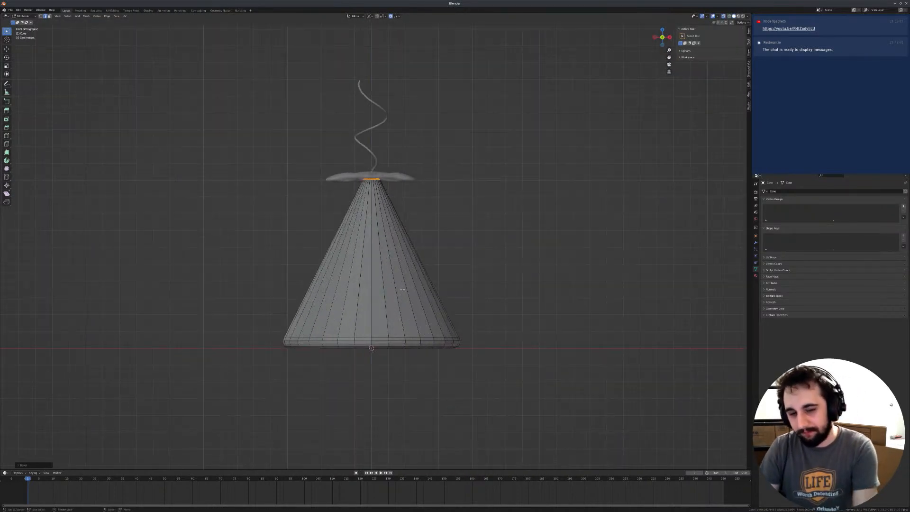
scroll(399, 278, "up", 3)
scroll(399, 278, "down", 4)
middle_click_drag(359, 185, 353, 167, "shift")
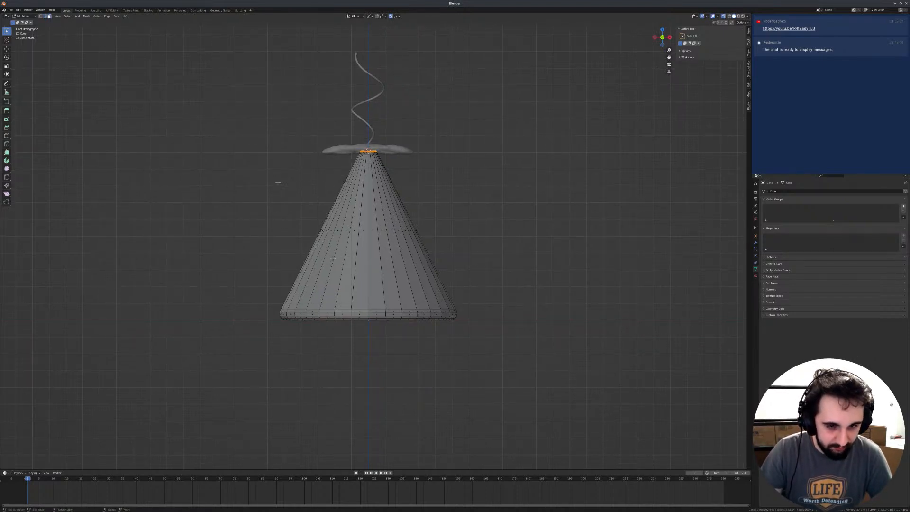
key("b")
left_click_drag(228, 292, 512, 379)
key("s")
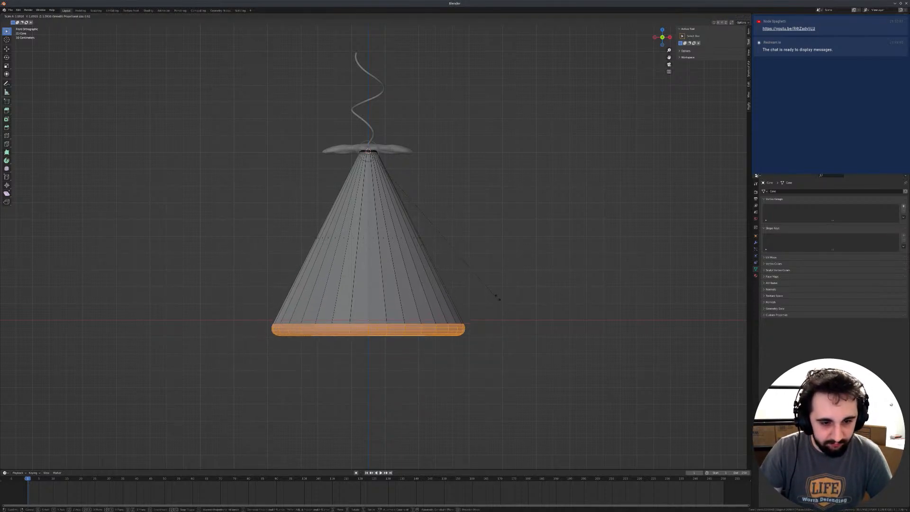
left_click(496, 300)
Step: Return to Object Mode and apply smooth shading to the cone and the flower
key("Tab")
mouse_move(416, 233)
middle_mouse_down()
mouse_move(370, 281)
mouse_move(416, 274)
mouse_move(394, 203)
middle_mouse_up()
right_click(369, 280)
left_click(349, 260)
left_click(365, 179)
right_click(365, 179)
left_click(362, 182)
Step: Sculpt the flower with the Grab brush at a larger radius, pulling its centre up into a soft peak
middle_click_drag(349, 230, 469, 217)
scroll(481, 217, "up", 5)
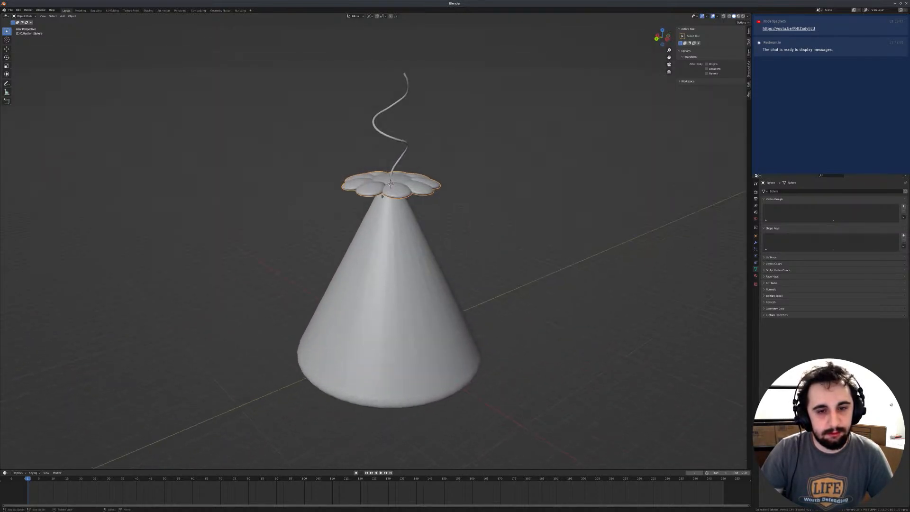
key("KP_1")
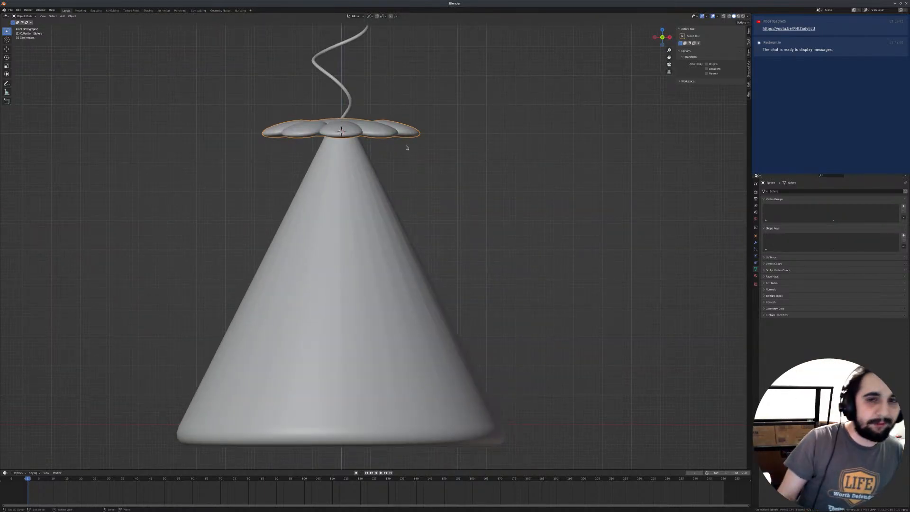
scroll(377, 116, "up", 4)
mouse_move(380, 93)
middle_mouse_down("shift")
mouse_move(376, 138)
mouse_move(406, 178)
mouse_move(356, 168)
mouse_move(322, 209)
middle_mouse_up("shift")
scroll(355, 167, "up", 2)
key("ctrl+Tab")
left_click(330, 193)
key("g")
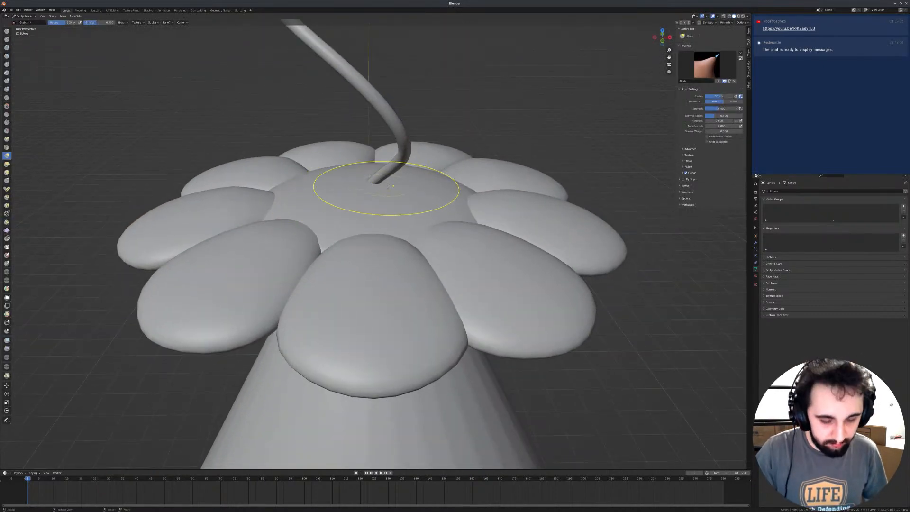
left_click(387, 186)
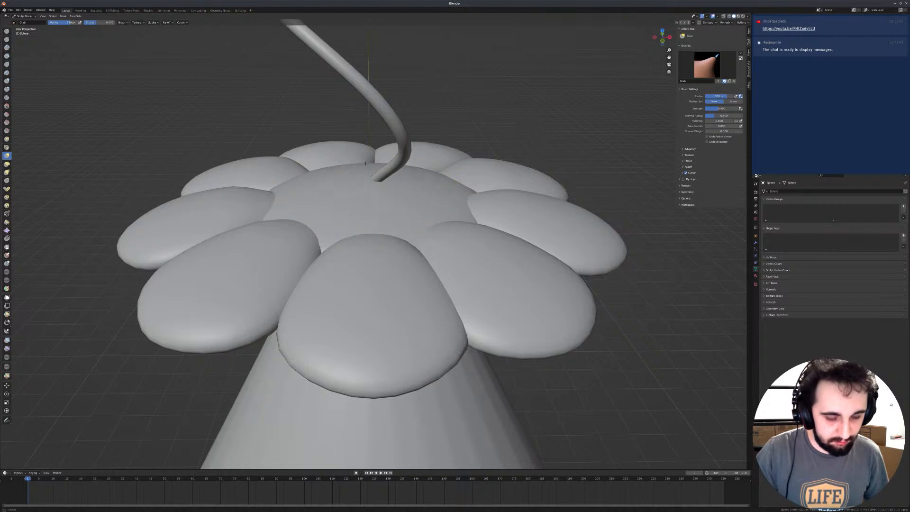
middle_click_drag(365, 155, 363, 184)
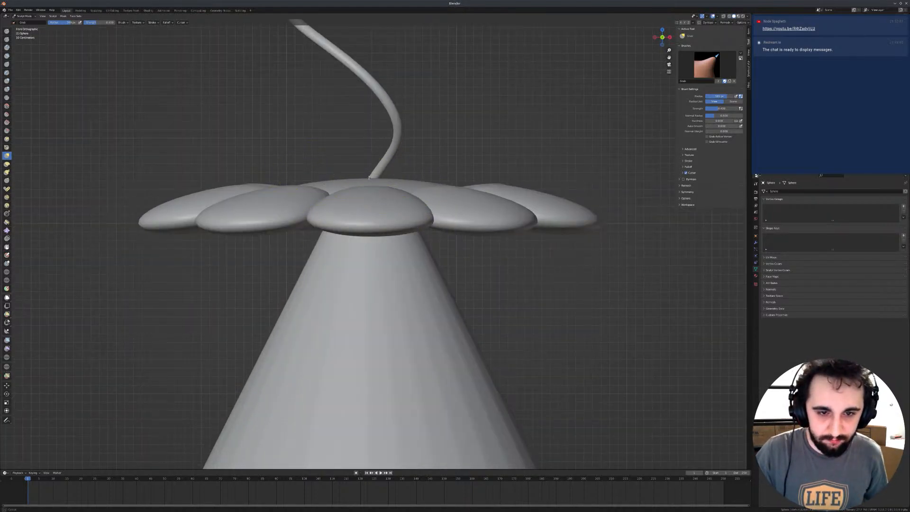
key("f")
left_click(368, 141)
Step: Edit the stem curve and raise its base point along Z onto the flower's new peak
key("ctrl+Tab")
right_click(394, 120)
key("ctrl+Tab")
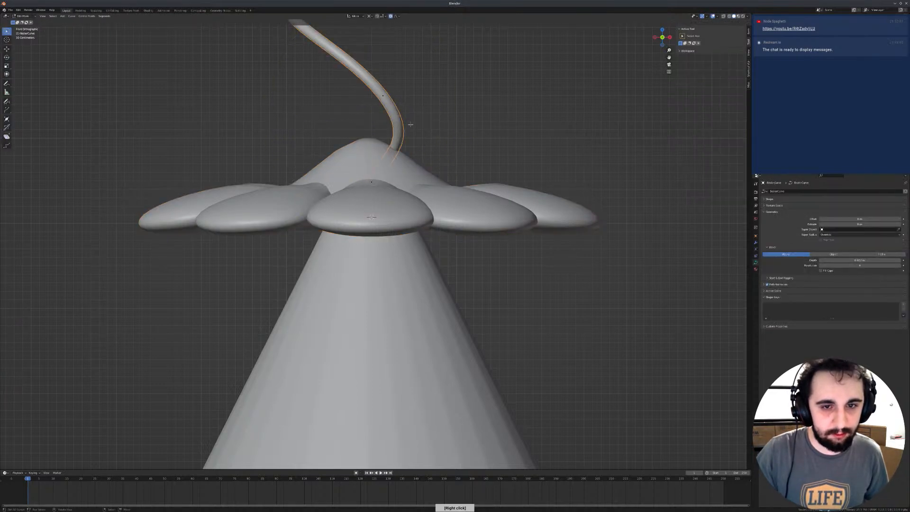
key("g")
key("z")
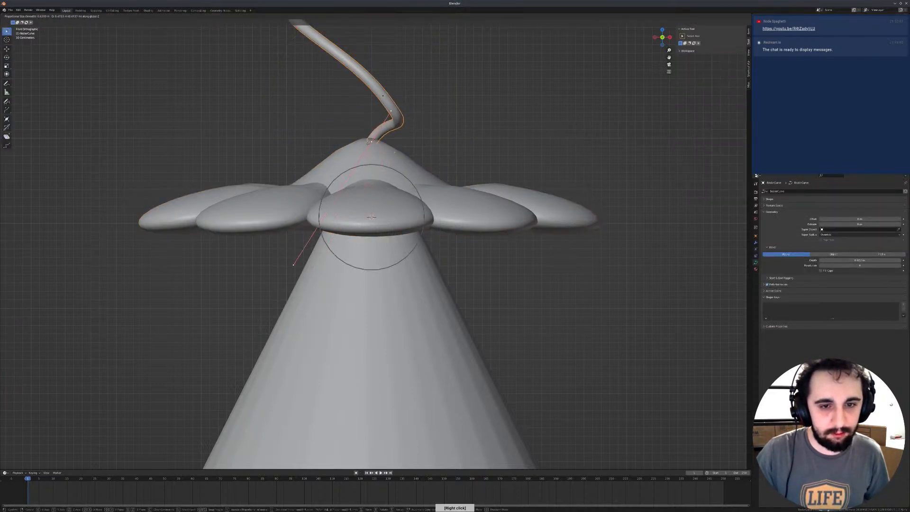
left_click(366, 148)
middle_click_drag(366, 148, 371, 217)
key("g")
left_click(380, 142)
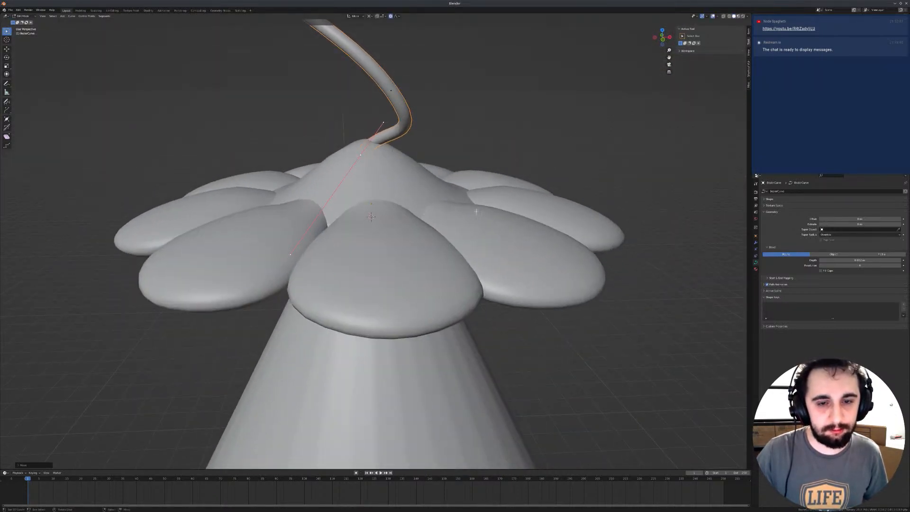
Step: Thicken the stem at its base point and reposition that point on the peak
scroll(476, 212, "down", 5)
key("alt+s")
scroll(663, 298, "down", 10)
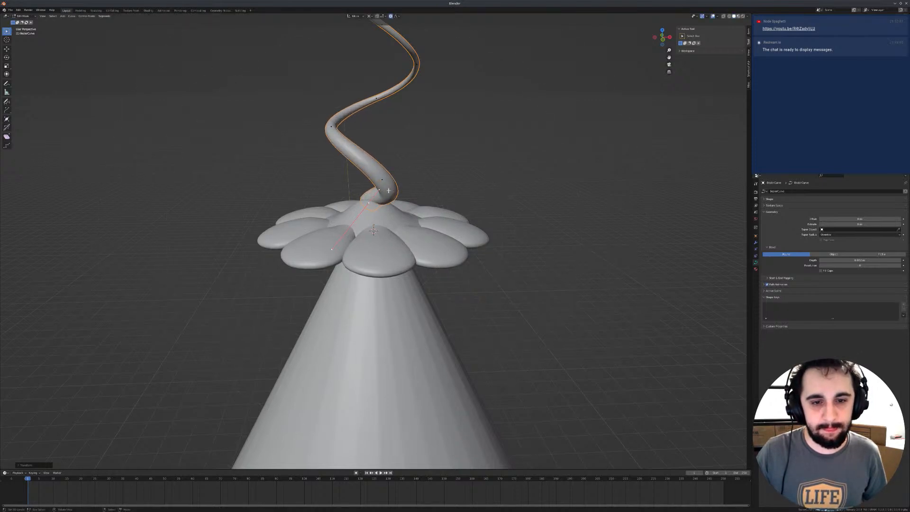
key("g")
left_click(367, 205)
Step: Rotate the base point's handles so the stem rises more upright out of the peak
key("r")
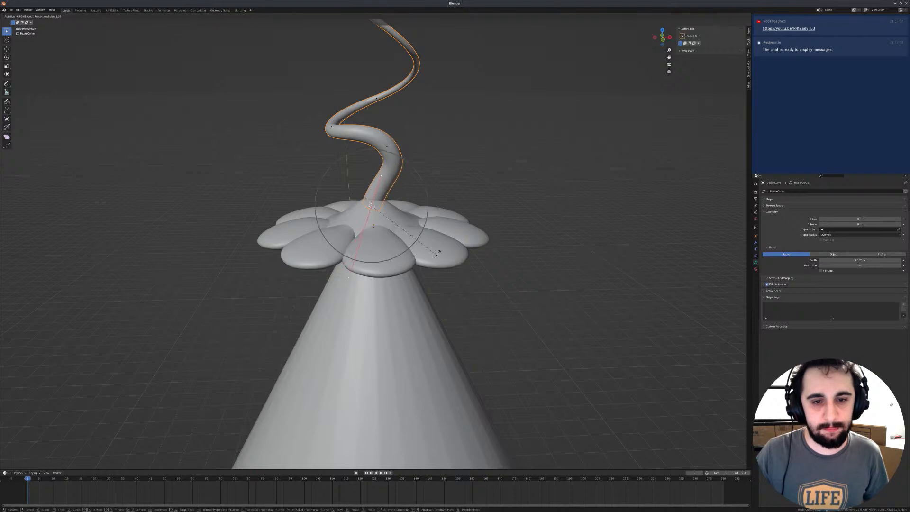
left_click(371, 205)
middle_click_drag(371, 205, 384, 202)
key("r")
key("r")
left_click(429, 270)
Step: Reposition the stem's lower curve controls to smooth its first bend, and return to Object Mode
key("g")
middle_click_drag(431, 270, 403, 258)
left_click(453, 260)
key("g")
left_click(376, 290)
key("g")
left_click(367, 241)
key("Tab")
Step: Put the flower in Sculpt Mode and carve a shallow hollow into a front petal with the Clay brush
right_click(398, 260)
key("ctrl+Tab")
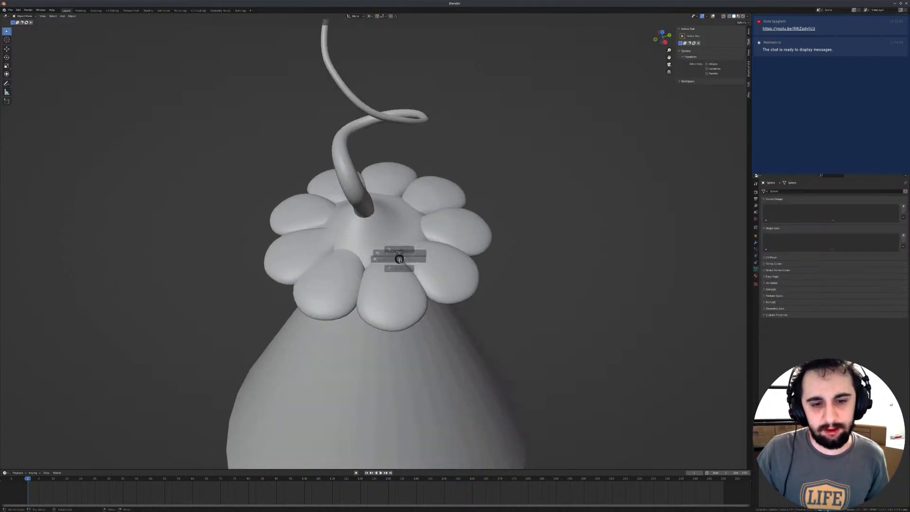
left_click(400, 290)
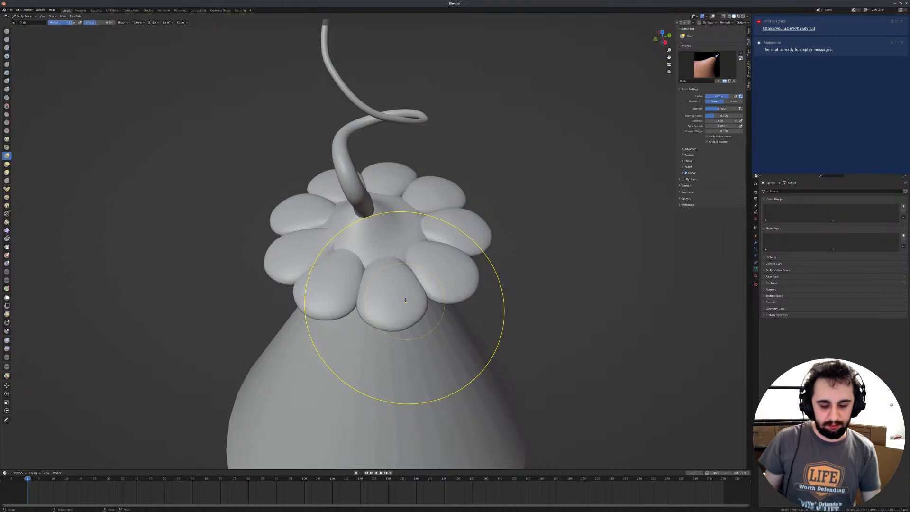
key("i")
middle_click_drag(396, 201, 376, 220)
scroll(400, 230, "up", 3)
key("c")
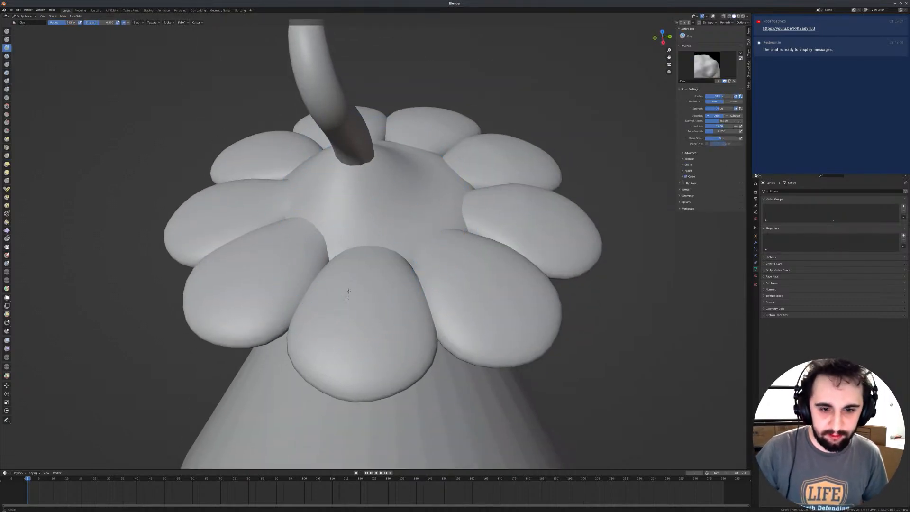
mouse_move(358, 311)
left_mouse_down()
mouse_move(359, 323)
mouse_move(347, 312)
left_mouse_up()
mouse_move(338, 291)
middle_mouse_down()
mouse_move(361, 260)
mouse_move(291, 315)
middle_mouse_up()
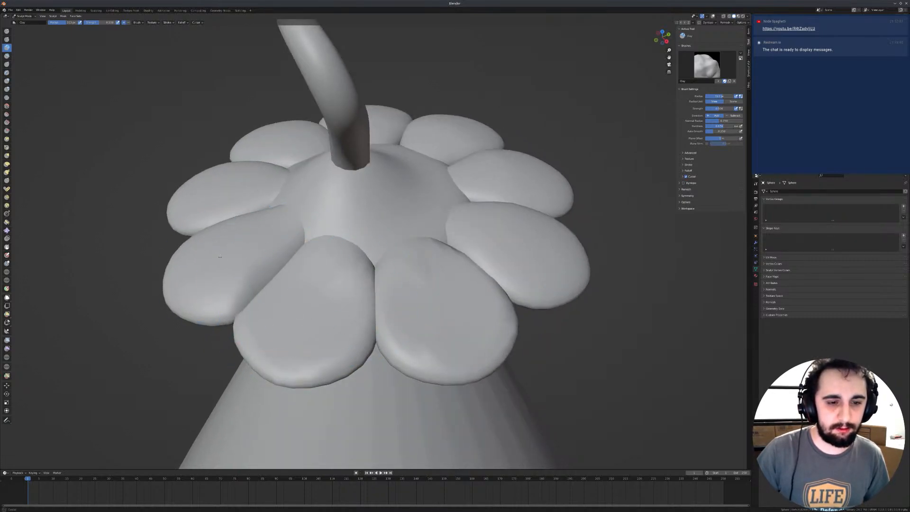
Step: Hollow out the upper surfaces of the other petals around the flower with subtracting Clay strokes
left_click_drag(222, 255, 220, 260)
middle_click_drag(251, 235, 262, 264)
left_click_drag(252, 272, 218, 288)
left_click_drag(223, 199, 220, 209)
mouse_move(224, 205)
middle_mouse_down()
mouse_move(305, 186)
mouse_move(323, 200)
middle_mouse_up()
left_click_drag(312, 334, 302, 348)
left_click_drag(244, 259, 208, 284)
mouse_move(207, 281)
middle_mouse_down()
mouse_move(216, 253)
mouse_move(240, 280)
middle_mouse_up()
left_click_drag(239, 280, 240, 278)
left_click_drag(227, 206, 227, 206)
middle_click_drag(228, 206, 269, 207)
middle_click_drag(280, 174, 315, 214)
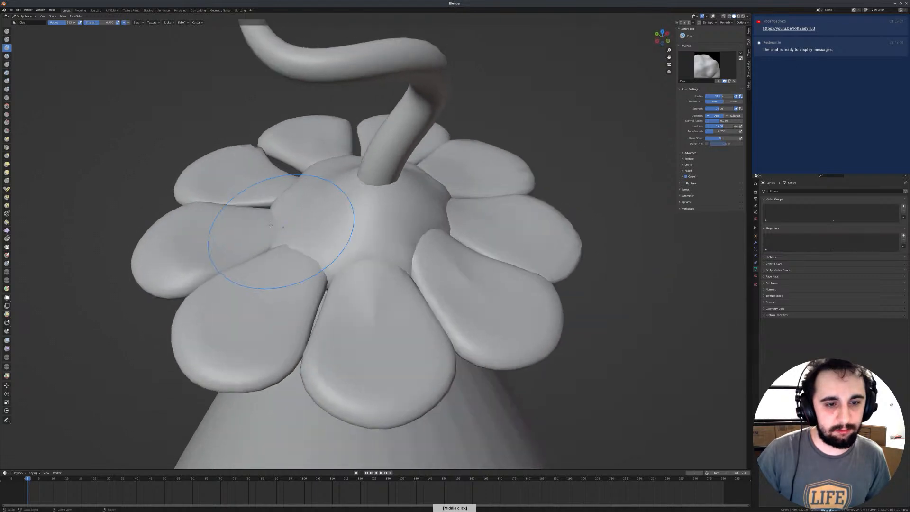
mouse_move(195, 165)
left_mouse_down()
mouse_move(215, 174)
mouse_move(198, 169)
left_mouse_up()
mouse_move(250, 340)
left_mouse_down()
mouse_move(237, 346)
mouse_move(368, 353)
left_mouse_up()
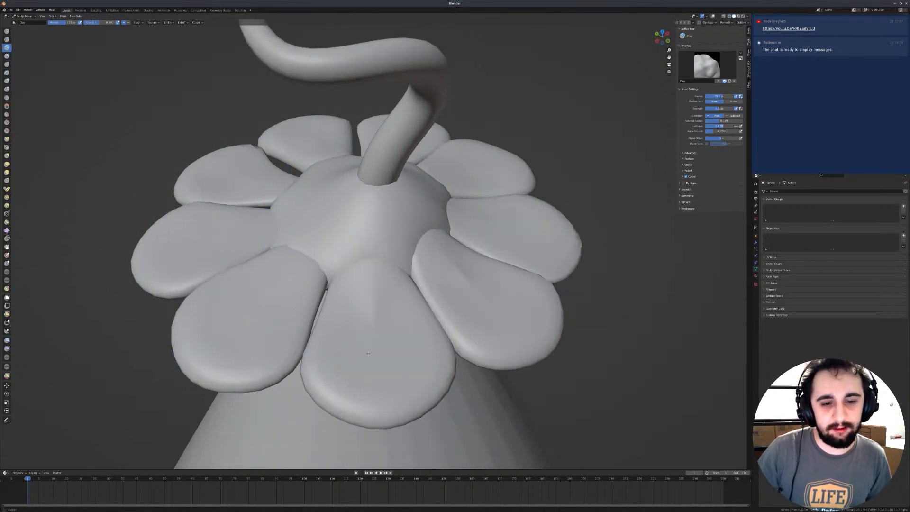
Step: Switch to the Grab brush, adjust its radius for the gap beside a front petal, and enable Topology auto-masking
middle_click_drag(517, 226, 311, 247)
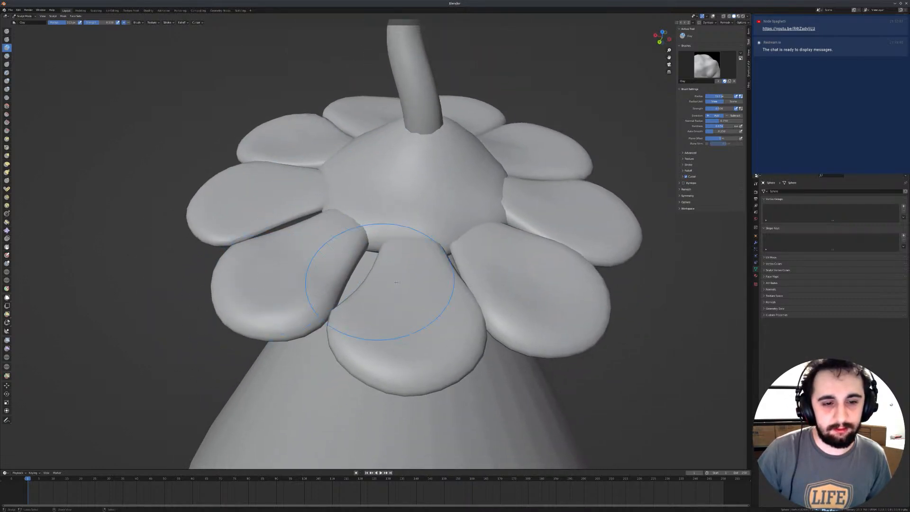
middle_click_drag(271, 274, 392, 317)
key("g")
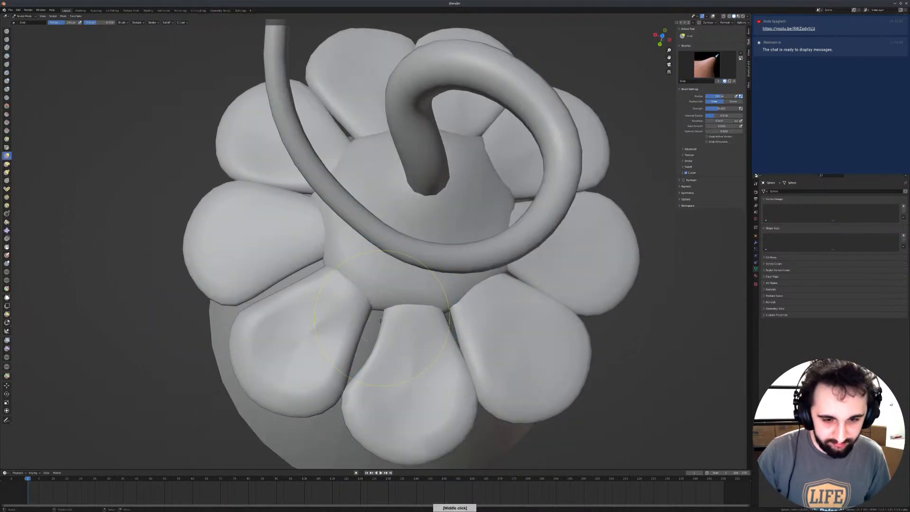
key("f")
left_click(374, 340)
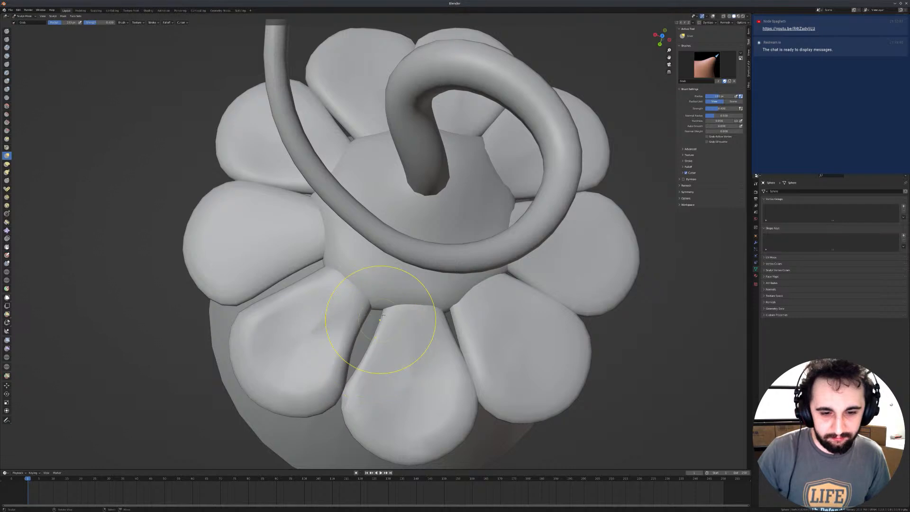
key("shift+space")
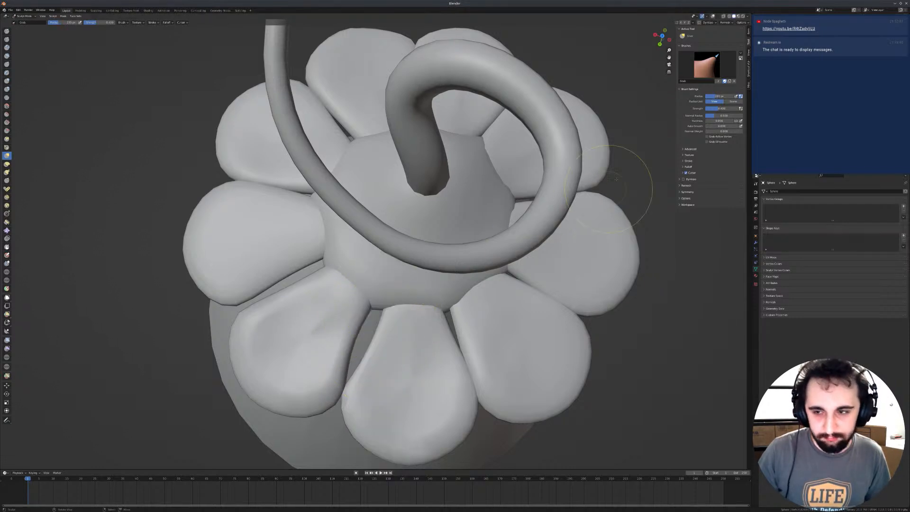
left_click(686, 198)
left_click(715, 223)
Step: Pull the petal edges towards their neighbours with the Grab brush to close the gaps around the flower
mouse_move(377, 311)
left_mouse_down()
mouse_move(360, 328)
mouse_move(359, 352)
left_mouse_up()
key("f")
left_click(347, 347)
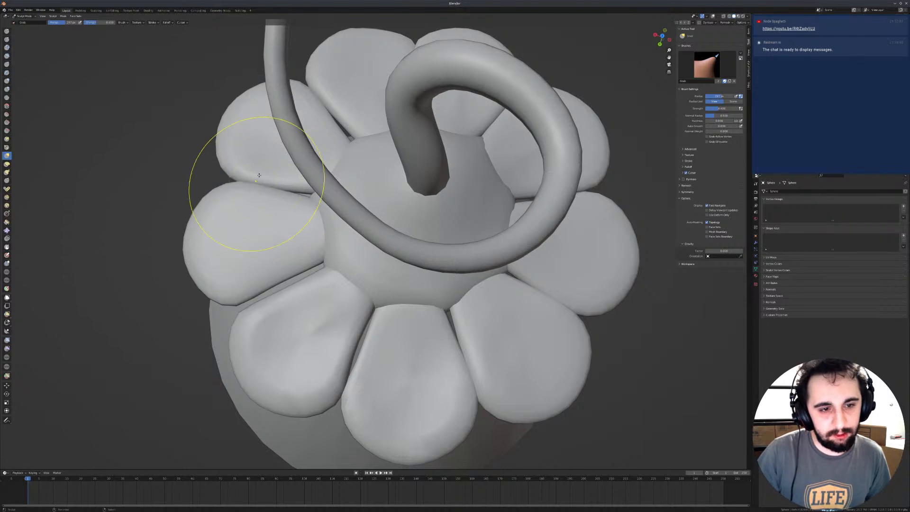
middle_click_drag(256, 181, 278, 202)
key("f")
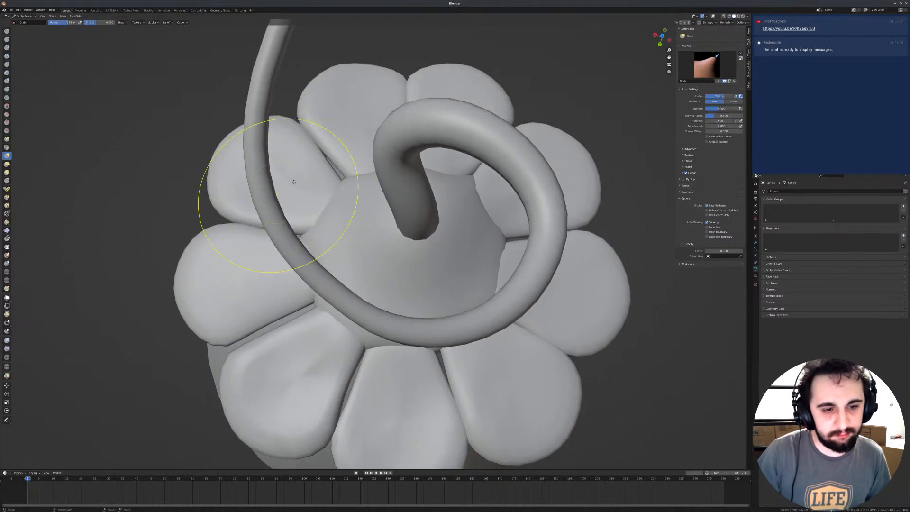
mouse_move(344, 176)
middle_mouse_down()
mouse_move(336, 175)
mouse_move(346, 180)
middle_mouse_up()
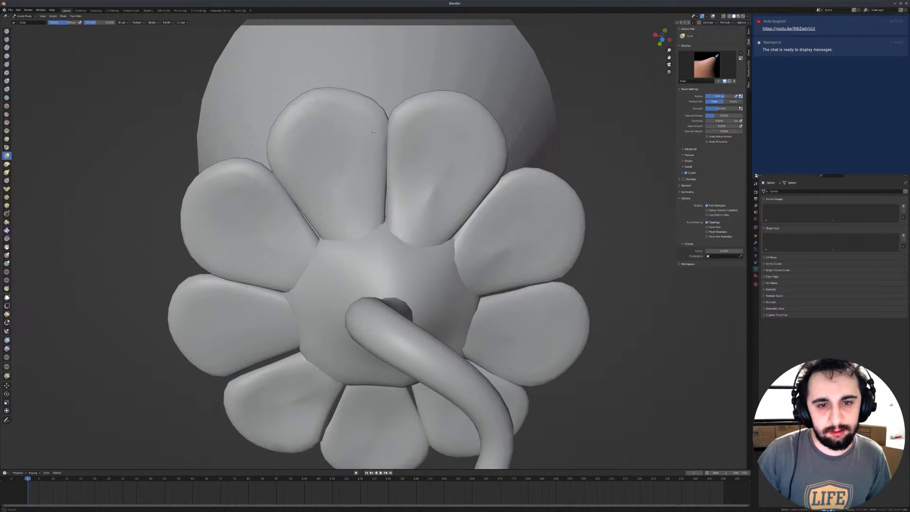
mouse_move(446, 162)
middle_mouse_down()
mouse_move(465, 204)
mouse_move(427, 205)
middle_mouse_up()
middle_click_drag(493, 204, 363, 230)
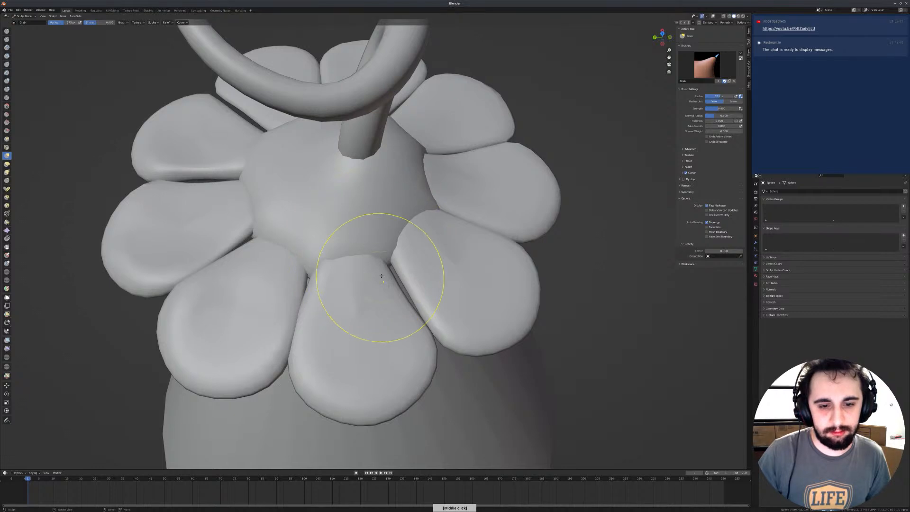
mouse_move(290, 270)
middle_mouse_down()
mouse_move(325, 203)
mouse_move(330, 229)
mouse_move(361, 166)
mouse_move(355, 99)
mouse_move(328, 202)
middle_mouse_up()
Step: Switch to the Crease brush and resize it for the seams between the petals on the flower's underside
key("shift+c")
key("f")
left_click(328, 175)
key("f")
left_click(316, 174)
middle_click_drag(318, 171, 323, 161)
scroll(321, 159, "up", 1)
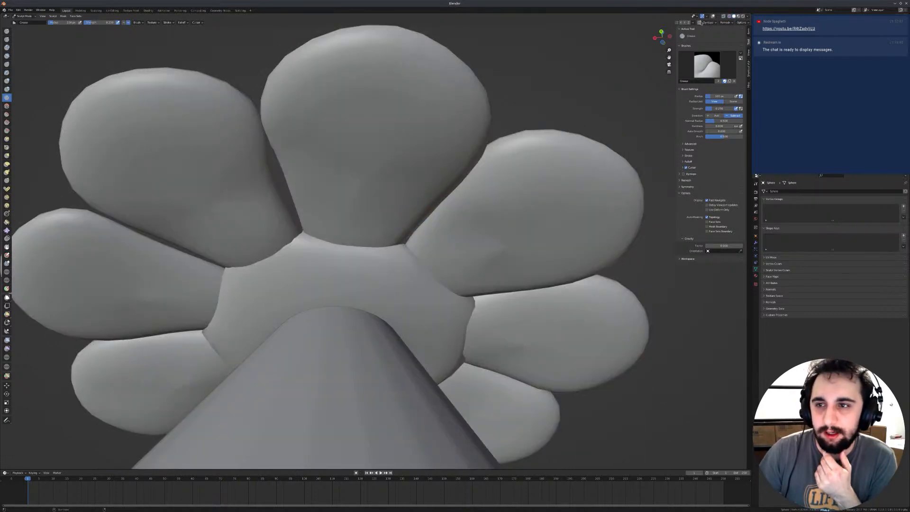
Step: Set a new voxel size, remesh the flower with Dyntopo turned off, and turn Dyntopo back on
left_click(700, 22)
left_click(708, 34)
left_click(726, 23)
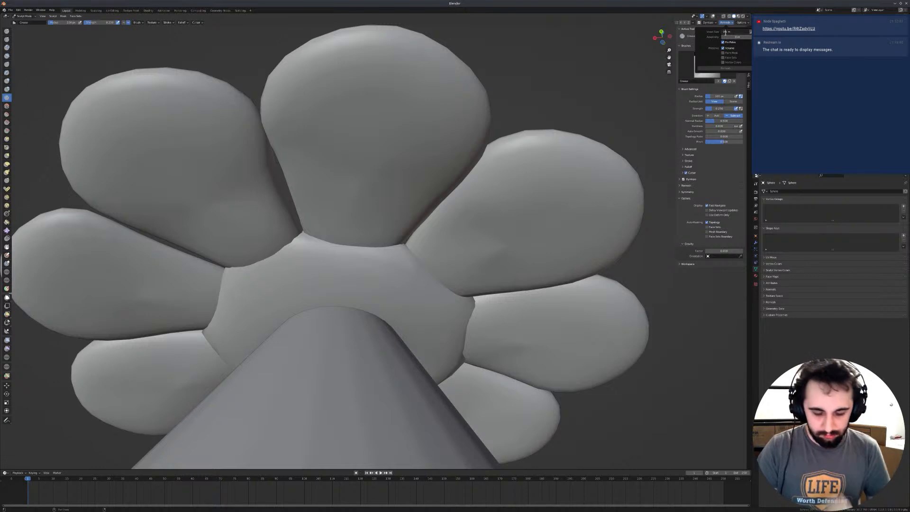
key("Return")
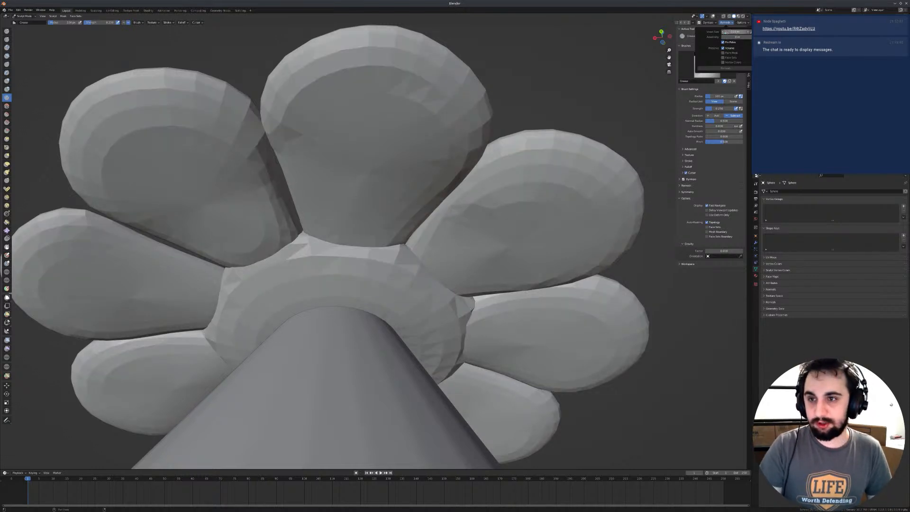
left_click(717, 23)
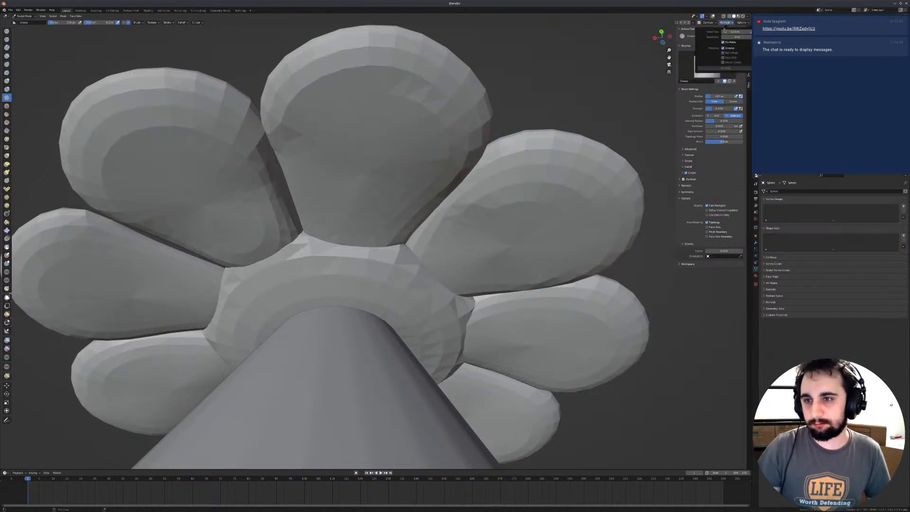
middle_click_drag(426, 236, 408, 242)
left_click(699, 22)
left_click(727, 23)
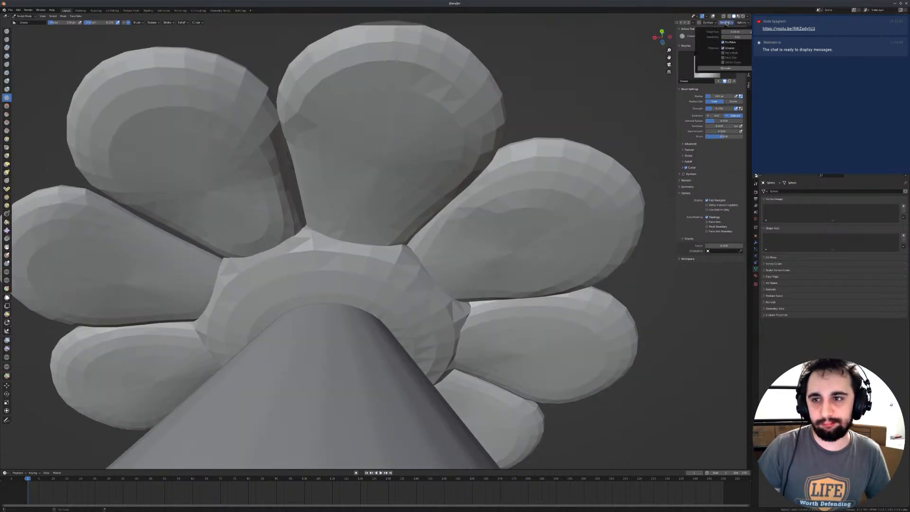
left_click(730, 69)
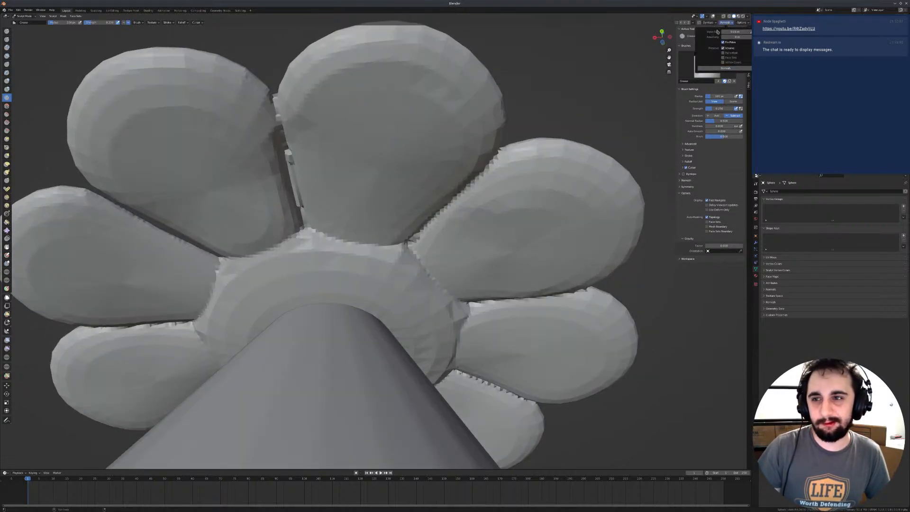
left_click(699, 22)
Step: Reduce the Crease brush radius and carve the jagged seams between the petals on the underside
middle_click_drag(332, 123, 300, 84)
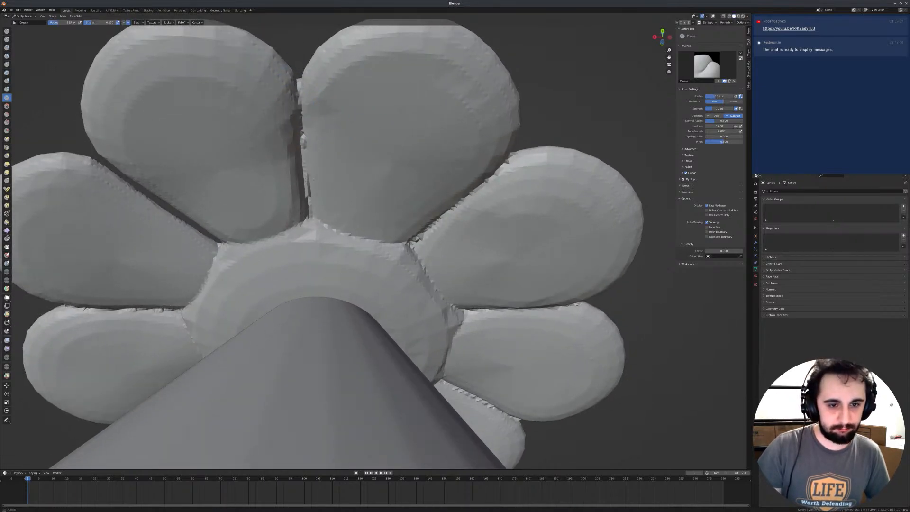
mouse_move(303, 190)
middle_mouse_down()
mouse_move(348, 195)
mouse_move(377, 162)
mouse_move(370, 196)
middle_mouse_up()
left_click(361, 197)
key("f")
left_click(358, 198)
left_click_drag(359, 199, 365, 188)
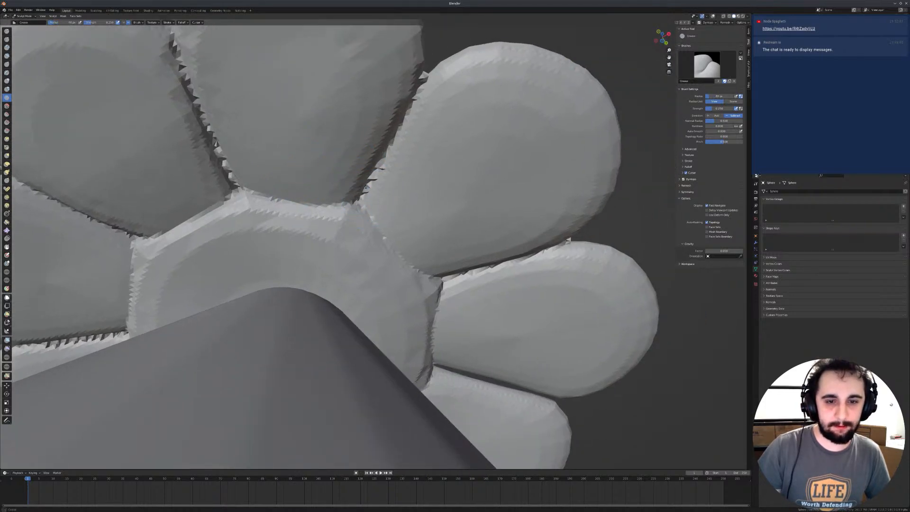
mouse_move(380, 157)
left_mouse_down()
mouse_move(409, 90)
mouse_move(362, 203)
left_mouse_up()
Step: Smooth the jagged edges along the first underside seams between neighbouring petals
middle_click_drag(307, 160, 314, 167)
left_click_drag(331, 207, 292, 78, "shift")
left_click_drag(302, 111, 300, 100, "shift")
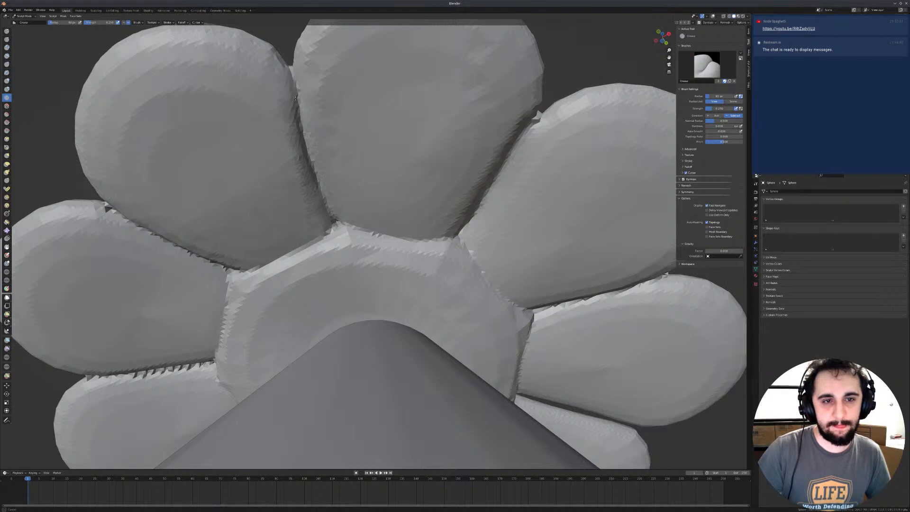
mouse_move(317, 179)
middle_mouse_down()
mouse_move(324, 116)
mouse_move(315, 117)
mouse_move(345, 186)
middle_mouse_up()
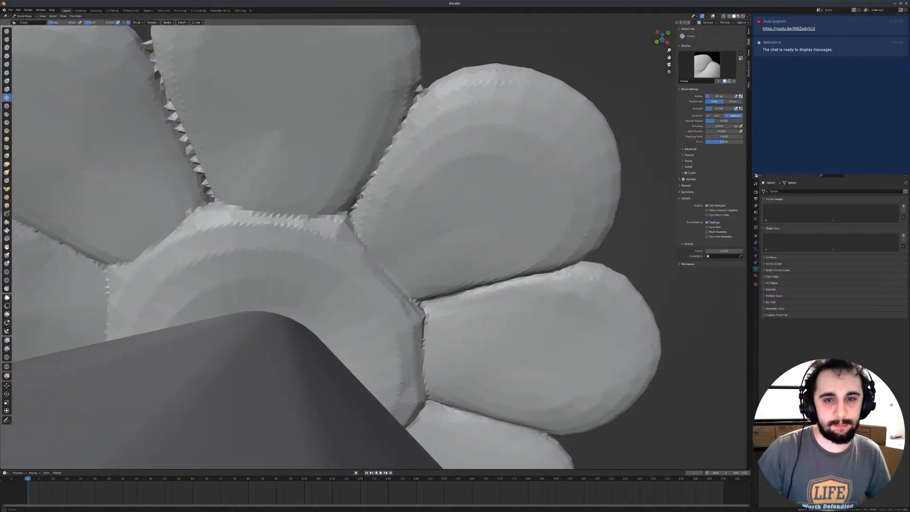
left_click_drag(365, 194, 422, 86, "shift")
middle_click_drag(422, 86, 298, 191)
mouse_move(298, 191)
left_mouse_down("shift")
mouse_move(313, 223)
mouse_move(303, 86)
left_mouse_up("shift")
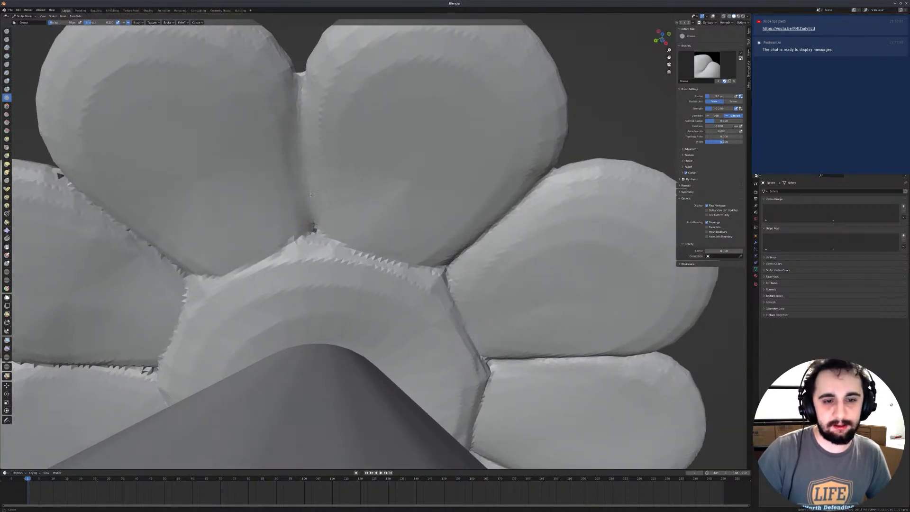
Step: Continue around the underside, smoothing the ragged geometry in the remaining seams from the petal tips to the centre
middle_click_drag(309, 223, 250, 127)
left_click_drag(260, 73, 303, 208, "shift")
mouse_move(275, 99)
left_mouse_down("shift")
mouse_move(260, 52)
mouse_move(304, 204)
left_mouse_up("shift")
middle_click_drag(265, 61, 328, 141)
mouse_move(369, 147)
left_mouse_down("shift")
mouse_move(341, 279)
mouse_move(368, 158)
left_mouse_up("shift")
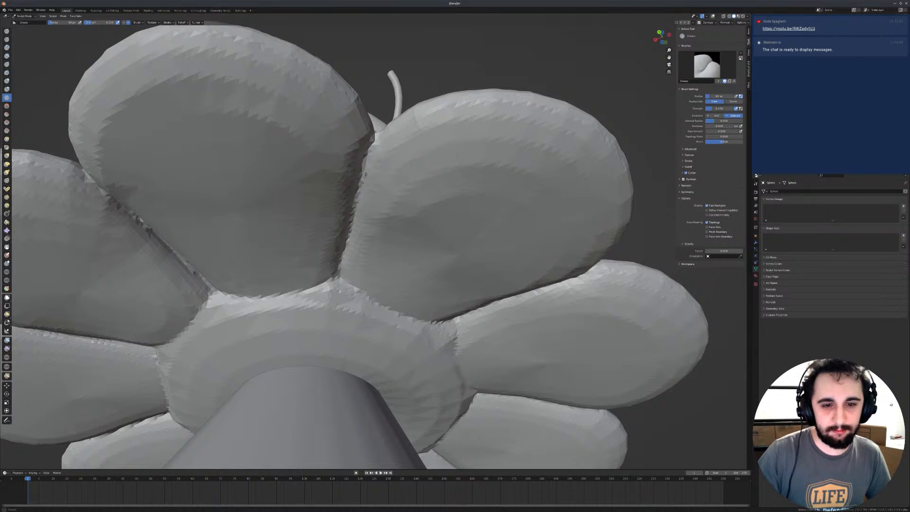
middle_click_drag(291, 170, 306, 216)
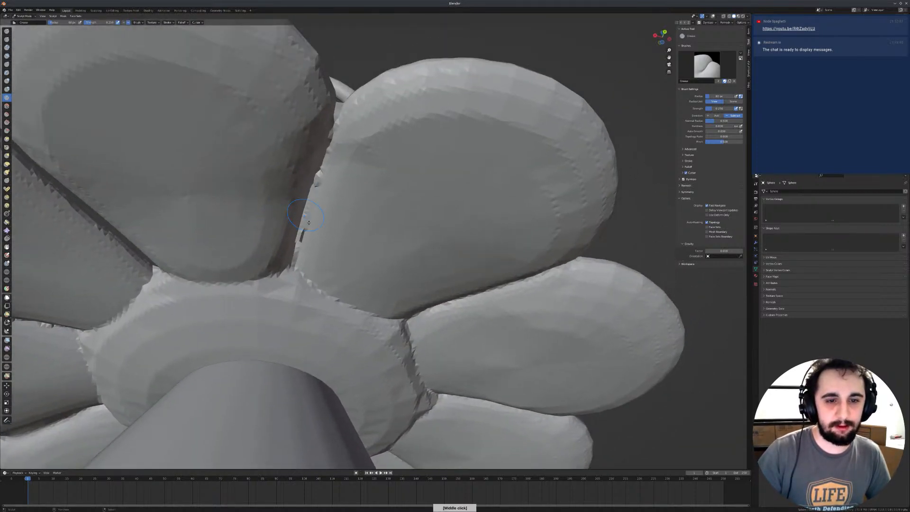
mouse_move(296, 265)
left_mouse_down("shift")
mouse_move(327, 146)
mouse_move(302, 233)
left_mouse_up("shift")
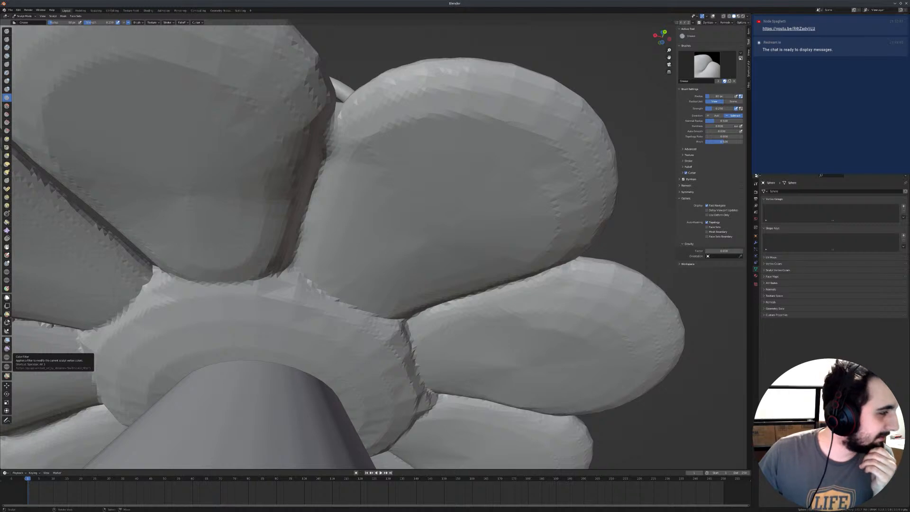
Step: Switch to the image viewer to check the Sculpt January 2022 prompt list, and return to Blender
key("alt+Tab")
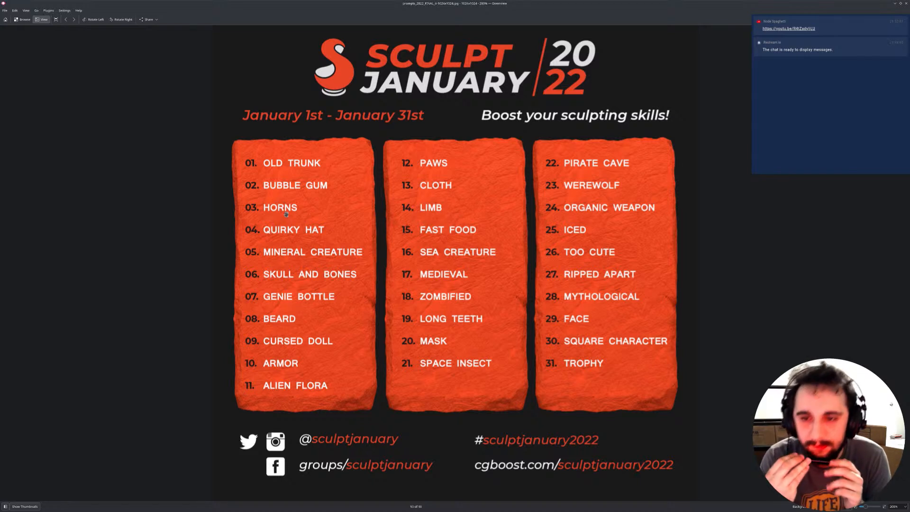
left_click(895, 4)
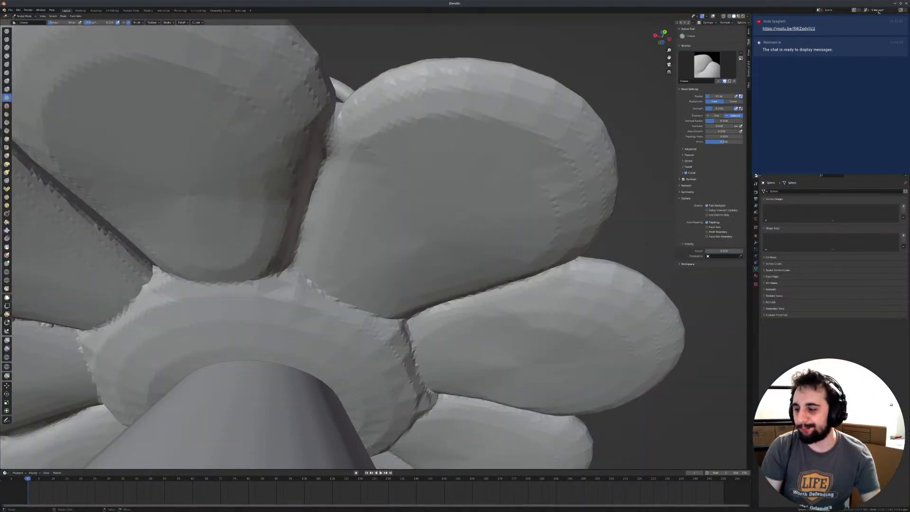
Step: Return to Object Mode, select the cone beam, and set its viewport display to Wire
mouse_move(383, 151)
middle_mouse_down()
mouse_move(373, 132)
mouse_move(374, 239)
middle_mouse_up()
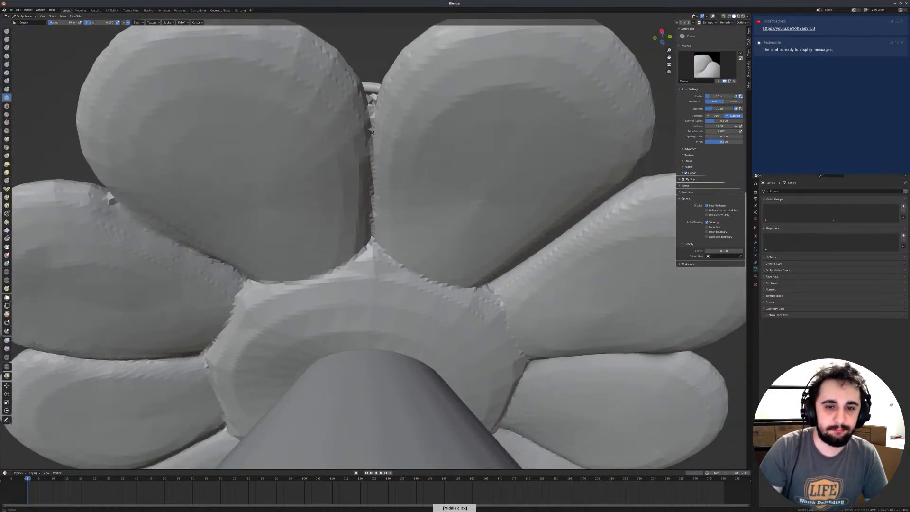
middle_click_drag(374, 134, 373, 116)
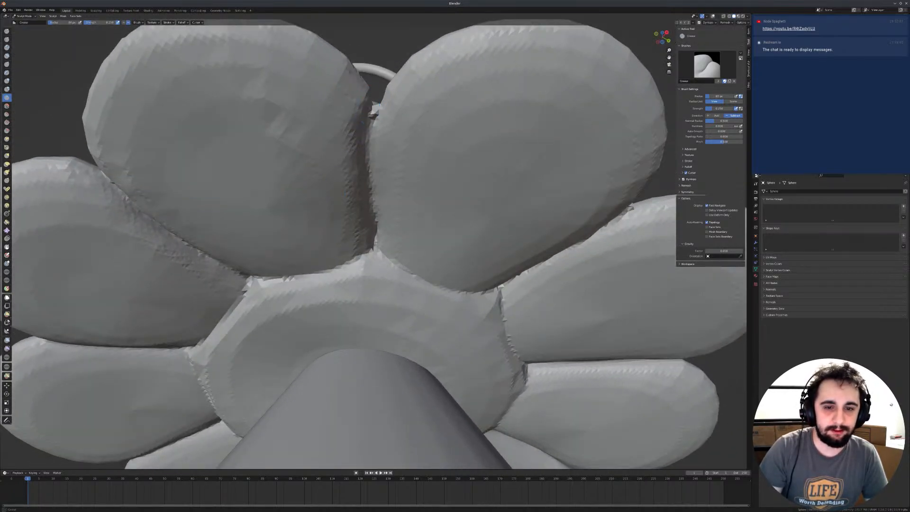
mouse_move(275, 216)
middle_mouse_down()
mouse_move(342, 156)
mouse_move(335, 217)
mouse_move(379, 258)
middle_mouse_up()
key("ctrl+Tab")
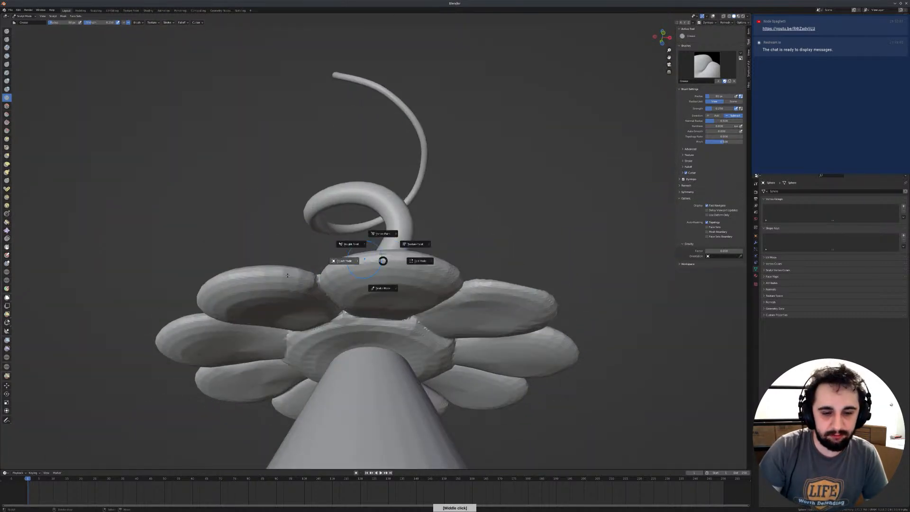
right_click(357, 387)
middle_click_drag(352, 335, 377, 164)
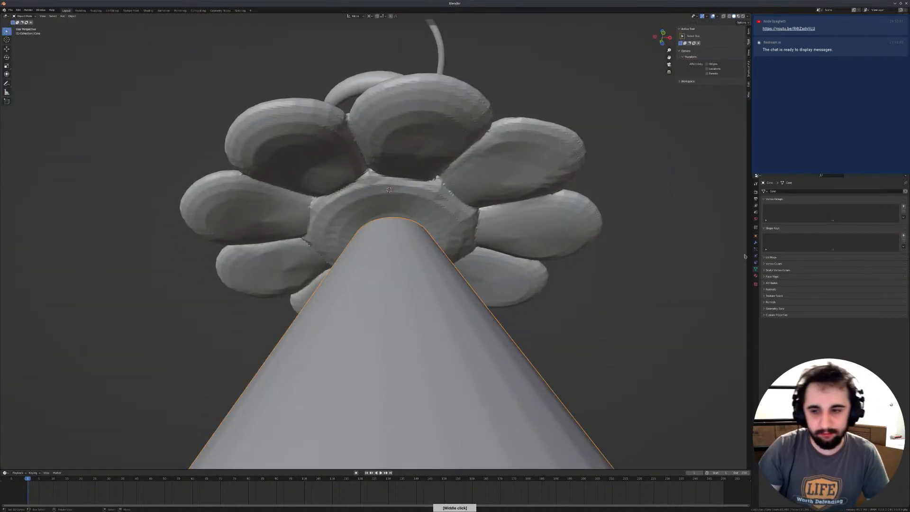
left_click(755, 236)
left_click(775, 298)
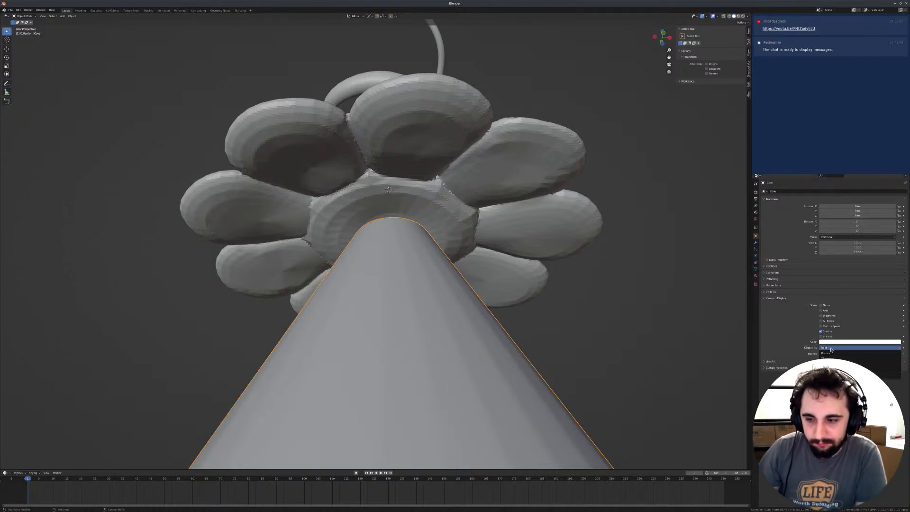
left_click(860, 359)
Step: Select the flower, put it back in Sculpt Mode, and smooth the faceted surfaces of its underside
right_click(423, 192)
key("ctrl+Tab")
left_click(423, 190)
scroll(322, 257, "up", 3)
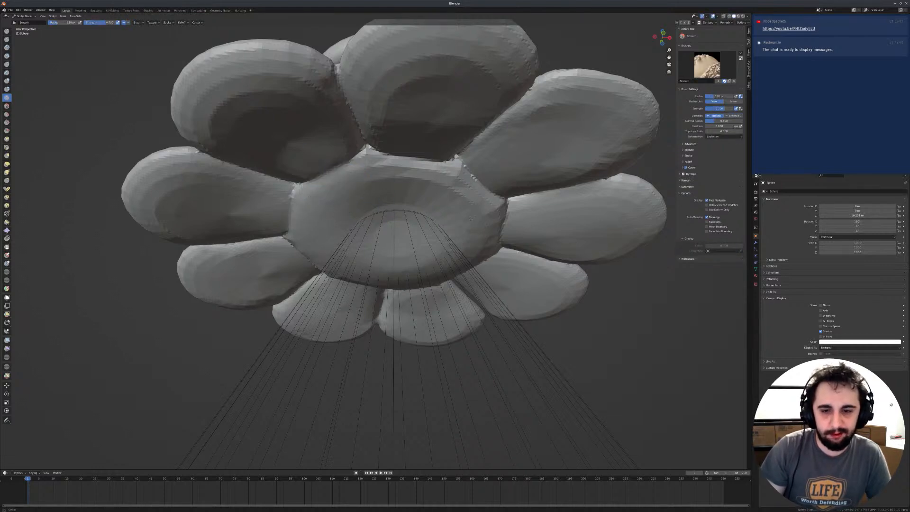
middle_click_drag(391, 233, 373, 164)
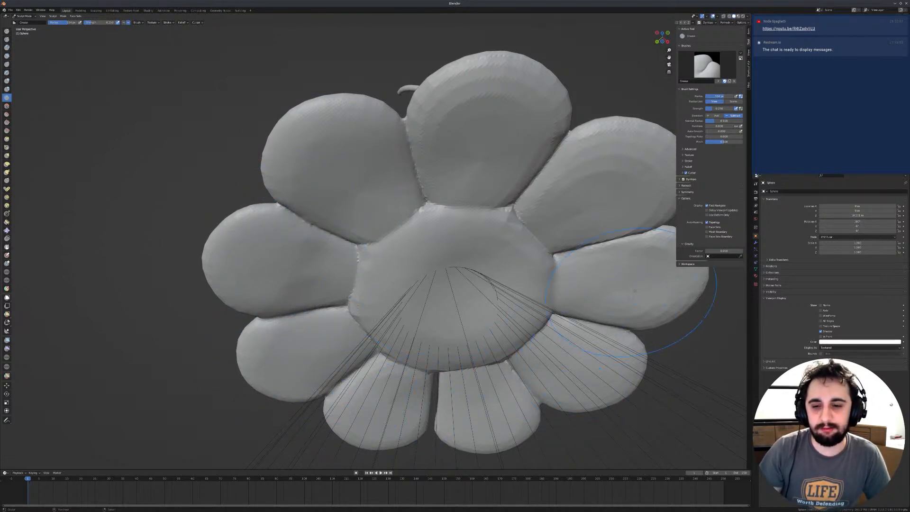
middle_click_drag(388, 179, 373, 285)
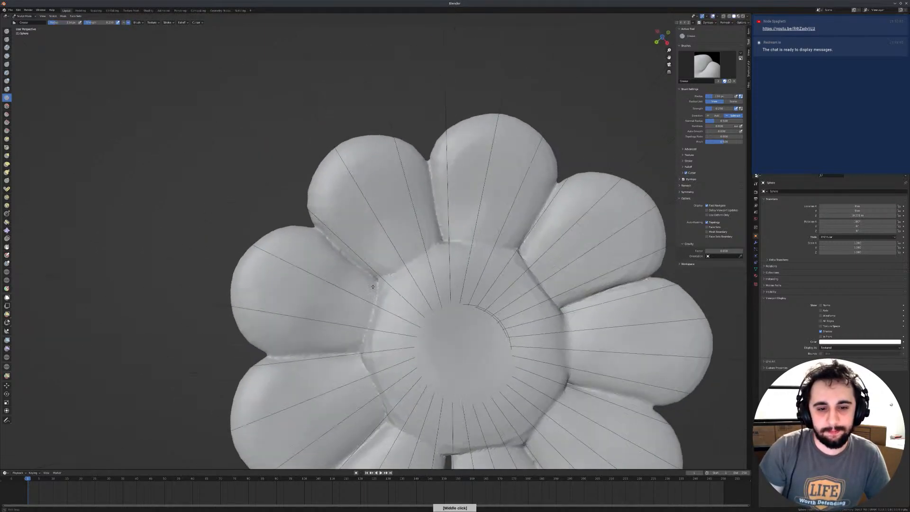
scroll(373, 285, "up", 5)
Step: Reshape the outline of the underside's centre into a rounder circle with the Grab brush
key("g")
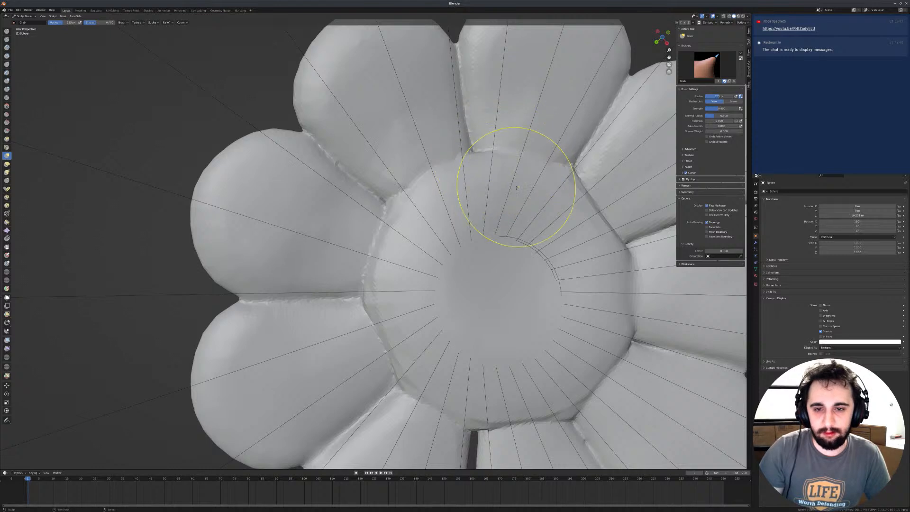
middle_click_drag(517, 187, 505, 180)
mouse_move(531, 279)
middle_mouse_down()
mouse_move(488, 252)
mouse_move(518, 284)
middle_mouse_up()
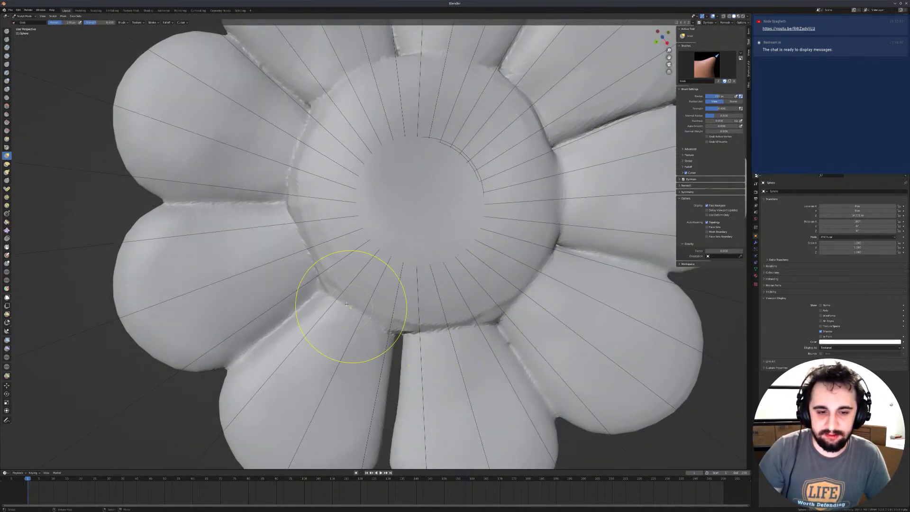
middle_click_drag(284, 240, 305, 243)
middle_click_drag(301, 288, 265, 204)
Step: Carve fine lengthwise grooves into the upper of the two left petals with the Crease brush
key("shift+c")
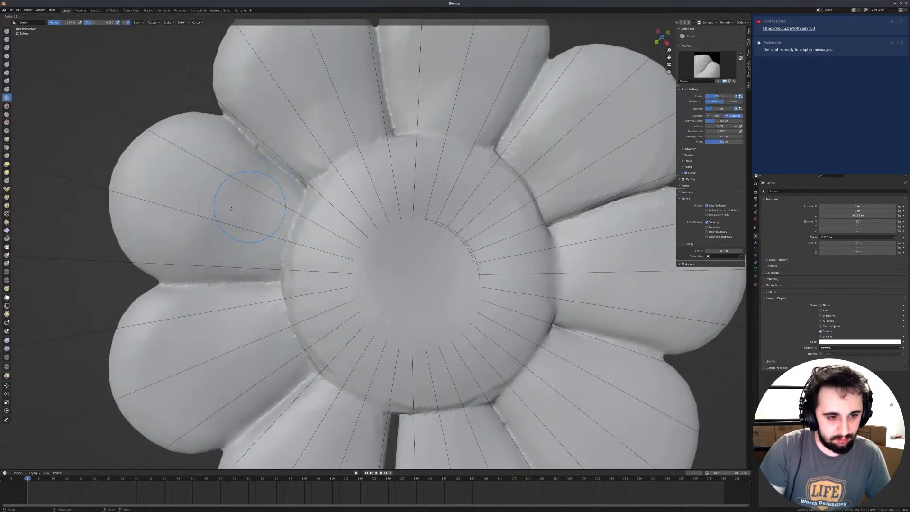
left_click(262, 207)
left_click_drag(163, 244, 163, 245)
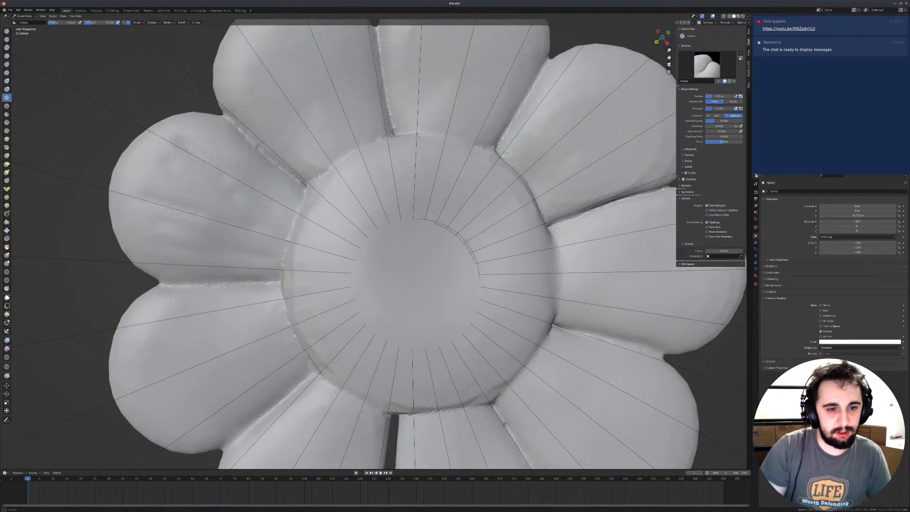
scroll(203, 193, "up", 3)
key("f")
left_click(312, 209)
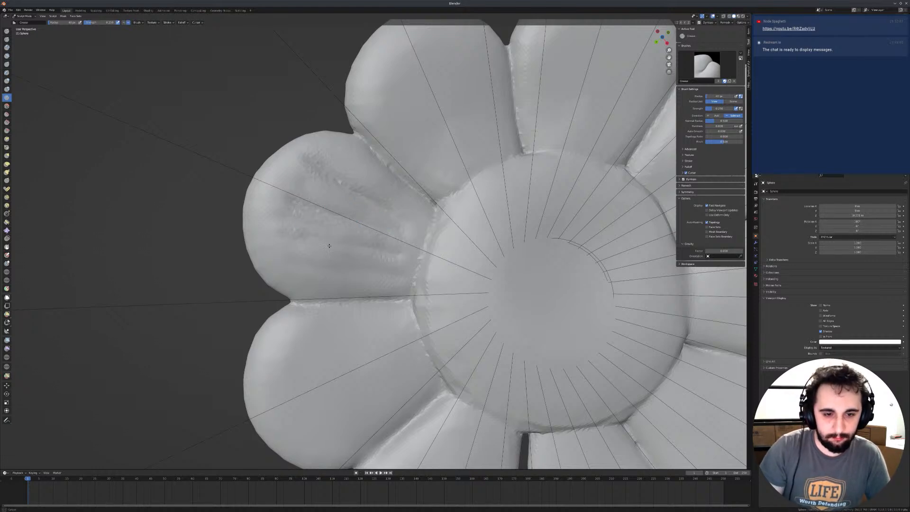
middle_click_drag(367, 274, 371, 171)
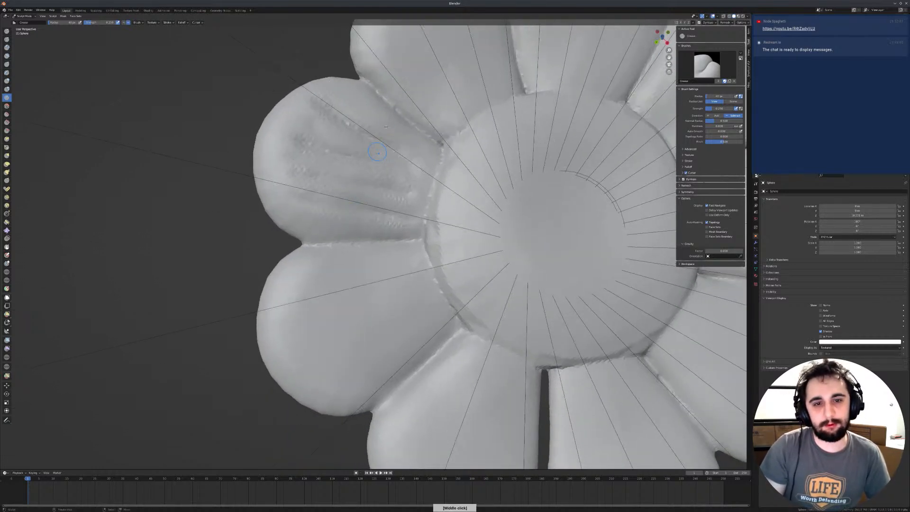
Step: Carve lengthwise grooves into the neighbouring lower-left petal with the Crease brush and soften them
middle_click_drag(360, 98, 322, 211)
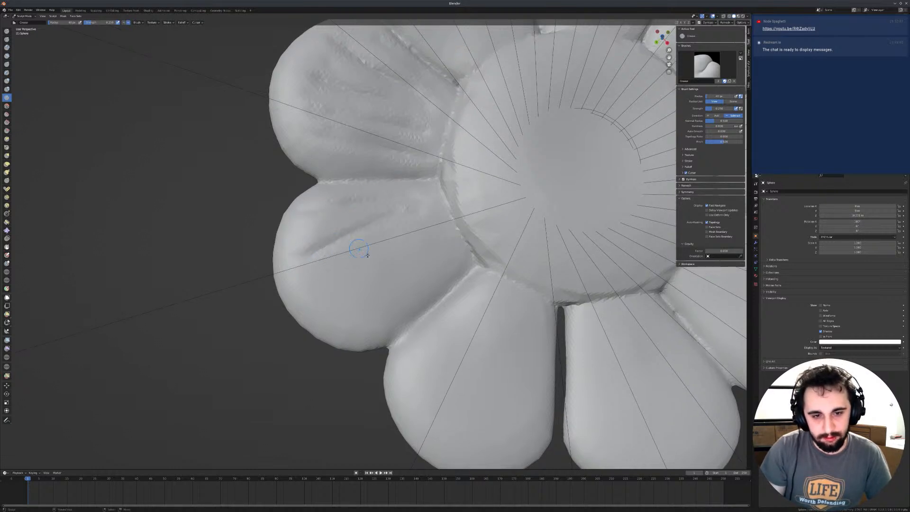
left_click_drag(366, 264, 293, 297)
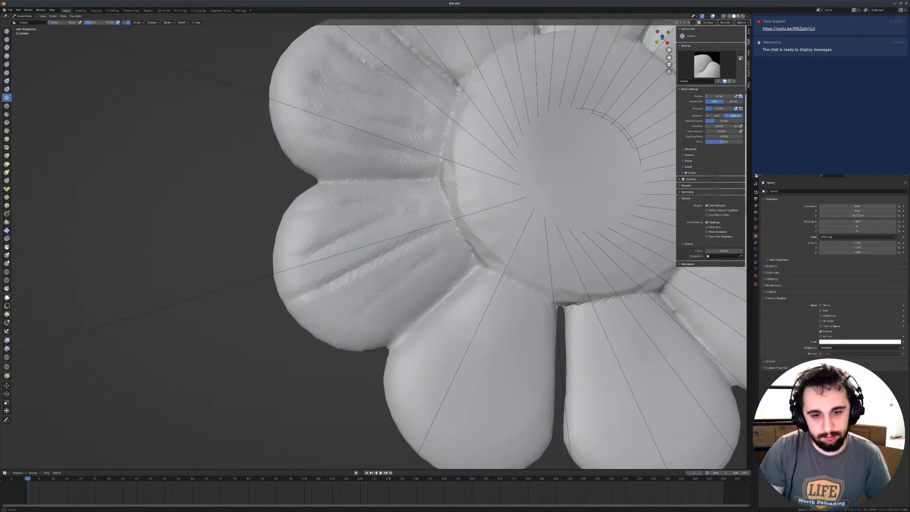
key("f")
left_click(463, 272)
key("f")
left_click(386, 213)
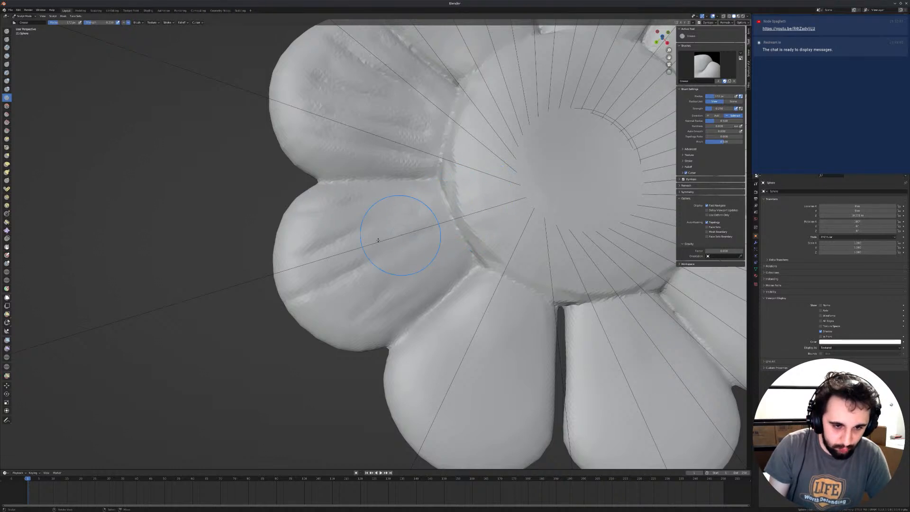
Step: Pull the outer ends of the two grooved left petals into pointed tips with the Grab brush
key("g")
key("f")
left_click(278, 299)
left_click_drag(280, 301, 264, 302)
key("f")
left_click(270, 300)
middle_click_drag(265, 261, 260, 248)
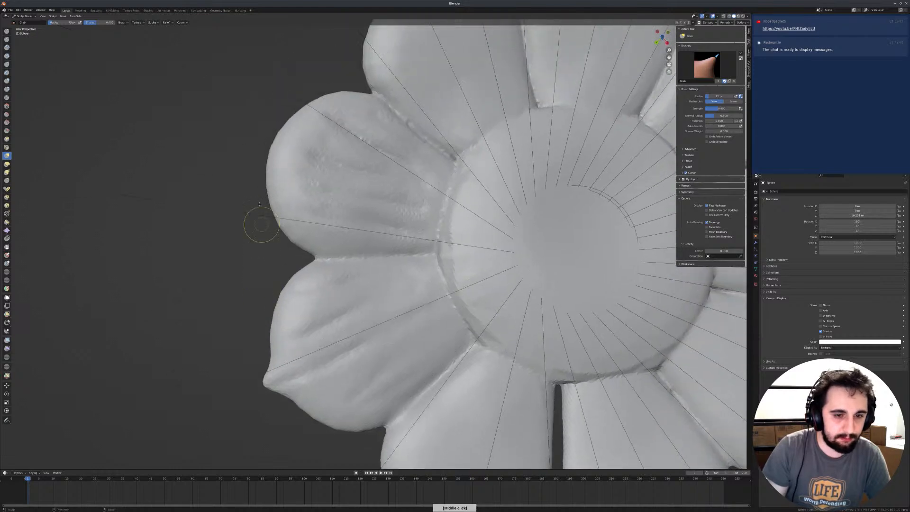
key("f")
left_click(258, 156)
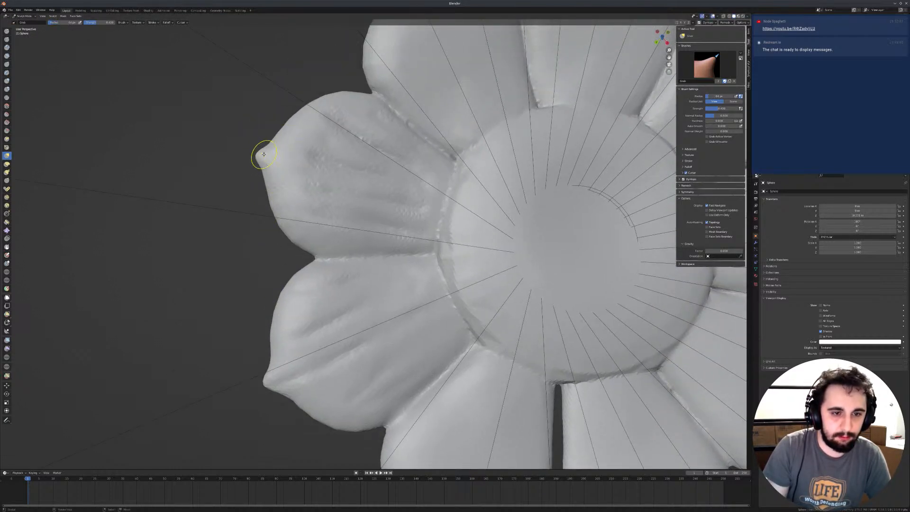
Step: Grab the outer ends of the upper-left and top petals and shape them into pointed tips
middle_click_drag(305, 122, 334, 160)
key("f")
left_click(343, 150)
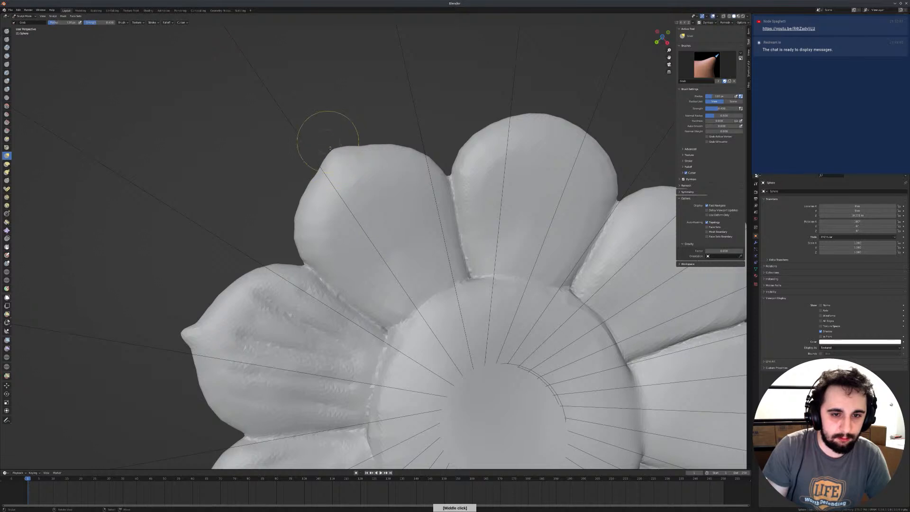
left_click_drag(334, 154, 330, 142)
middle_click_drag(330, 141, 442, 117)
key("f")
left_click(464, 100)
left_click(452, 97)
left_click_drag(456, 103, 463, 90)
middle_click_drag(479, 122, 406, 122)
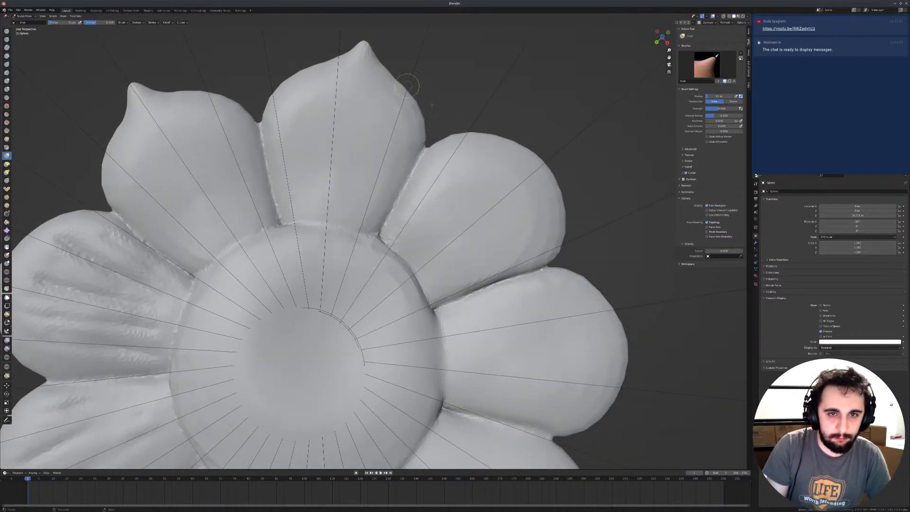
Step: Pull the three petals along the flower's right side outward into pointed tips with the Grab brush
middle_click_drag(366, 38, 433, 137)
key("f")
left_click(504, 170)
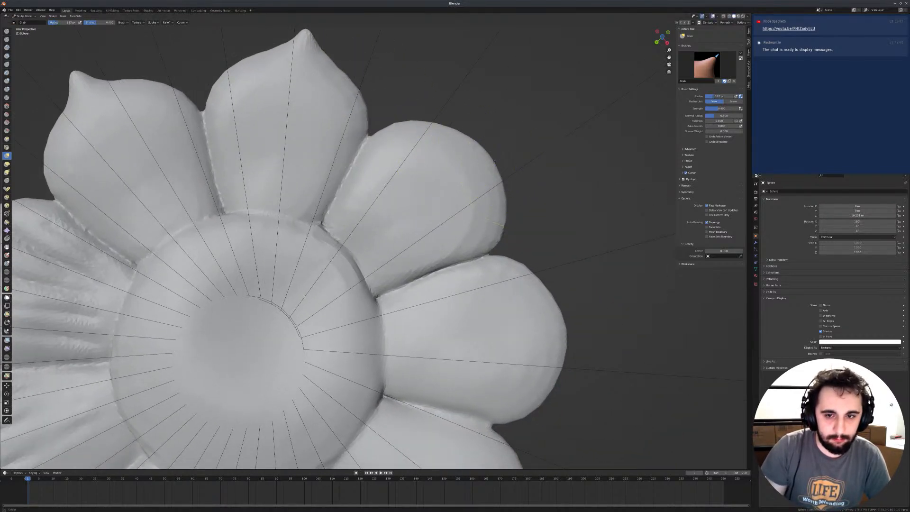
middle_click_drag(507, 158, 488, 219)
mouse_move(504, 264)
left_mouse_down()
mouse_move(528, 273)
mouse_move(521, 270)
left_mouse_up()
key("f")
left_click(544, 271)
mouse_move(524, 270)
middle_mouse_down()
mouse_move(402, 207)
mouse_move(399, 315)
middle_mouse_up()
mouse_move(425, 328)
left_mouse_down()
mouse_move(447, 317)
mouse_move(451, 330)
left_mouse_up()
key("f")
left_click(469, 319)
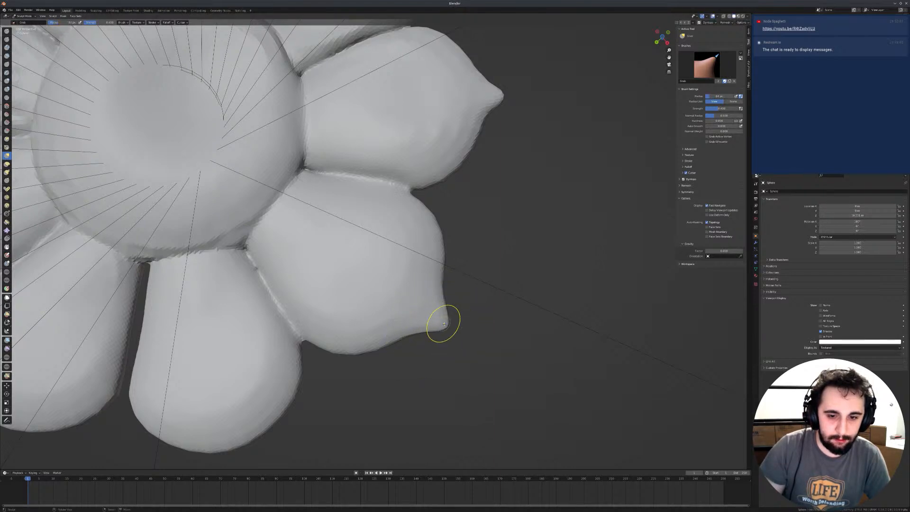
Step: Shape pointed tips on the two remaining bottom petals beside the open gap, adjusting the Grab brush size
middle_click_drag(345, 335, 294, 304)
key("f")
left_click(320, 319)
key("f")
left_click(301, 319)
left_click_drag(300, 318, 305, 331)
mouse_move(308, 327)
middle_mouse_down()
mouse_move(326, 284)
mouse_move(443, 287)
middle_mouse_up()
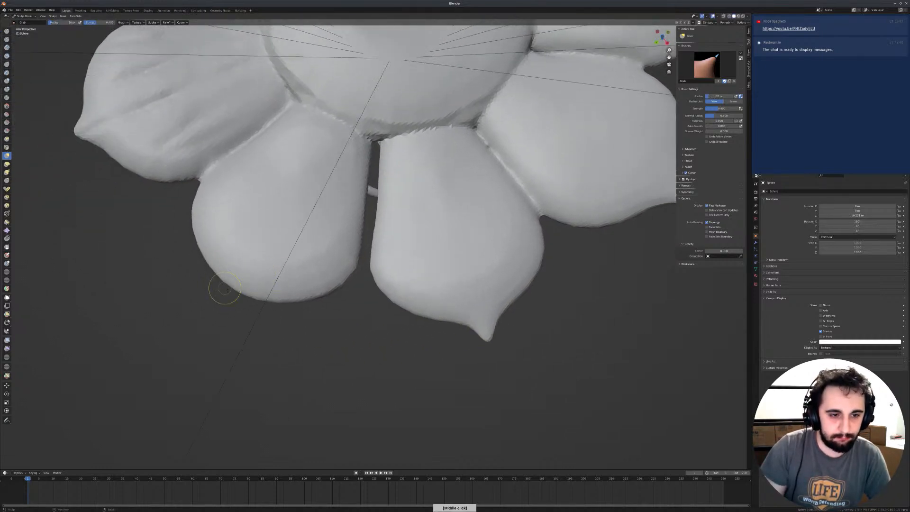
middle_click_drag(217, 284, 227, 292, "shift")
key("f")
left_click(266, 299)
left_click_drag(259, 302, 253, 333)
key("f")
left_click(272, 329)
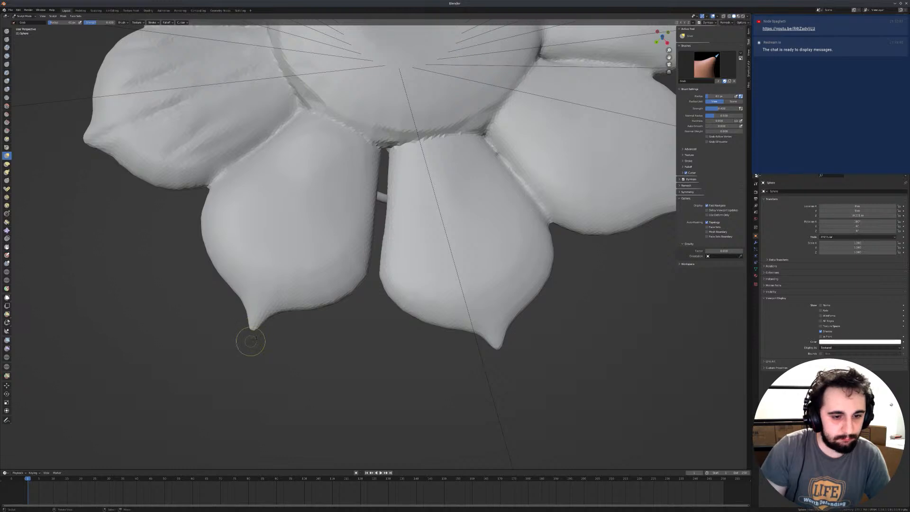
Step: Return to the Crease brush, resize it, and undo the trial stroke on the bottom-left petal
scroll(324, 257, "down", 3)
middle_click_drag(292, 325, 317, 296)
scroll(317, 297, "down", 2)
mouse_move(337, 214)
middle_mouse_down()
mouse_move(349, 277)
mouse_move(354, 234)
mouse_move(351, 265)
middle_mouse_up()
key("shift+c")
key("f")
left_click(330, 303)
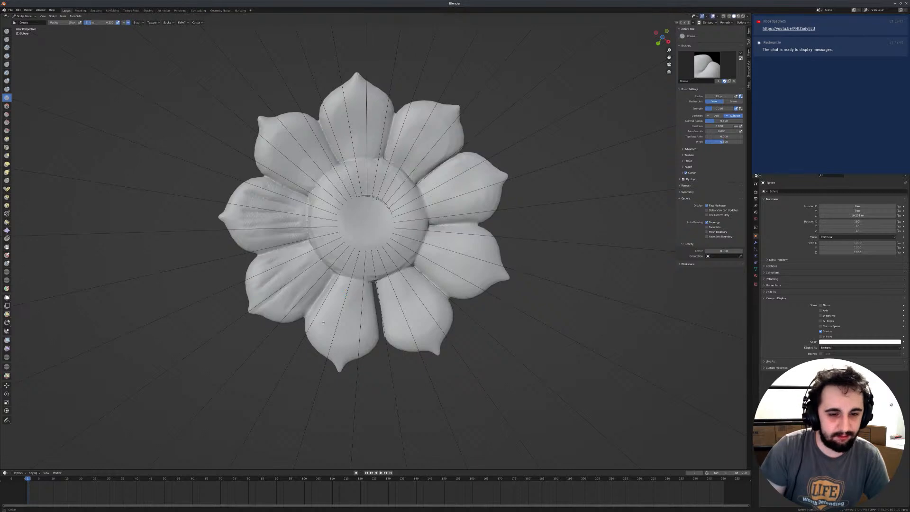
middle_click_drag(328, 323, 334, 189, "ctrl")
key("ctrl+z")
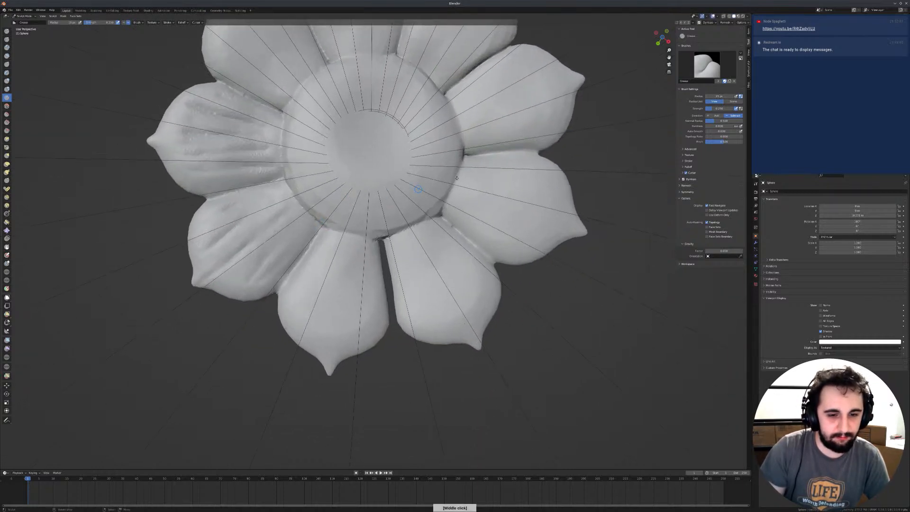
Step: Adjust the Dyntopo settings and carve smooth lengthwise grooves into the bottom-left petal with the Crease brush
left_click(708, 23)
left_click(720, 43)
left_click(718, 58)
key("f")
left_click(312, 253)
mouse_move(316, 252)
left_mouse_down()
mouse_move(306, 355)
mouse_move(319, 339)
left_mouse_up()
key("f")
left_click(310, 323)
left_click_drag(339, 263, 330, 344)
left_click_drag(350, 285, 346, 356)
mouse_move(362, 267)
left_mouse_down()
mouse_move(354, 329)
mouse_move(334, 313)
mouse_move(332, 333)
left_mouse_up()
key("f")
left_click(356, 290)
left_click_drag(325, 274, 315, 301, "shift")
Step: Deepen the existing lengthwise grooves on the two left petals with the Crease brush
left_click_drag(281, 220, 233, 252)
left_click_drag(256, 205, 222, 235)
middle_click_drag(245, 184, 243, 203)
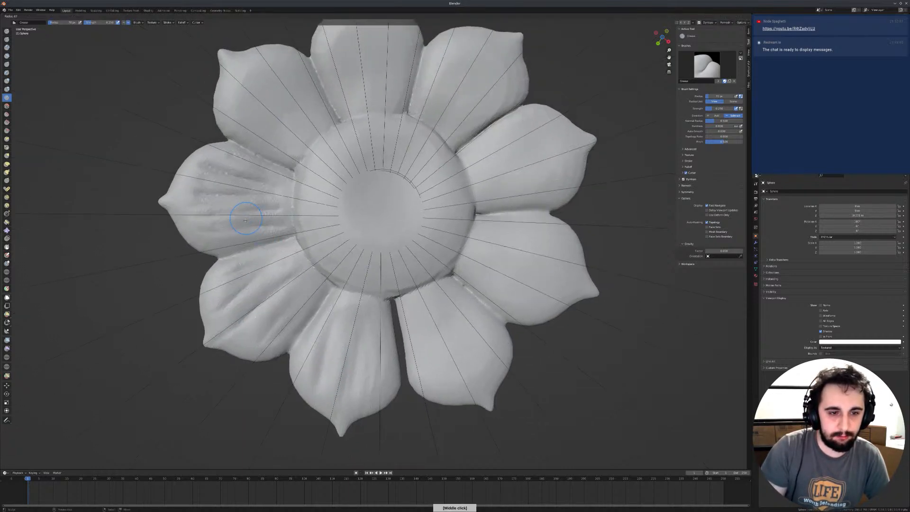
key("f")
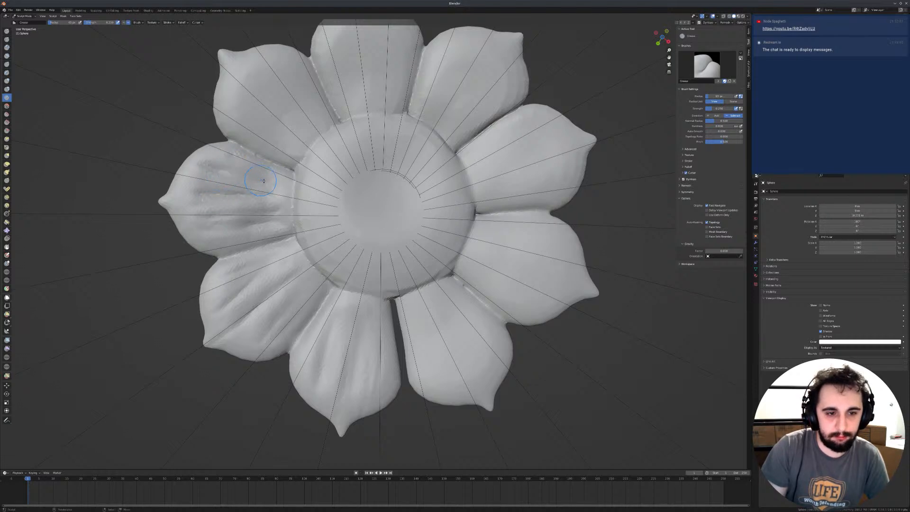
left_click_drag(214, 189, 268, 191)
Step: Carve lengthwise grooves into the upper-left, top and upper-right petals, resizing the Crease brush as needed
middle_click_drag(240, 165, 306, 220)
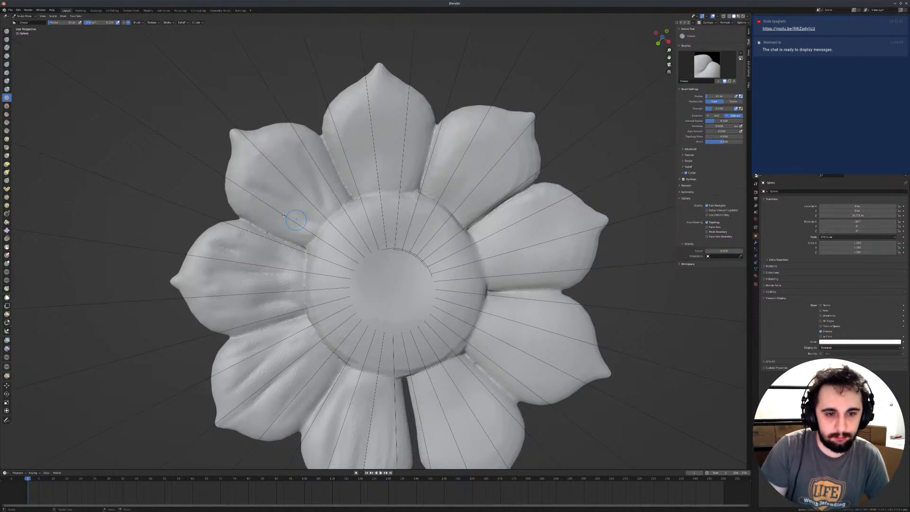
mouse_move(352, 182)
left_mouse_down()
mouse_move(350, 147)
mouse_move(370, 99)
left_mouse_up()
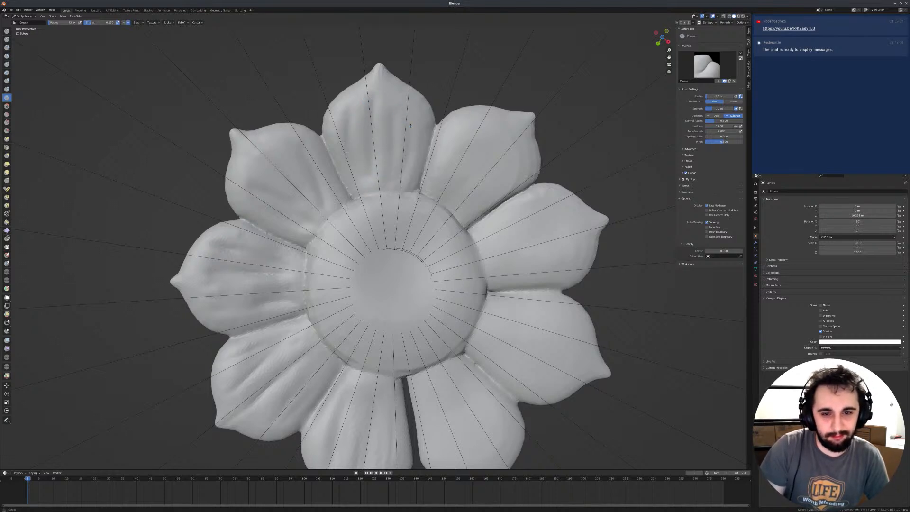
key("f")
left_click(462, 169)
left_click_drag(451, 129, 452, 147)
left_click_drag(453, 204, 502, 157)
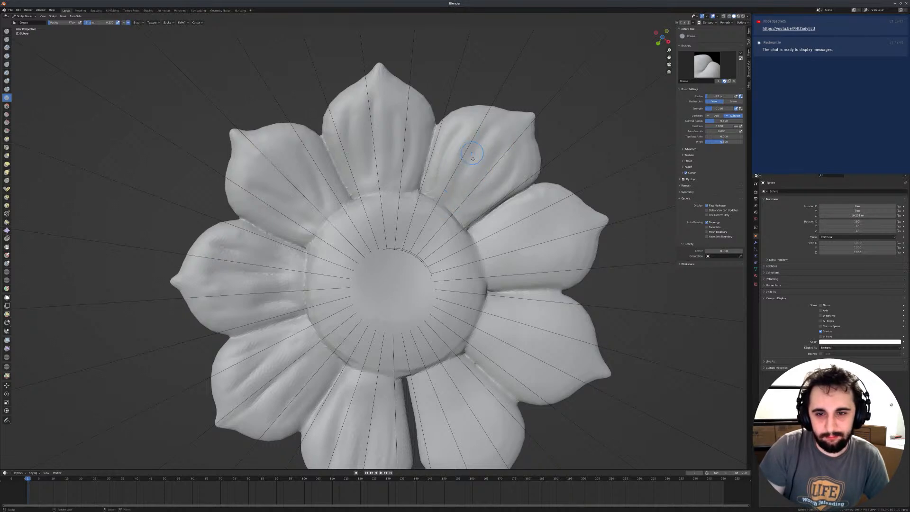
Step: Carve lengthwise grooves into the two right-side petals and the last smooth petal beside the gap
middle_click_drag(467, 187, 428, 107, "shift")
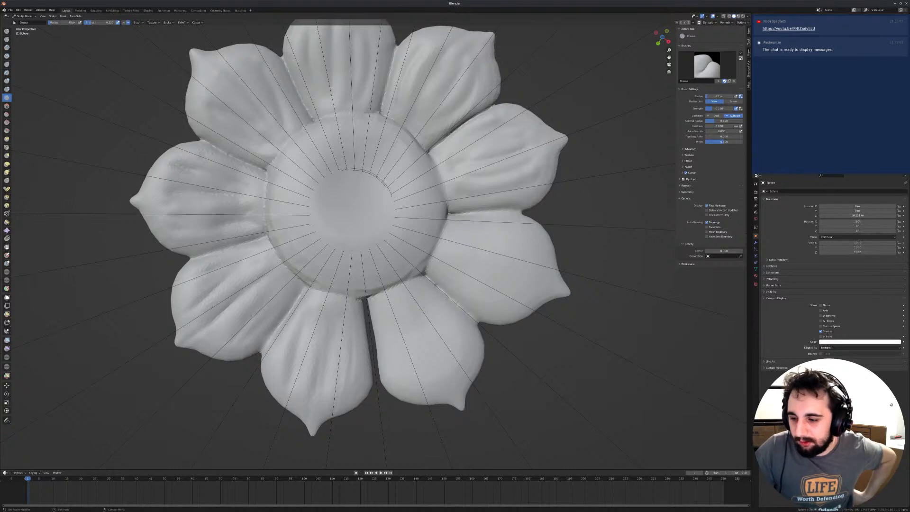
middle_click_drag(444, 160, 463, 217)
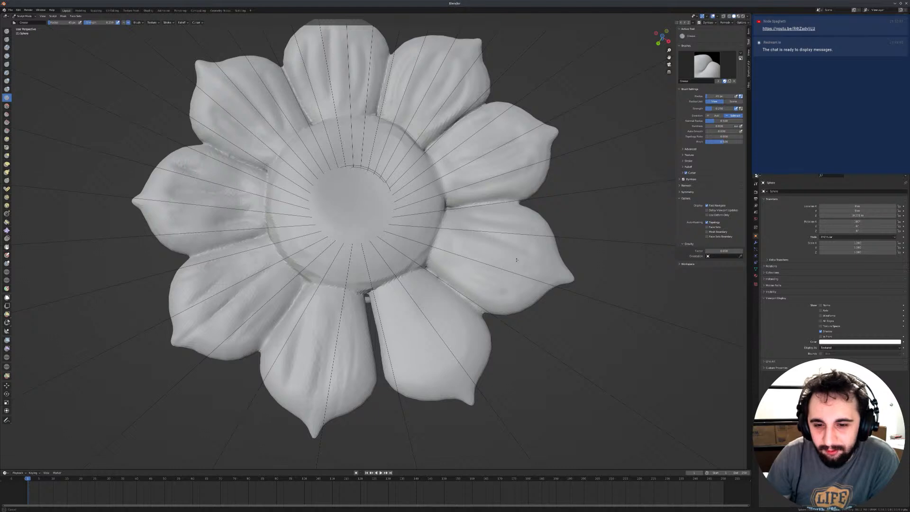
middle_click_drag(416, 290, 365, 308)
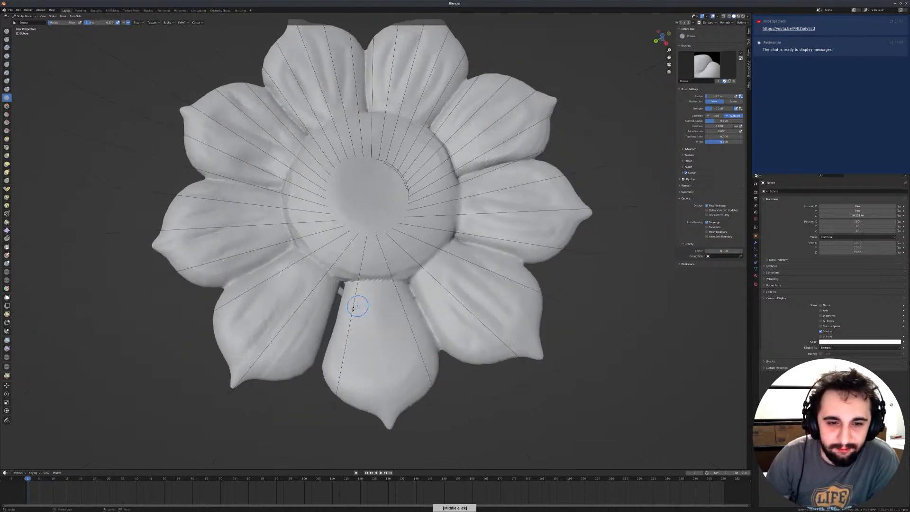
left_click_drag(367, 393, 376, 407)
mouse_move(368, 314)
left_mouse_down()
mouse_move(371, 296)
mouse_move(390, 412)
left_mouse_up()
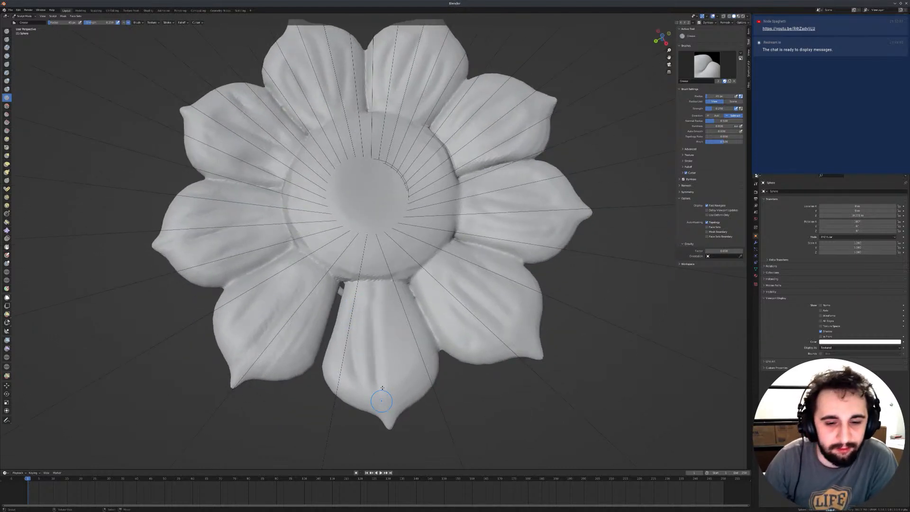
left_click_drag(379, 321, 387, 301)
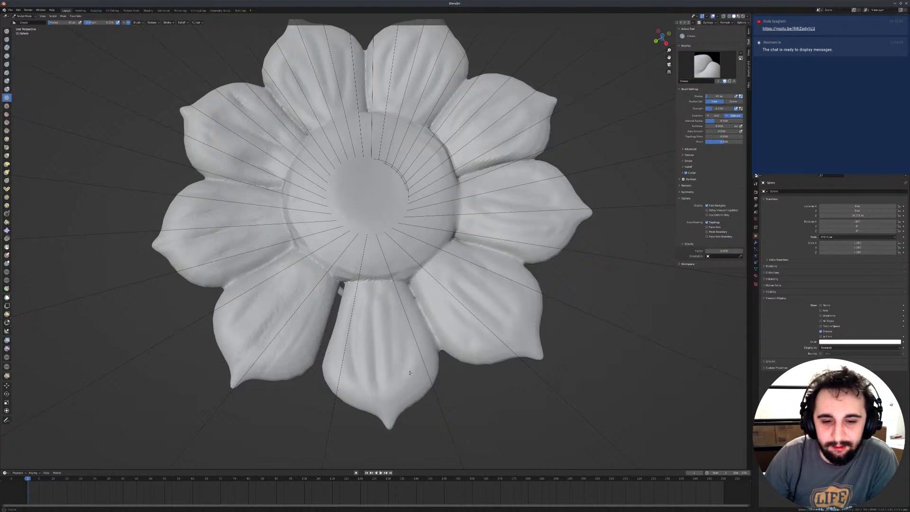
middle_click(357, 256)
middle_click_drag(358, 256, 345, 197)
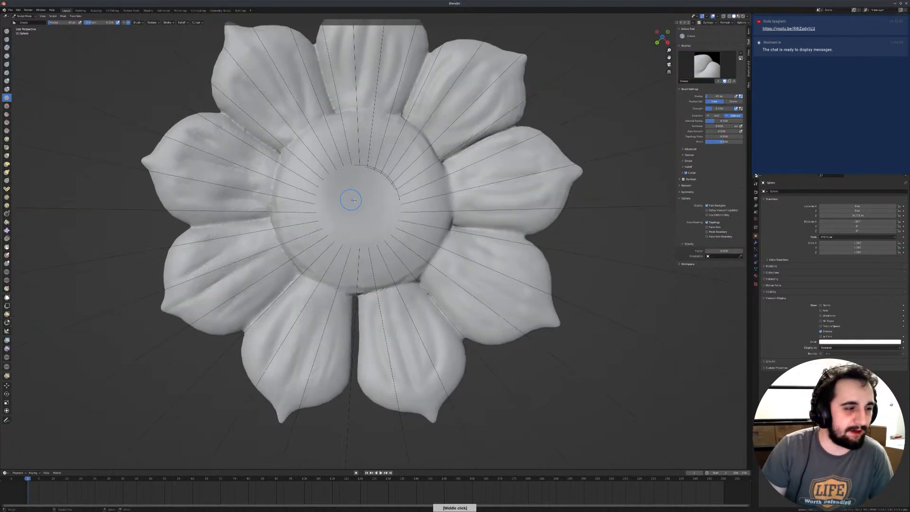
Step: Switch to the Blob brush and adjust its radius over the flower's round centre
scroll(365, 179, "up", 3)
key("shift+space")
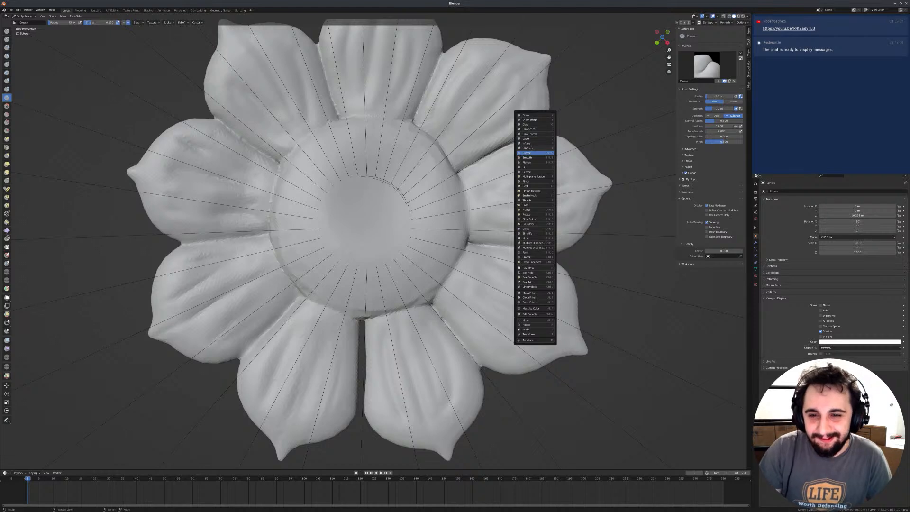
left_click(527, 148)
scroll(396, 189, "down", 2)
mouse_move(396, 189)
middle_mouse_down()
mouse_move(386, 196)
mouse_move(389, 237)
mouse_move(426, 232)
middle_mouse_up()
key("f")
left_click(392, 221)
key("f")
left_click(410, 237)
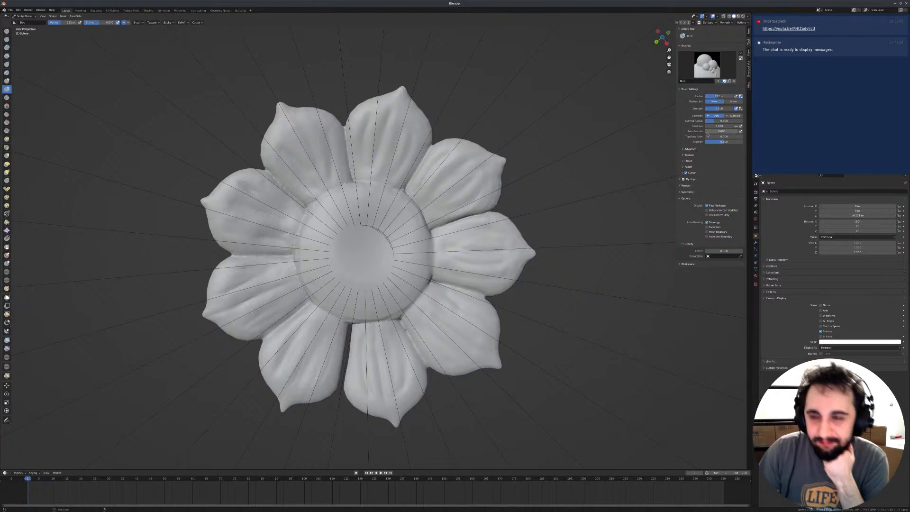
left_click(714, 64)
left_click(720, 66)
left_click(723, 66)
left_click(719, 122)
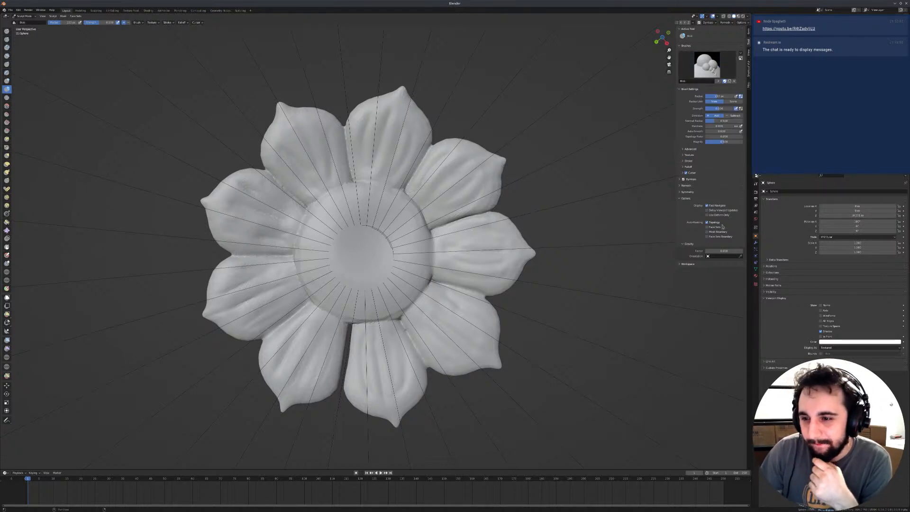
Step: Create a new texture for the Blob brush, try the Voronoi type, and set its type to Stucci
left_click(756, 243)
left_click(756, 284)
left_click(804, 199)
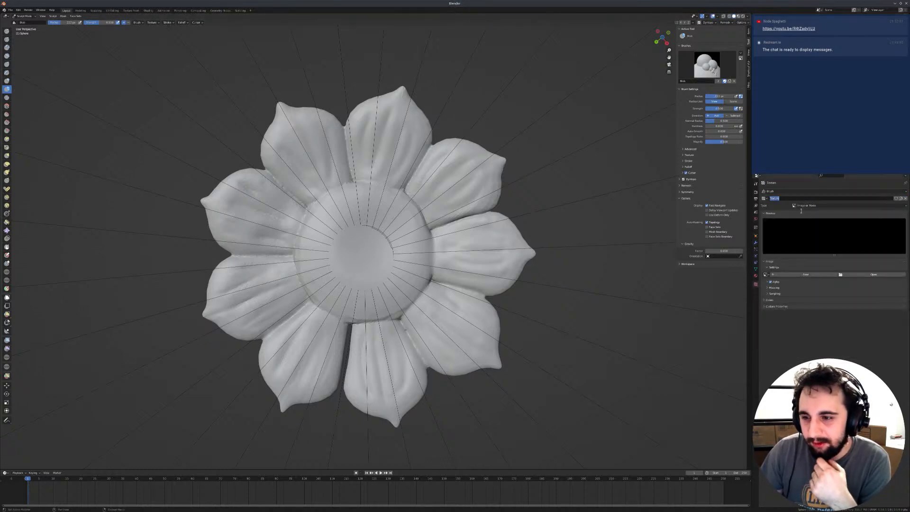
left_click(812, 205)
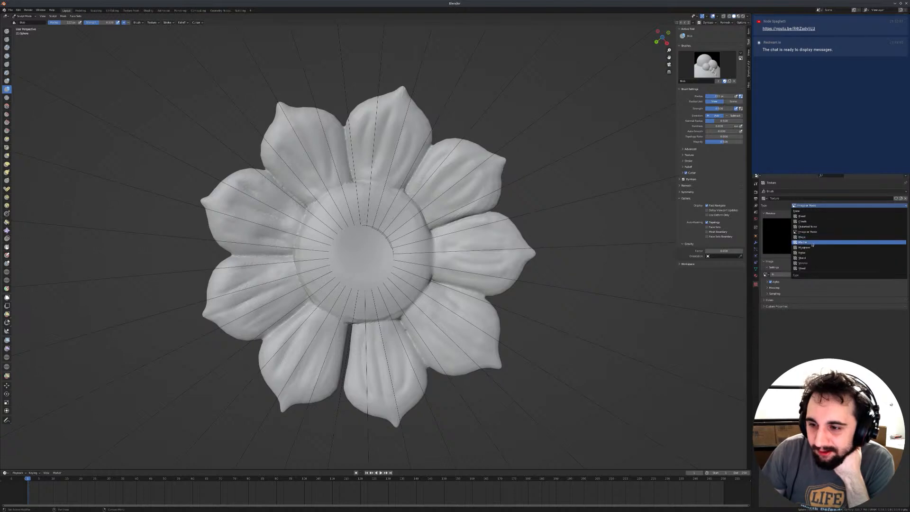
left_click(804, 264)
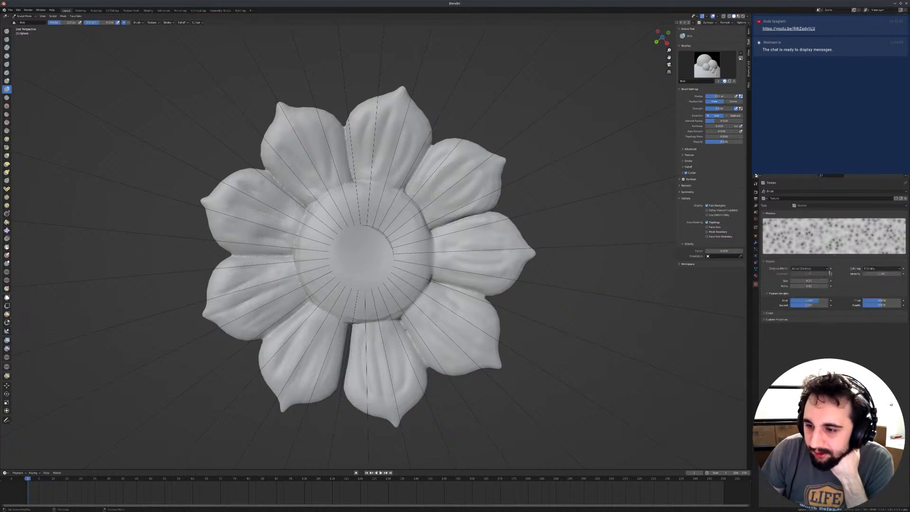
left_click(841, 205)
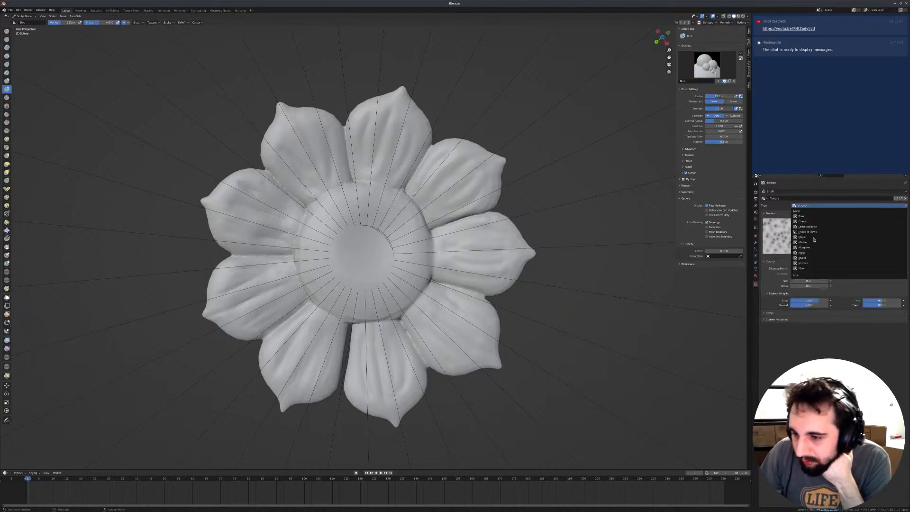
left_click(802, 257)
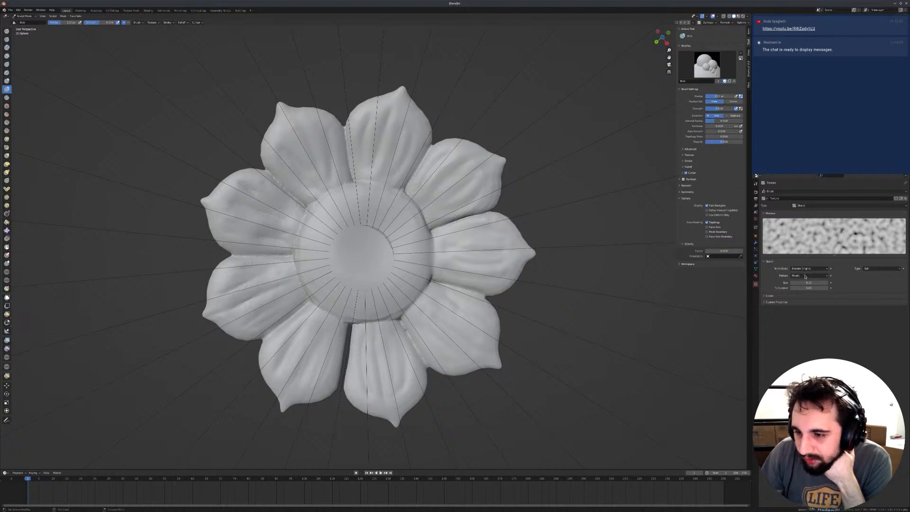
Step: Set the Stucci texture's size to 0.17, keep the Blender Original noise basis and choose the Wall In pattern
left_click_drag(807, 283, 791, 283)
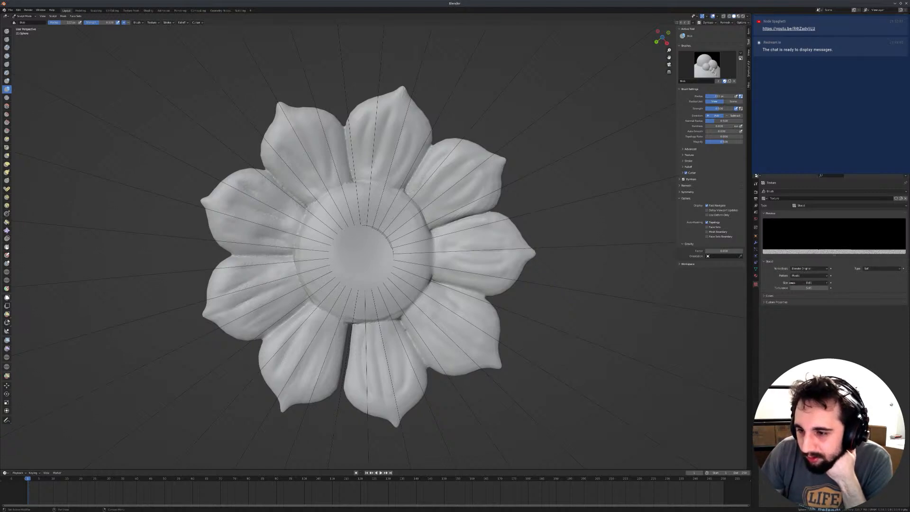
left_click(805, 268)
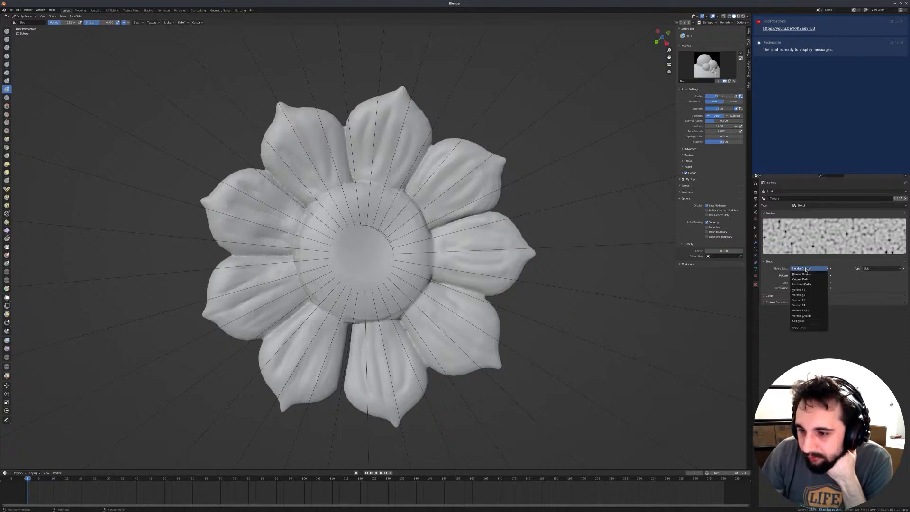
left_click(806, 273)
left_click(805, 276)
left_click(806, 282)
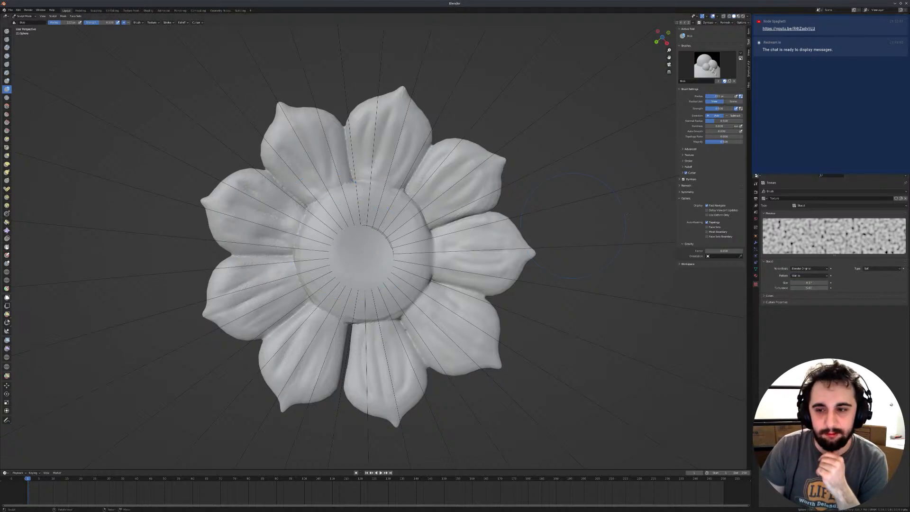
Step: Expand the brush texture settings, try the textured Blob brush on the flower's centre and undo the stroke
left_click(689, 155)
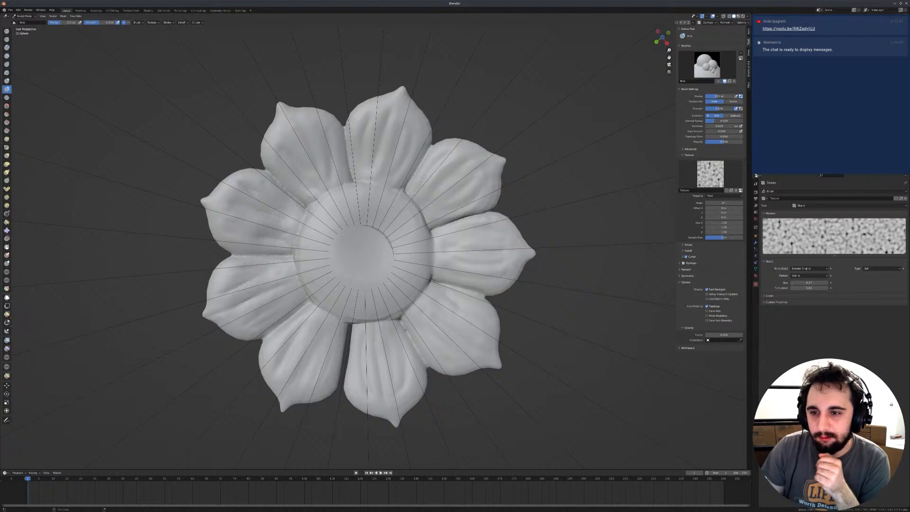
left_click_drag(366, 241, 359, 237)
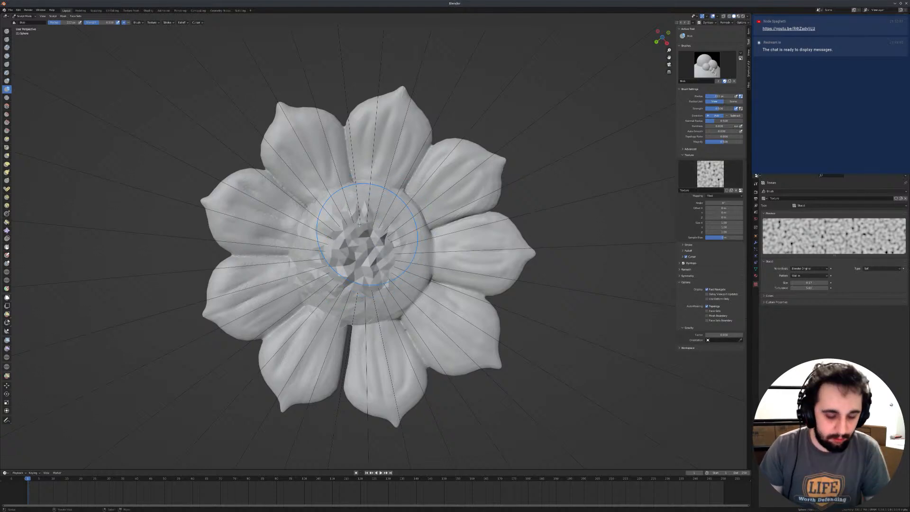
key("ctrl+z")
key("ctrl+z")
mouse_move(378, 195)
middle_mouse_down()
mouse_move(361, 197)
mouse_move(366, 217)
middle_mouse_up()
Step: Create a new alien flora folder in the parent project directory and save the file there as alien_flora
key("ctrl+shift+s")
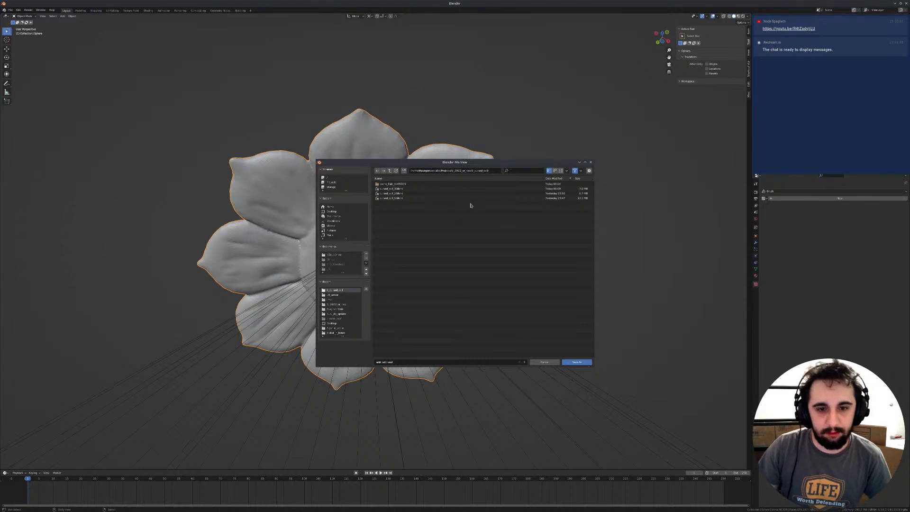
left_click(389, 171)
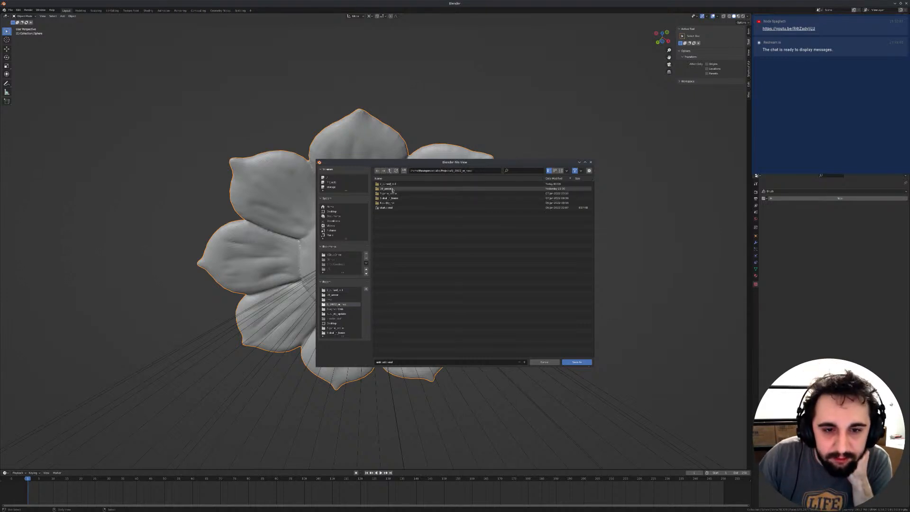
key("i")
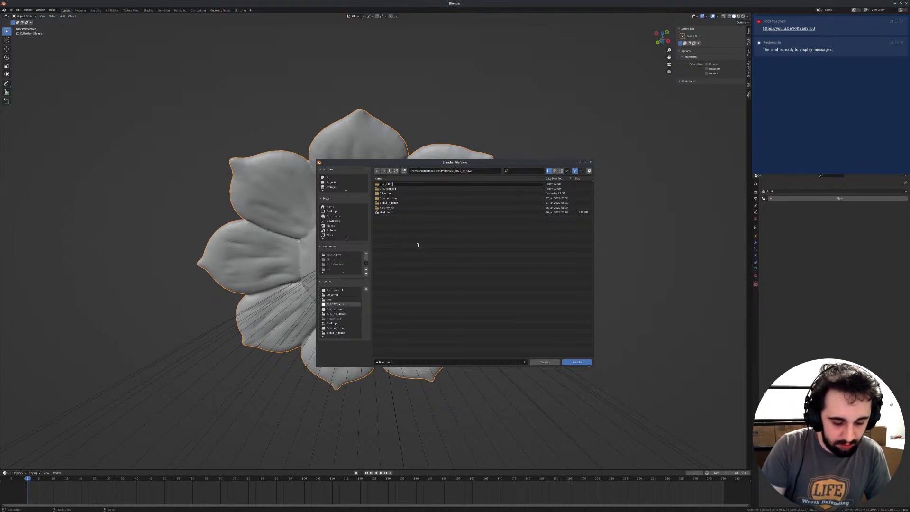
key("Return")
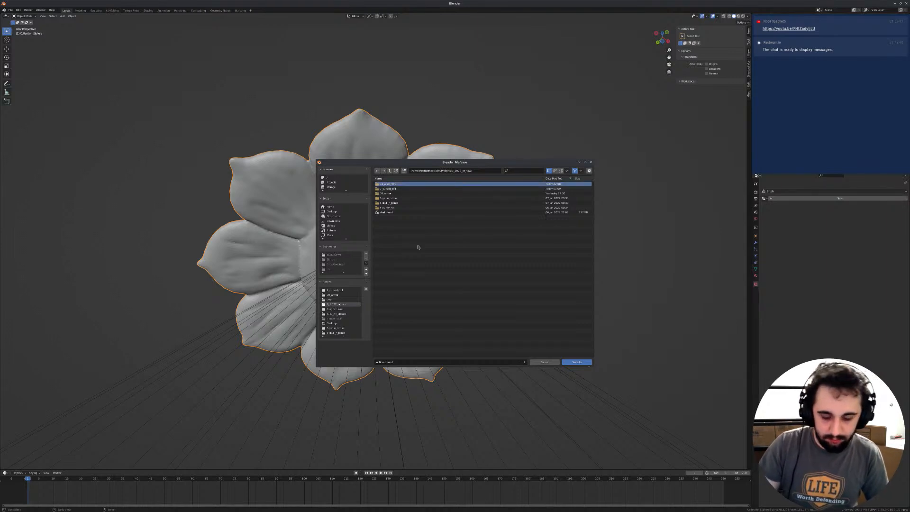
key("Return")
left_click(406, 362)
key("BackSpace")
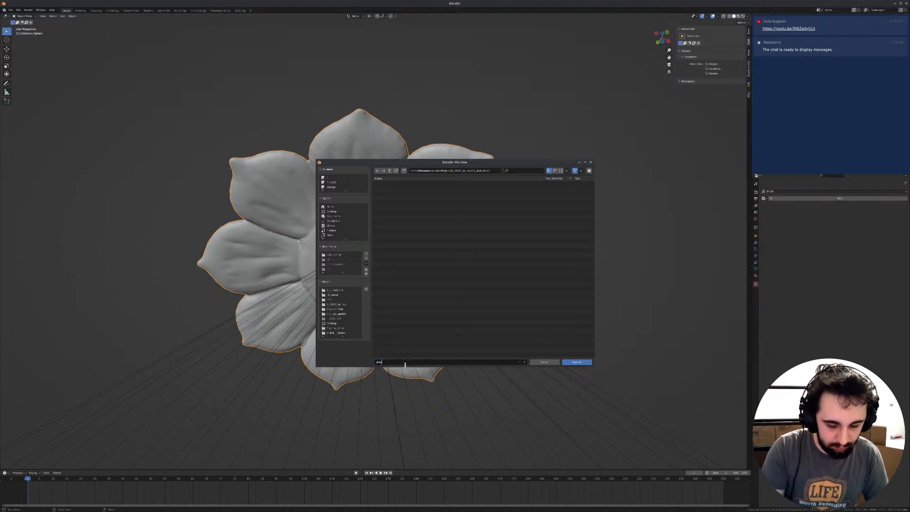
type("alien_flora")
key("Return")
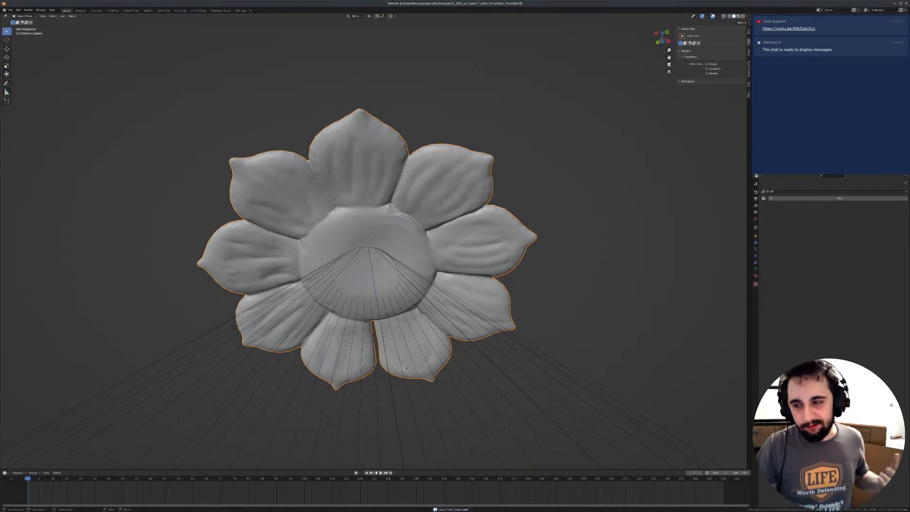
Step: Return the flower to Sculpt Mode and adjust the Blob brush radius over its round centre
middle_click_drag(312, 123, 349, 221)
key("ctrl+Tab")
left_click(331, 247)
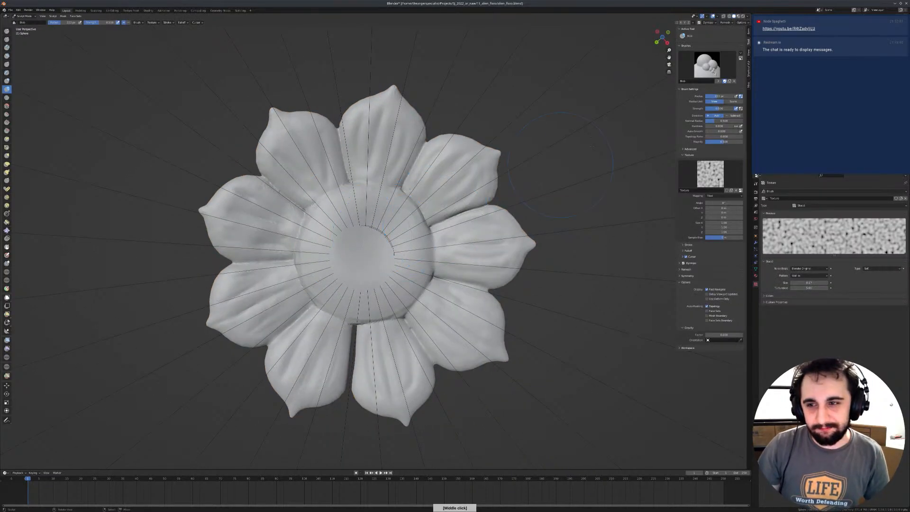
left_click(709, 22)
left_click_drag(720, 33, 725, 32)
key("f")
left_click(371, 246)
middle_click_drag(372, 245, 374, 204, "ctrl")
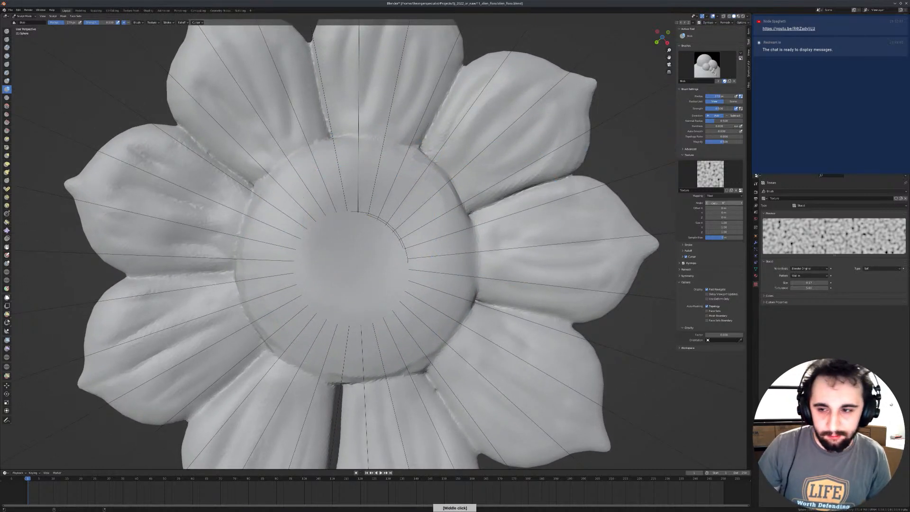
Step: Set the brush texture size to 0.10 on all axes, test the brush on the flower's centre and undo it
left_click(720, 222)
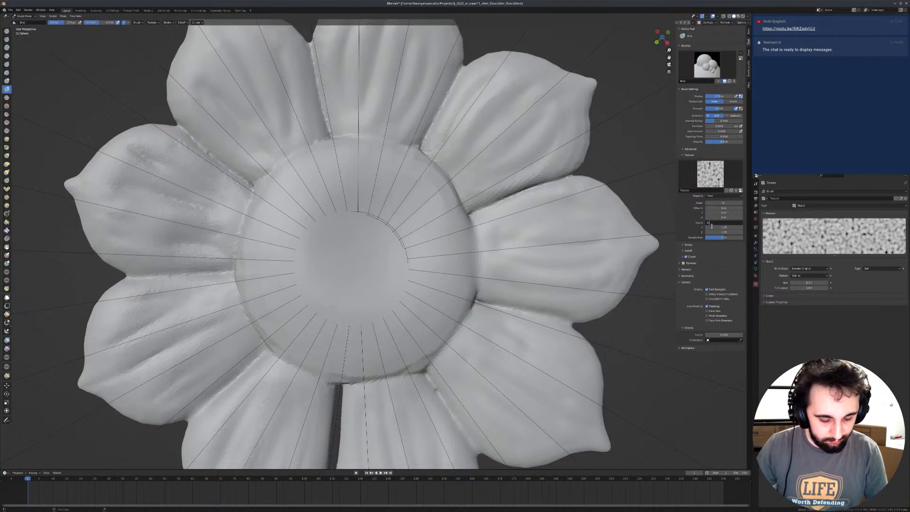
key("Return")
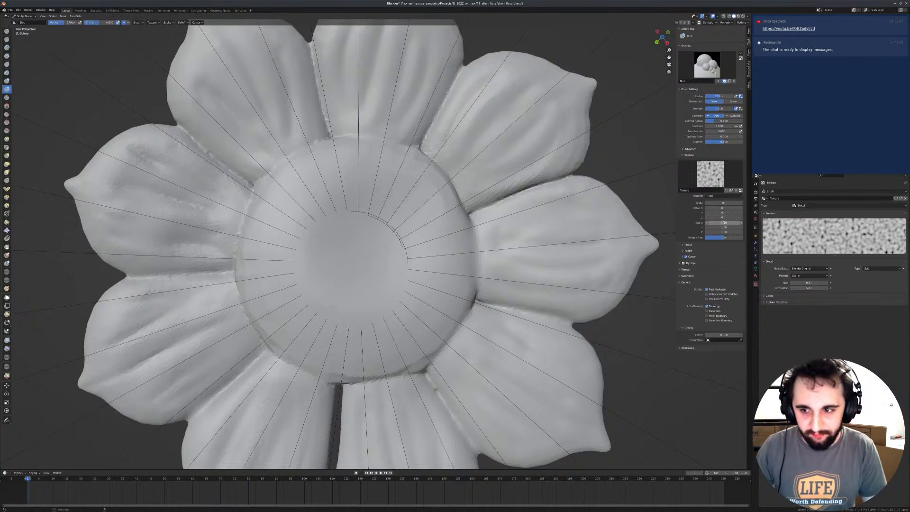
type("0.10")
key("ctrl+v")
key("f")
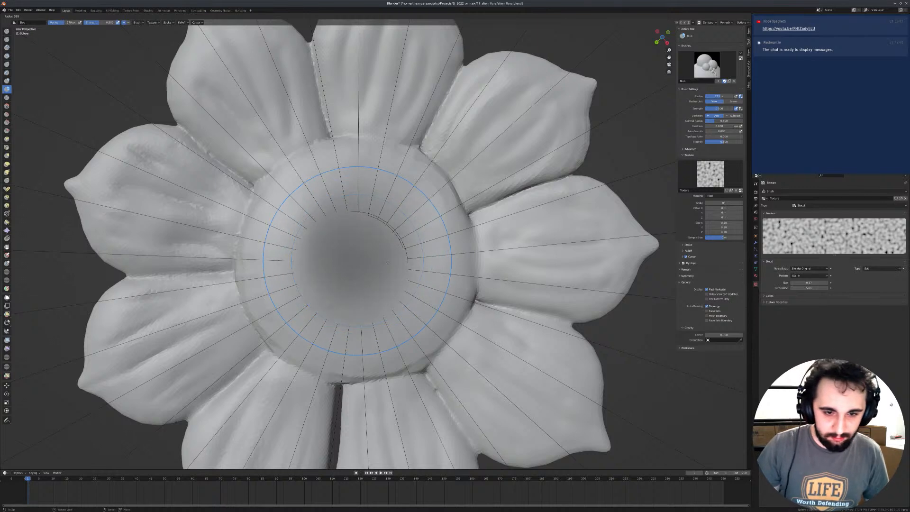
left_click(388, 263)
left_click(356, 260)
key("ctrl+z")
Step: Reduce the Blob brush to a small radius for detailing the flower's centre
middle_click_drag(351, 244, 382, 233, "ctrl")
key("f")
left_click(370, 232)
key("shift+space")
key("f")
left_click(364, 224)
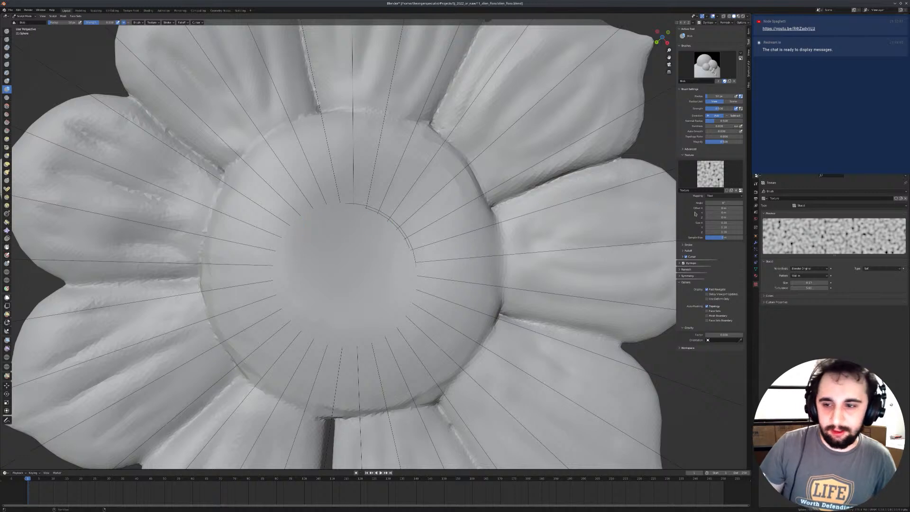
Step: Set the brush texture size to 1 on the X, Y and Z axes
left_click(723, 223)
type("1")
key("Tab")
type("1")
key("Tab")
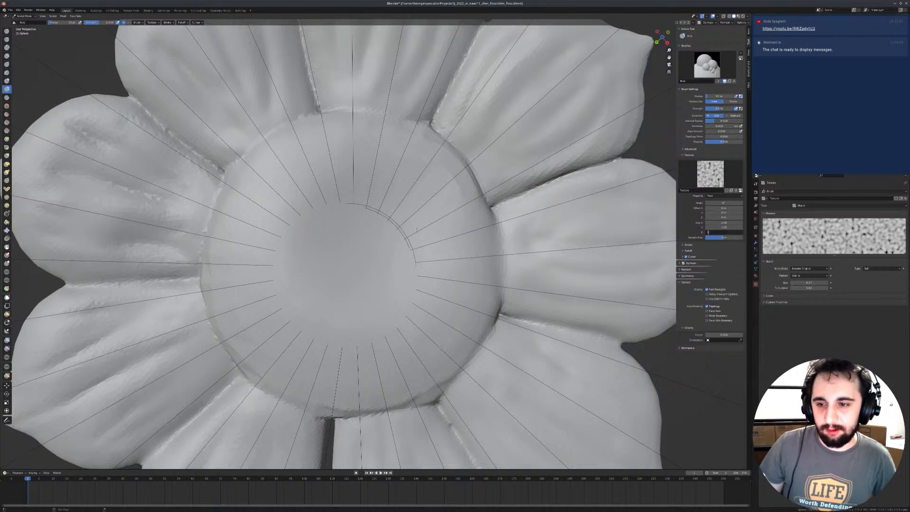
type("1")
key("Return")
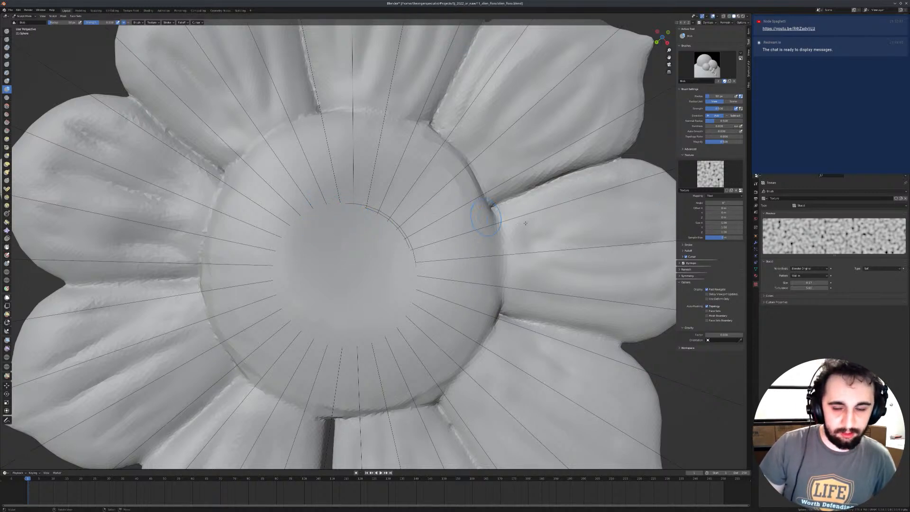
Step: Set the Blob brush's stroke method to Anchored
left_click(700, 251)
left_click(695, 251)
left_click(696, 244)
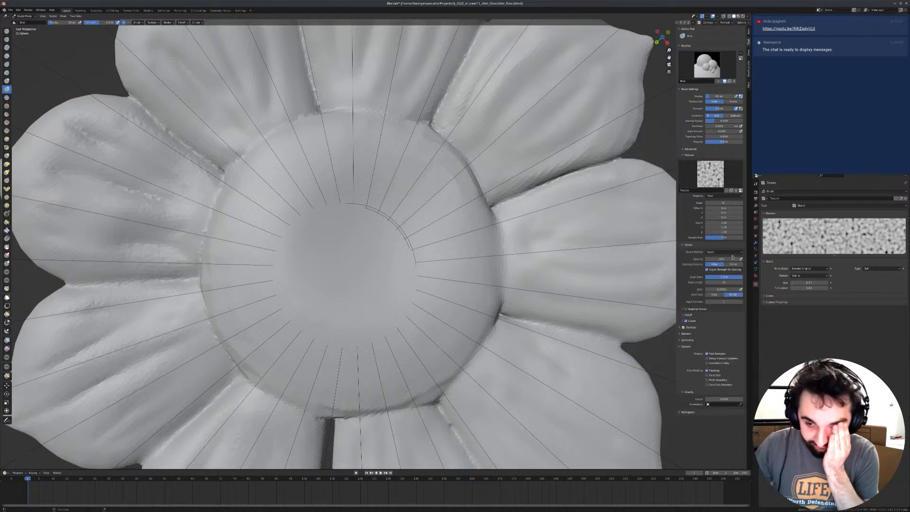
left_click(723, 252)
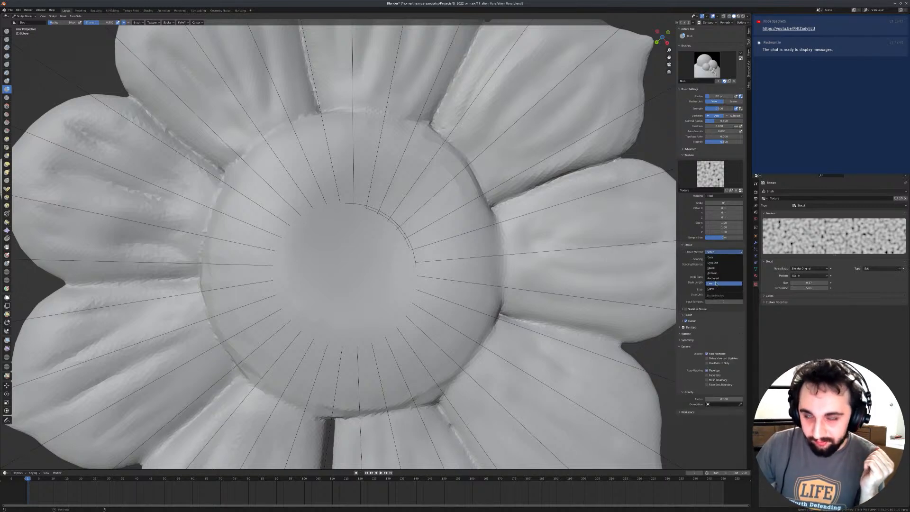
left_click(716, 278)
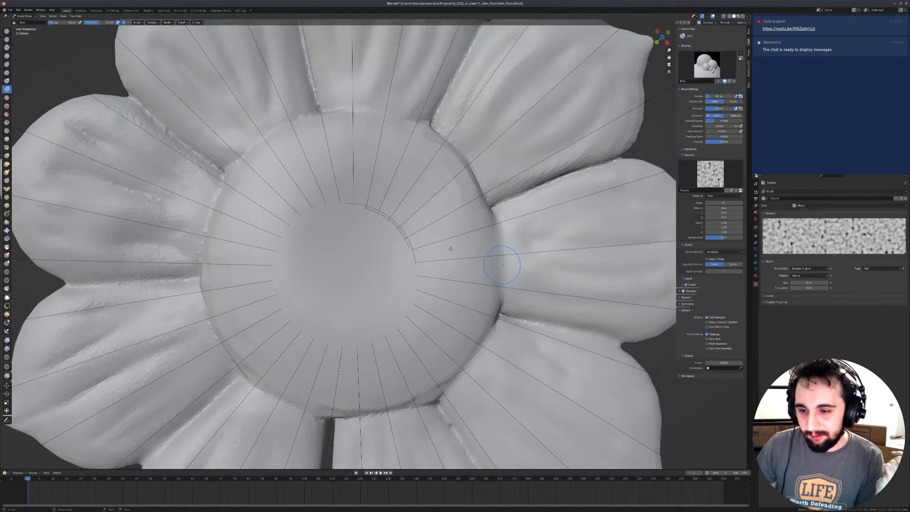
Step: Try anchored stamps of the textured Blob brush on the flower's centre and undo each one
left_click_drag(352, 211, 424, 205)
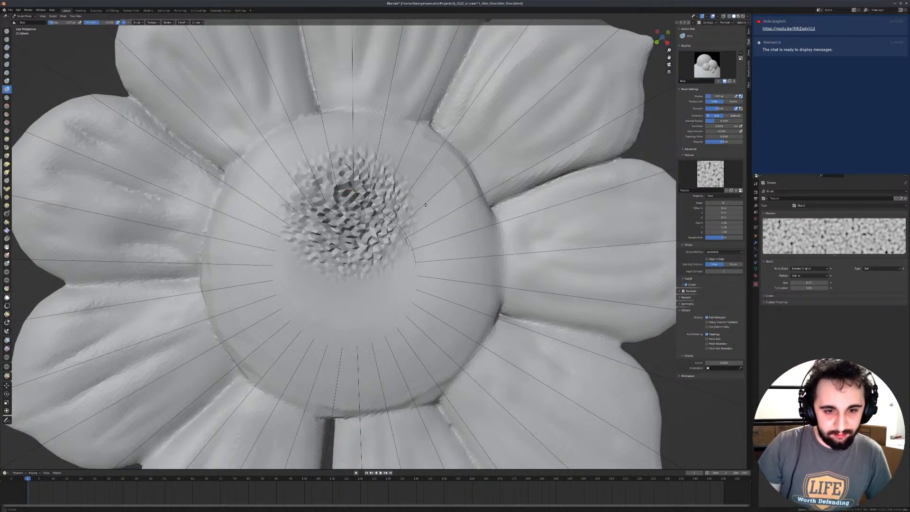
key("ctrl+z")
left_click_drag(351, 258, 474, 208)
middle_click_drag(474, 208, 441, 235)
key("ctrl+z")
Step: Adjust the Blob brush strength, try another large textured stamp across the flower's centre and undo it
left_click_drag(441, 235, 442, 232)
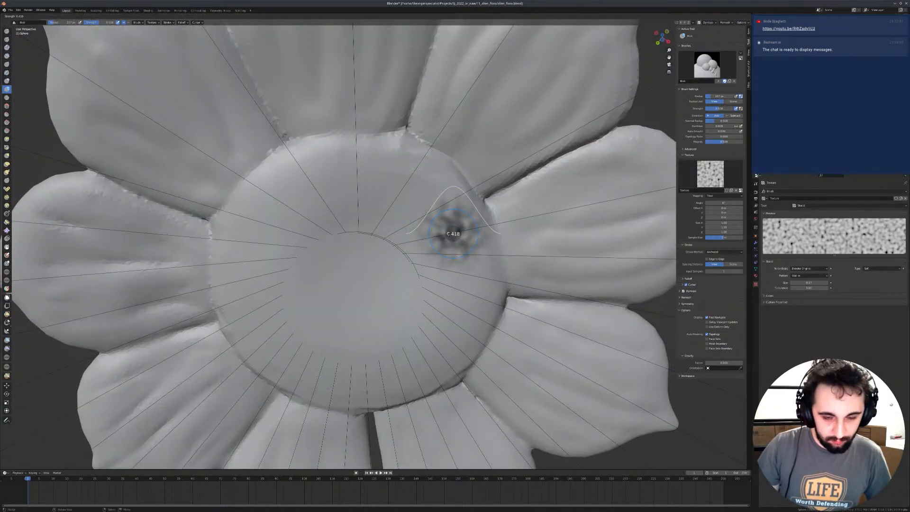
key("ctrl+z")
mouse_move(441, 235)
middle_mouse_down()
mouse_move(389, 246)
mouse_move(390, 237)
mouse_move(345, 254)
middle_mouse_up()
left_click_drag(345, 254, 468, 194)
middle_click_drag(479, 185, 405, 212)
key("ctrl+z")
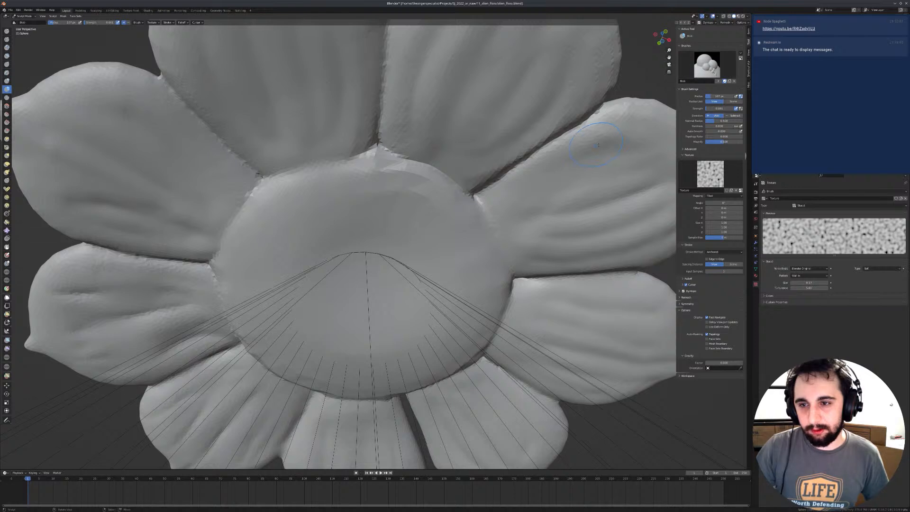
Step: Switch to the Crease brush and adjust its radius for working around the edge of the flower's centre
key("shift+space")
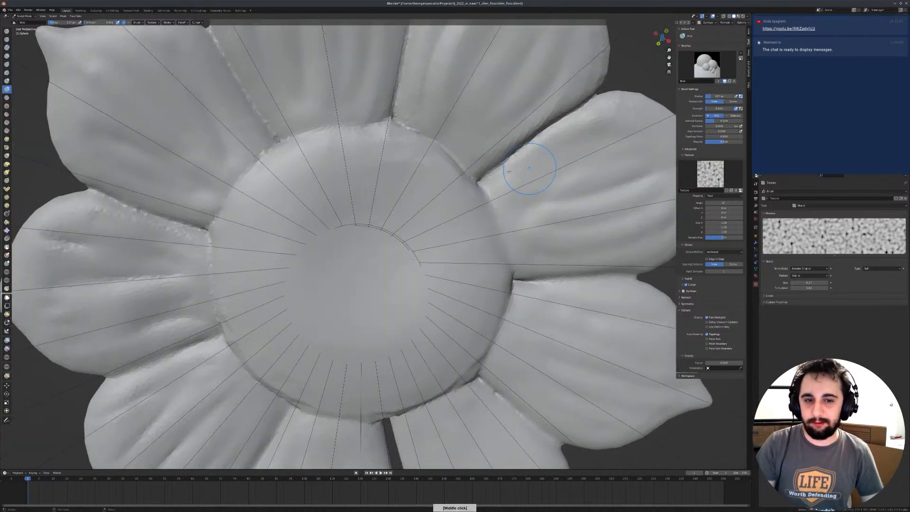
key("shift+c")
left_click_drag(410, 142, 445, 147)
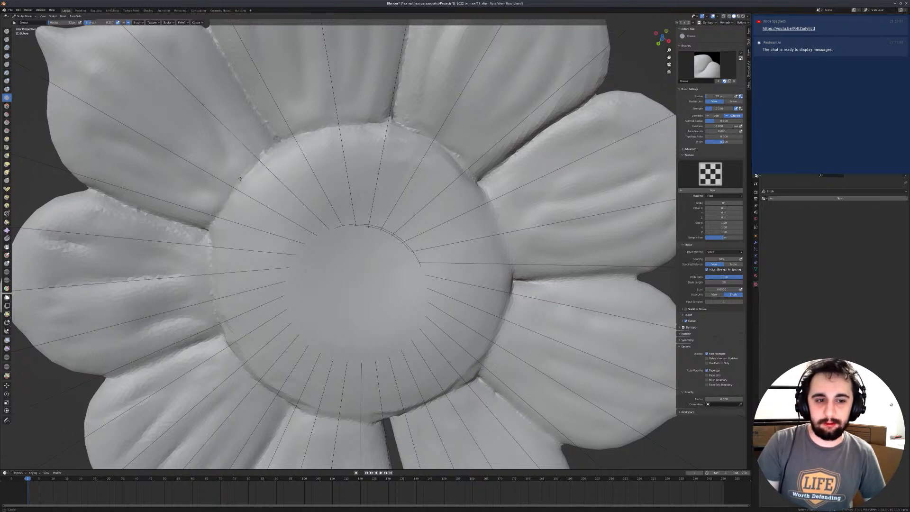
middle_click_drag(218, 278, 210, 229)
mouse_move(235, 334)
middle_mouse_down()
mouse_move(233, 293)
mouse_move(230, 305)
middle_mouse_up()
key("f")
left_click(262, 286)
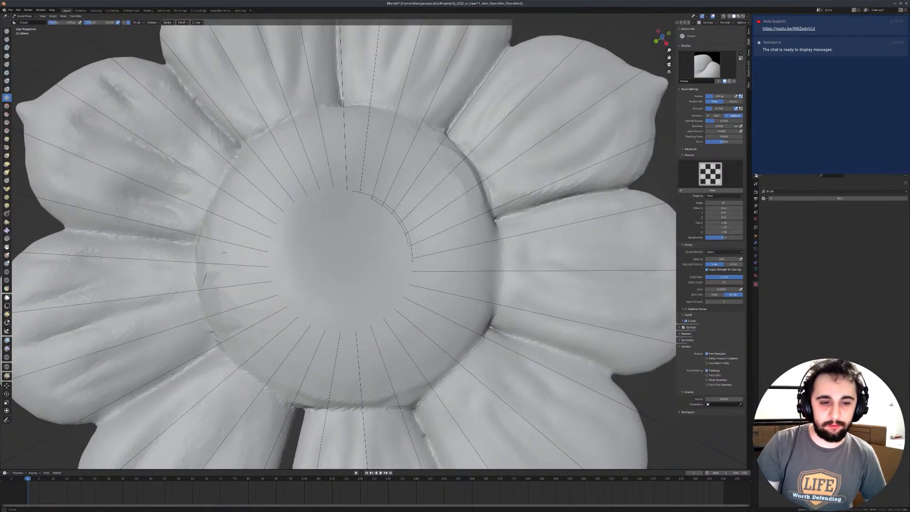
key("f")
left_click(239, 198)
left_click_drag(262, 151, 262, 153)
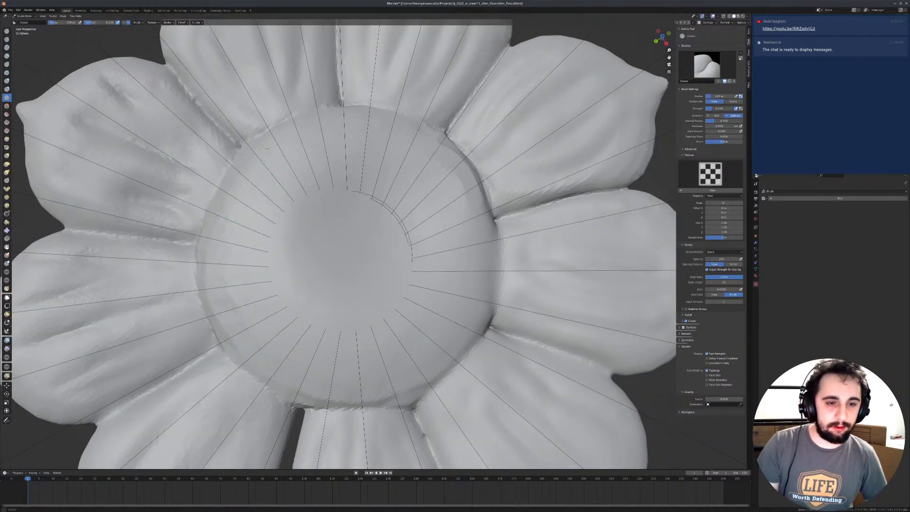
Step: Carve creases around the outer rim and inner ring of the flower's centre, undoing the last stroke
mouse_move(260, 342)
left_mouse_down()
mouse_move(369, 408)
mouse_move(453, 365)
mouse_move(467, 275)
left_mouse_up()
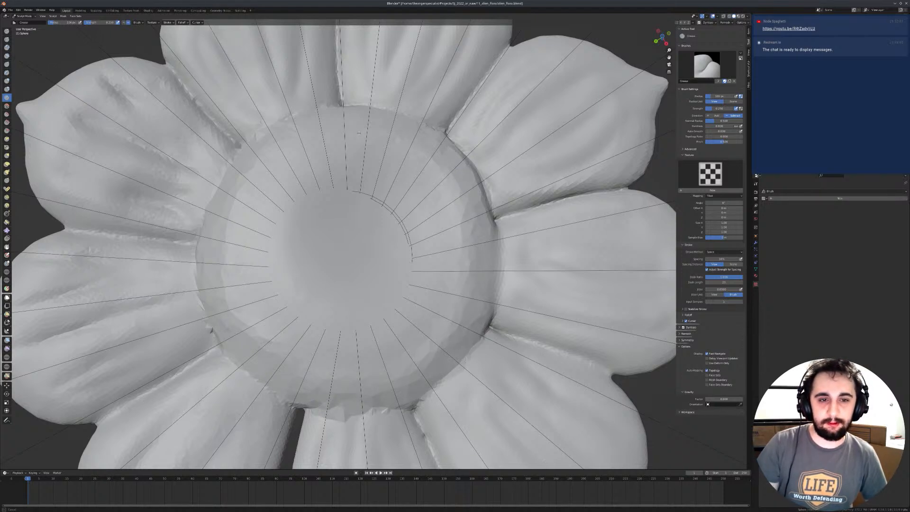
mouse_move(373, 129)
left_mouse_down()
mouse_move(441, 147)
mouse_move(447, 288)
left_mouse_up()
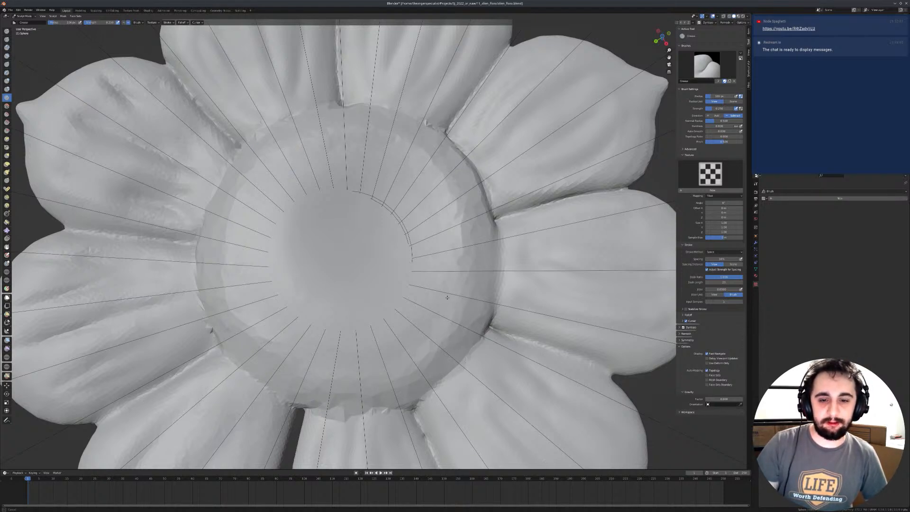
mouse_move(281, 230)
left_mouse_down()
mouse_move(331, 184)
mouse_move(426, 227)
mouse_move(417, 294)
left_mouse_up()
middle_click_drag(302, 252, 254, 257)
mouse_move(259, 278)
left_mouse_down()
mouse_move(244, 303)
mouse_move(294, 358)
mouse_move(383, 348)
left_mouse_up()
key("ctrl+z")
Step: Resize the Crease brush and deepen the ring-shaped groove around the middle of the flower's centre
key("f")
left_click(284, 287)
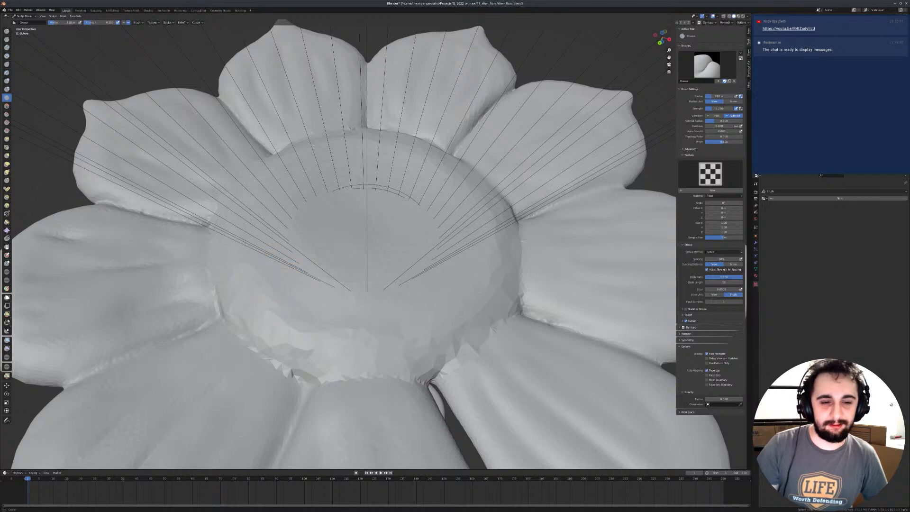
left_click_drag(326, 337, 464, 298)
middle_click_drag(467, 270, 457, 306)
mouse_move(455, 303)
left_mouse_down()
mouse_move(459, 247)
mouse_move(410, 165)
left_mouse_up()
mouse_move(450, 264)
middle_mouse_down()
mouse_move(402, 248)
mouse_move(340, 261)
middle_mouse_up()
Step: Switch to the Clay brush and assign the existing cloud-like texture to it
key("c")
mouse_move(340, 261)
left_mouse_down()
mouse_move(327, 237)
mouse_move(337, 232)
mouse_move(334, 265)
mouse_move(356, 240)
mouse_move(371, 176)
mouse_move(268, 227)
mouse_move(289, 289)
mouse_move(386, 290)
left_mouse_up()
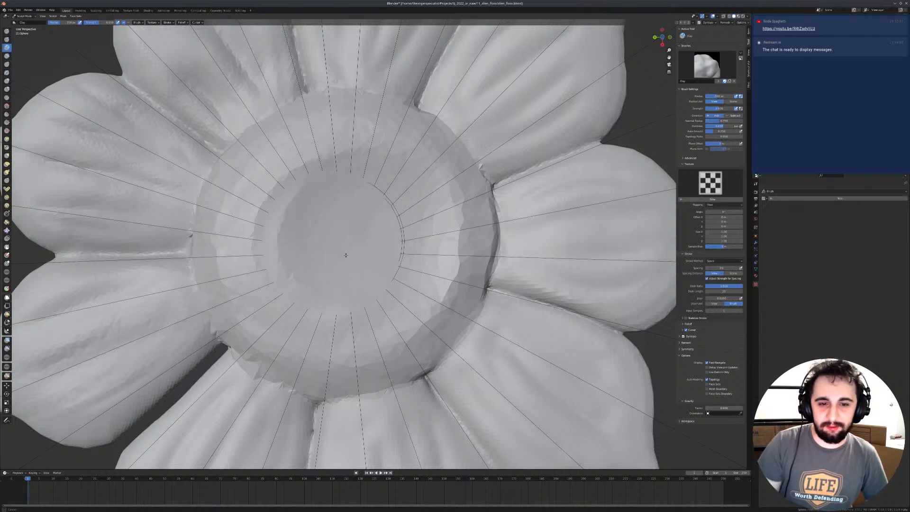
left_click(681, 199)
left_click(697, 213)
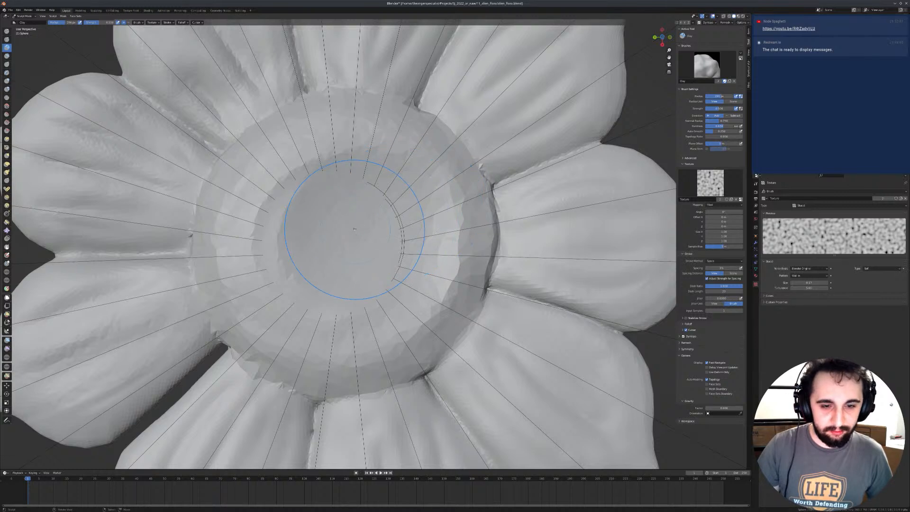
Step: Set the Clay brush's stroke method to Anchored, resize the brush and stamp the texture on the flower's centre
left_click(724, 261)
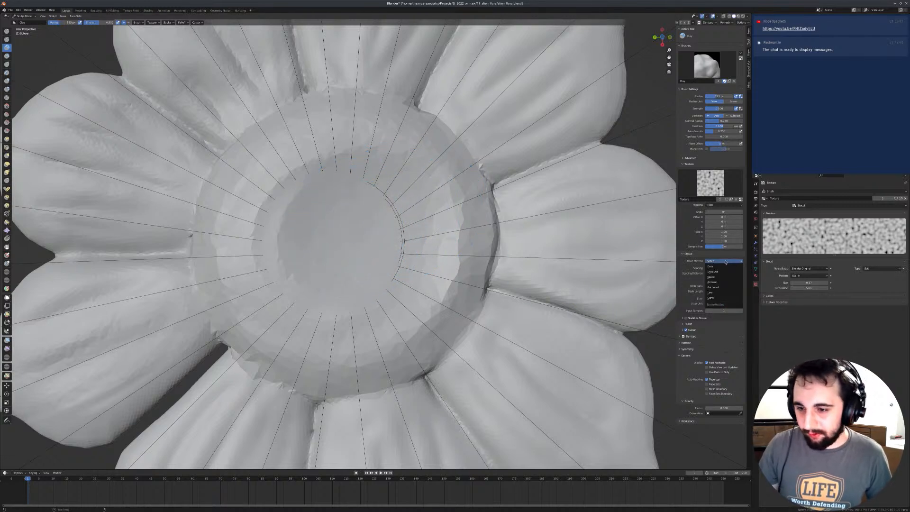
left_click(714, 287)
key("f")
left_click_drag(336, 228, 364, 220)
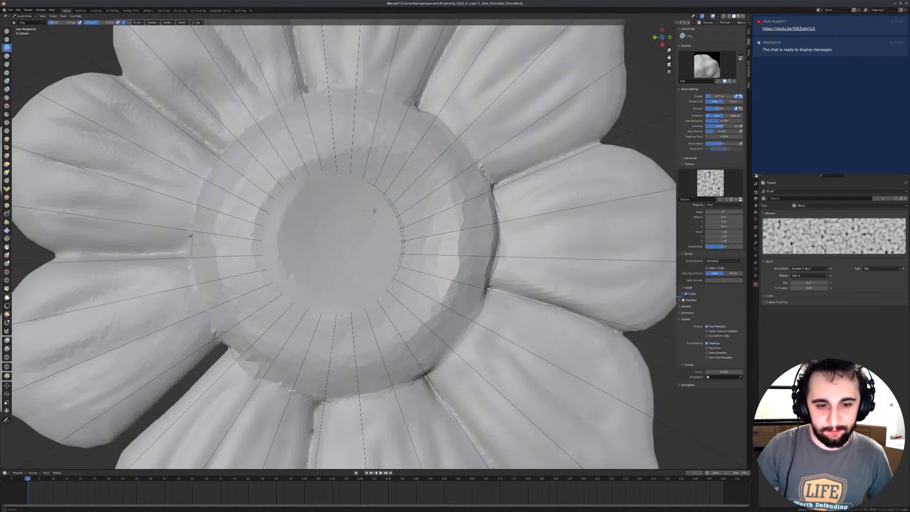
Step: Set the Dyntopo detailing to Manual Detail and sample the detail size from the mesh beside the flower's centre
left_click(708, 23)
left_click(721, 37)
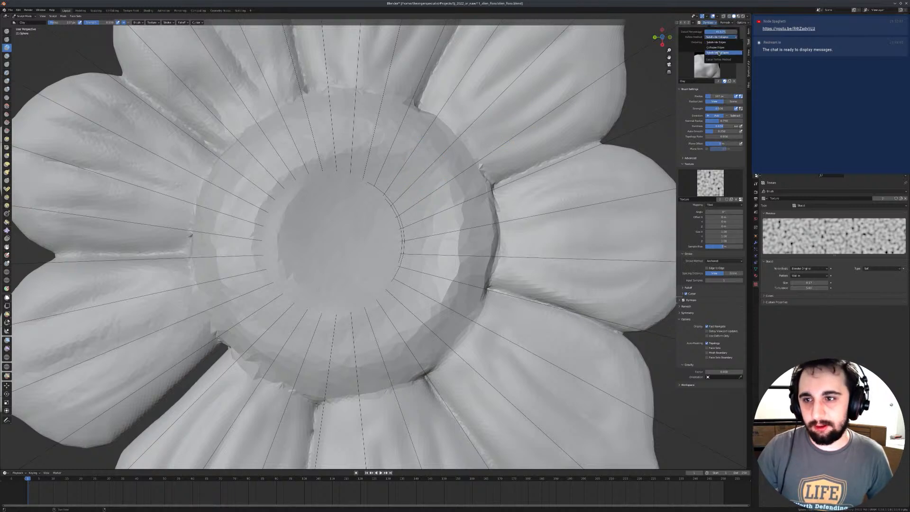
left_click(720, 42)
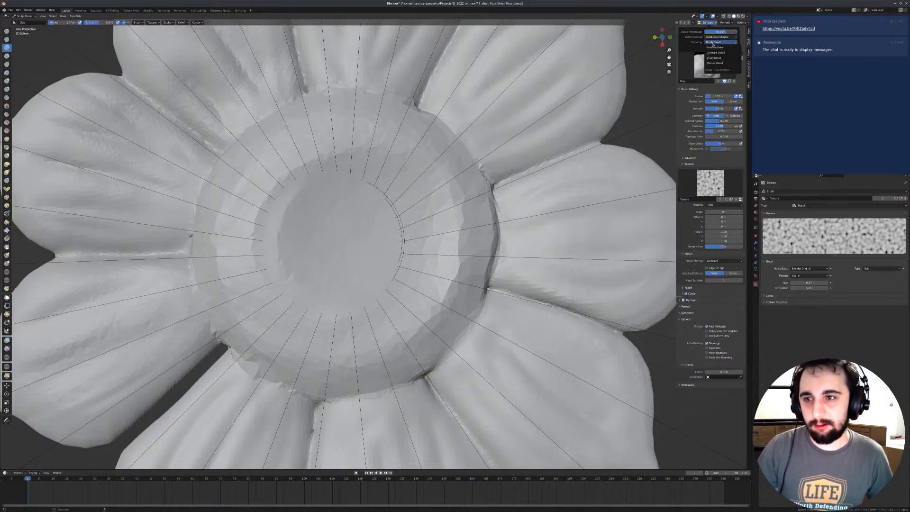
left_click(720, 67)
left_click(735, 31)
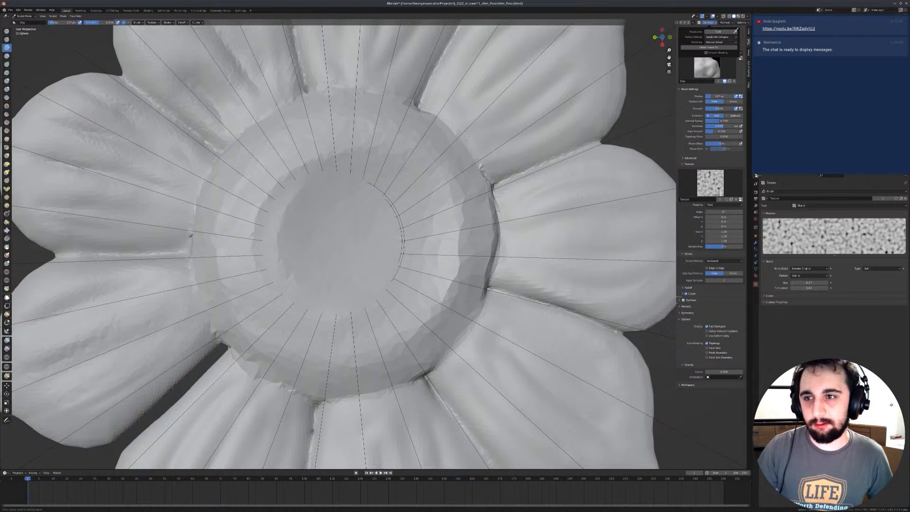
left_click(205, 142)
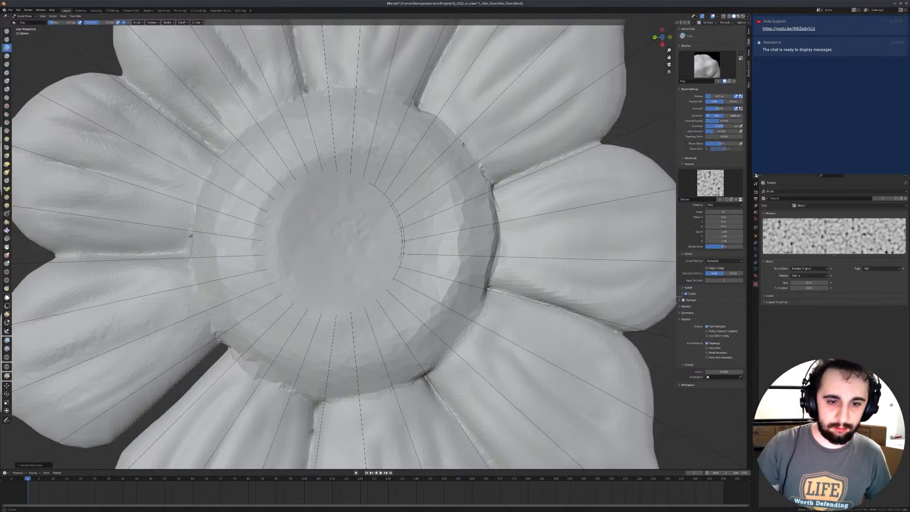
Step: Set the Dyntopo resolution to 250
left_click(726, 23)
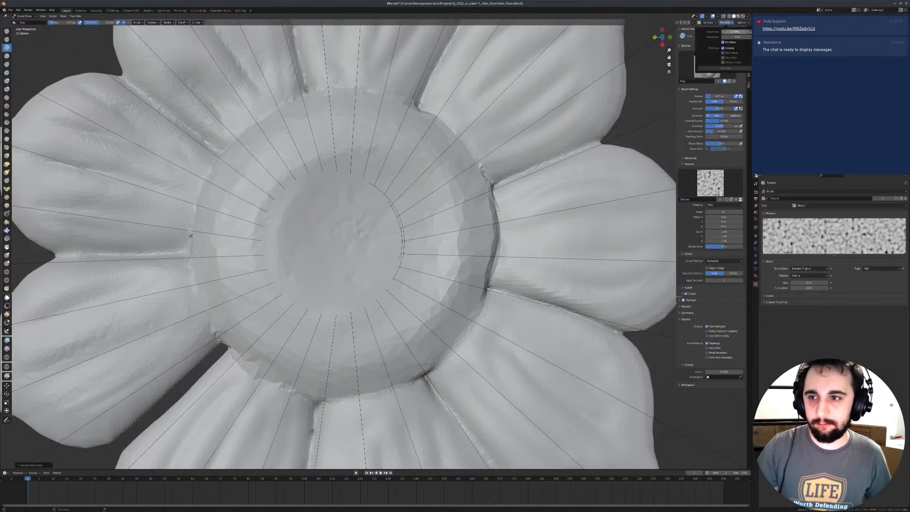
left_click(736, 32)
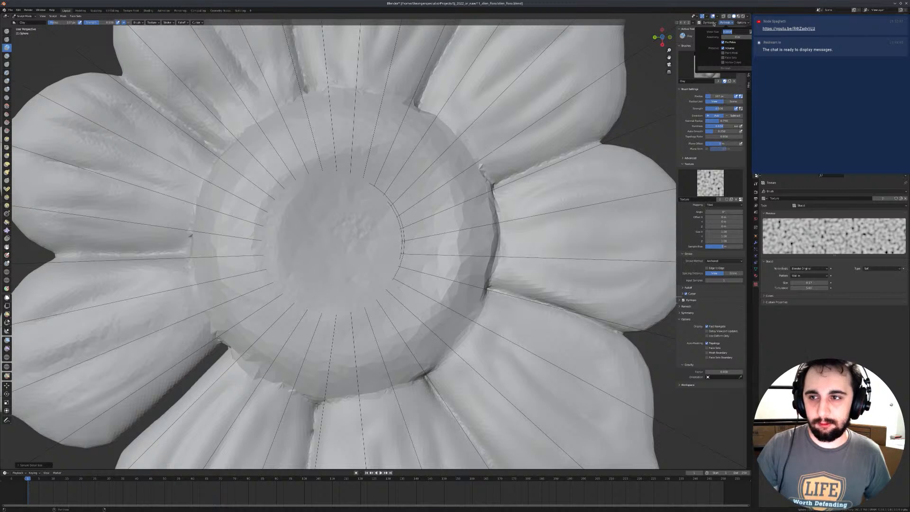
left_click(713, 23)
left_click(714, 32)
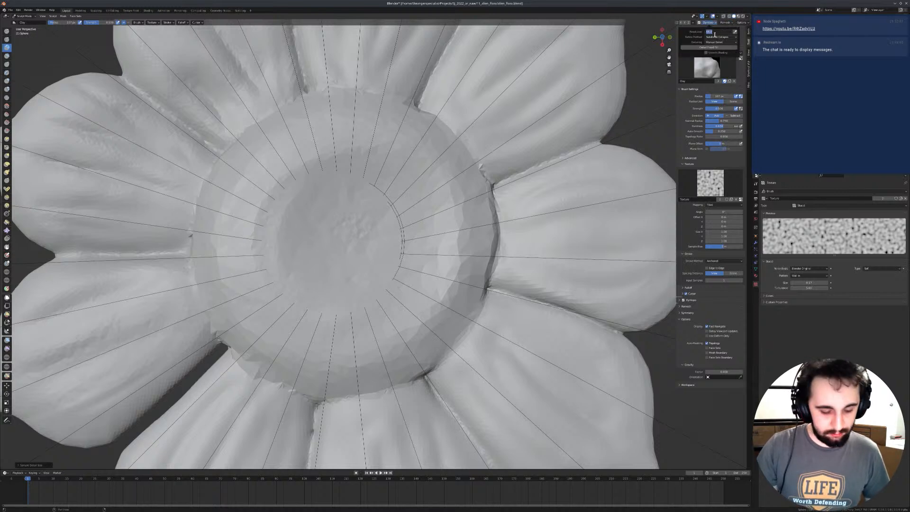
type("250")
key("Return")
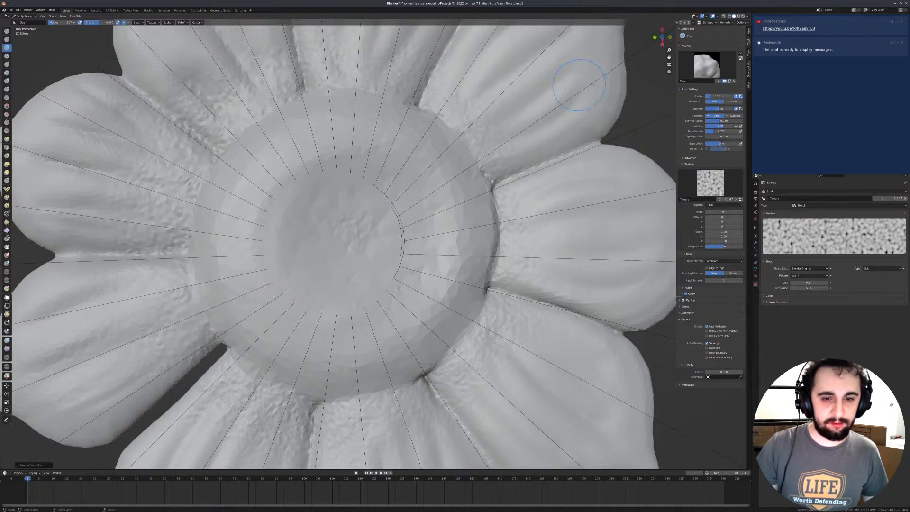
middle_click_drag(427, 173, 483, 147)
Step: Enter a different Dyntopo resolution and display the flower as a wireframe to check its mesh density
left_click(708, 23)
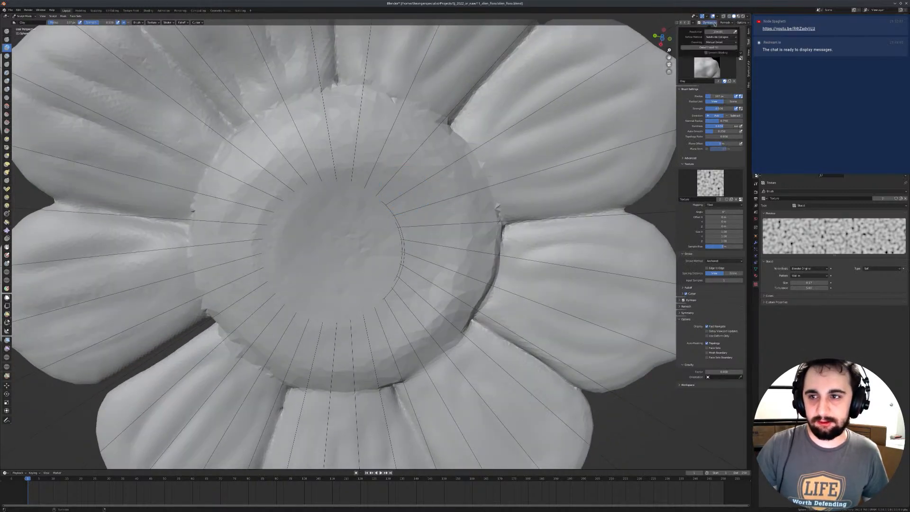
double_click(716, 31)
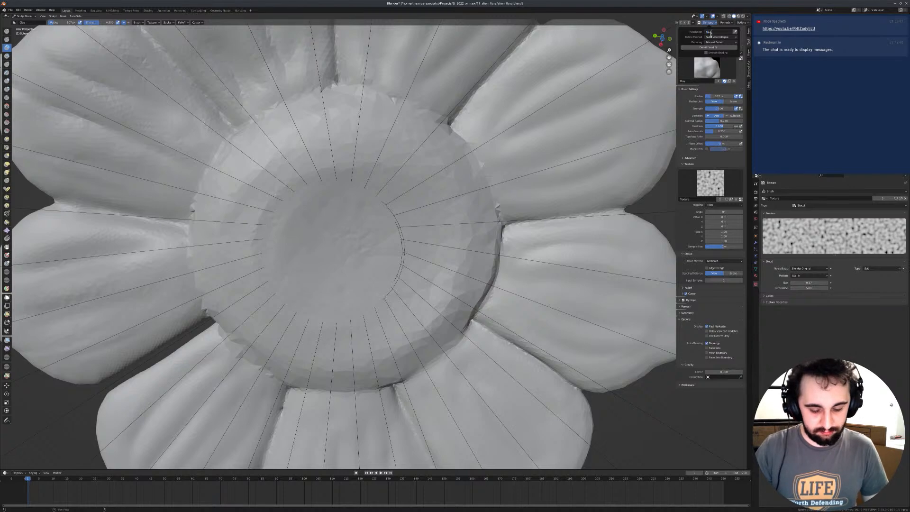
key("Return")
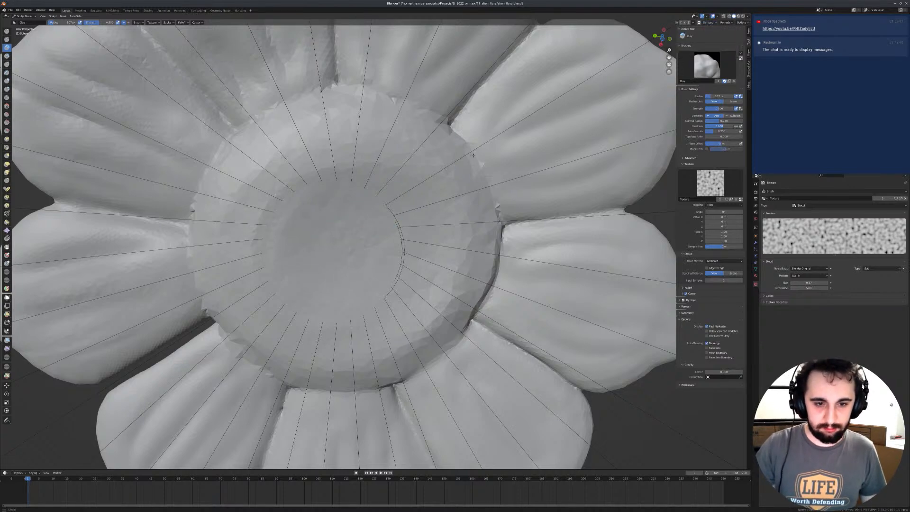
key("shift+z")
middle_click_drag(411, 165, 407, 201)
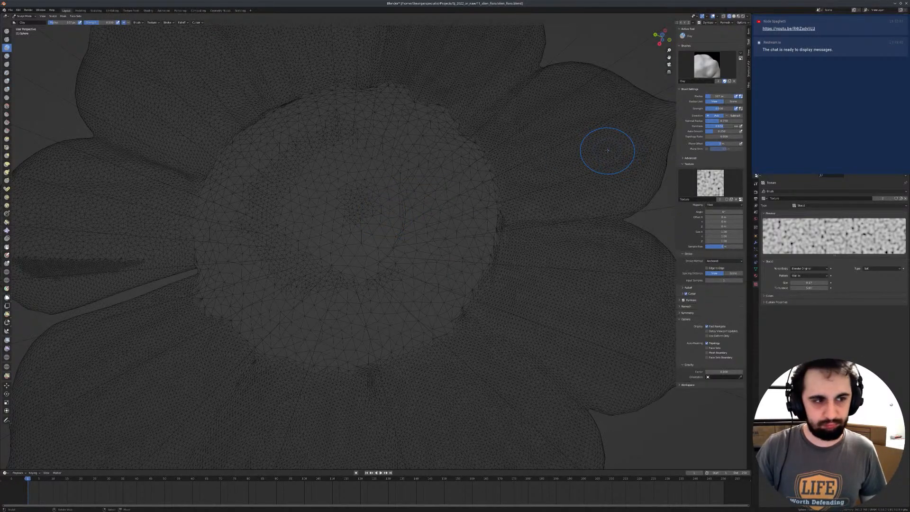
Step: Switch to the Blob brush with the Dots stroke method, try a stroke across the flower's centre and undo it
key("shift+space")
left_click(529, 147)
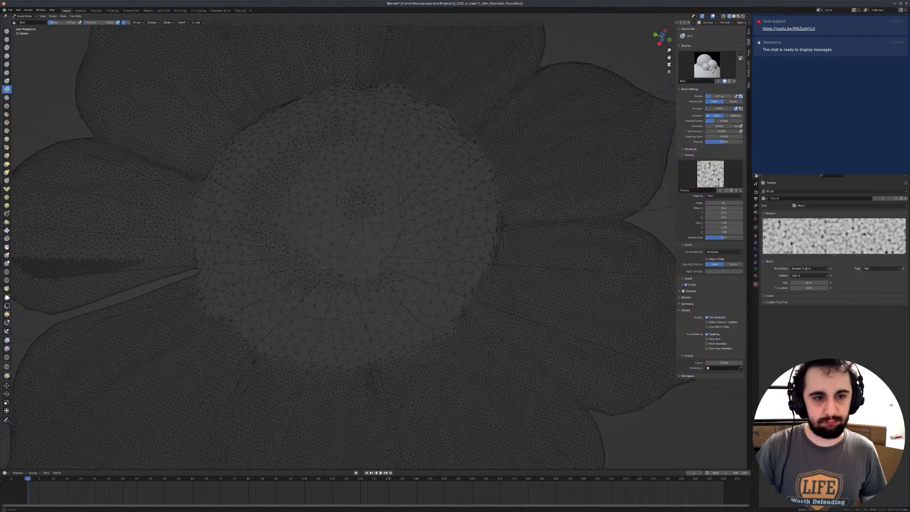
left_click(714, 252)
left_click(711, 257)
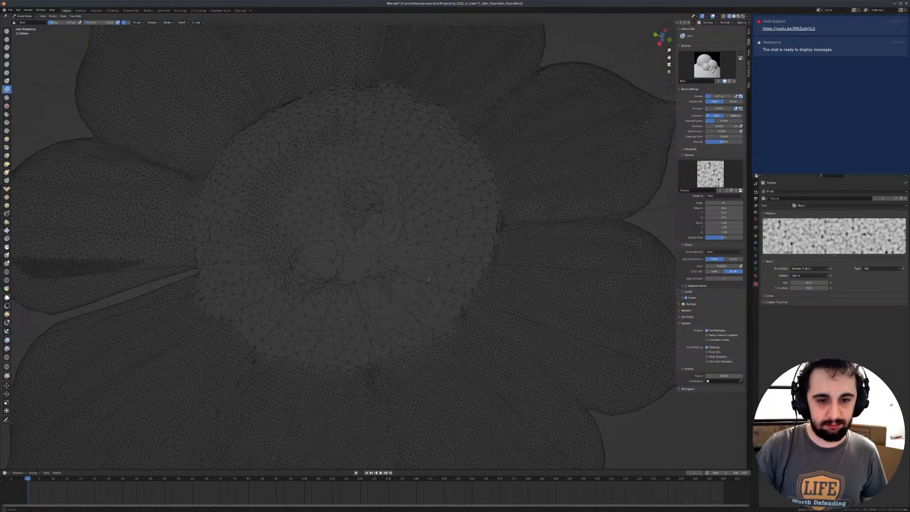
mouse_move(261, 365)
left_mouse_down()
mouse_move(301, 391)
mouse_move(450, 413)
mouse_move(617, 259)
left_mouse_up()
key("ctrl+z")
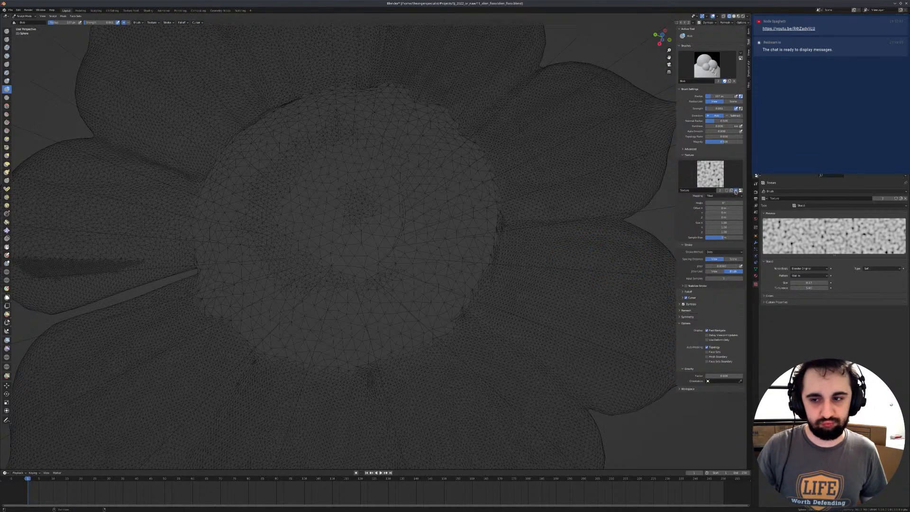
Step: Remove the texture from the Blob brush and try plain strokes on the flower in solid and wireframe display
left_click(735, 191)
mouse_move(583, 256)
left_mouse_down()
mouse_move(511, 372)
mouse_move(559, 312)
left_mouse_up()
left_click(590, 304)
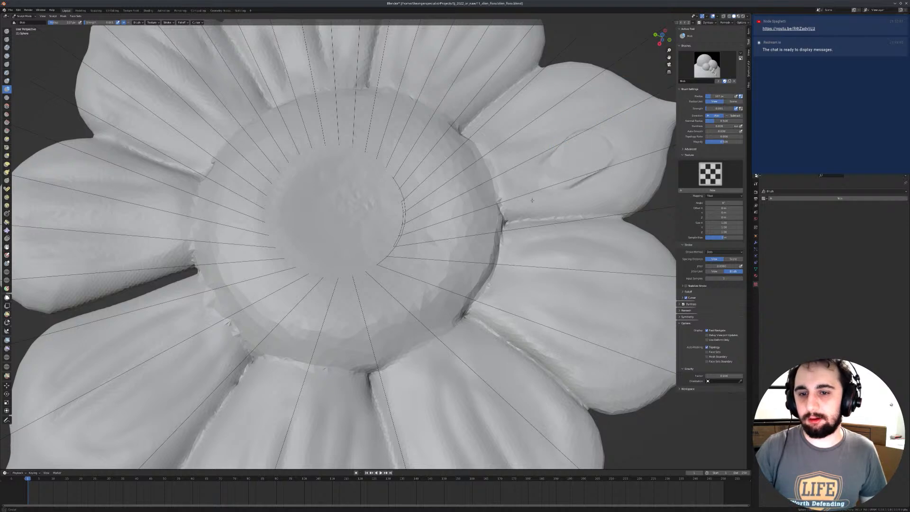
key("shift+z")
mouse_move(558, 193)
left_mouse_down()
mouse_move(567, 256)
mouse_move(488, 348)
left_mouse_up()
mouse_move(488, 348)
middle_mouse_down()
mouse_move(469, 223)
mouse_move(443, 258)
middle_mouse_up()
Step: Switch back to the Clay brush, try it on the flower's centre and set its stroke method to Dots
key("shift+space")
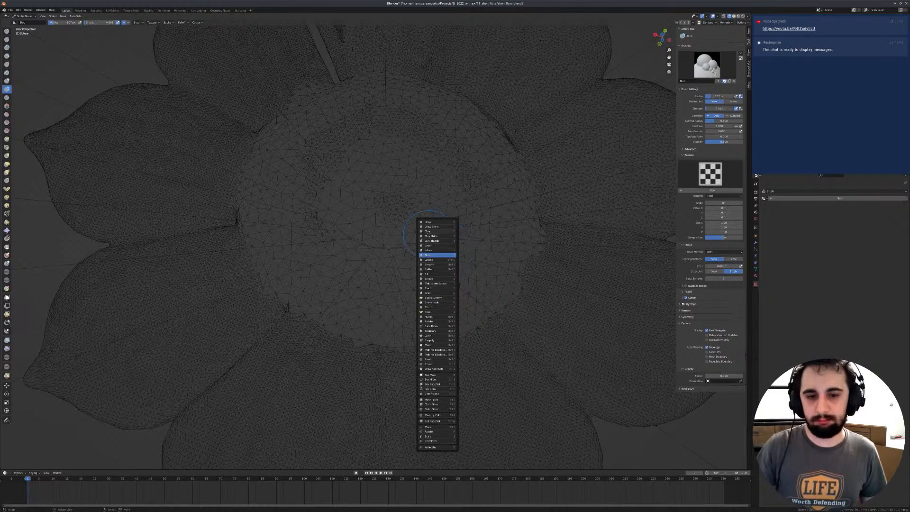
left_click(430, 231)
left_click_drag(424, 248, 439, 239)
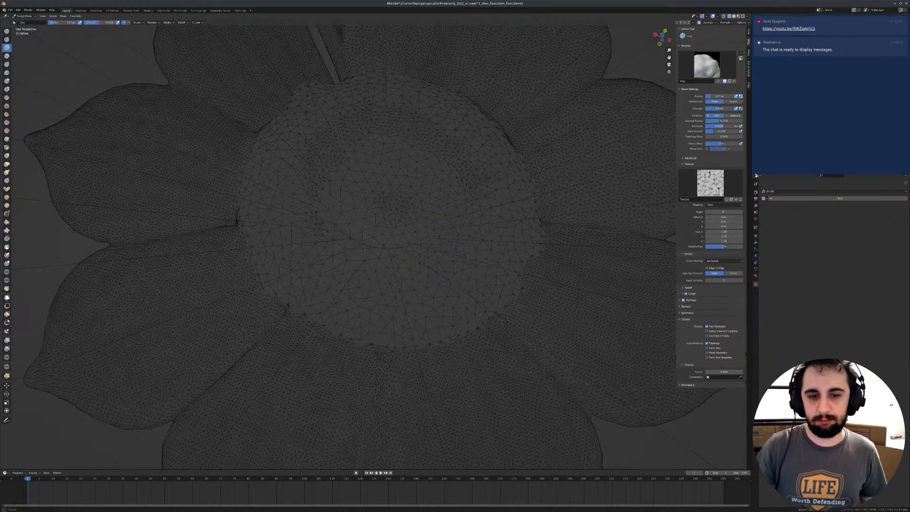
left_click(722, 261)
left_click(719, 267)
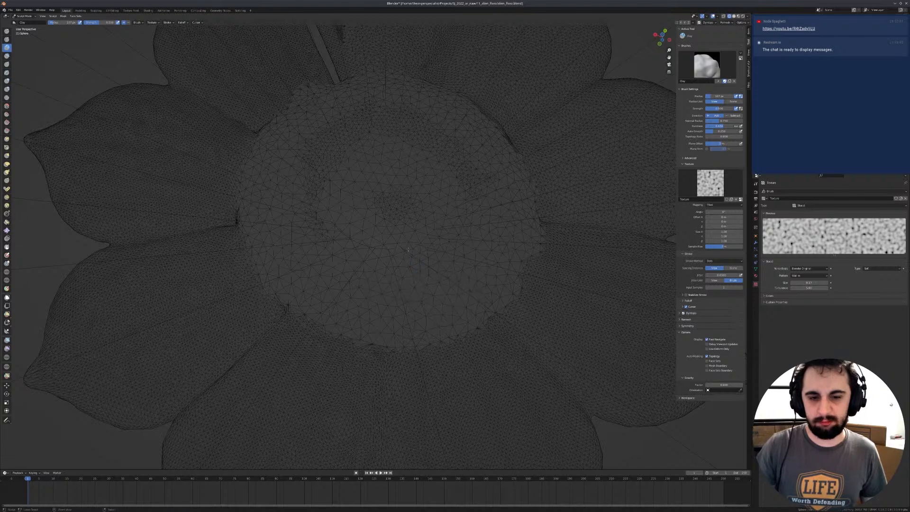
Step: Run Detail Flood Fill at the existing resolution and inspect the flower's mesh from the side and above
left_click(708, 23)
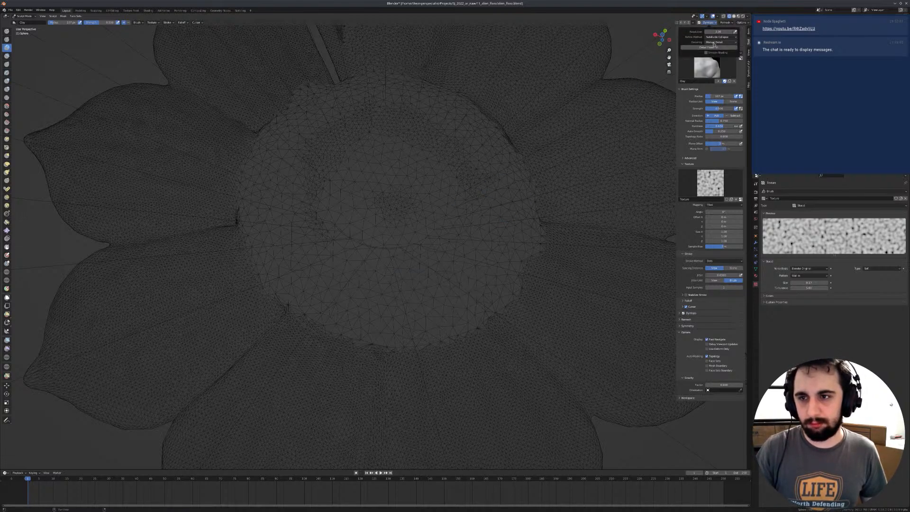
left_click(716, 47)
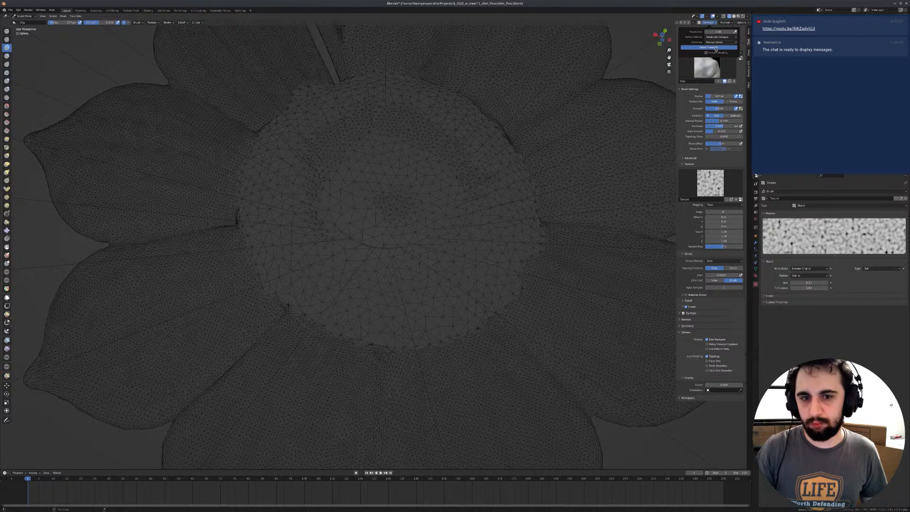
middle_click_drag(659, 125, 431, 147)
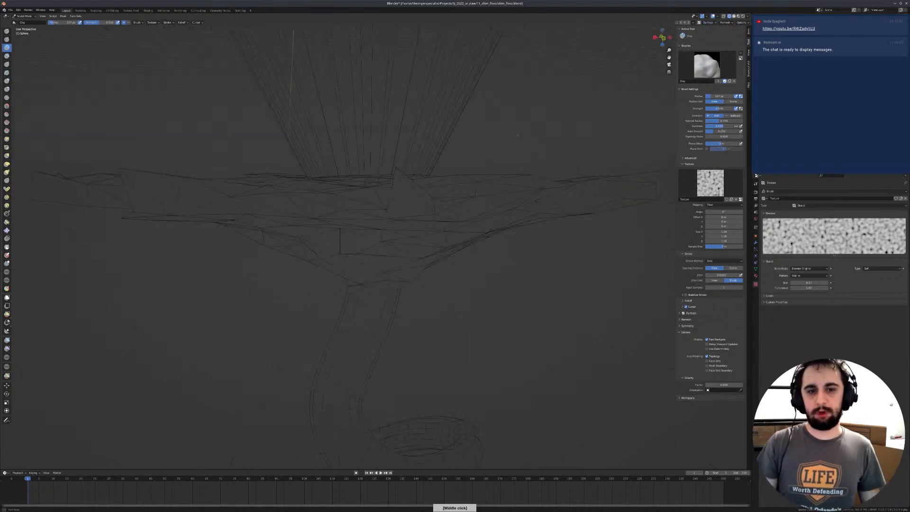
middle_click_drag(595, 93, 576, 135)
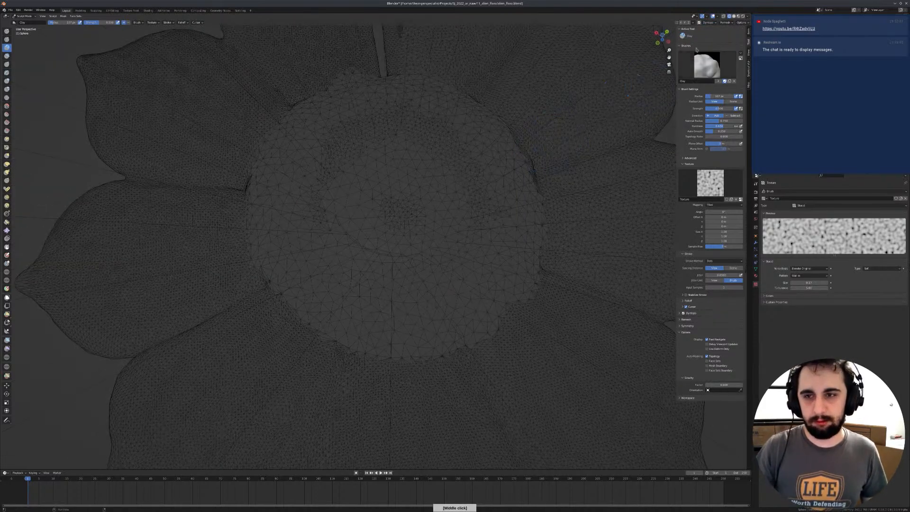
Step: Set the Dyntopo resolution to 120 and apply Detail Flood Fill to the whole flower
left_click(709, 23)
left_click(715, 31)
type("120")
key("Return")
left_click(710, 47)
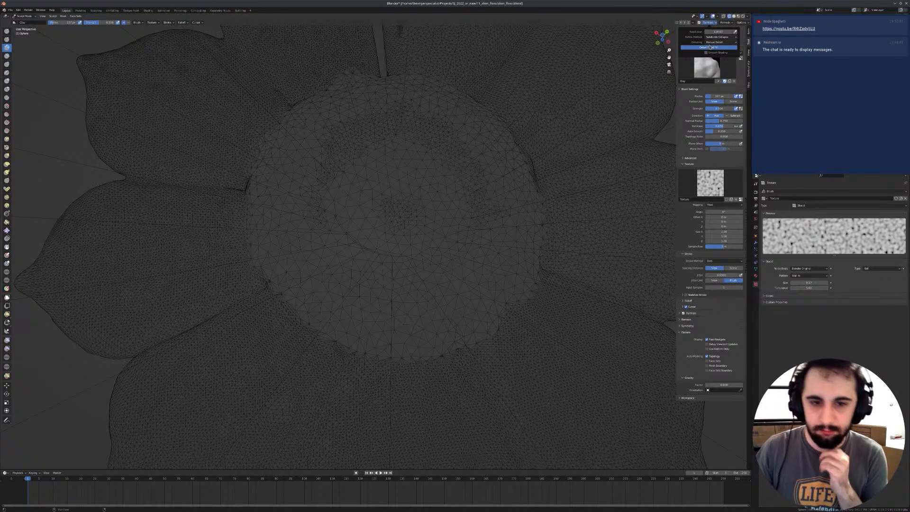
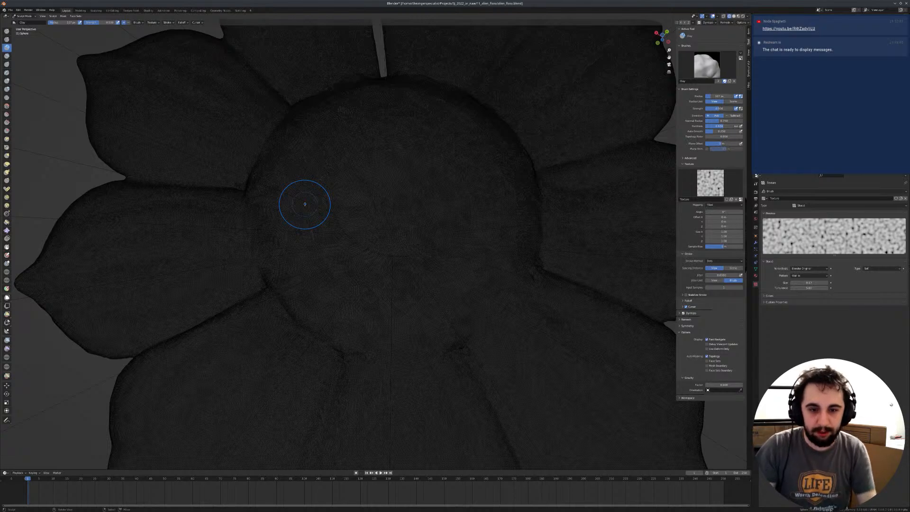
Step: Switch the flower from Sculpt Mode to Object Mode
key("ctrl+Tab")
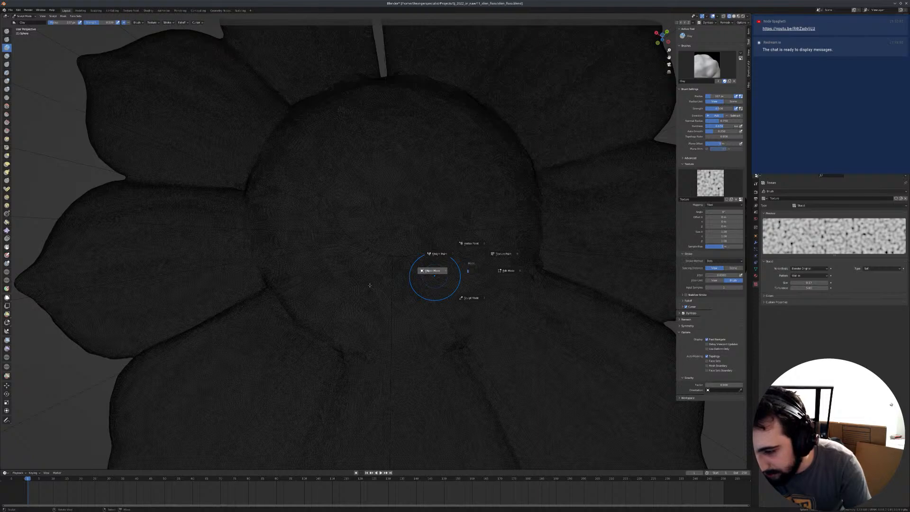
left_click(508, 43)
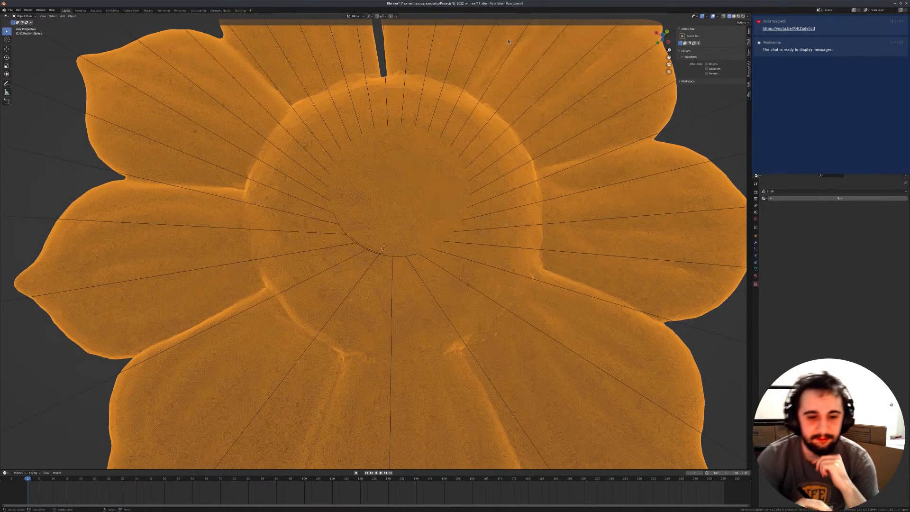
Step: Show the flower in solid shading and step back to an earlier sculpting state through the undo history
mouse_move(360, 197)
middle_mouse_down()
mouse_move(394, 155)
mouse_move(366, 249)
mouse_move(367, 279)
mouse_move(364, 204)
mouse_move(359, 251)
middle_mouse_up()
key("z")
key("F3")
type("undo")
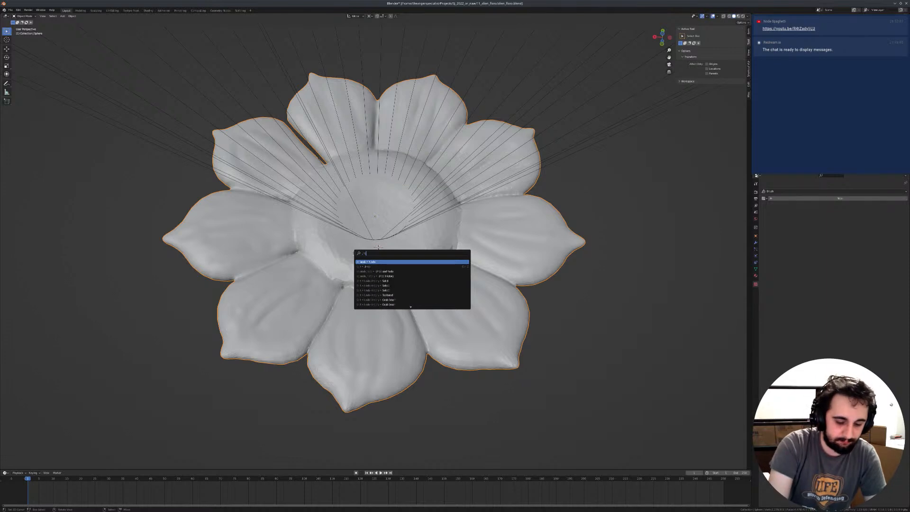
key("Down")
key("Down")
key("Return")
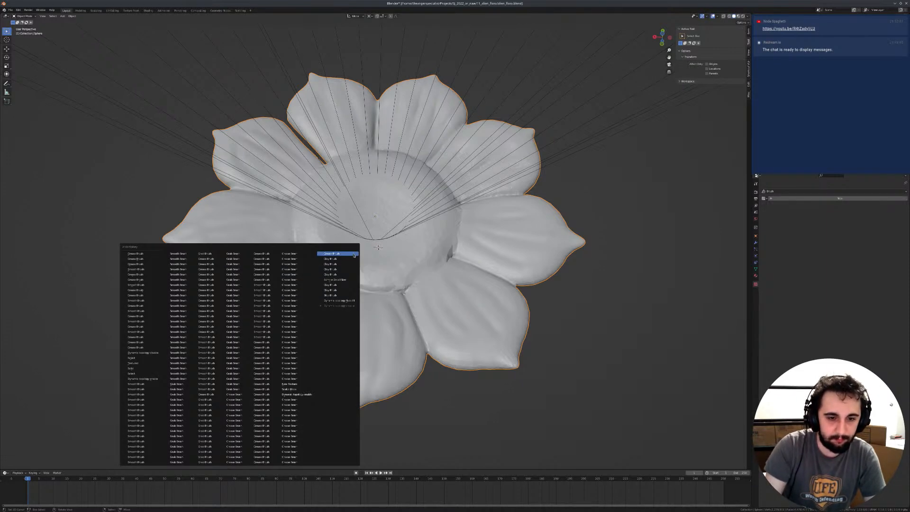
key("F3")
key("Return")
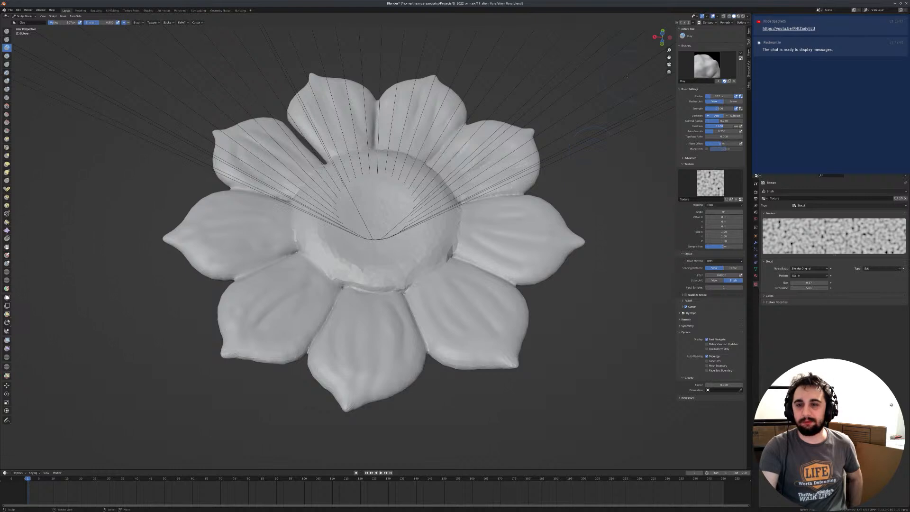
Step: Set the Dyntopo resolution to 48 and apply Detail Flood Fill to the flower
left_click(707, 22)
left_click(720, 32)
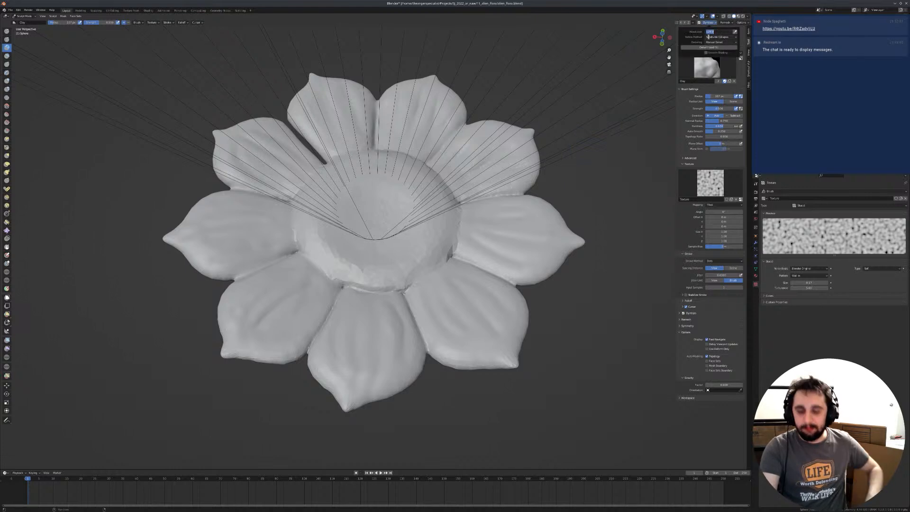
type("48")
key("Return")
left_click(711, 47)
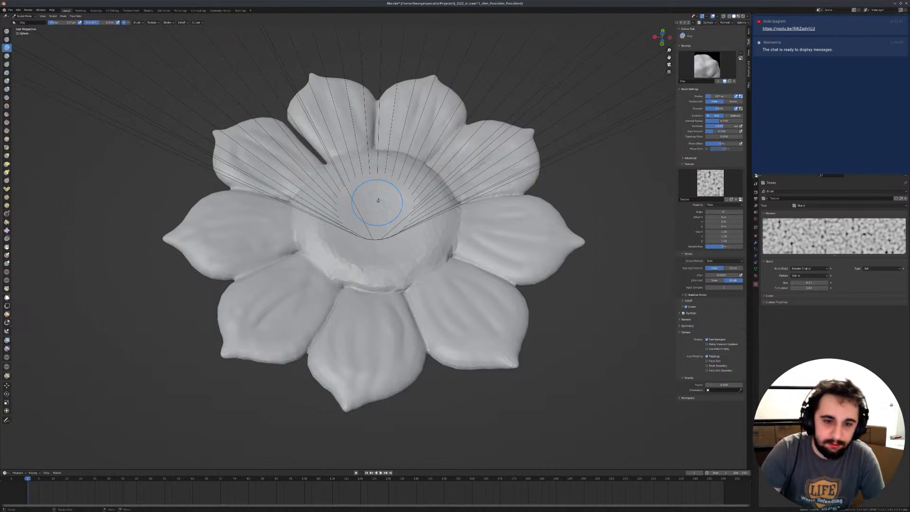
Step: Examine the mesh density around the flower's centre in wireframe and solid shading
middle_click_drag(325, 189, 387, 235)
key("z")
left_click(350, 235)
middle_click_drag(287, 254, 309, 274)
key("shift+z")
scroll(367, 223, "up", 3)
middle_click_drag(367, 224, 375, 221)
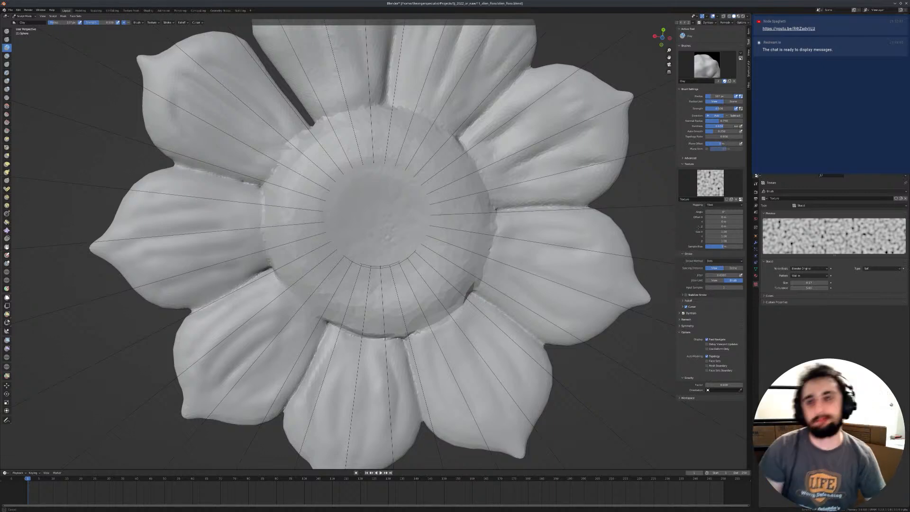
middle_click(449, 254)
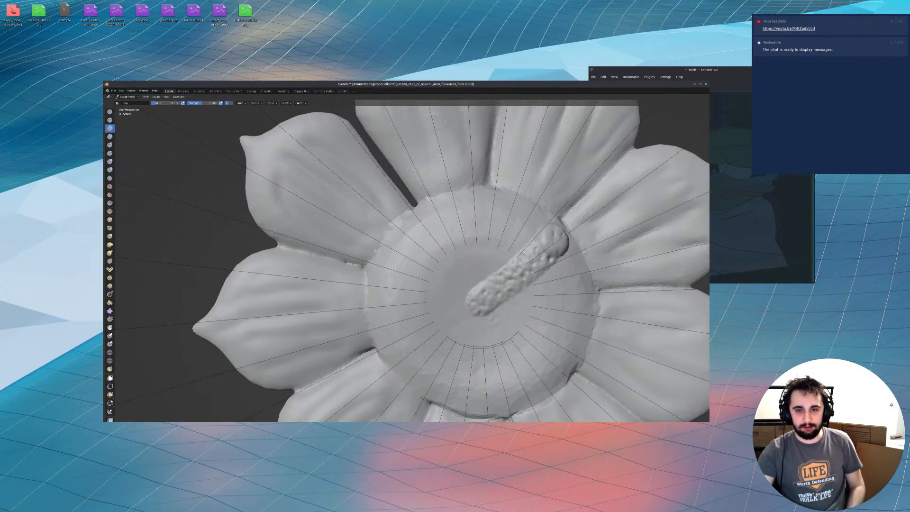
Step: Force-quit the frozen Blender window by running xkill in the terminal
double_click(511, 86)
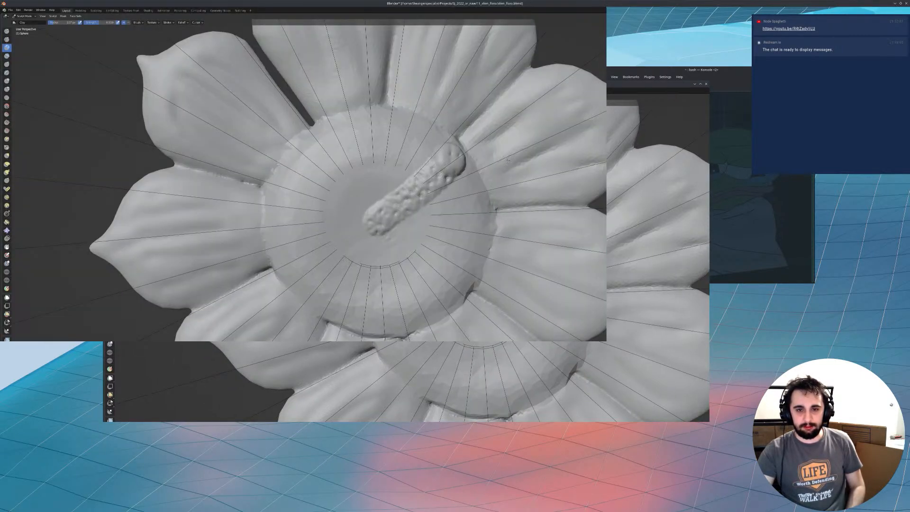
double_click(467, 3)
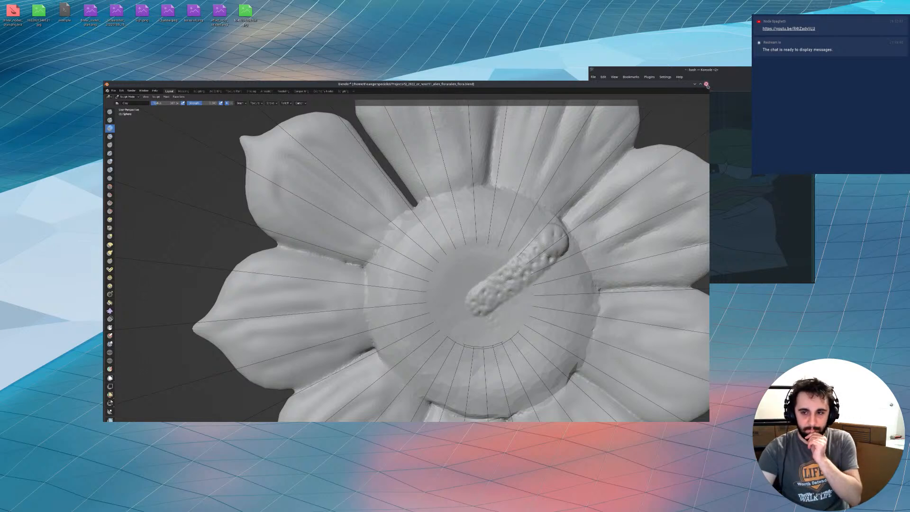
type("xkill")
key("Return")
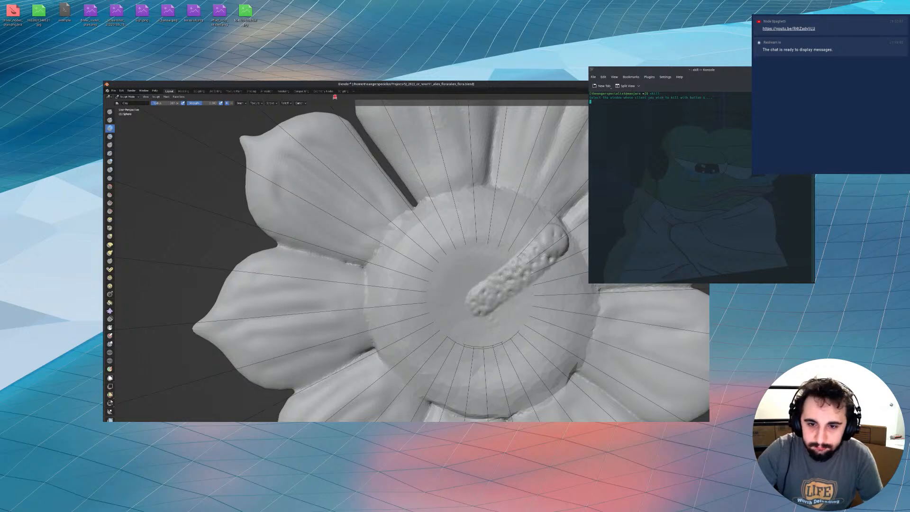
left_click(334, 96)
Step: Clear the terminal and relaunch Blender with the blender command
type("clear")
key("Return")
type("blender")
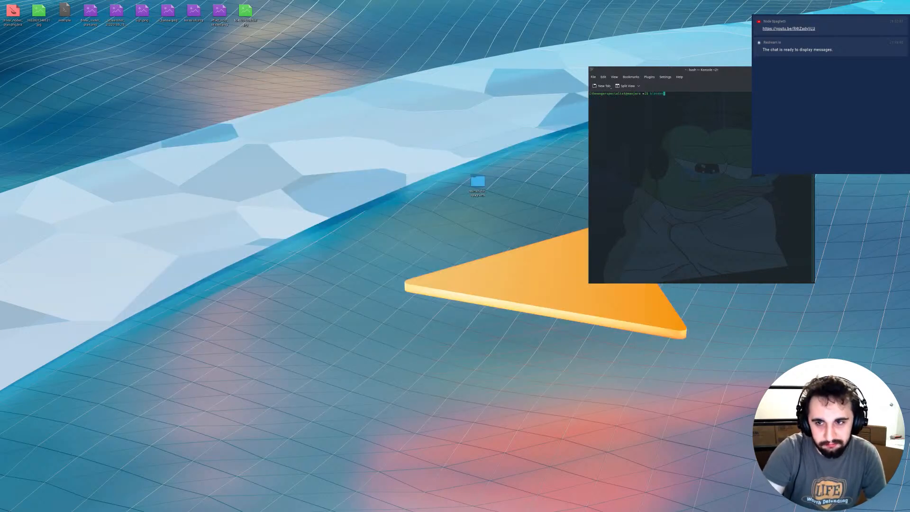
key("Return")
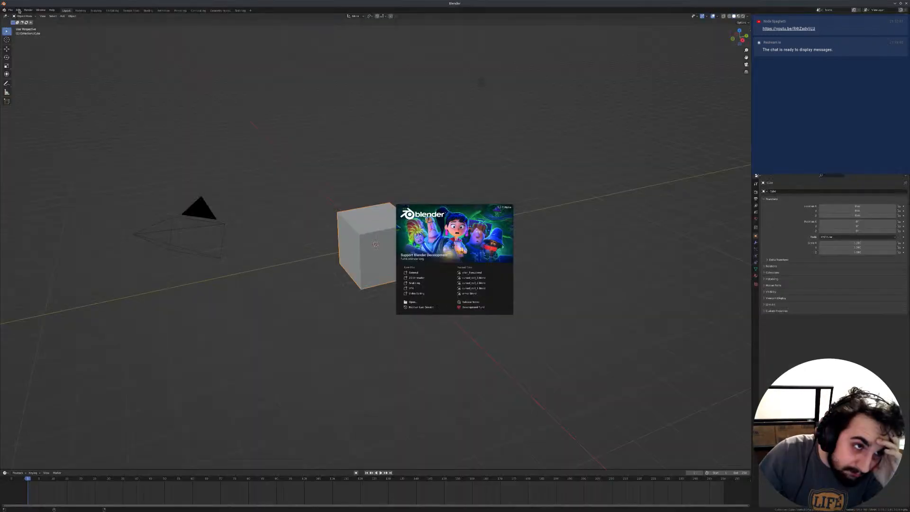
Step: Recover the flower scene from its auto-saved file
left_click(13, 11)
left_click(12, 10)
left_click(19, 10)
left_click(13, 10)
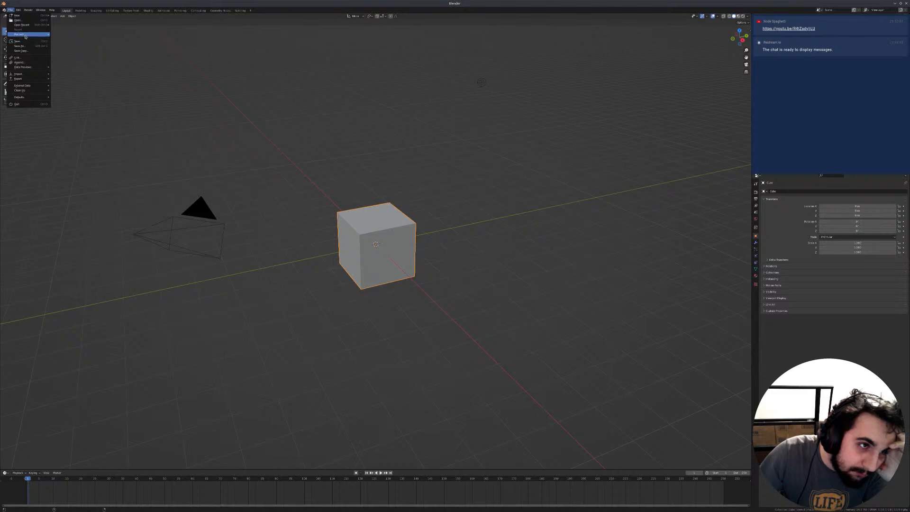
left_click(74, 41)
double_click(399, 183)
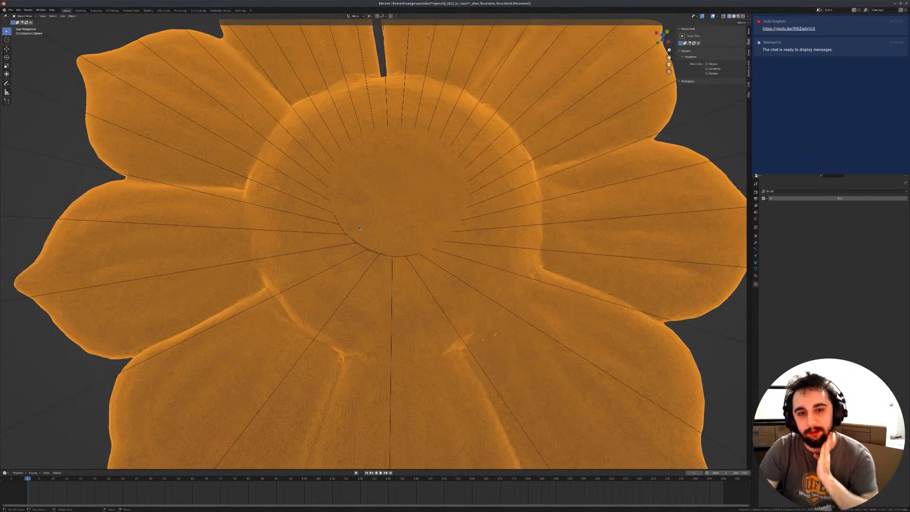
Step: Check the recovered flower's dense wireframe up close and switch the object to Sculpt Mode
middle_click_drag(359, 229, 481, 195)
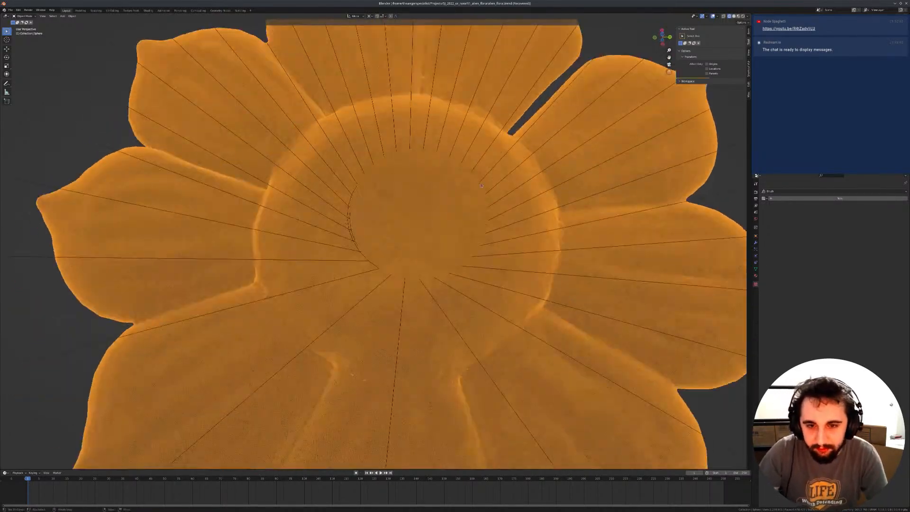
scroll(482, 194, "up", 5)
scroll(481, 194, "up", 6)
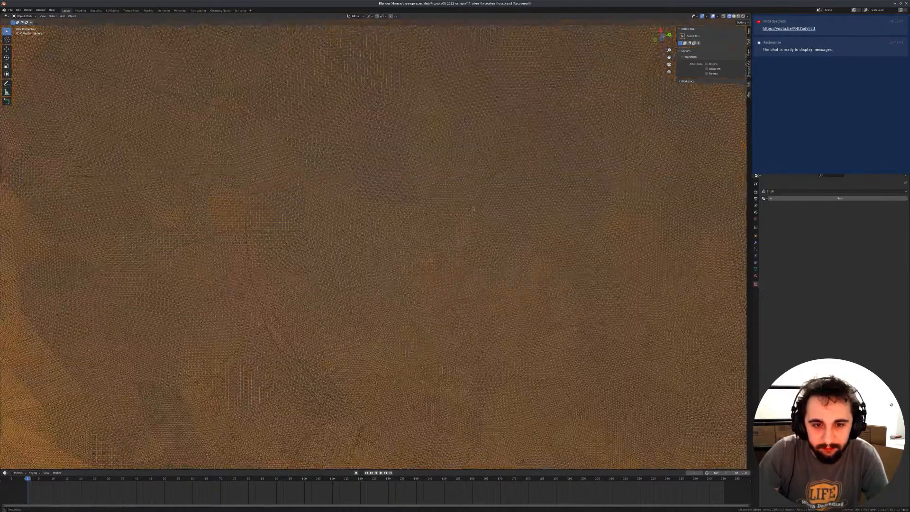
scroll(473, 199, "down", 10)
key("ctrl+Tab")
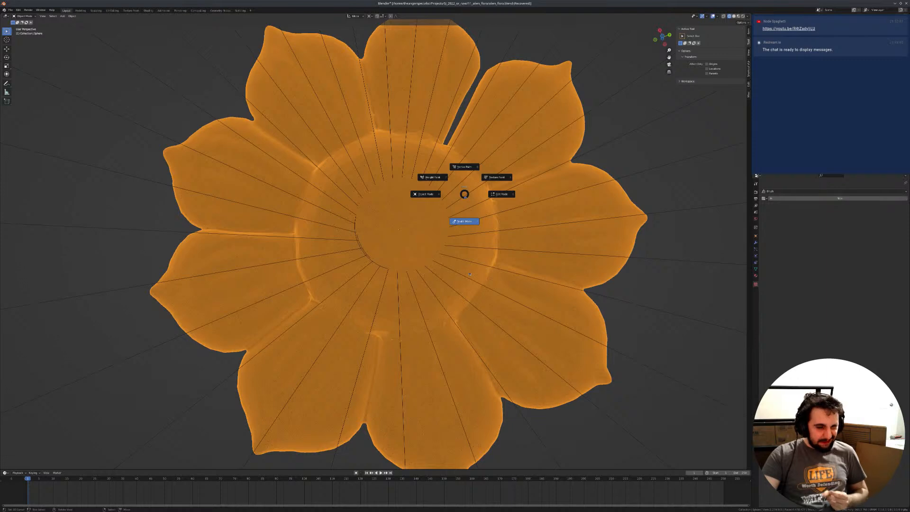
left_click(464, 263)
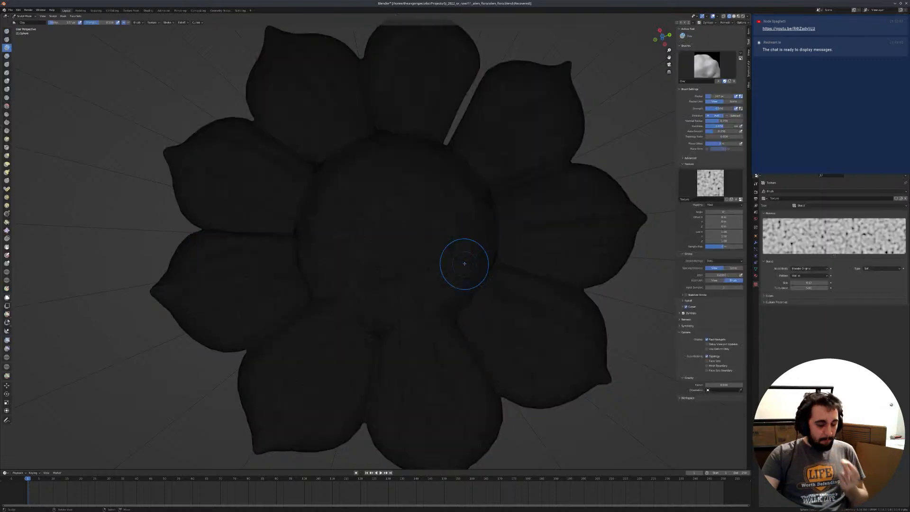
Step: Set the Dyntopo resolution to 48 and run Detail Flood Fill on the recovered flower mesh
left_click(708, 22)
left_click(724, 32)
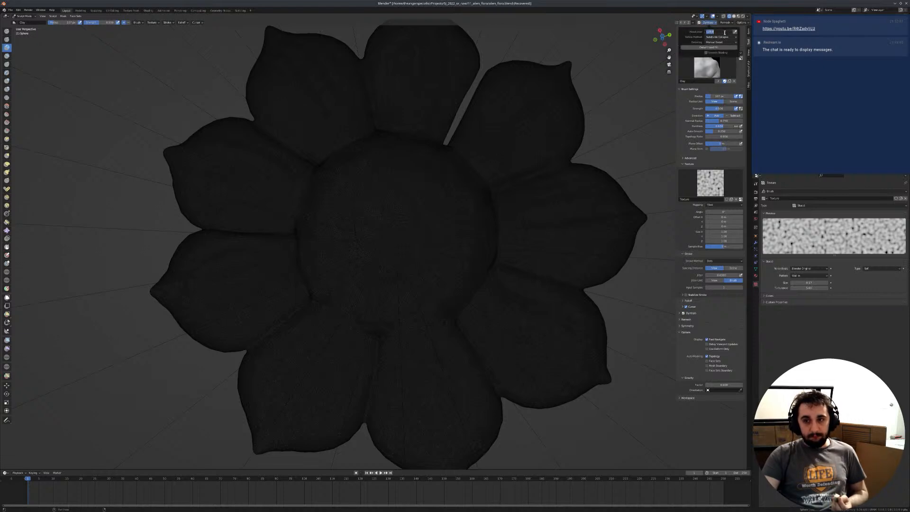
type("48")
key("Return")
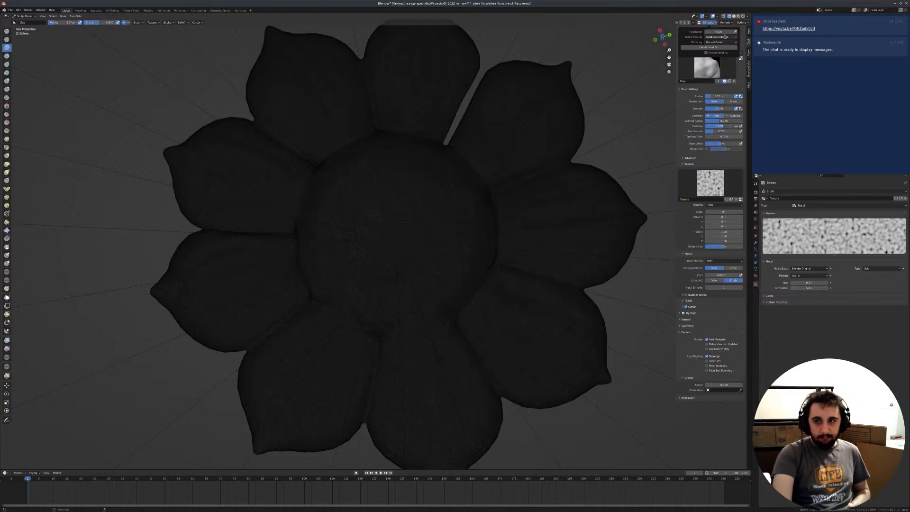
mouse_move(725, 22)
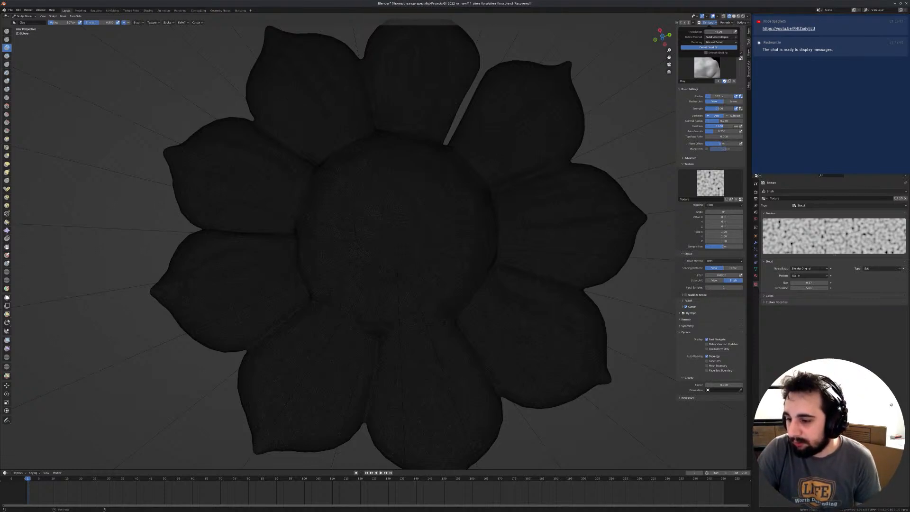
left_click(709, 47)
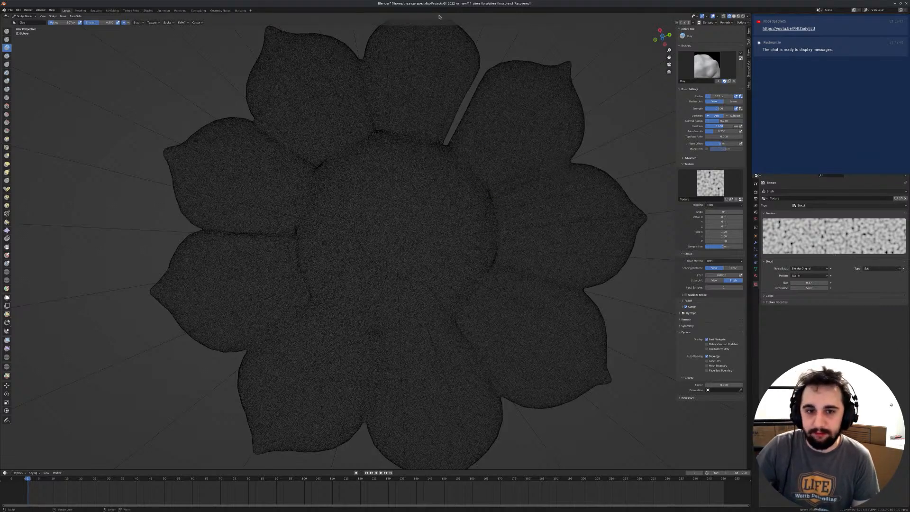
Step: Switch the flood-filled flower from wireframe to solid shading
scroll(403, 213, "down", 2)
middle_click_drag(402, 213, 394, 194)
key("z")
left_click(400, 241)
key("z")
mouse_move(395, 239)
middle_mouse_down()
mouse_move(393, 269)
mouse_move(379, 251)
mouse_move(384, 235)
middle_mouse_up()
left_click(394, 272)
key("z")
left_click(398, 252)
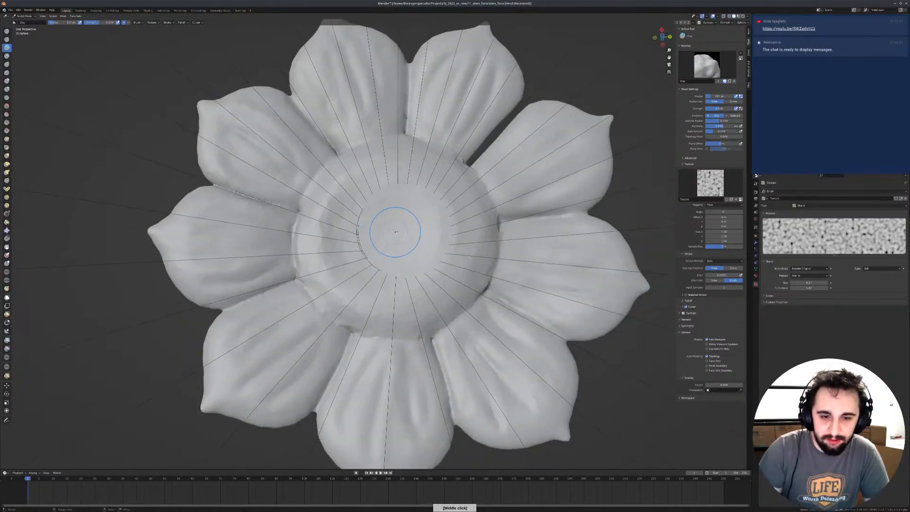
scroll(396, 228, "up", 2)
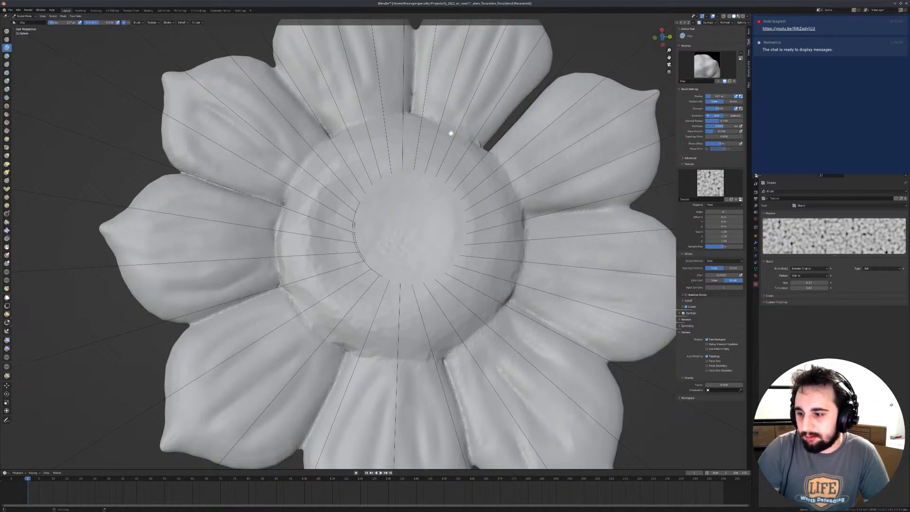
Step: Turn off dynamic topology for the flower, keeping solid viewport shading
key("ctrl+d")
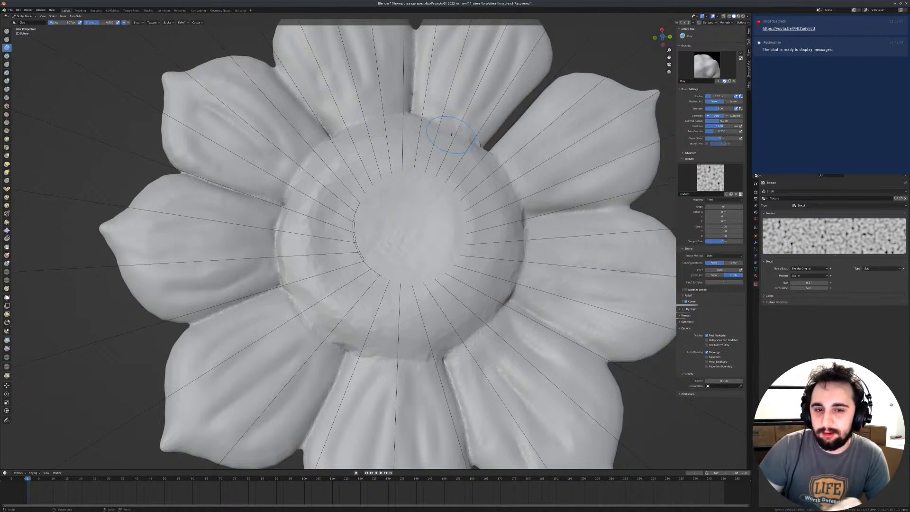
mouse_move(417, 188)
middle_mouse_down()
mouse_move(416, 203)
mouse_move(363, 177)
mouse_move(367, 213)
mouse_move(417, 224)
mouse_move(419, 205)
middle_mouse_up()
key("z")
left_click(418, 205)
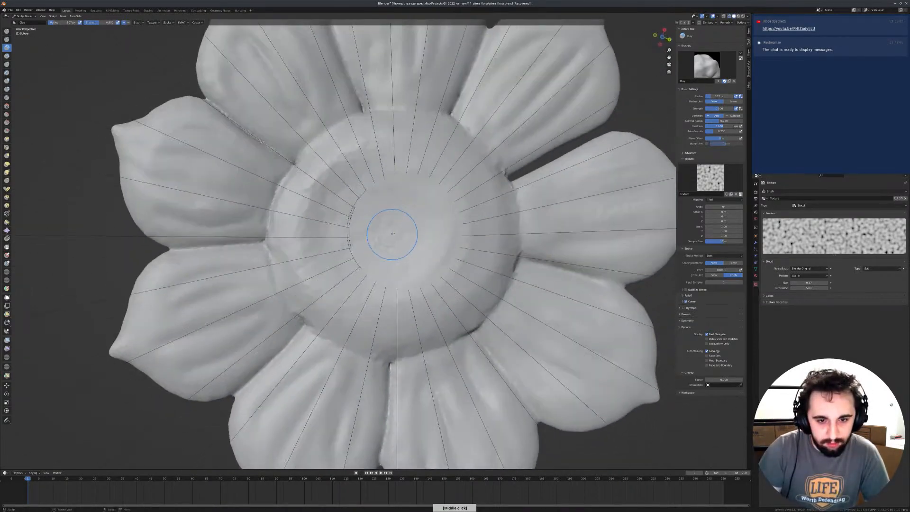
Step: Try a textured Clay stroke across the flower's centre
mouse_move(388, 237)
left_mouse_down()
mouse_move(473, 201)
mouse_move(436, 224)
left_mouse_up()
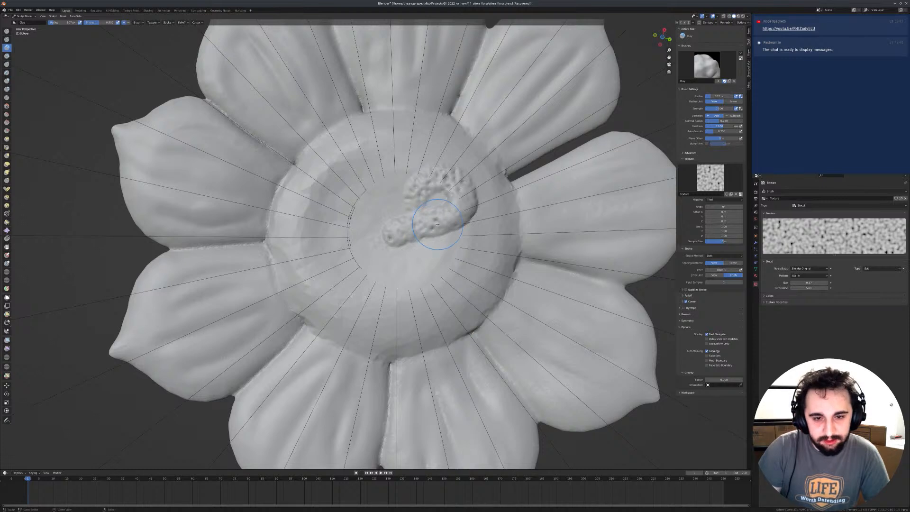
key("ctrl+z")
key("ctrl+z")
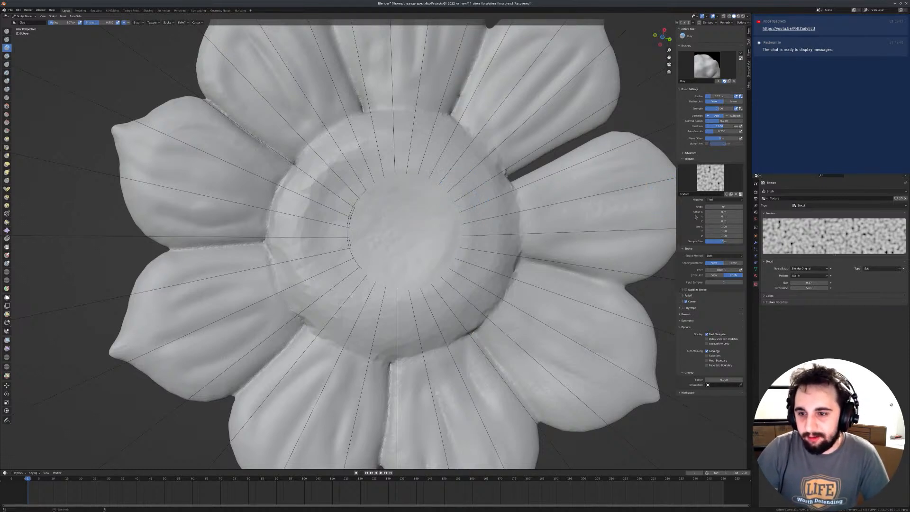
Step: Set the Clay brush's stroke method to Anchored
left_click(714, 200)
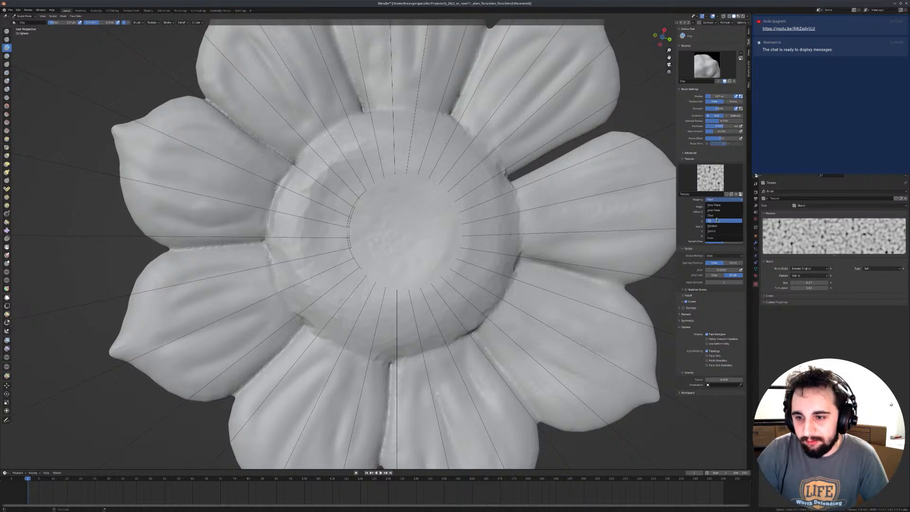
left_click(715, 255)
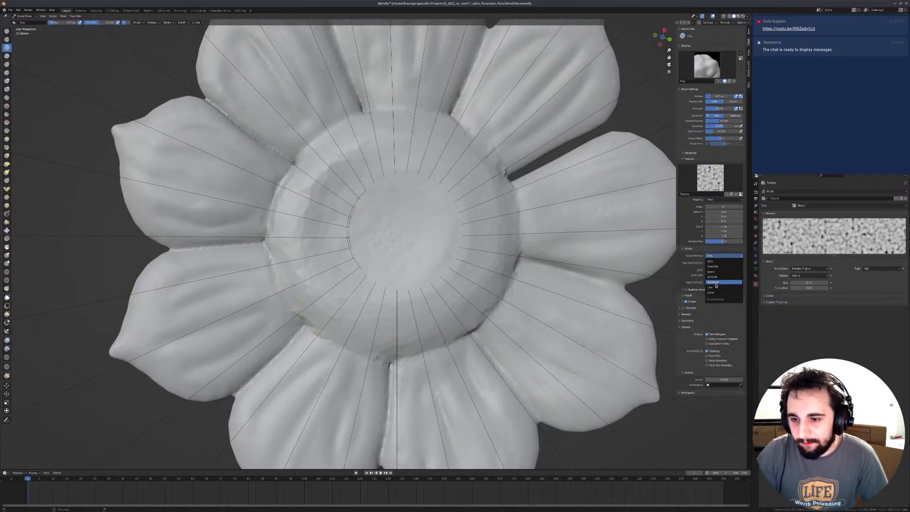
left_click(713, 282)
Step: Stamp the brush texture over the flower's central disc with anchored strokes and undo the last stamp
left_click_drag(396, 236, 448, 237)
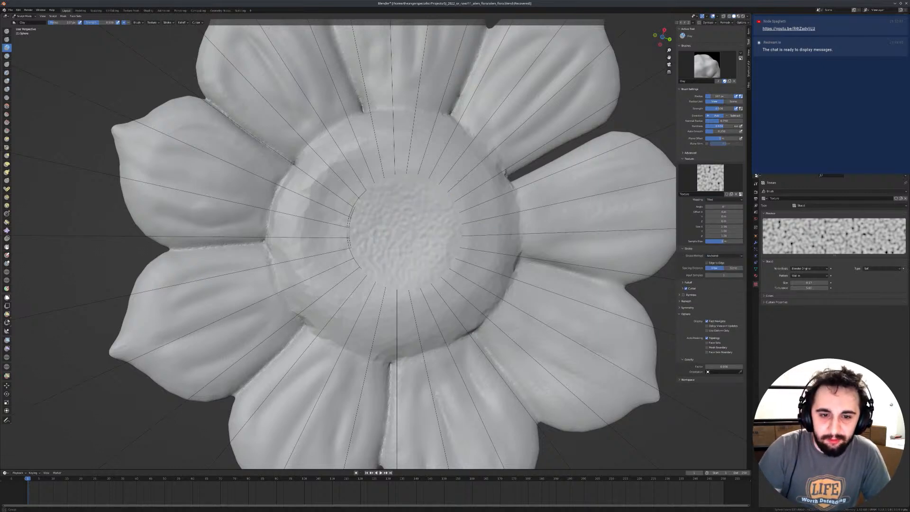
mouse_move(454, 188)
middle_mouse_down()
mouse_move(389, 237)
mouse_move(403, 242)
middle_mouse_up()
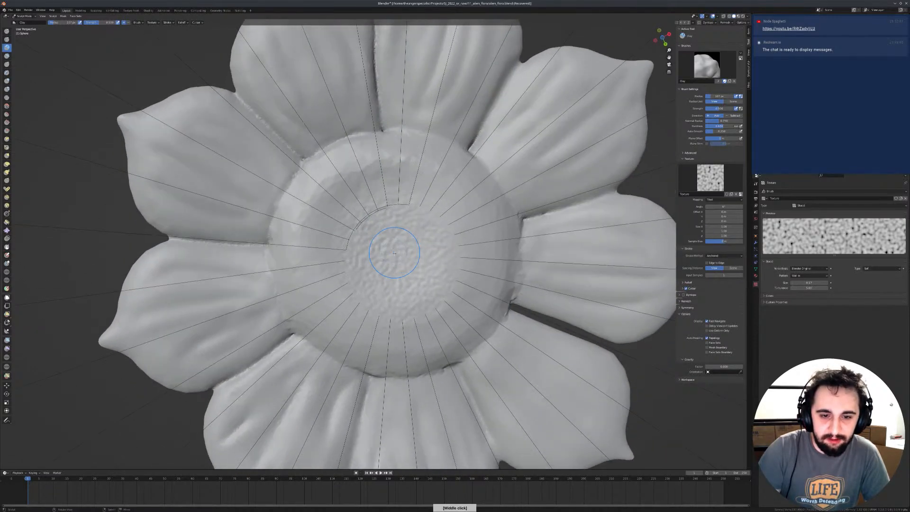
left_click_drag(406, 239, 436, 167)
left_click_drag(432, 170, 433, 172)
key("ctrl+z")
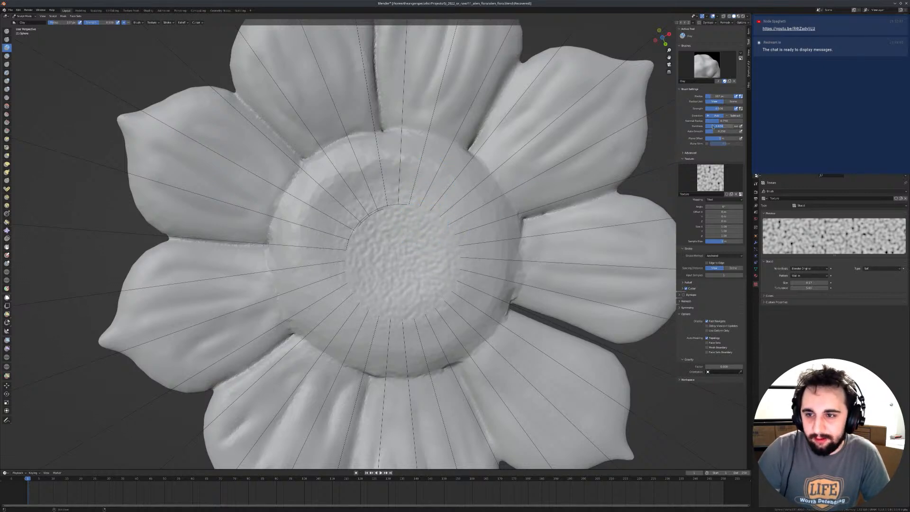
Step: Increase the Clay brush strength and stamp larger, more pronounced texture patches from the centre of the flower outwards
key("shift+f")
left_click(489, 204)
left_click_drag(396, 251, 444, 167)
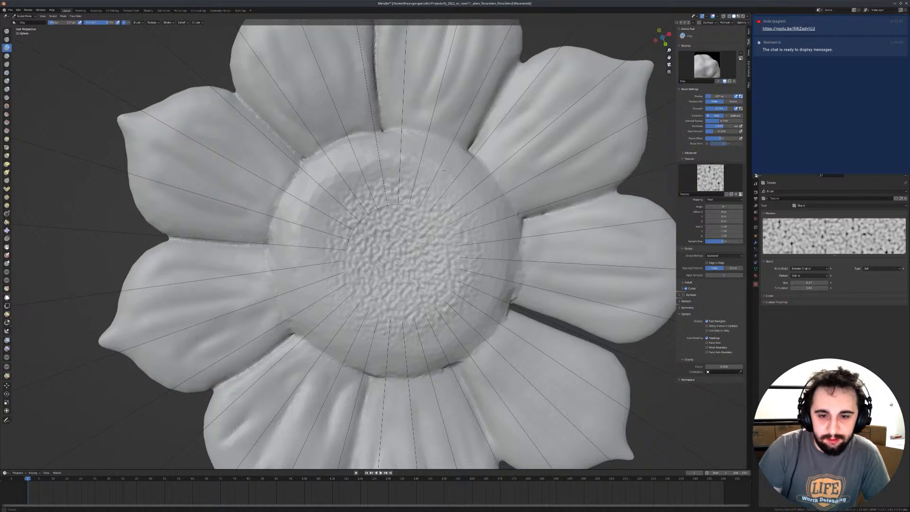
left_click_drag(396, 246, 433, 179)
middle_click_drag(397, 203, 395, 213)
left_click_drag(428, 175, 437, 165)
middle_click_drag(441, 218, 569, 237)
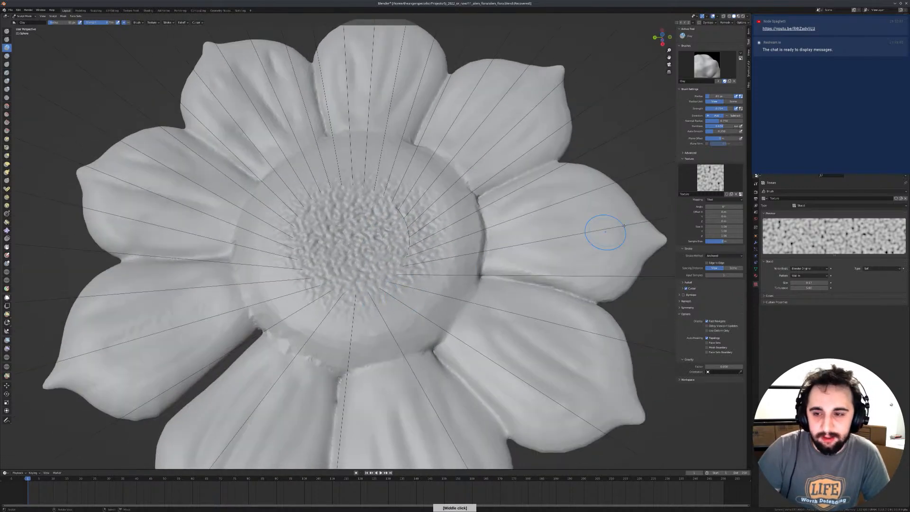
Step: Switch to the Blob brush, set its stroke method to Anchored and adjust its radius
key("shift+f")
left_click(472, 253)
key("shift+space")
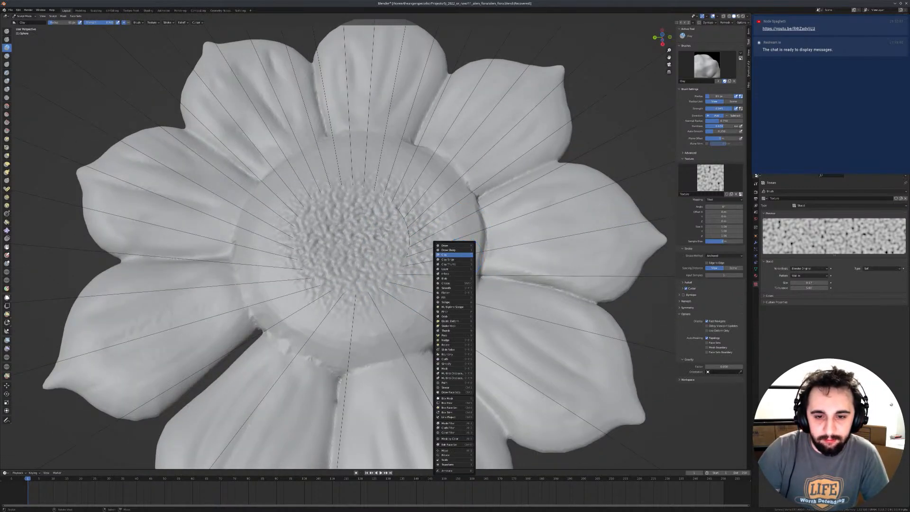
left_click(447, 278)
left_click(715, 246)
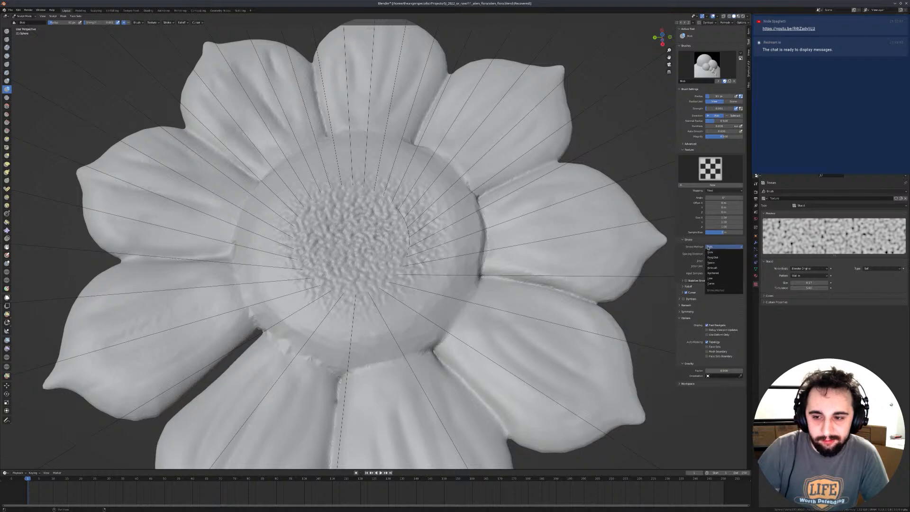
left_click(713, 276)
key("f")
left_click(412, 291)
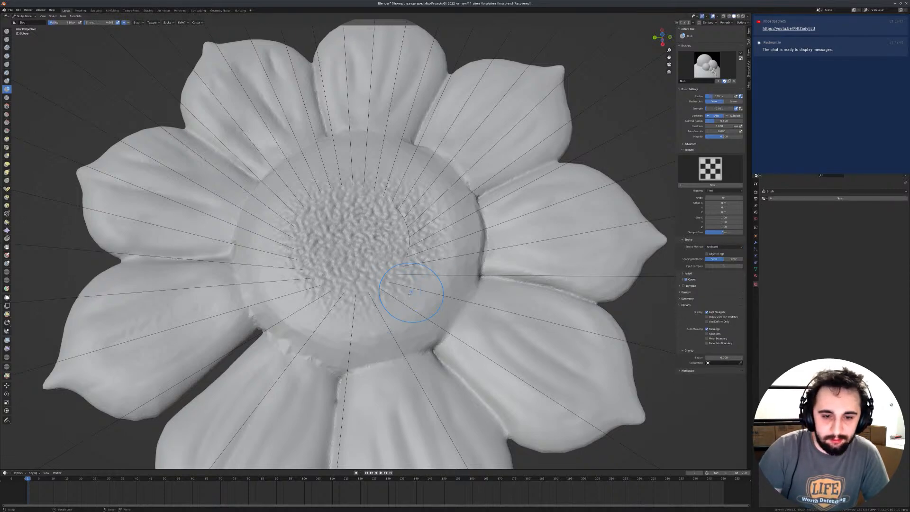
Step: Assign the bumpy texture to the Blob brush, try an anchored stamp on the flower's central disc and undo it
mouse_move(524, 248)
middle_mouse_down()
mouse_move(518, 254)
mouse_move(523, 247)
middle_mouse_up()
left_click(710, 168)
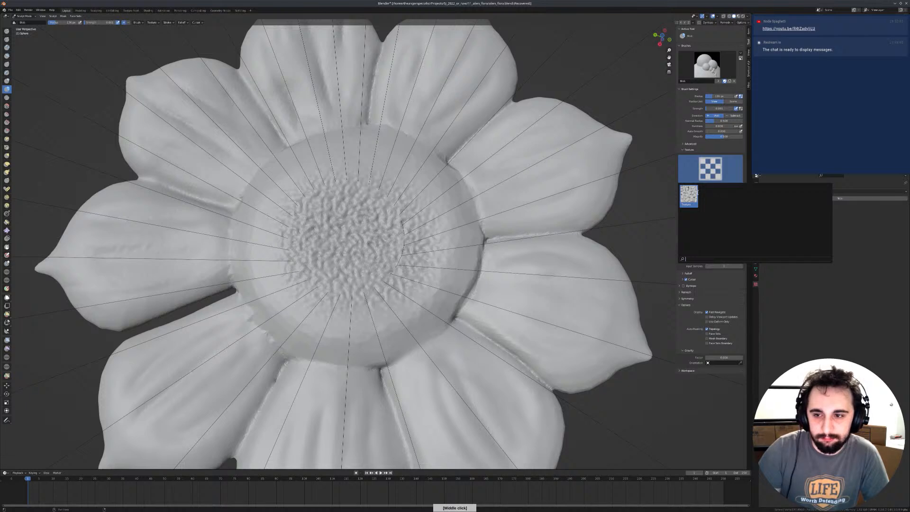
left_click(692, 195)
mouse_move(379, 326)
left_mouse_down()
mouse_move(360, 303)
mouse_move(435, 261)
mouse_move(471, 214)
left_mouse_up()
middle_click_drag(436, 256, 457, 219)
key("ctrl+z")
left_click(705, 66)
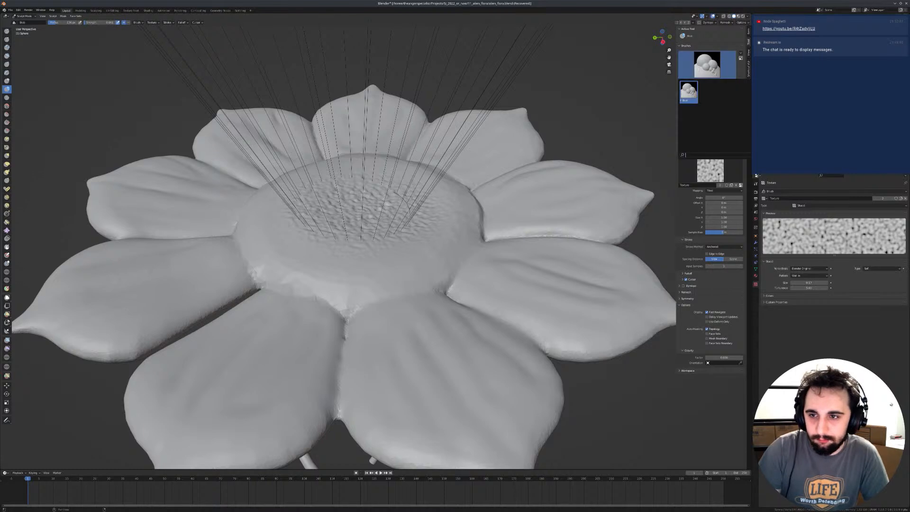
Step: Switch to the Clay Strips brush, assign the bumpy texture, change its mapping and set the stroke method to Anchored
key("shift+space")
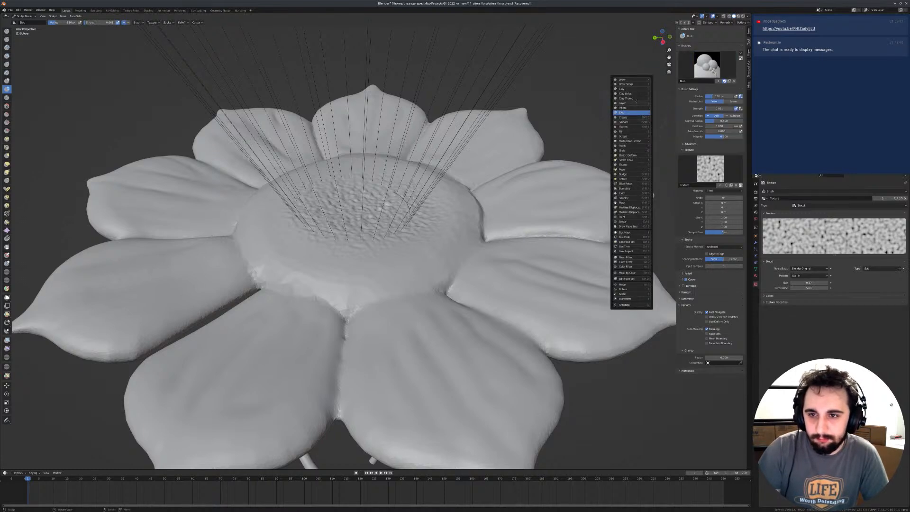
left_click(626, 93)
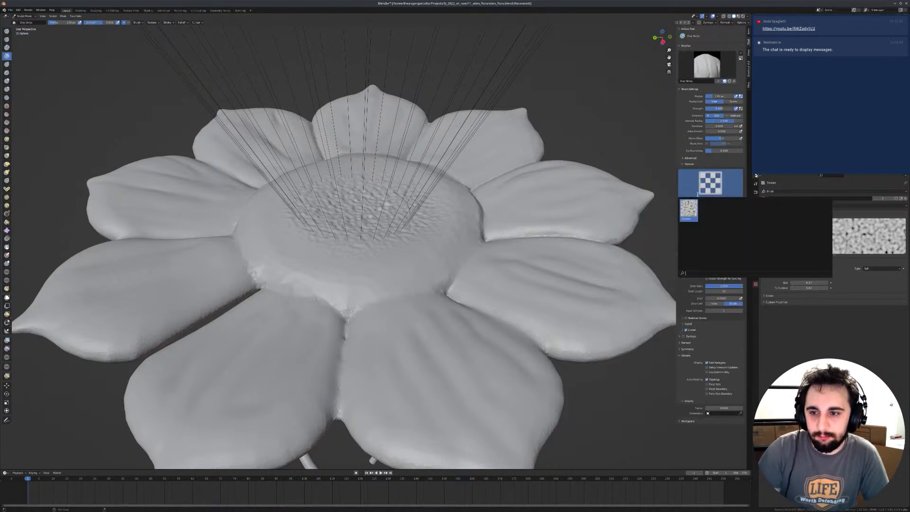
left_click(713, 205)
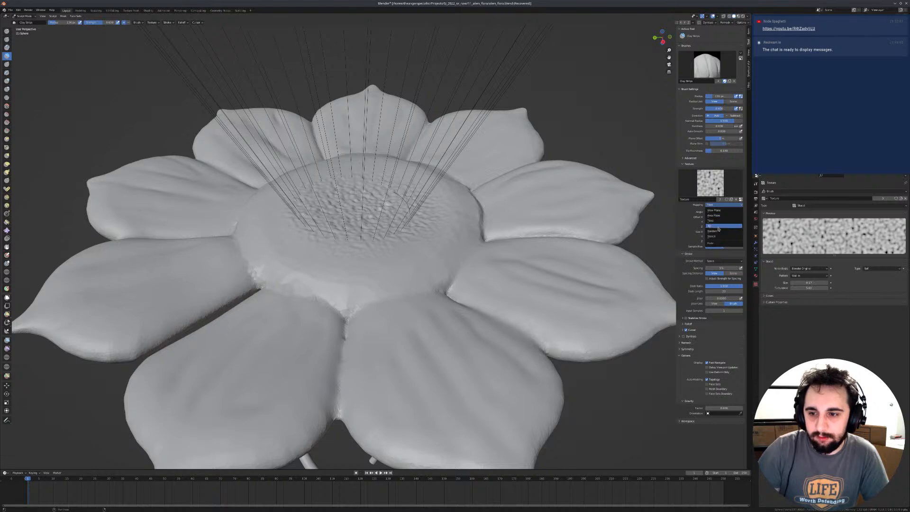
left_click(723, 261)
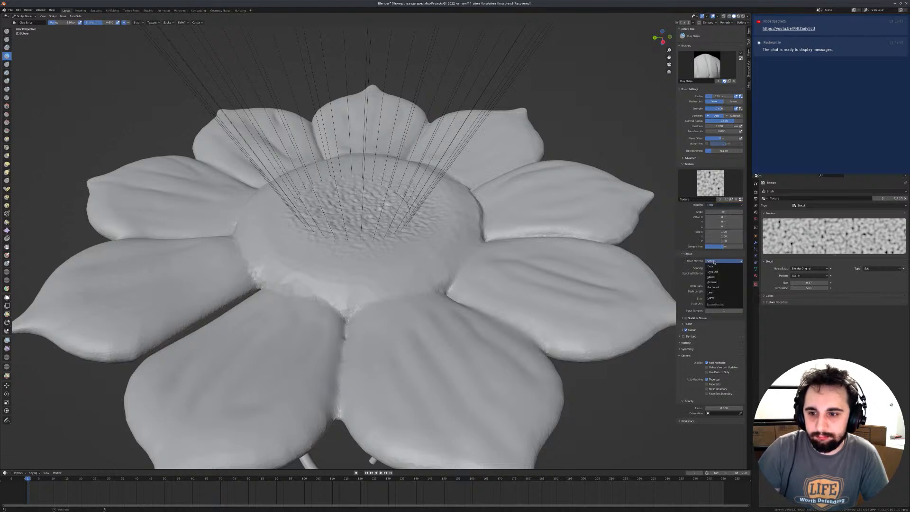
left_click(721, 290)
Step: Try anchored Clay Strips stamps on the smooth rim of the central disc, undo them and increase the brush strength
middle_click_drag(493, 246, 439, 274)
mouse_move(384, 335)
left_mouse_down()
mouse_move(457, 259)
mouse_move(443, 241)
mouse_move(408, 243)
mouse_move(372, 302)
left_mouse_up()
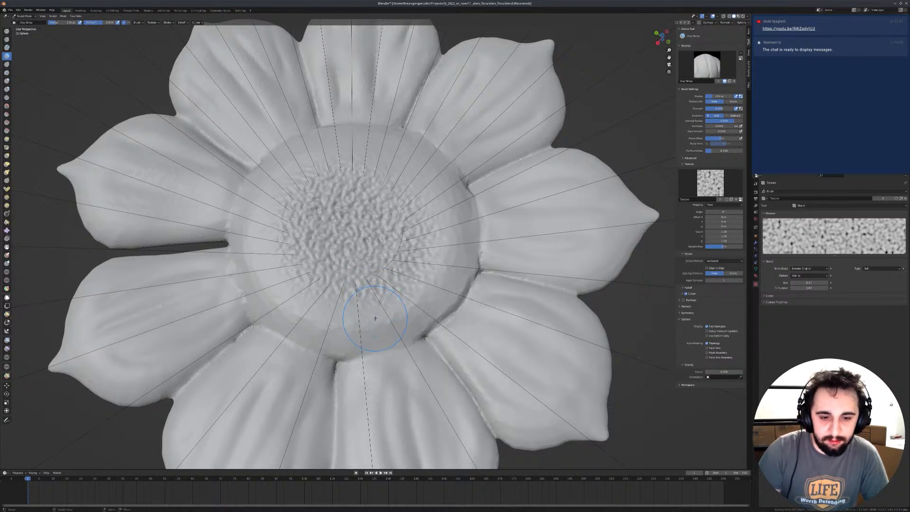
left_click_drag(377, 324, 373, 292)
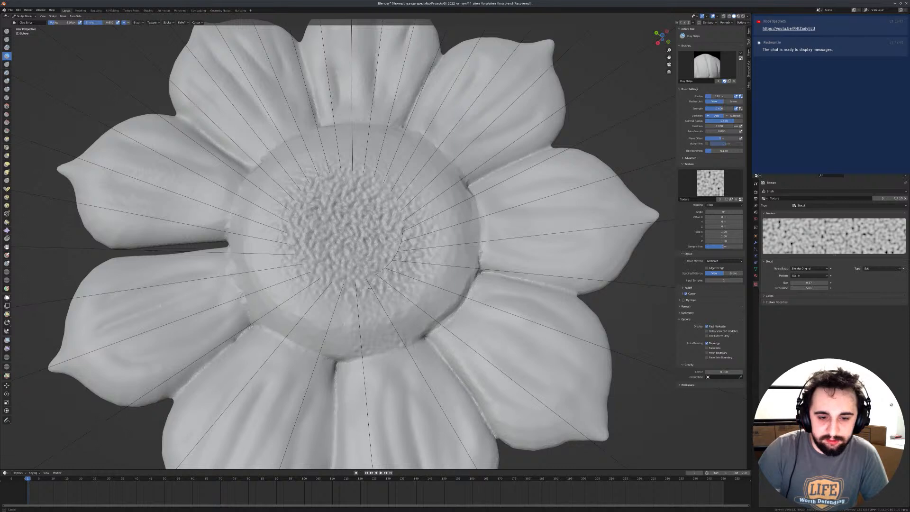
key("ctrl+z")
key("shift+f")
left_click(425, 264)
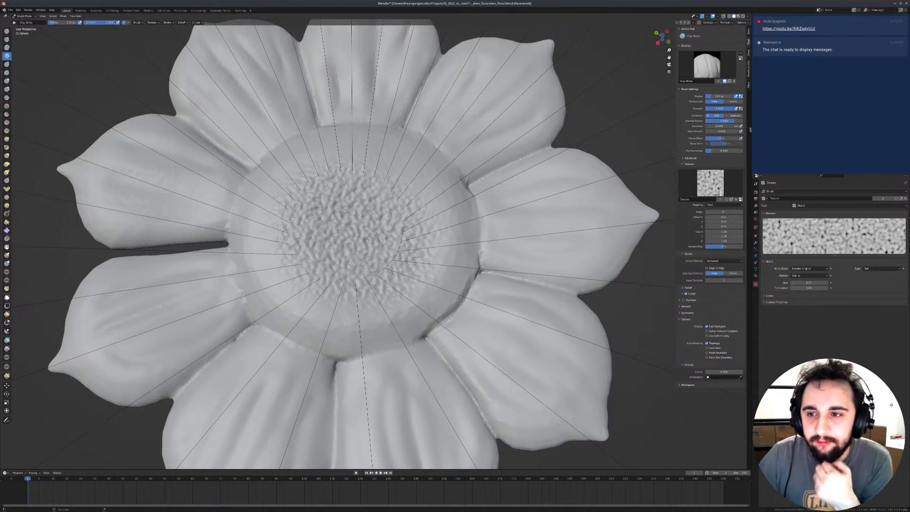
Step: Try stronger Clay Strips stamps along the central disc's edge and undo them
left_click_drag(366, 323, 362, 284)
left_click_drag(335, 327, 343, 289)
mouse_move(297, 309)
left_mouse_down()
mouse_move(314, 275)
mouse_move(296, 265)
left_mouse_up()
middle_click_drag(296, 265, 370, 266)
key("ctrl+z")
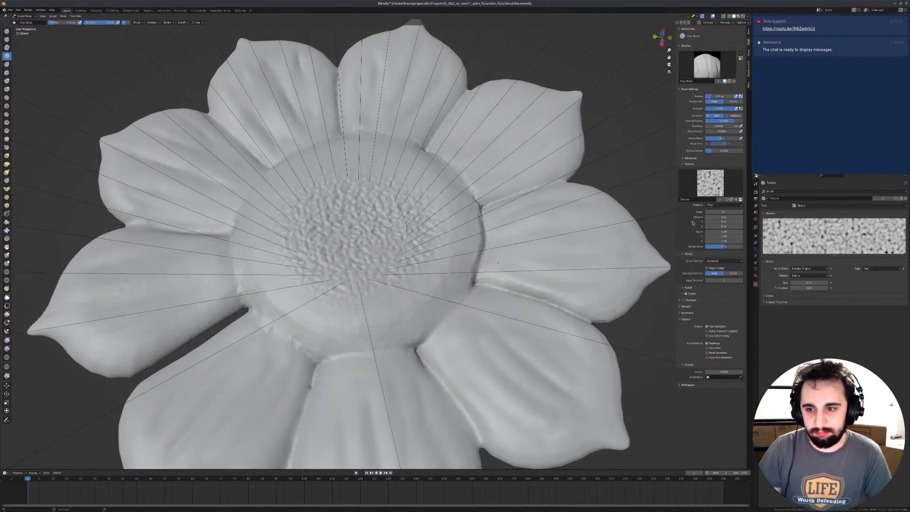
Step: Try a continuous Clay Strips stroke along the disc's rim with Random texture mapping and the Space stroke method, and undo it
left_click(721, 205)
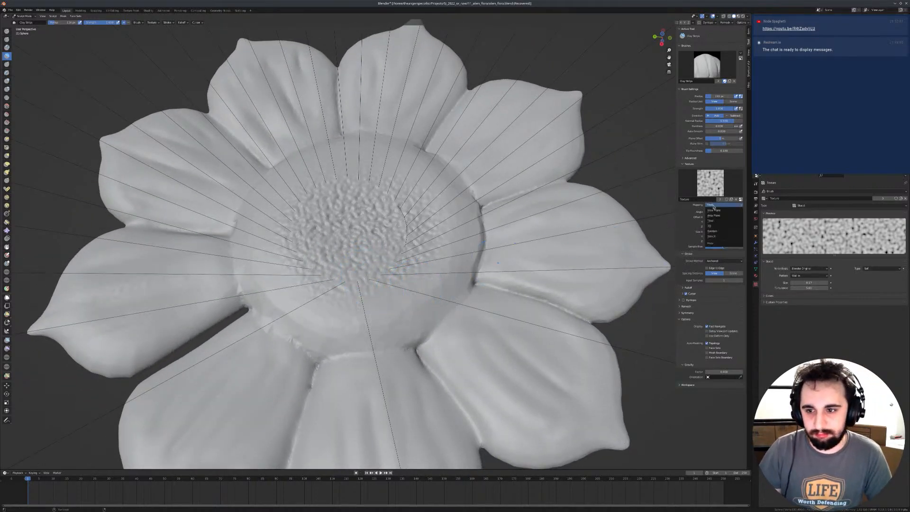
left_click(718, 231)
mouse_move(469, 255)
left_mouse_down()
mouse_move(512, 293)
mouse_move(473, 274)
mouse_move(448, 280)
left_mouse_up()
left_click_drag(519, 283, 502, 283)
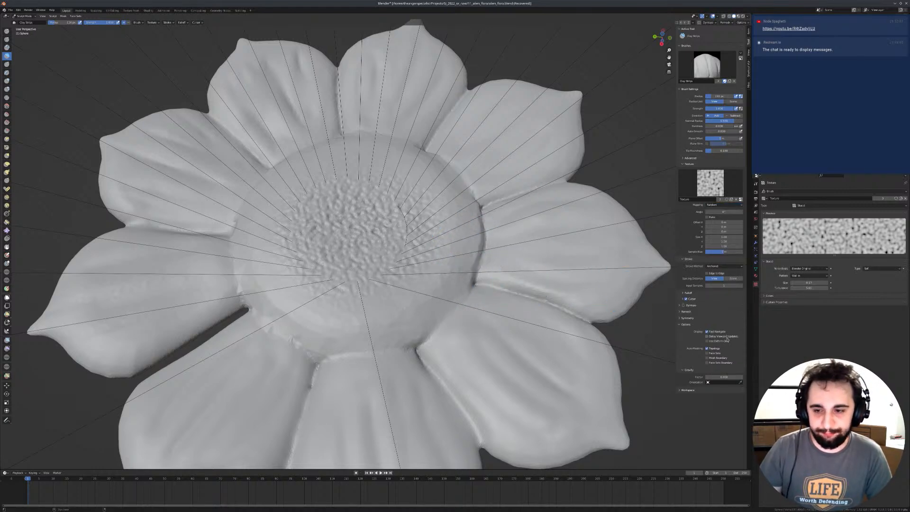
left_click(723, 266)
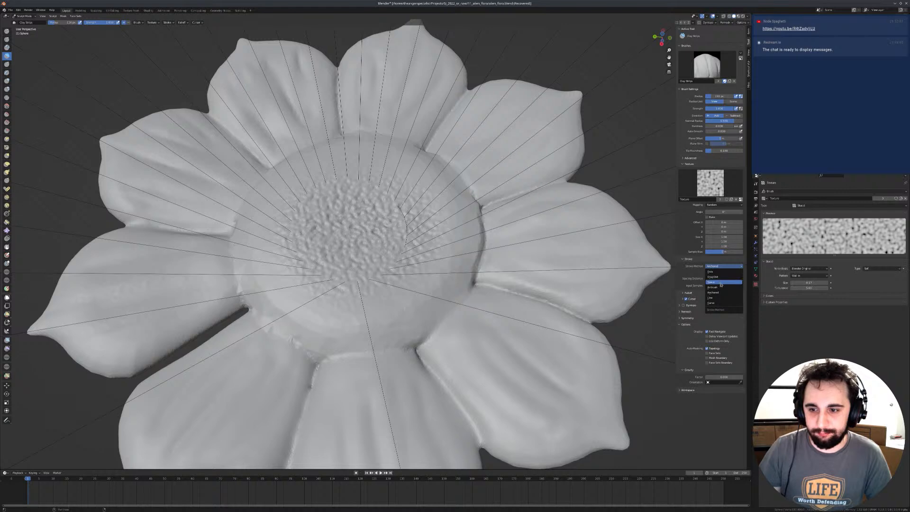
left_click(711, 282)
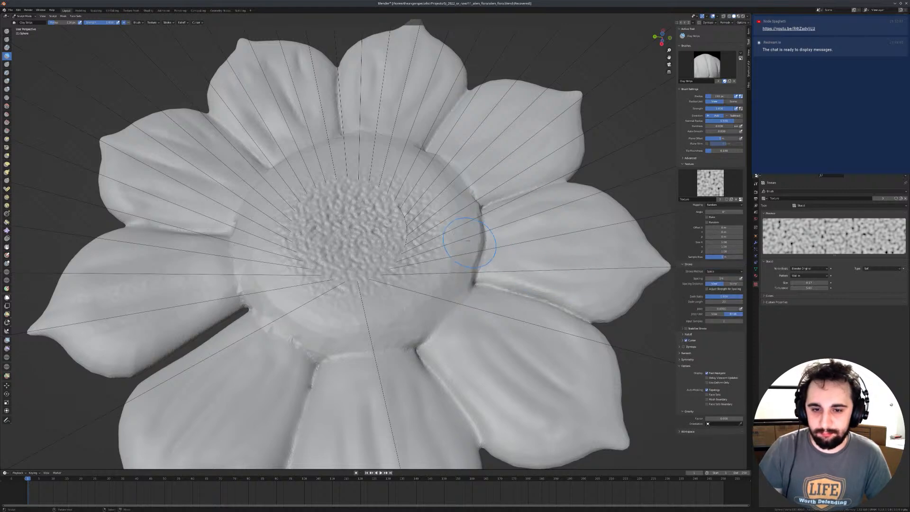
mouse_move(462, 238)
left_mouse_down()
mouse_move(437, 289)
mouse_move(365, 323)
mouse_move(310, 306)
left_mouse_up()
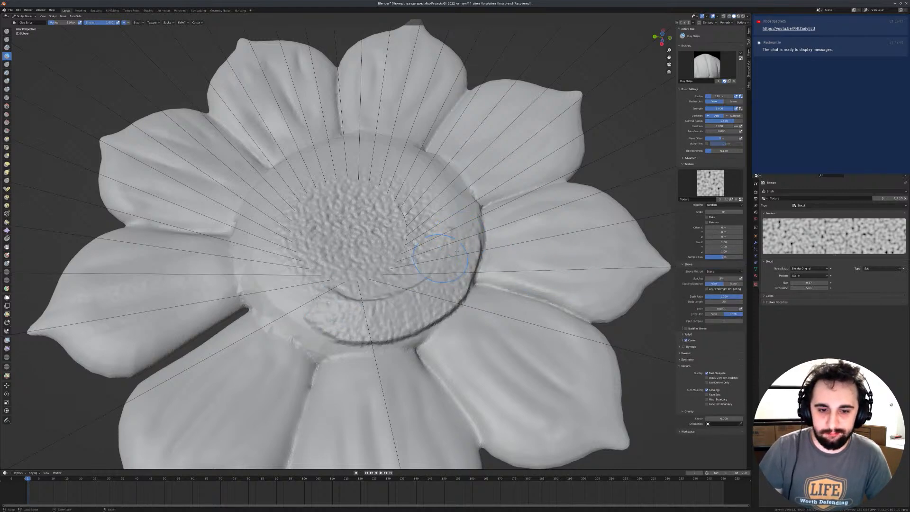
key("ctrl+z")
Step: Switch back to the Clay brush and stamp a large bumpy patch on the outer edge of the central disc
key("shift+space")
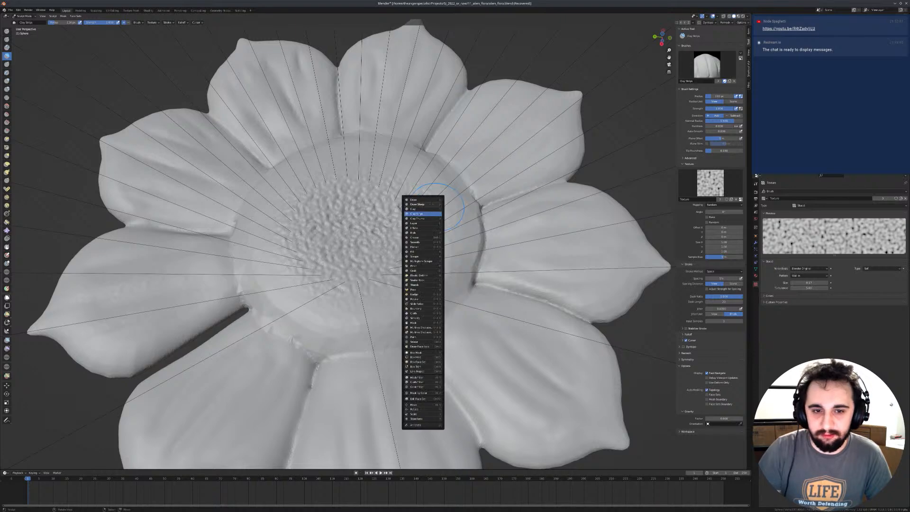
left_click(415, 209)
left_click_drag(420, 304, 446, 270)
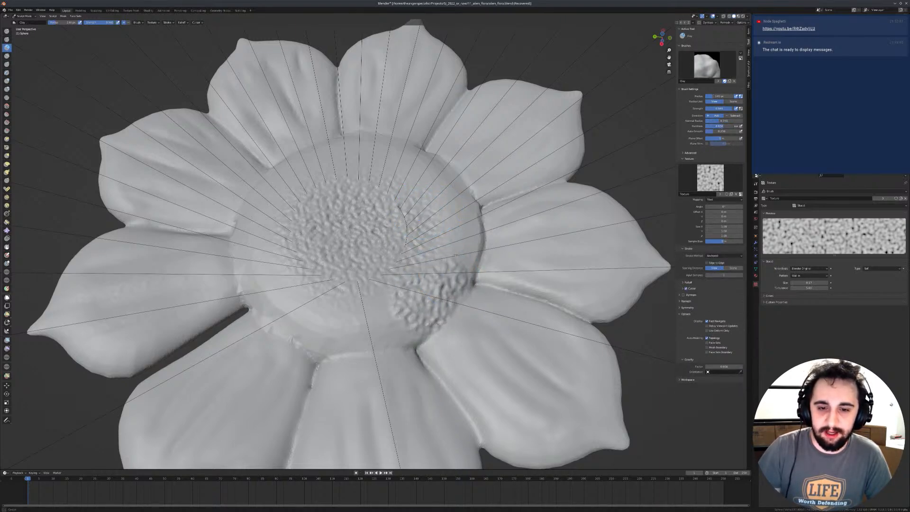
middle_click_drag(459, 249, 420, 316)
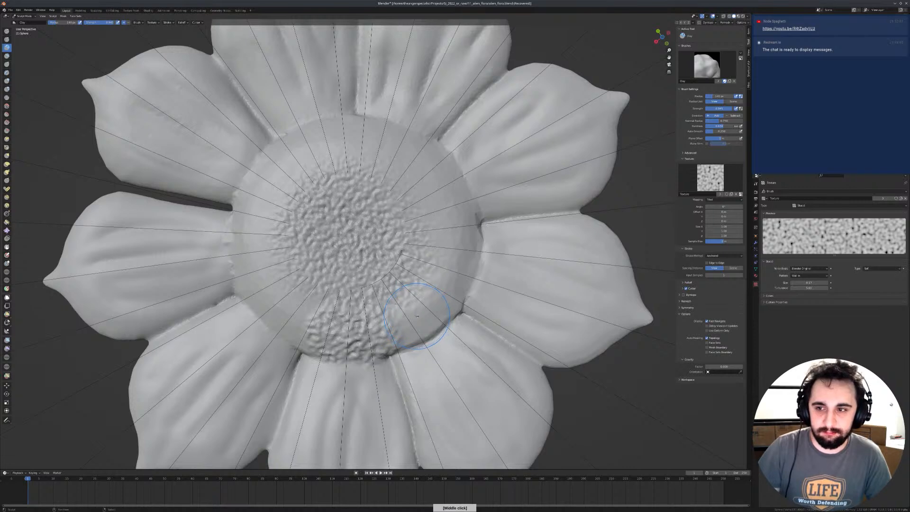
Step: Adjust the Clay brush radius and strength and stamp the bumpy texture all around the central disc's outer ring
key("f")
left_click(415, 317)
key("shift+f")
left_click(414, 319)
mouse_move(414, 318)
left_mouse_down()
mouse_move(469, 266)
mouse_move(466, 205)
mouse_move(424, 144)
mouse_move(380, 116)
mouse_move(320, 132)
mouse_move(252, 216)
mouse_move(257, 287)
mouse_move(323, 344)
left_mouse_up()
left_click_drag(247, 285, 253, 299)
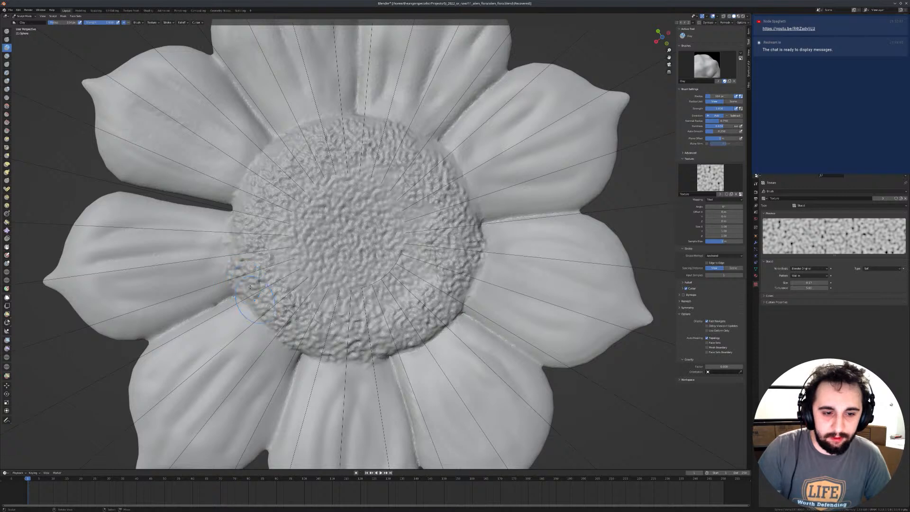
left_click_drag(249, 186, 263, 196)
left_click_drag(397, 163, 421, 178)
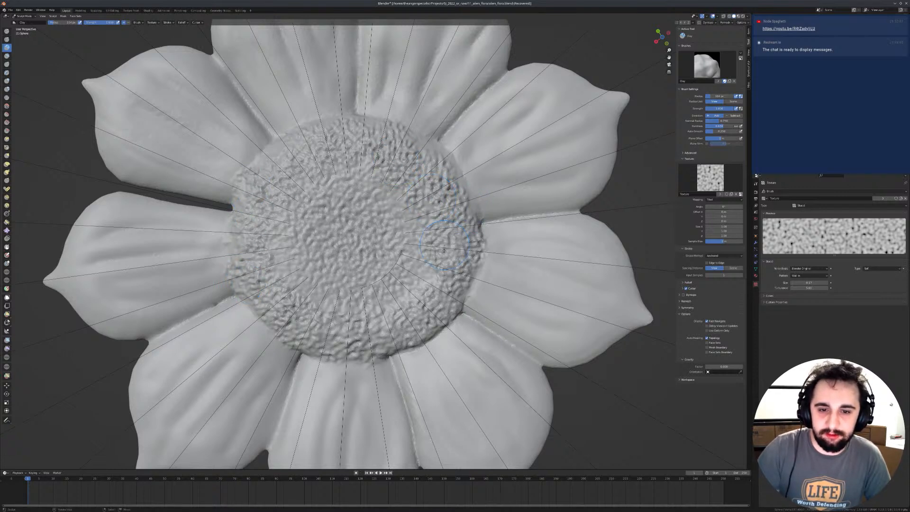
middle_click_drag(423, 232, 439, 236)
mouse_move(436, 263)
left_mouse_down()
mouse_move(415, 292)
mouse_move(378, 309)
mouse_move(326, 311)
left_mouse_up()
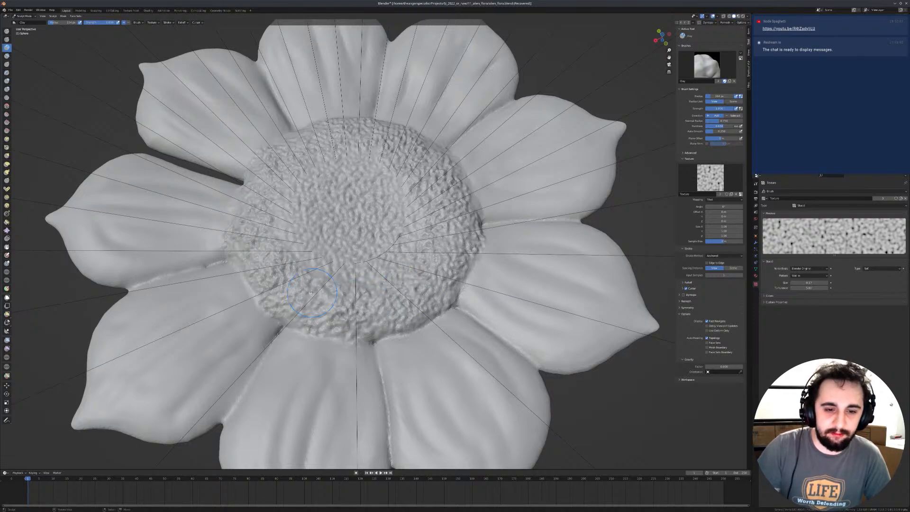
mouse_move(312, 292)
middle_mouse_down()
mouse_move(374, 244)
mouse_move(365, 283)
mouse_move(370, 274)
mouse_move(336, 219)
mouse_move(316, 229)
mouse_move(349, 275)
middle_mouse_up()
Step: Switch to the Blob brush, remove its texture and set its stroke method to Dots
key("shift+space")
left_click(362, 264)
key("shift+s")
key("x")
mouse_move(345, 241)
middle_mouse_down()
mouse_move(370, 249)
mouse_move(365, 242)
middle_mouse_up()
key("shift+space")
left_click(360, 274)
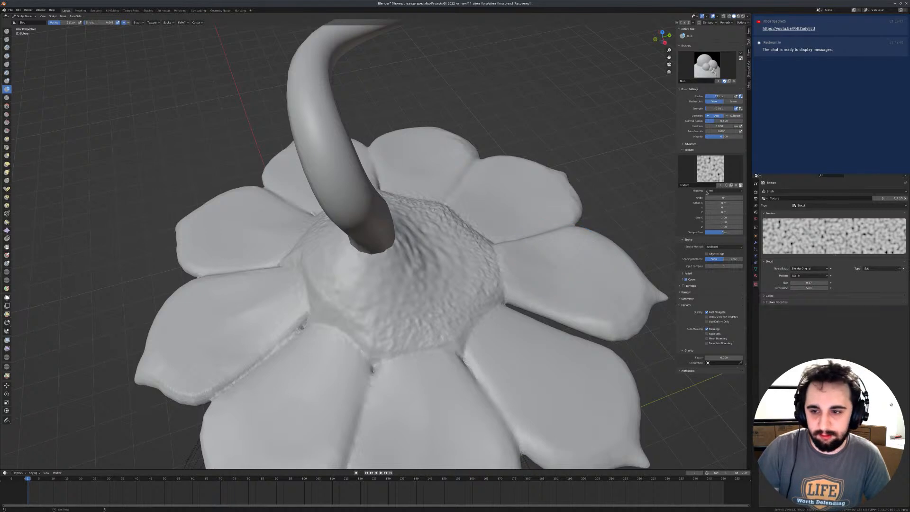
left_click(736, 186)
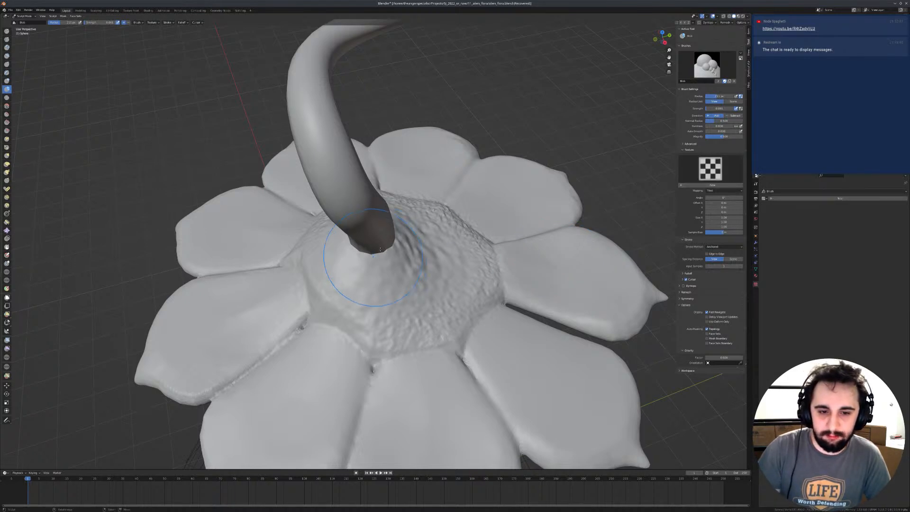
left_click(723, 246)
left_click(716, 247)
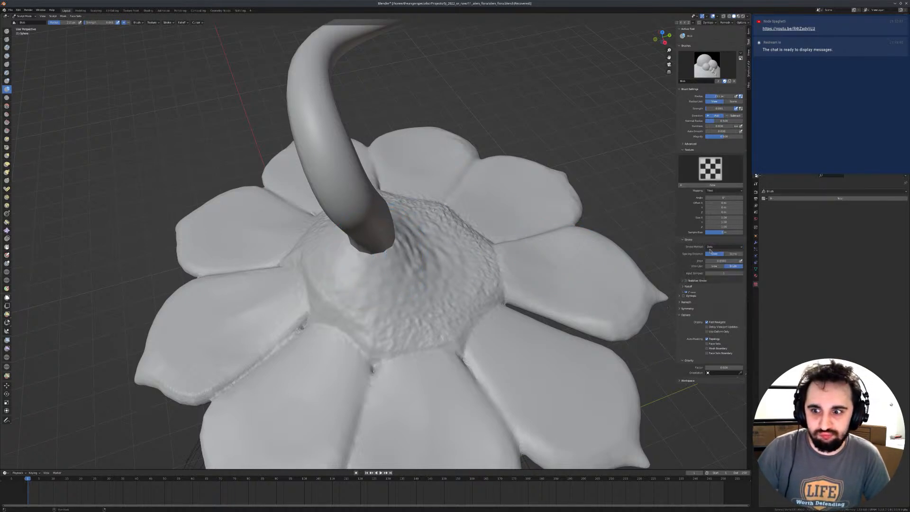
Step: Try blob dabs where the stem meets the flower's underside, undo them and increase the Blob brush strength
left_click(374, 255)
mouse_move(373, 256)
middle_mouse_down()
mouse_move(412, 243)
mouse_move(447, 204)
middle_mouse_up()
left_click(411, 243)
key("ctrl+z")
key("shift+f")
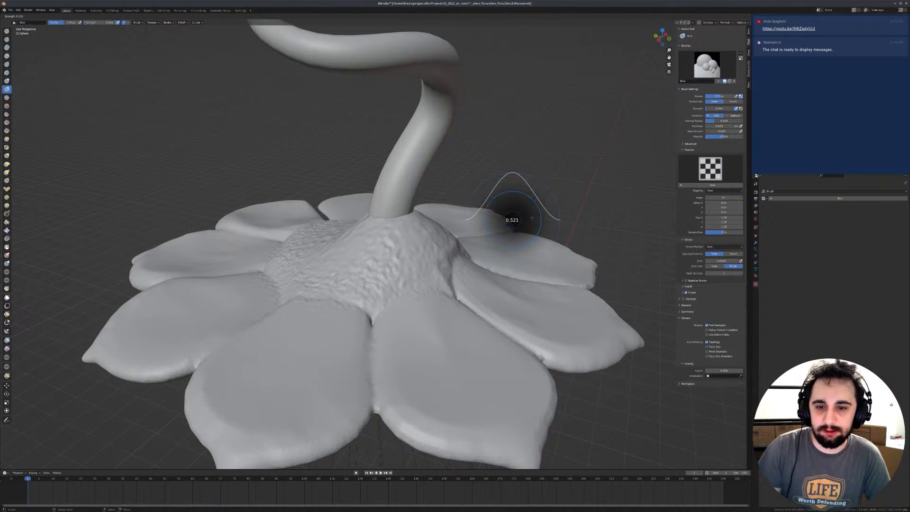
left_click(537, 219)
left_click(400, 224)
middle_click_drag(400, 224, 463, 223)
key("ctrl+z")
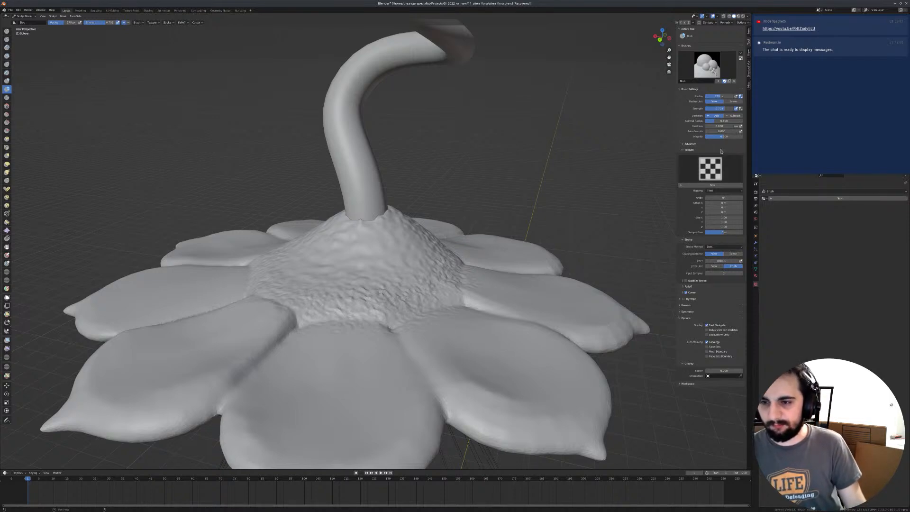
Step: Reduce the Blob brush radius and add round blobs around the base of the stem
key("f")
left_click(363, 225)
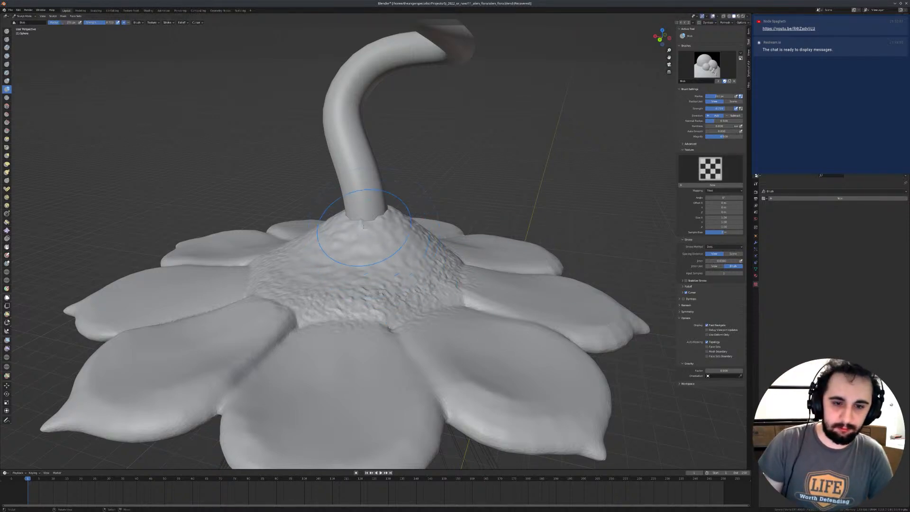
left_click(357, 222)
mouse_move(358, 222)
middle_mouse_down()
mouse_move(347, 223)
mouse_move(352, 233)
mouse_move(372, 230)
mouse_move(376, 253)
mouse_move(396, 238)
mouse_move(360, 260)
middle_mouse_up()
left_click(347, 223)
left_click(359, 220)
Step: Vary the Blob brush radius and add smaller blobs beside the ones clustered around the stem base
key("f")
left_click(363, 245)
left_click(363, 244)
key("f")
left_click(417, 237)
left_click(349, 253)
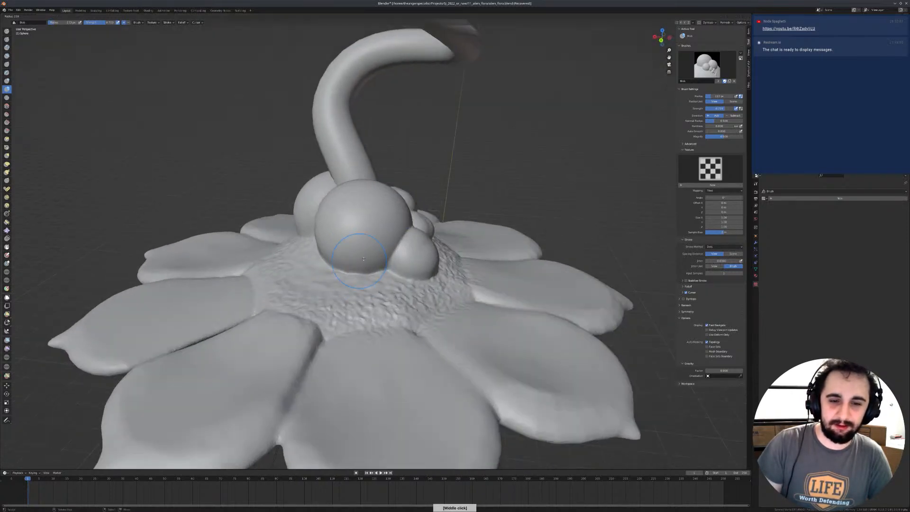
middle_click_drag(304, 251, 313, 260)
left_click(300, 277)
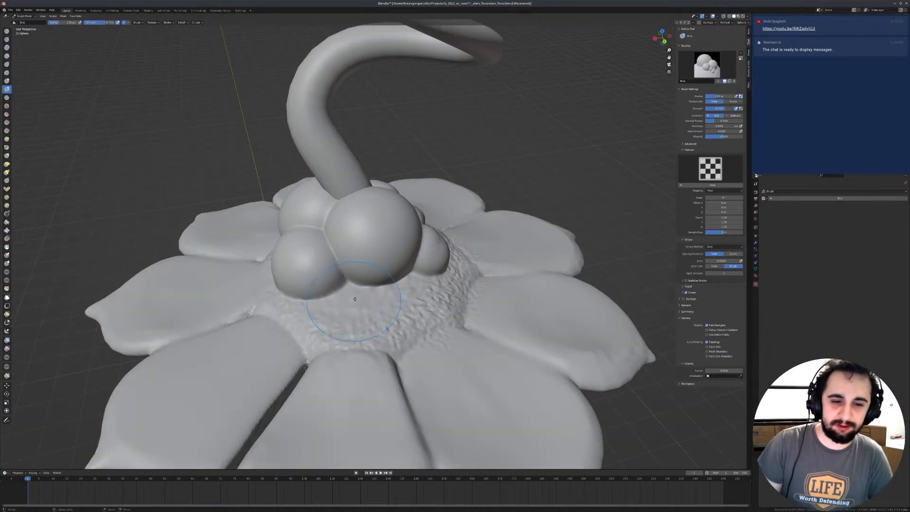
Step: Undo the cluster of blobs around the stem base, then try one large blob there and undo it
mouse_move(356, 297)
middle_mouse_down()
mouse_move(389, 258)
mouse_move(398, 262)
mouse_move(372, 266)
mouse_move(391, 280)
mouse_move(374, 216)
mouse_move(377, 176)
mouse_move(412, 182)
middle_mouse_up()
scroll(398, 262, "up", 2)
key("ctrl+z")
key("ctrl+z")
key("ctrl+z")
key("ctrl+z")
key("ctrl+z")
key("ctrl+z")
left_click(373, 210)
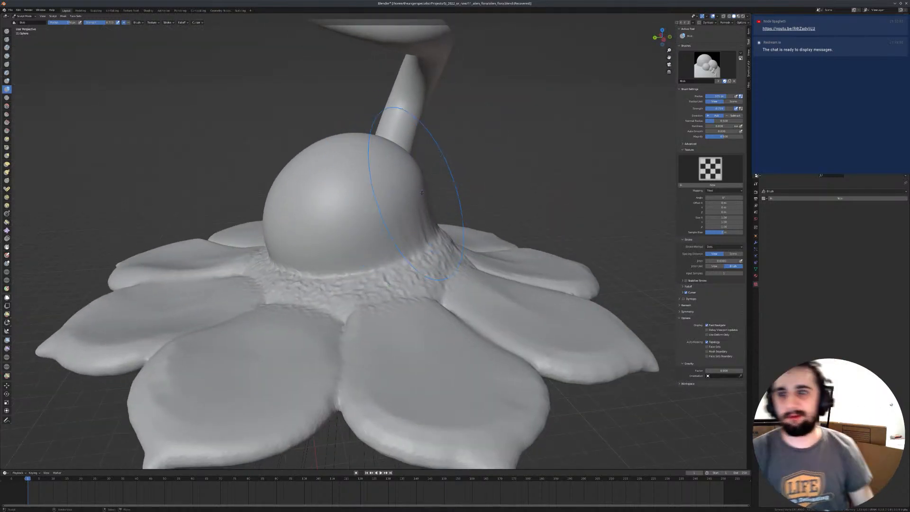
key("ctrl+z")
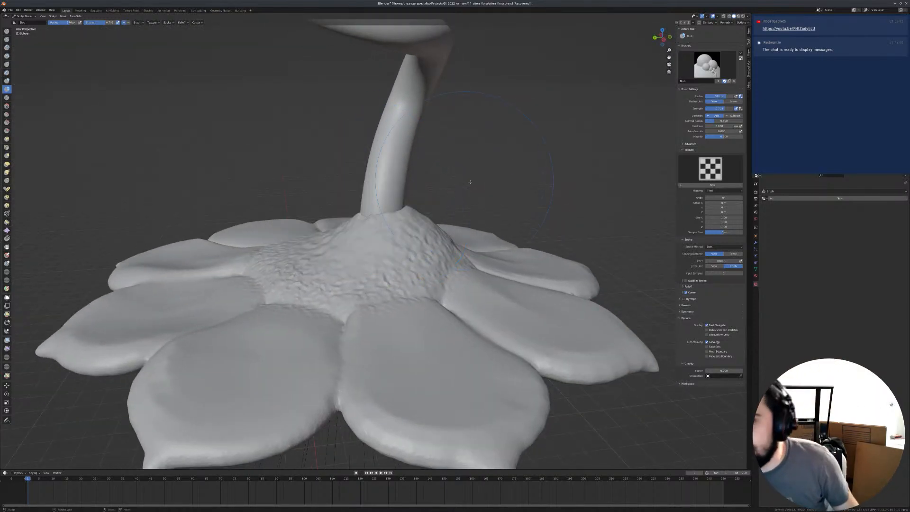
Step: Lower the Blob brush's Magnify setting to 0 and inflate one large blob at the stem base
left_click_drag(731, 137, 695, 141)
left_click(381, 239)
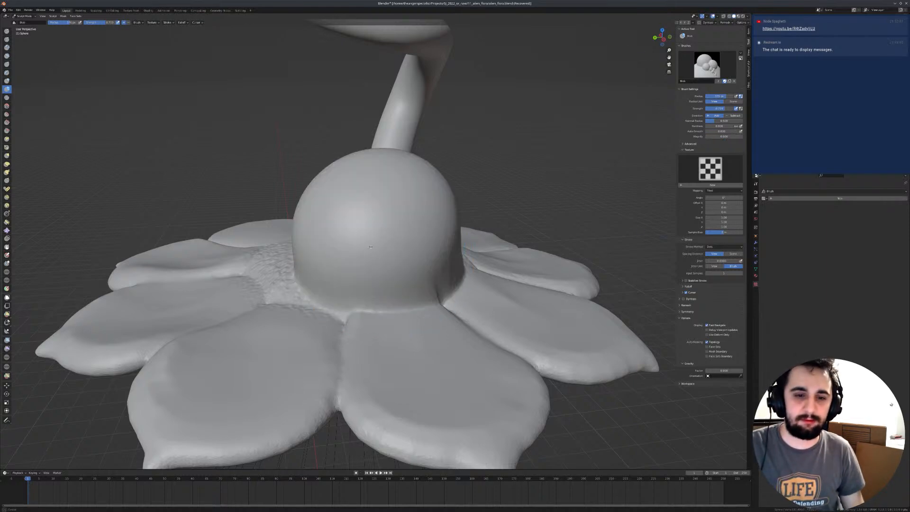
Step: Undo the large blob at the stem base and set the Blob brush's stroke method to Space
key("ctrl+z")
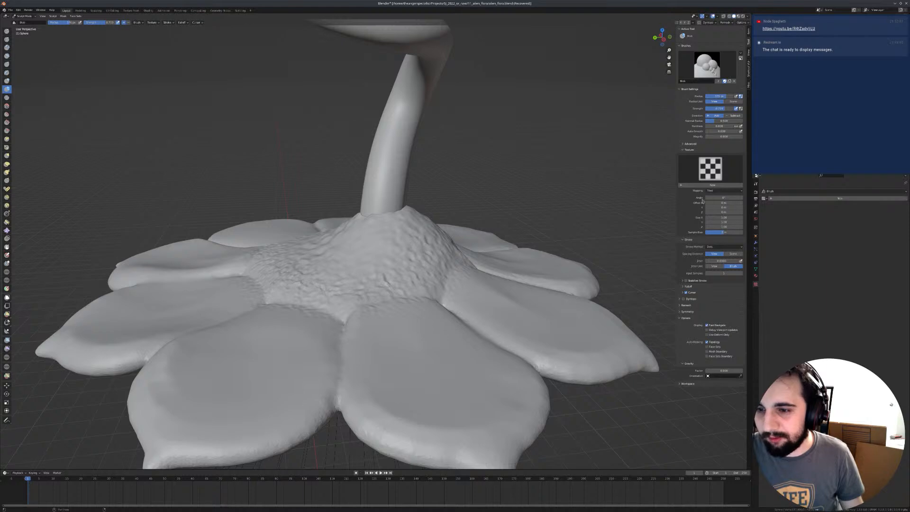
left_click(727, 246)
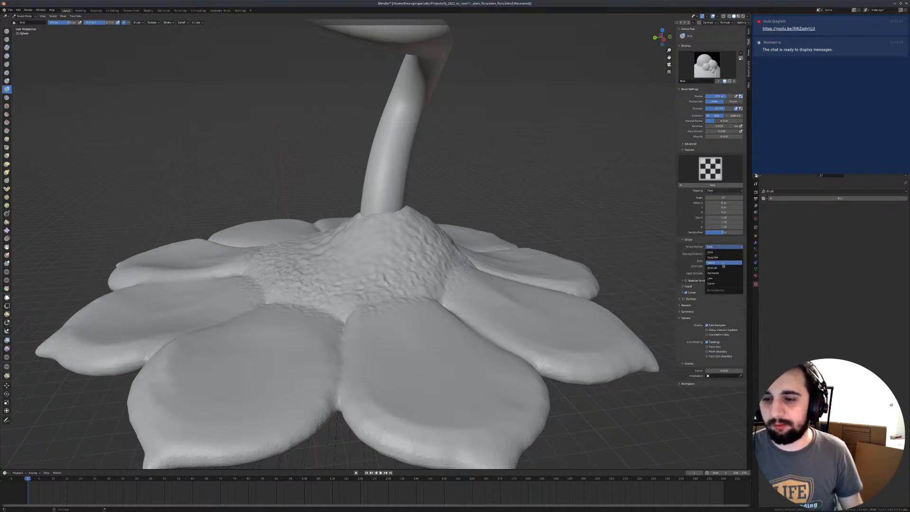
left_click(715, 263)
Step: Swell the textured centre around the stem base with Blob brush strokes from several sides, adjusting the brush radius
middle_click_drag(452, 216, 450, 259)
left_click_drag(371, 243, 358, 220)
middle_click_drag(359, 220, 401, 204)
middle_click_drag(359, 257, 337, 317)
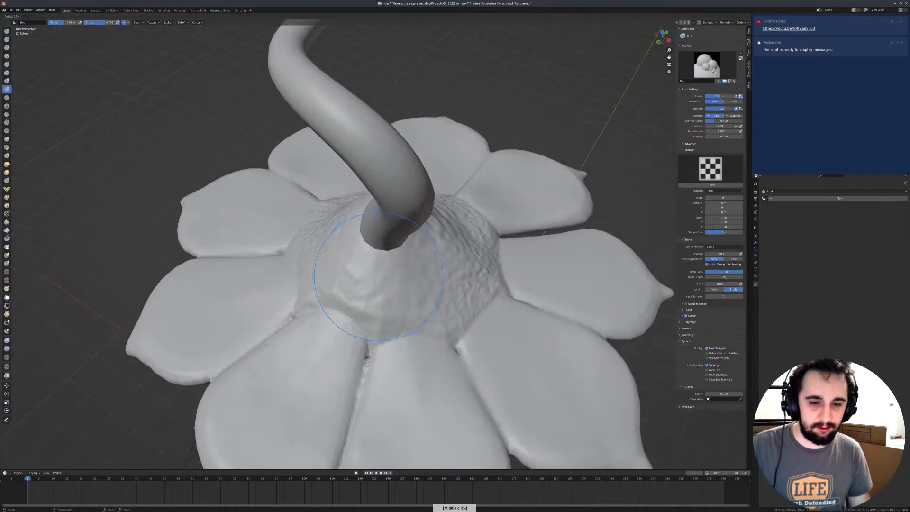
key("f")
left_click(416, 253)
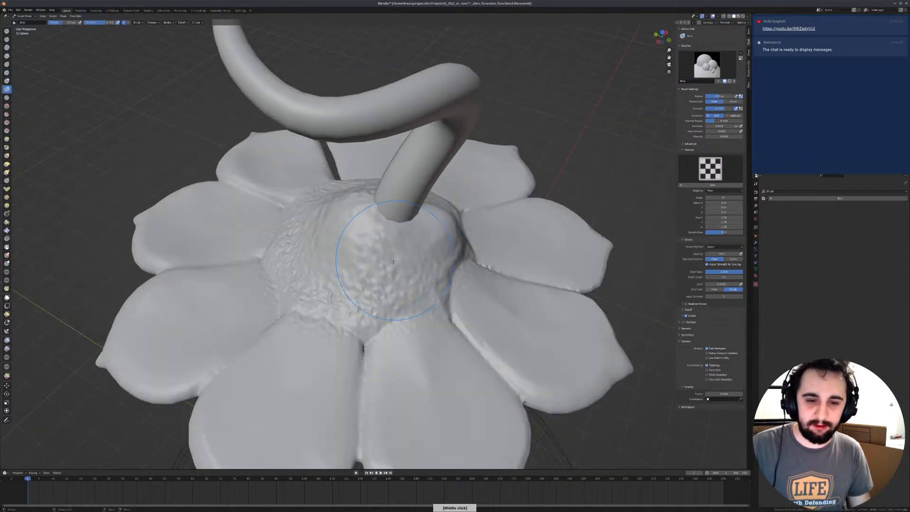
left_click_drag(385, 272, 381, 228)
mouse_move(366, 206)
middle_mouse_down()
mouse_move(338, 263)
mouse_move(382, 223)
mouse_move(402, 218)
middle_mouse_up()
middle_click_drag(335, 240, 372, 248)
mouse_move(330, 226)
middle_mouse_down()
mouse_move(373, 231)
mouse_move(318, 237)
mouse_move(331, 278)
mouse_move(339, 235)
middle_mouse_up()
Step: Switch to the Crease brush and carve lengthwise grooves into one petal of the flower
scroll(373, 230, "down", 5)
key("KP_1")
middle_click_drag(339, 235, 348, 261, "ctrl")
mouse_move(348, 260)
middle_mouse_down("shift")
mouse_move(353, 211)
mouse_move(359, 226)
mouse_move(472, 188)
mouse_move(441, 214)
mouse_move(410, 184)
mouse_move(355, 194)
middle_mouse_up("shift")
key("shift+c")
left_click(355, 219)
mouse_move(359, 215)
left_mouse_down()
mouse_move(346, 236)
mouse_move(367, 243)
left_mouse_up()
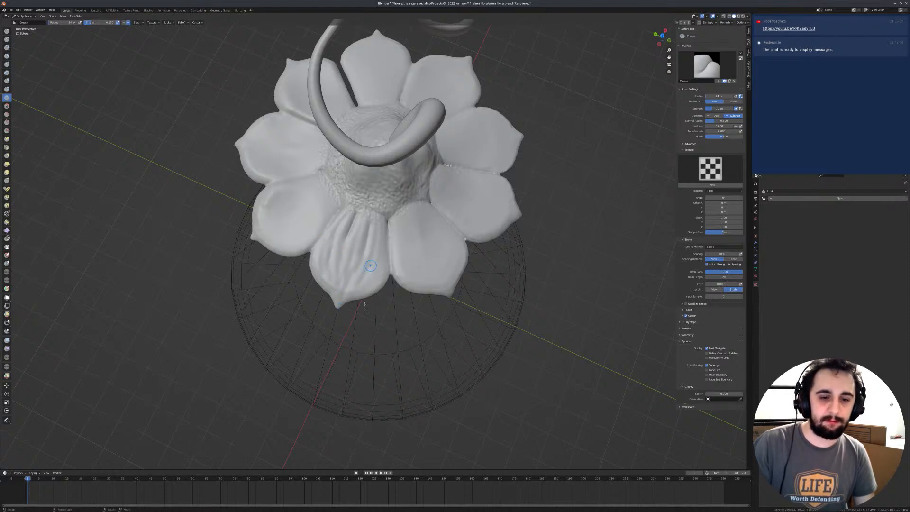
Step: Carve lengthwise grooves into the neighbouring petals with the Crease brush, working around the flower
middle_click_drag(295, 220, 349, 246)
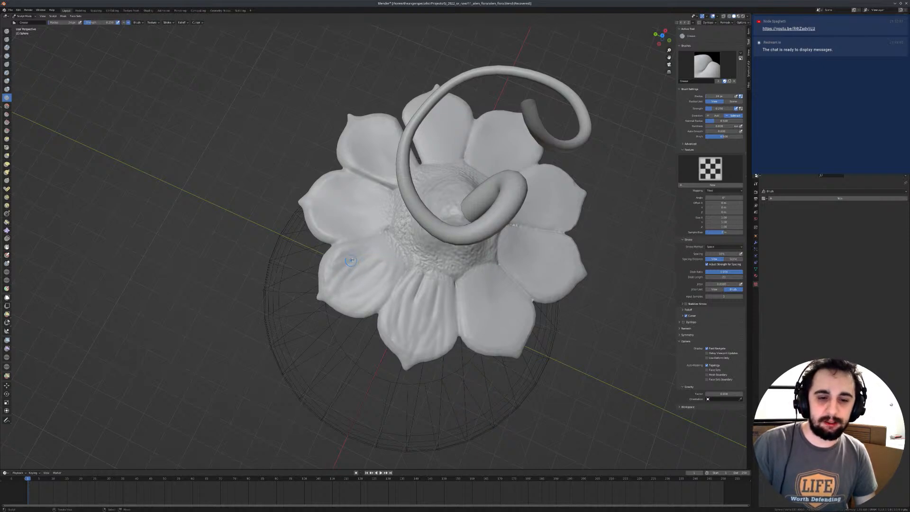
middle_click_drag(357, 266, 372, 218)
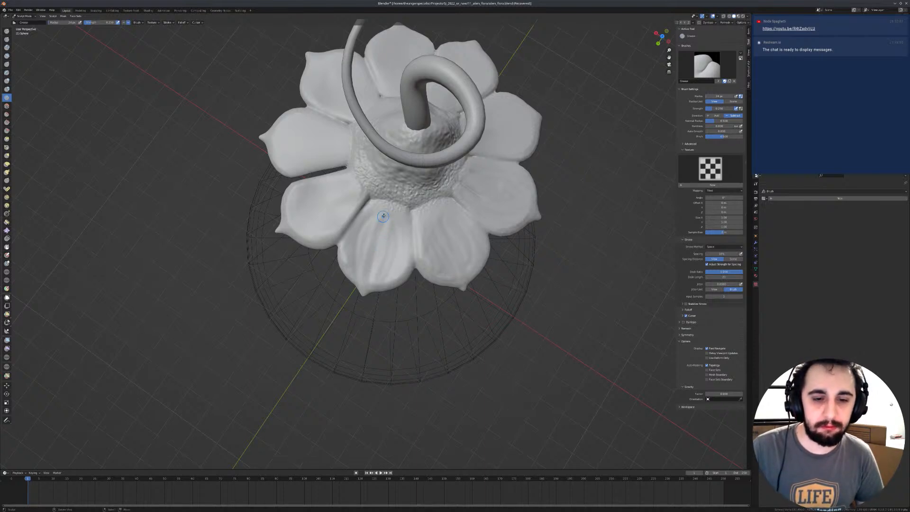
middle_click_drag(396, 217, 331, 204)
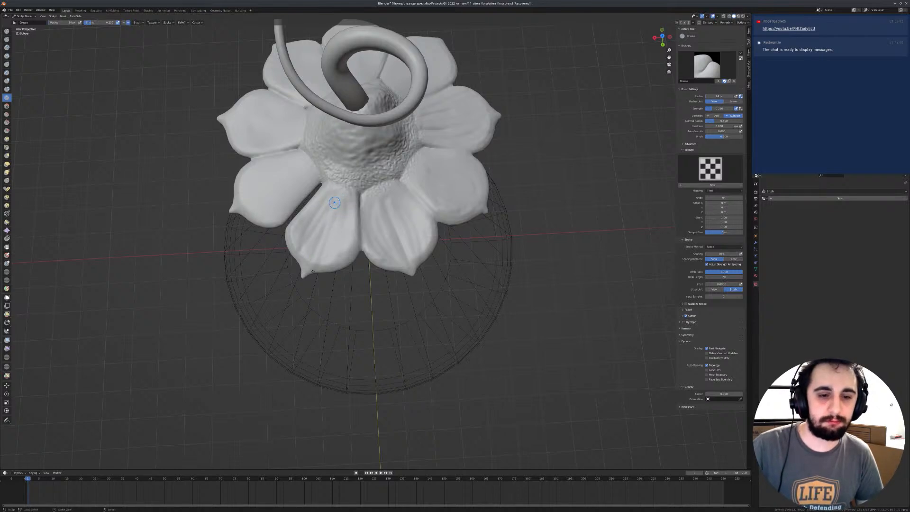
middle_click_drag(297, 166, 374, 176)
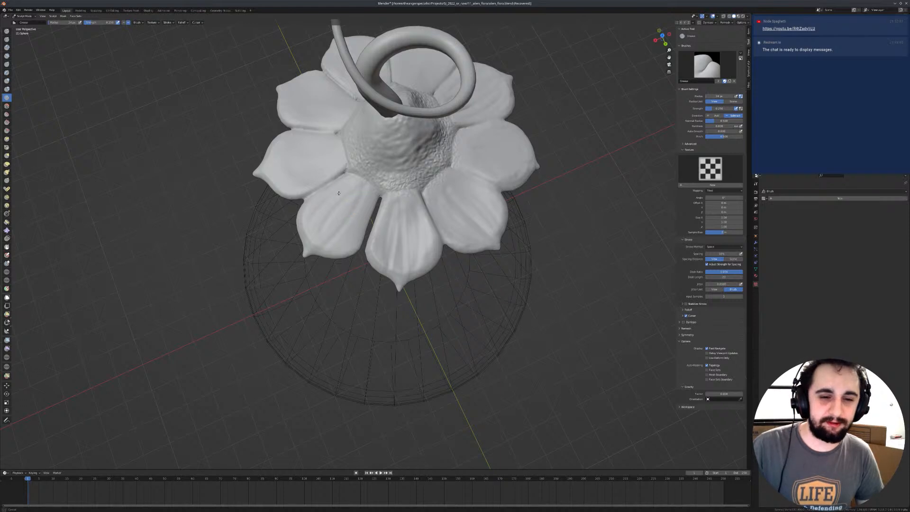
Step: Rework one petal with further Crease strokes, deepening its grooves from the centre towards the outer edge
middle_click_drag(360, 112, 336, 268)
left_click(339, 268)
left_click_drag(368, 257, 345, 315, "ctrl")
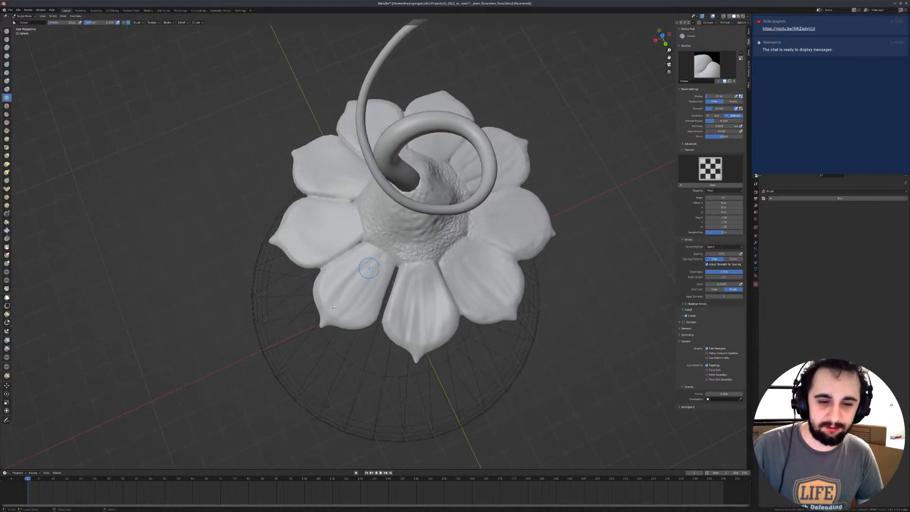
key("XF86AudioLowerVolume")
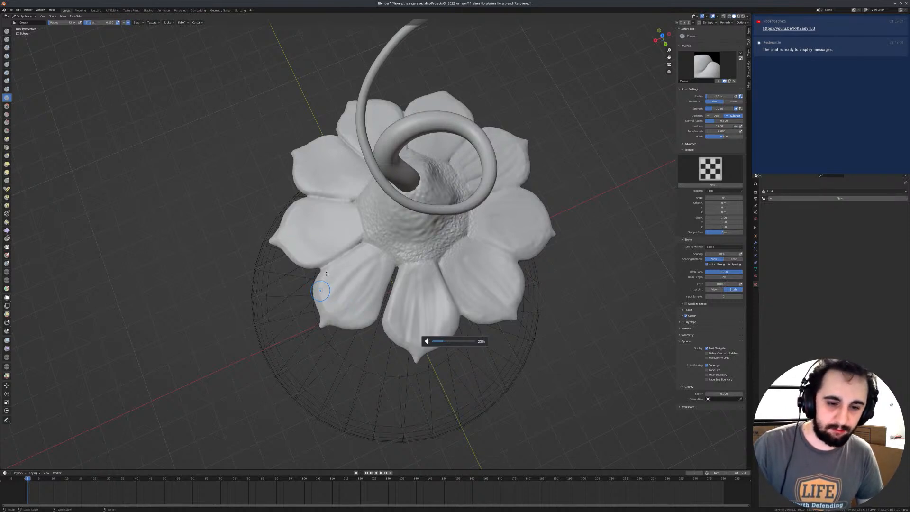
left_click_drag(372, 276, 316, 342)
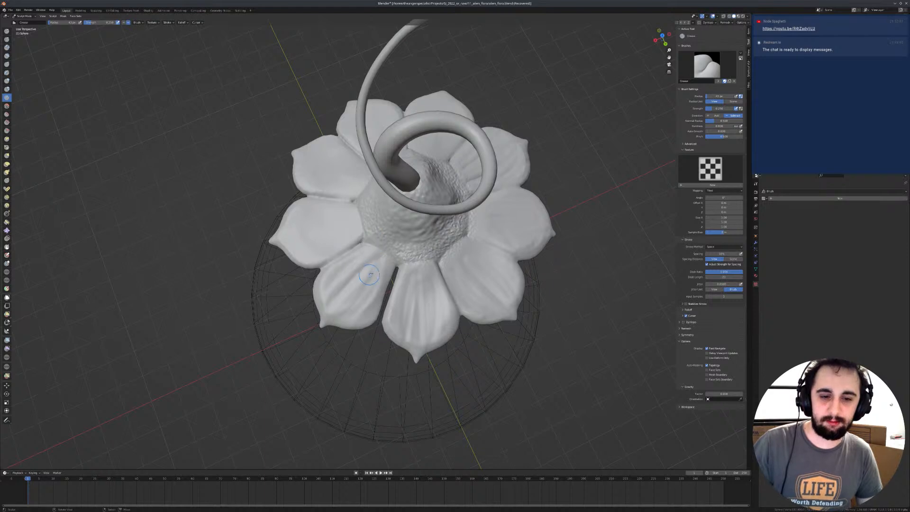
Step: Continue around the flower with the Crease brush, carving grooves into the remaining smooth petals
mouse_move(375, 222)
middle_mouse_down()
mouse_move(446, 242)
mouse_move(404, 232)
mouse_move(405, 208)
middle_mouse_up()
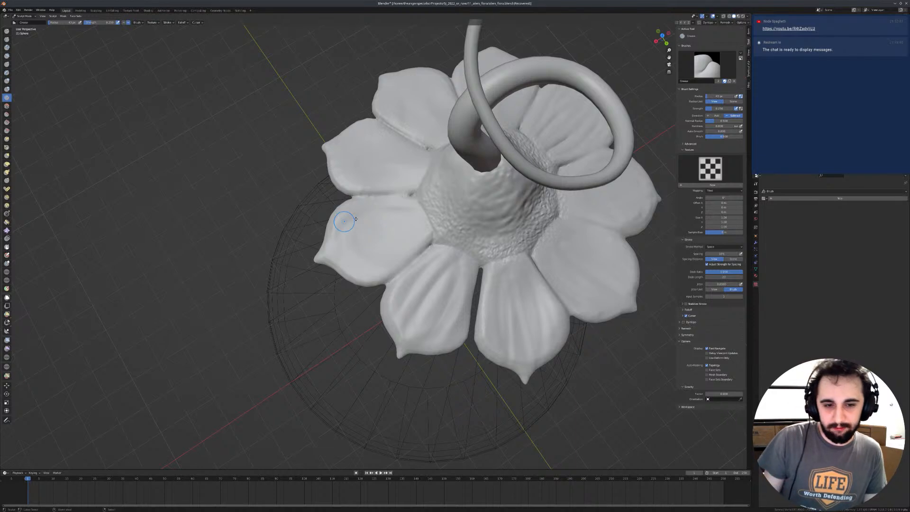
middle_click_drag(368, 234, 378, 237)
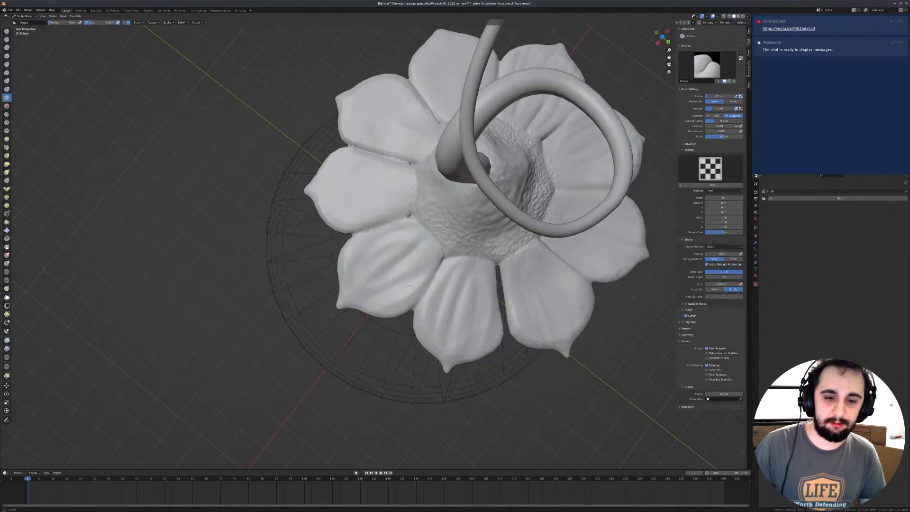
middle_click_drag(346, 277, 337, 218)
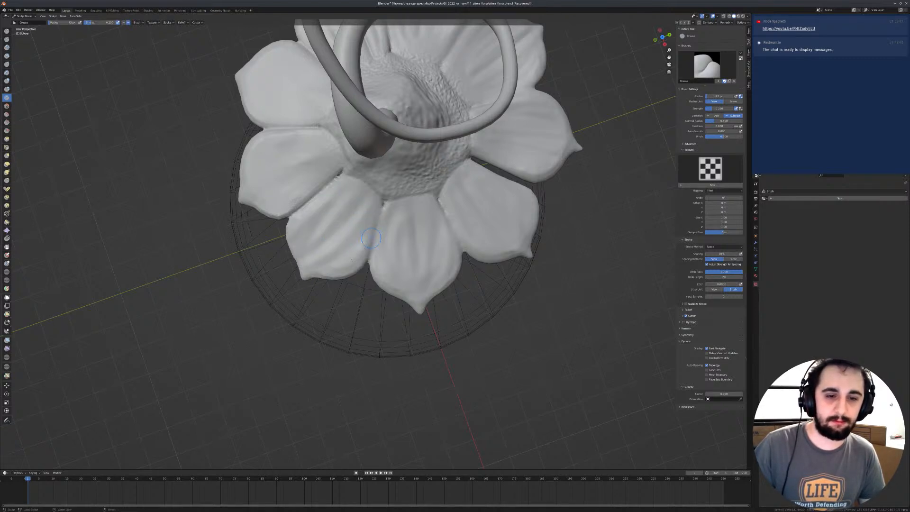
middle_click_drag(295, 183, 339, 234)
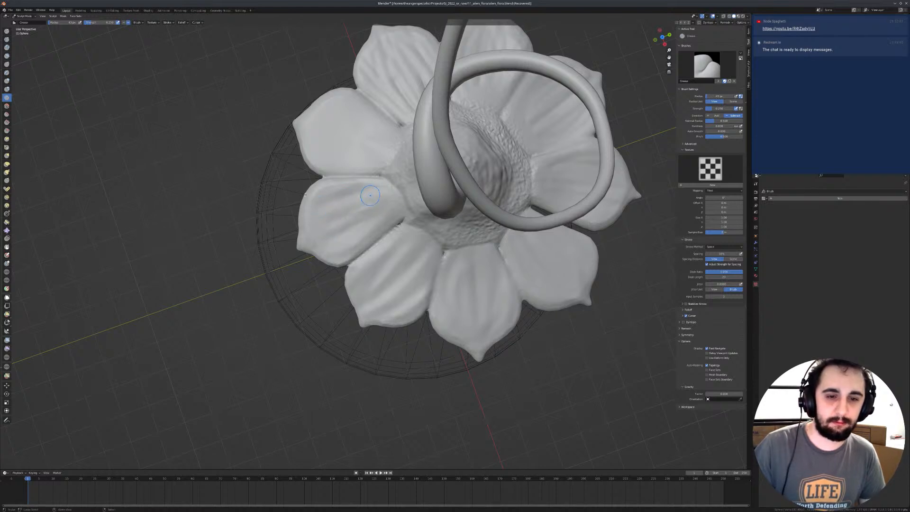
mouse_move(334, 225)
middle_mouse_down()
mouse_move(346, 228)
mouse_move(319, 232)
middle_mouse_up()
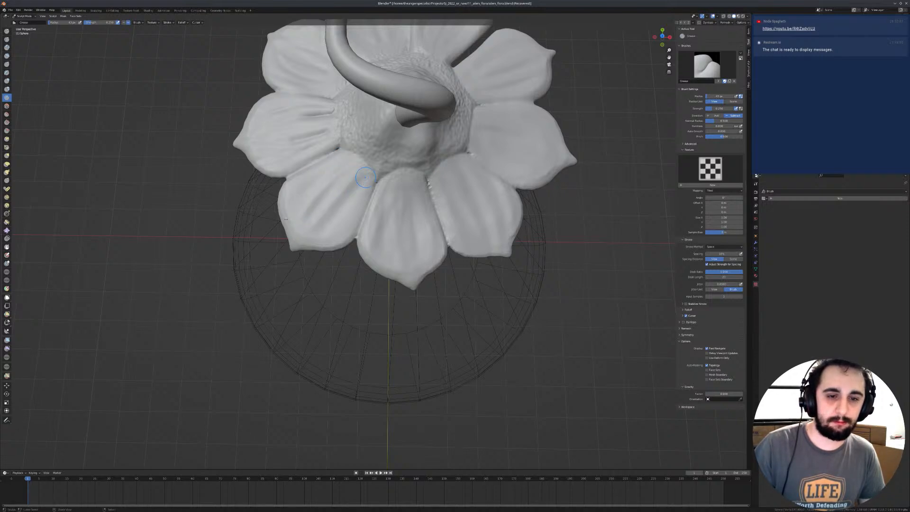
mouse_move(350, 178)
middle_mouse_down()
mouse_move(375, 170)
mouse_move(437, 178)
middle_mouse_up()
Step: Leave Sculpt Mode, move the stem curve's base point in Edit Mode to fit the flower's centre, and return to Object Mode
key("ctrl+Tab")
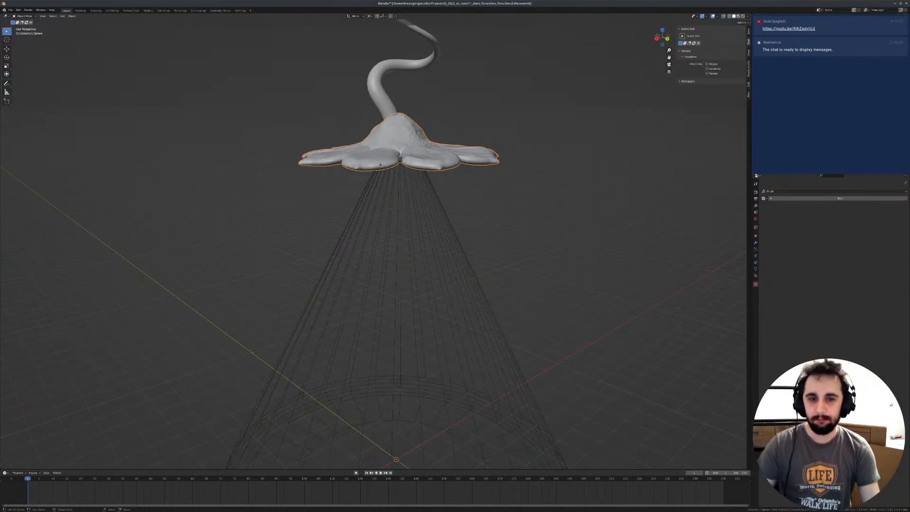
left_click(384, 112)
middle_click_drag(399, 132, 404, 263)
key("Tab")
key("g")
left_click(421, 228)
middle_click_drag(421, 229, 465, 254)
key("ctrl+Tab")
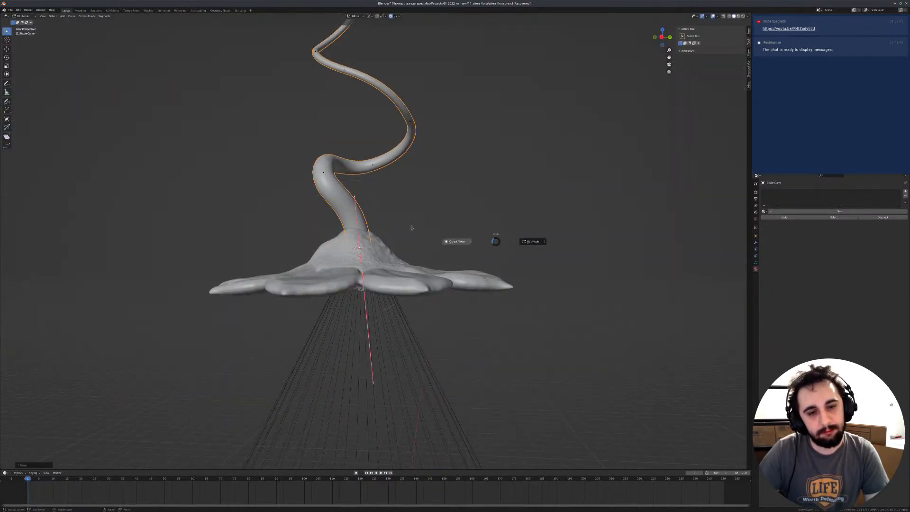
left_click(412, 227)
middle_click_drag(411, 228, 327, 256)
scroll(375, 327, "down", 3)
left_click(376, 329)
middle_click_drag(379, 332, 384, 218, "shift")
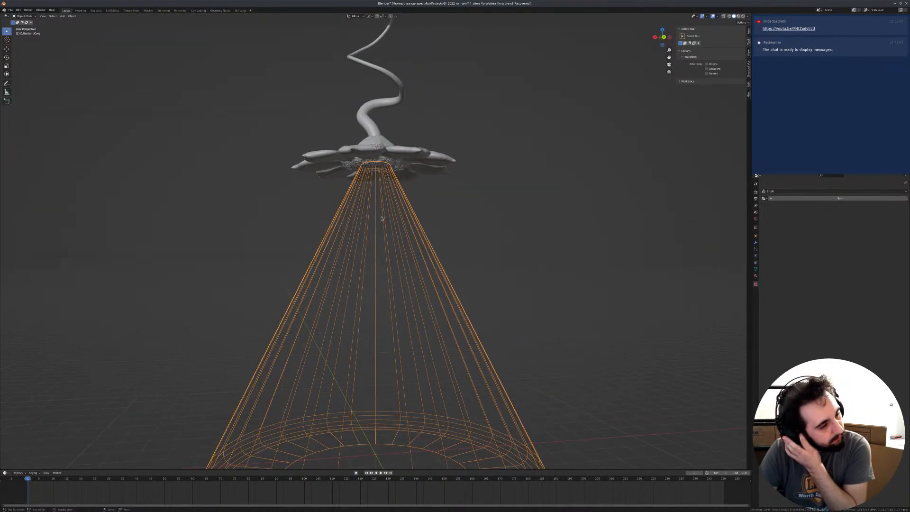
key("KP_1")
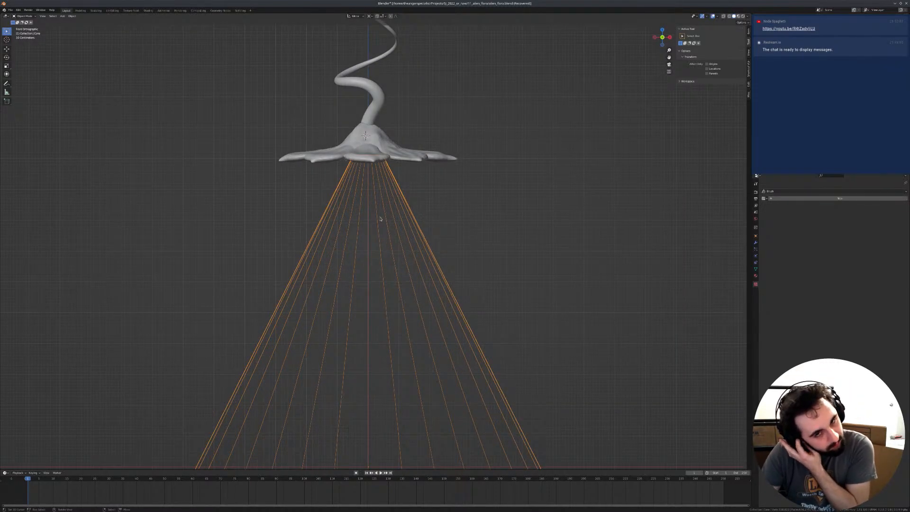
Step: Select the flower and isolate it in local view
left_click(425, 154)
middle_click_drag(425, 154, 440, 252)
key("KP_7")
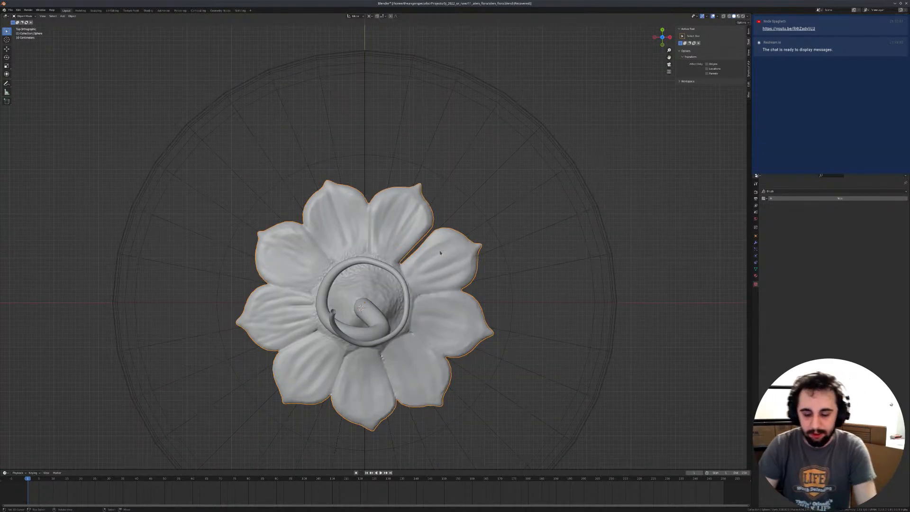
key("KP_1")
key("KP_Divide")
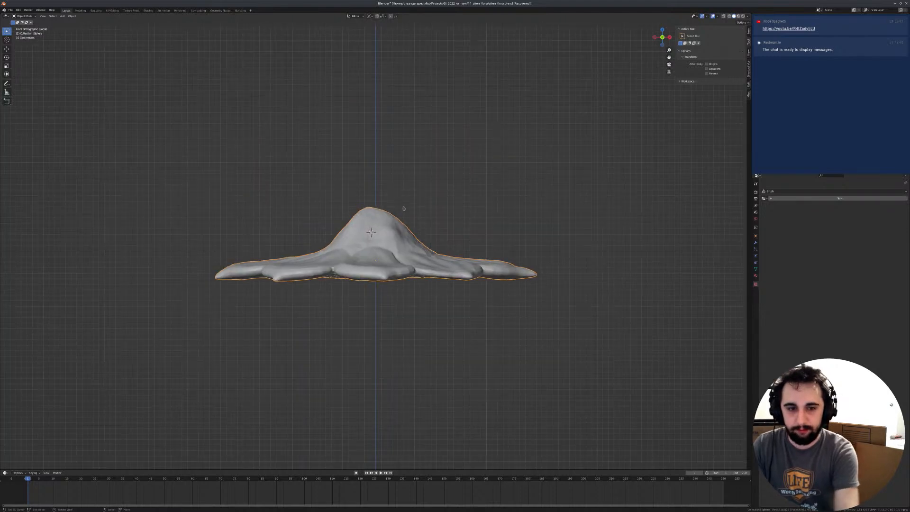
middle_click_drag(425, 229, 424, 238)
Step: Enter Sculpt Mode on the flower, choose the Paint brush and enlarge its radius
key("ctrl+Tab")
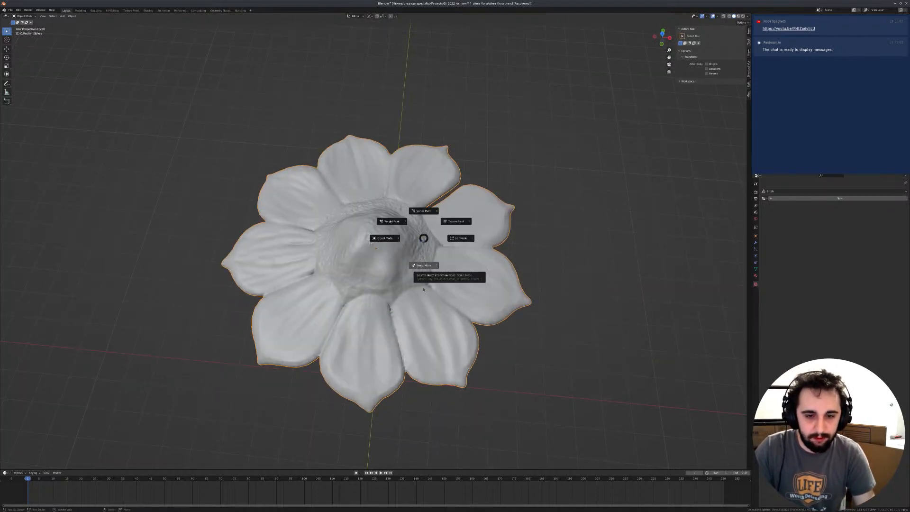
left_click(423, 275)
key("shift+space")
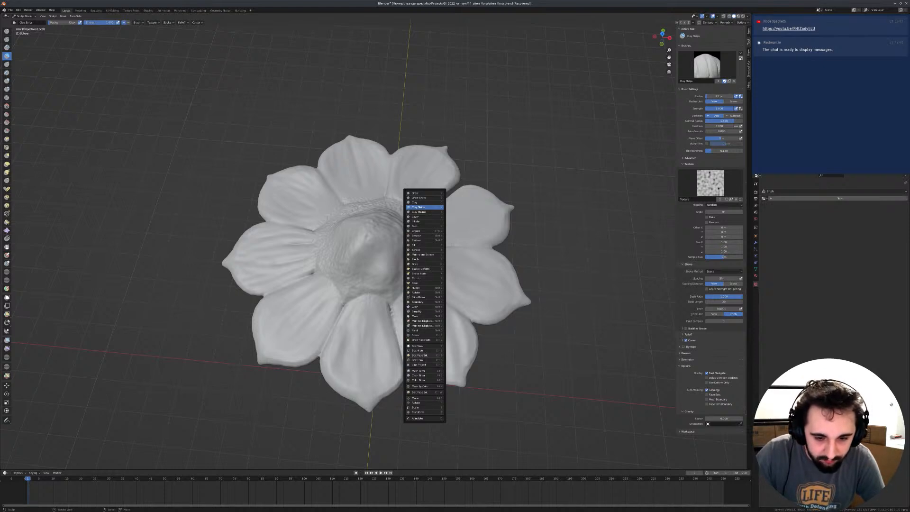
left_click(419, 330)
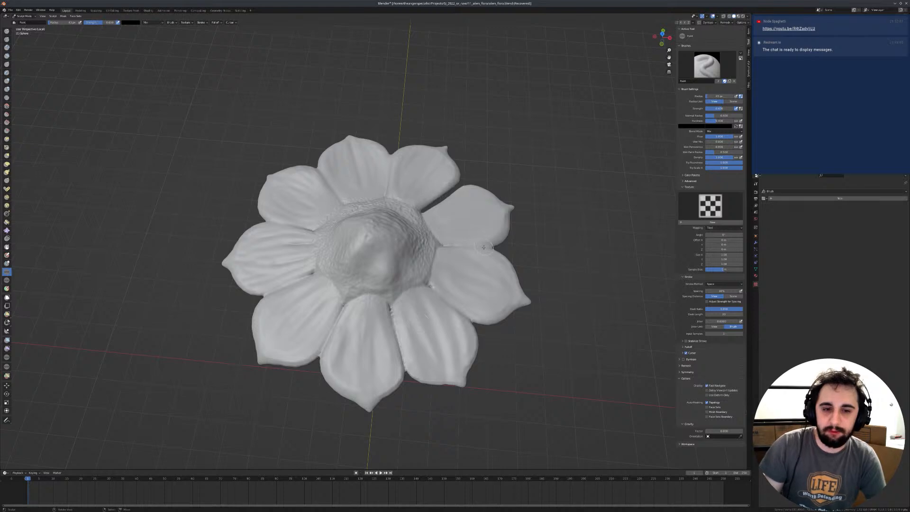
key("f")
left_click(631, 153)
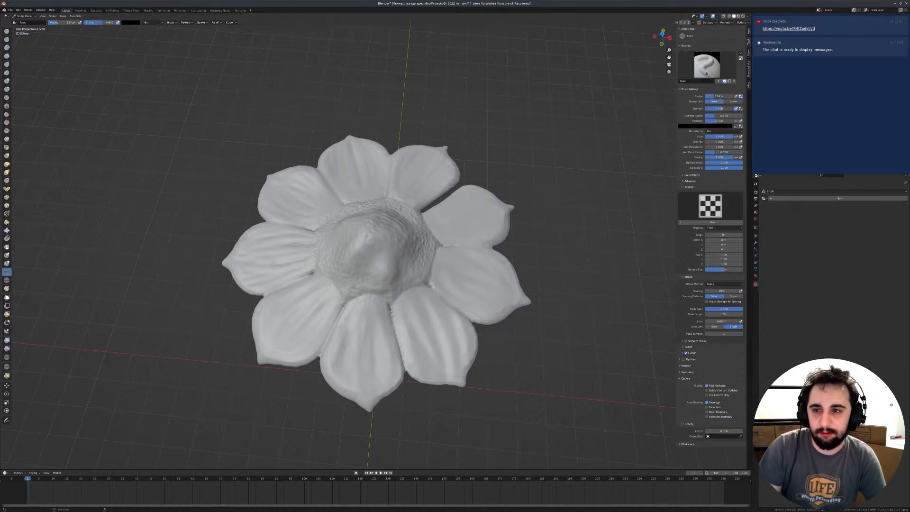
Step: Set the Paint brush's colour to bright green
left_click(691, 127)
left_click_drag(721, 84, 719, 63)
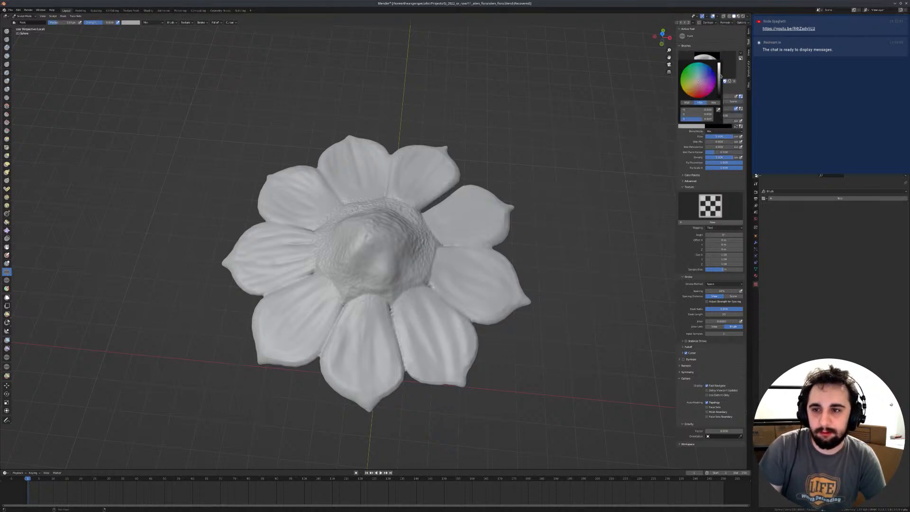
left_click(690, 67)
Step: Change the viewport shading's colour setting so that painted colours are displayed on the flower
middle_click_drag(417, 222, 366, 242)
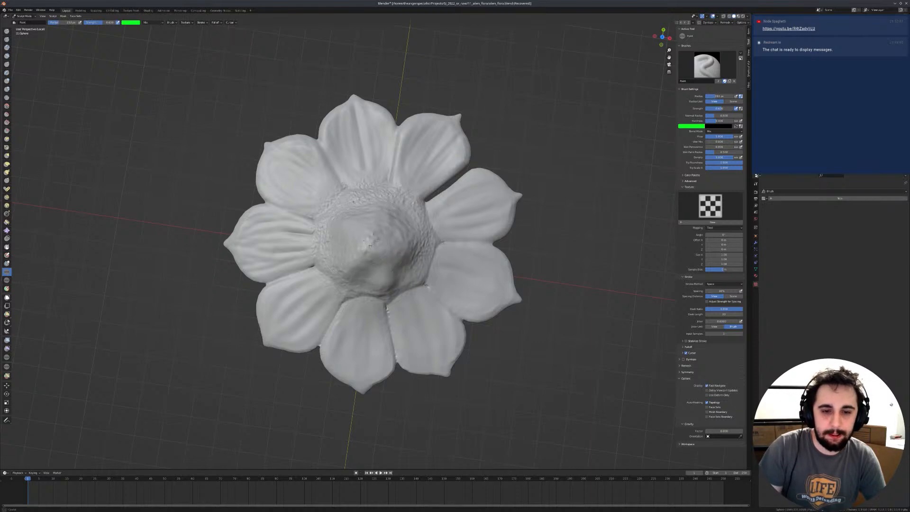
left_click(741, 23)
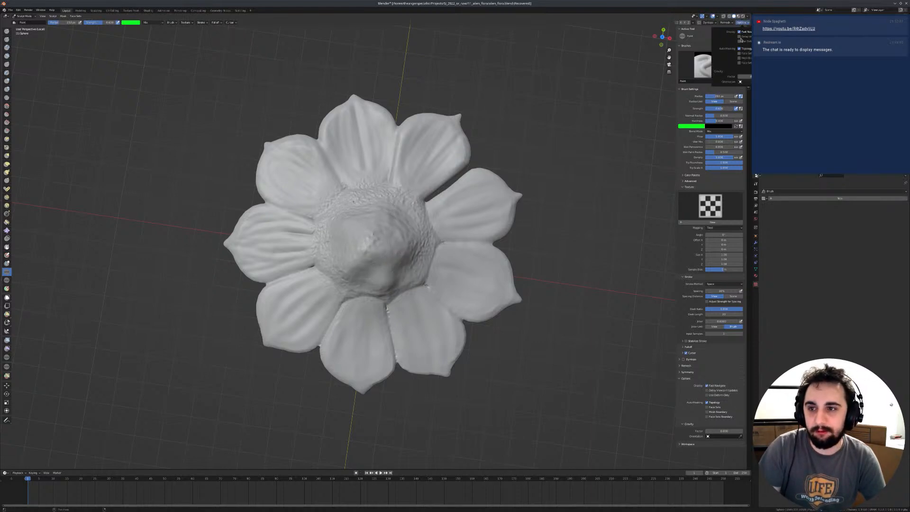
left_click(747, 16)
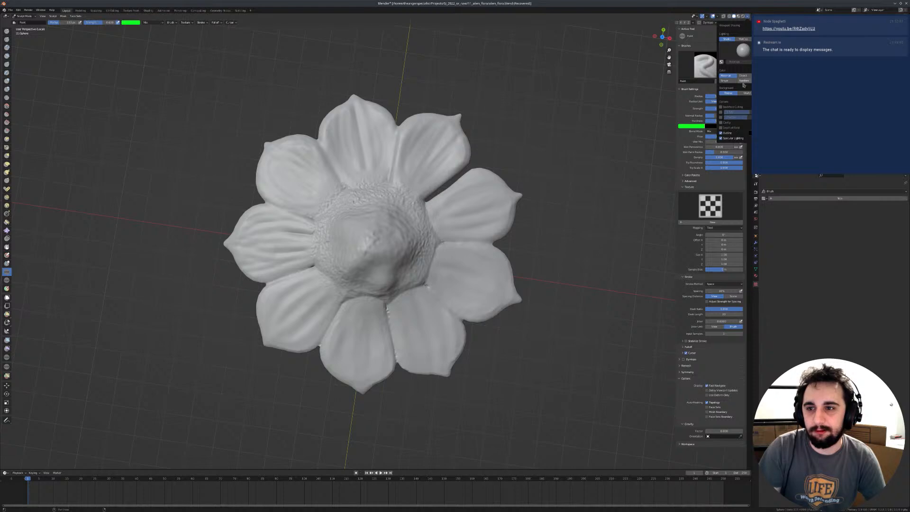
left_click(743, 76)
Step: Paint the flower's raised centre bright green, reducing the brush radius to cover its edge up to the petals
middle_click_drag(398, 244, 354, 245)
left_click_drag(354, 245, 334, 257)
mouse_move(377, 218)
left_mouse_down()
mouse_move(383, 206)
mouse_move(422, 243)
mouse_move(384, 282)
mouse_move(366, 268)
left_mouse_up()
middle_click_drag(352, 230, 339, 232)
key("f")
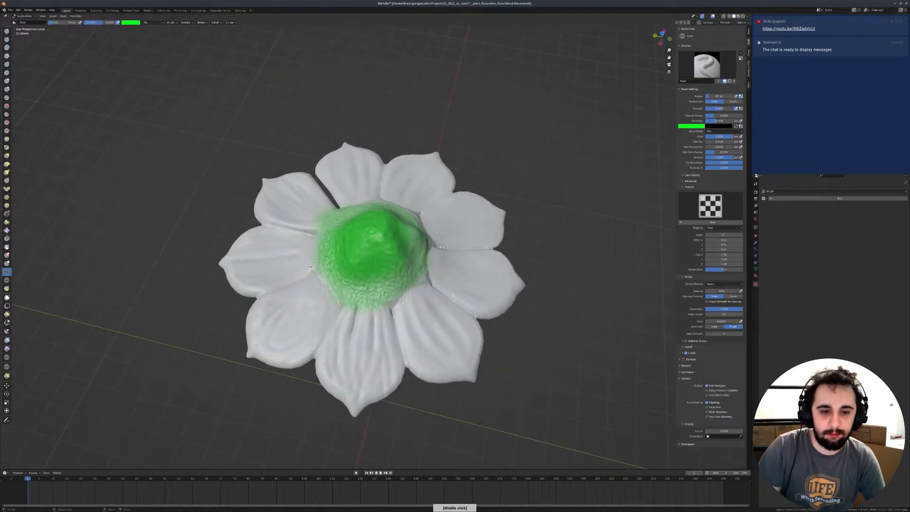
left_click(334, 229)
middle_click_drag(412, 256, 396, 247)
Step: Darken the paint colour to a deep green, resize the brush and shade the top of the flower's centre
left_click(697, 126)
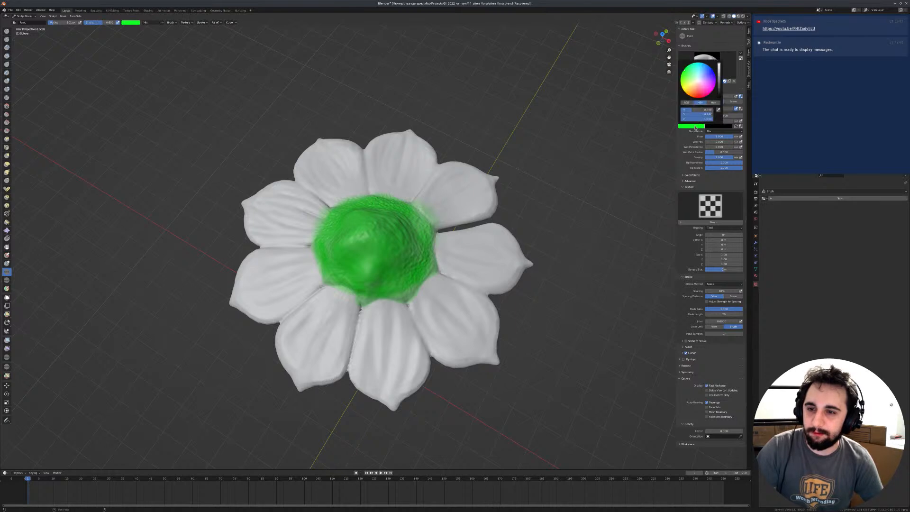
left_click_drag(718, 89, 718, 92)
mouse_move(384, 232)
middle_mouse_down()
mouse_move(379, 242)
mouse_move(396, 195)
mouse_move(390, 228)
mouse_move(360, 232)
mouse_move(375, 211)
middle_mouse_up()
left_click(378, 244)
key("f")
left_click(394, 243)
left_click(382, 239)
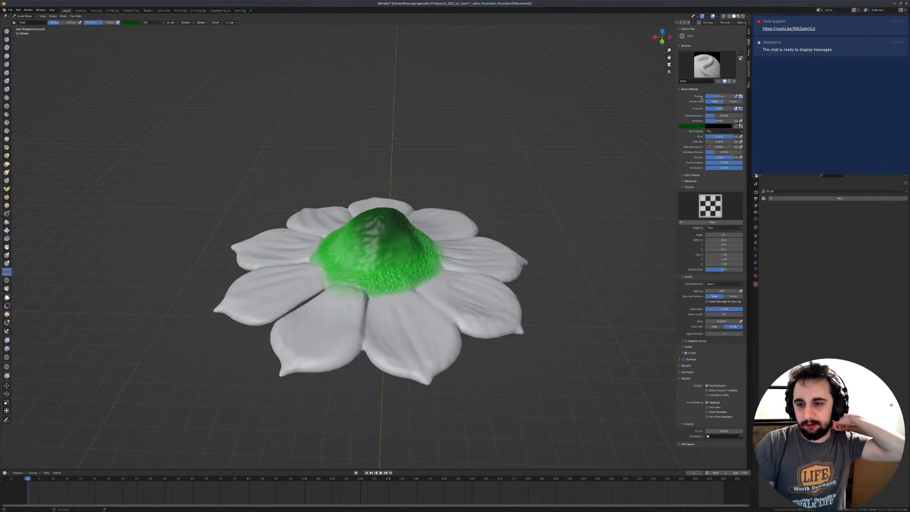
Step: Change the Paint brush's colour to a bright blue
left_click(696, 126)
left_click(697, 94)
left_click(704, 91)
left_click_drag(702, 81, 721, 65)
left_click(711, 70)
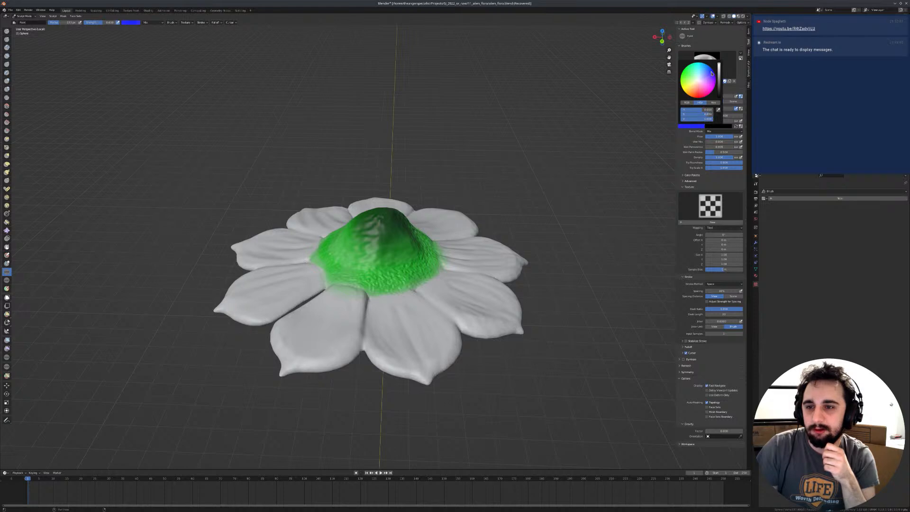
Step: Paint the petals blue all the way around the flower up to its green centre, reducing the brush radius for the final strokes
middle_click_drag(399, 208, 379, 254)
mouse_move(312, 326)
left_mouse_down()
mouse_move(327, 351)
mouse_move(350, 341)
mouse_move(332, 360)
mouse_move(388, 355)
mouse_move(408, 369)
mouse_move(455, 332)
mouse_move(455, 303)
mouse_move(429, 291)
mouse_move(455, 282)
mouse_move(403, 303)
left_mouse_up()
mouse_move(469, 321)
left_mouse_down()
mouse_move(457, 296)
mouse_move(474, 266)
mouse_move(502, 251)
mouse_move(480, 238)
mouse_move(455, 327)
mouse_move(382, 371)
mouse_move(397, 369)
mouse_move(297, 364)
mouse_move(269, 288)
mouse_move(297, 258)
mouse_move(284, 223)
mouse_move(249, 199)
mouse_move(311, 142)
mouse_move(334, 135)
mouse_move(351, 161)
mouse_move(339, 164)
mouse_move(370, 151)
mouse_move(403, 158)
mouse_move(379, 187)
mouse_move(417, 128)
mouse_move(440, 152)
mouse_move(452, 185)
mouse_move(472, 161)
left_mouse_up()
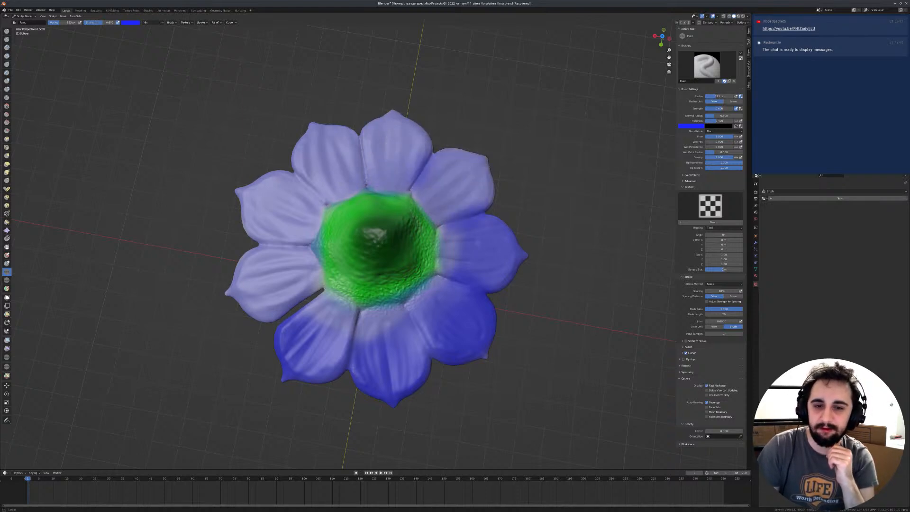
mouse_move(401, 171)
left_mouse_down()
mouse_move(332, 189)
mouse_move(297, 262)
mouse_move(325, 304)
left_mouse_up()
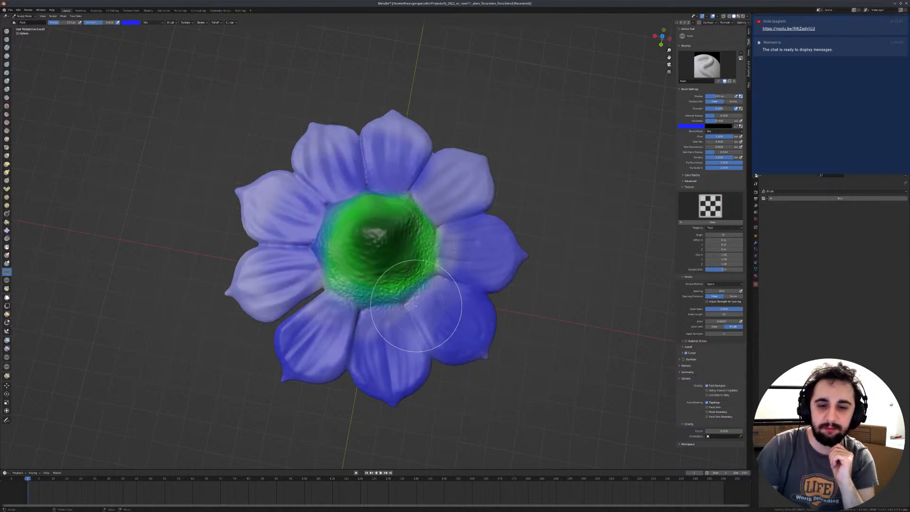
middle_click_drag(467, 254, 445, 274)
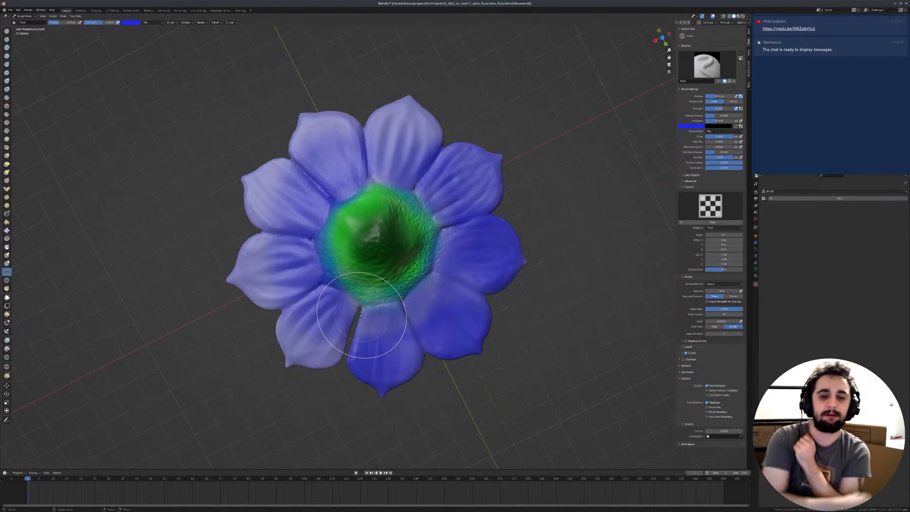
middle_click_drag(360, 315, 362, 325)
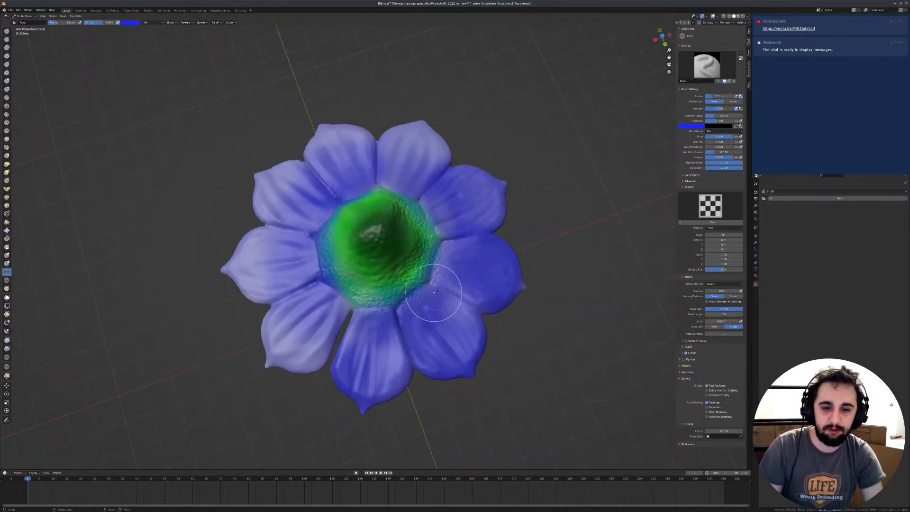
key("f")
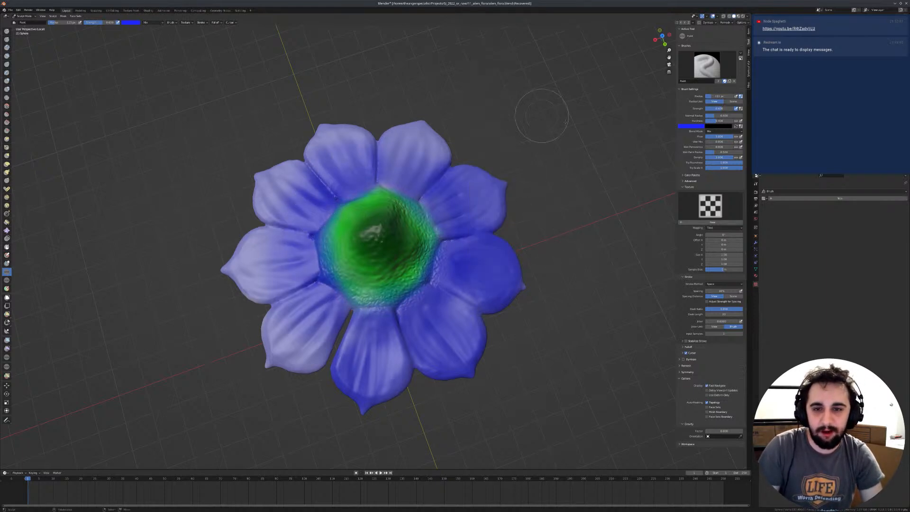
left_click(707, 65)
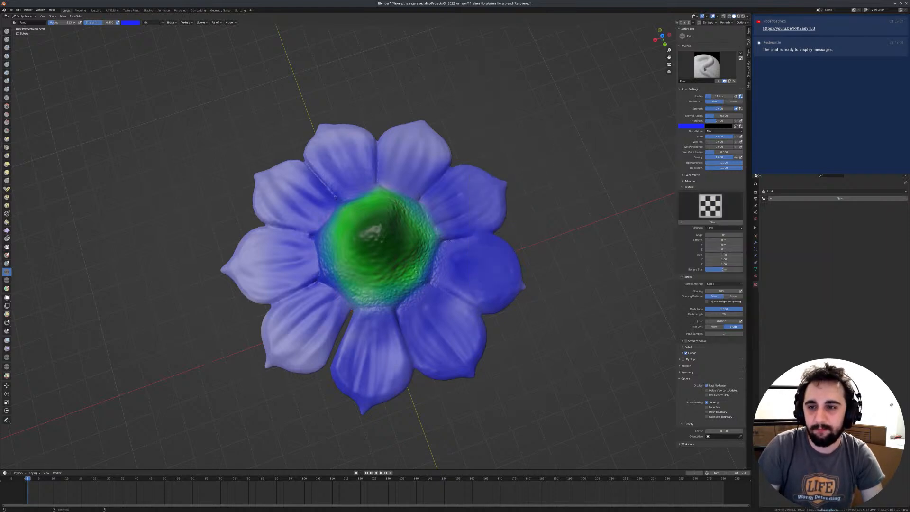
middle_click_drag(545, 227, 473, 213)
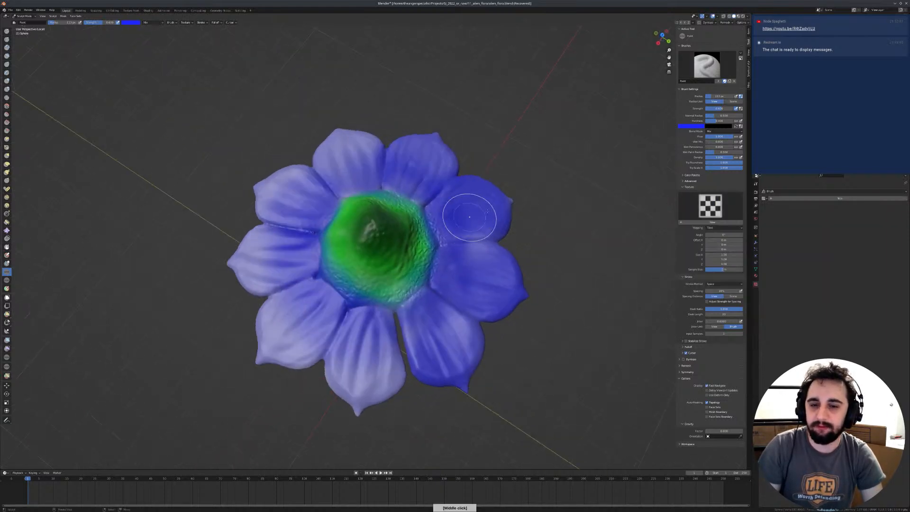
Step: Reselect the Paint brush, swap its primary and secondary colours and set the primary colour to a light green
key("x")
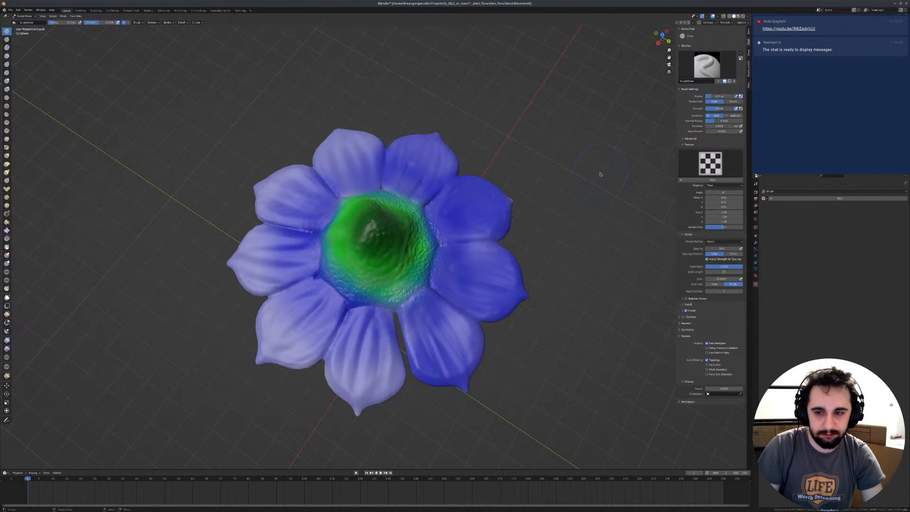
key("shift+space")
left_click(583, 309)
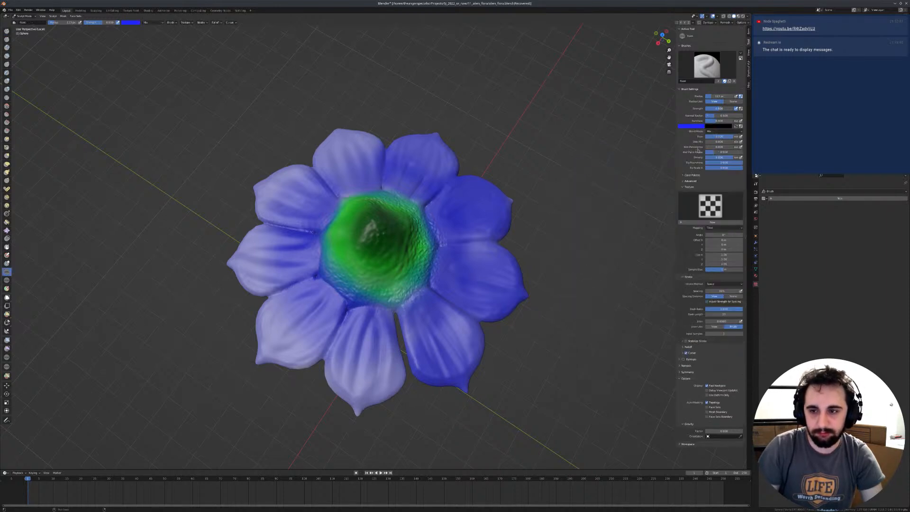
left_click(736, 126)
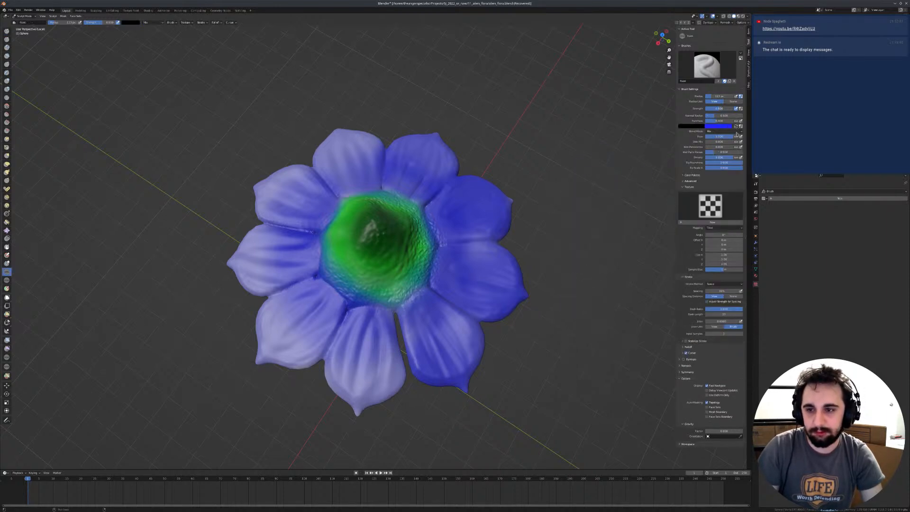
left_click(695, 127)
left_click_drag(720, 77, 719, 74)
left_click(689, 74)
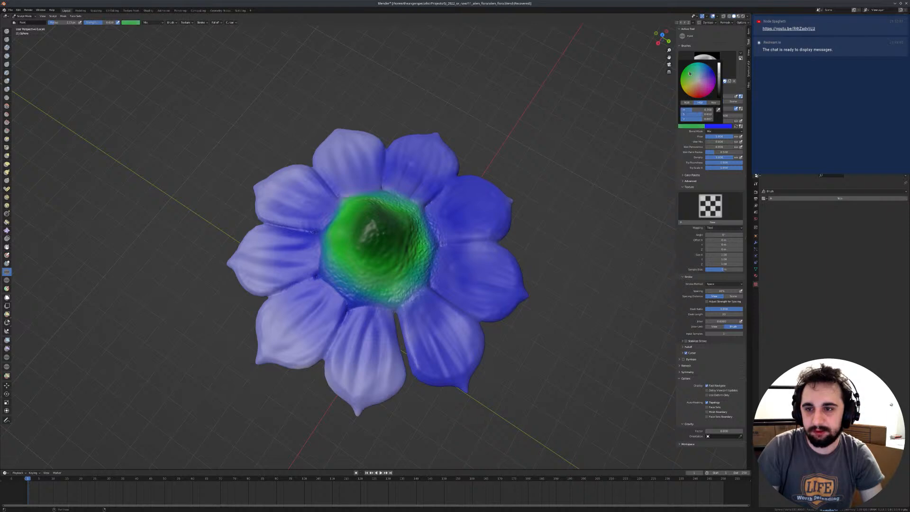
mouse_move(369, 232)
middle_mouse_down()
mouse_move(343, 274)
mouse_move(380, 275)
mouse_move(352, 264)
mouse_move(372, 273)
mouse_move(367, 283)
mouse_move(403, 252)
mouse_move(416, 197)
mouse_move(407, 191)
middle_mouse_up()
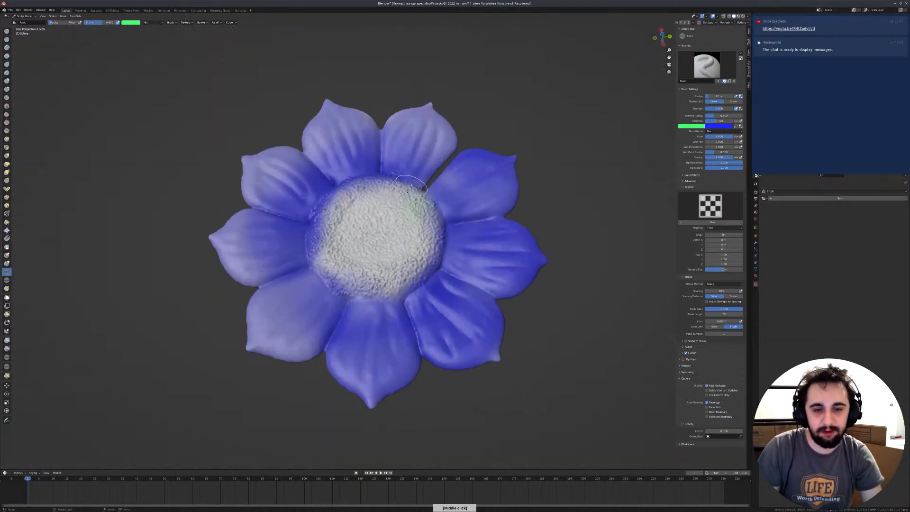
Step: Paint the flat textured disc on the flower's other side yellow and shift the paint hue to a warmer golden yellow
left_click(691, 125)
left_click(682, 88)
middle_click_drag(582, 161, 384, 253)
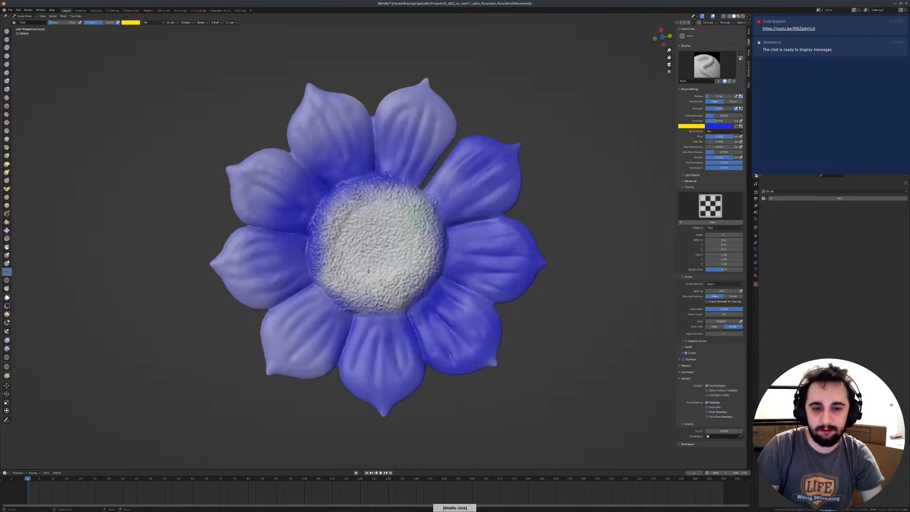
mouse_move(384, 254)
left_mouse_down()
mouse_move(358, 262)
mouse_move(380, 233)
mouse_move(384, 185)
mouse_move(406, 253)
mouse_move(354, 246)
mouse_move(361, 226)
mouse_move(401, 227)
left_mouse_up()
left_click(697, 127)
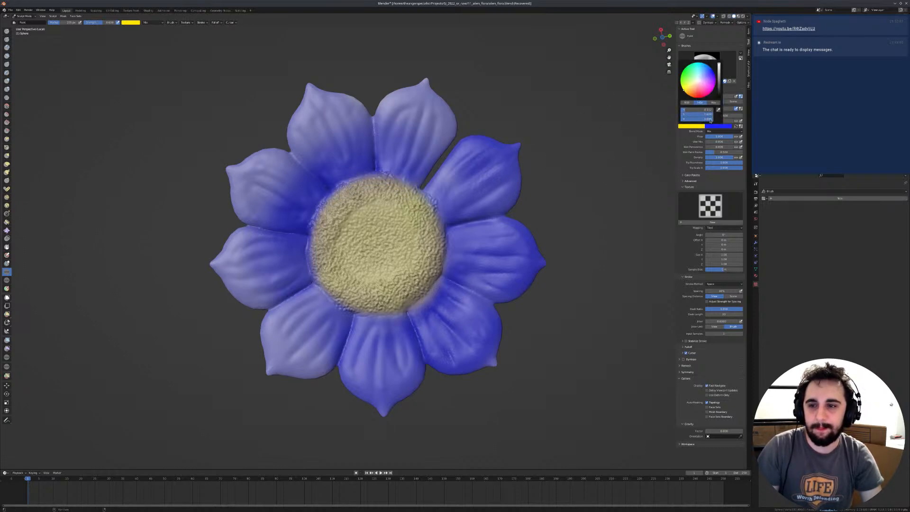
left_click_drag(704, 110, 706, 110)
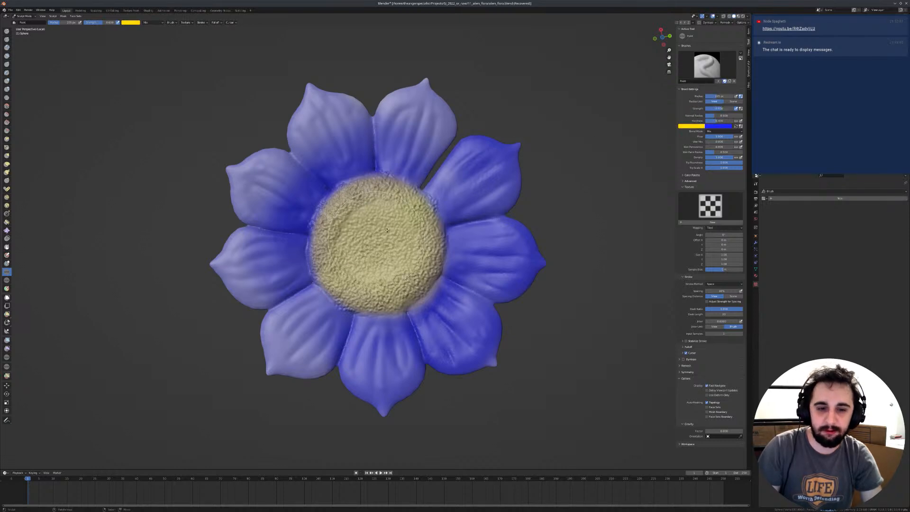
mouse_move(376, 256)
middle_mouse_down()
mouse_move(389, 180)
mouse_move(488, 233)
middle_mouse_up()
Step: Switch the flower to Object Mode and leave the isolated local view
key("ctrl+Tab")
left_click(456, 217)
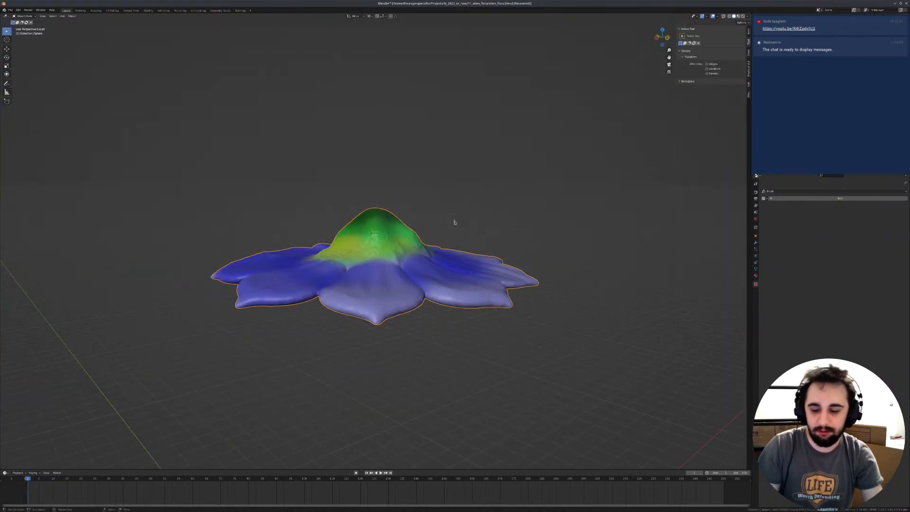
key("KP_Divide")
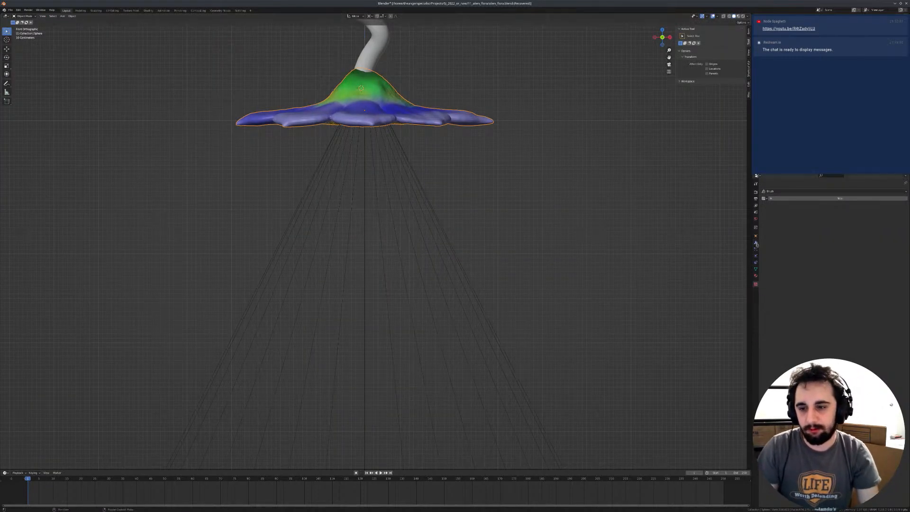
Step: Add a new material to the flower and open the Shading workspace
left_click(755, 269)
left_click(755, 275)
left_click(784, 212)
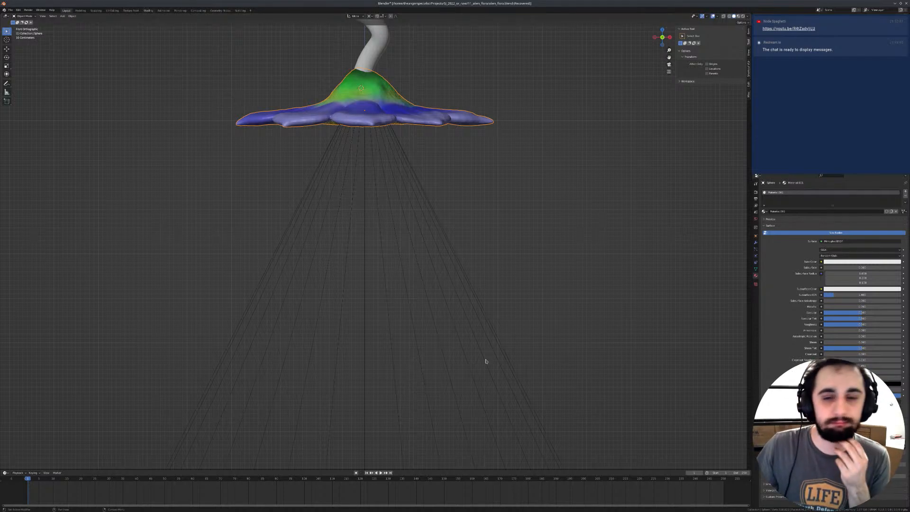
left_click(148, 10)
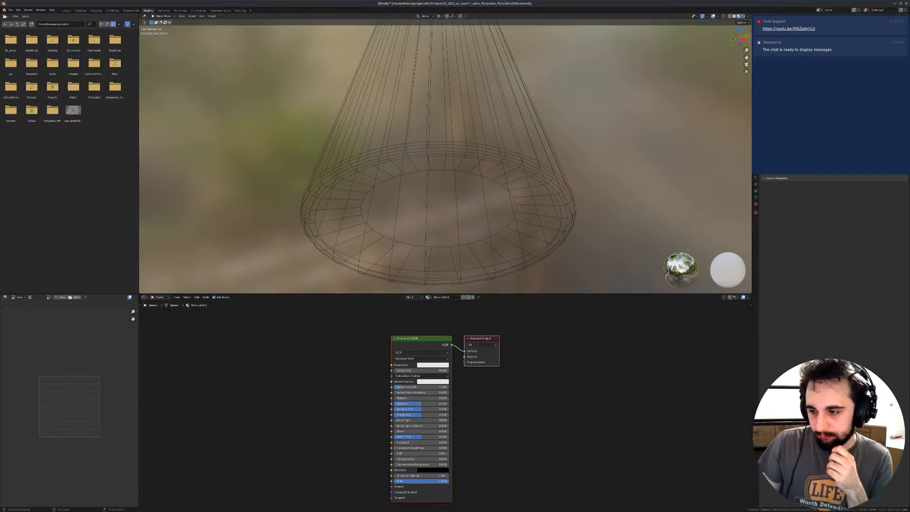
Step: Add a Vertex Color node using the Color layer and link its colour output to the Principled BSDF's Base Color
scroll(749, 225, "down", 5)
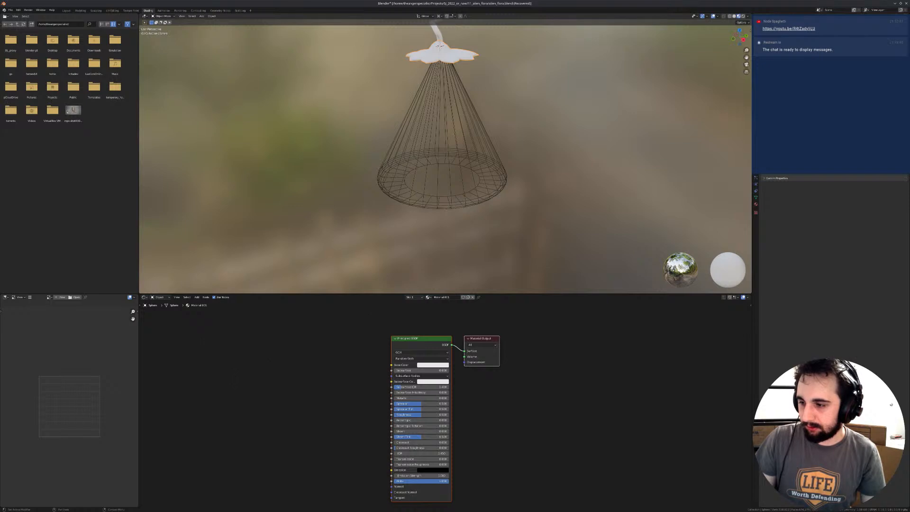
scroll(356, 388, "up", 2)
key("shift+a")
mouse_move(325, 356)
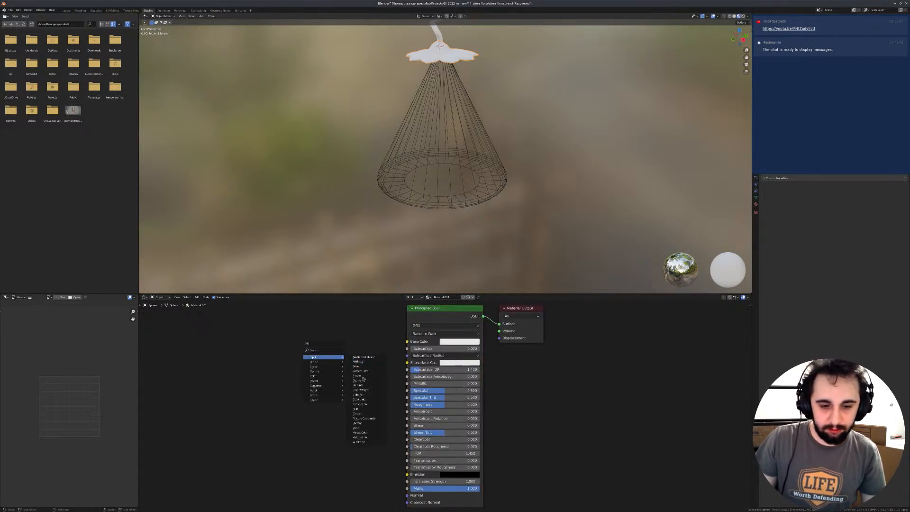
left_click(361, 432)
left_click(288, 389)
left_click(289, 396)
left_click_drag(314, 371, 408, 343)
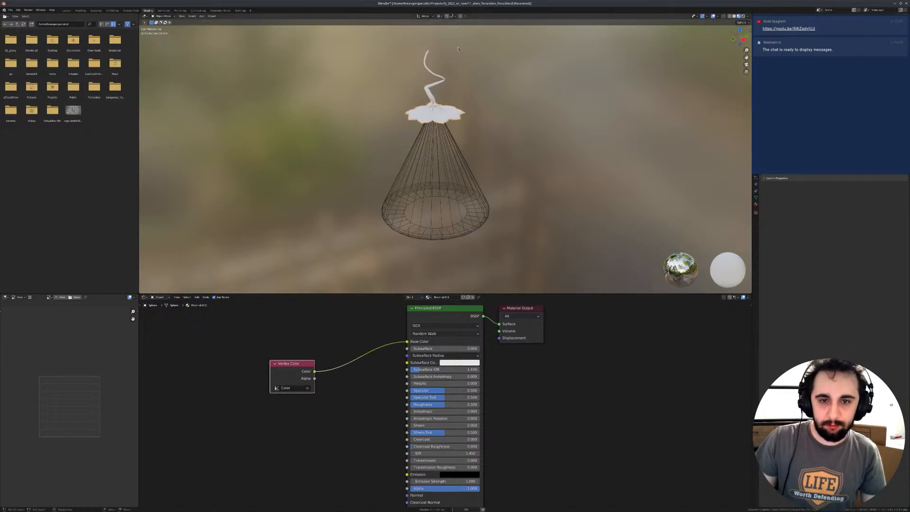
Step: Insert a reroute on the vertex colour link and connect it to the Principled BSDF's Subsurface Color as well
scroll(422, 67, "up", 3)
scroll(420, 63, "up", 6)
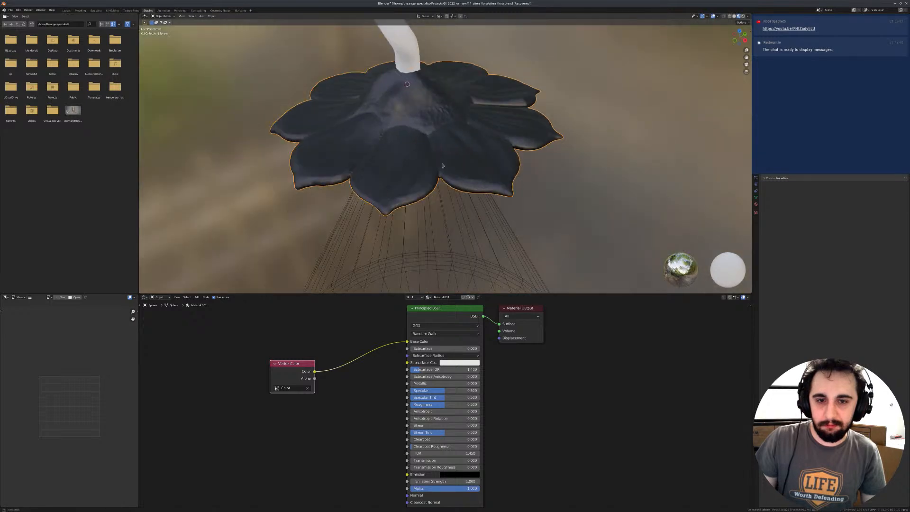
right_click_drag(370, 337, 386, 383, "shift")
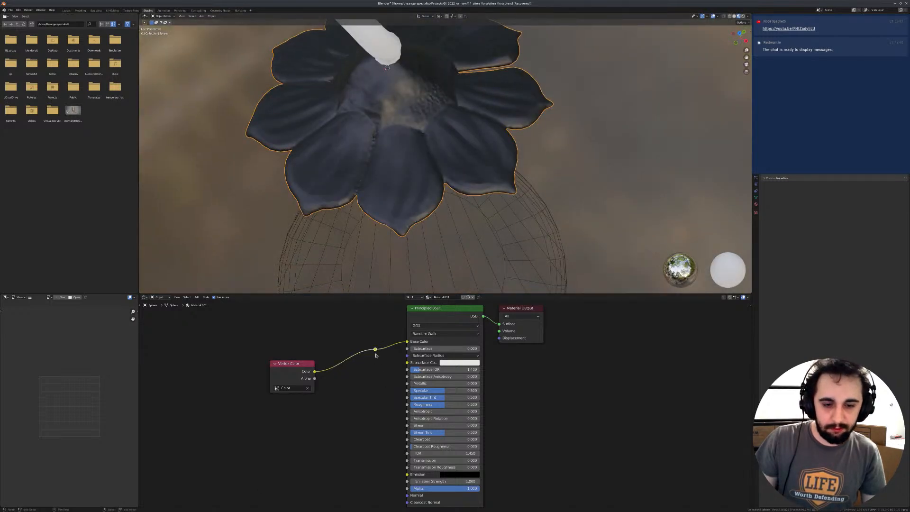
left_click_drag(375, 351, 411, 364)
Step: Switch the viewport to solid shading
middle_click_drag(423, 127, 384, 157)
key("z")
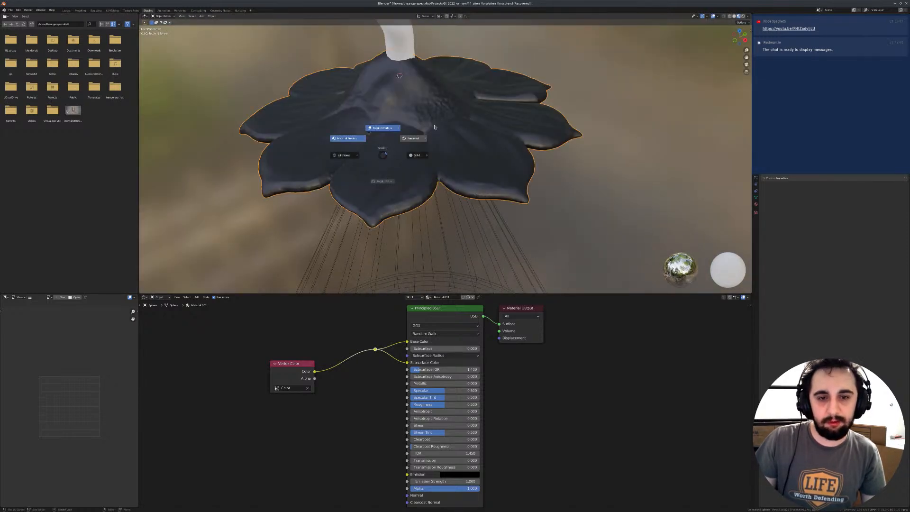
left_click(417, 155)
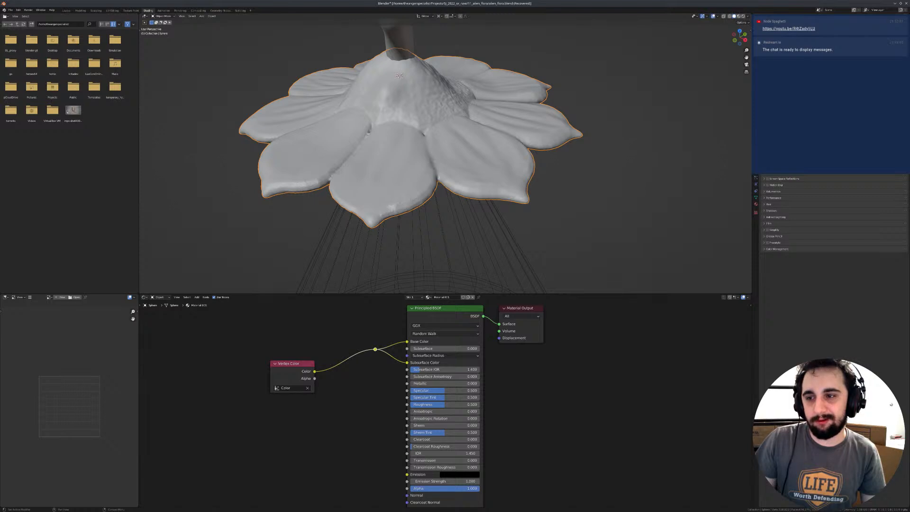
Step: Preview the flower in rendered viewport shading and return to solid shading
key("z")
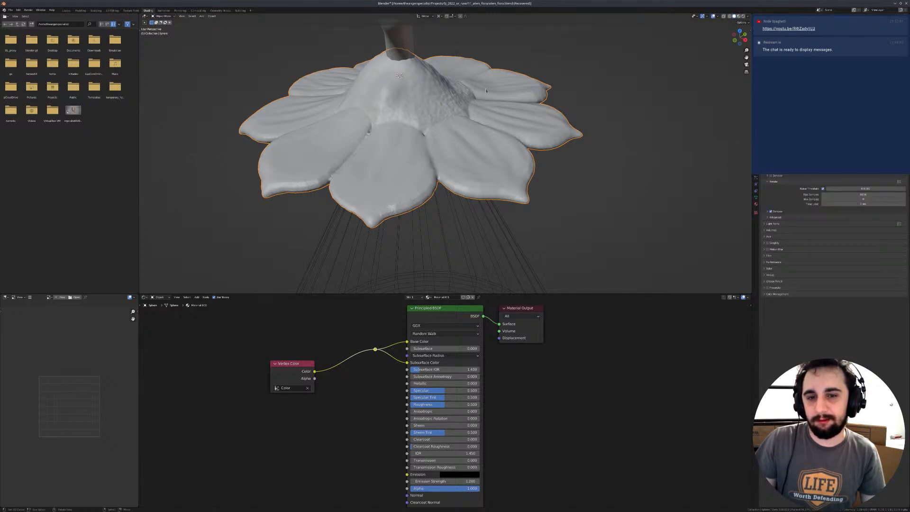
key("z")
left_click(487, 78)
mouse_move(452, 112)
middle_mouse_down()
mouse_move(416, 101)
mouse_move(459, 123)
mouse_move(387, 161)
middle_mouse_up()
key("z")
left_click(445, 166)
mouse_move(450, 163)
middle_mouse_down()
mouse_move(469, 183)
mouse_move(465, 217)
mouse_move(452, 157)
mouse_move(460, 190)
middle_mouse_up()
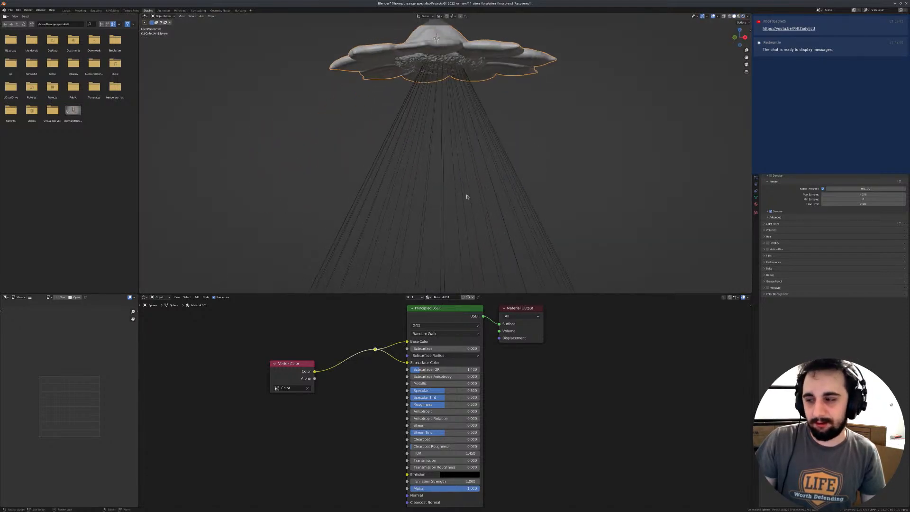
Step: Set the flower material's Subsurface to 0.364 and the second Subsurface Radius value to 1
middle_click_drag(432, 350, 426, 366)
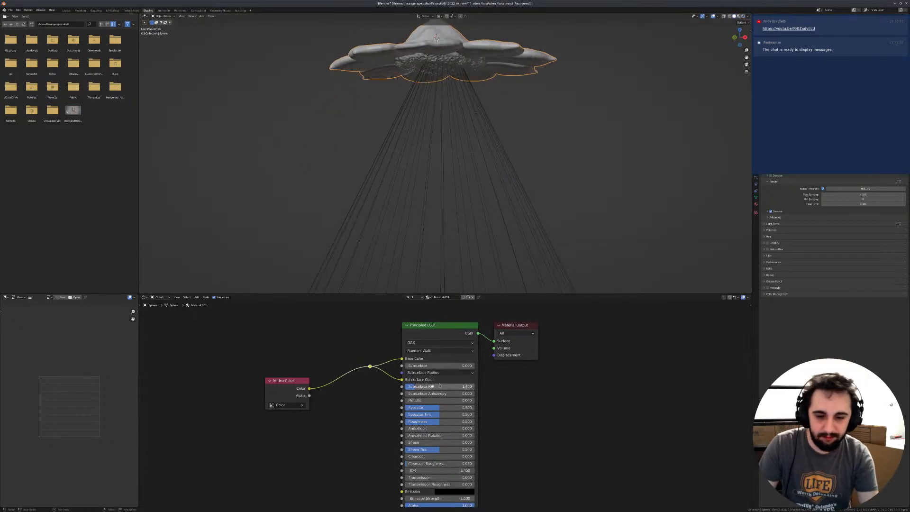
left_click_drag(419, 366, 430, 366)
left_click(430, 372)
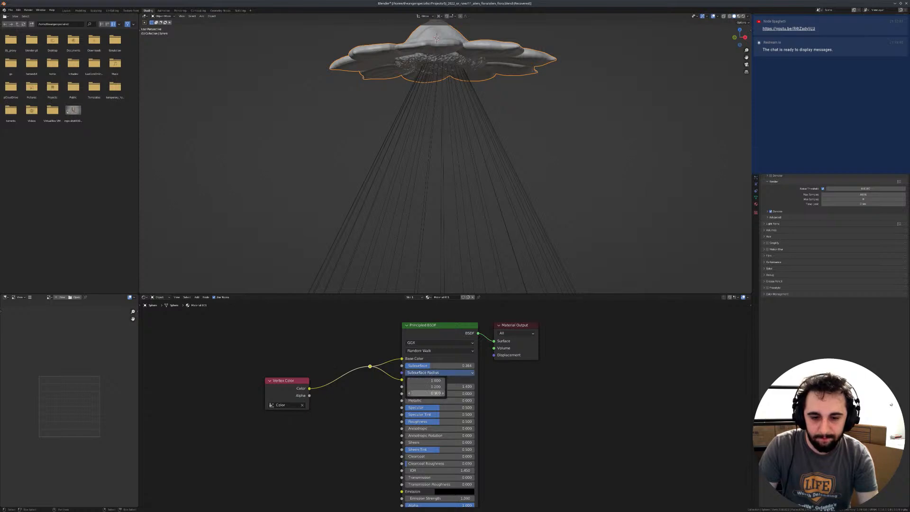
left_click(430, 386)
type("1")
key("Return")
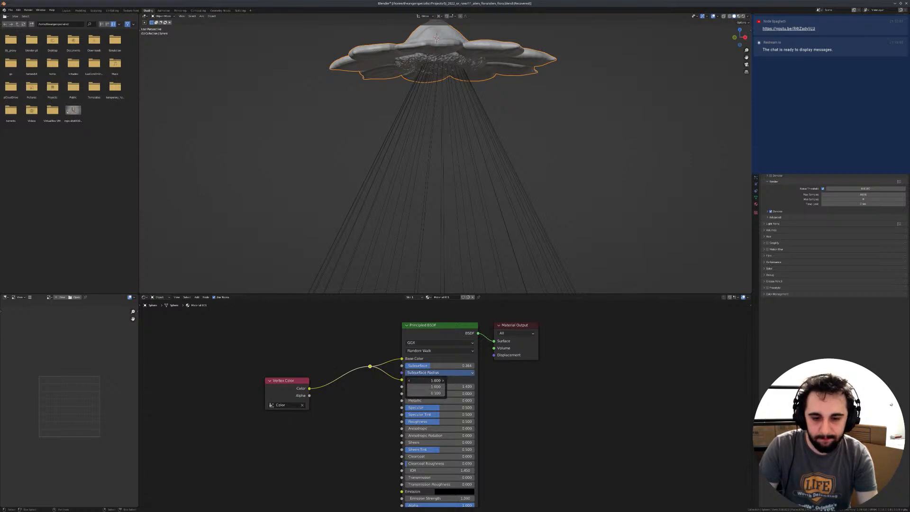
key("Return")
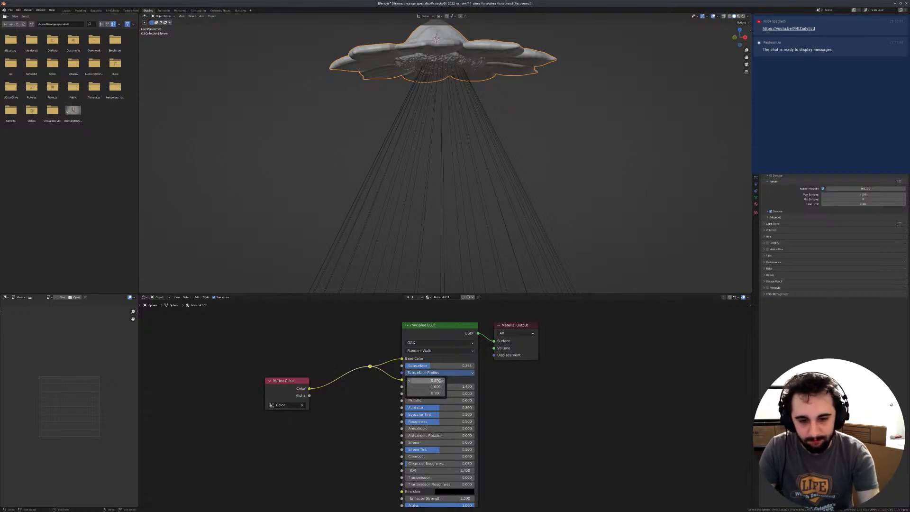
Step: Set the material's Specular to 1.000, Roughness to 0.323, Clearcoat to about 0.29 and Clearcoat Roughness to about 0.1
scroll(422, 379, "down", 1)
middle_click_drag(406, 432, 324, 373)
scroll(422, 379, "down", 1)
scroll(323, 373, "up", 2)
middle_click_drag(365, 367, 387, 388)
middle_click_drag(442, 358, 492, 379)
scroll(491, 380, "up", 2)
middle_click_drag(426, 420, 400, 425)
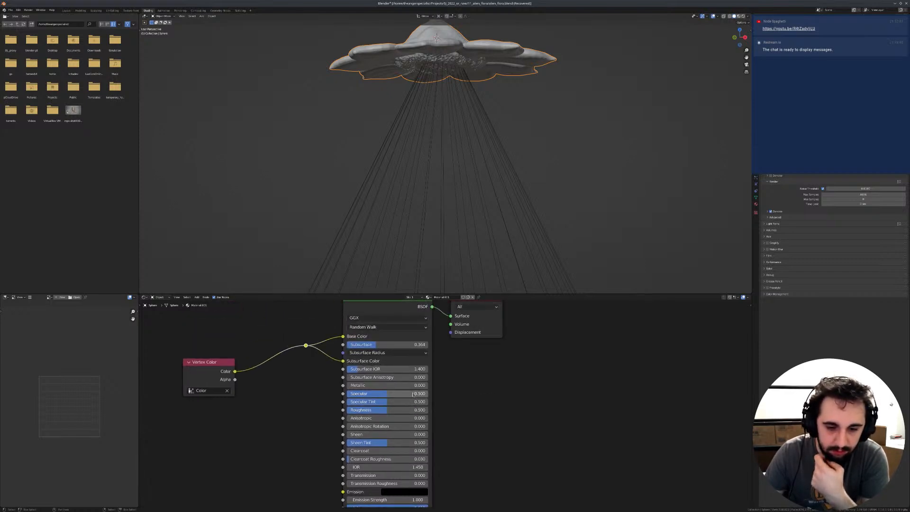
left_click_drag(387, 393, 372, 410)
mouse_move(380, 451)
left_mouse_down()
mouse_move(403, 450)
mouse_move(381, 458)
left_mouse_up()
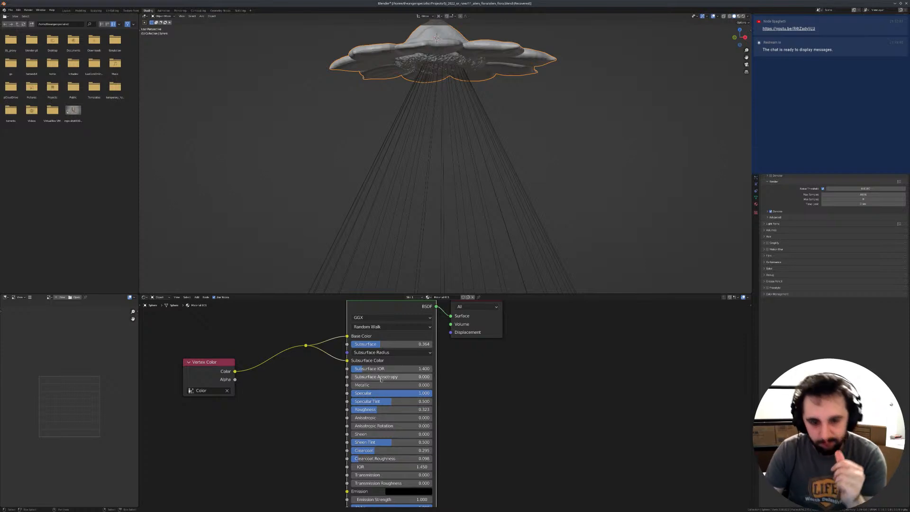
Step: Switch the viewport to rendered shading with the flower seen face-on
middle_click_drag(370, 148, 381, 168)
key("z")
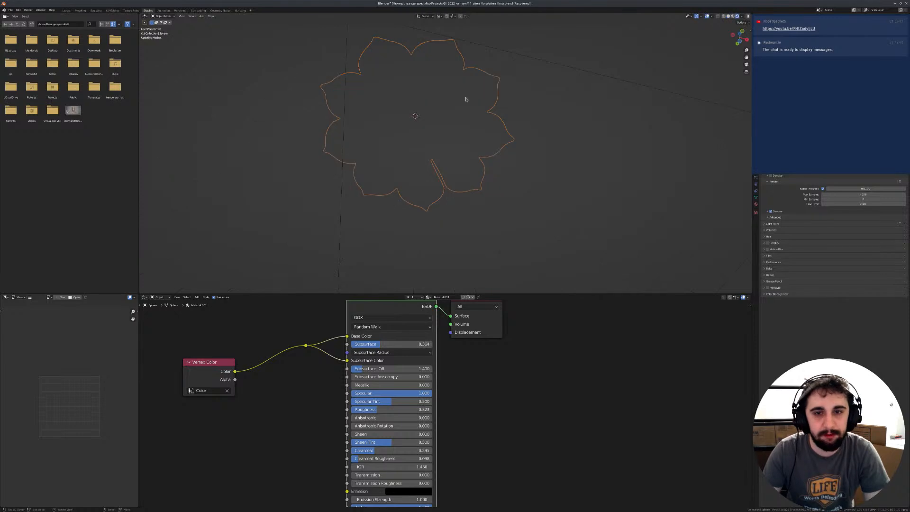
Step: Return to solid shading, select the curly stem curve above the flower and assign it the flower's material
mouse_move(418, 114)
middle_mouse_down()
mouse_move(408, 173)
mouse_move(495, 146)
mouse_move(329, 122)
mouse_move(411, 144)
mouse_move(524, 86)
middle_mouse_up()
key("z")
left_click(466, 65)
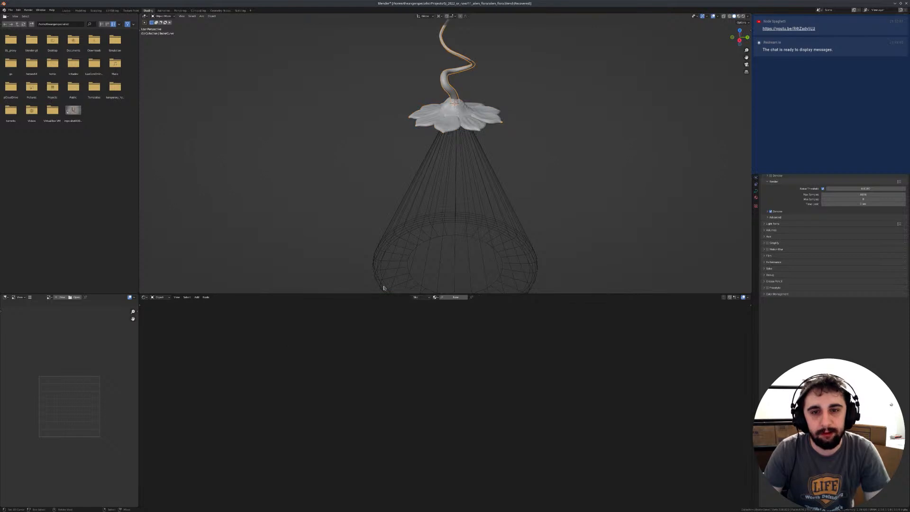
left_click(435, 297)
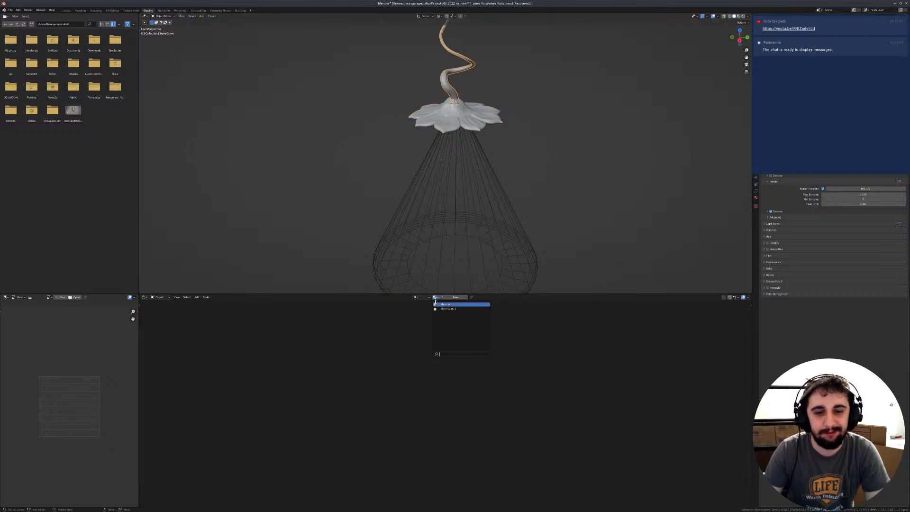
left_click(448, 309)
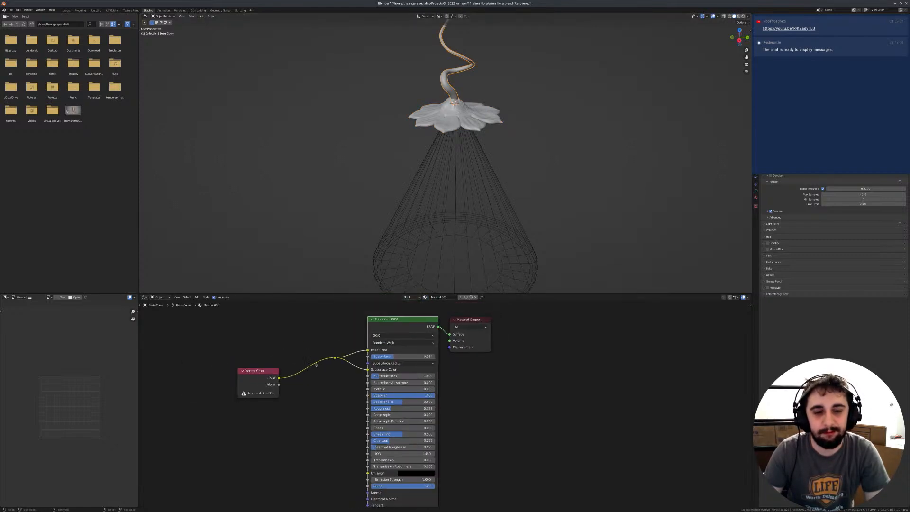
Step: Delete the stem material's Vertex Color input, set Base Color and Subsurface Color to the same green, and preview it in rendered shading
left_click_drag(232, 336, 346, 420)
key("x")
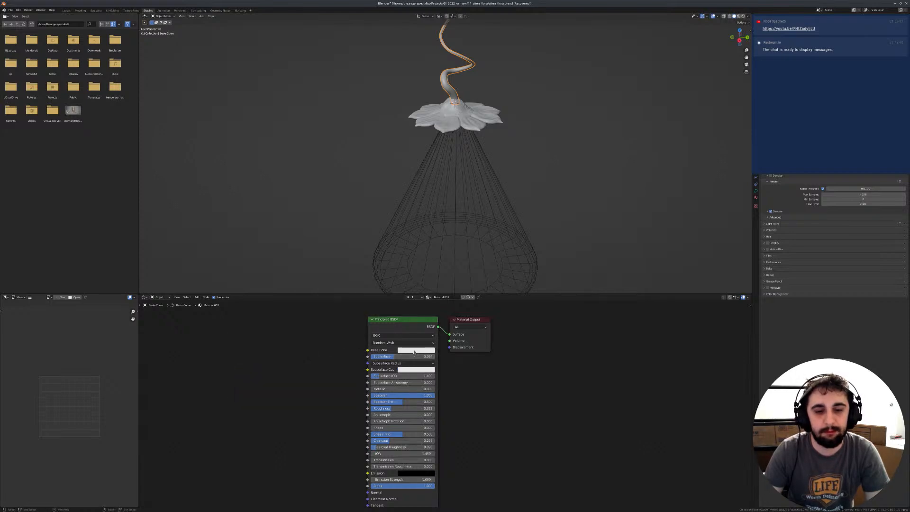
left_click(413, 350)
left_click_drag(407, 293, 400, 283)
left_click(448, 279)
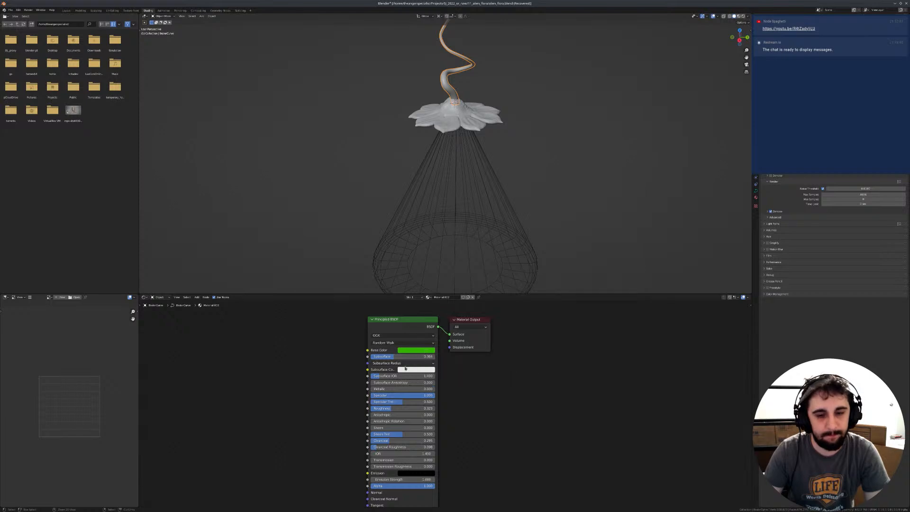
left_click(428, 86)
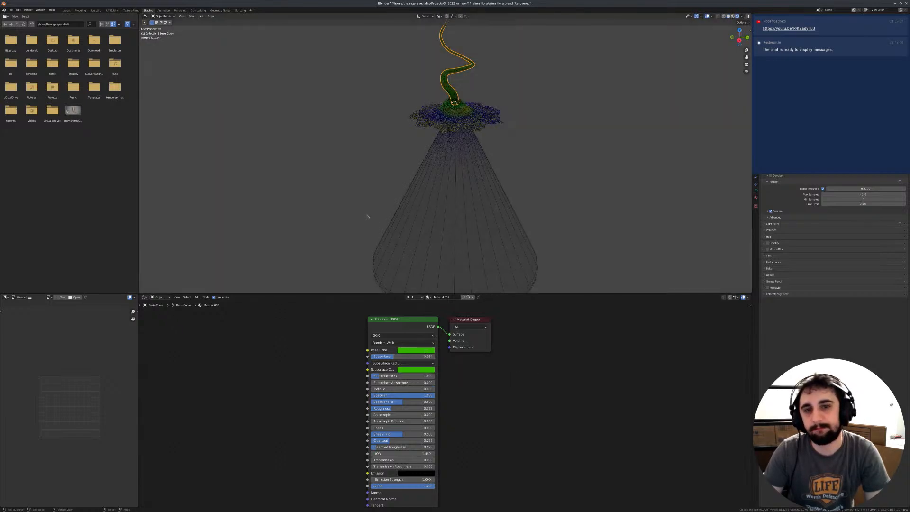
Step: Edit the stem curve in front view and adjust the radius of its base point with proportional falloff
middle_click_drag(325, 172, 459, 183)
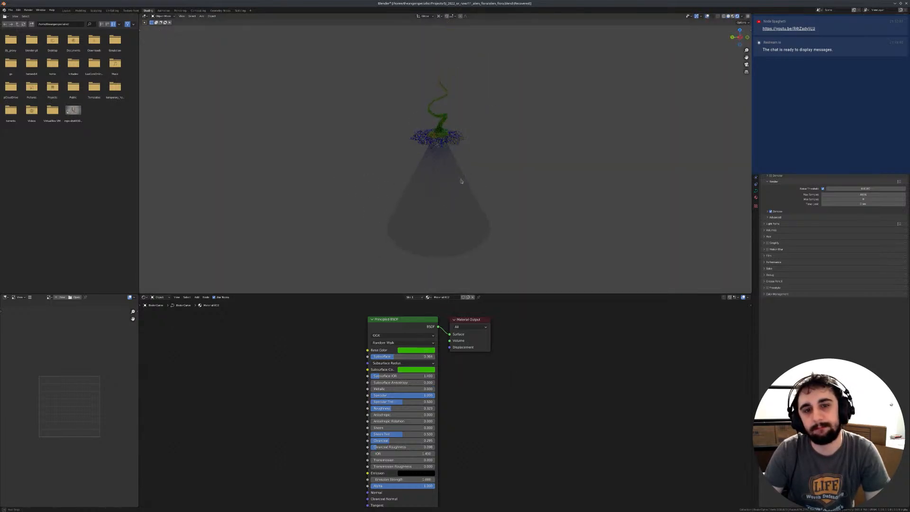
key("KP_1")
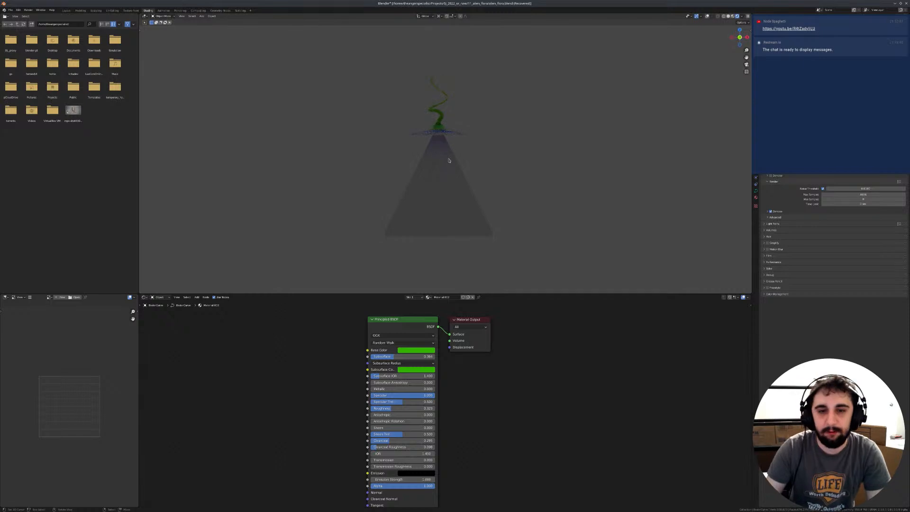
scroll(443, 152, "up", 4)
key("z")
left_click(426, 85)
middle_click_drag(420, 89, 380, 180, "shift")
key("Tab")
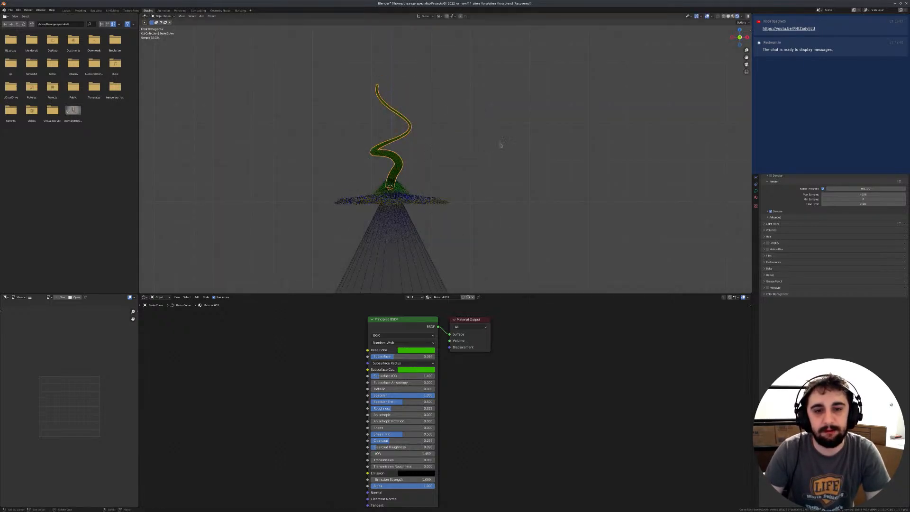
key("alt+s")
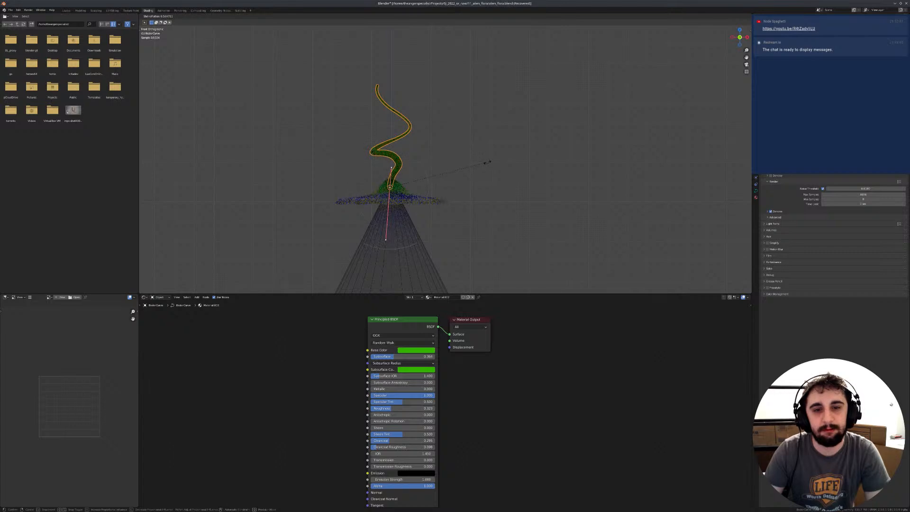
left_click(475, 159)
key("z")
left_click(465, 144)
Step: Move the stem curve's base point along its local Z axis with proportional falloff
key("g")
key("z")
key("z")
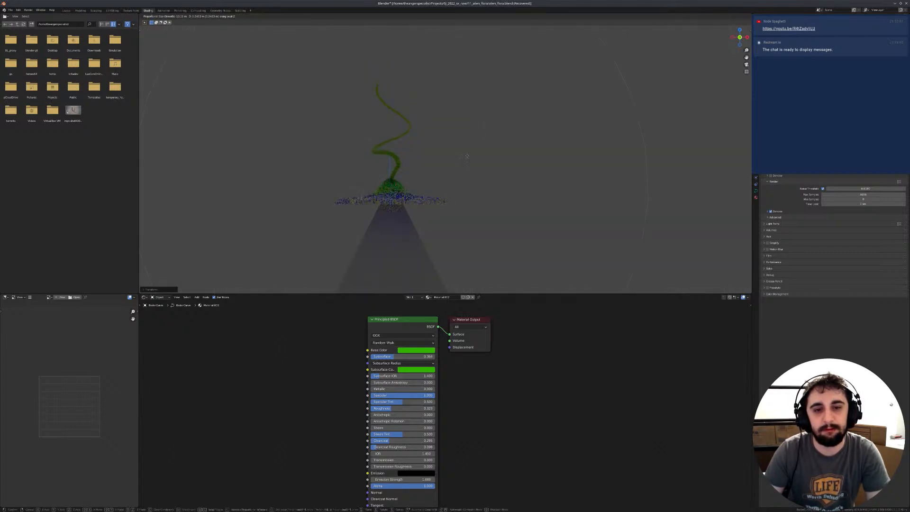
left_click(479, 158)
key("z")
left_click(466, 151)
scroll(474, 169, "down", 3)
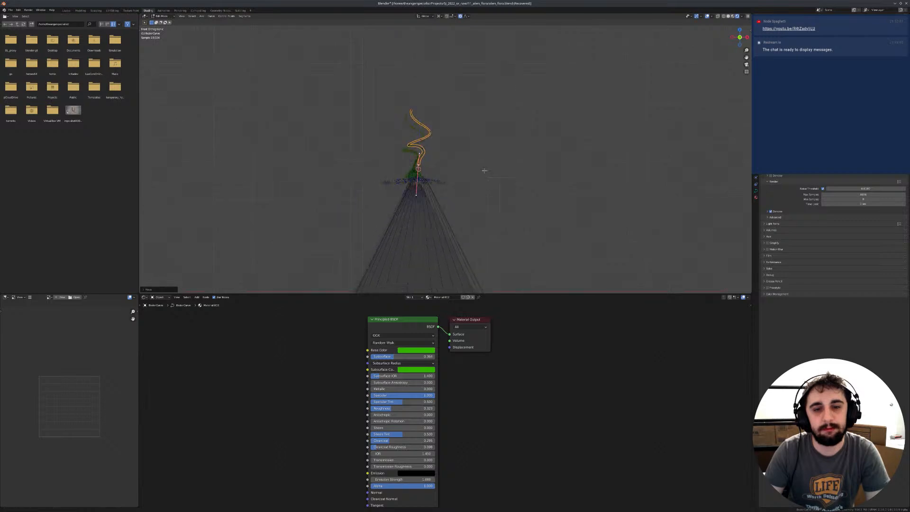
middle_click_drag(481, 174, 494, 159, "shift")
Step: Thin the stem by reducing the curve radius around its base point
key("z")
left_click(497, 121)
key("alt+s")
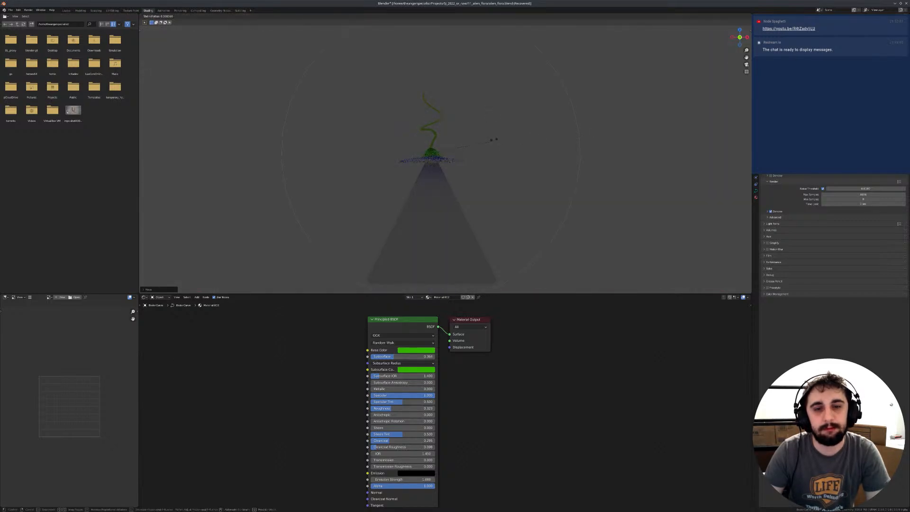
left_click(474, 149)
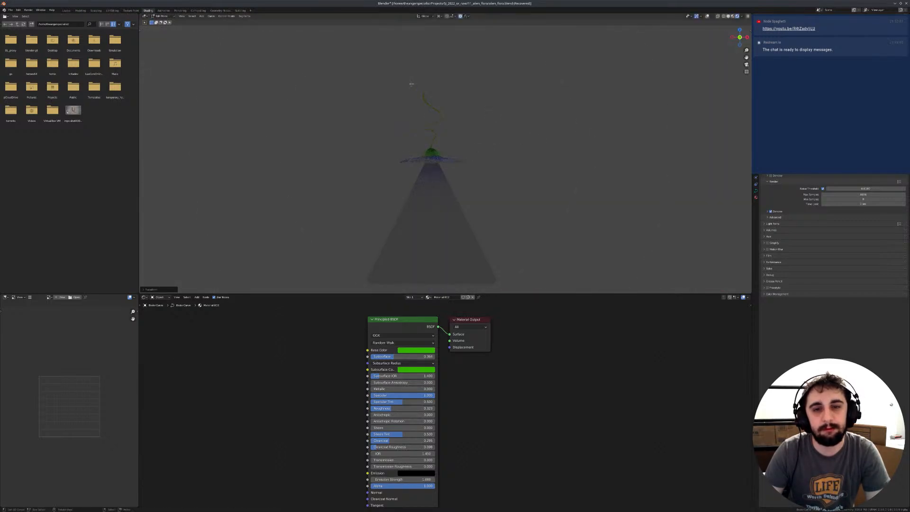
Step: Select the stem curve's tip point and adjust the curve radius there
key("z")
left_click(433, 96)
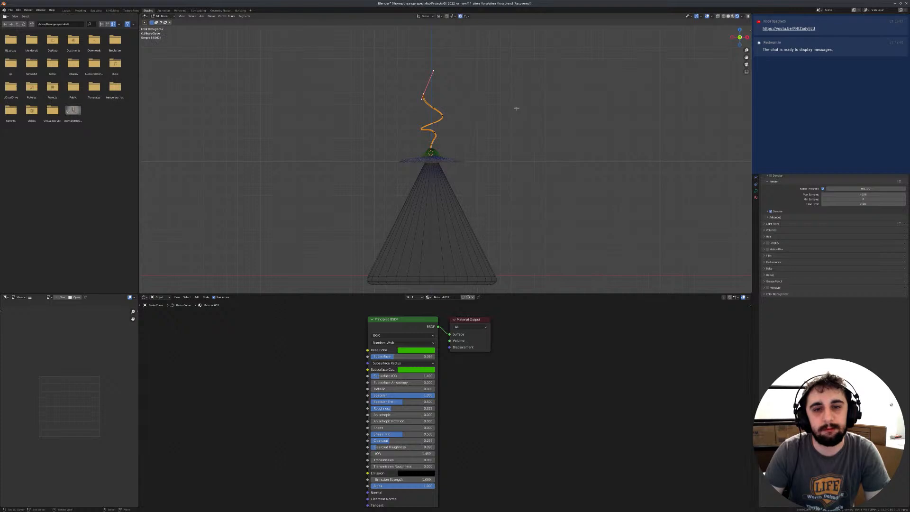
left_click(507, 158)
key("alt+s")
left_click(424, 79)
key("alt+s")
left_click(542, 151)
Step: Undo the last stem edit and return from curve editing to Object Mode
middle_click_drag(514, 149, 505, 133, "shift")
key("z")
left_click(538, 167)
key("z")
left_click(502, 141)
key("ctrl+z")
key("Tab")
Step: Select the wireframe cone below the flower and give it a new material
left_click(454, 236)
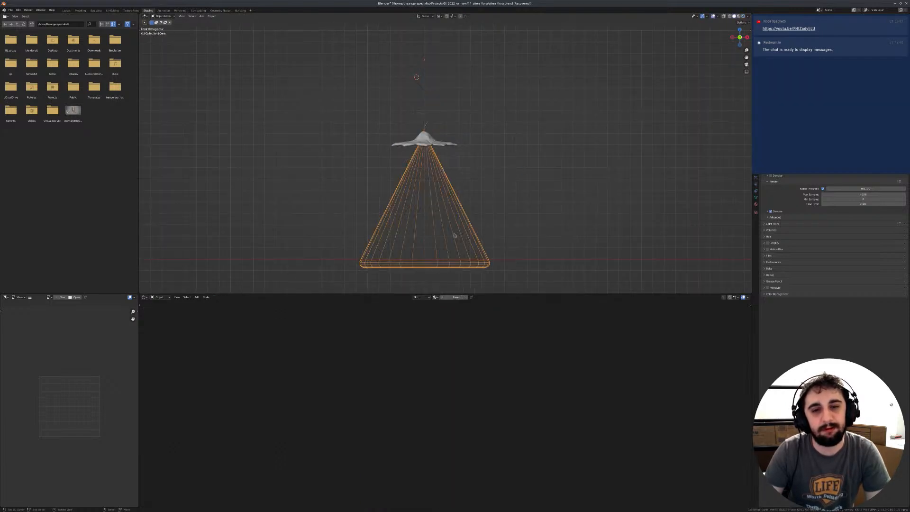
left_click(445, 297)
scroll(203, 84, "down", 1)
Step: Select the cone's loop of side faces and unwrap it with Follow Active Quads
key("Tab")
left_click(353, 148)
left_click(444, 198, "alt")
scroll(445, 197, "down", 1)
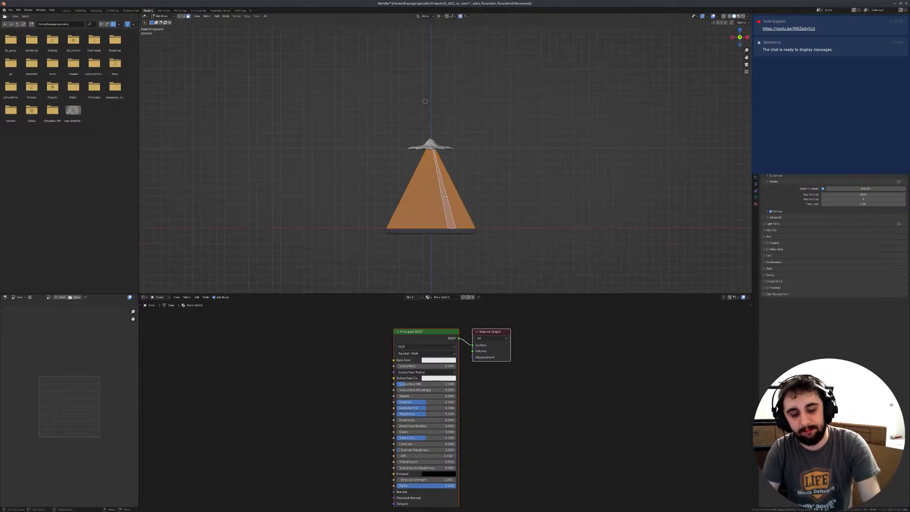
scroll(444, 170, "up", 2)
key("u")
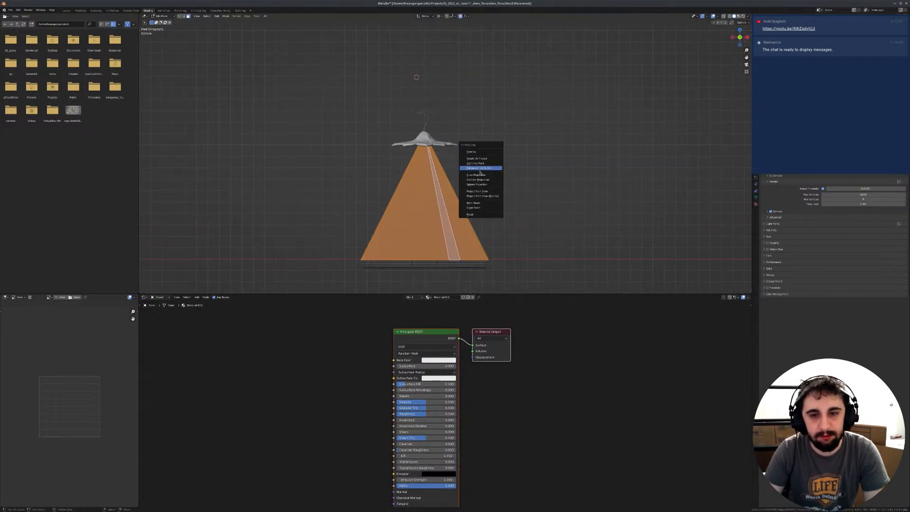
middle_click_drag(441, 246, 441, 218)
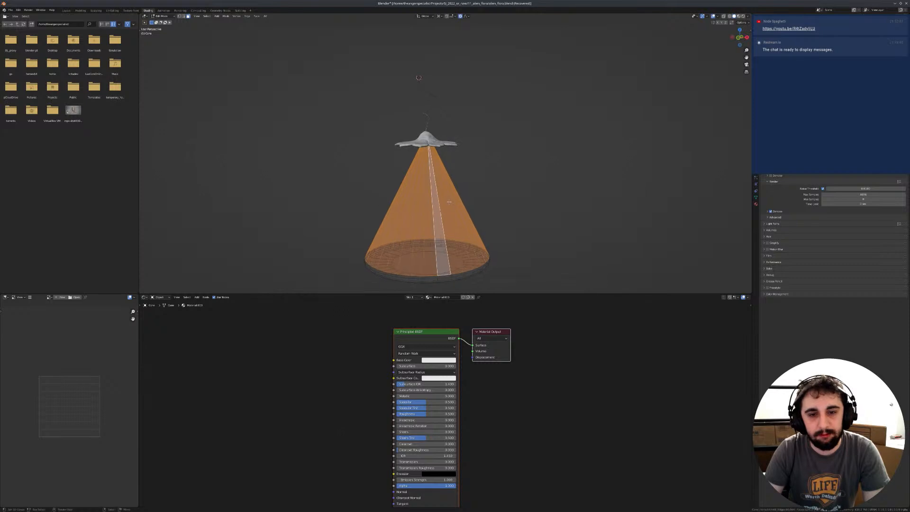
key("u")
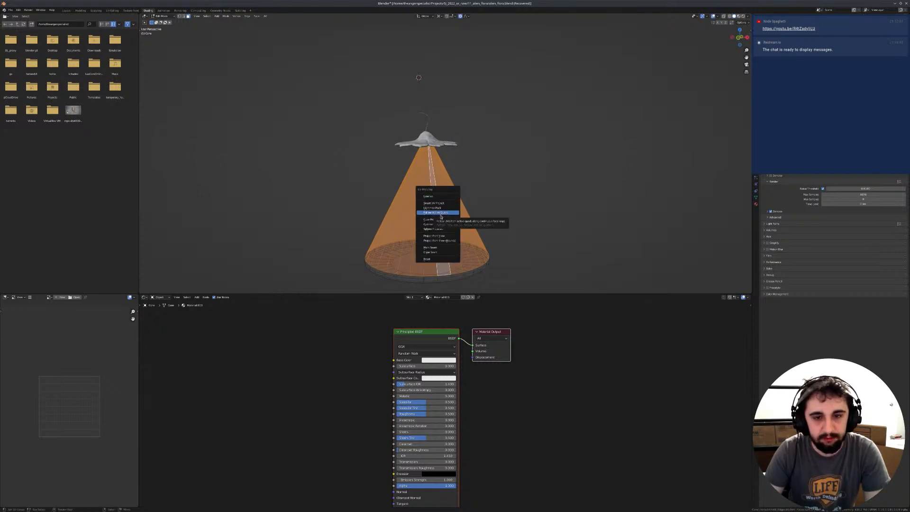
left_click(440, 212)
left_click(432, 228)
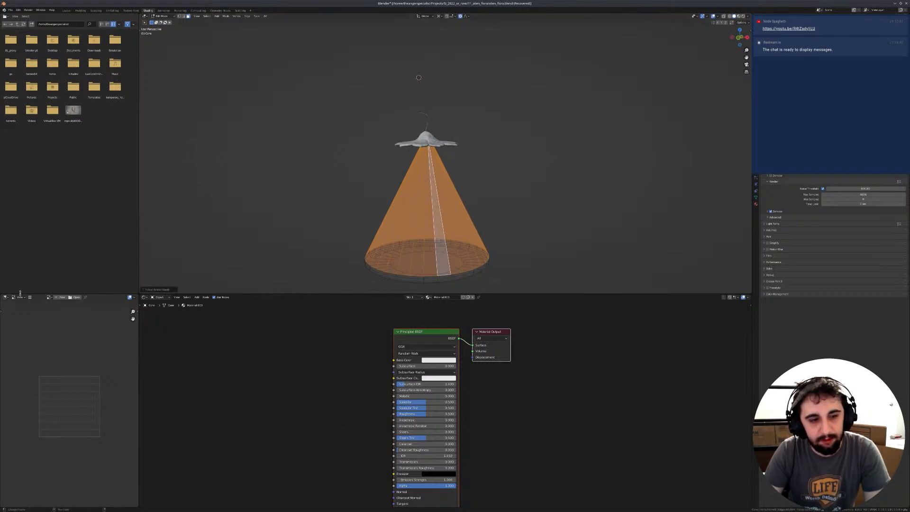
Step: Change the Image Editor to the UV Editor, select all the cone's UVs and maximize the area
left_click(6, 297)
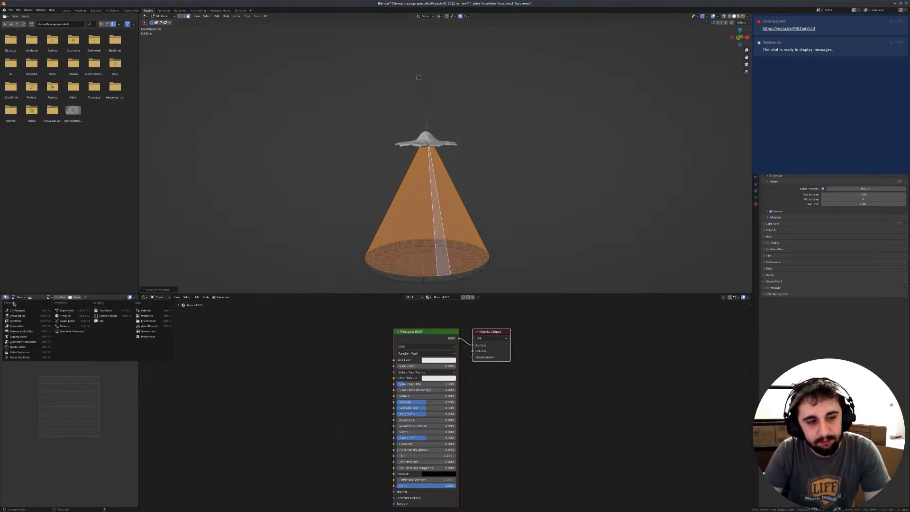
left_click(37, 321)
middle_click_drag(69, 359, 89, 352)
key("a")
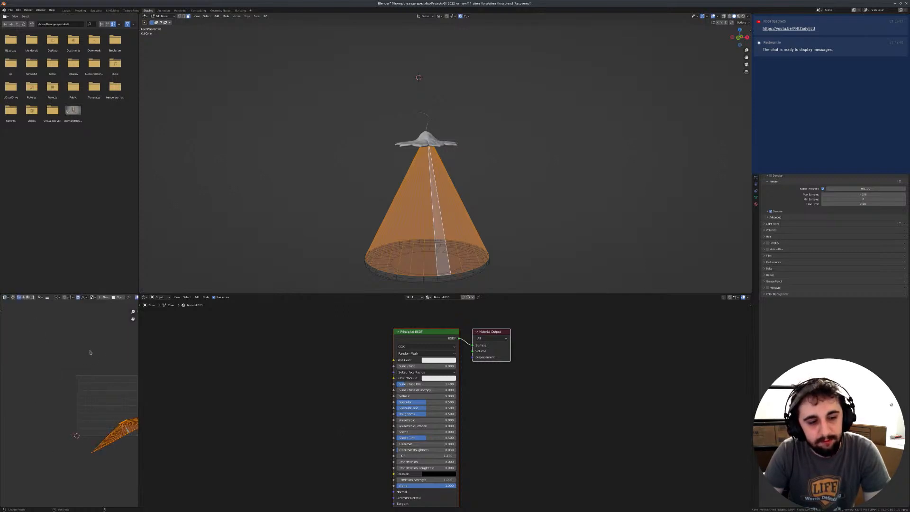
key("ctrl+space")
scroll(550, 269, "up", 3)
scroll(550, 269, "right", 4)
scroll(611, 216, "up", 1)
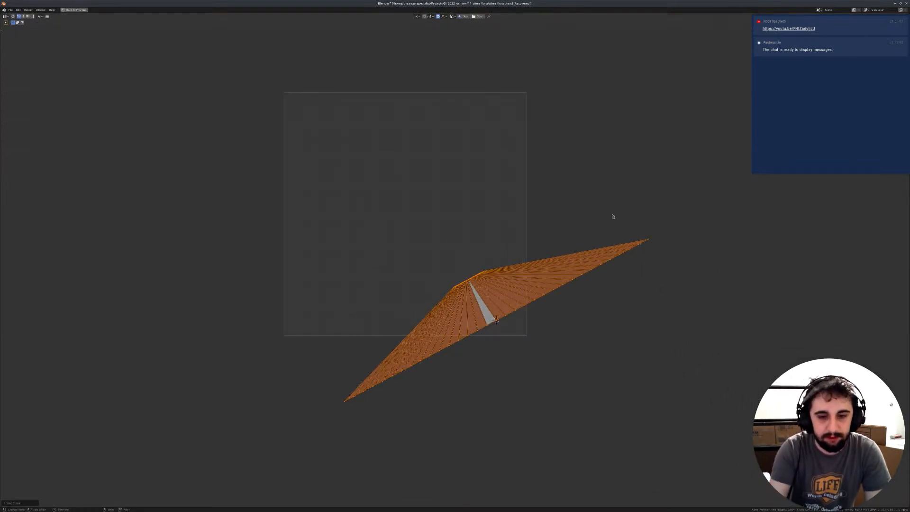
Step: Pack the cone's UV island into the UV square and rotate it by 90 degrees
key("u")
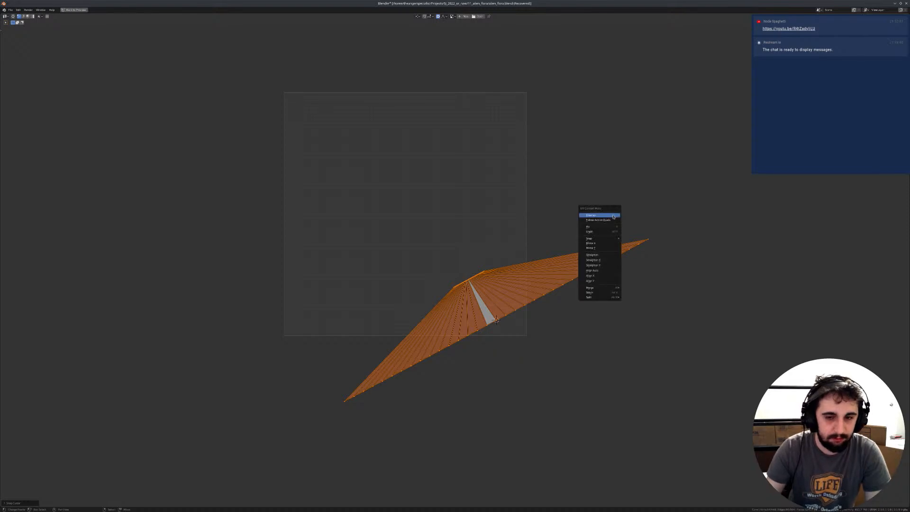
left_click(246, 109)
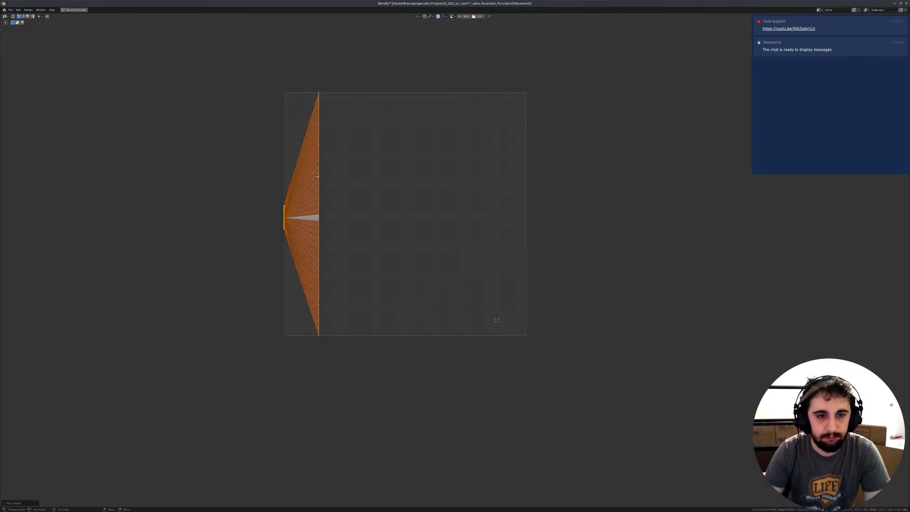
type("r90")
key("Return")
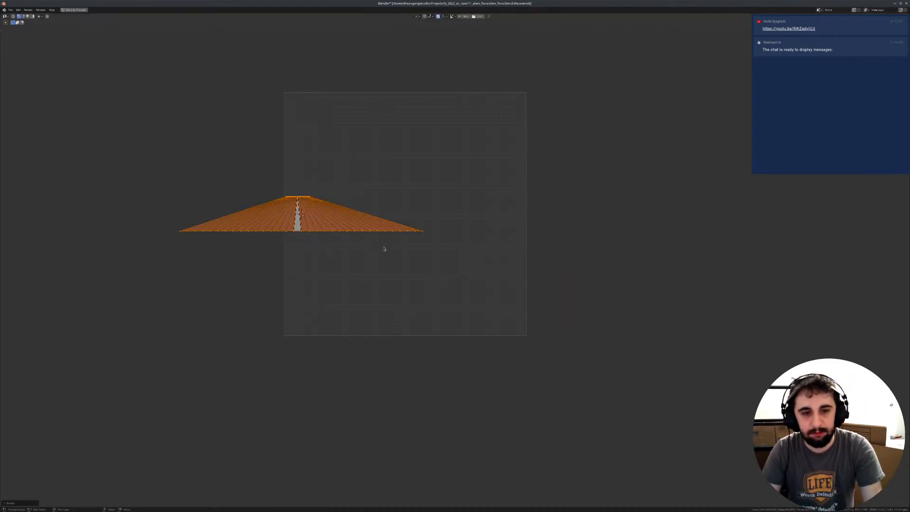
Step: Scale the UV island down slightly and position it centrally along the lower edge of the UV square
key("g")
key("s")
left_click(614, 334)
key("g")
left_click(610, 370)
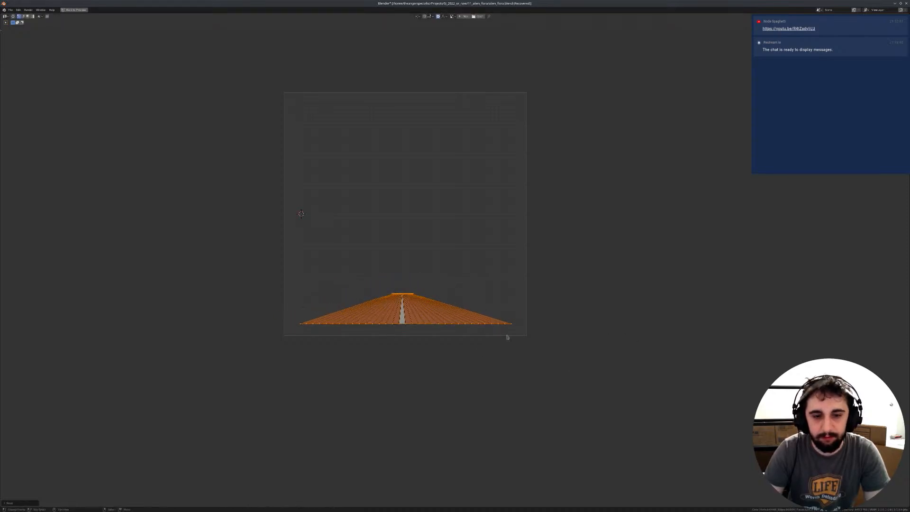
Step: Snap the 2D cursor to the island's short upper row and widen that row to roughly match the lower row's width
left_click(404, 294)
key("shift+s")
left_click(479, 317)
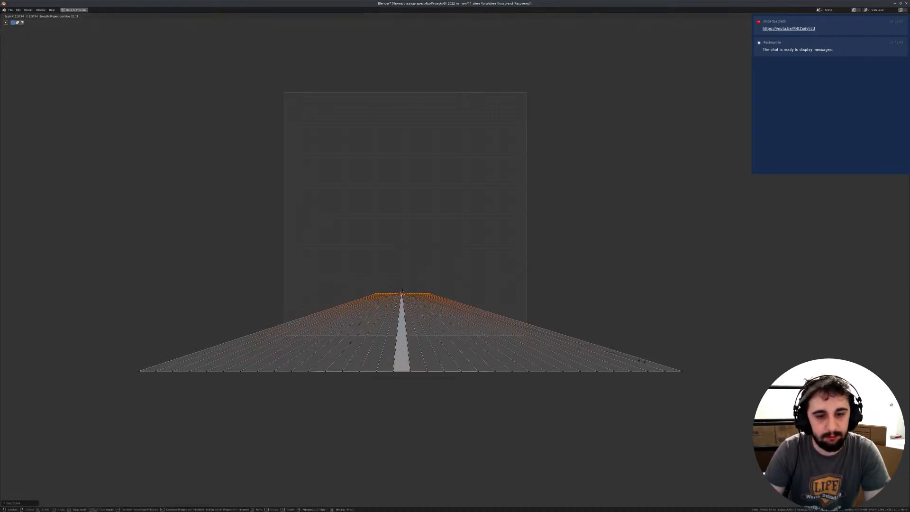
key("s")
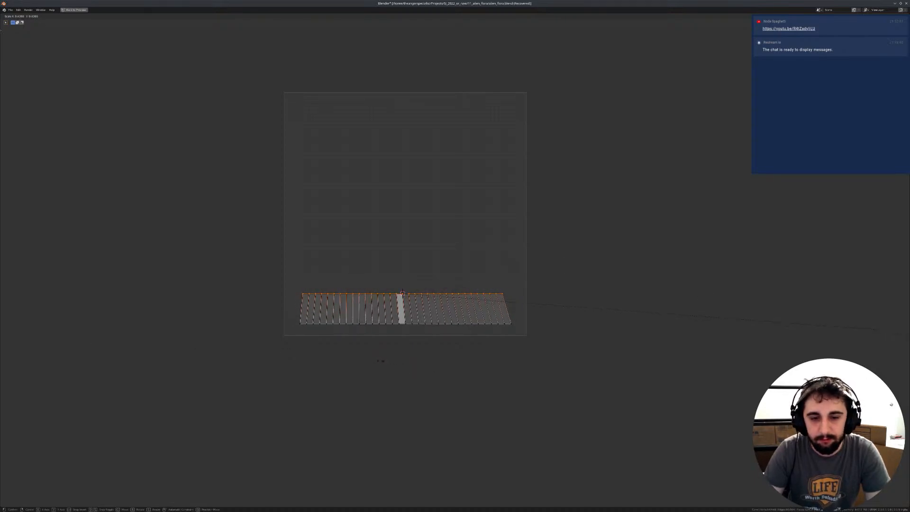
left_click(385, 361)
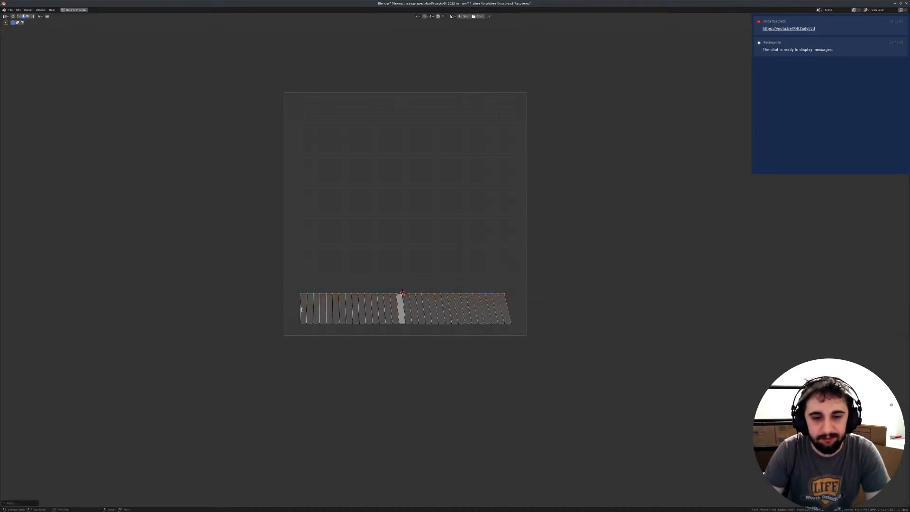
Step: Snap the 2D cursor to the left end of the UV strip and clear the UV selection
key("shift+s")
left_click(298, 329)
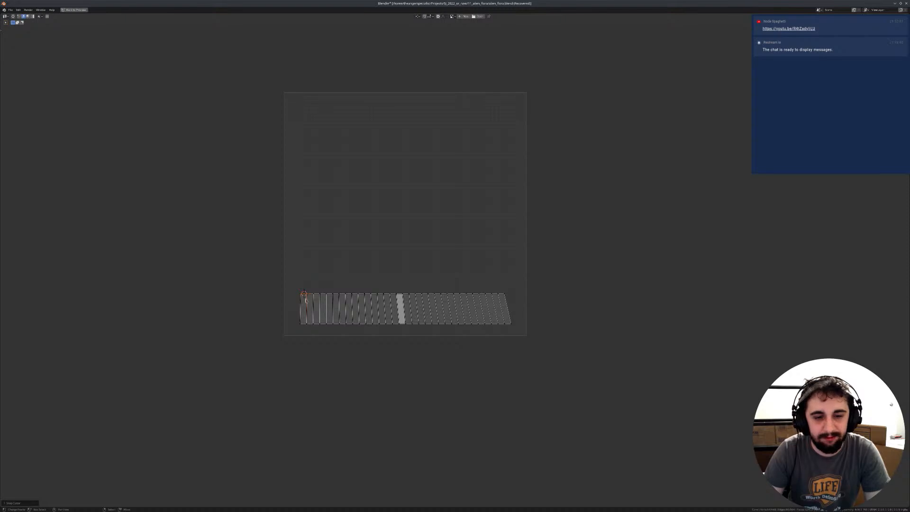
key("ctrl+Tab")
key("c")
mouse_move(301, 293)
left_mouse_down()
mouse_move(467, 307)
mouse_move(505, 286)
left_mouse_up()
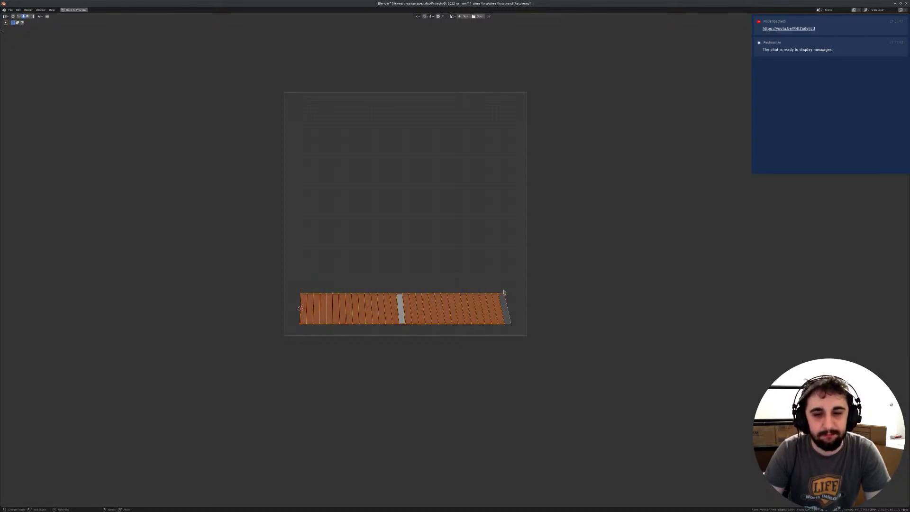
middle_click_drag(509, 321, 290, 316)
key("Escape")
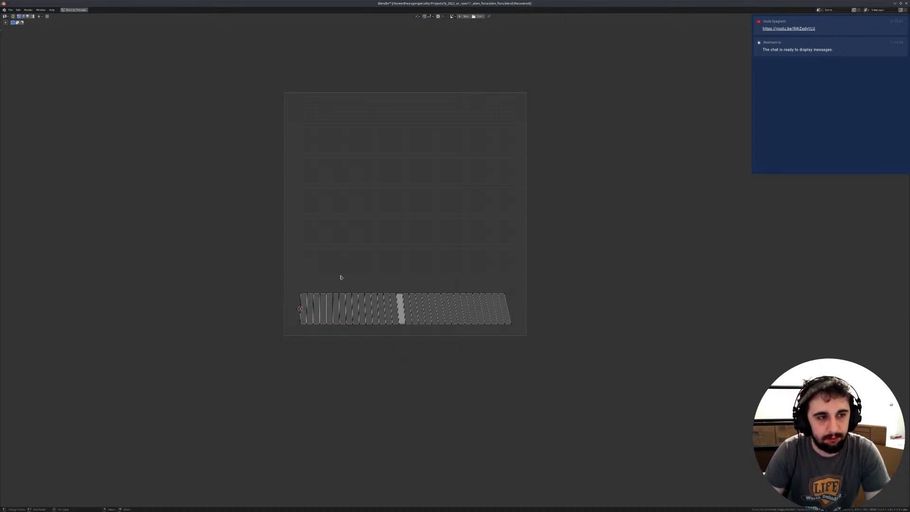
Step: Use the 2D cursor as pivot and scale the UV strip's upper row along X to match the lower row's width
left_click_drag(286, 278, 509, 310)
key("s")
left_click(546, 301)
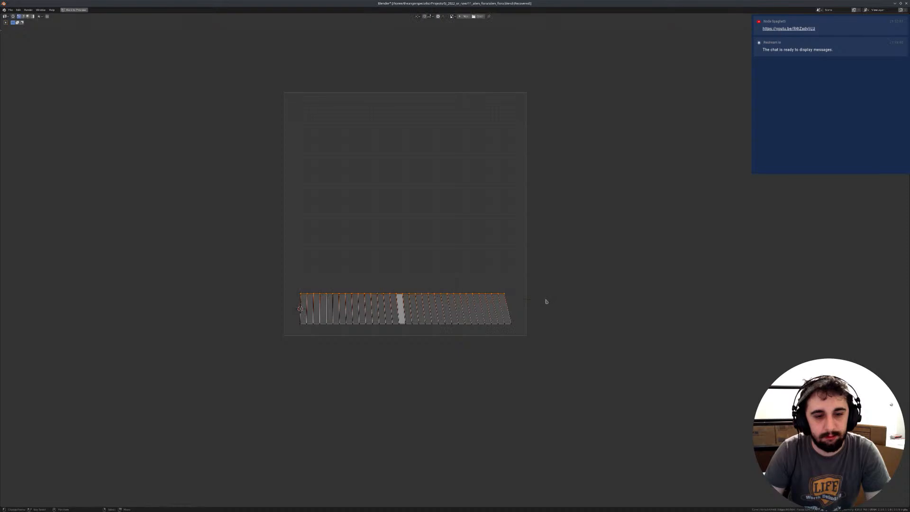
key("period")
left_click(575, 304)
key("s")
key("x")
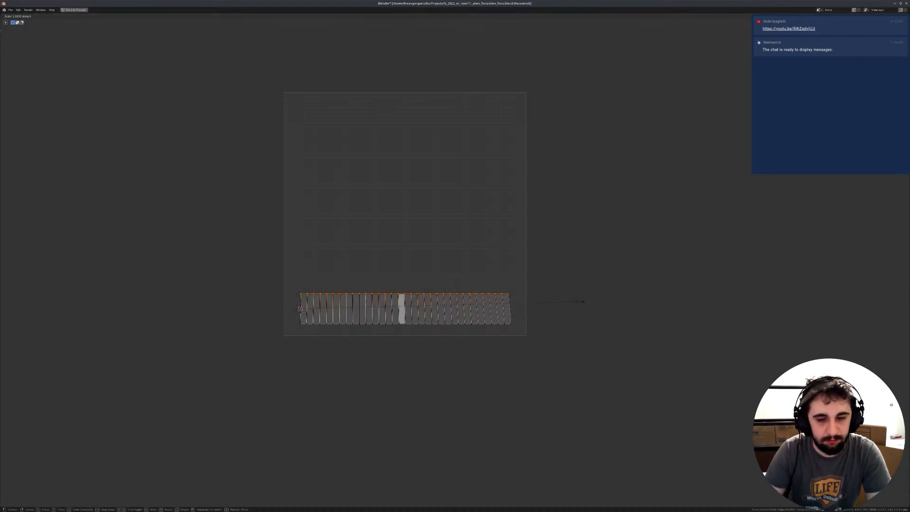
left_click(569, 299)
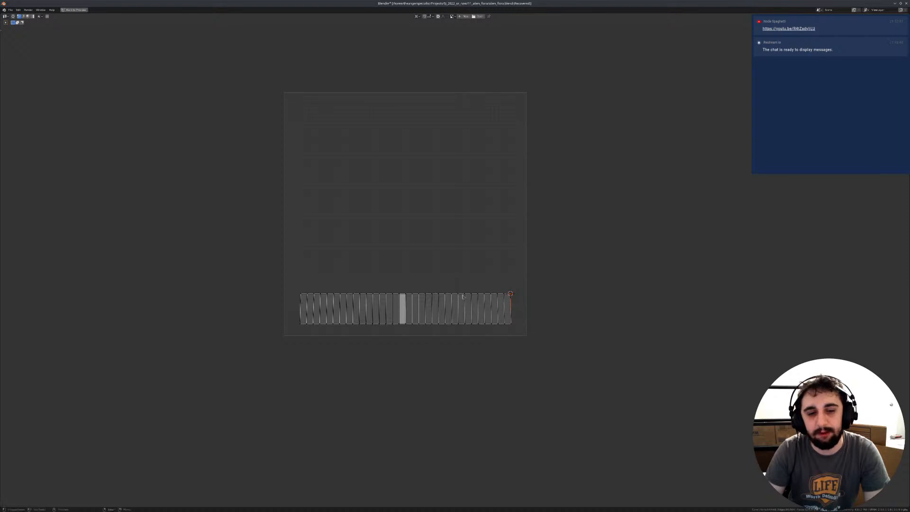
Step: Select all UVs and circle-deselect the lower row so that only the strip's upper row stays selected
key("a")
key("c")
middle_click_drag(513, 325, 294, 327)
key("Escape")
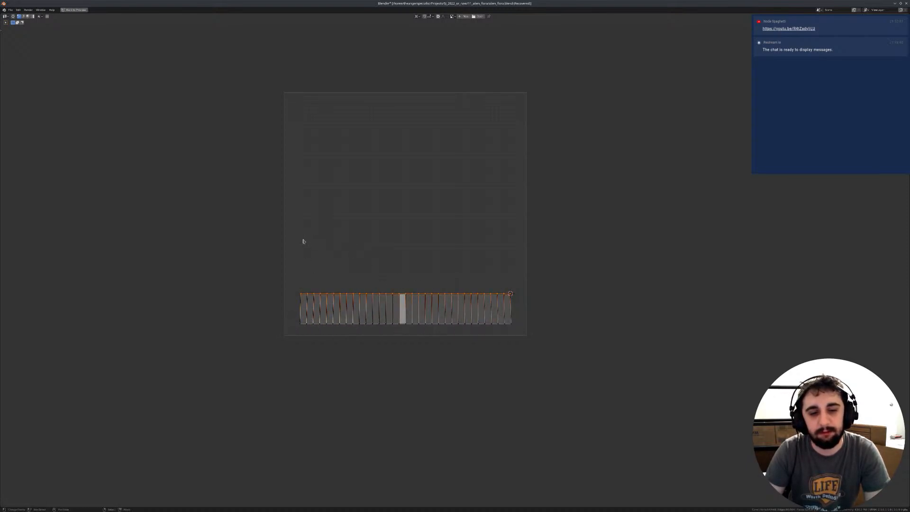
Step: Scale the whole UV strip to the full width of the UV square and move it down to the square's lower edge
key("a")
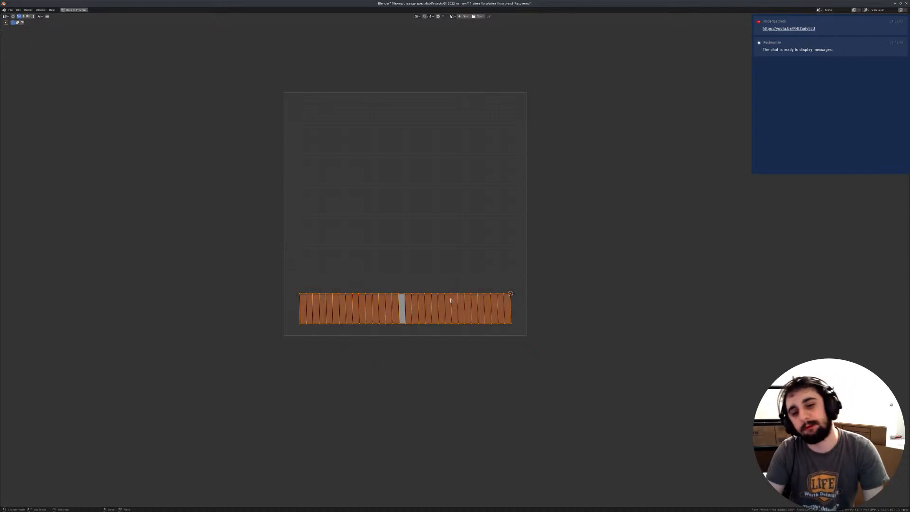
key("s")
left_click(545, 313)
key("g")
left_click(533, 368)
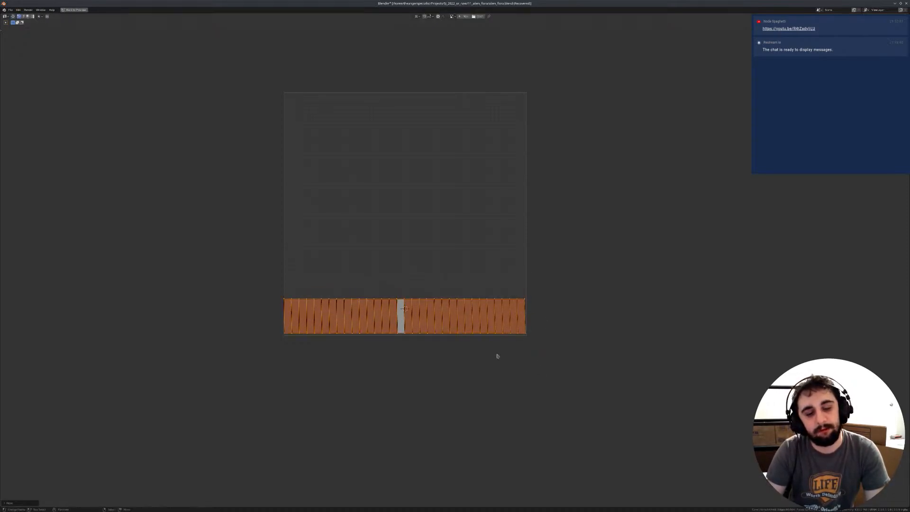
Step: Move the strip's upper row to the top edge of the UV square and align its lower row with the bottom edge
left_click(397, 291, "alt")
key("g")
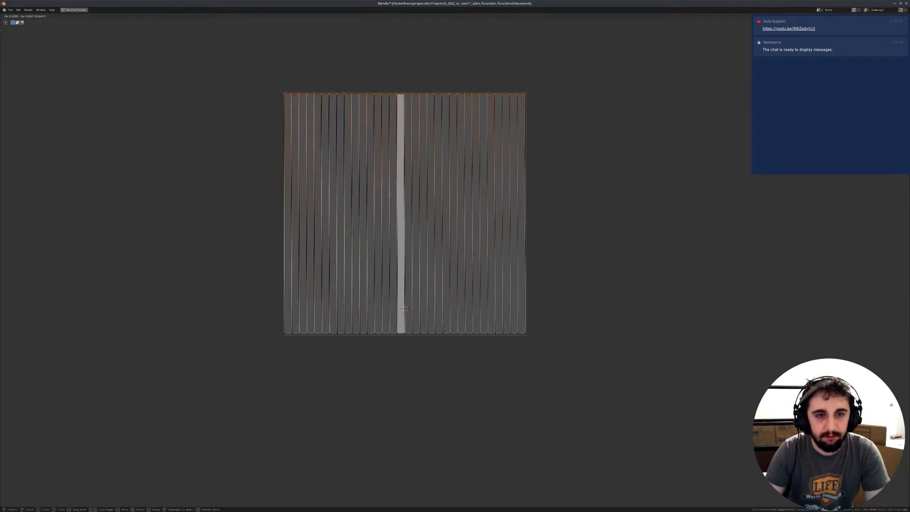
left_click(391, 187)
middle_click_drag(396, 263, 393, 218)
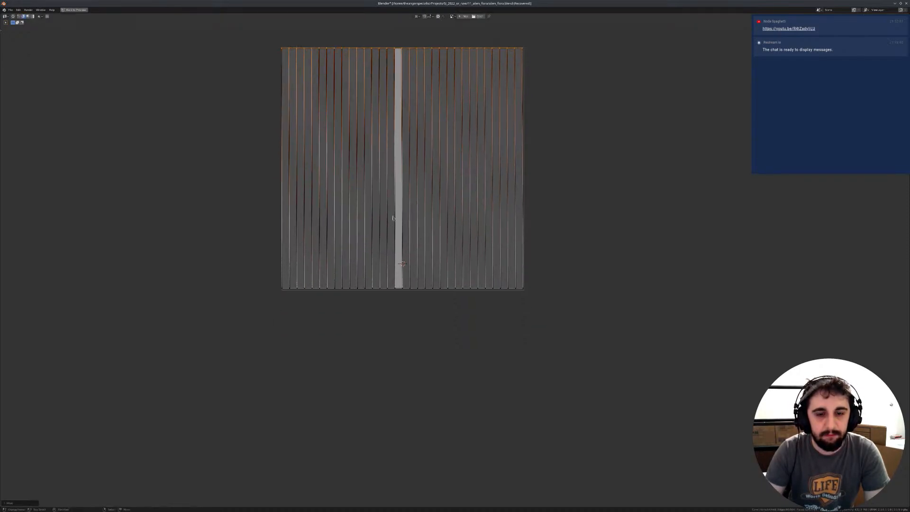
left_click(396, 297, "alt")
middle_click_drag(392, 311, 384, 375)
middle_click_drag(392, 288, 390, 291)
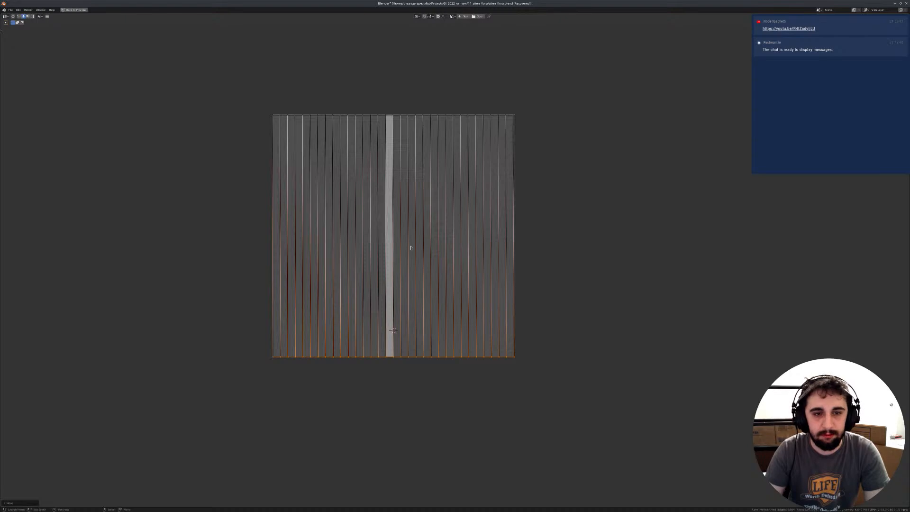
Step: Restore the full workspace layout and view the cone from the front alongside its complete UV layout
key("ctrl+space")
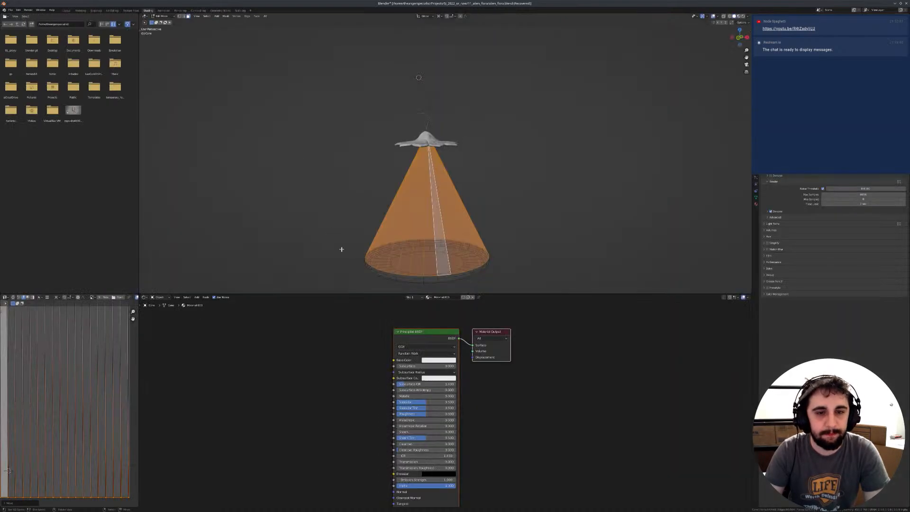
scroll(445, 211, "down", 2)
key("KP_1")
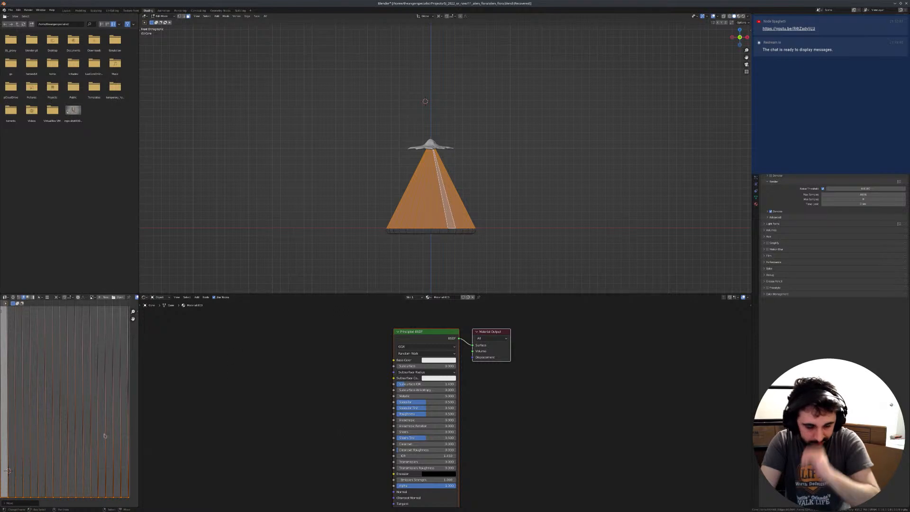
scroll(105, 436, "down", 4)
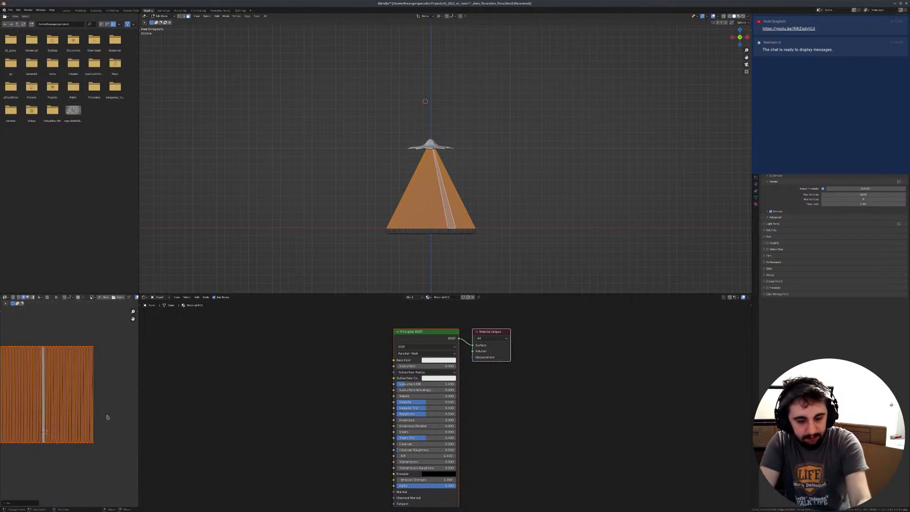
middle_click_drag(366, 258, 425, 154)
scroll(425, 154, "up", 3)
left_click(447, 87)
left_click(444, 84)
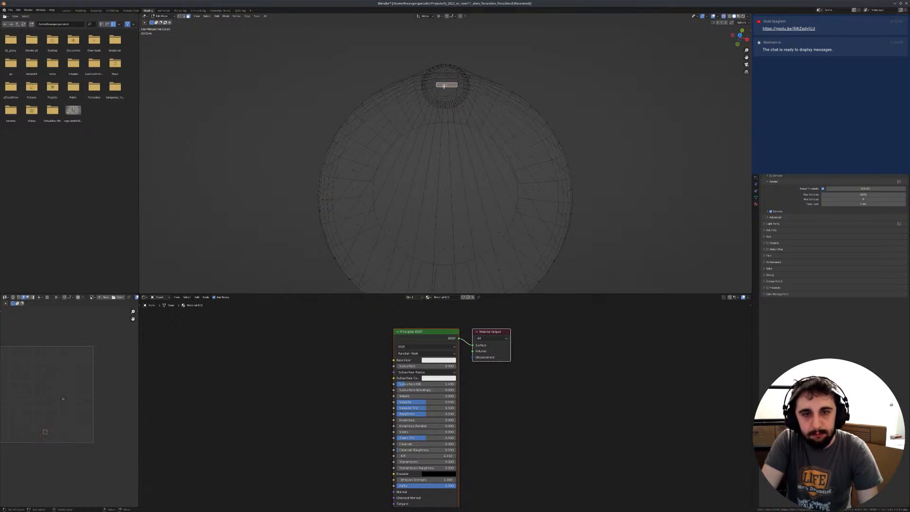
middle_click_drag(452, 96, 431, 194)
key("a")
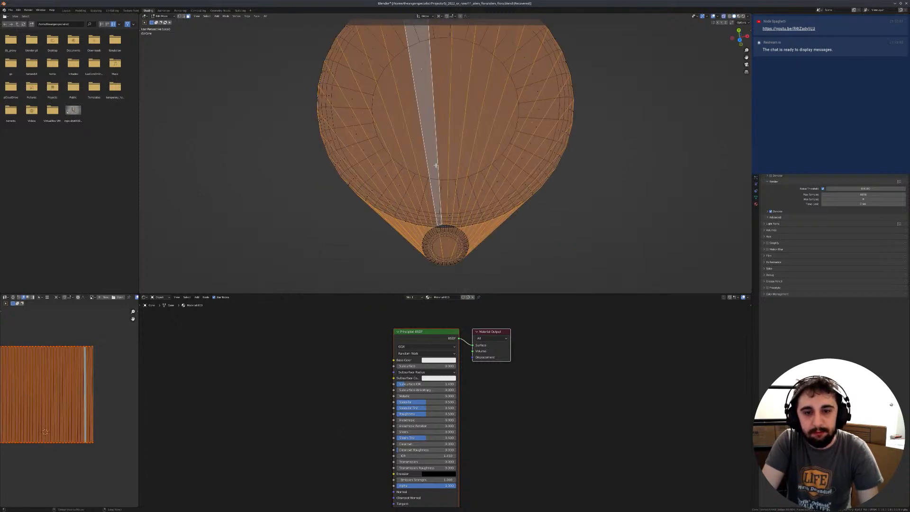
key("alt+a")
key("x")
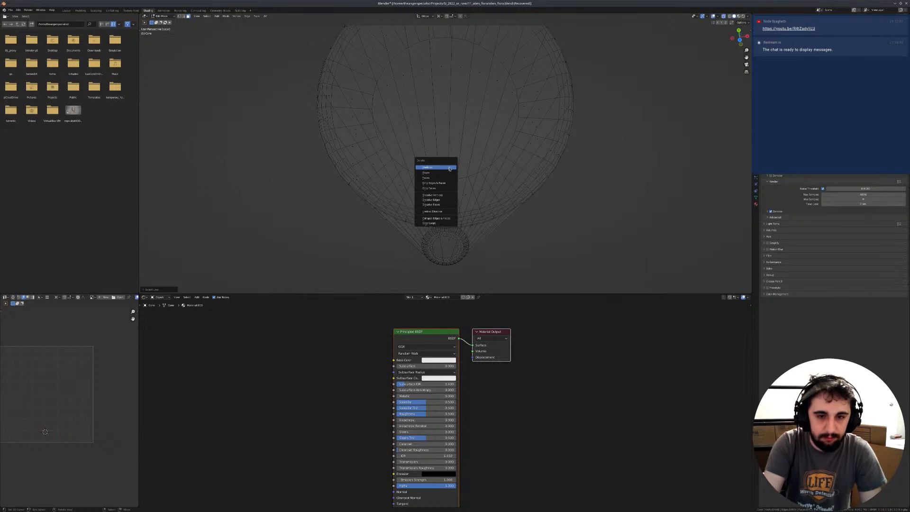
key("Escape")
Step: Invert the selection of the cone's side faces and hide the cap and rim faces, leaving only the sides
scroll(503, 182, "down", 2)
key("a")
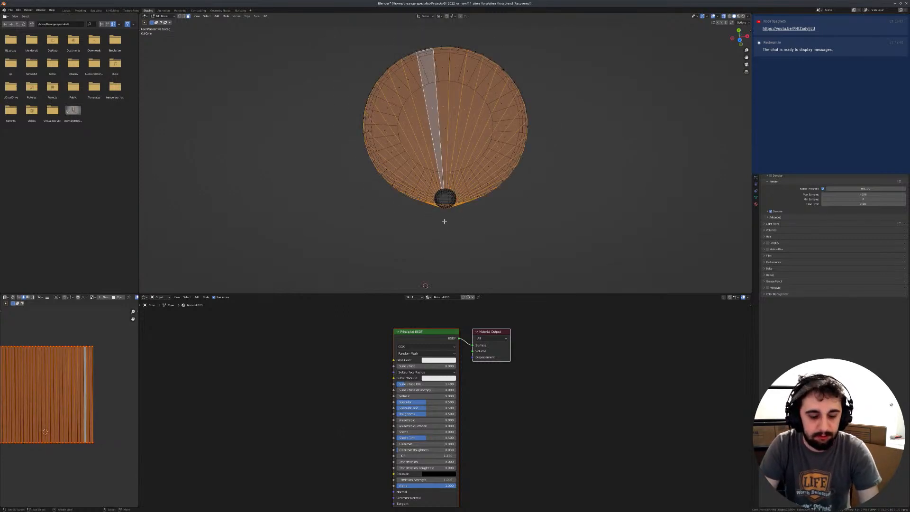
key("ctrl+i")
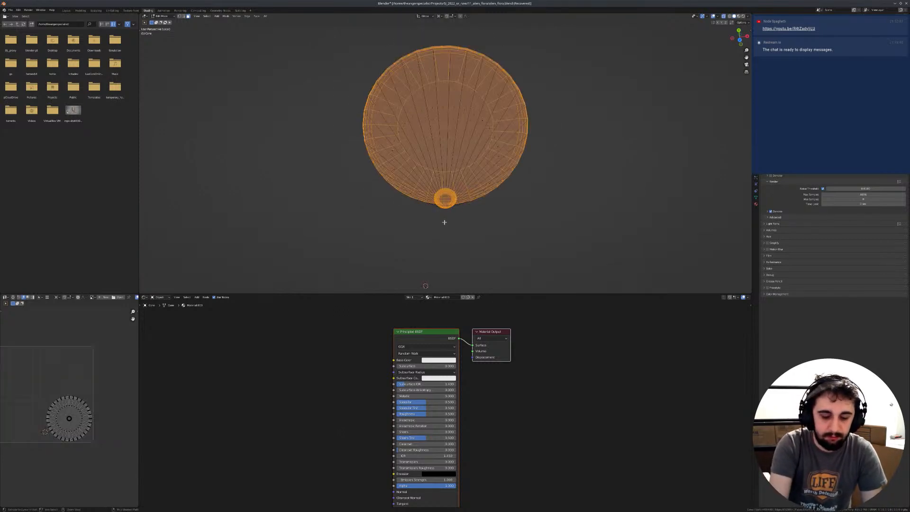
key("h")
key("alt+h")
middle_click_drag(432, 204, 453, 168)
Step: Add Texture Coordinate and Gradient Texture nodes, linking UV to the gradient's Vector and its Color to the shader's Base Color
key("shift+a")
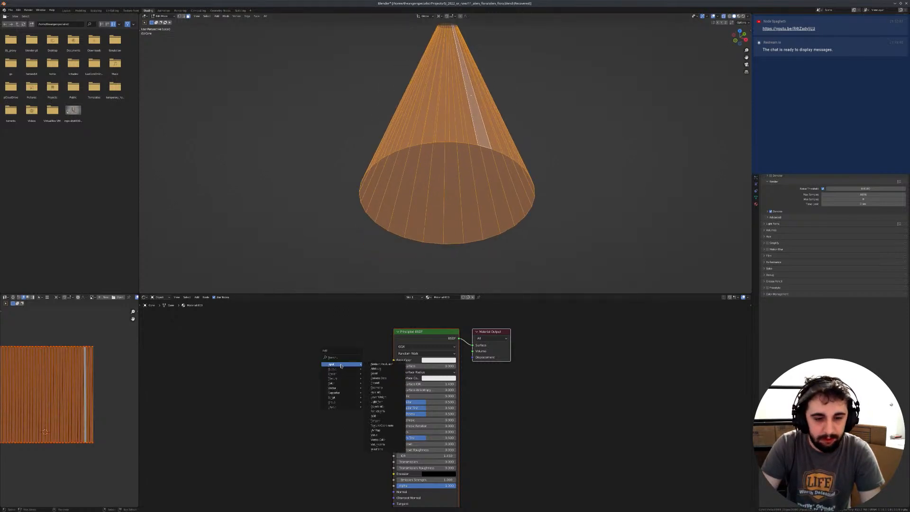
left_click(386, 427)
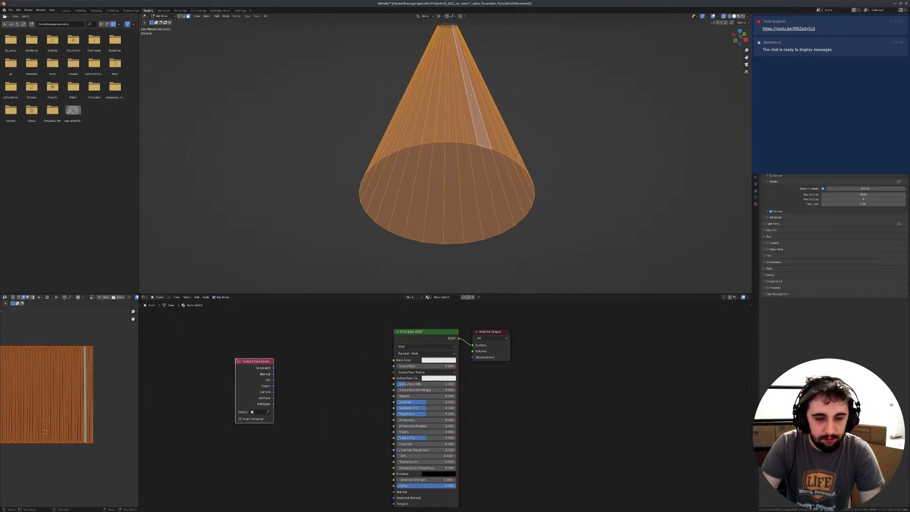
key("shift+a")
mouse_move(286, 404)
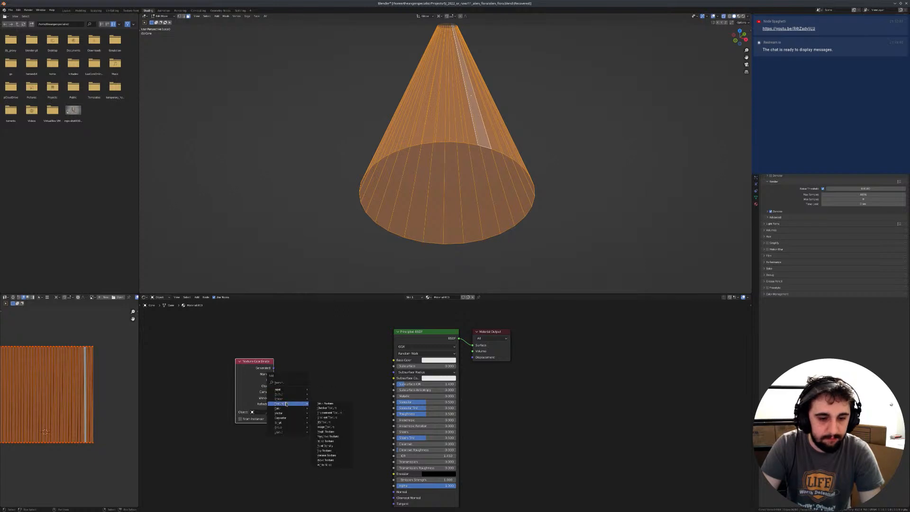
left_click(342, 420)
left_click_drag(274, 368, 361, 376)
key("Escape")
key("Escape")
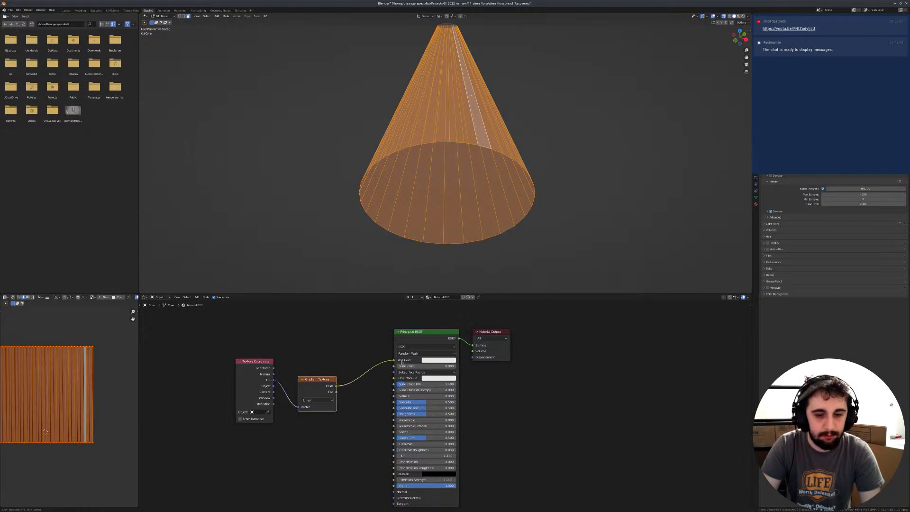
Step: Display the cone's material in the viewport and hide the overlays
key("z")
left_click(450, 129)
mouse_move(422, 218)
middle_mouse_down()
mouse_move(390, 229)
mouse_move(385, 220)
middle_mouse_up()
key("shift+alt+z")
middle_click_drag(394, 169, 416, 152)
scroll(402, 211, "down", 2)
Step: Move the gradient's Color link from Base Color to the Principled BSDF's Emission input and inspect the cone
middle_click_drag(383, 362, 395, 329)
scroll(387, 369, "down", 1)
left_click_drag(389, 323, 378, 391)
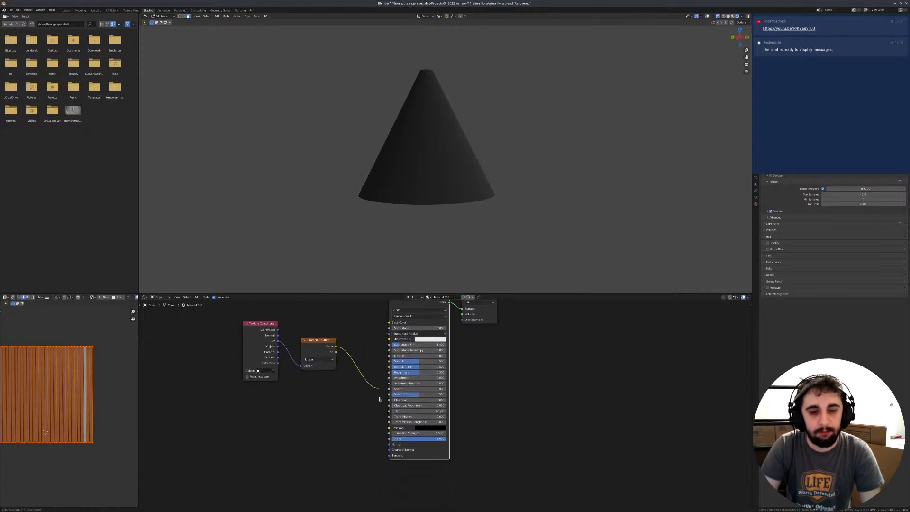
left_click_drag(383, 431, 389, 427)
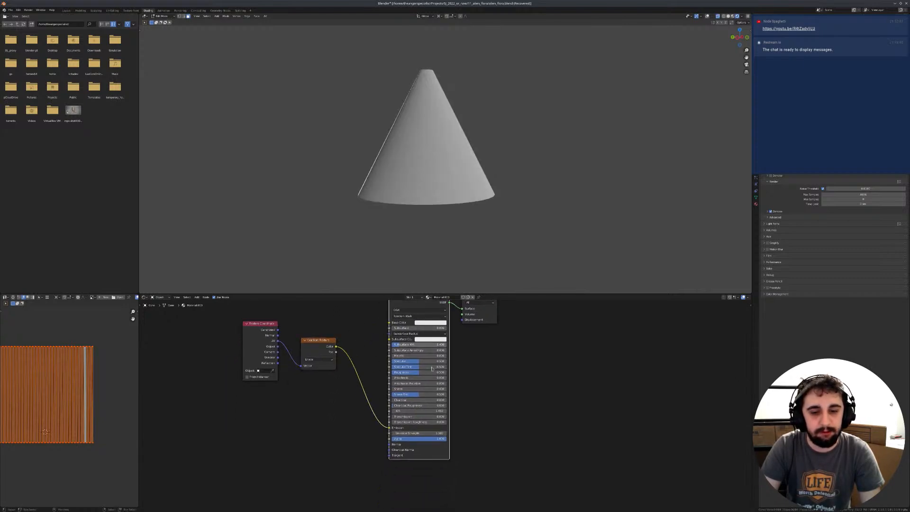
middle_click_drag(432, 213, 523, 280)
scroll(329, 375, "up", 2)
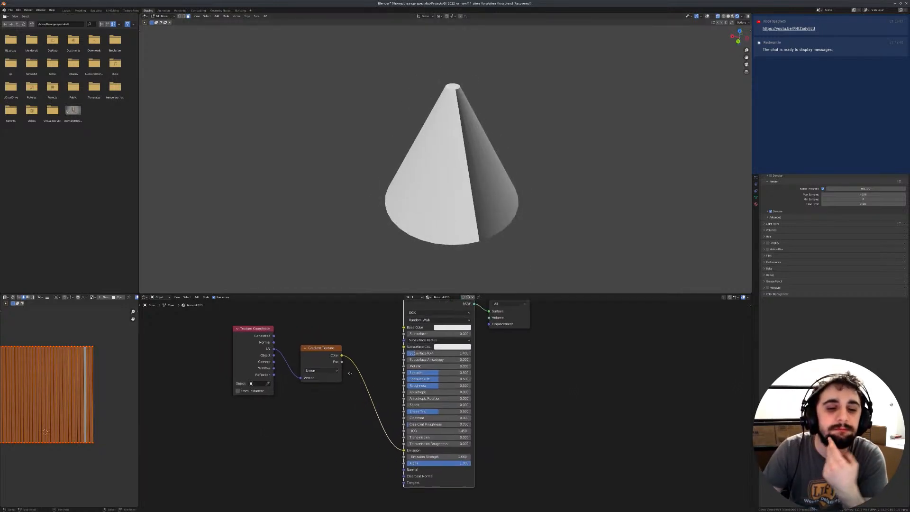
Step: Make room between the nodes and insert a Mapping node between Texture Coordinate and the linear Gradient Texture
left_click(329, 371)
left_click(329, 377)
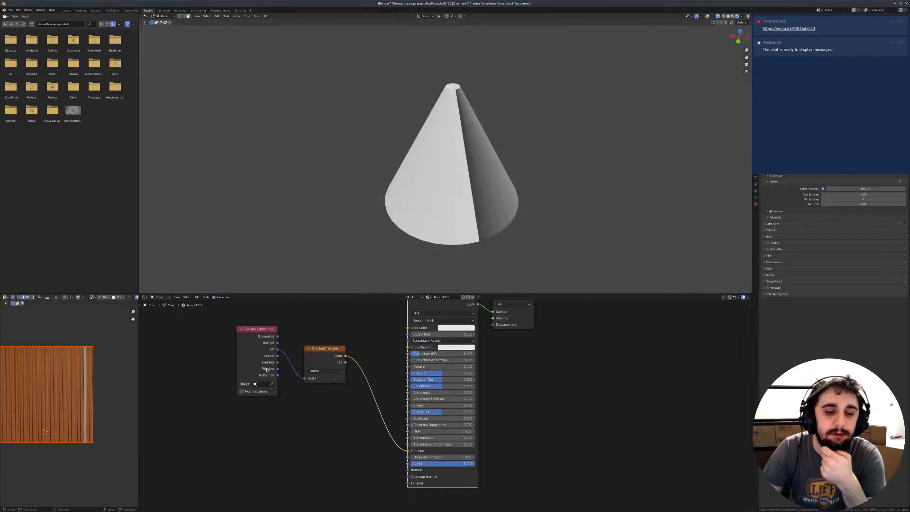
scroll(344, 382, "down", 1)
middle_click_drag(346, 382, 376, 372)
key("g")
left_click(302, 380)
key("shift+a")
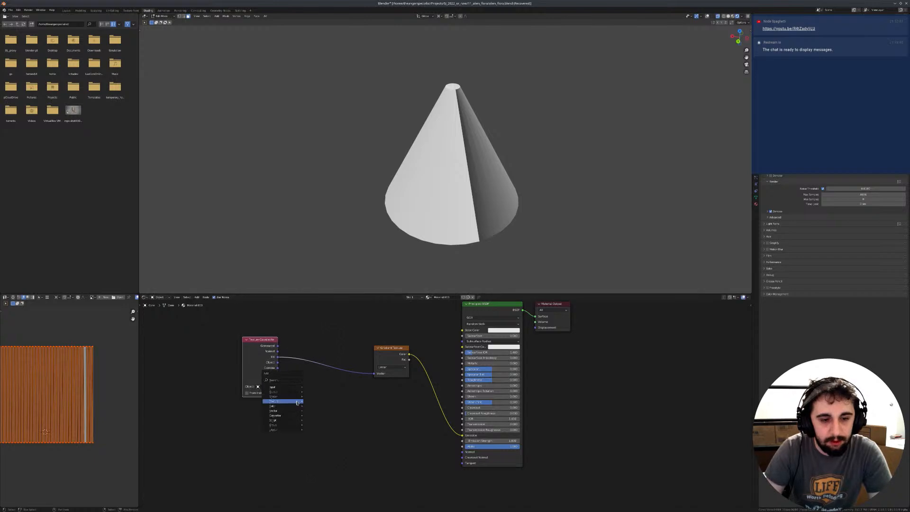
mouse_move(284, 412)
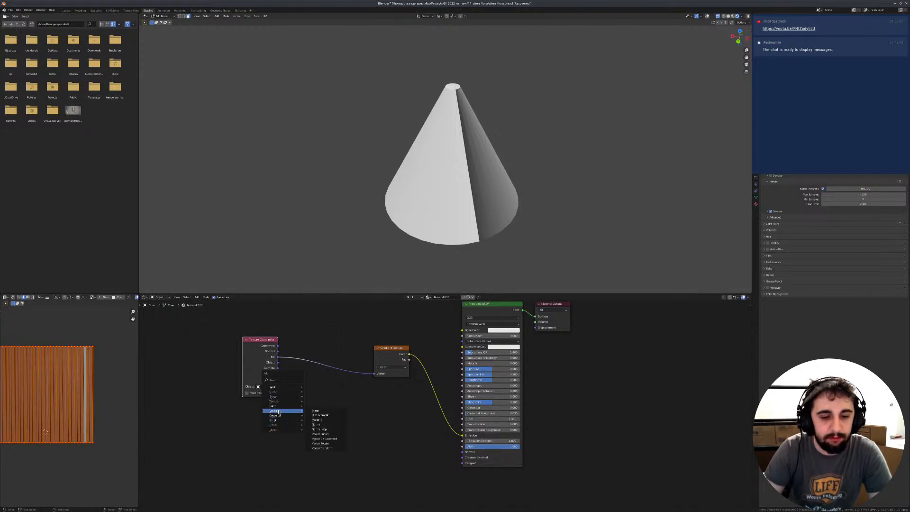
left_click(317, 419)
left_click(297, 352)
Step: Set the Mapping node's type to Texture and its Z rotation to 90° so the gradient runs along the cone's height
left_click(316, 368)
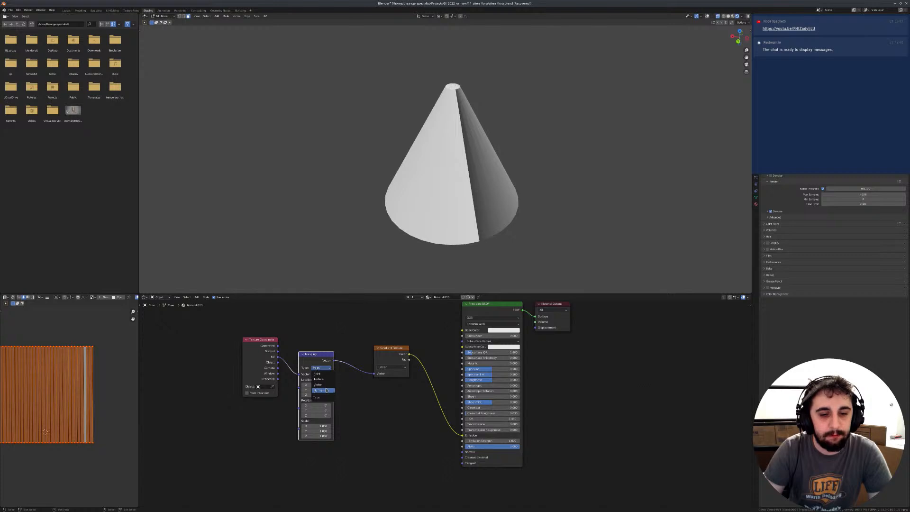
left_click(319, 379)
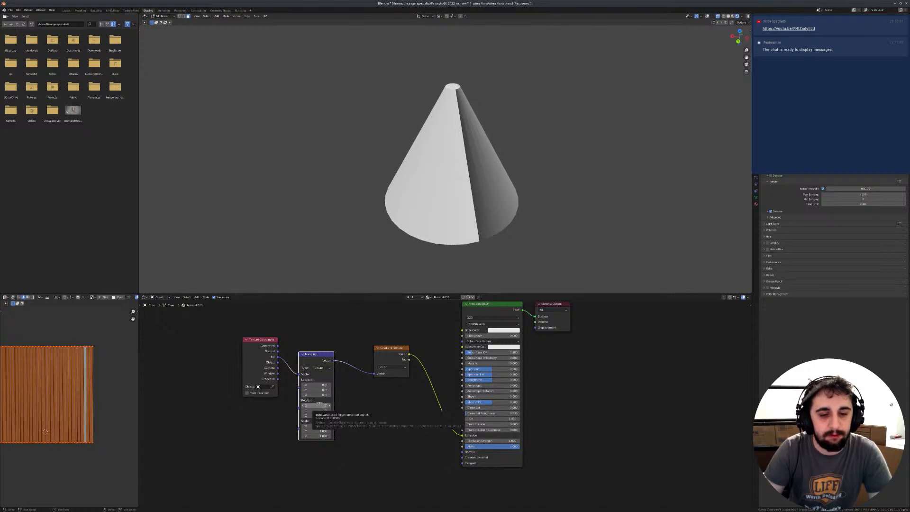
key("Return")
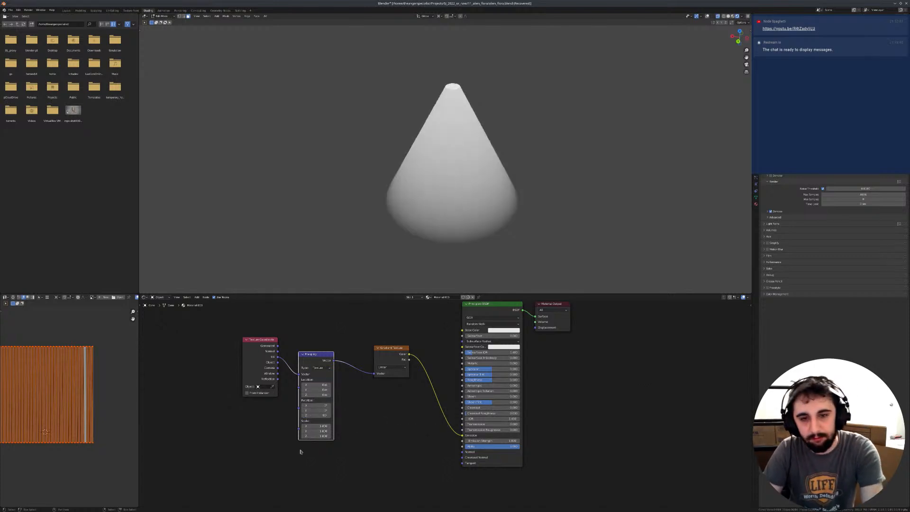
middle_click_drag(530, 228, 472, 228)
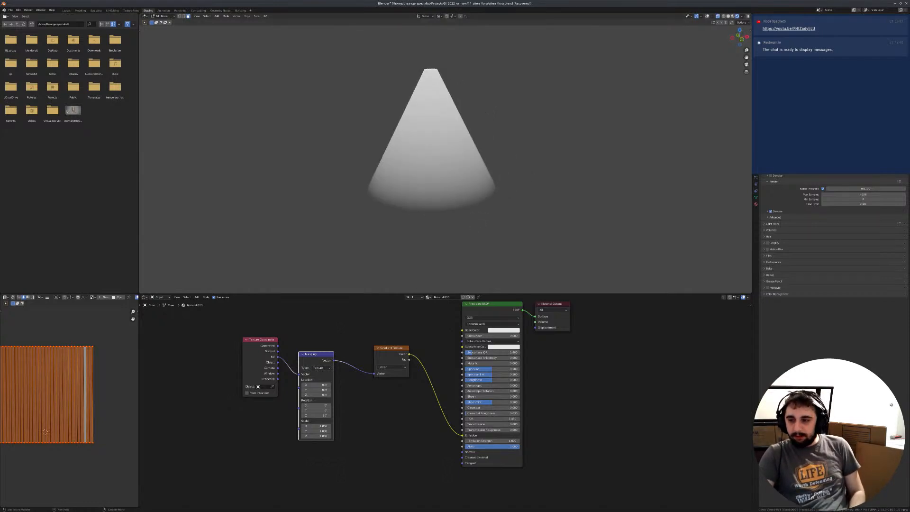
scroll(364, 394, "up", 2)
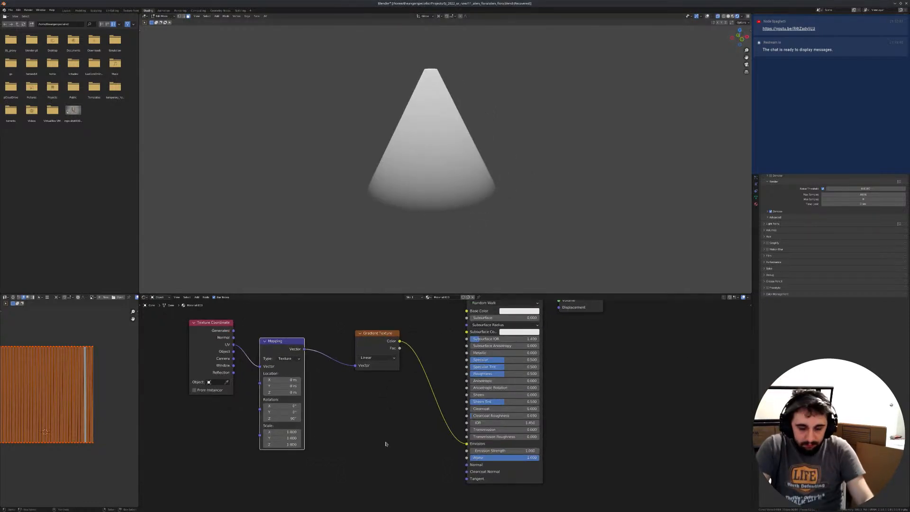
Step: Move the coordinate, mapping and gradient nodes away from the Principled BSDF and add a Math node in the gap
scroll(239, 369, "down", 3)
left_click_drag(245, 328, 422, 419)
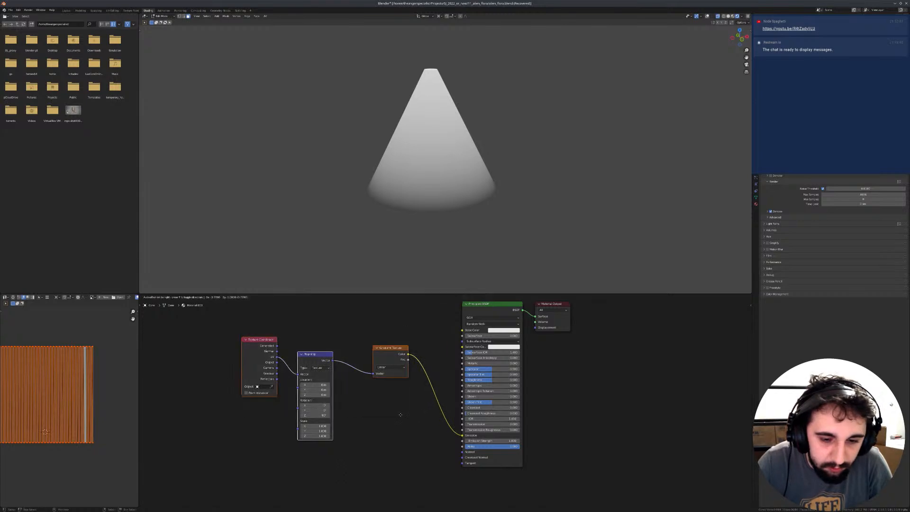
key("g")
key("shift+a")
mouse_move(281, 413)
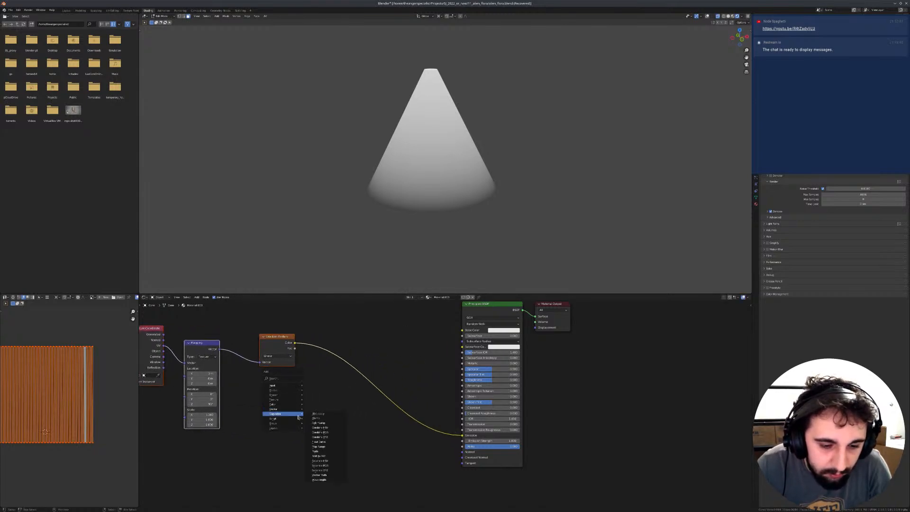
left_click(334, 453)
left_click(327, 417)
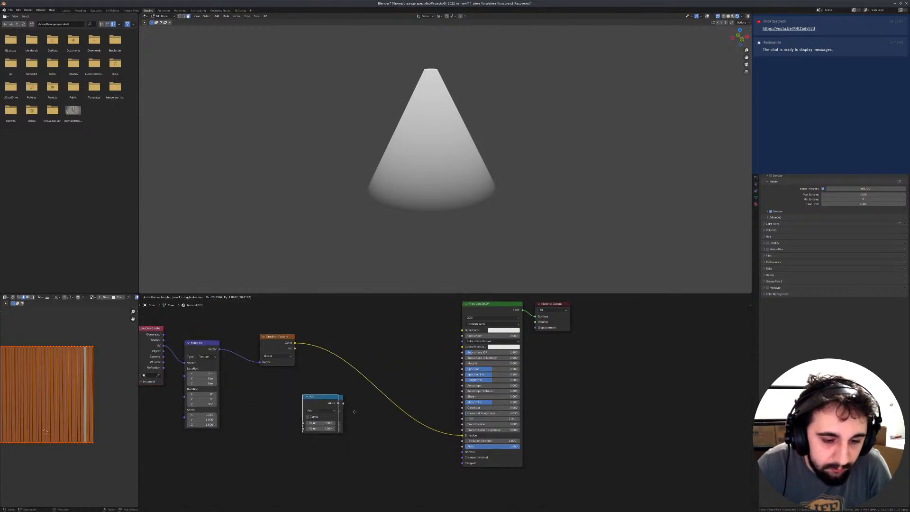
Step: Duplicate the Math node, setting the first one to Ping-Pong and the copy to Multiply
key("shift+d")
left_click(406, 426)
left_click(326, 410)
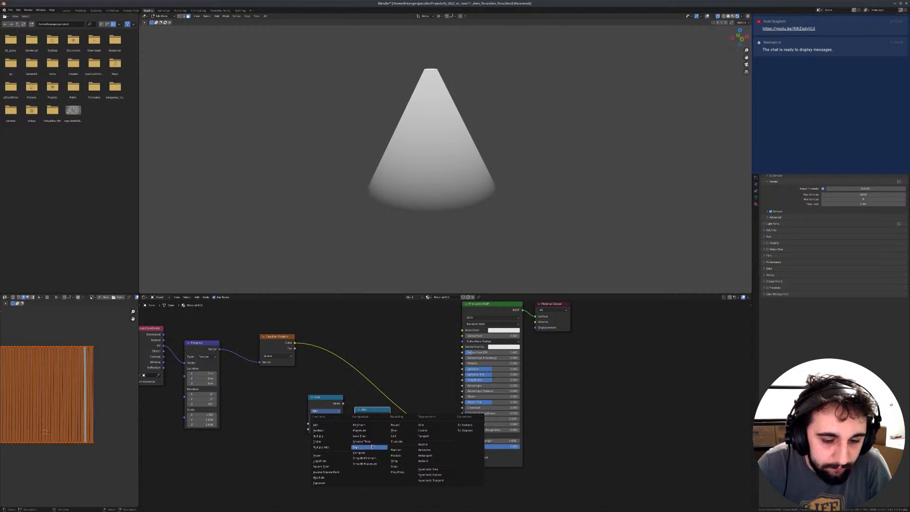
left_click(402, 472)
left_click(372, 423)
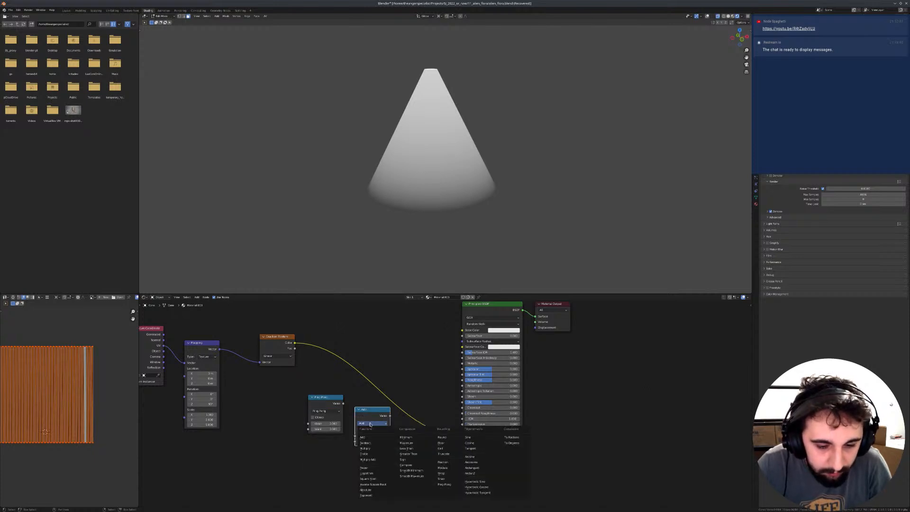
left_click(374, 448)
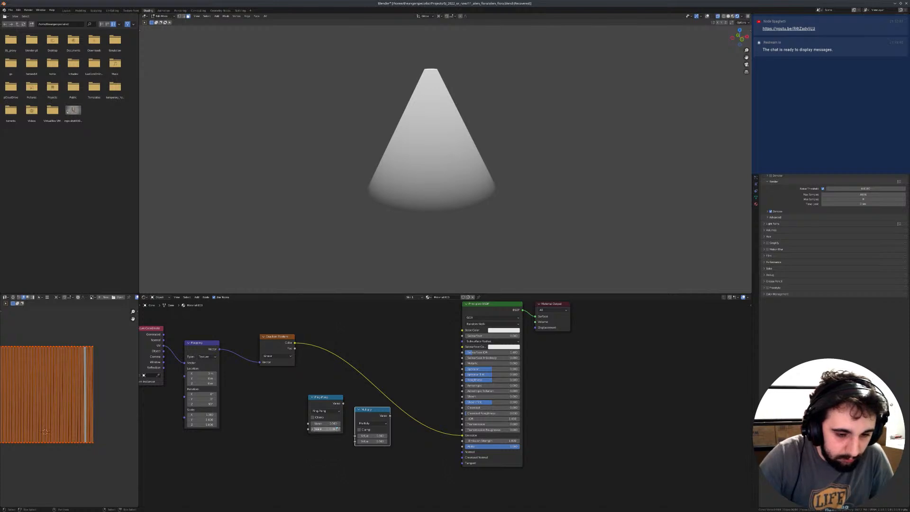
Step: Set the Ping-Pong scale to 0.1 and the Multiply value to 10, and link Ping-Pong's output into Multiply
scroll(340, 407, "up", 2)
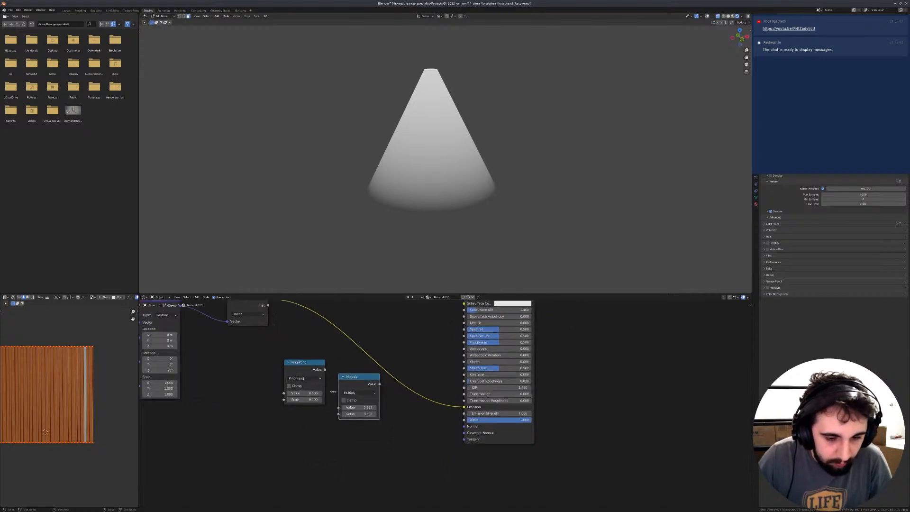
left_click(349, 413)
type("10")
key("Return")
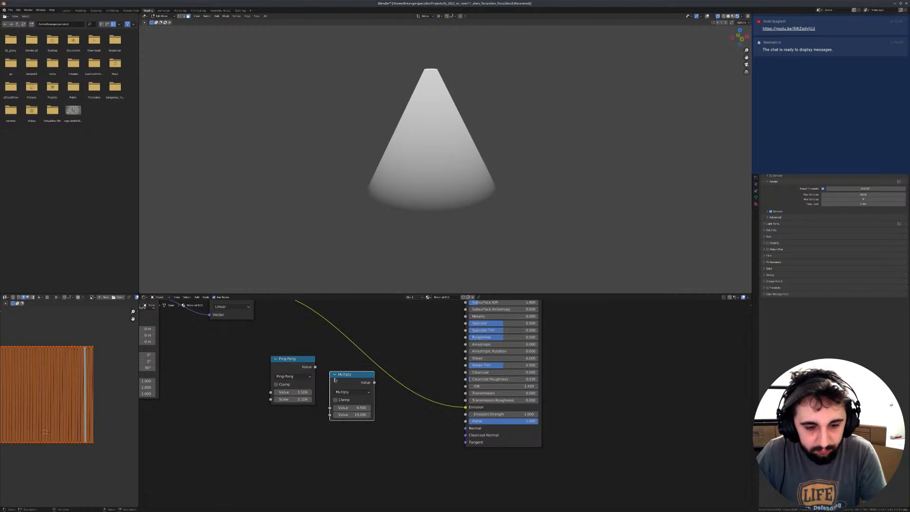
left_click_drag(315, 367, 330, 408)
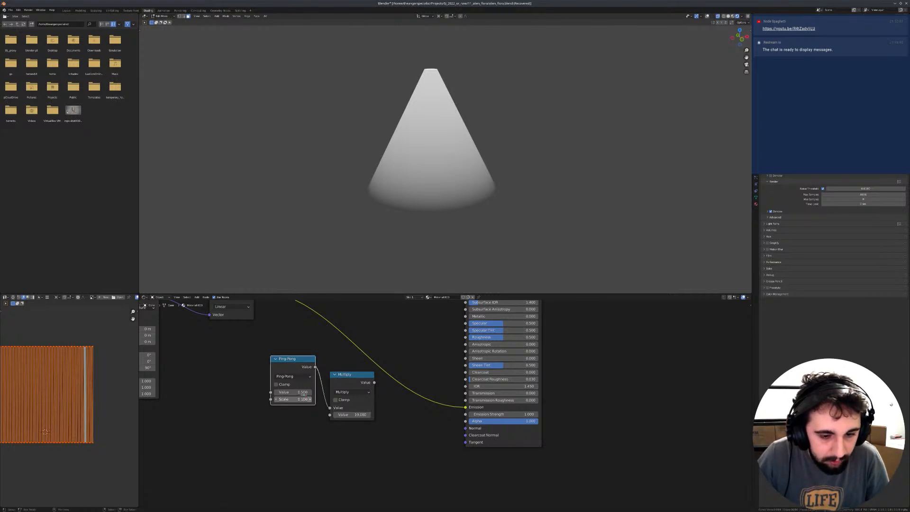
Step: Link the gradient into Ping-Pong and Multiply into the Principled BSDF's Emission, and line up both Math nodes beside the gradient
scroll(359, 381, "down", 3)
middle_click_drag(362, 378, 360, 388)
left_click_drag(389, 397, 461, 417)
left_click_drag(292, 324, 321, 314)
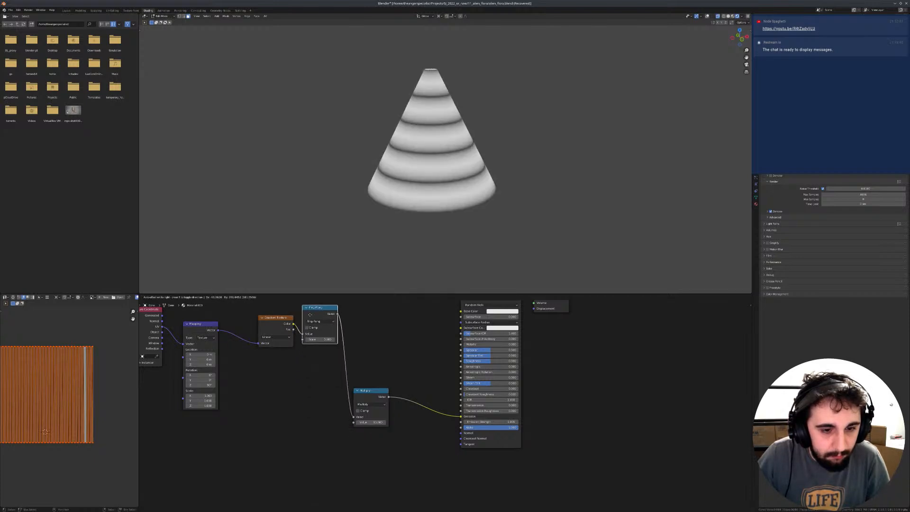
left_click_drag(378, 392, 369, 317)
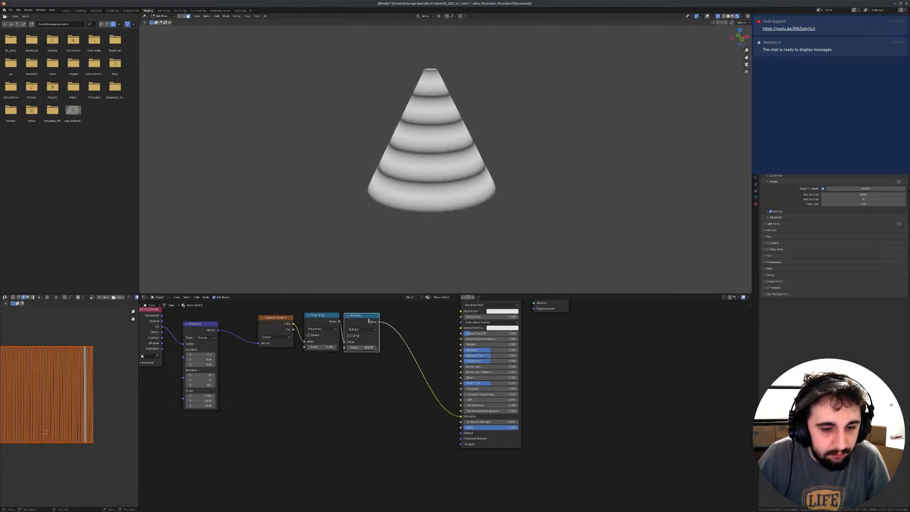
Step: Set the Multiply value to 1 and the Ping-Pong scale to 0.01 for much finer bands
scroll(447, 403, "up", 2)
double_click(348, 332)
type("1")
key("Return")
middle_click_drag(325, 362, 329, 396)
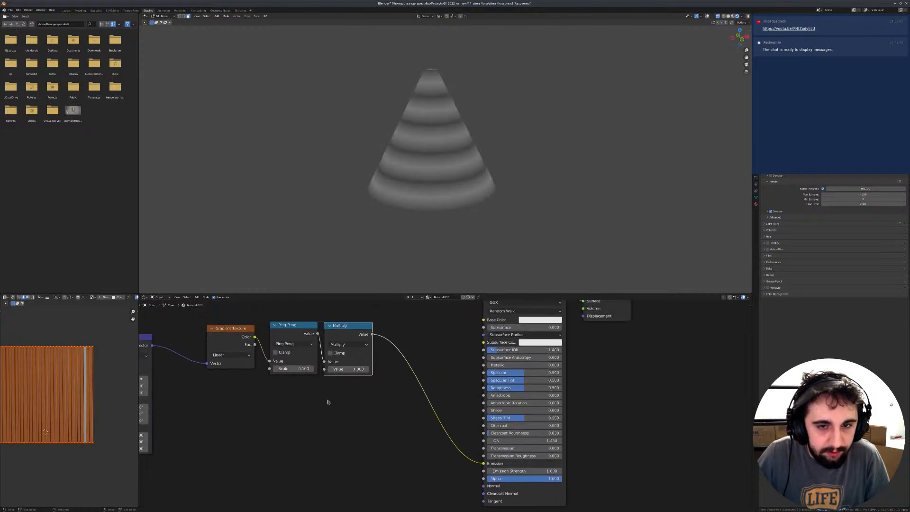
double_click(287, 368)
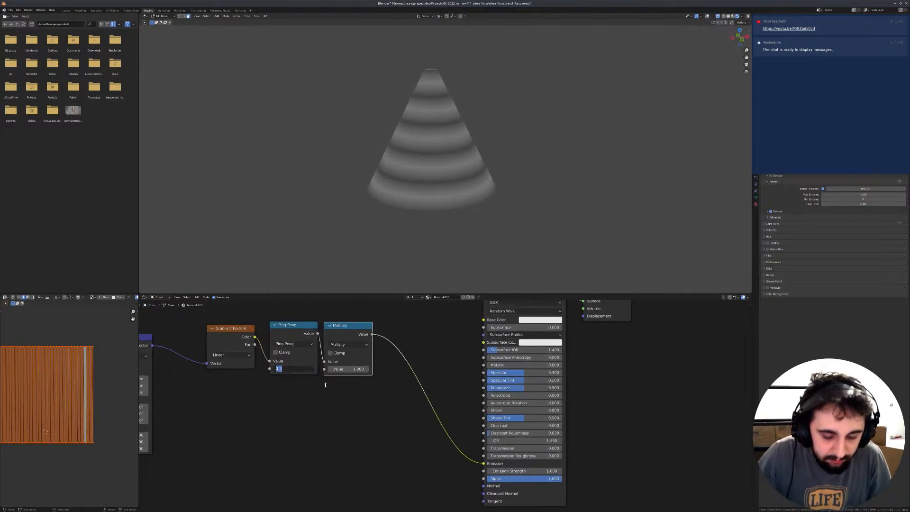
type("0.01")
key("Return")
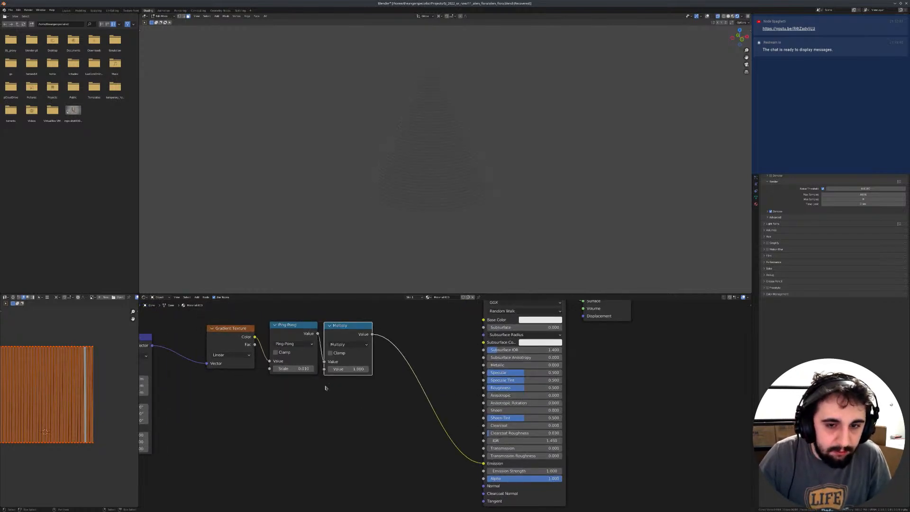
Step: Set the Multiply value to 100 to brighten the fine bands on the cone
scroll(325, 388, "up", 2)
double_click(311, 356)
type("1")
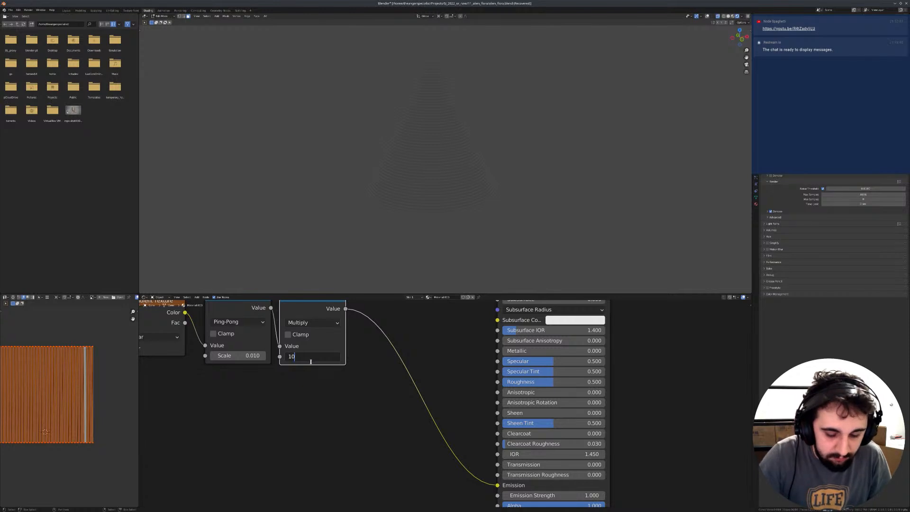
type("0")
key("Return")
double_click(310, 360)
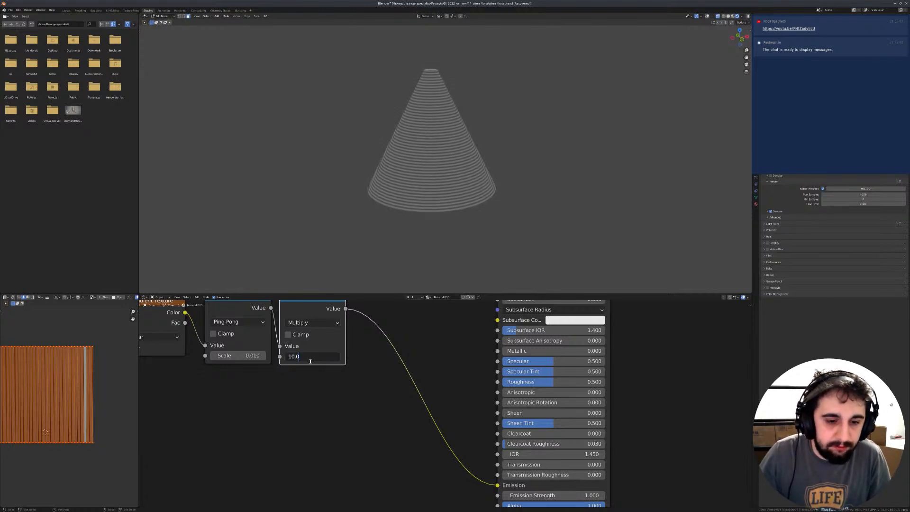
key("Return")
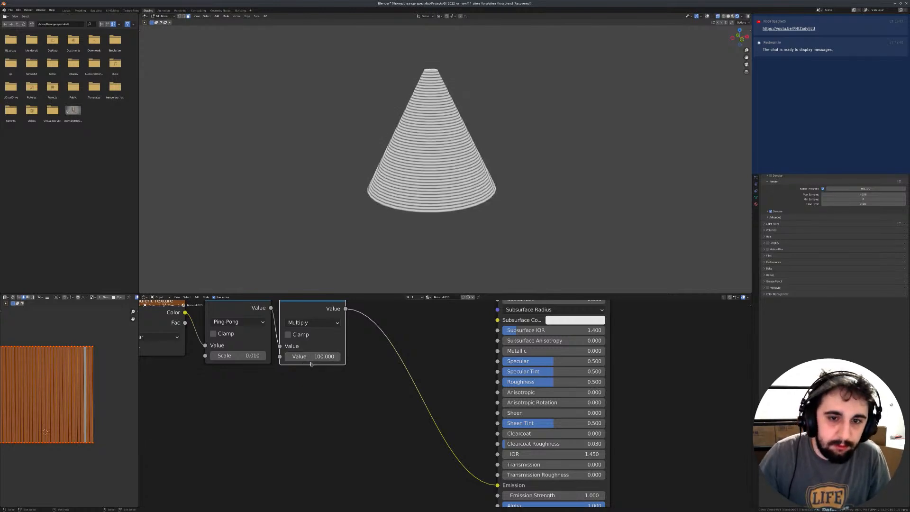
Step: Examine the fine banding on the cone up close and from a distance, in and out of Edit Mode
scroll(381, 186, "up", 6)
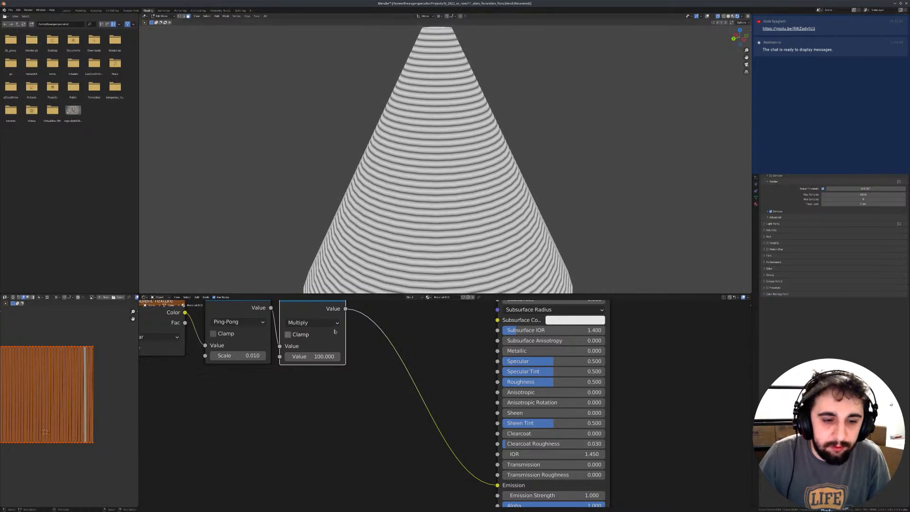
scroll(430, 144, "down", 4)
scroll(430, 144, "up", 4)
key("Tab")
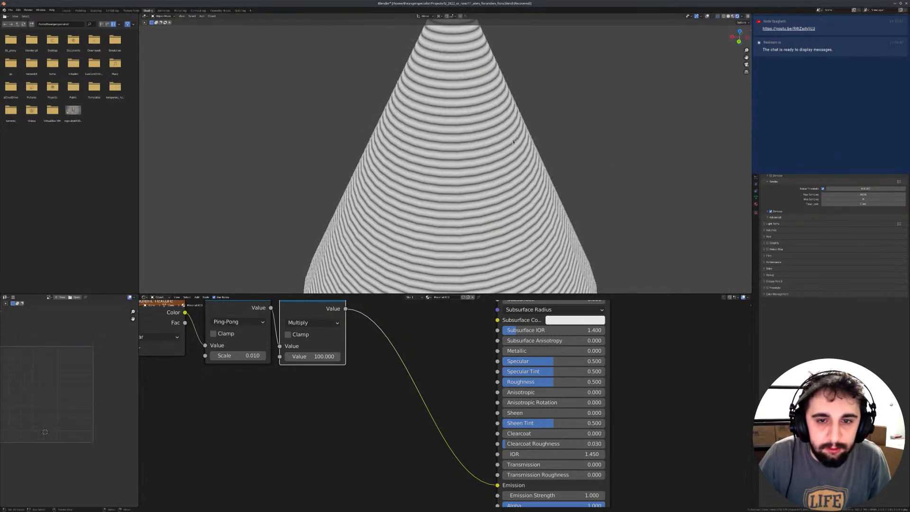
right_click(512, 140)
scroll(406, 194, "down", 7)
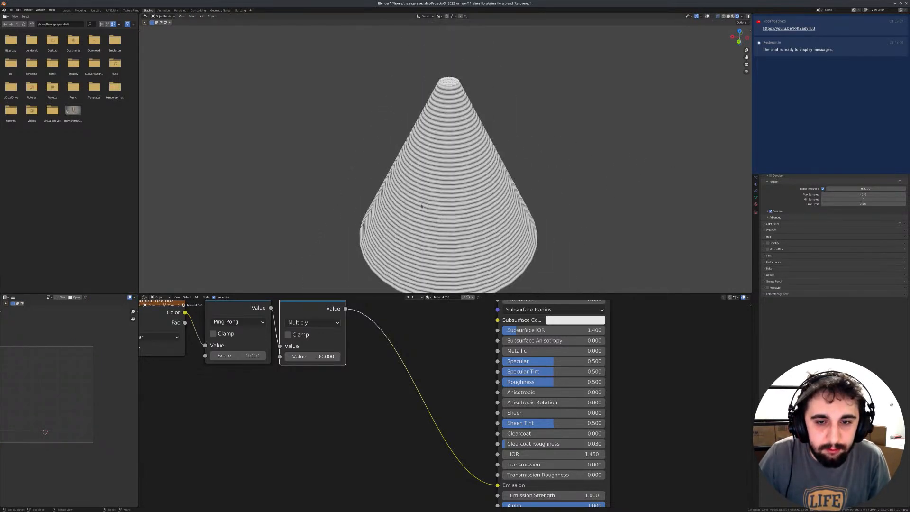
key("Tab")
scroll(329, 342, "down", 3)
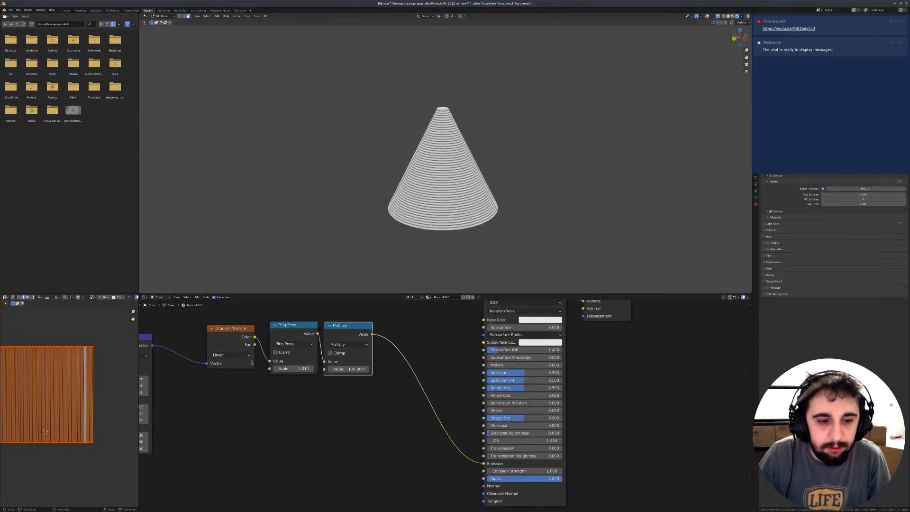
Step: Move the Principled BSDF and Material Output nodes farther from the Multiply node to make room
scroll(329, 339, "down", 4)
middle_click_drag(449, 334, 408, 337)
left_click_drag(432, 314, 564, 360)
scroll(506, 366, "up", 2)
middle_click_drag(320, 360, 366, 362)
middle_click_drag(403, 193, 438, 181)
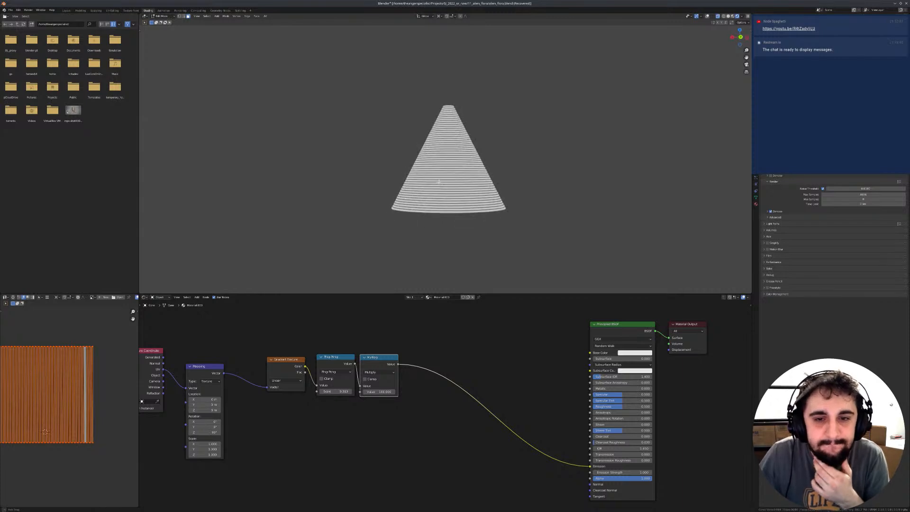
Step: Duplicate the Ping-Pong and Multiply pair, place the copy below the originals and link the gradient into the new Ping-Pong
left_click(347, 358, "shift")
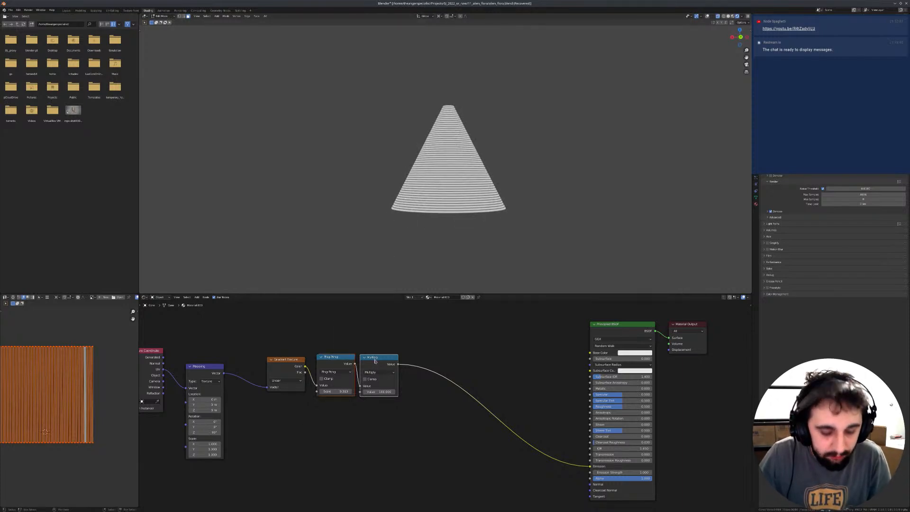
key("shift+d")
left_click(374, 407)
left_click_drag(305, 366, 316, 432)
Step: Set the lower Ping-Pong node's scale to 0.08 and reduce the lower Multiply value to match
left_click(332, 437)
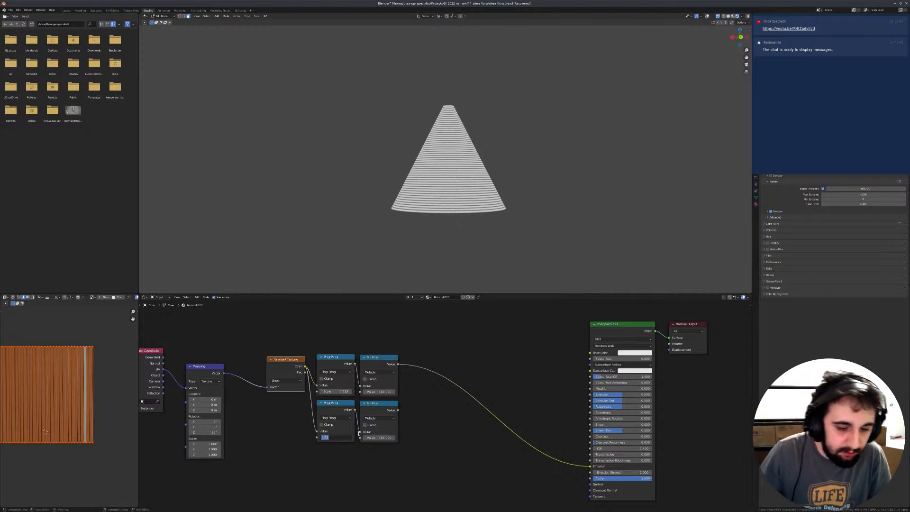
type("0.03")
key("Return")
left_click(379, 437)
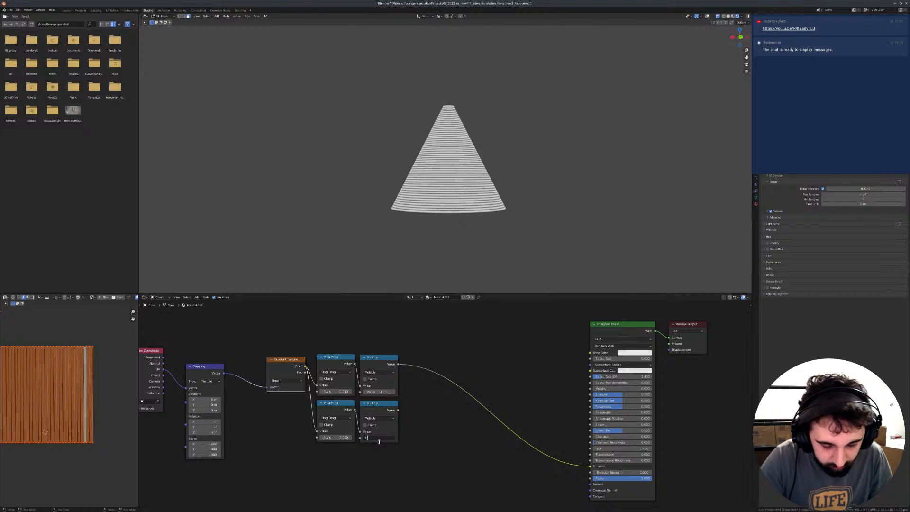
key("Return")
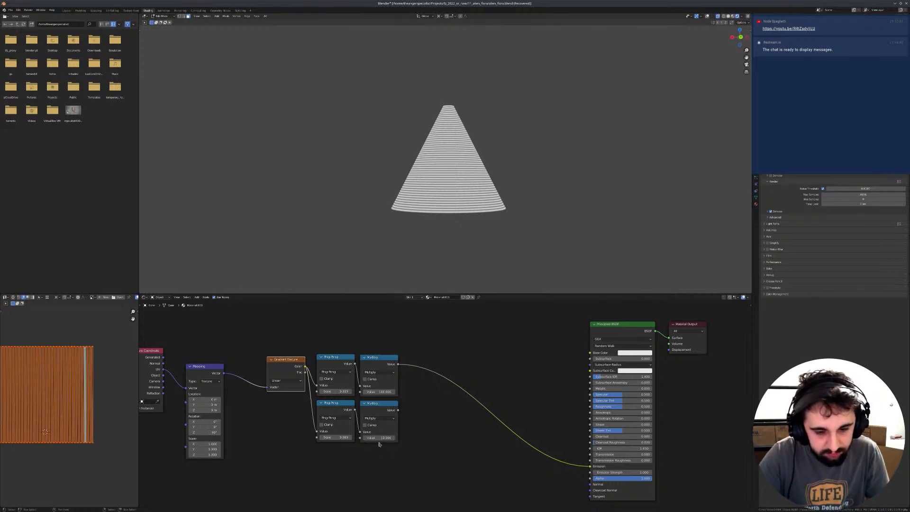
Step: Add a MixRGB node before Emission, combining both Multiply branches as Color1 and Color2 with Multiply blending at factor 1
key("shift+a")
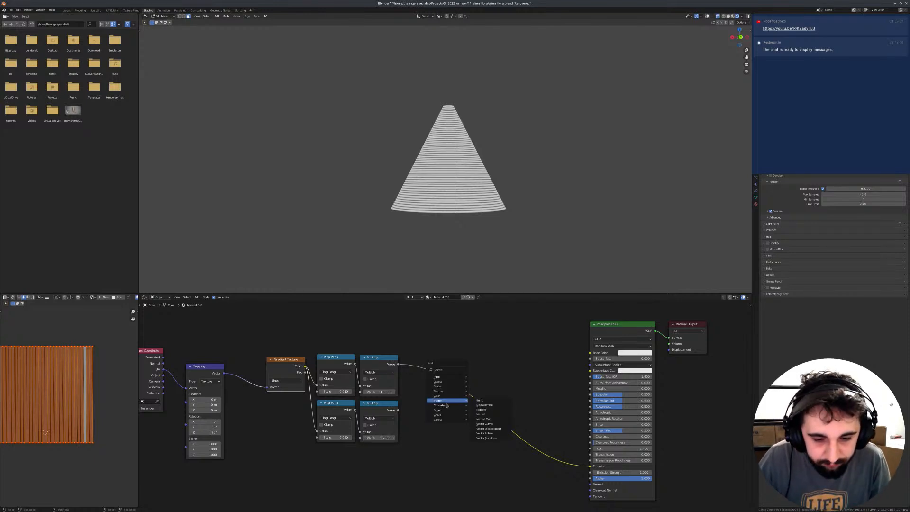
key("Escape")
key("shift+a")
mouse_move(433, 417)
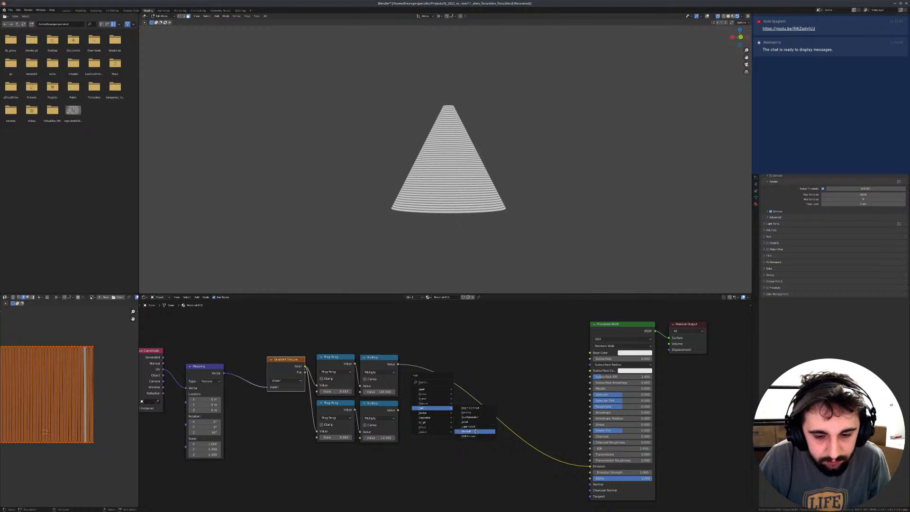
left_click(466, 431)
left_click(450, 377)
left_click_drag(437, 409, 469, 393)
left_click(450, 380)
left_click(450, 358)
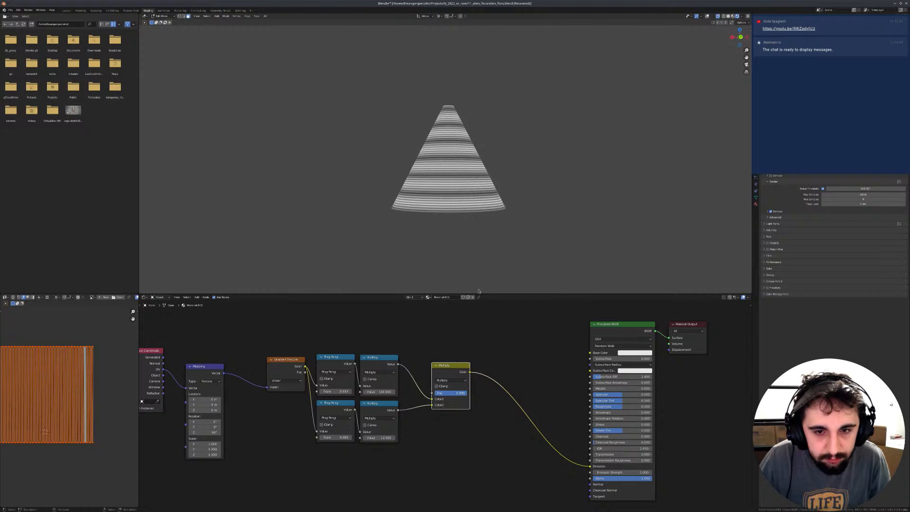
Step: Insert a Color Ramp between the lower Multiply and the mix node's Color2, moving its black stop toward the middle to widen the dark gaps
scroll(457, 242, "up", 3)
middle_click_drag(455, 244, 332, 184, "shift")
scroll(410, 350, "down", 3)
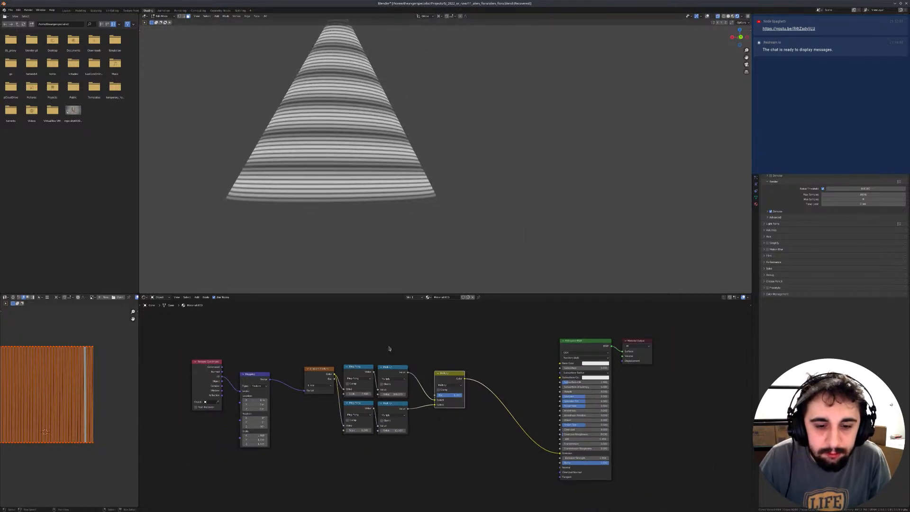
key("g")
left_click(483, 345)
key("shift+a")
mouse_move(431, 387)
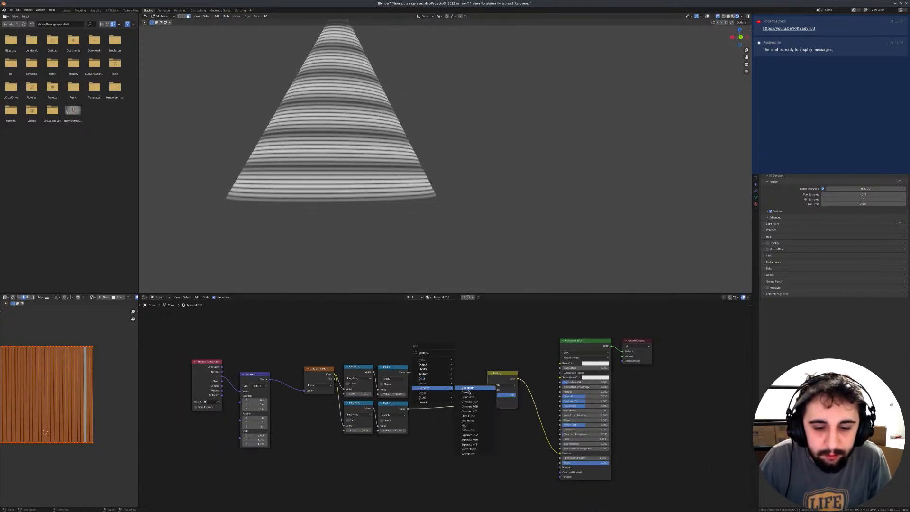
left_click(475, 400)
left_click(436, 427)
left_click_drag(430, 433, 453, 432)
scroll(397, 201, "down", 2)
middle_click_drag(428, 187, 386, 200)
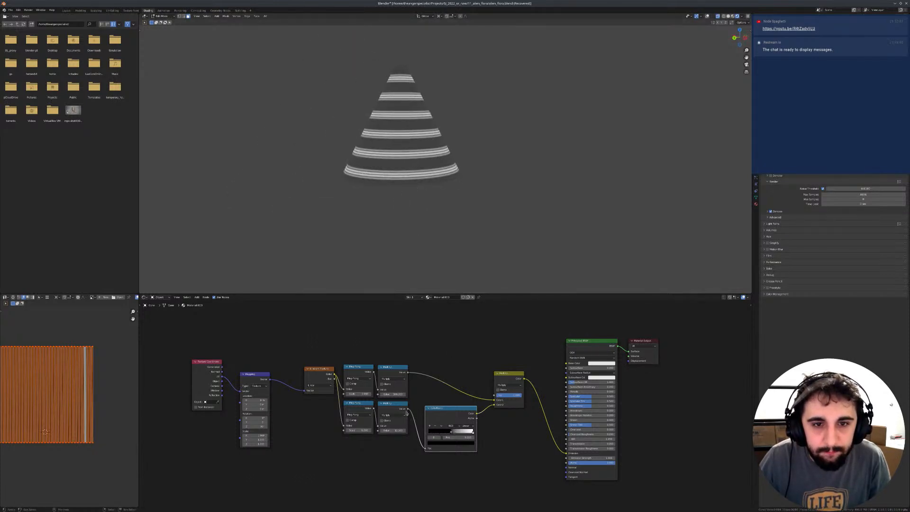
Step: Spread out the node tree, moving the banding, Color Ramp and mix nodes away from the Gradient Texture
scroll(402, 411, "down", 3)
left_click_drag(419, 411, 540, 411)
left_click(232, 364)
left_click_drag(255, 340, 371, 434)
left_click_drag(258, 357, 322, 356)
middle_click_drag(279, 357, 352, 350)
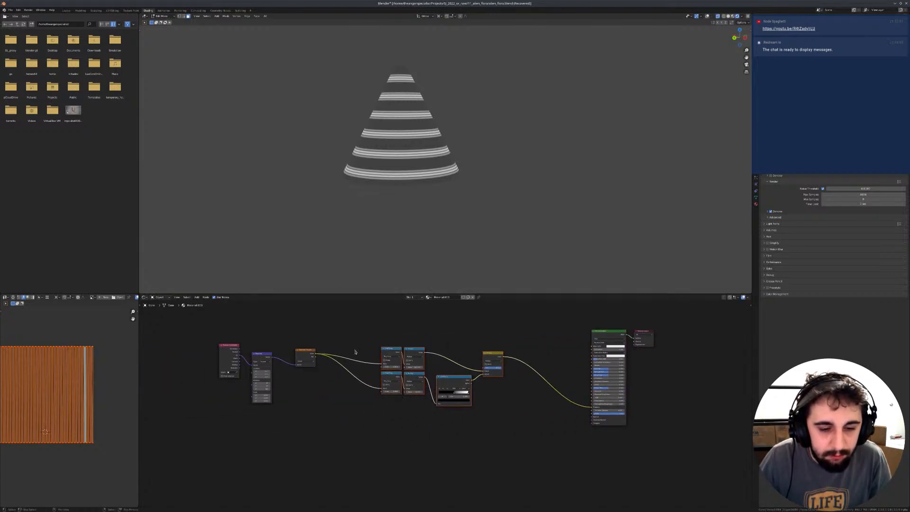
Step: Duplicate the Color Ramp below the banding nodes, link the Gradient Texture's Color into its Fac input and select its black stop
scroll(352, 350, "up", 2)
left_click(455, 373)
key("shift+d")
left_click(360, 410)
left_click(289, 346)
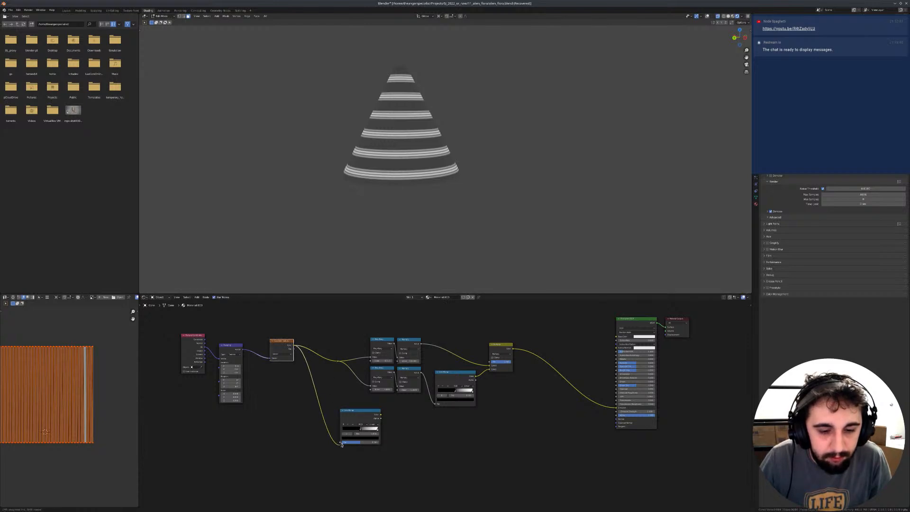
left_click(360, 430)
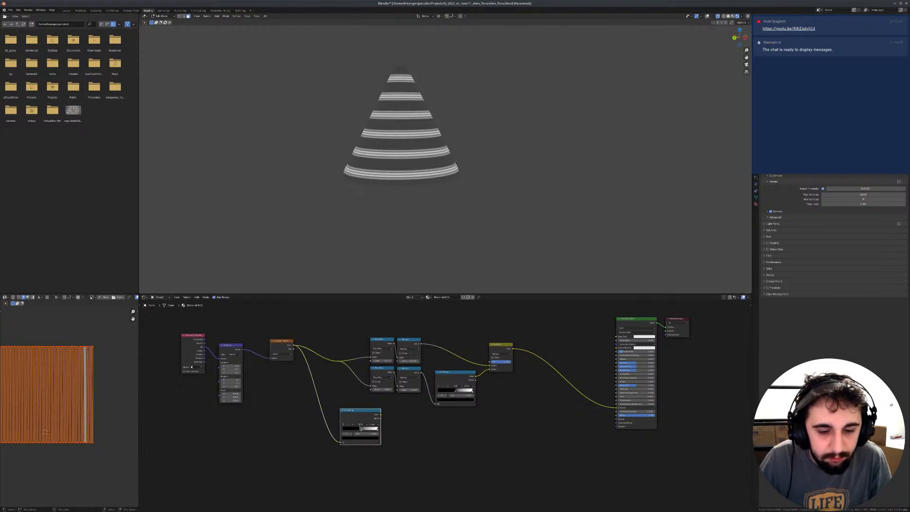
Step: Link the lower Color Ramp's Color output to the Principled BSDF's Alpha and move its black stop to position 0
left_click_drag(381, 415, 617, 416)
scroll(330, 402, "up", 2)
middle_click_drag(329, 402, 405, 373)
scroll(405, 373, "up", 2)
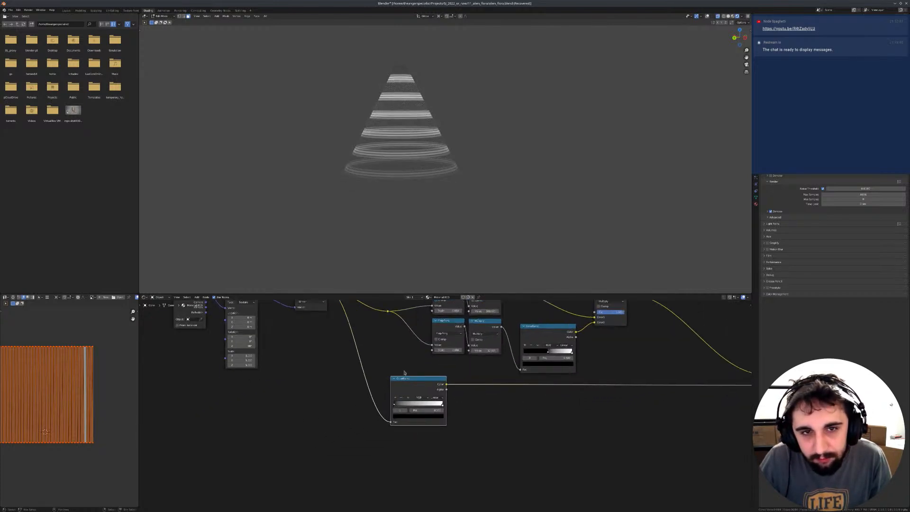
scroll(405, 373, "up", 2)
mouse_move(362, 420)
left_mouse_down()
mouse_move(426, 421)
mouse_move(357, 424)
left_mouse_up()
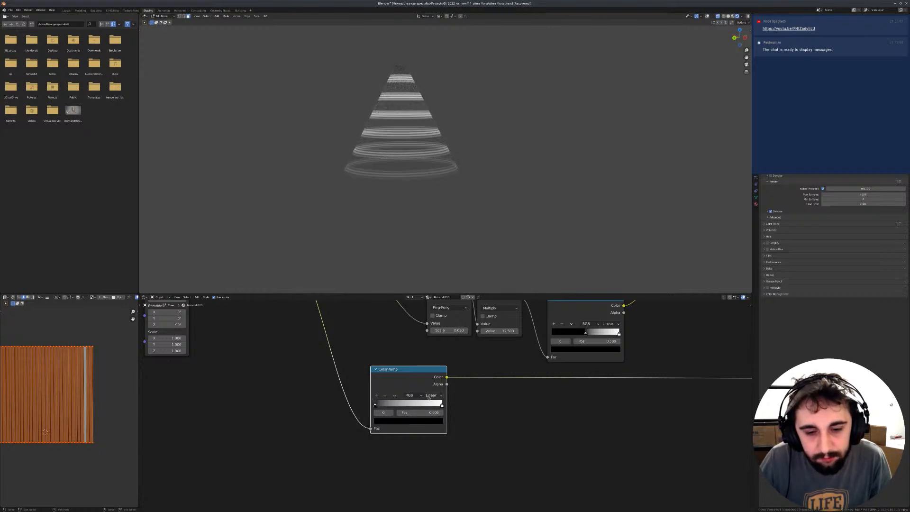
Step: Make the lower Color Ramp's black stop fully transparent and set the ramp's interpolation to B-Spline
left_click(400, 421)
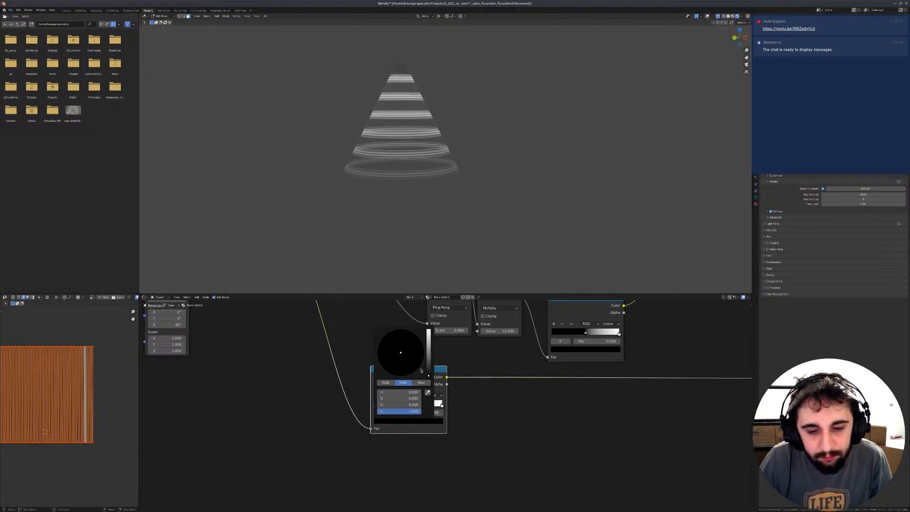
mouse_move(400, 414)
left_mouse_down()
mouse_move(388, 411)
mouse_move(400, 404)
mouse_move(385, 406)
left_mouse_up()
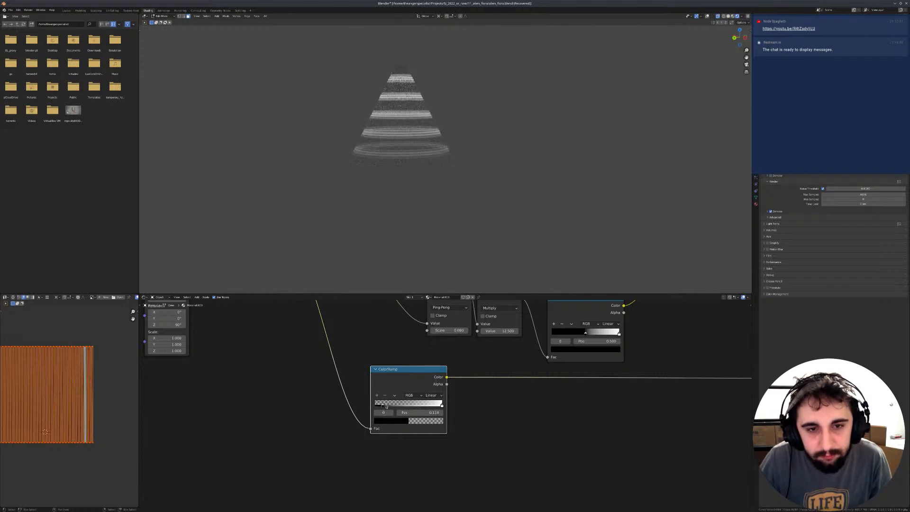
left_click(434, 395)
left_click(436, 422)
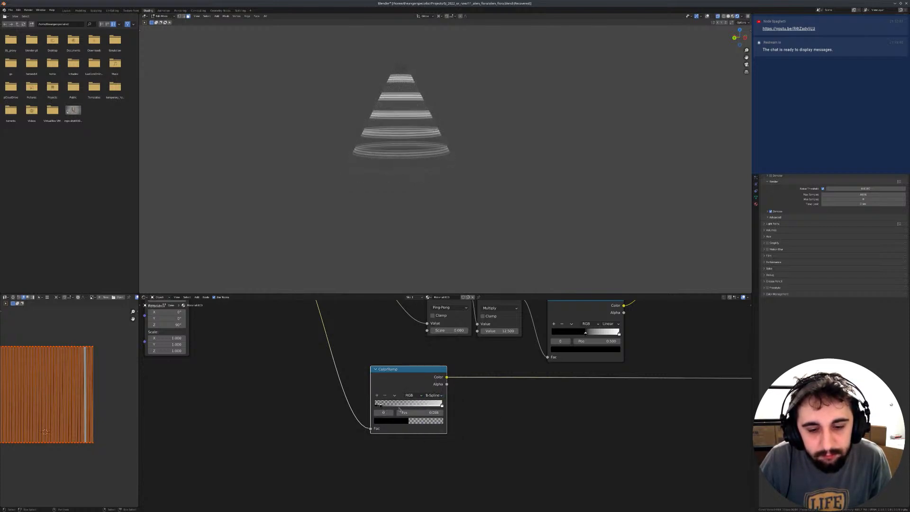
Step: Colour the lower Color Ramp's white stop pure blue and its transparent stop a muted light blue
left_click(441, 406)
left_click(417, 420)
left_click(420, 337)
scroll(350, 407, "down", 2)
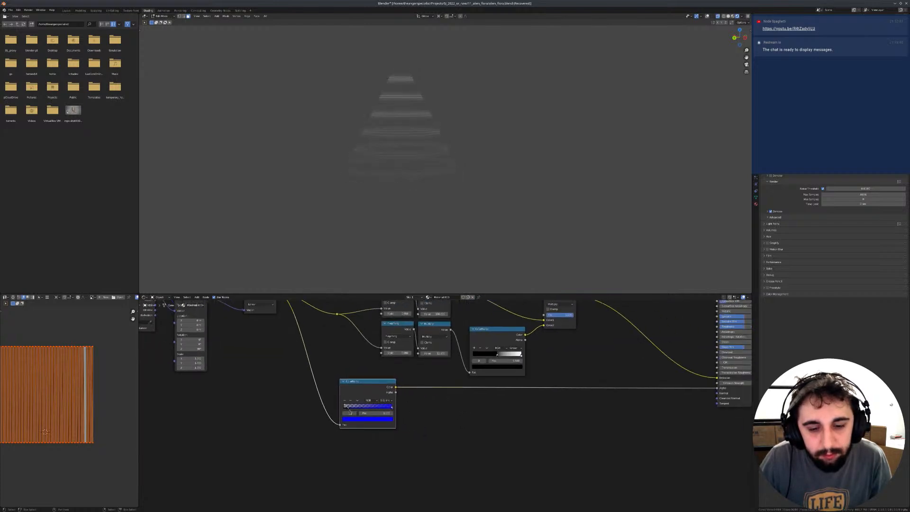
left_click(349, 406)
left_click(360, 419)
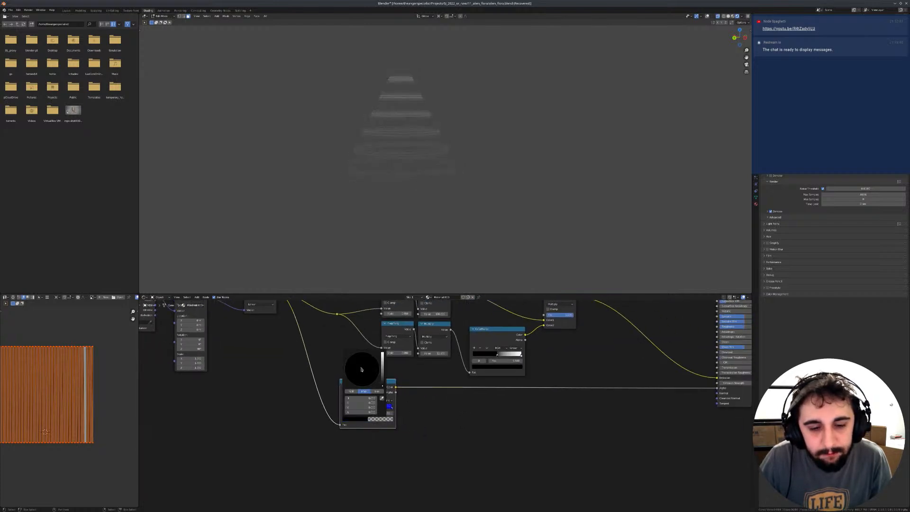
left_click(365, 362)
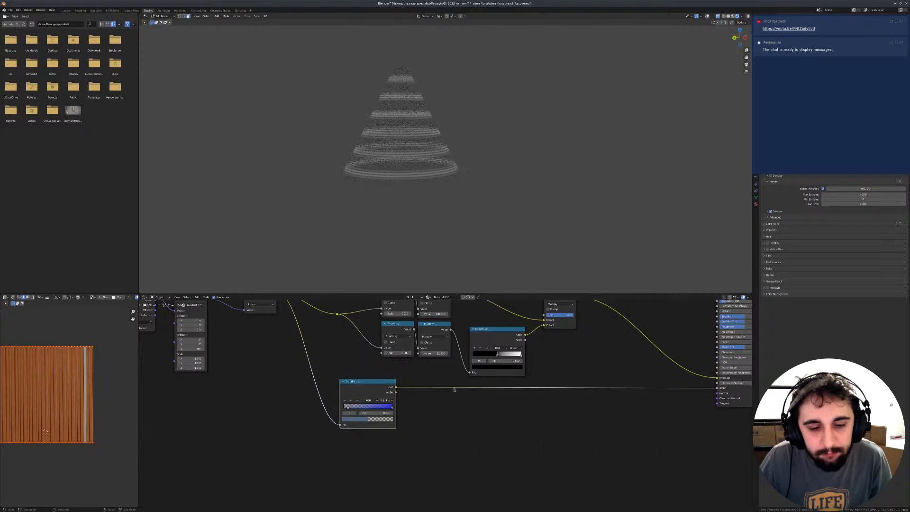
Step: Link the lower Color Ramp's Color to Emission and its Alpha to Alpha, shifting the transparent stop inward to fade the cone's base sooner
scroll(421, 386, "down", 1)
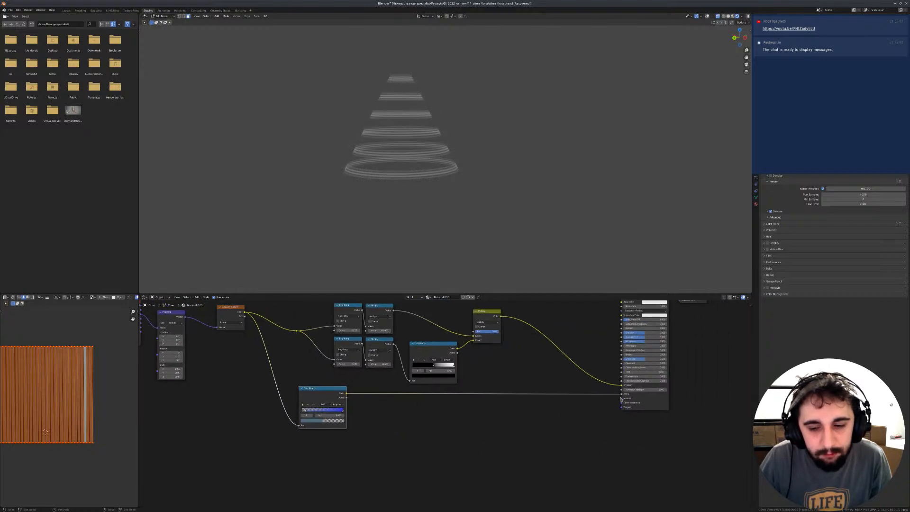
left_click_drag(621, 394, 621, 385)
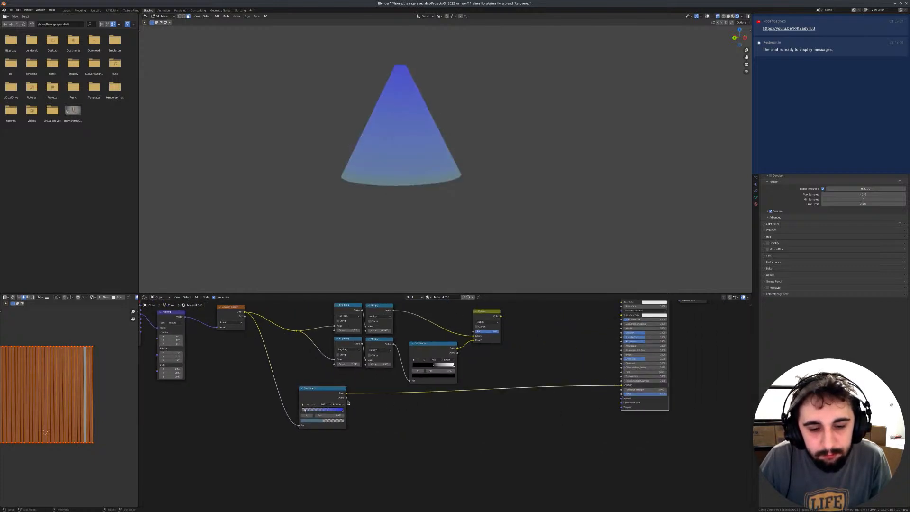
left_click_drag(448, 406, 624, 397)
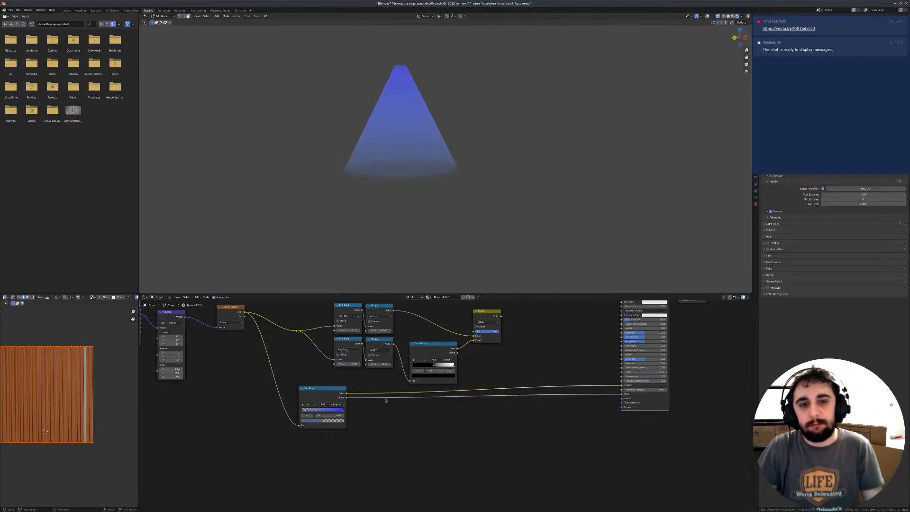
scroll(323, 429, "up", 1)
scroll(323, 429, "up", 1)
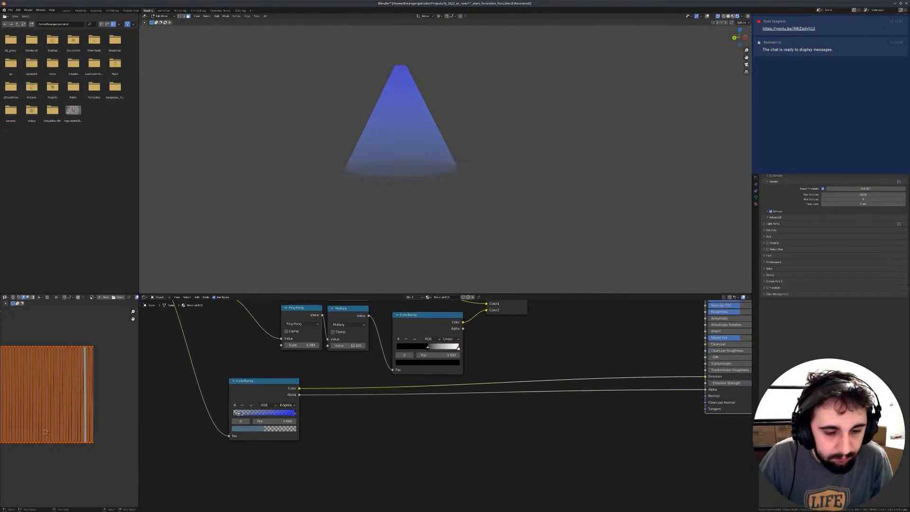
left_click_drag(239, 413, 253, 413)
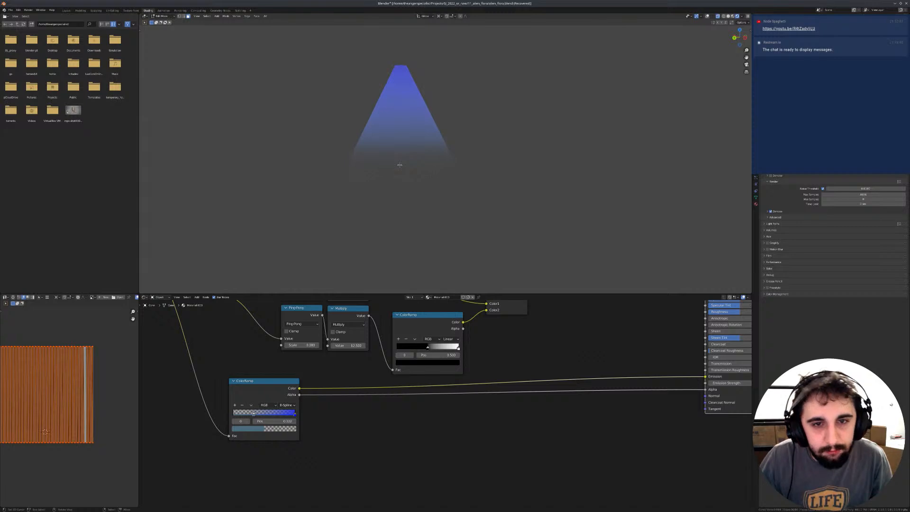
Step: Duplicate the Multiply mix node onto the blue ramp's Emission link, feed the band mix into its Fac and darken its Color2 to black
scroll(254, 413, "down", 4)
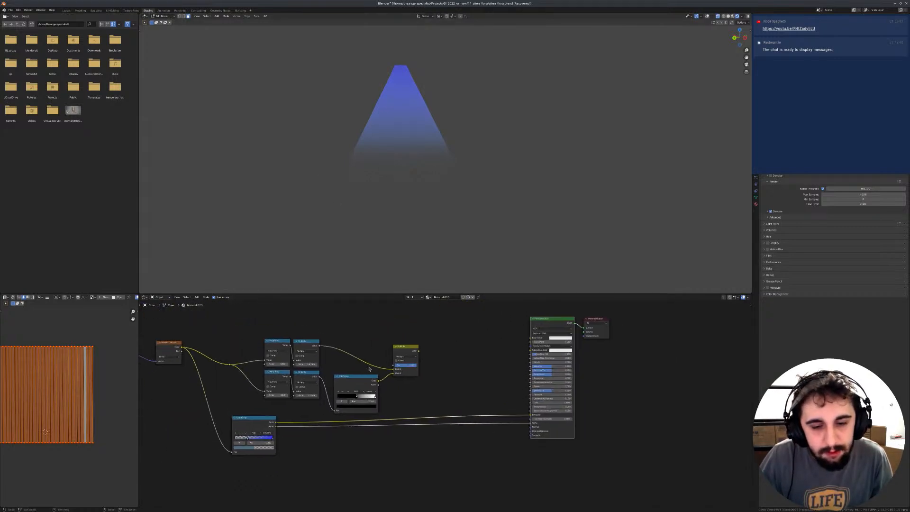
scroll(350, 378, "down", 2)
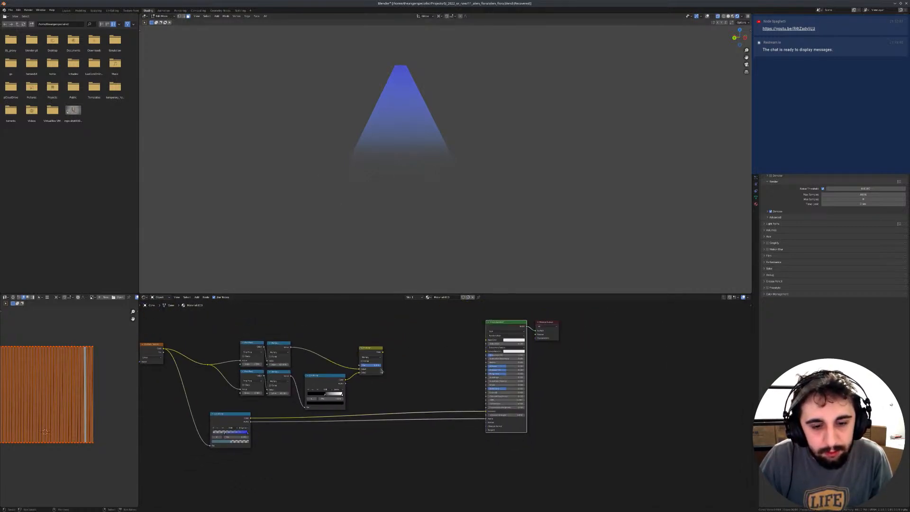
left_click(376, 351)
key("shift+d")
left_click(431, 397)
left_click_drag(383, 352, 416, 410)
left_click(431, 414)
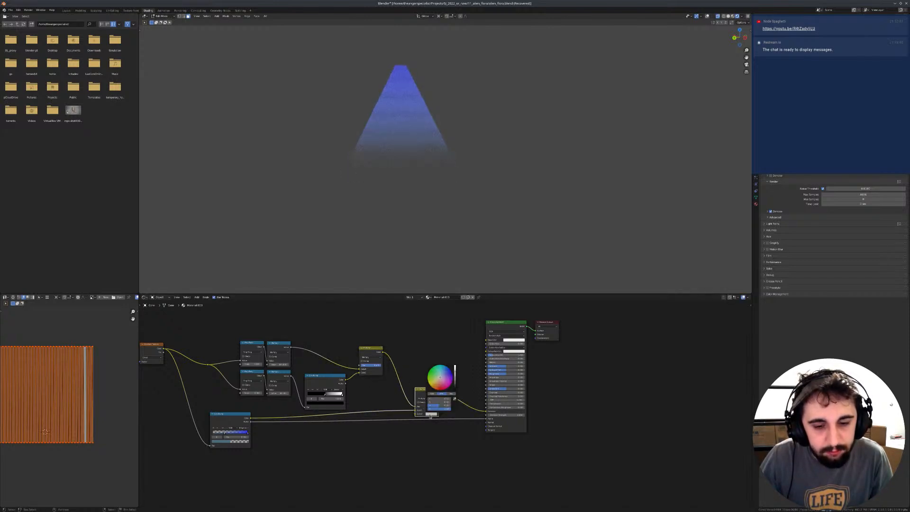
left_click_drag(456, 382, 456, 391)
Step: Change the new mix node's blending mode from Multiply to Screen
scroll(336, 361, "up", 2)
middle_click_drag(393, 343, 364, 352)
scroll(417, 346, "up", 1)
middle_click_drag(307, 358, 317, 370)
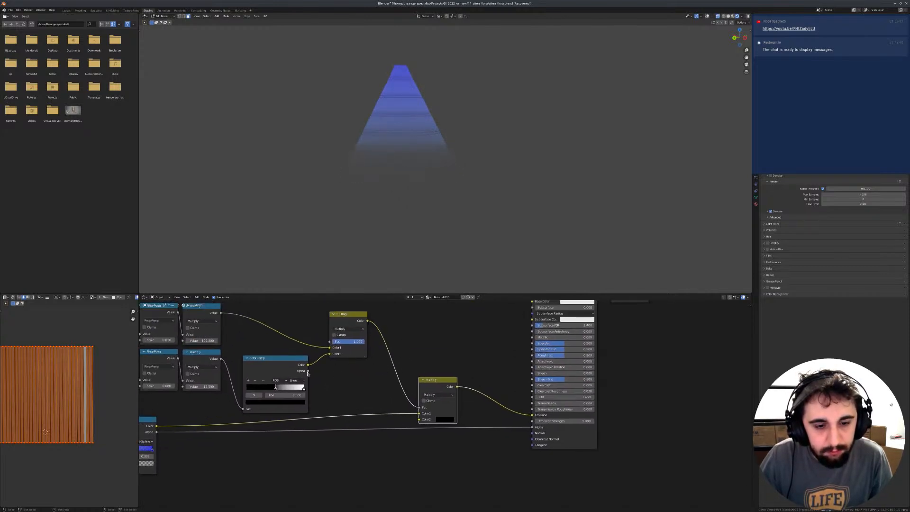
scroll(317, 370, "down", 3)
scroll(373, 358, "up", 1)
middle_click_drag(372, 358, 380, 359)
scroll(447, 403, "up", 1)
left_click(446, 399)
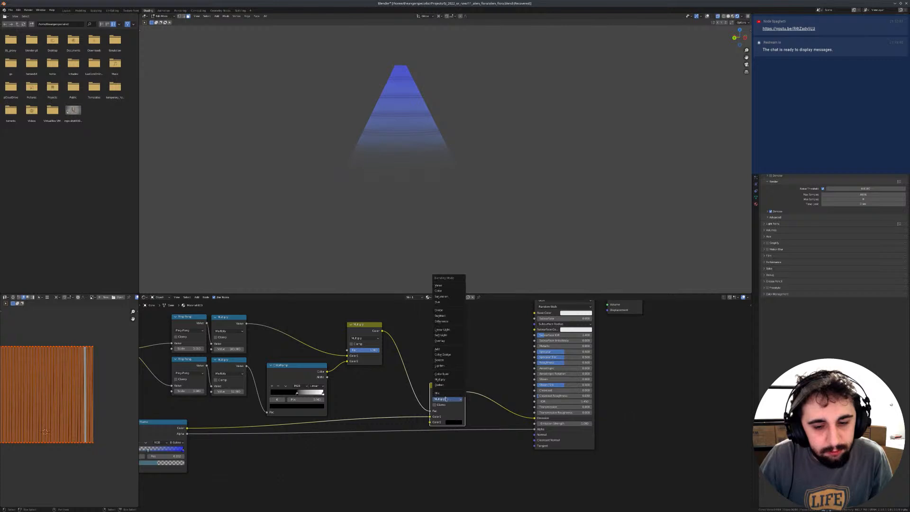
left_click(440, 359)
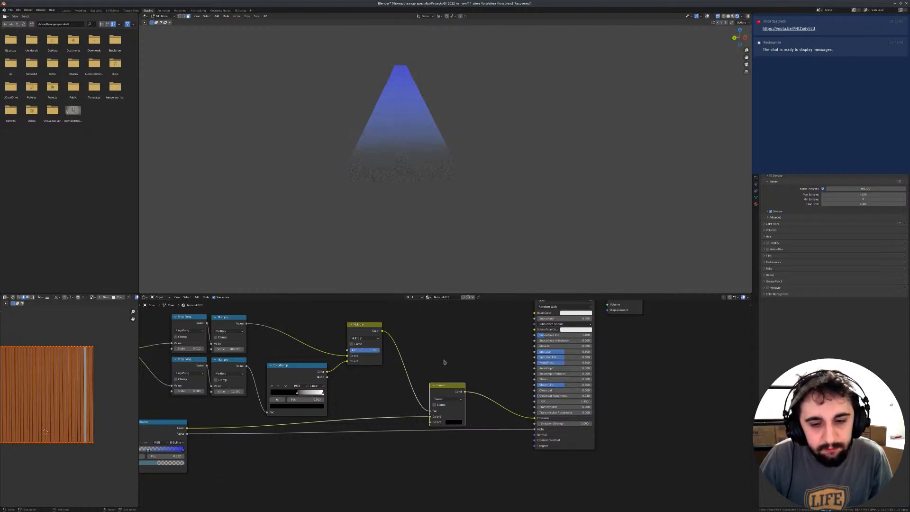
Step: Brighten the Screen node's Color2 from black and tint it yellow
left_click(457, 420)
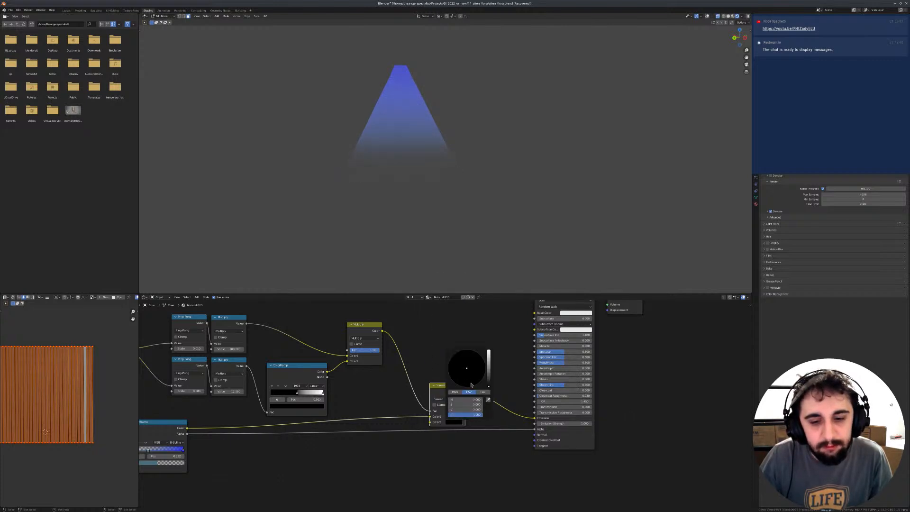
left_click_drag(488, 361, 488, 351)
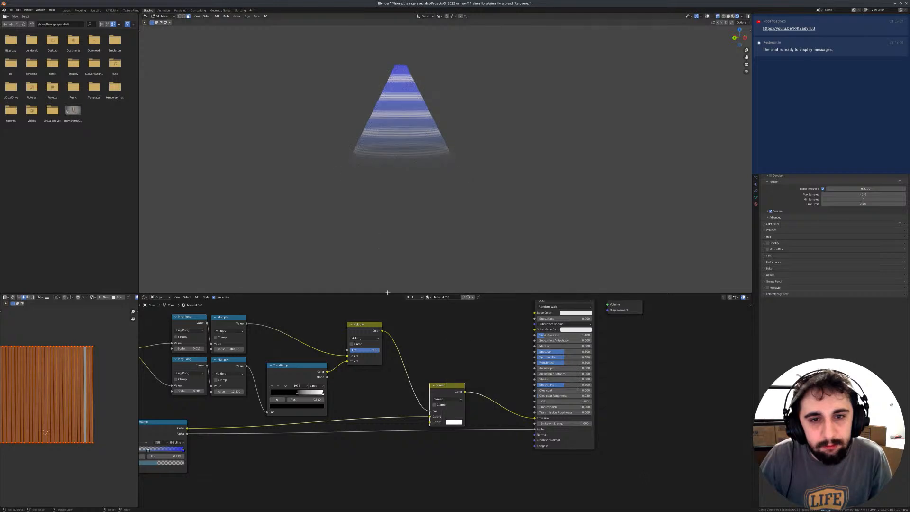
left_click(453, 423)
left_click_drag(456, 369, 452, 378)
Step: Leave Edit Mode on the cone and view it together with the flower in rendered shading with overlays hidden
middle_click_drag(353, 196, 381, 208)
left_click_drag(381, 209, 380, 190, "shift")
middle_click_drag(380, 190, 378, 177, "shift")
key("z")
left_click(504, 180)
key("alt+shift+z")
middle_click_drag(448, 83, 430, 187)
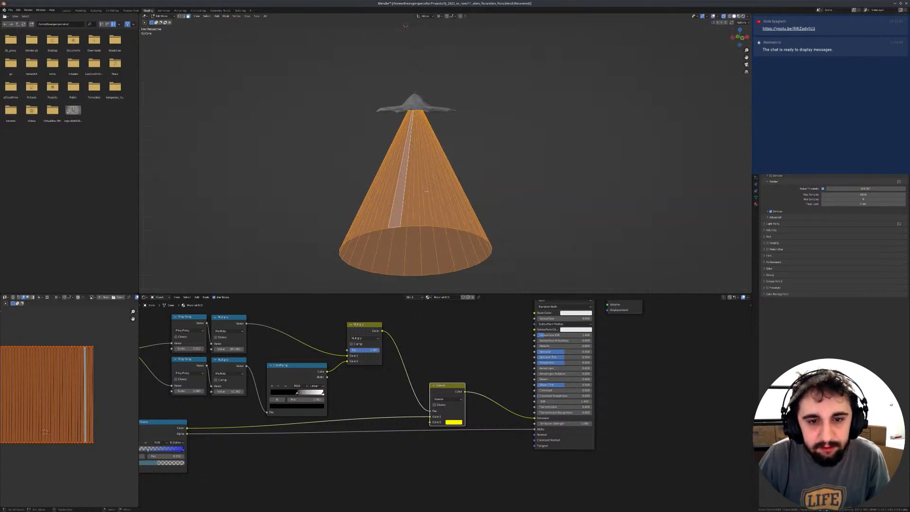
key("Tab")
mouse_move(523, 231)
middle_mouse_down()
mouse_move(499, 179)
mouse_move(403, 164)
middle_mouse_up()
key("z")
left_click(497, 168)
key("alt+shift+z")
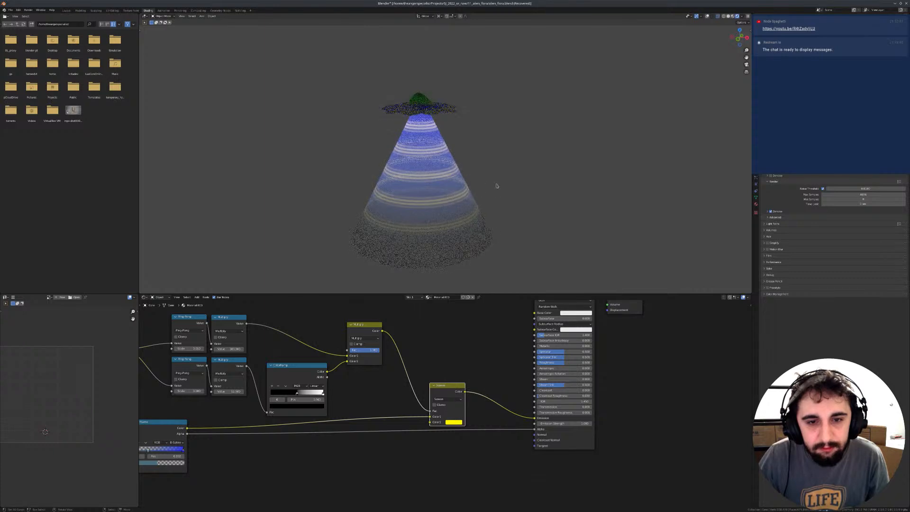
Step: Return to solid shading with overlays shown, centre the 3D cursor at the world origin and add a cube there
key("z")
left_click(425, 166)
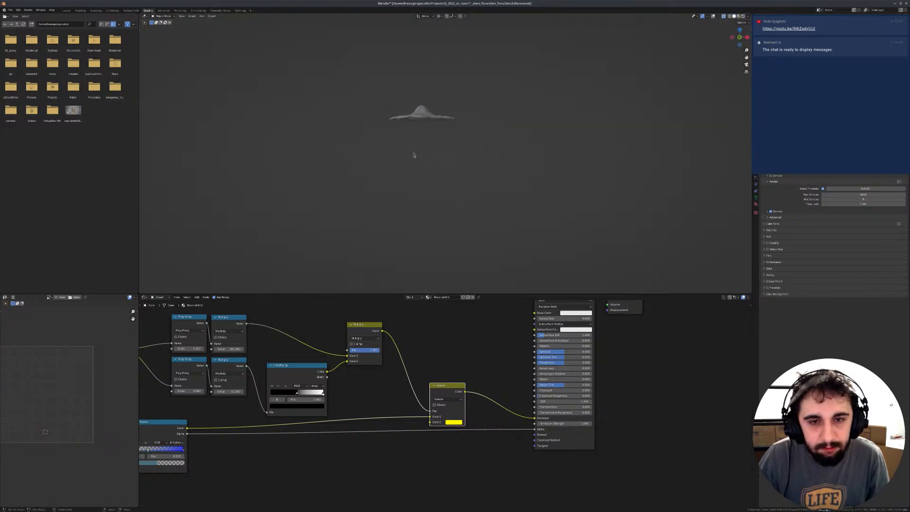
key("alt+shift+z")
key("shift+c")
key("shift+a")
mouse_move(417, 139)
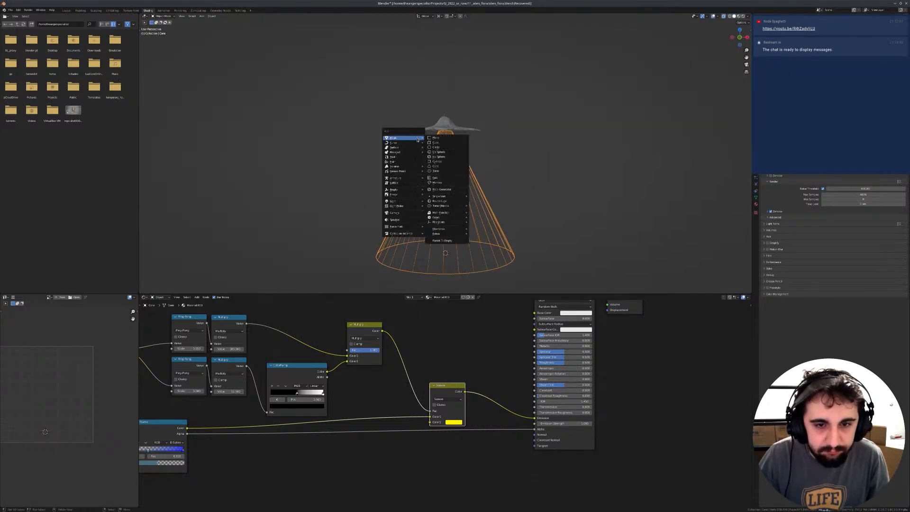
left_click(441, 142)
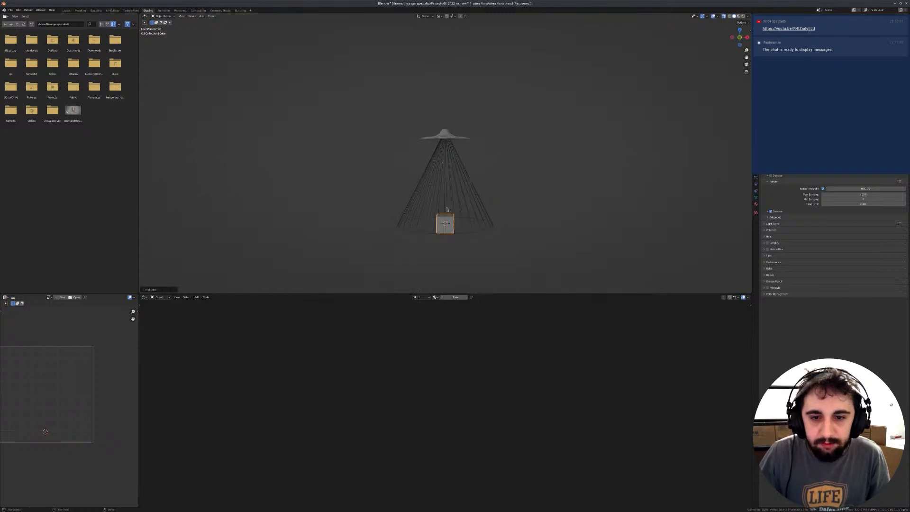
Step: Raise the cube's geometry 1 m along Z in Edit Mode so its base rests on the ground level
key("KP_Decimal")
key("Tab")
scroll(441, 198, "down", 4)
key("g")
key("z")
key("1")
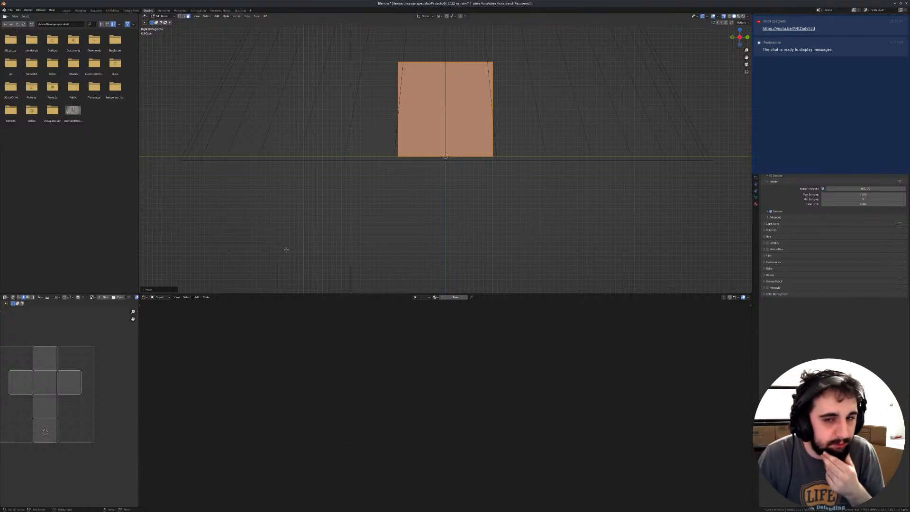
Step: Subdivide all of the cube's faces repeatedly into a dense grid
middle_click_drag(445, 190, 457, 227)
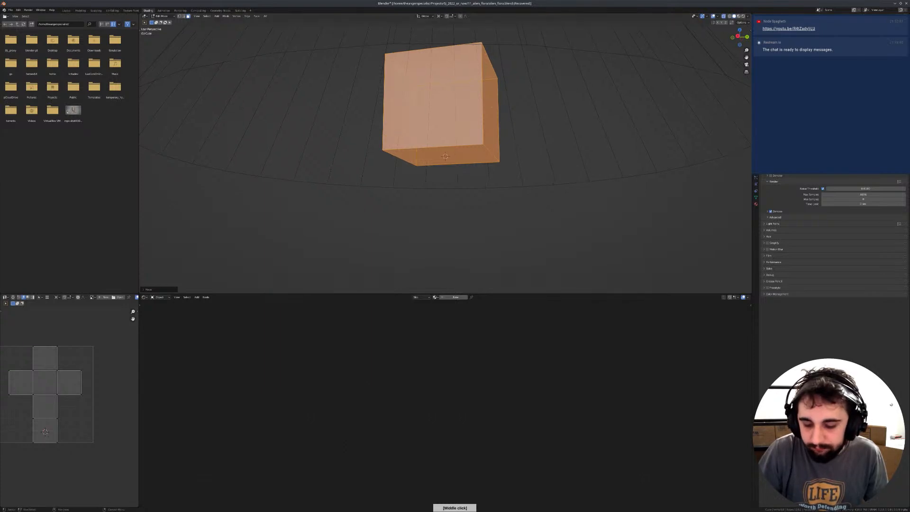
key("KP_3")
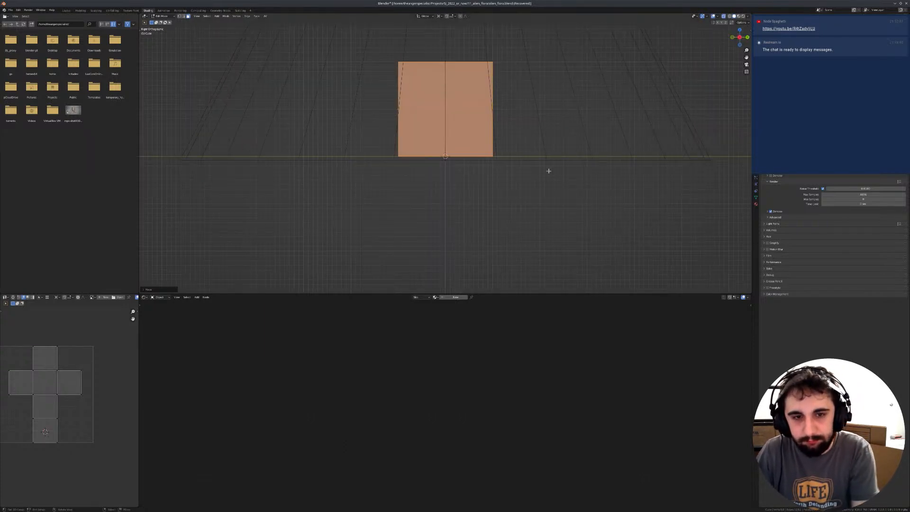
scroll(522, 155, "up", 2)
right_click(521, 155)
left_click(512, 161)
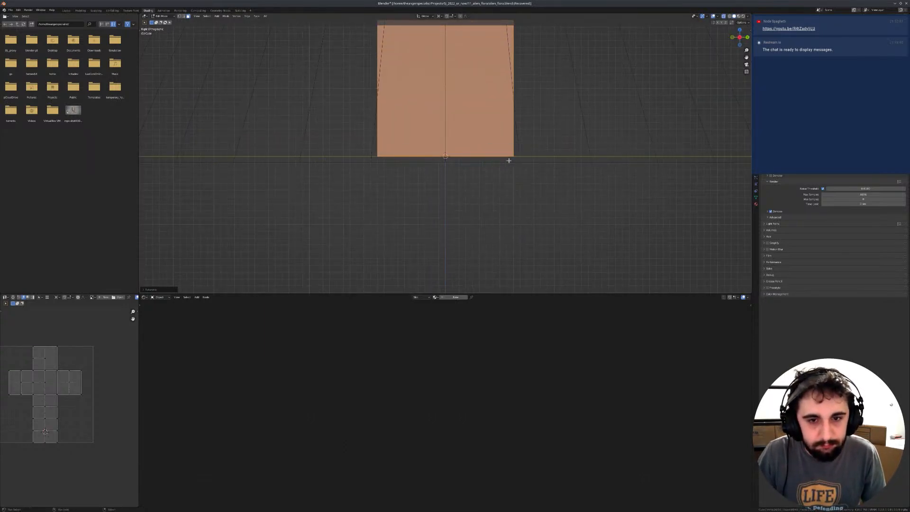
middle_click_drag(507, 162, 450, 188)
Step: Snap the 3D cursor to the selected geometry and turn the subdivided cube into a full sphere with To Sphere
key("shift+alt+s")
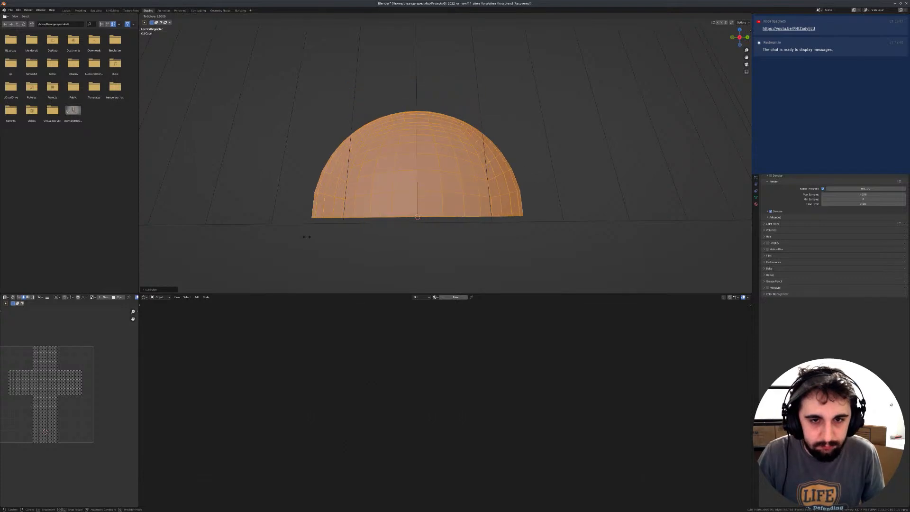
right_click(410, 215)
key("shift+s")
left_click(417, 246)
key("shift+alt+s")
left_click(427, 51)
Step: Smooth the sphere's selected mesh twice using the same smoothing operation
right_click(406, 144)
mouse_move(408, 247)
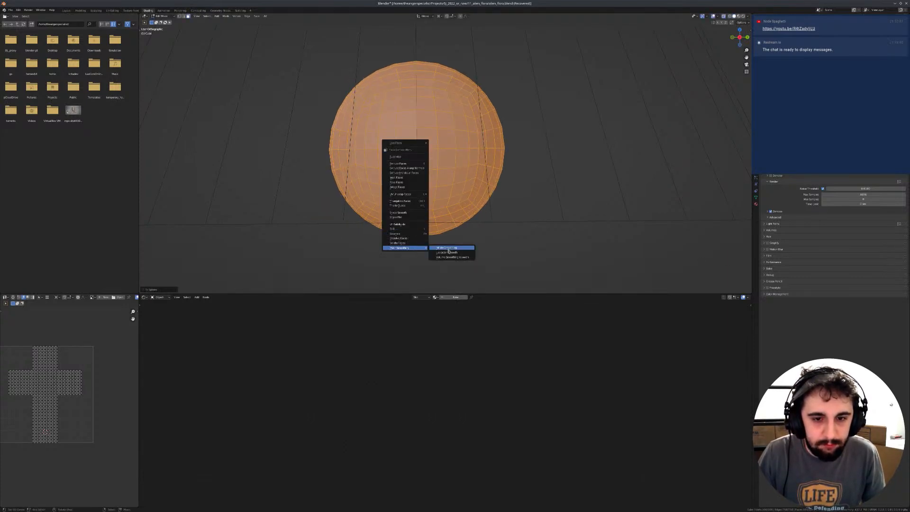
left_click(450, 257)
right_click(398, 171)
mouse_move(408, 171)
left_click(442, 180)
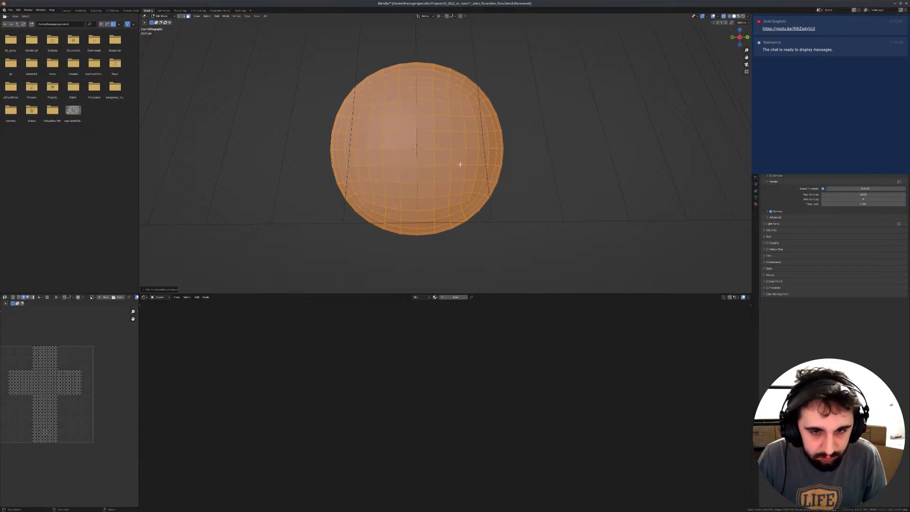
Step: Show the viewport sidebar and start the Shortcut VUR add-on's on-screen shortcut display
key("n")
left_click(749, 43)
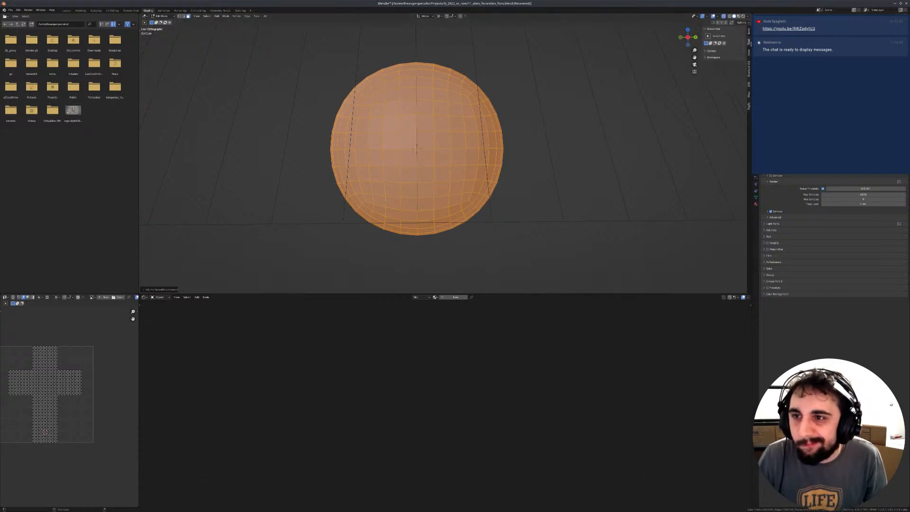
left_click(749, 72)
left_click(724, 35)
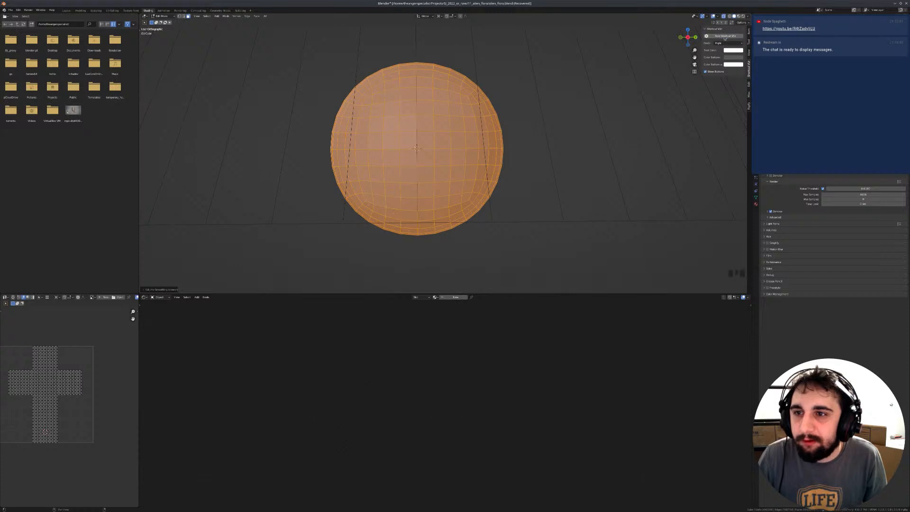
Step: Set the on-screen shortcut display's position to Center and switch to the Layout workspace with the sphere framed
left_click(728, 43)
left_click(727, 60)
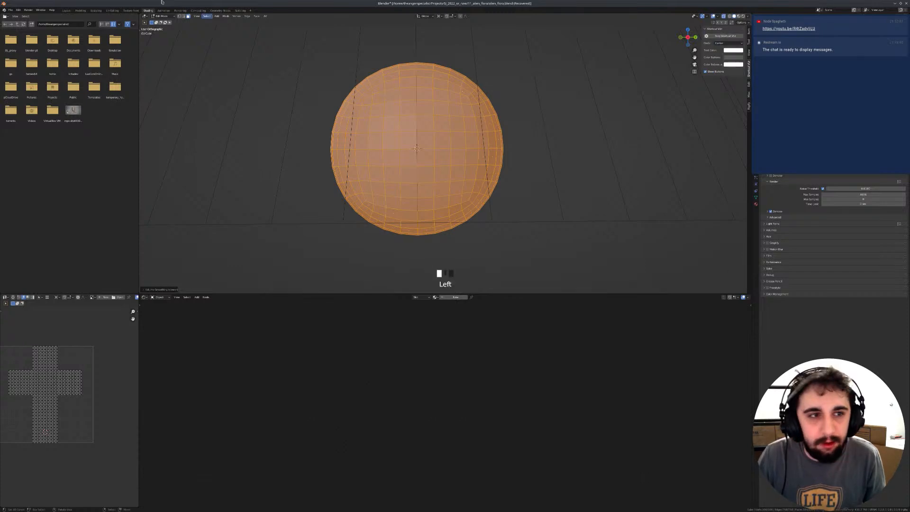
left_click(66, 10)
scroll(281, 99, "down", 2)
key("KP_Decimal")
middle_click_drag(281, 98, 269, 35)
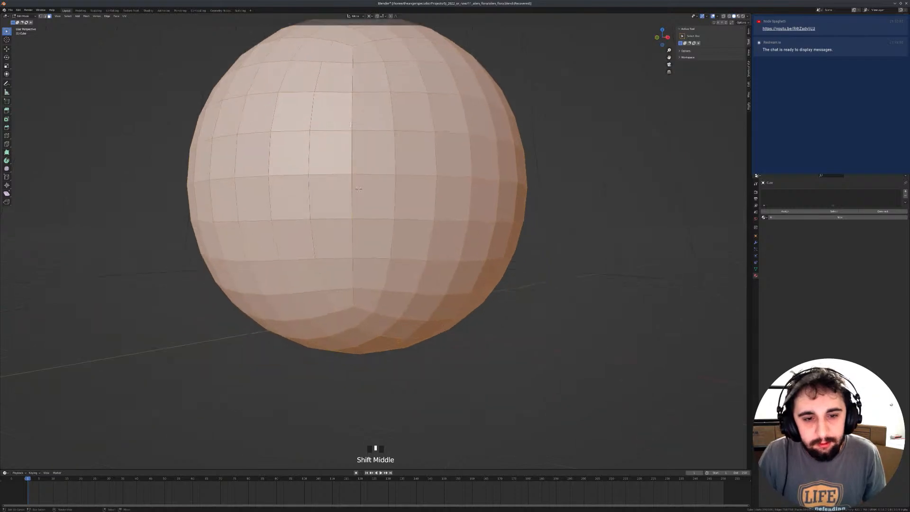
Step: Apply Volume Smoothing to the sphere's selected mesh and repeat the operation three times
scroll(365, 113, "down", 2)
right_click(365, 113)
mouse_move(353, 117)
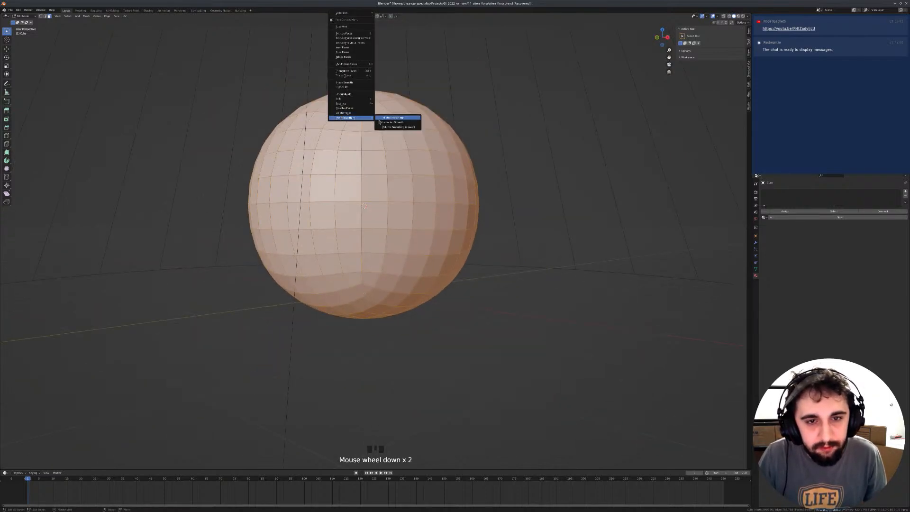
left_click(398, 127)
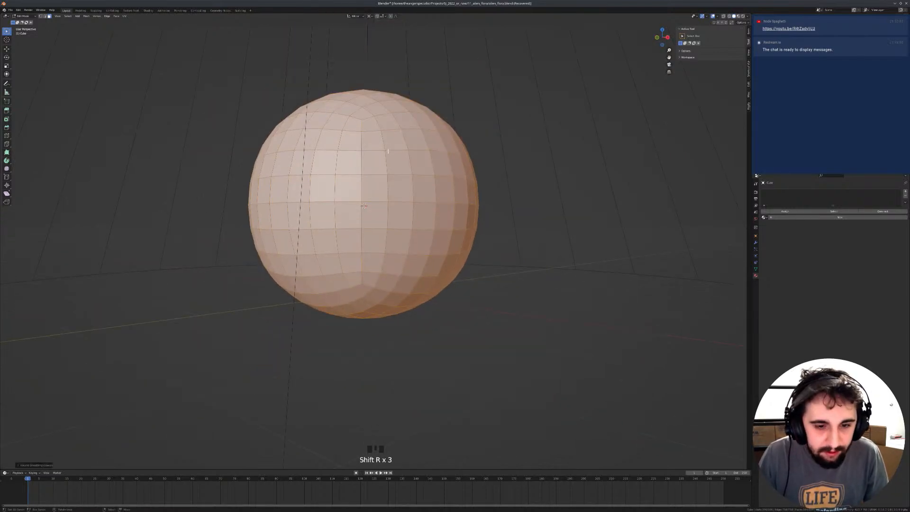
scroll(395, 158, "down", 3)
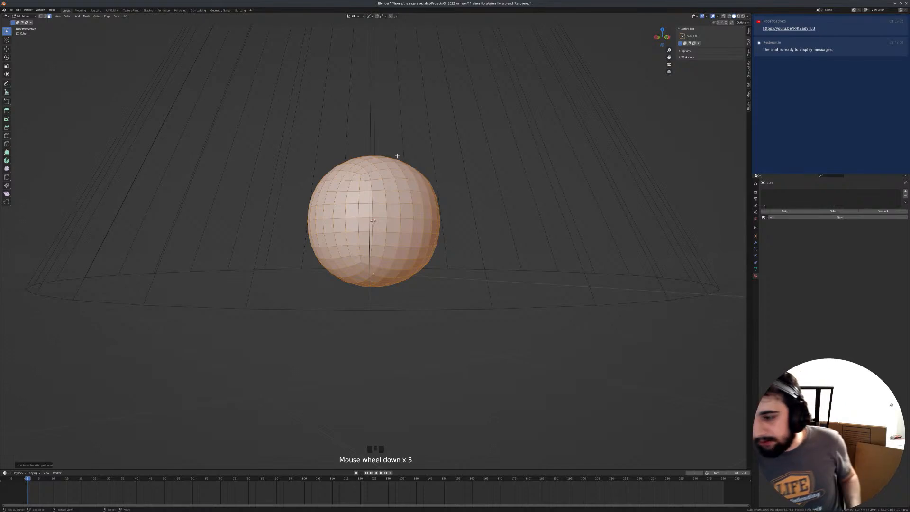
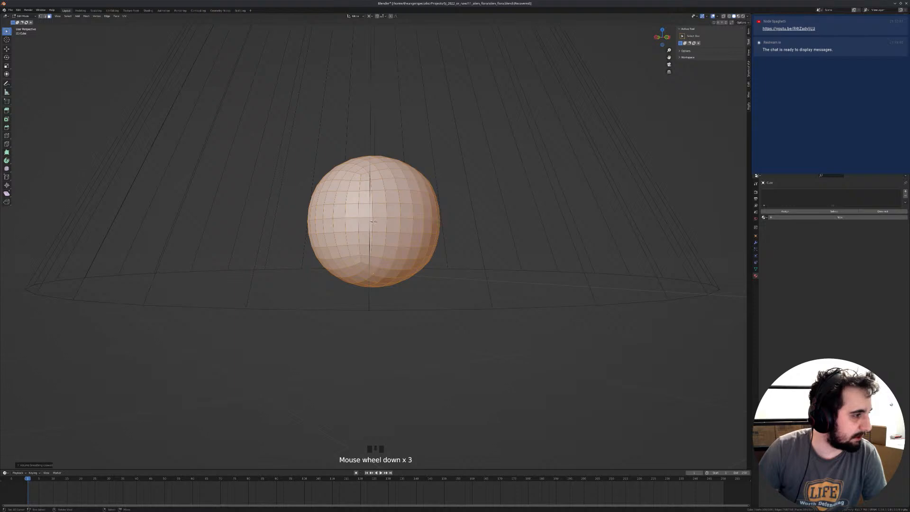
Step: Switch to Firefox and look through the Blender addons blog, its Art page and the Hair tool post
left_click_drag(385, 0, 385, 3)
scroll(396, 193, "down", 2)
scroll(396, 194, "up", 2)
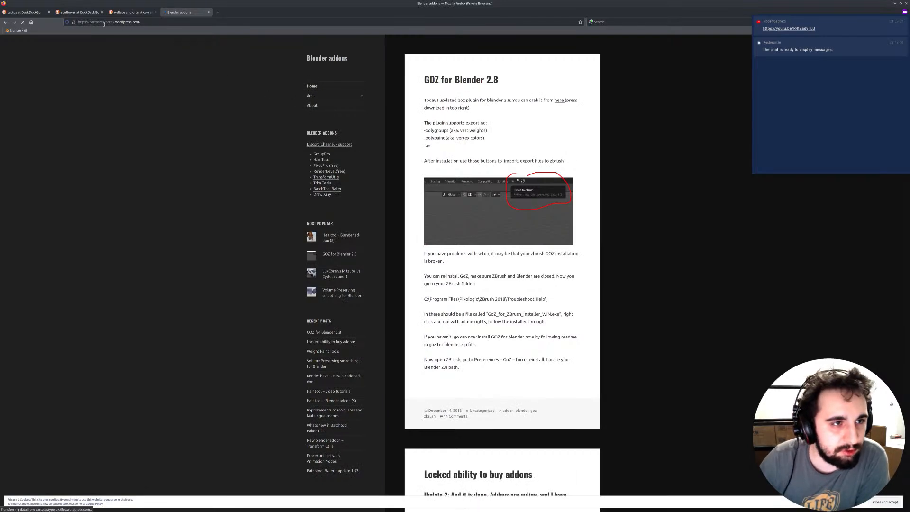
scroll(454, 283, "down", 3)
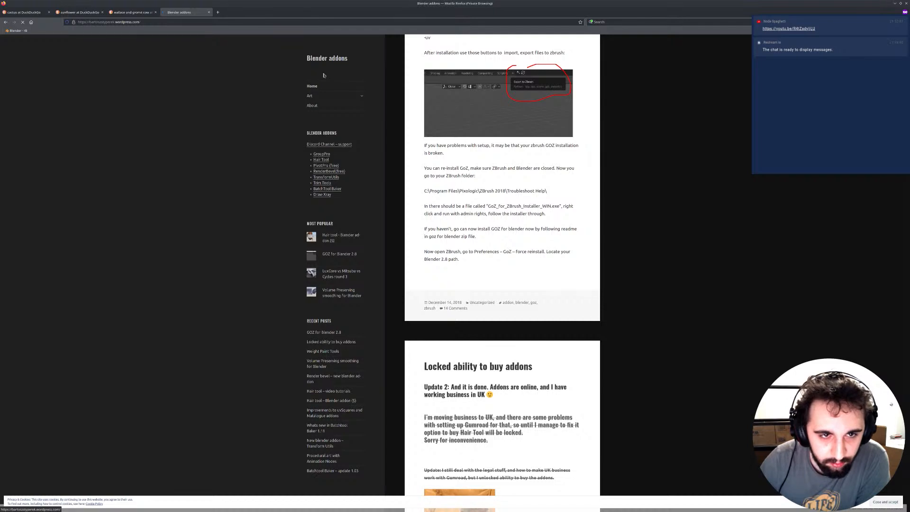
left_click(320, 96)
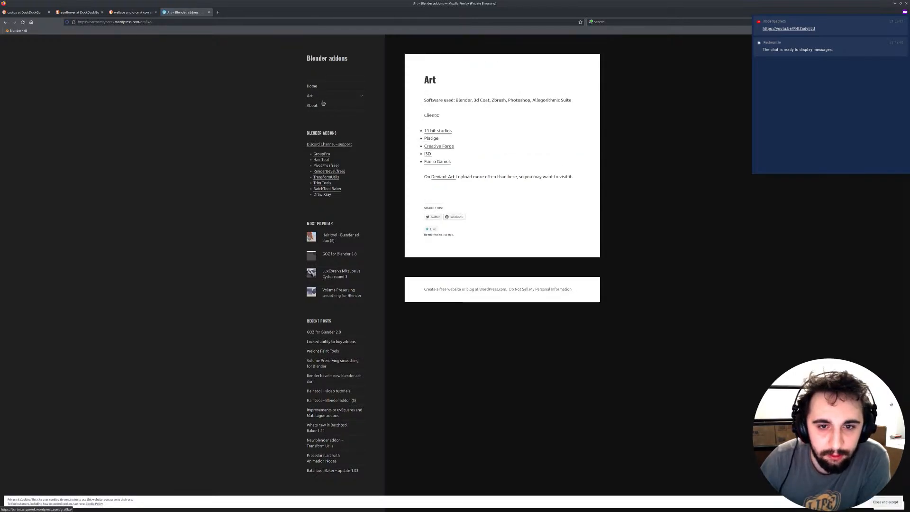
left_click(336, 235)
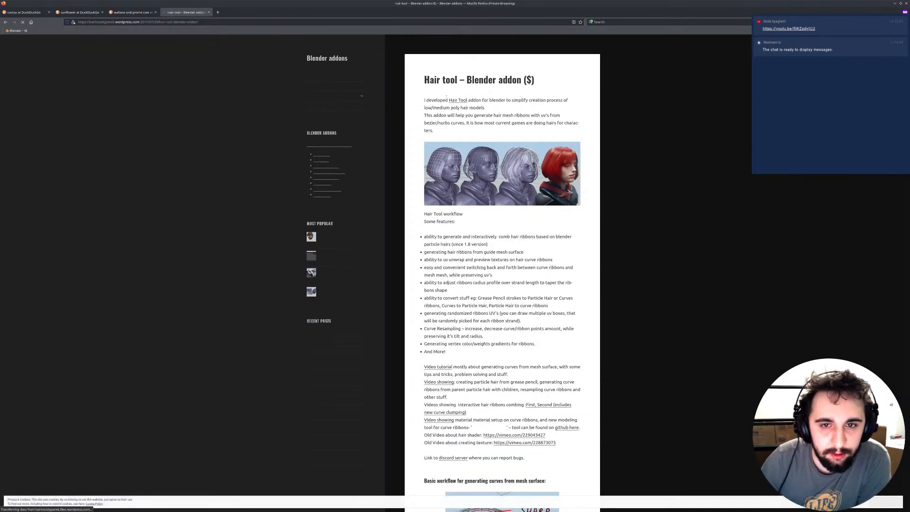
Step: Open and read the Hair Tool product page on Gumroad, and open the add-on creator's full product list in its place
left_click(459, 100)
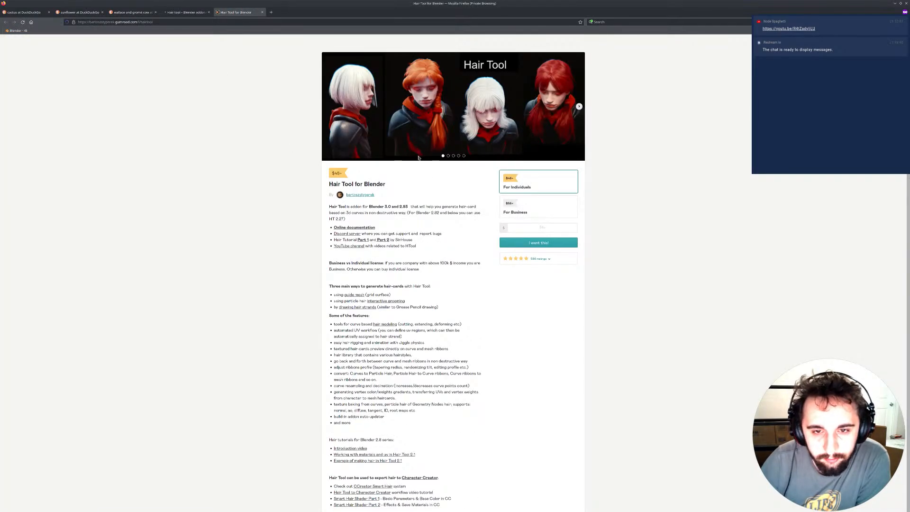
scroll(461, 203, "down", 3)
scroll(366, 190, "down", 7)
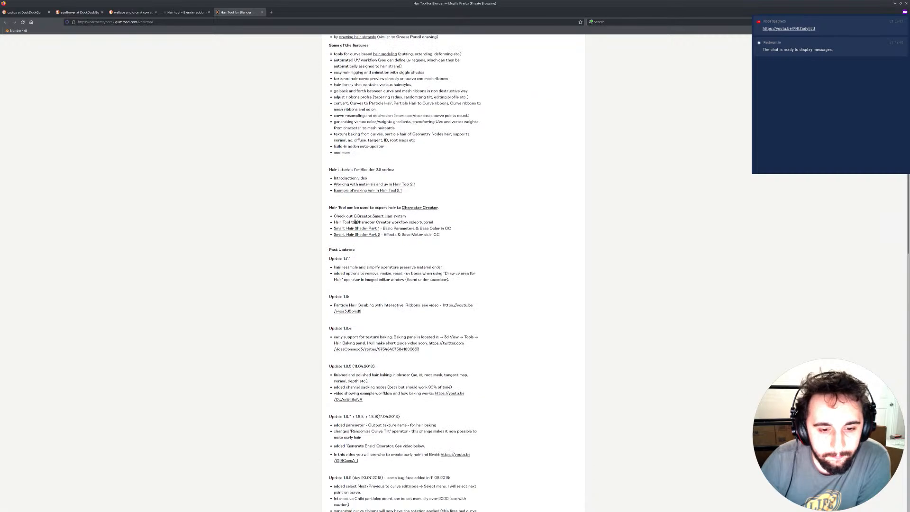
scroll(366, 190, "up", 6)
scroll(366, 190, "up", 2)
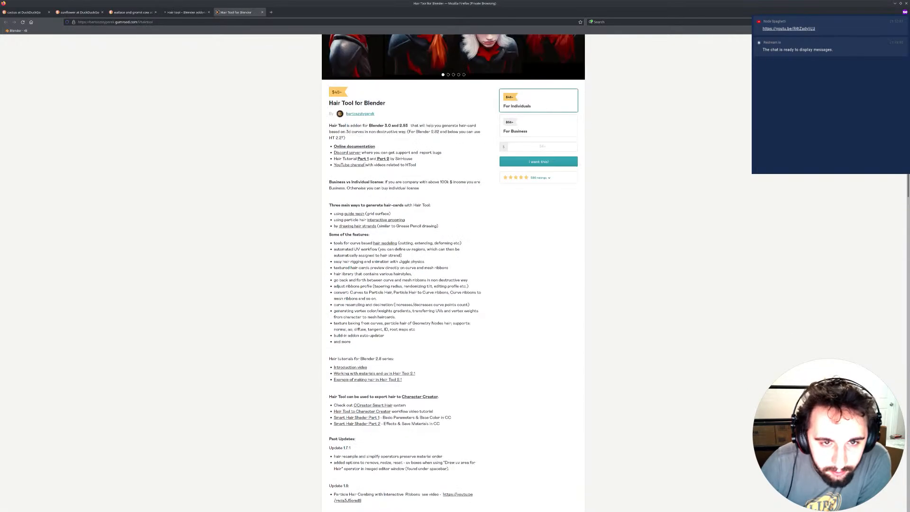
left_click(362, 115)
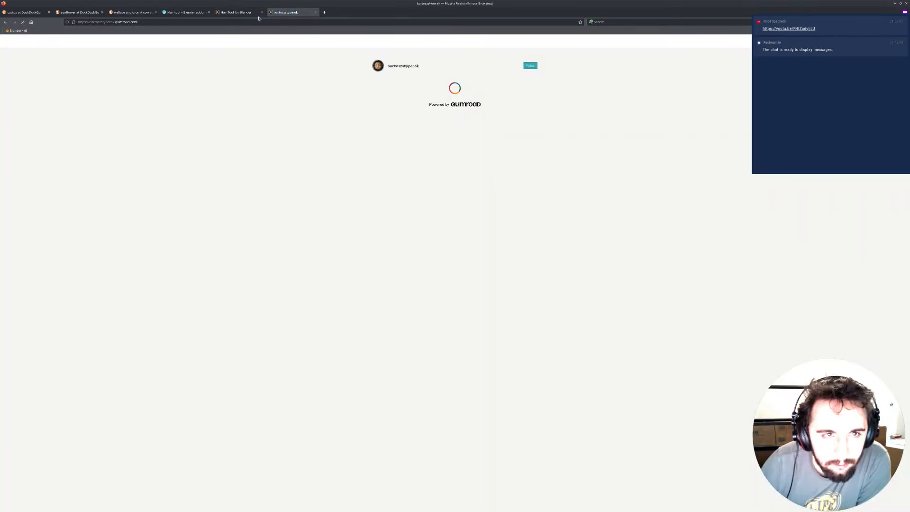
left_click(261, 13)
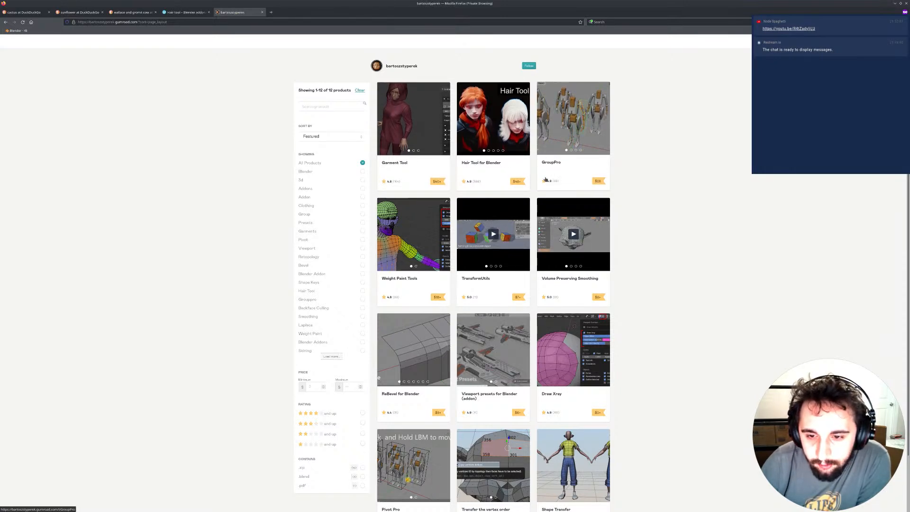
Step: Open the Volume Preserving Smoothing product page, play part of its preview video and read through the description
middle_click(591, 262)
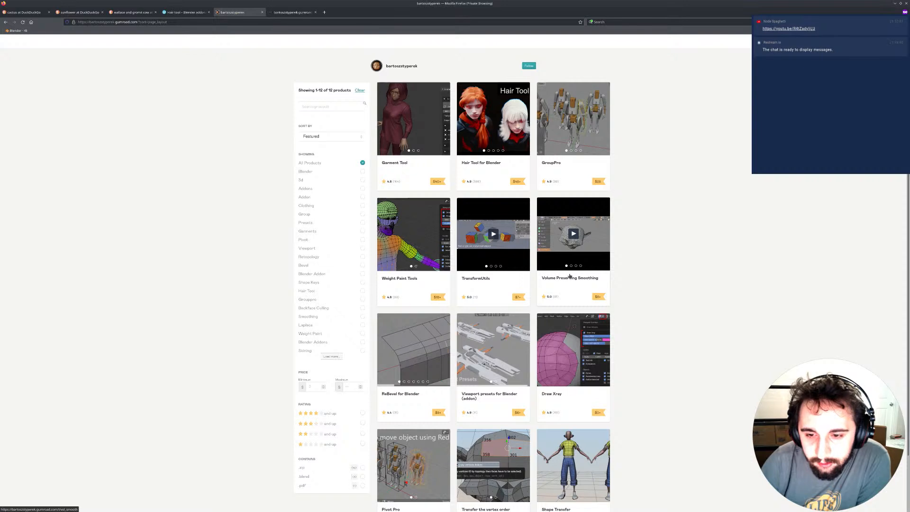
left_click(292, 12)
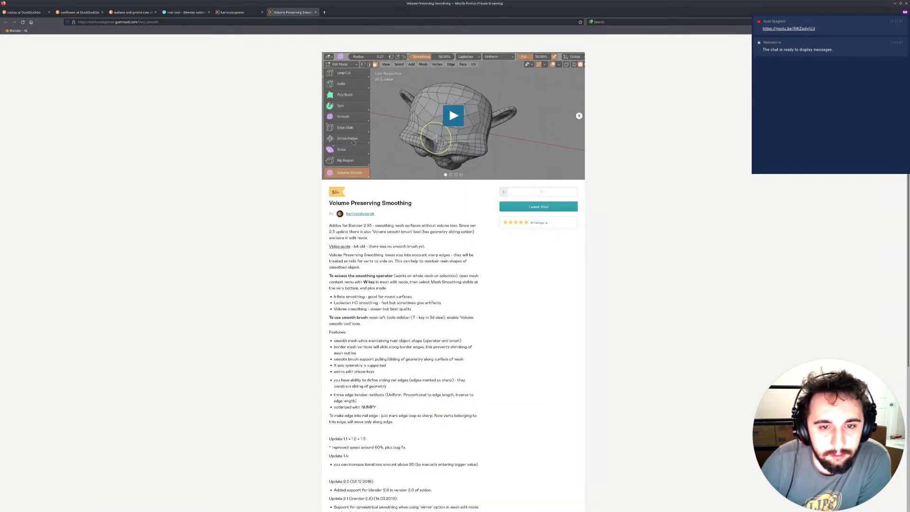
left_click(453, 117)
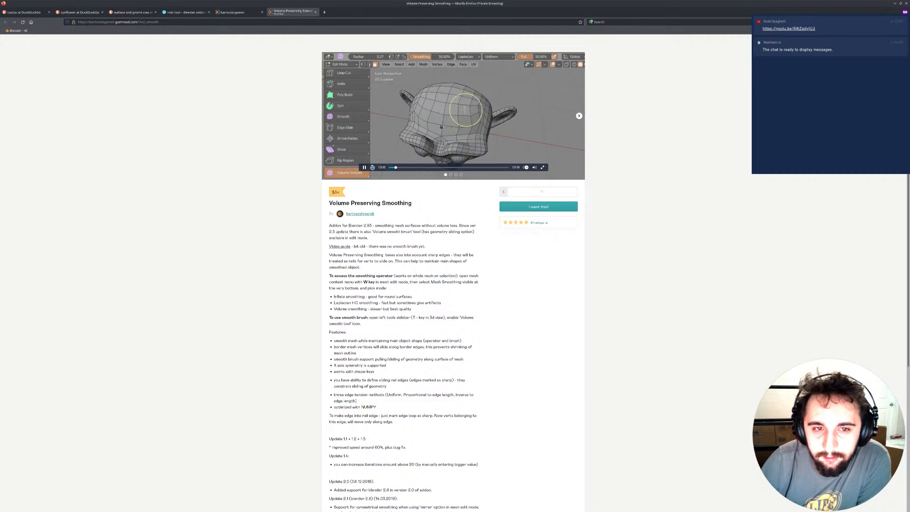
key("space")
scroll(455, 179, "down", 5)
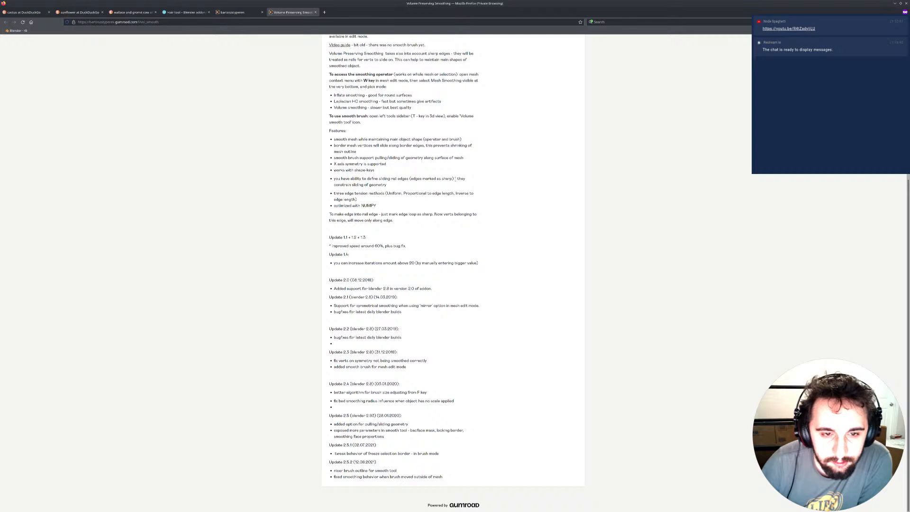
scroll(455, 178, "up", 5)
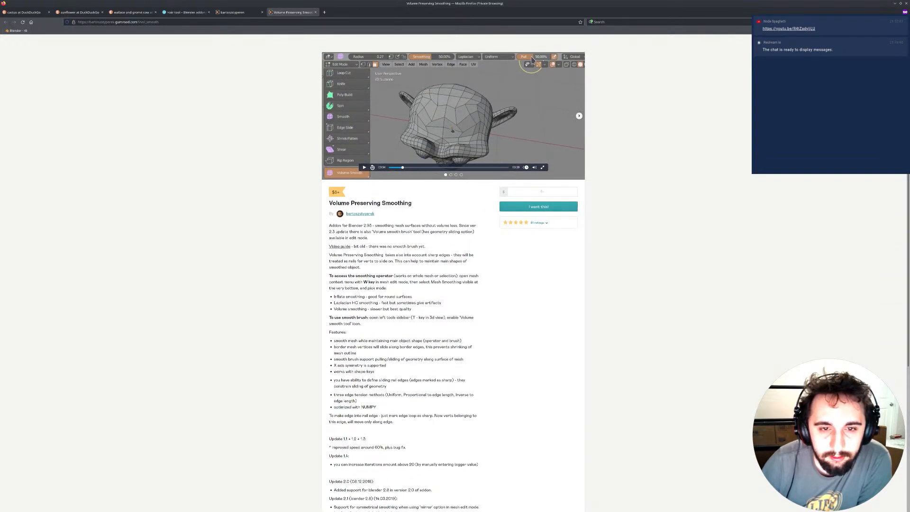
Step: Check the smoothing add-on's ratings breakdown, collapse it and return to Blender
left_click(536, 223)
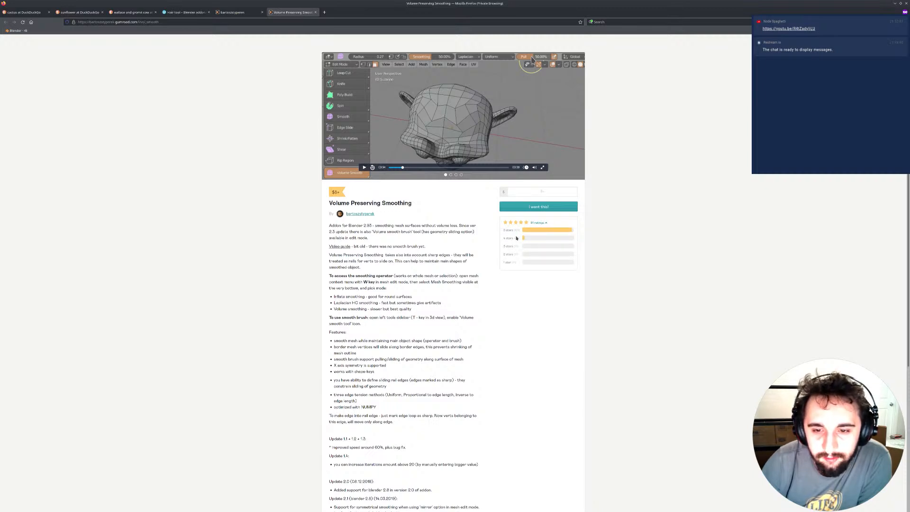
left_click(543, 224)
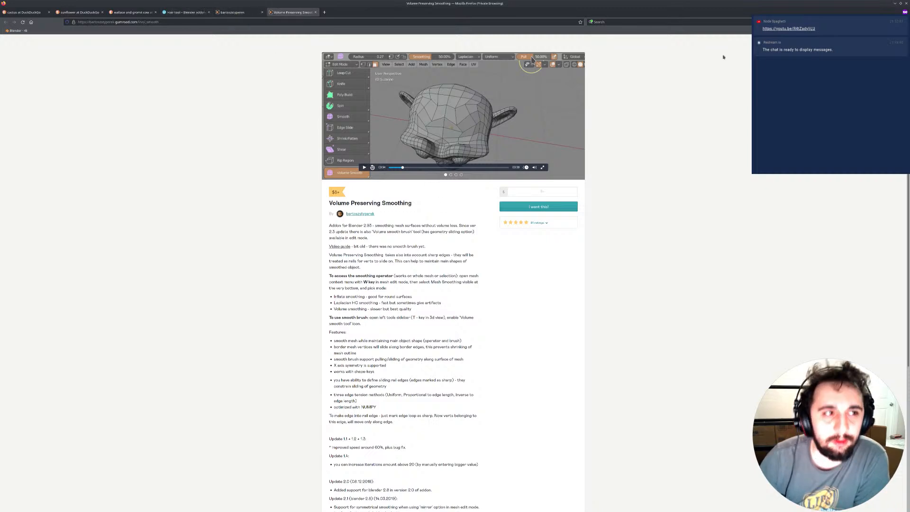
left_click(894, 3)
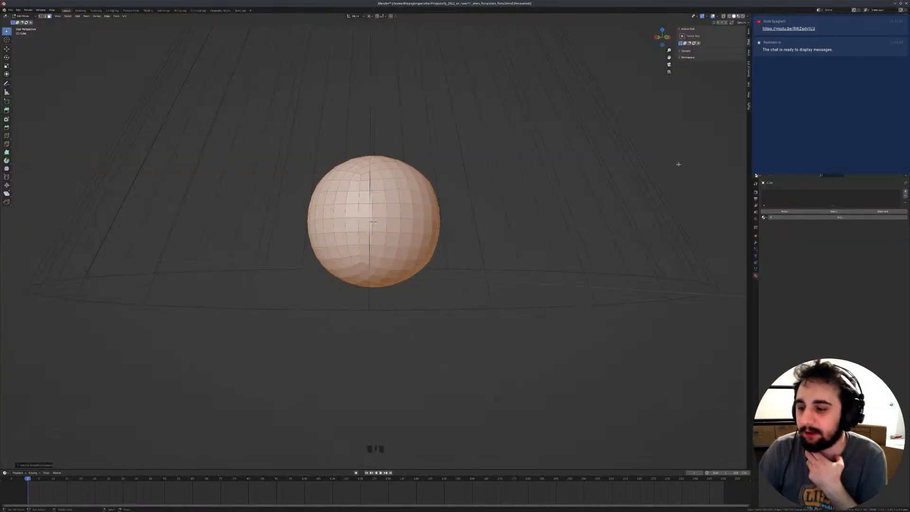
Step: Put the sphere in Sculpt Mode in right orthographic view, enlarge the brush radius and choose the Snake Hook brush
scroll(504, 140, "up", 2)
scroll(504, 141, "down", 2)
key("KP_3")
key("ctrl+Tab")
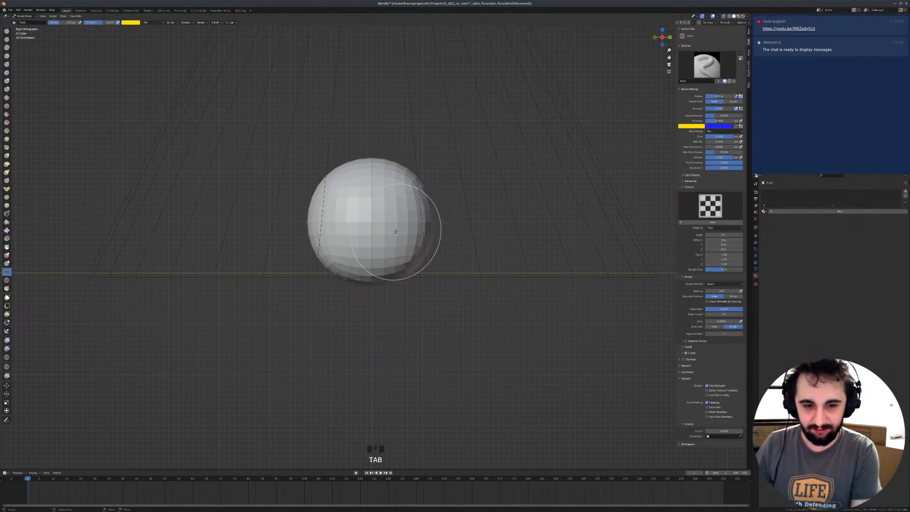
key("f")
left_click(403, 184)
key("shift+space")
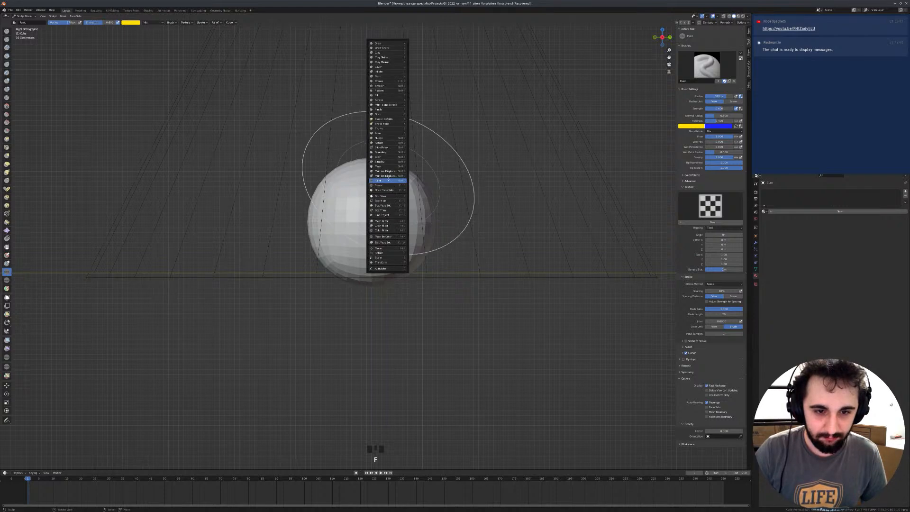
left_click(382, 123)
Step: Try to pull one side of the sphere outward with Snake Hook, and undo the stroke
left_click_drag(315, 199, 268, 213)
key("ctrl+z")
key("ctrl+z")
Step: Open the Dyntopo settings and bring up the choice of detailing methods
left_click(706, 34)
left_click(709, 22)
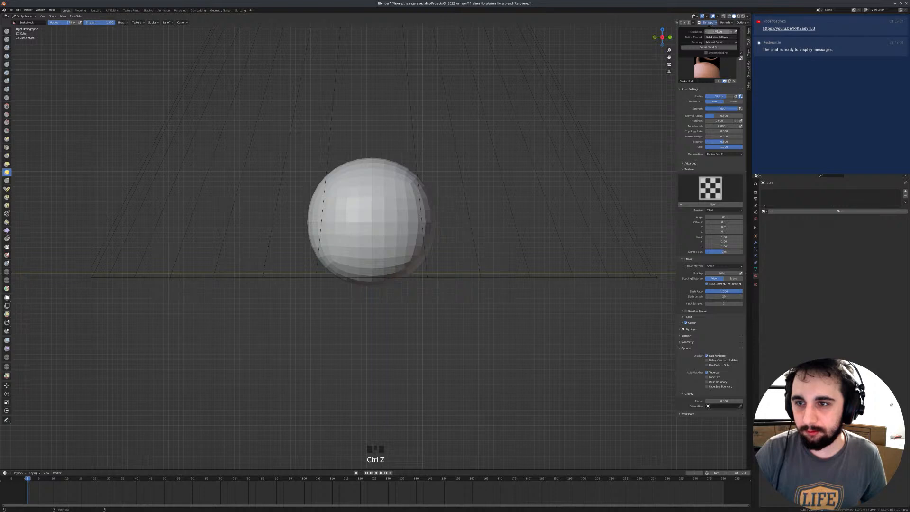
left_click(718, 42)
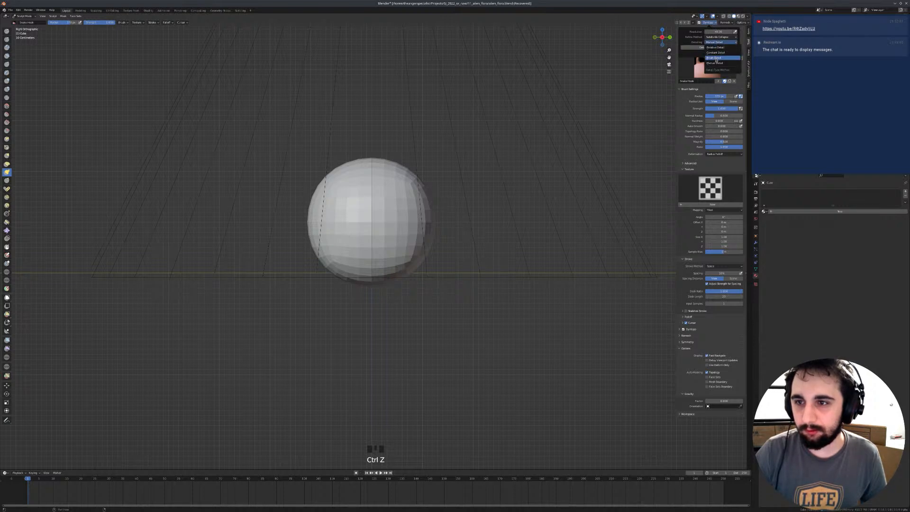
Step: Set the Dyntopo detailing method to Brush Detail and adjust its detail value for sculpting the sphere
left_click(718, 54)
key("f")
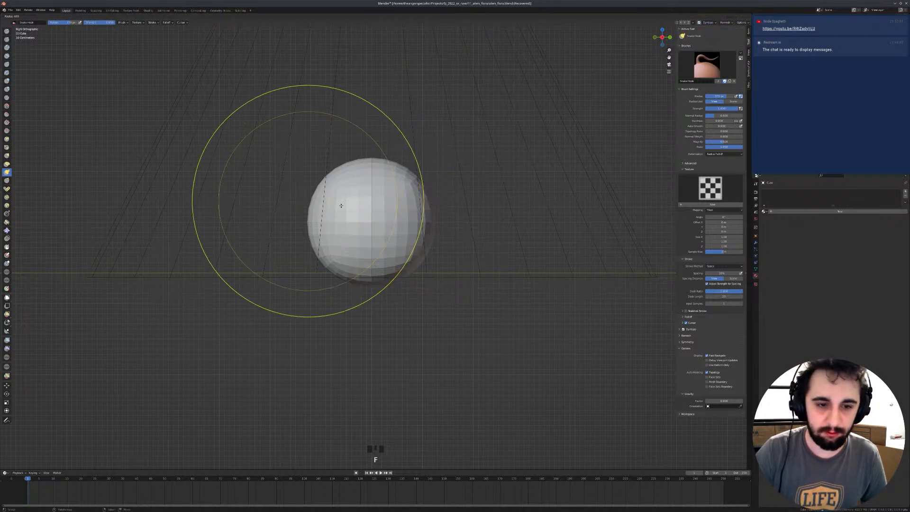
left_click_drag(309, 221, 246, 210)
key("ctrl+z")
left_click(708, 27)
left_click(710, 23)
left_click_drag(730, 32, 710, 33)
Step: Try stretching the sphere outward at both ends with Snake Hook strokes, adjusting the brush radius and smoothing the result
left_click_drag(309, 224, 266, 223)
key("f")
left_click(292, 190)
key("f")
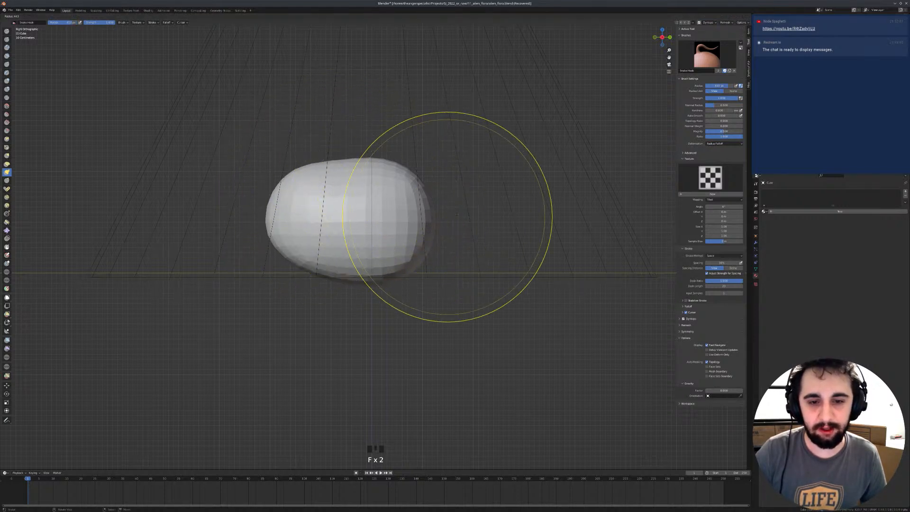
left_click_drag(433, 218, 481, 215)
key("f")
left_click(436, 182)
left_click_drag(434, 181, 444, 161)
left_click_drag(438, 254, 458, 260)
mouse_move(459, 258)
left_mouse_down("shift")
mouse_move(467, 228)
mouse_move(416, 161)
left_mouse_up("shift")
mouse_move(315, 214)
middle_mouse_down()
mouse_move(351, 164)
mouse_move(376, 180)
mouse_move(346, 184)
mouse_move(309, 211)
middle_mouse_up()
middle_click_drag(309, 210, 376, 156)
Step: Undo the stretching strokes back to the plain sphere
key("ctrl+z")
key("ctrl+z")
key("ctrl+z")
key("ctrl+z")
key("ctrl+z")
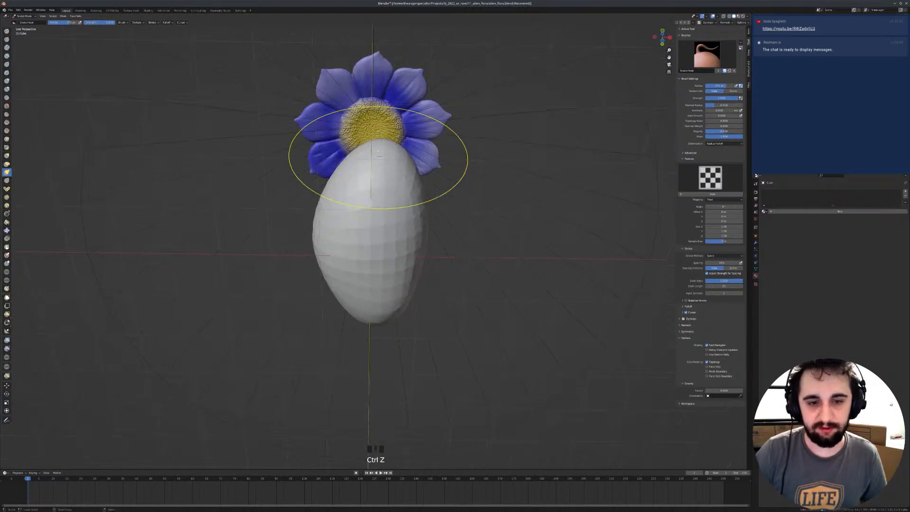
key("ctrl+z")
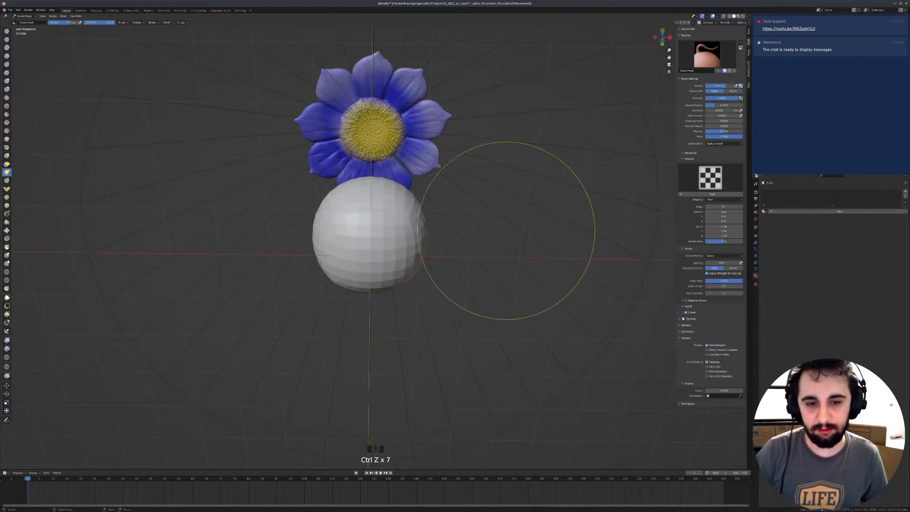
Step: Enable X mirror symmetry and pull two opposite ends of the sphere outward along the Y axis with Snake Hook
left_click(687, 332)
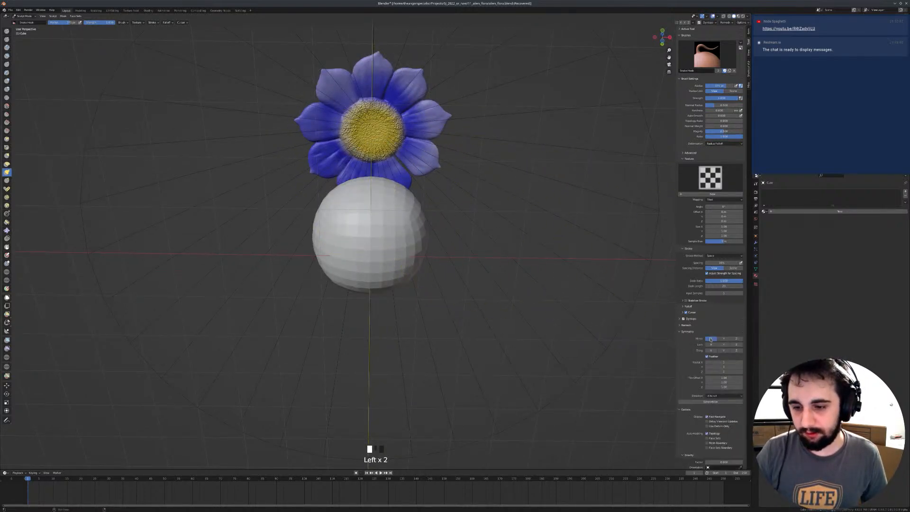
middle_click_drag(387, 209, 376, 188)
left_click_drag(374, 191, 379, 132)
middle_click_drag(377, 153, 365, 226)
left_click_drag(362, 329, 357, 385)
middle_click_drag(356, 339, 359, 350)
Step: Fill out the sides and underside of the stretched body with smaller Snake Hook strokes
key("f")
left_click(396, 327)
mouse_move(405, 328)
left_mouse_down()
mouse_move(419, 313)
mouse_move(420, 290)
left_mouse_up()
mouse_move(416, 272)
middle_mouse_down()
mouse_move(403, 193)
mouse_move(293, 210)
mouse_move(353, 242)
middle_mouse_up()
left_click(404, 194)
left_click(404, 193)
left_click(403, 194)
left_click(325, 203)
left_click(355, 245)
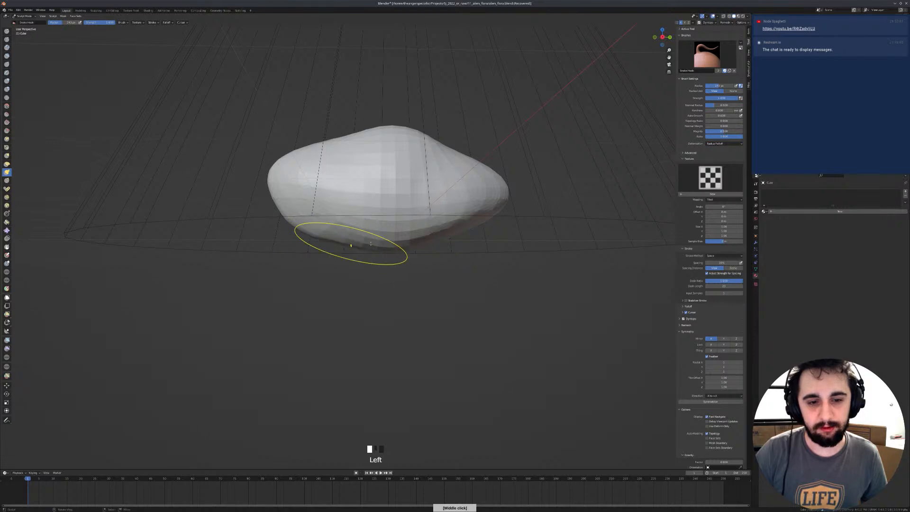
key("f")
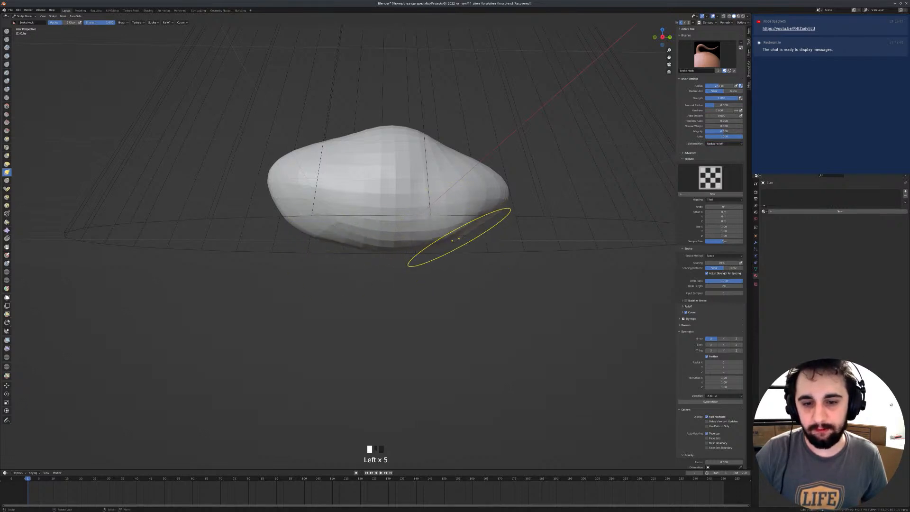
Step: Try pulling the sunken slope beside the body's upper hump outward with Snake Hook
middle_click_drag(482, 229, 456, 146)
left_click_drag(451, 142, 464, 143)
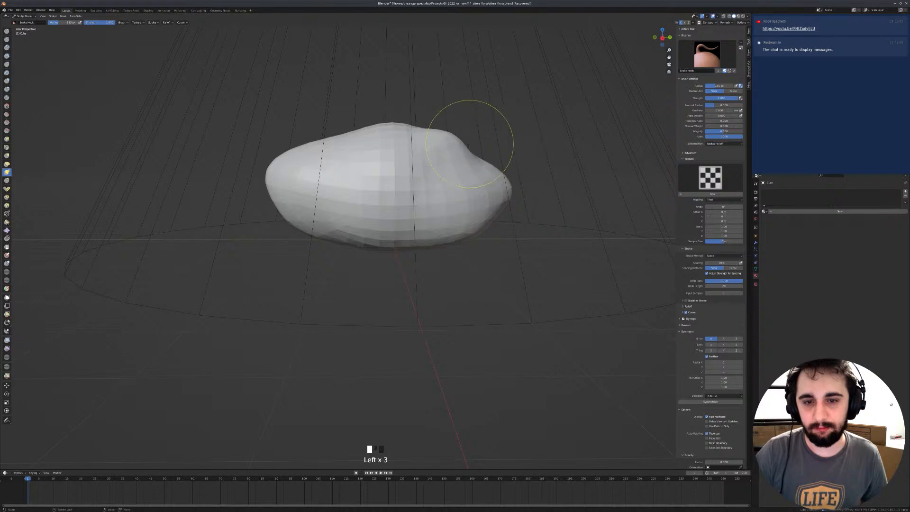
key("ctrl+z")
key("ctrl+z")
middle_click_drag(472, 142, 479, 137)
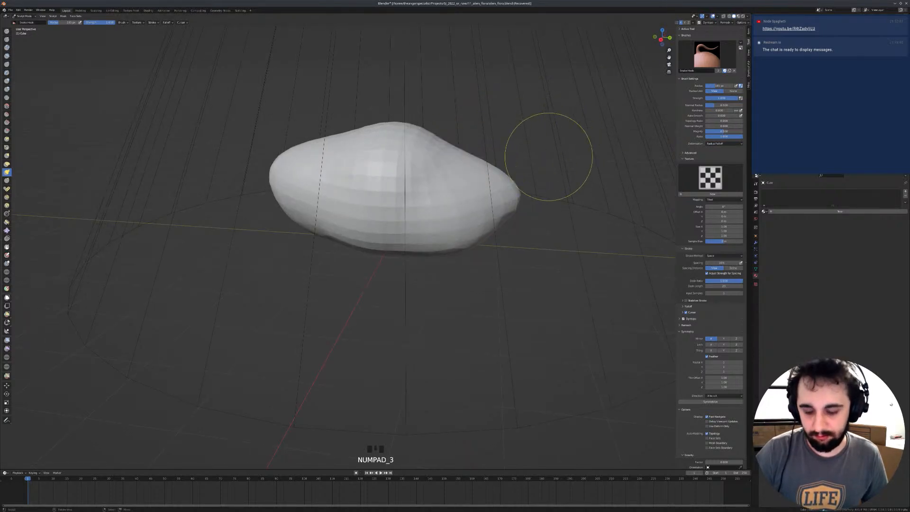
Step: Pull the upper slopes of the body into an even oval outline with Snake Hook in the right side view
key("KP_3")
key("f")
left_click(497, 126)
mouse_move(451, 146)
left_mouse_down()
mouse_move(472, 150)
mouse_move(400, 128)
left_mouse_up()
left_click_drag(316, 147, 338, 133)
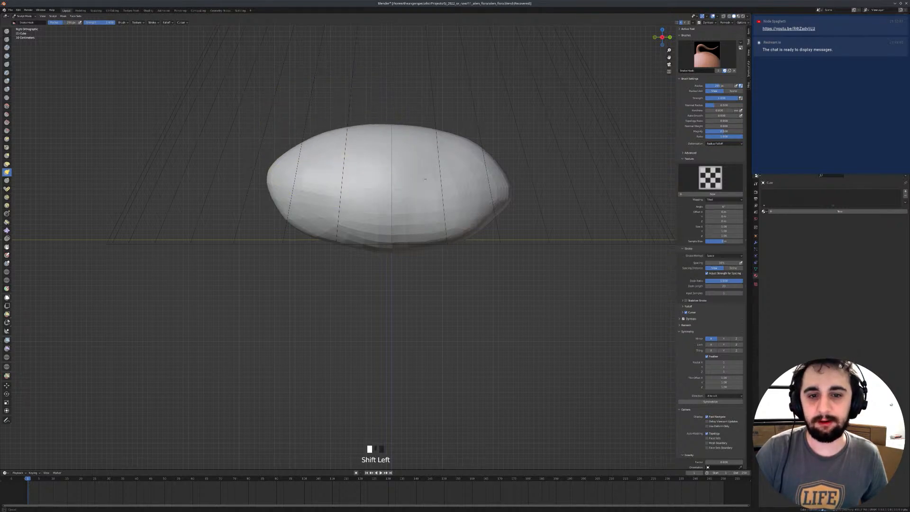
Step: Smooth the body's surface and underside, enlarging the brush radius for the broad areas
key("f")
left_click(493, 240)
left_click_drag(440, 239, 473, 233, "shift")
key("f")
left_click(409, 199)
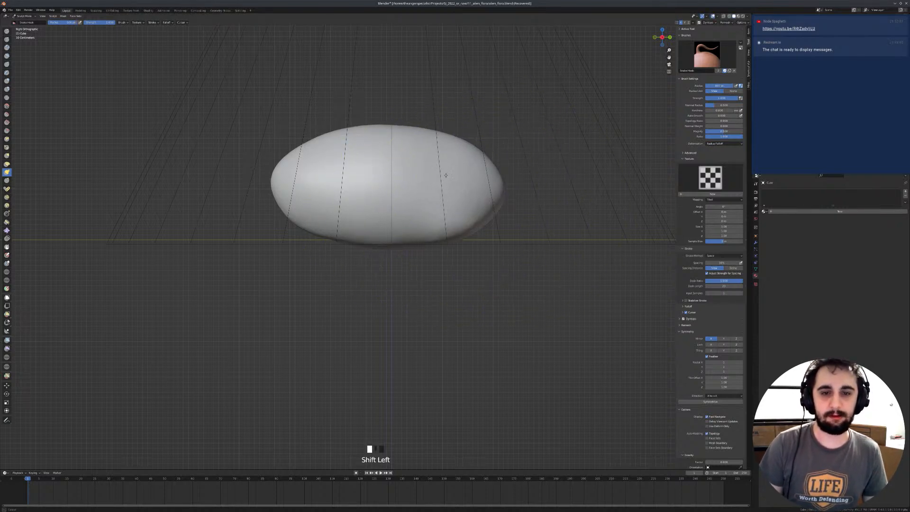
left_click_drag(458, 205, 452, 205, "shift")
Step: Push both ends of the body slightly inward and adjust its underside with Snake Hook
left_click_drag(275, 182, 286, 183)
left_click_drag(494, 190, 478, 196)
key("f")
left_click(388, 241)
left_click_drag(387, 241, 346, 232)
Step: Try pulling a mirrored pair of thin legs from the body's underside with a small Snake Hook brush
key("f")
middle_click_drag(348, 228, 398, 176, "shift")
left_click(305, 209)
key("f")
left_click(393, 176)
left_click_drag(394, 176, 390, 287)
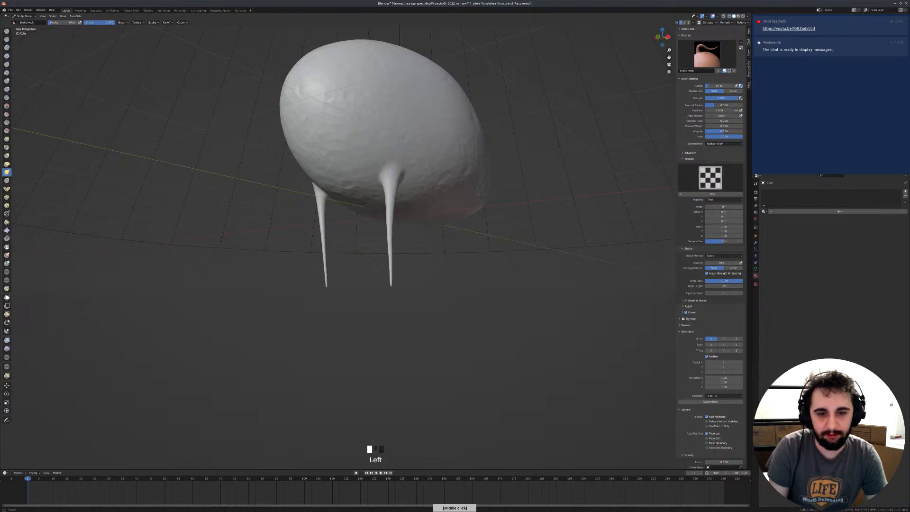
key("ctrl+z")
left_click_drag(391, 195, 391, 269)
key("ctrl+z")
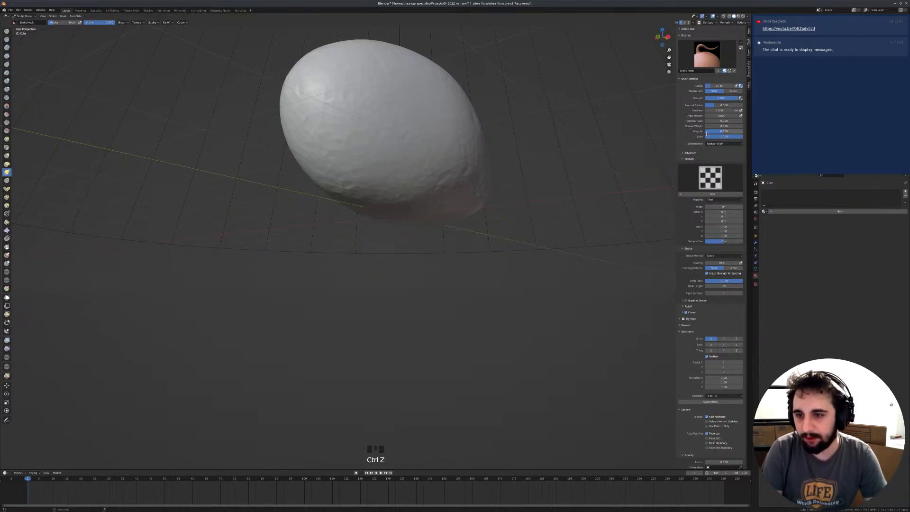
Step: Set the Snake Hook's Magnify to 1.000 and test it with trial leg strokes, undoing each one
left_click_drag(389, 176, 400, 287)
key("ctrl+z")
key("f")
left_click_drag(406, 173, 411, 268)
key("ctrl+z")
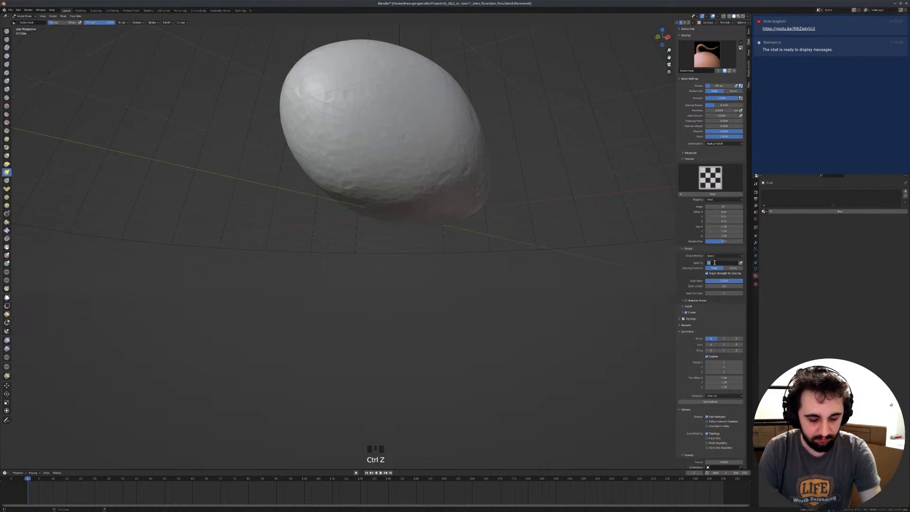
Step: Try different stroke spacing values by pulling trial legs from the underside and undoing each one
left_click_drag(412, 185, 417, 354)
mouse_move(421, 284)
middle_mouse_down()
mouse_move(438, 273)
mouse_move(416, 219)
middle_mouse_up()
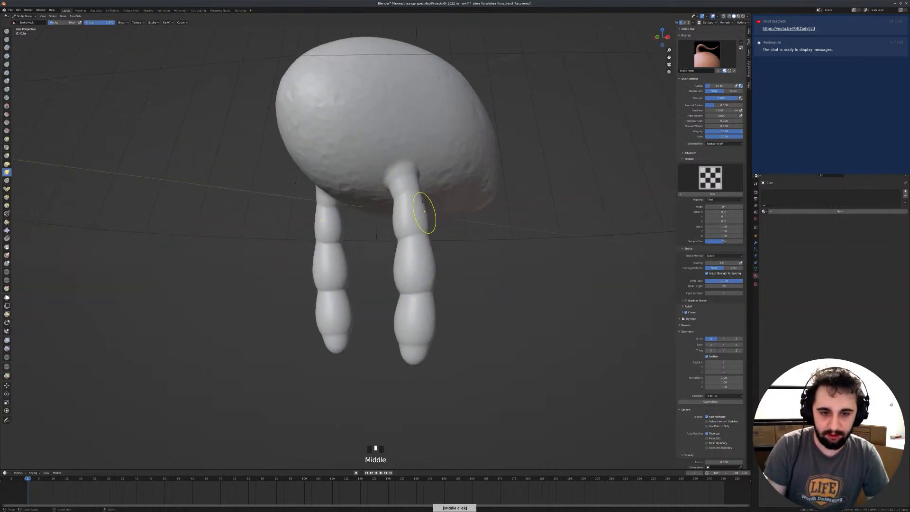
key("ctrl+z")
mouse_move(410, 184)
left_mouse_down()
mouse_move(431, 291)
mouse_move(429, 362)
left_mouse_up()
key("ctrl+z")
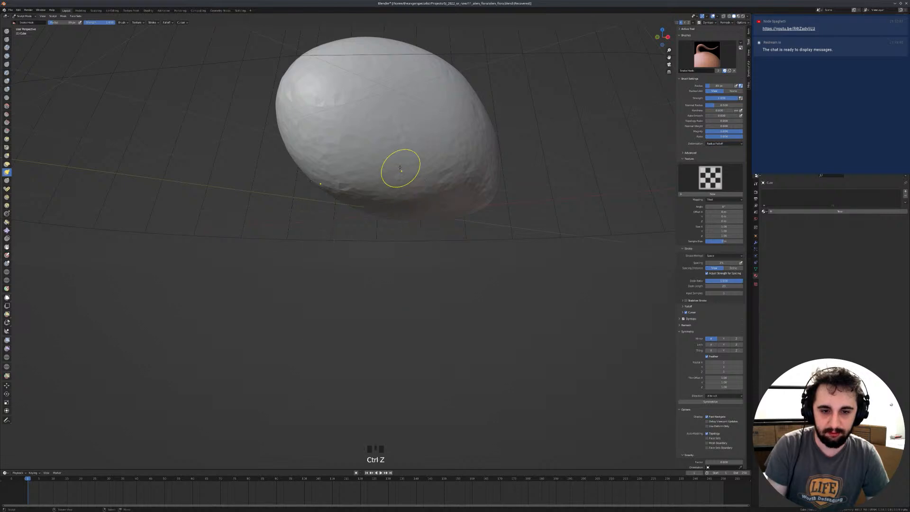
left_click_drag(400, 166, 442, 395)
key("ctrl+z")
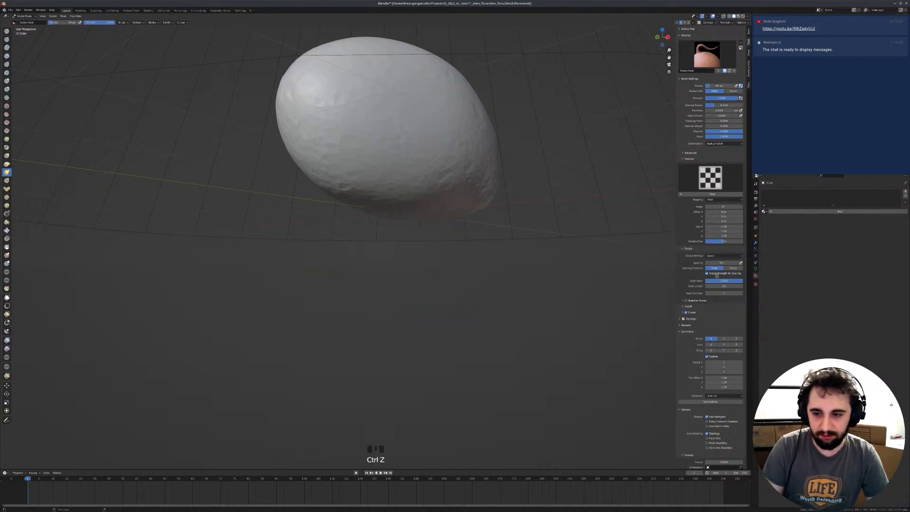
left_click(716, 256)
key("Escape")
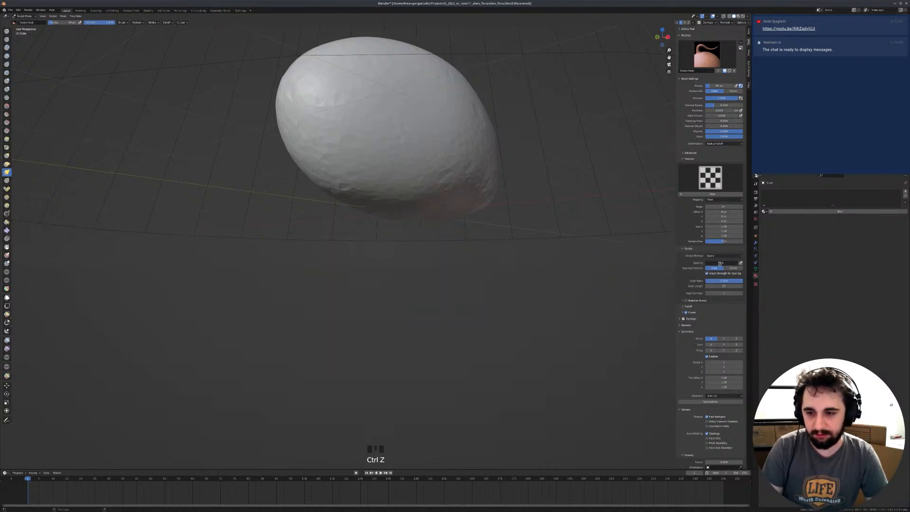
left_click_drag(414, 170, 432, 374)
key("ctrl+z")
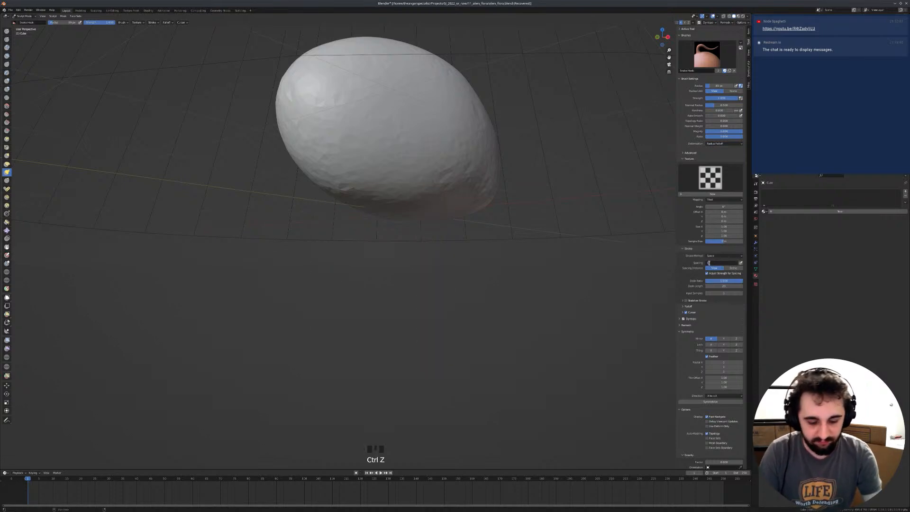
Step: Try a leg stroke with the Dots stroke method, undo it and restore the Space method
left_click(714, 256)
left_click(711, 261)
left_click_drag(431, 193, 429, 355)
key("ctrl+z")
left_click(722, 256)
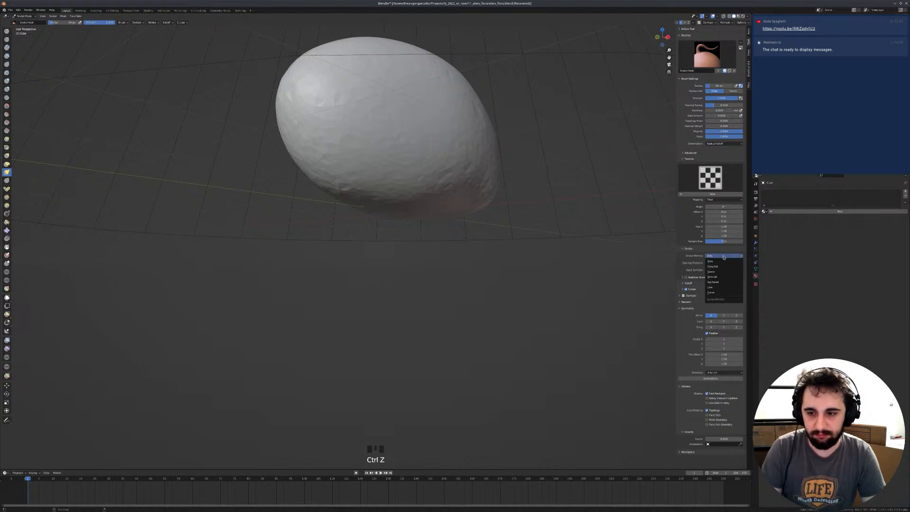
left_click(718, 272)
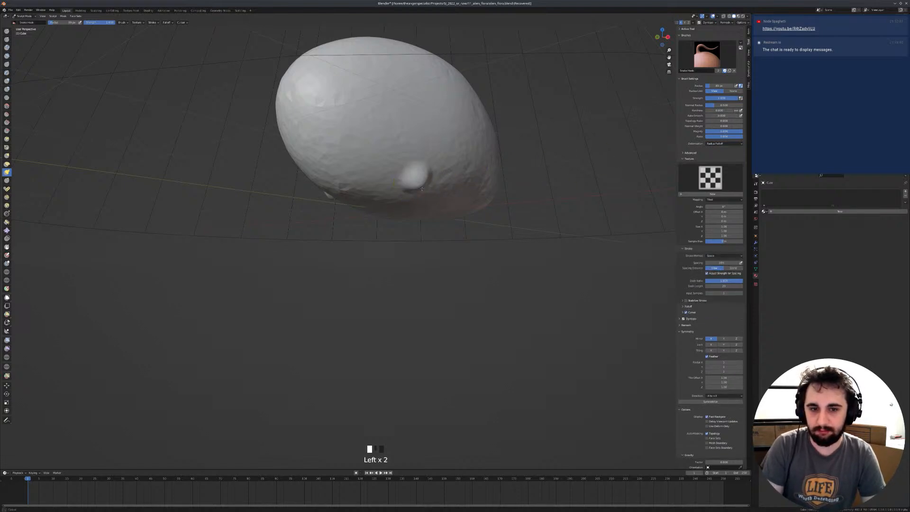
Step: Pull two mirrored pairs of long legs down from the body's underside with Snake Hook, redoing the misplaced stroke
left_click_drag(427, 260, 423, 327)
mouse_move(388, 246)
middle_mouse_down()
mouse_move(399, 230)
mouse_move(464, 213)
middle_mouse_up()
left_click_drag(512, 204, 500, 377)
mouse_move(499, 377)
middle_mouse_down()
mouse_move(460, 329)
mouse_move(433, 237)
mouse_move(398, 204)
middle_mouse_up()
left_click(387, 186)
left_click_drag(387, 189, 397, 390)
middle_click_drag(396, 390, 442, 383)
key("ctrl+z")
left_click_drag(502, 177, 491, 360)
mouse_move(490, 360)
middle_mouse_down()
mouse_move(482, 238)
mouse_move(426, 285)
mouse_move(412, 329)
mouse_move(396, 302)
middle_mouse_up()
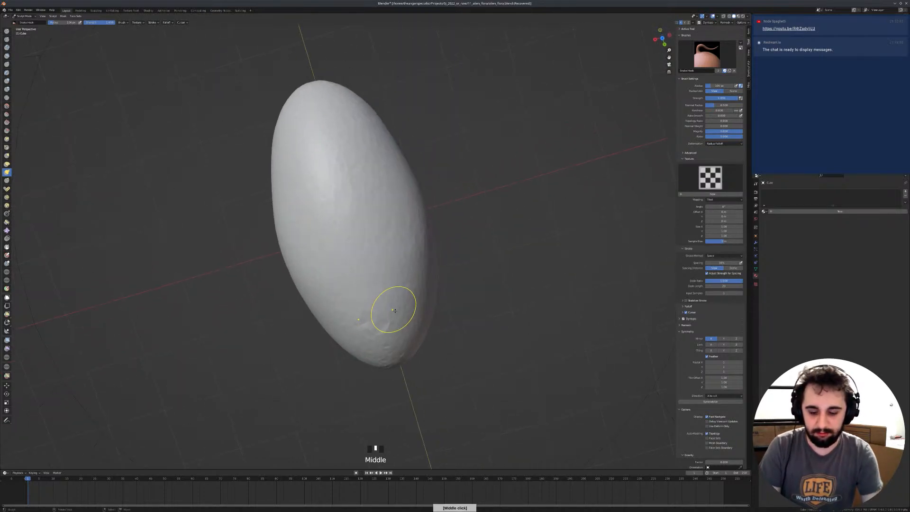
Step: Isolate the body in local view and pull a long tail-like protrusion from one end in top view
key("KP_7")
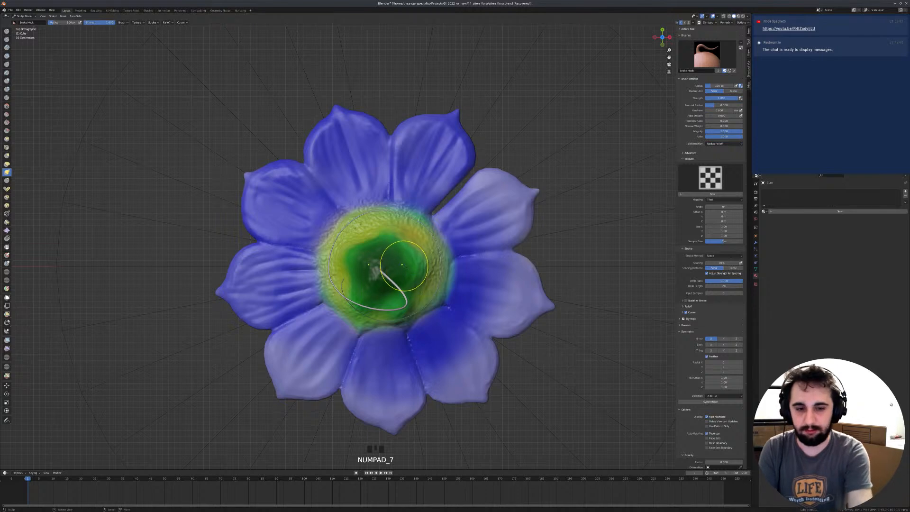
key("KP_Divide")
middle_click_drag(408, 267, 409, 318)
key("KP_7")
key("alt+z")
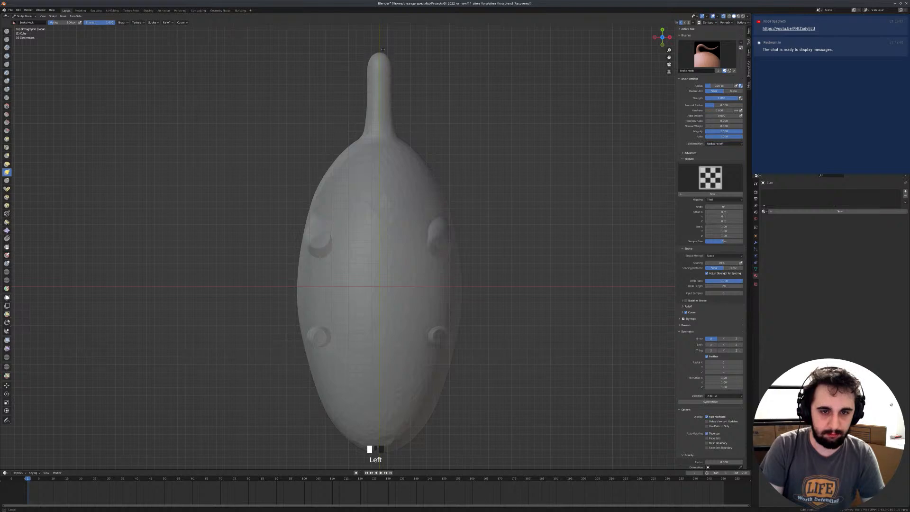
middle_click_drag(380, 136, 400, 188)
Step: Build up a large round bulge under the body, between the legs nearest the tail, with the Blob brush
key("space")
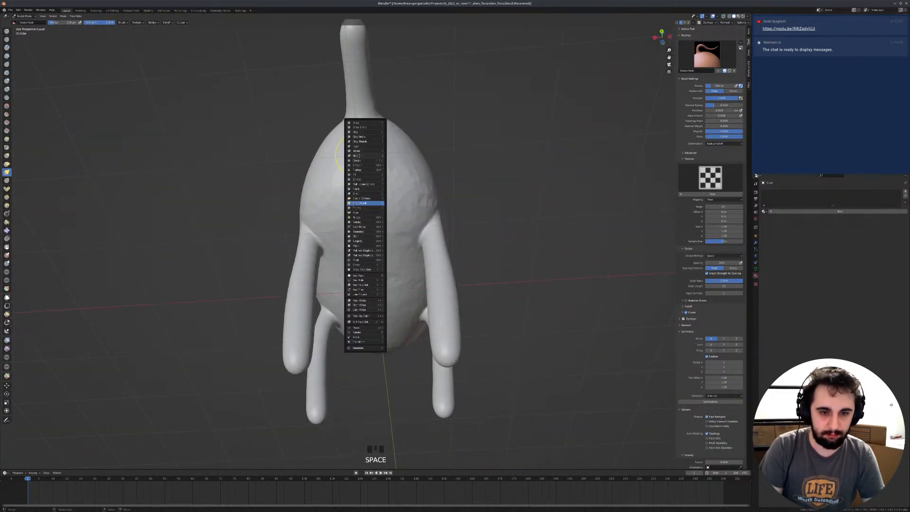
left_click(360, 155)
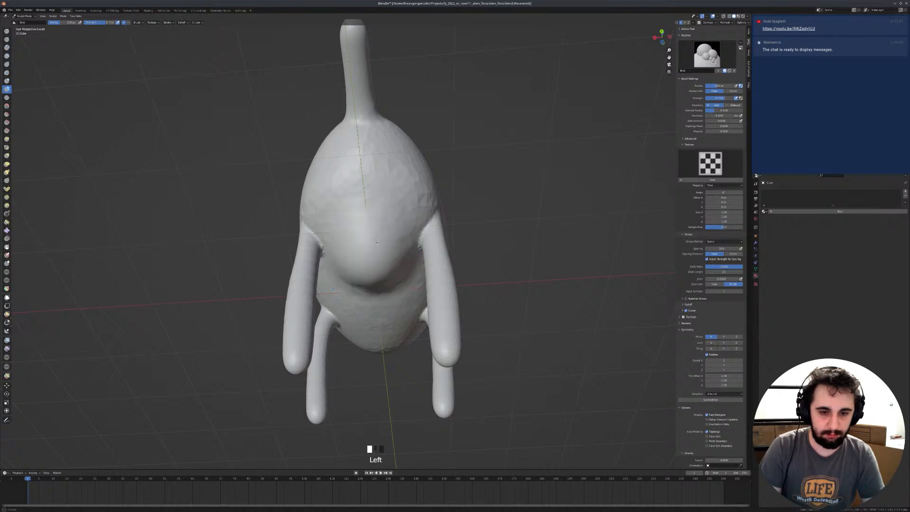
middle_click_drag(372, 250, 373, 227)
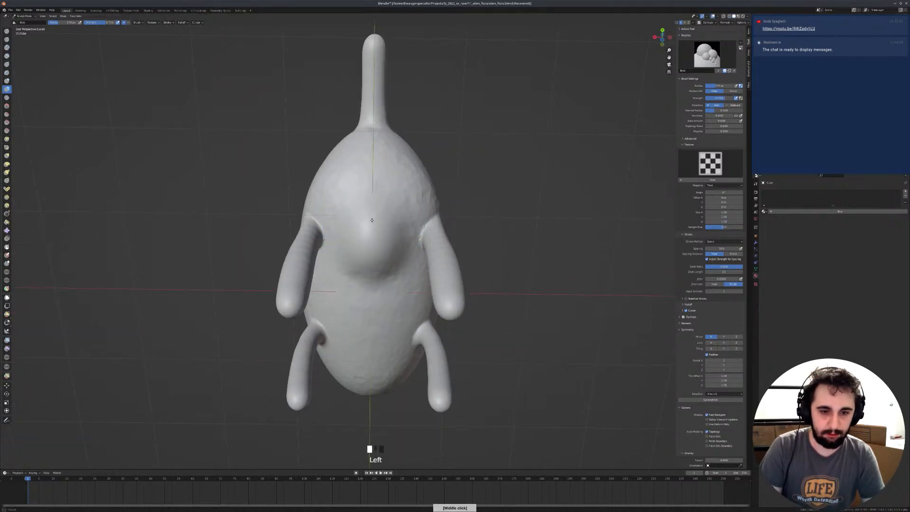
key("f")
mouse_move(341, 203)
middle_mouse_down()
mouse_move(339, 229)
mouse_move(396, 241)
mouse_move(419, 235)
mouse_move(376, 247)
mouse_move(369, 293)
middle_mouse_up()
key("f")
key("f")
Step: Pull small pointed tips from the lower side of the bulge with a very small Snake Hook brush
key("i")
key("k")
key("f")
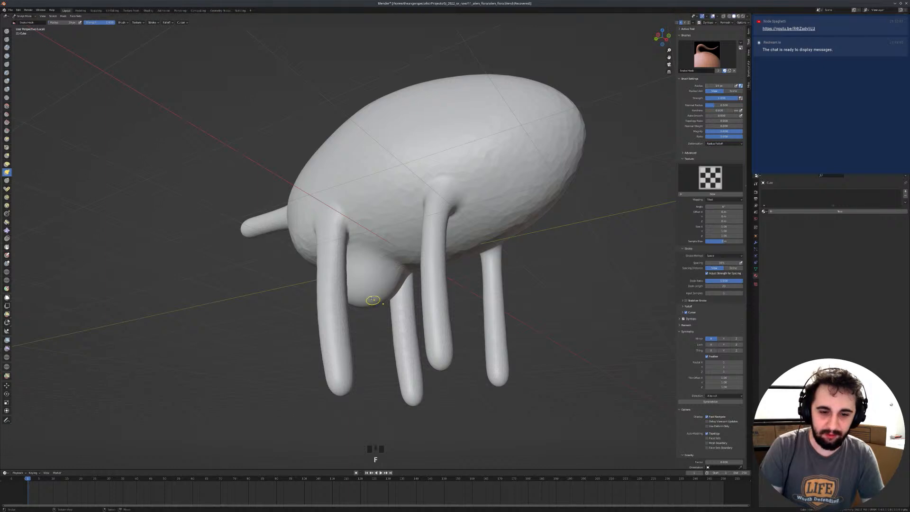
middle_click_drag(369, 303, 357, 320)
Step: Bend the lower halves of the legs nearest the tail toward the tail end with the Pose brush in side view
key("KP_3")
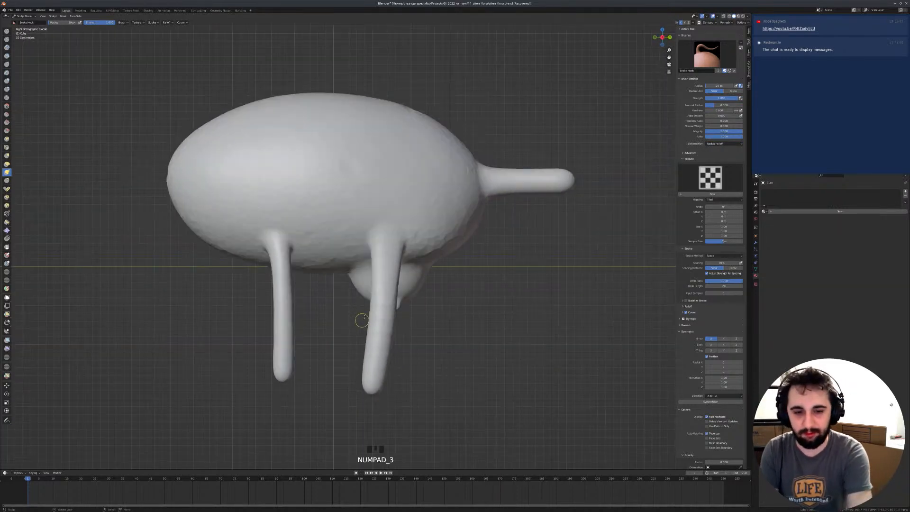
key("g")
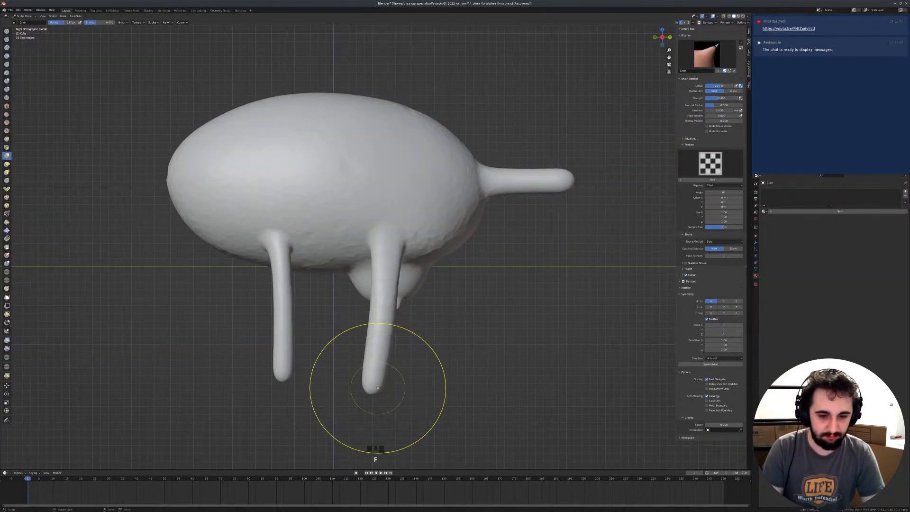
key("shift+space")
key("p")
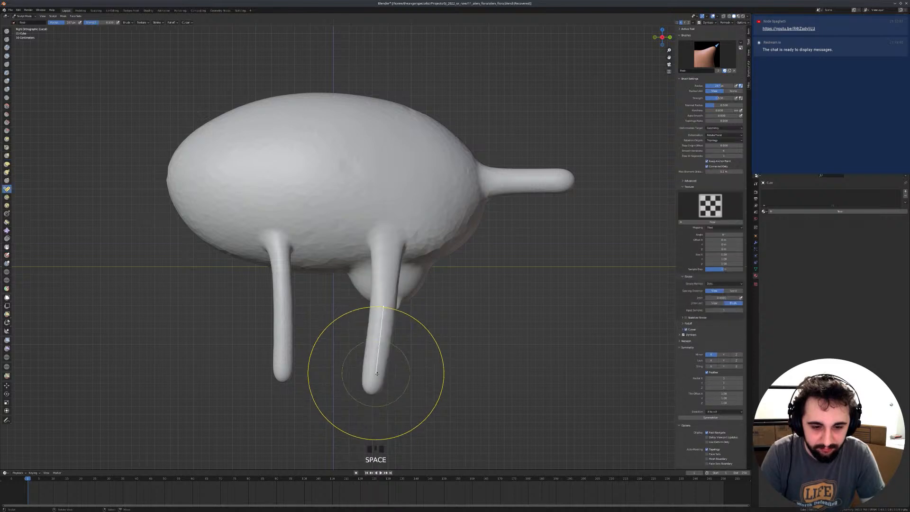
left_click_drag(382, 390, 387, 392)
key("f")
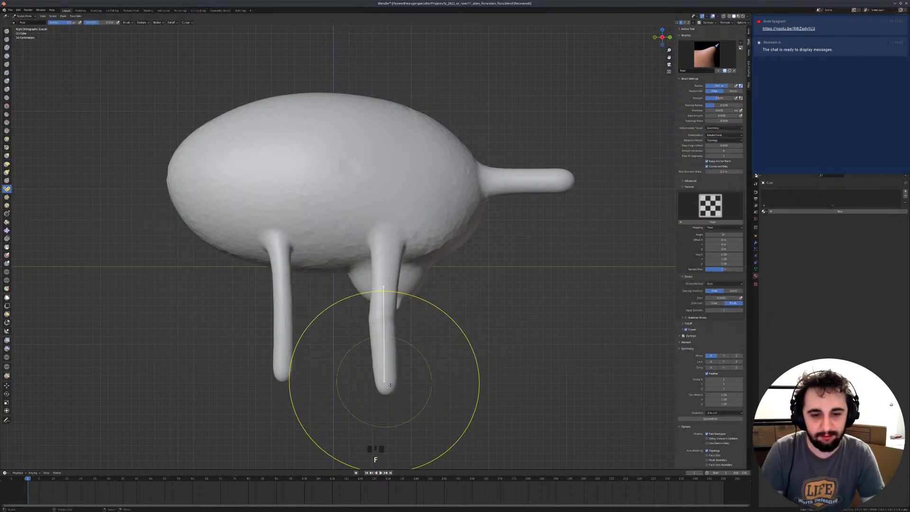
key("f")
left_click(414, 385)
left_click_drag(389, 386, 396, 386)
key("f")
key("f")
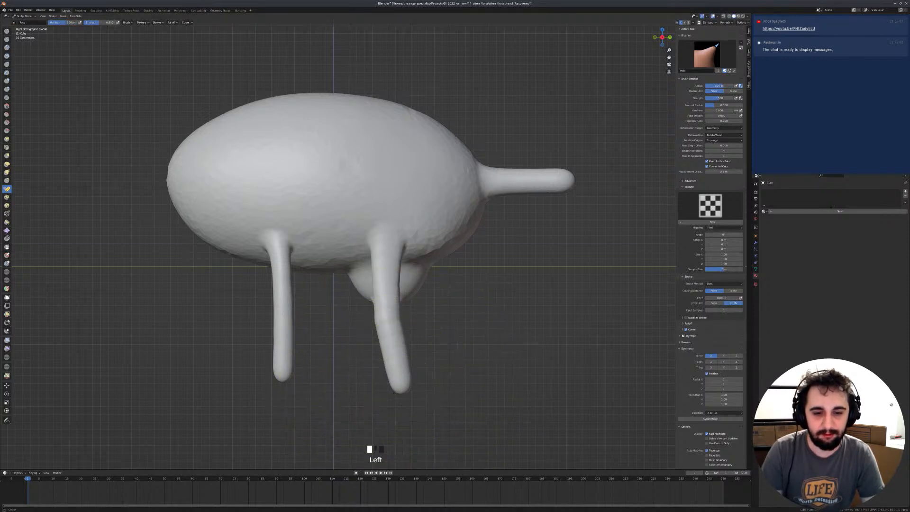
Step: Switch to the Grab brush and adjust the tips of the leg pair farthest from the tail
middle_click_drag(309, 286, 370, 327, "shift")
key("g")
left_click(352, 379)
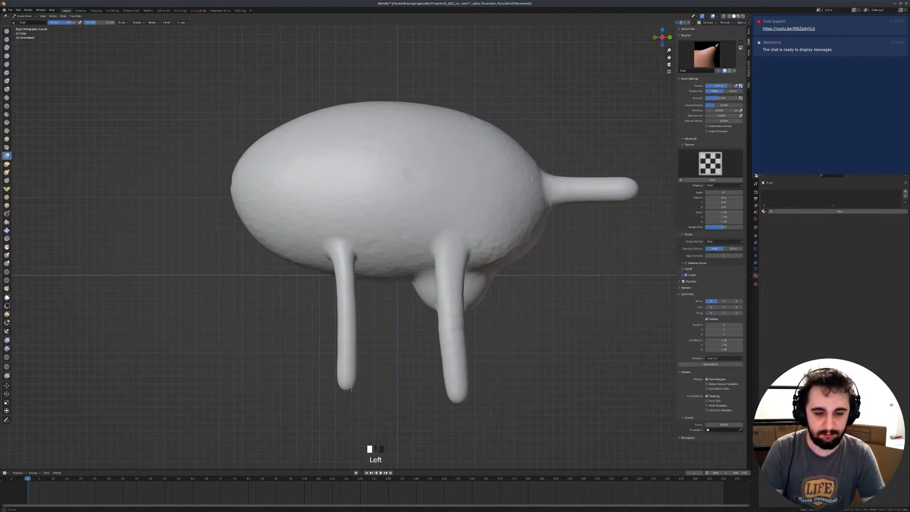
mouse_move(314, 243)
middle_mouse_down("shift")
mouse_move(355, 223)
mouse_move(361, 271)
mouse_move(369, 265)
mouse_move(343, 237)
middle_mouse_up("shift")
key("KP_3")
key("KP_3")
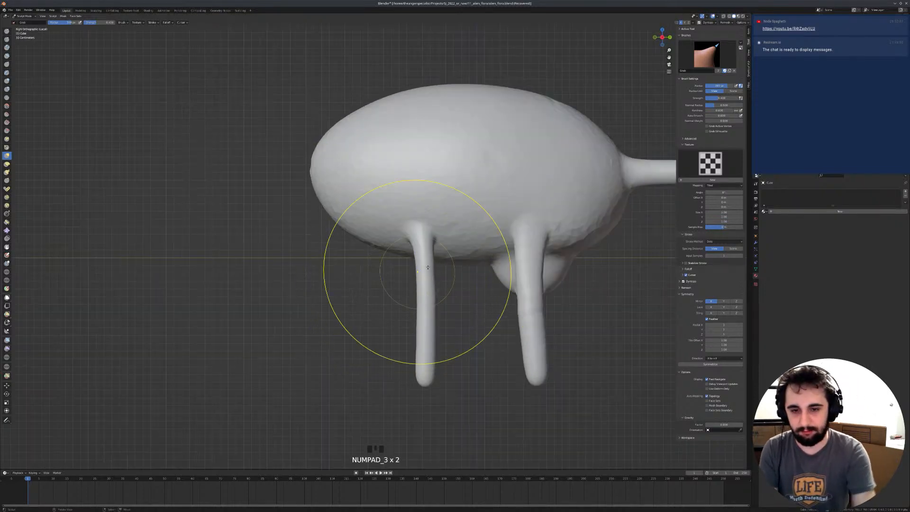
Step: Push the body's tail end inward with a resized Grab brush to flatten its side profile
middle_click_drag(557, 284, 443, 260, "shift")
left_click_drag(445, 252, 455, 251)
key("f")
left_click(562, 250)
mouse_move(512, 185)
left_mouse_down()
mouse_move(483, 179)
mouse_move(494, 206)
mouse_move(478, 197)
mouse_move(479, 170)
left_mouse_up()
Step: Reshape the tail and its base with the Grab brush so that the tail slopes downward away from the body
key("f")
left_click(571, 172)
left_click_drag(574, 173, 550, 170)
left_click_drag(577, 176, 537, 168)
key("f")
left_click(459, 161)
left_click_drag(480, 144, 480, 142)
left_click_drag(482, 162, 481, 143)
mouse_move(483, 166)
left_mouse_down()
mouse_move(481, 146)
mouse_move(548, 163)
left_mouse_up()
key("f")
left_click(503, 157)
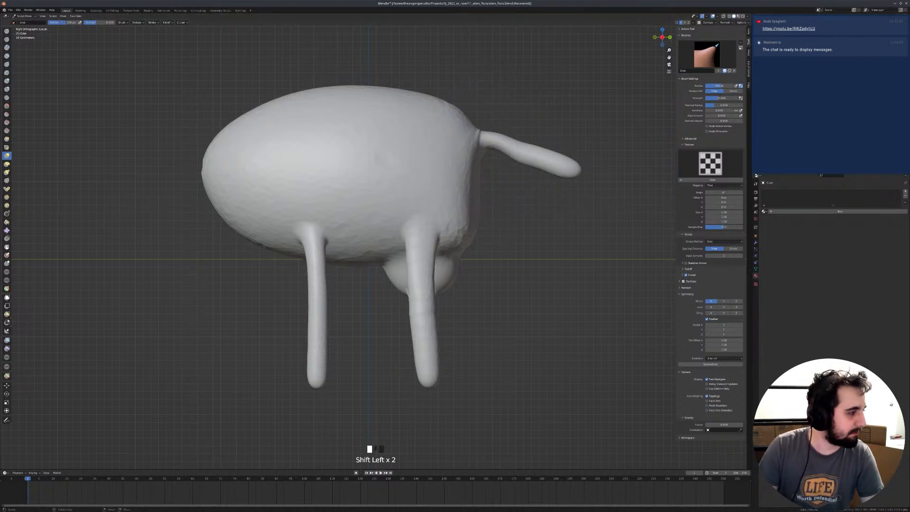
Step: Switch to the image viewer to check the Sculpt January 2022 prompt list, and return to Blender
key("alt+Tab")
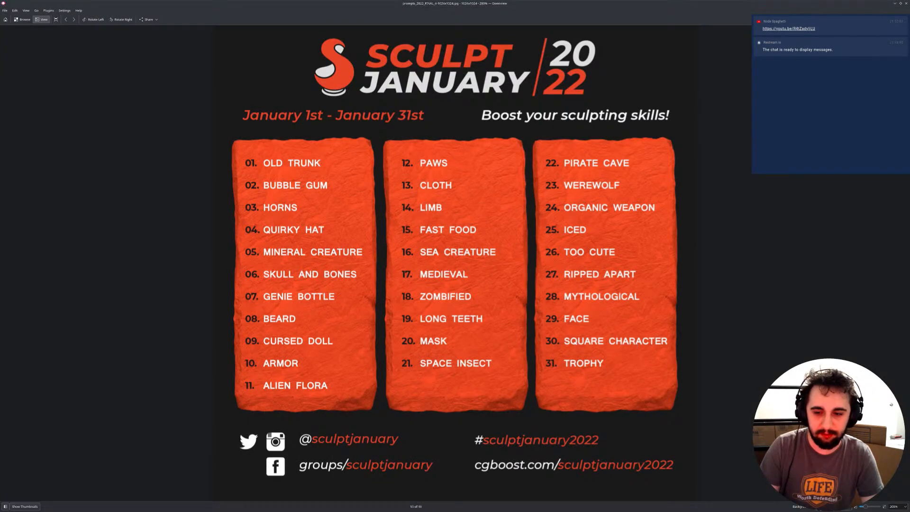
key("alt+Tab")
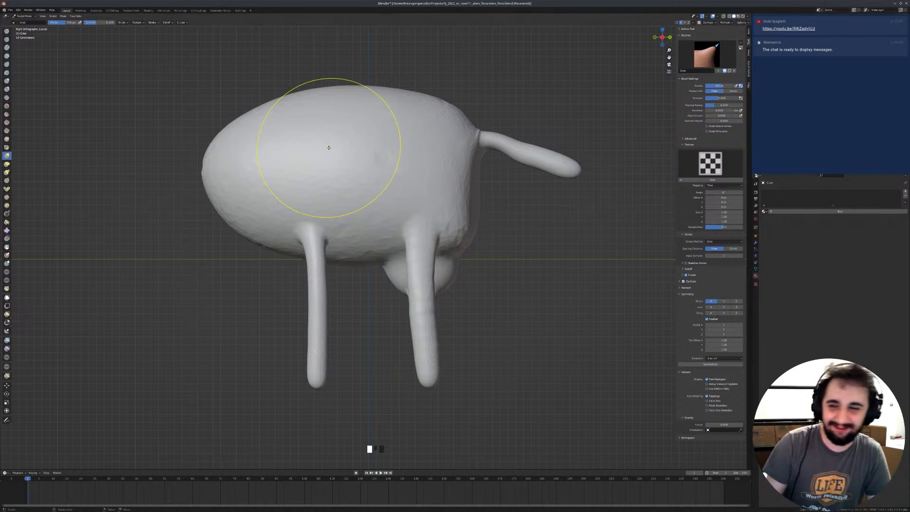
Step: Draw the body's end opposite the tail out into a neck and head with the Grab and Snake Hook brushes
key("f")
left_click(246, 221)
left_click_drag(219, 203, 252, 197)
left_click_drag(245, 192, 256, 186)
middle_click_drag(244, 148, 256, 191, "shift")
key("f")
left_click(299, 169)
left_click_drag(239, 169, 195, 178)
key("k")
left_click_drag(232, 193, 259, 208)
Step: Swell the end of the neck into a rounded head with the Inflate brush
key("f")
left_click(213, 160)
mouse_move(218, 136)
middle_mouse_down("shift")
mouse_move(297, 156)
mouse_move(294, 182)
middle_mouse_up("shift")
key("i")
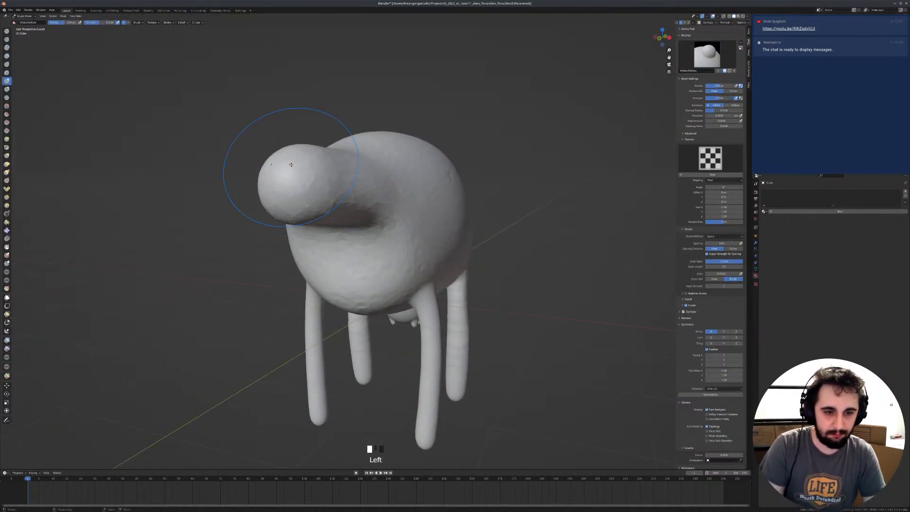
middle_click_drag(306, 186, 258, 178)
Step: Carve a groove between the head and the neck with a smaller Crease brush
key("shift+c")
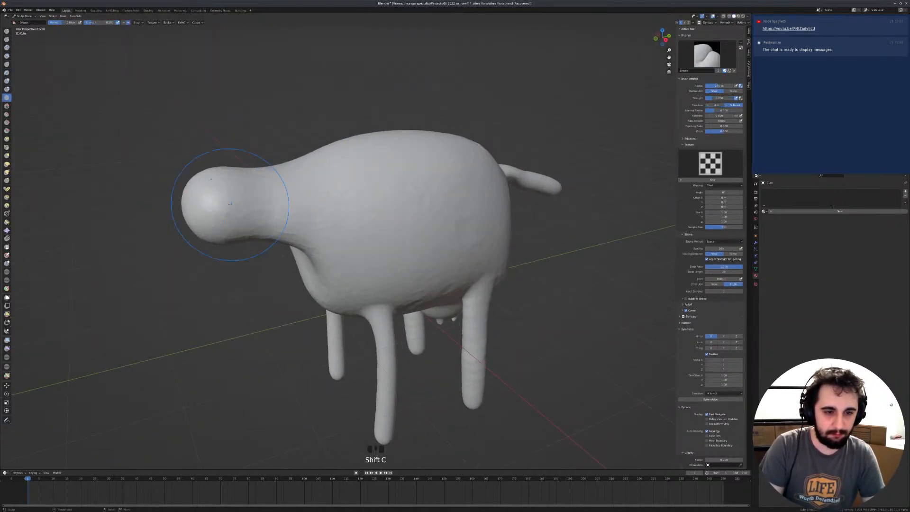
middle_click_drag(212, 202, 211, 203)
key("f")
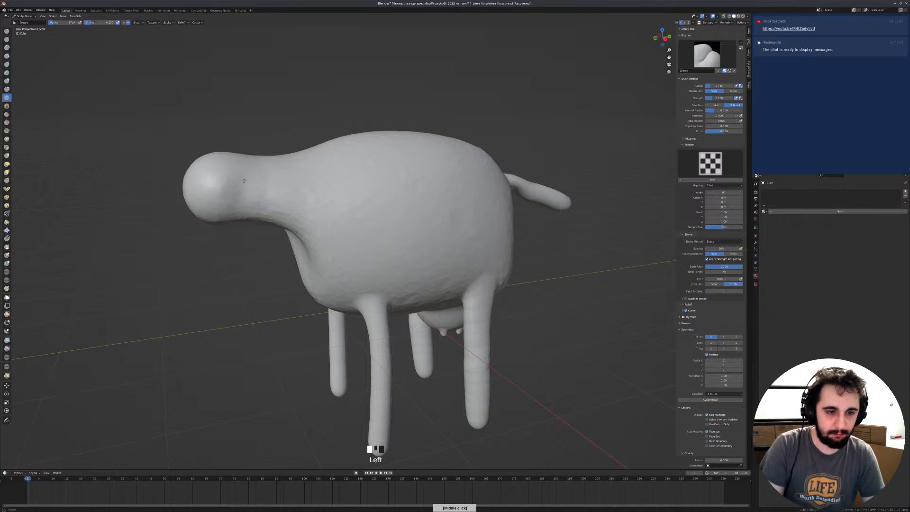
mouse_move(245, 165)
middle_mouse_down()
mouse_move(242, 180)
mouse_move(283, 182)
middle_mouse_up()
key("b")
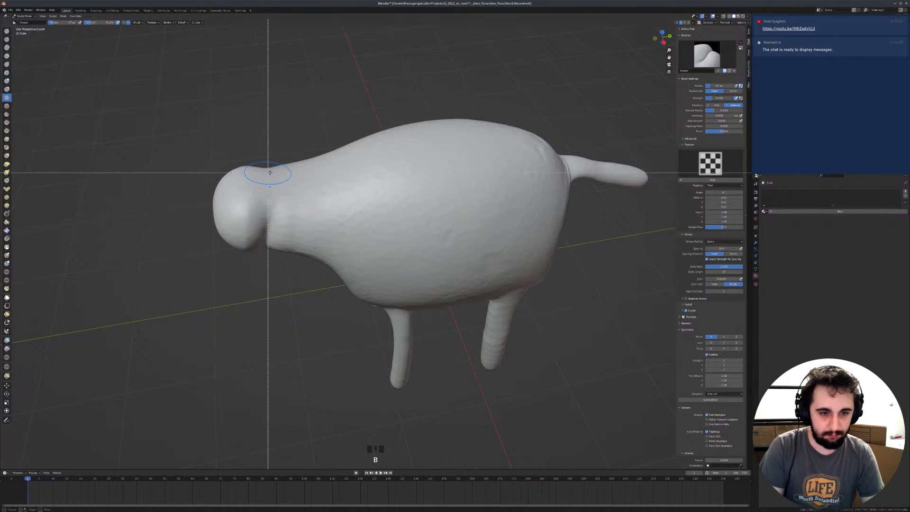
right_click(264, 155)
Step: Switch to the Blob brush and build up volume on the sides and underside of the head
key("shift+space")
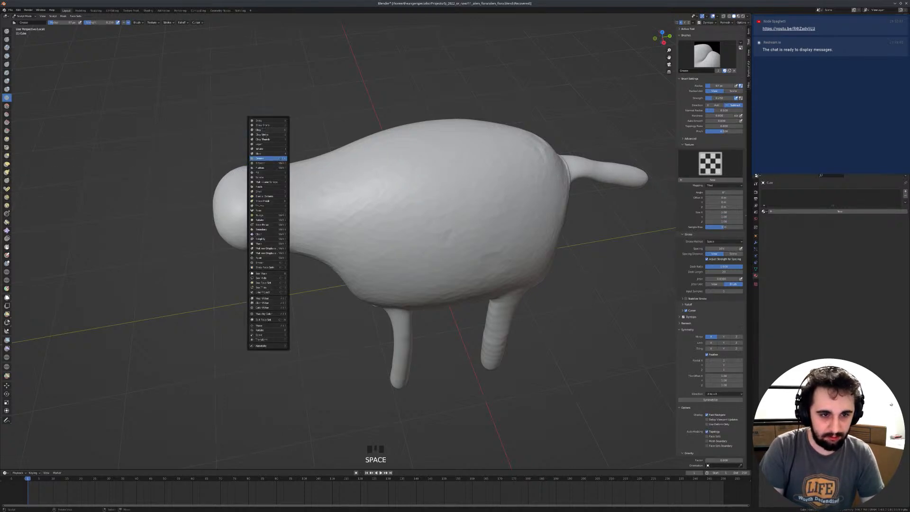
left_click(264, 153)
mouse_move(237, 201)
left_mouse_down()
mouse_move(274, 214)
mouse_move(285, 180)
left_mouse_up()
middle_click_drag(284, 180, 279, 202)
mouse_move(279, 203)
left_mouse_down()
mouse_move(284, 243)
mouse_move(289, 228)
left_mouse_up()
middle_click_drag(289, 228, 278, 330)
left_click_drag(280, 332, 283, 334)
middle_click_drag(283, 335, 277, 284)
Step: Carve back parts of the head with inverted Blob strokes and smooth the crown into a broad, flat shape
left_click_drag(279, 221, 274, 165, "ctrl")
mouse_move(274, 164)
middle_mouse_down()
mouse_move(308, 143)
mouse_move(321, 118)
middle_mouse_up()
left_click_drag(339, 97, 342, 80, "ctrl")
mouse_move(313, 104)
middle_mouse_down()
mouse_move(350, 105)
mouse_move(358, 126)
middle_mouse_up()
mouse_move(360, 109)
left_mouse_down("shift")
mouse_move(361, 98)
mouse_move(336, 106)
left_mouse_up("shift")
middle_click_drag(335, 106, 355, 152)
mouse_move(355, 153)
left_mouse_down("shift")
mouse_move(340, 248)
mouse_move(355, 260)
left_mouse_up("shift")
mouse_move(355, 260)
middle_mouse_down()
mouse_move(346, 227)
mouse_move(372, 179)
mouse_move(400, 198)
middle_mouse_up()
Step: Pull a mirrored pair of horn bases sideways from the head's upper corners with Snake Hook, and undo the last upward stroke
key("shift+space")
key("k")
mouse_move(416, 151)
middle_mouse_down()
mouse_move(319, 156)
mouse_move(362, 147)
middle_mouse_up()
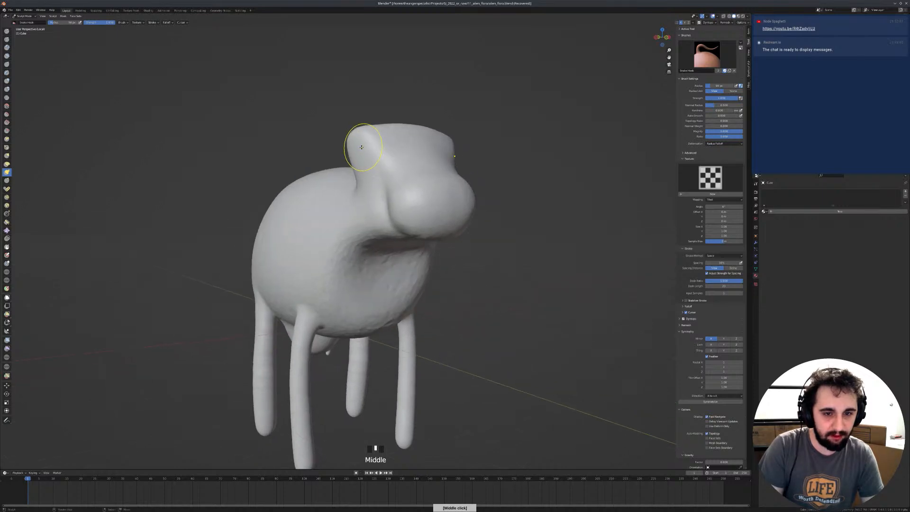
mouse_move(346, 150)
left_mouse_down()
mouse_move(313, 138)
mouse_move(315, 85)
left_mouse_up()
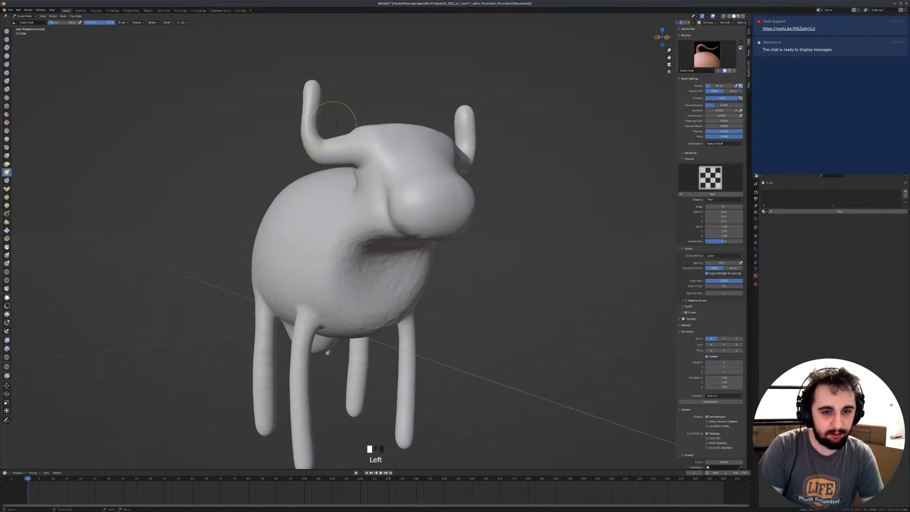
key("ctrl+z")
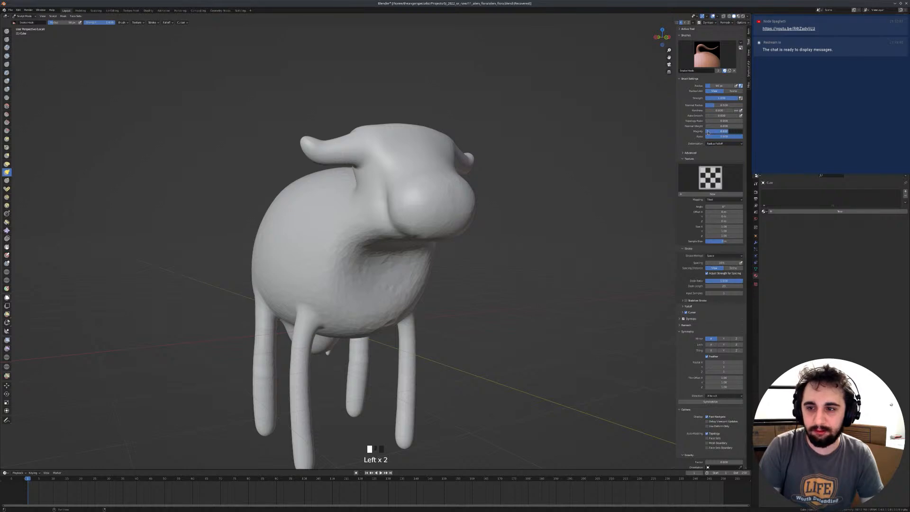
Step: Lower the Snake Hook brush's Magnify value and pull the horns upward into long, curved, tapering points
left_click_drag(305, 138, 294, 40)
mouse_move(295, 40)
middle_mouse_down()
mouse_move(280, 90)
mouse_move(285, 142)
middle_mouse_up()
key("f")
left_click(353, 146)
left_click_drag(285, 145, 274, 138)
key("f")
left_click(323, 95)
mouse_move(274, 93)
left_mouse_down()
mouse_move(275, 148)
mouse_move(290, 140)
left_mouse_up()
Step: Try raising mirrored eye bumps on the face with a small Blob brush, and undo them
middle_click_drag(271, 62, 377, 127)
mouse_move(294, 156)
middle_mouse_down()
mouse_move(405, 175)
mouse_move(392, 144)
middle_mouse_up()
key("shift+space")
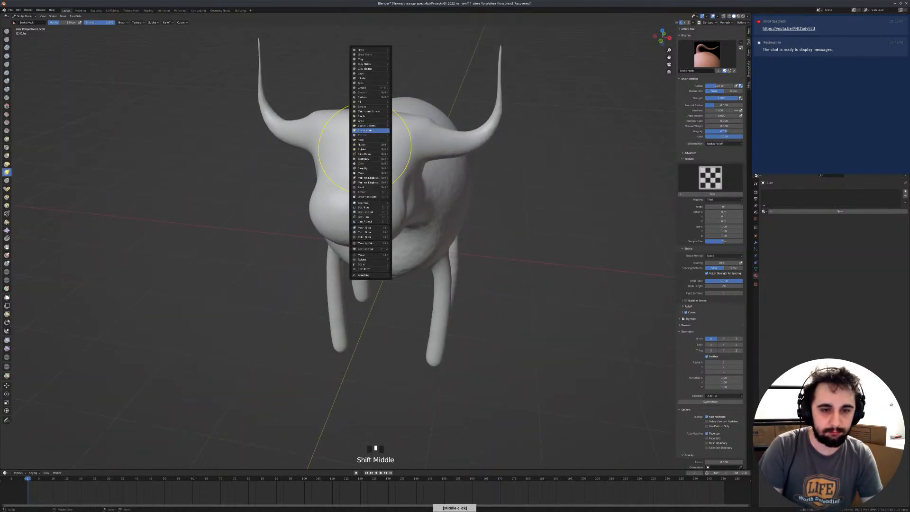
left_click(361, 83)
key("f")
left_click(349, 155)
scroll(343, 151, "up", 2)
mouse_move(327, 135)
middle_mouse_down()
mouse_move(343, 126)
mouse_move(342, 136)
middle_mouse_up()
mouse_move(341, 136)
left_mouse_down()
mouse_move(327, 140)
mouse_move(358, 118)
mouse_move(341, 128)
left_mouse_up()
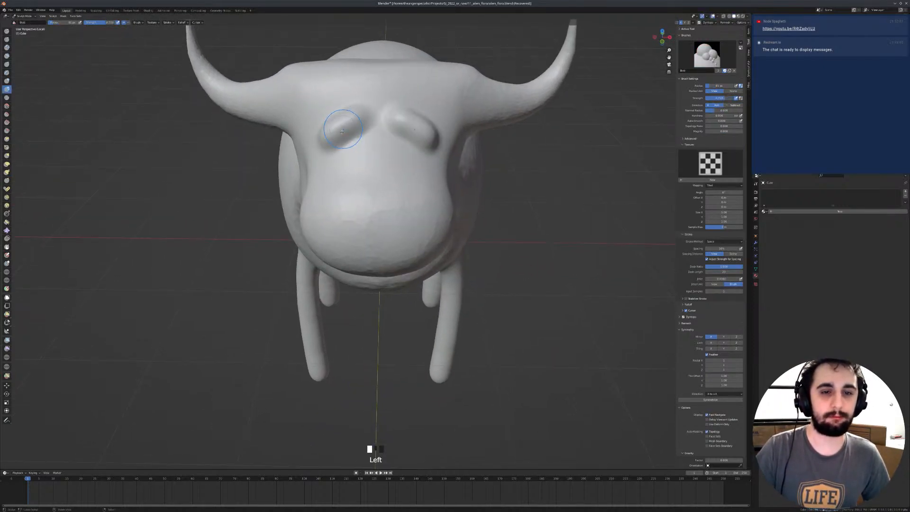
key("ctrl+z")
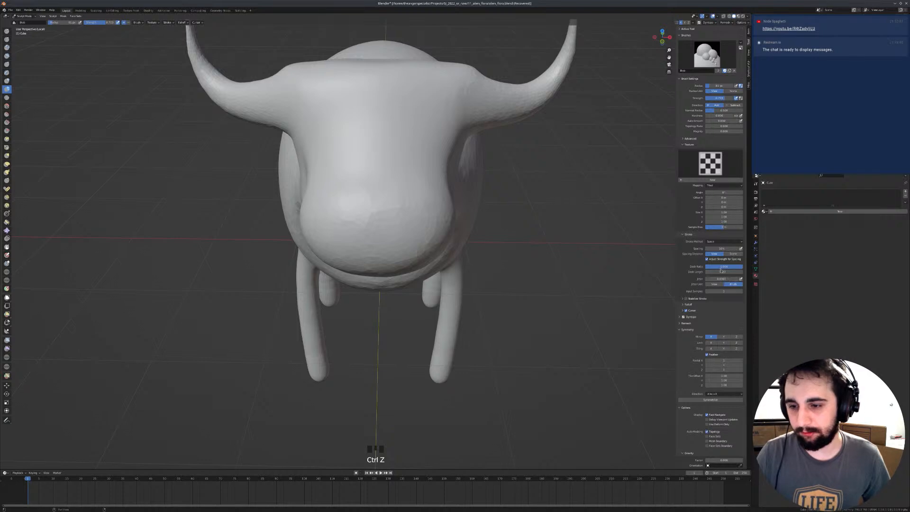
Step: Set the Blob brush's falloff curve to Sphere
left_click(700, 304)
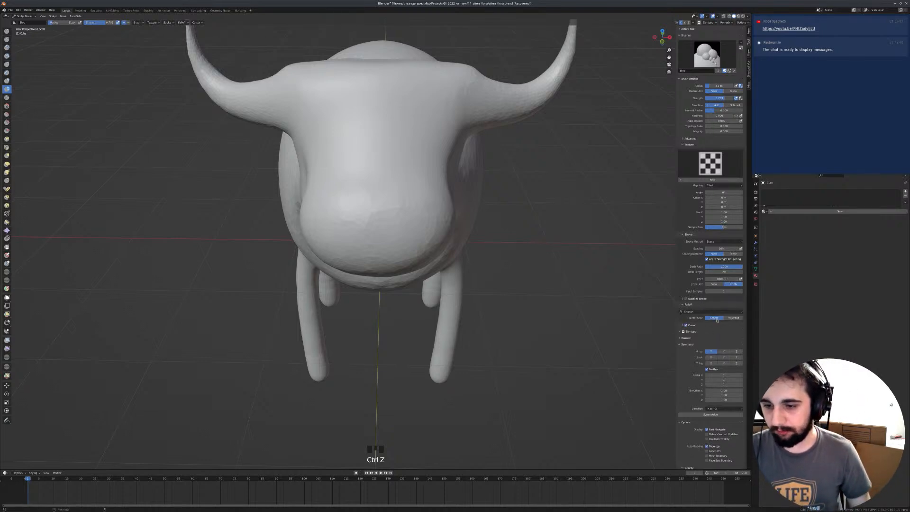
left_click(722, 312)
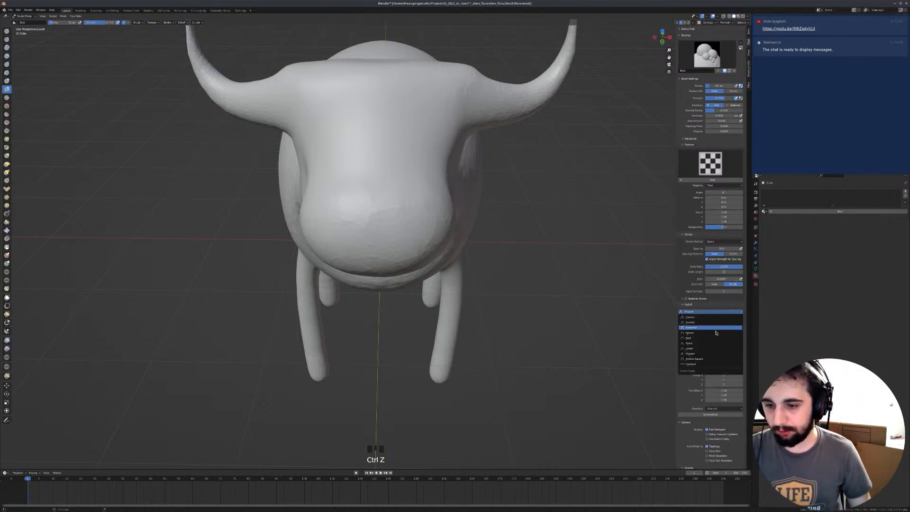
left_click(690, 332)
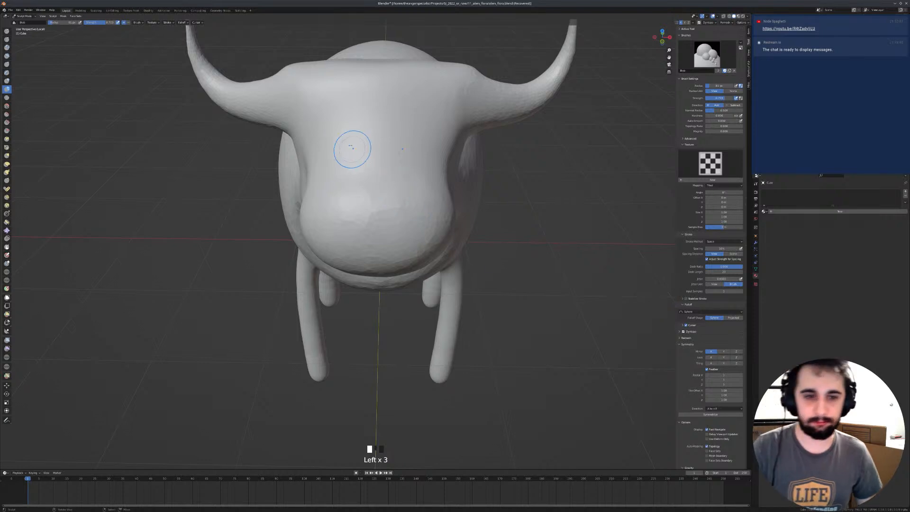
Step: Try raising mirrored eye ridges with the Sphere falloff, undoing the stepped stroke and reducing the stroke spacing between attempts
mouse_move(325, 141)
left_mouse_down()
mouse_move(350, 121)
mouse_move(331, 136)
left_mouse_up()
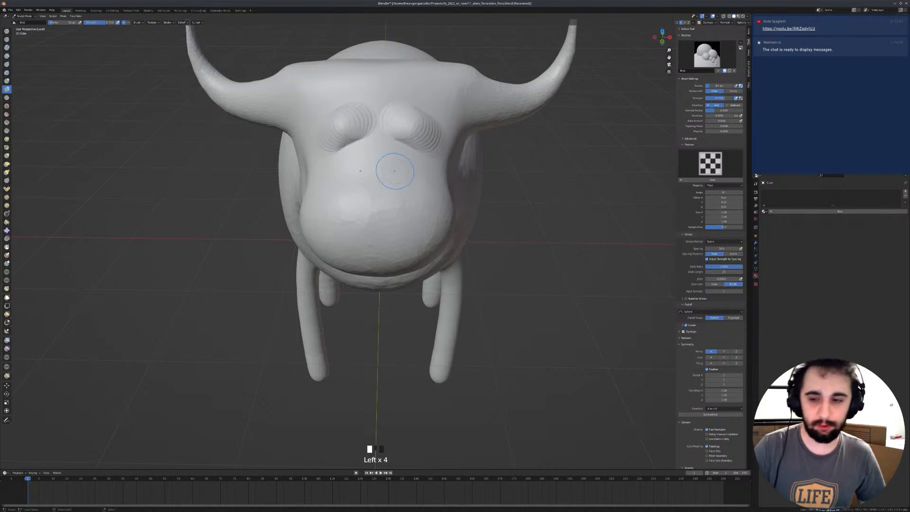
key("ctrl+z")
left_click(723, 265)
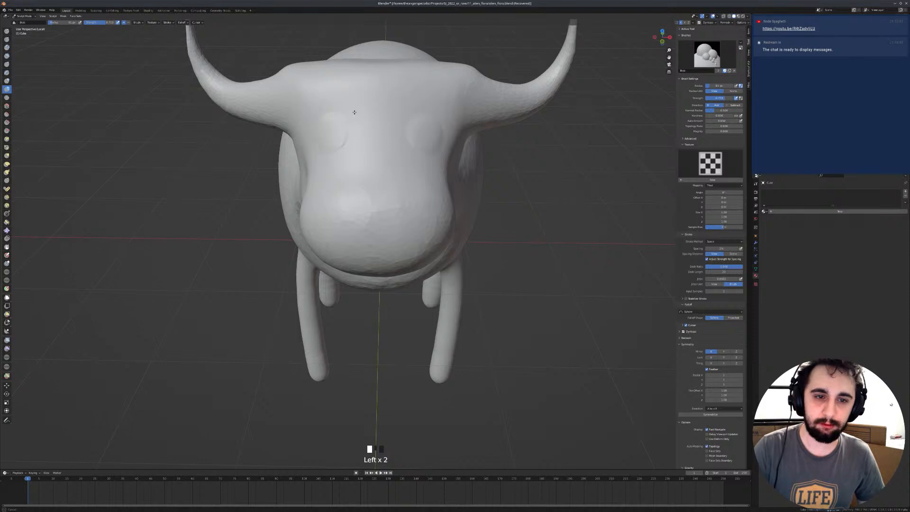
left_click_drag(354, 112, 354, 112)
key("f")
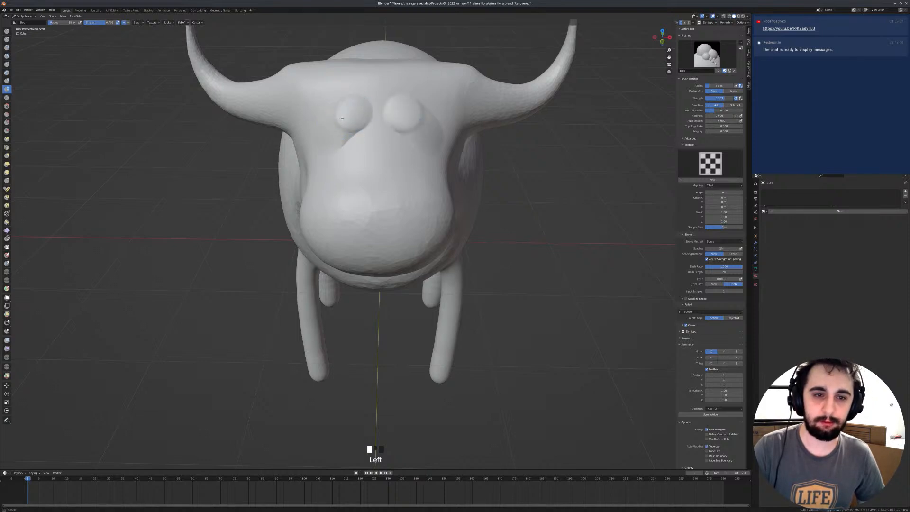
mouse_move(321, 139)
left_mouse_down()
mouse_move(318, 145)
mouse_move(331, 128)
mouse_move(320, 141)
left_mouse_up()
middle_click_drag(320, 142, 337, 138)
Step: Try adding a smaller Blob stroke beside the eye ridges, and undo it together with the ridges
key("f")
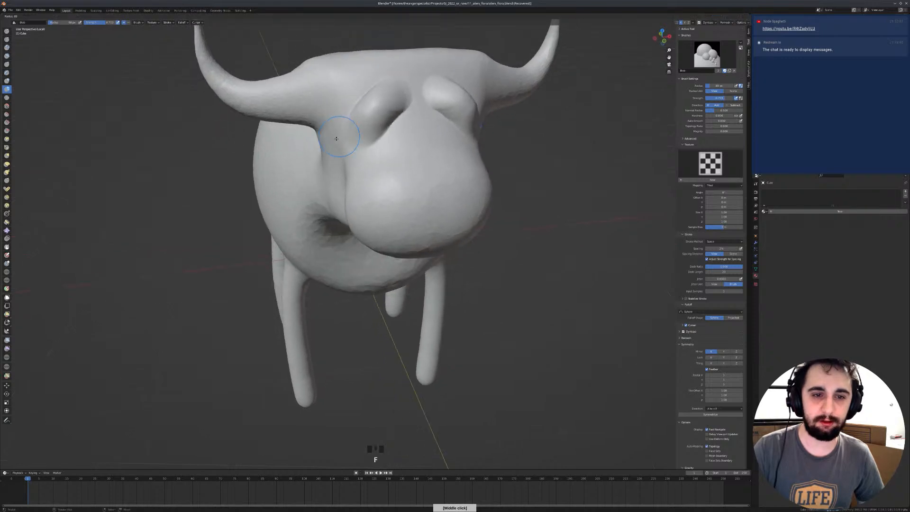
left_click(356, 131)
left_click_drag(353, 135, 341, 140)
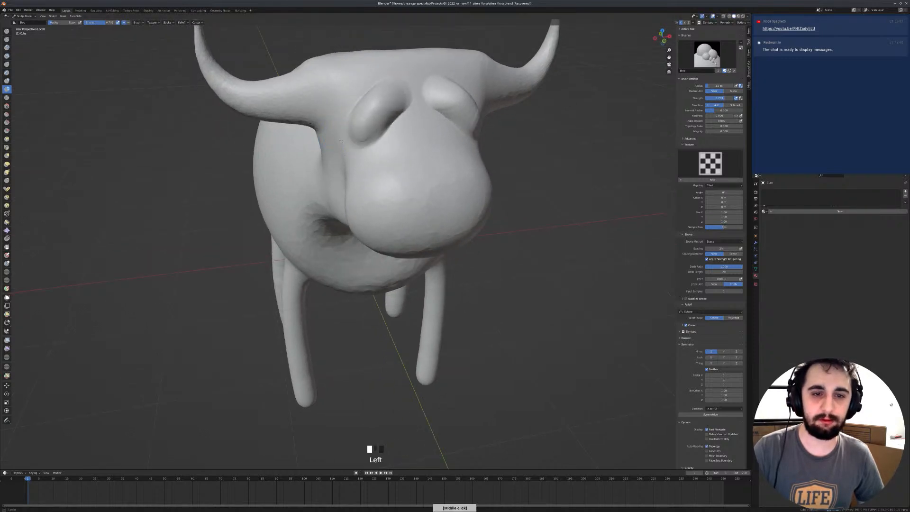
middle_click_drag(331, 138, 315, 148)
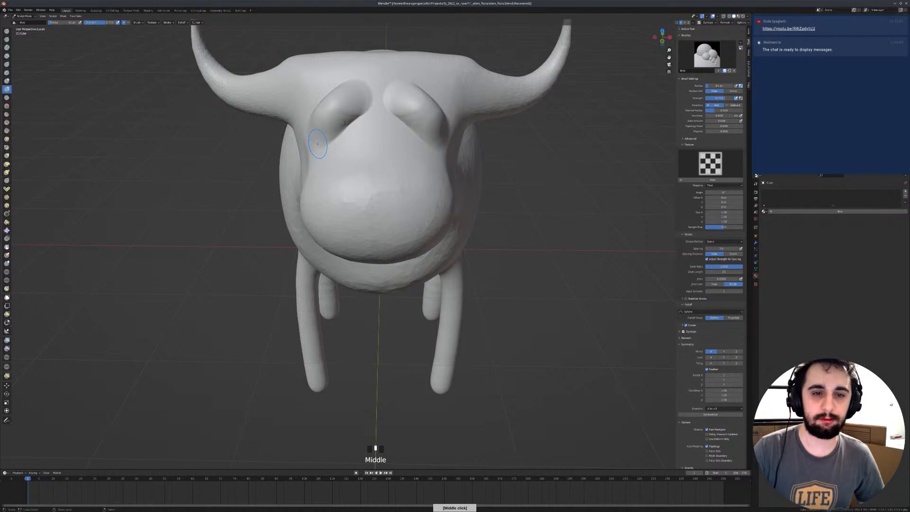
key("ctrl+z")
key("ctrl+z")
Step: Try large round eyes with small bumps in their centres using the Blob brush, and undo them
key("f")
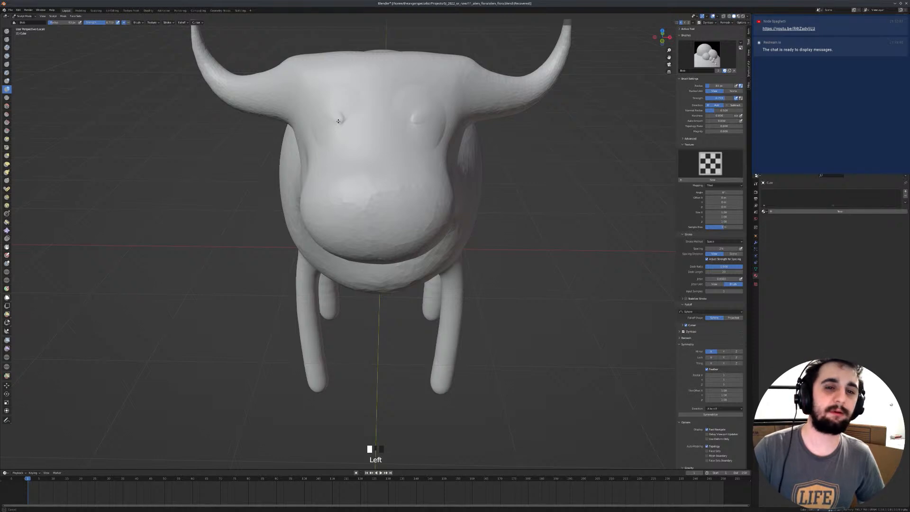
left_click_drag(339, 124, 335, 123)
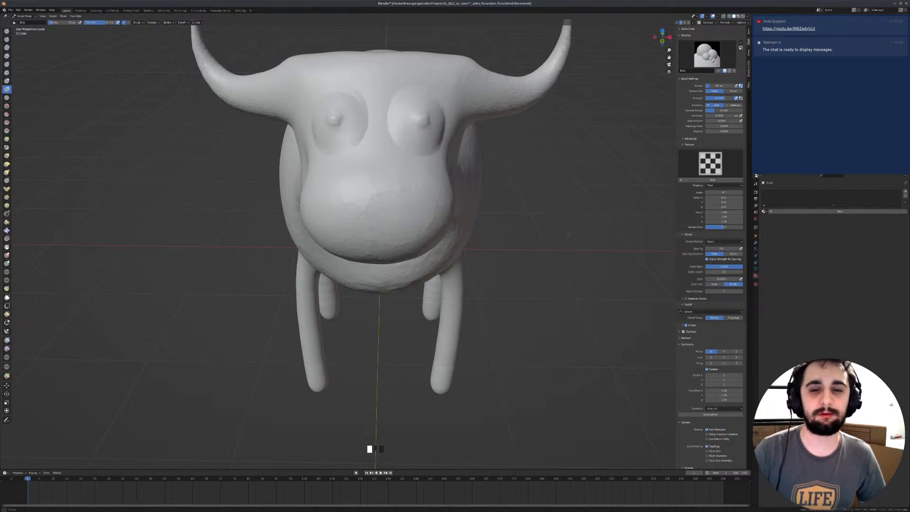
middle_click(336, 122)
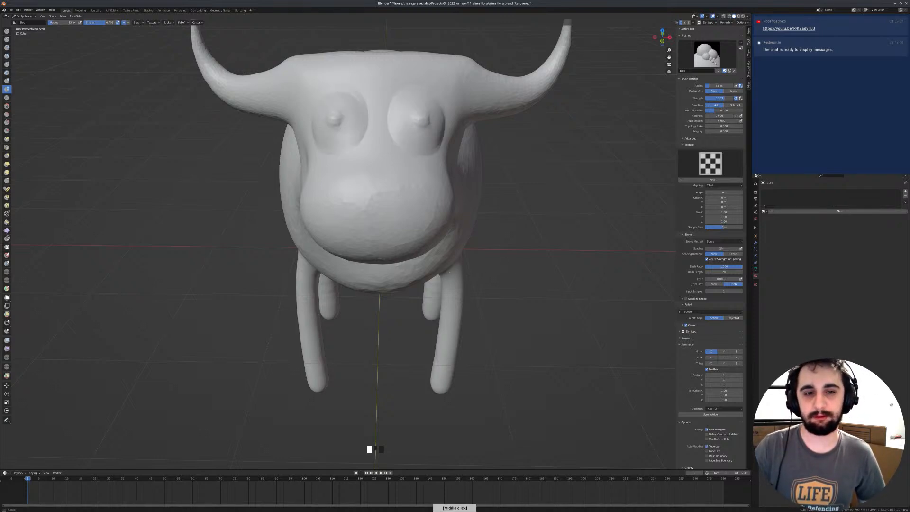
middle_click_drag(335, 122, 417, 138)
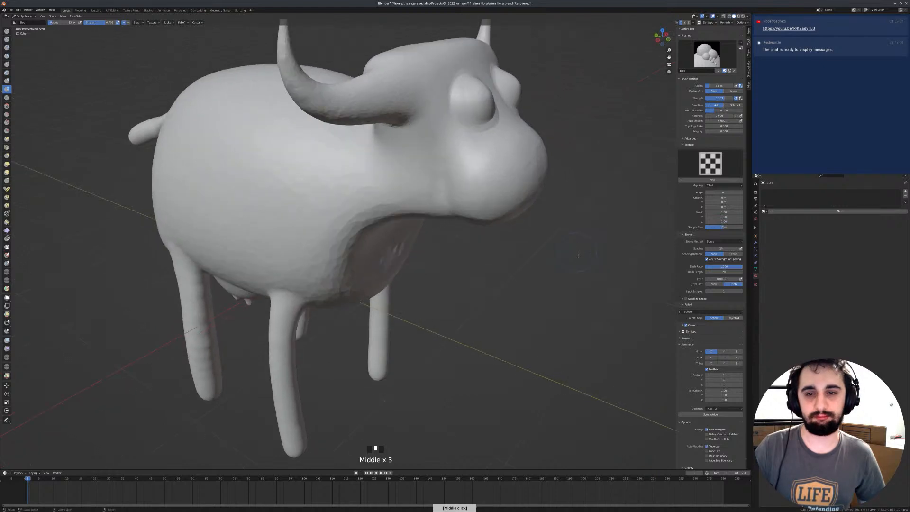
key("ctrl+z")
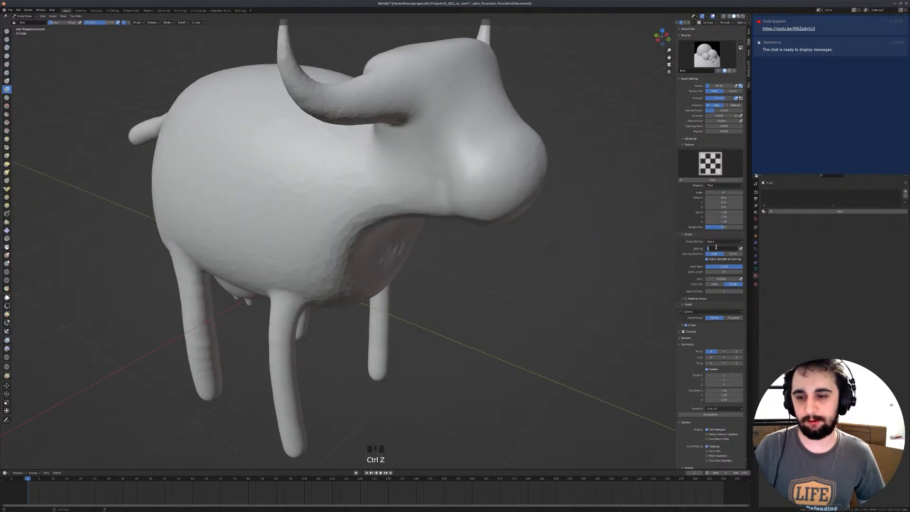
Step: Readjust the Blob brush's stroke spacing and build a mirrored pair of round eyeballs on the face
left_click(730, 253)
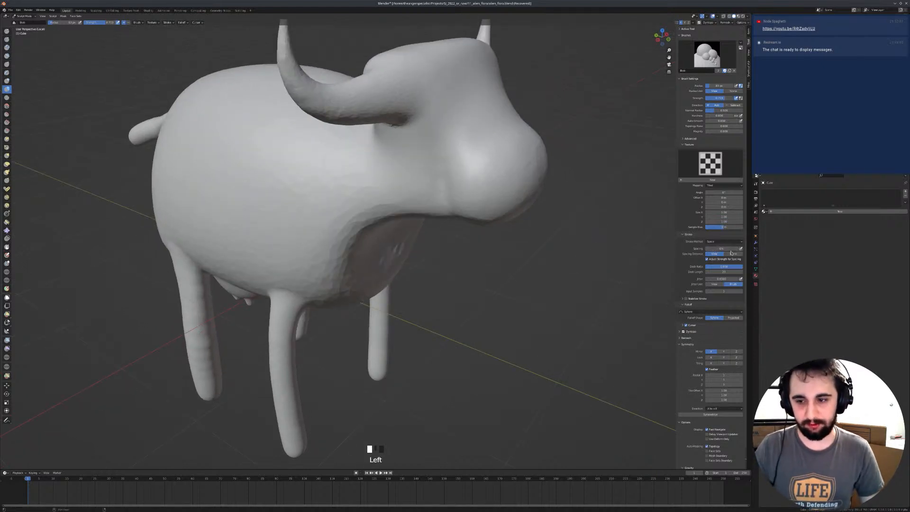
left_click(736, 249)
left_click(512, 185)
mouse_move(488, 144)
middle_mouse_down()
mouse_move(412, 185)
mouse_move(400, 138)
middle_mouse_up()
key("f")
left_click_drag(392, 103, 399, 98)
key("f")
left_click(401, 96)
Step: Carve a groove around the base of both eyeballs with a small Crease brush
key("shift+c")
key("f")
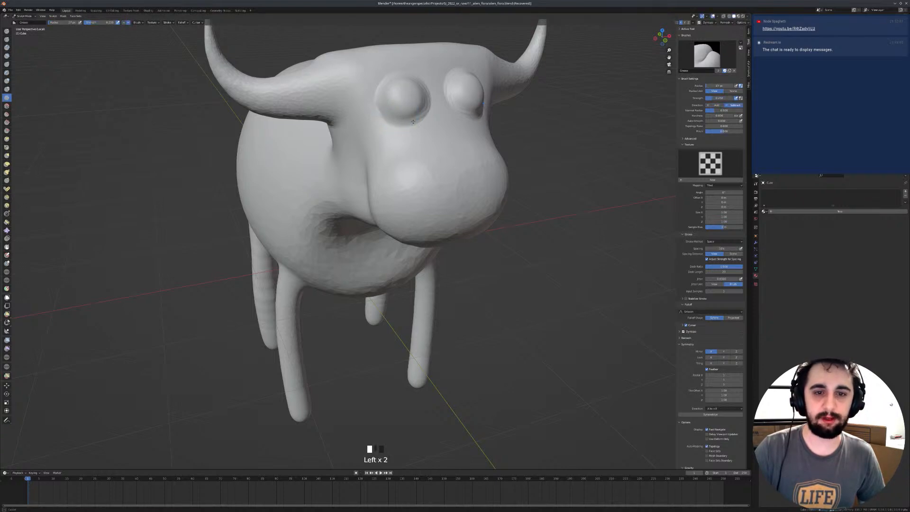
middle_click_drag(421, 117, 378, 137)
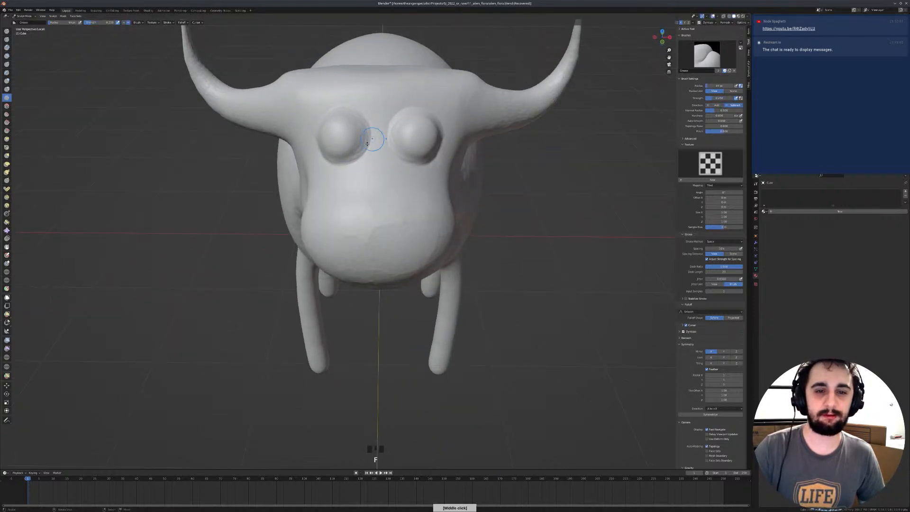
key("f")
left_click(706, 22)
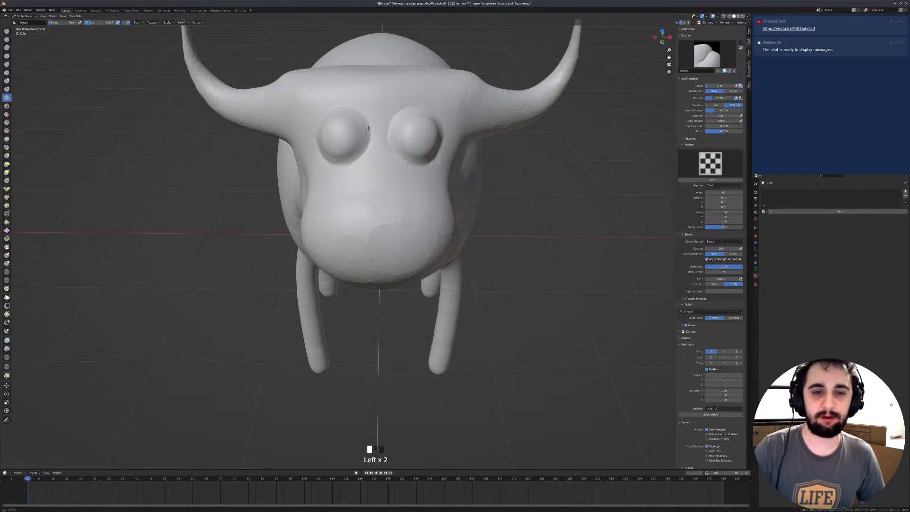
middle_click_drag(358, 114, 367, 232)
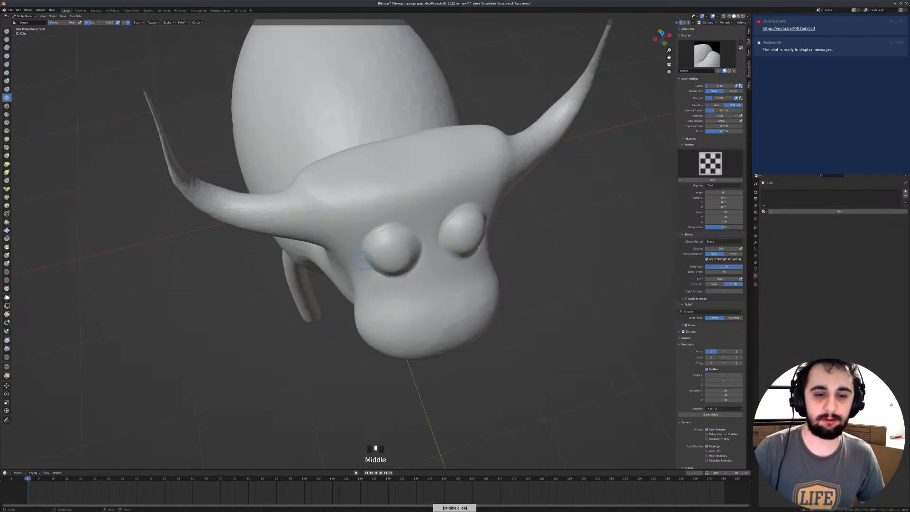
left_click(382, 229)
middle_click_drag(375, 232, 387, 163)
Step: Undo all the eyeball and eye groove strokes
key("ctrl+z")
key("ctrl+z")
key("ctrl+z")
key("ctrl+z")
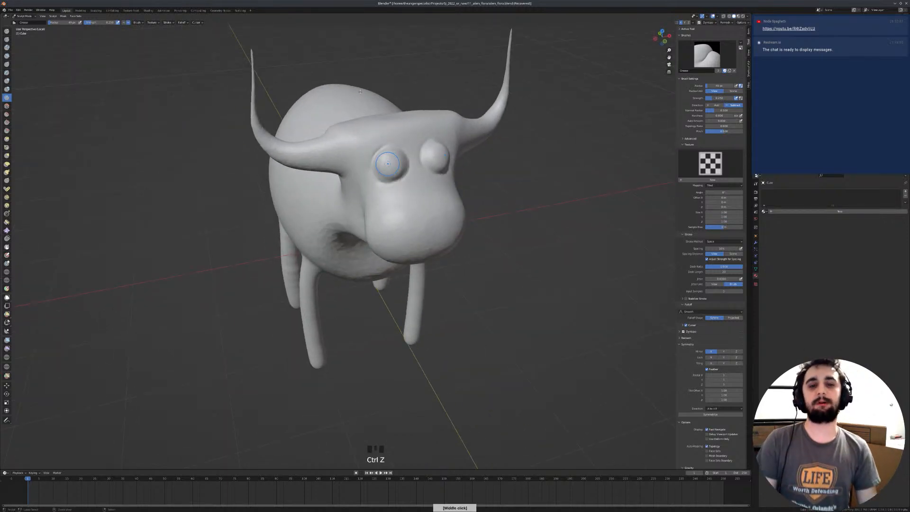
key("ctrl+z")
key("ctrl+z")
key("ctrl+z")
key("ctrl+z")
key("ctrl+z")
key("ctrl+z")
key("ctrl+z")
key("ctrl+z")
key("ctrl+z")
Step: Build a mirrored pair of round eyeballs below the horns with a resized Blob brush
middle_click_drag(393, 166, 404, 164)
key("space")
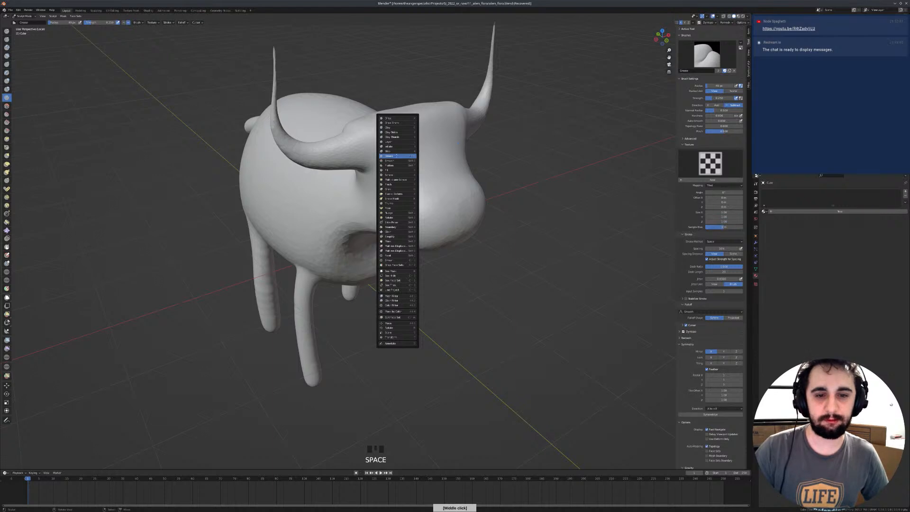
left_click(403, 166)
key("f")
left_click(408, 164)
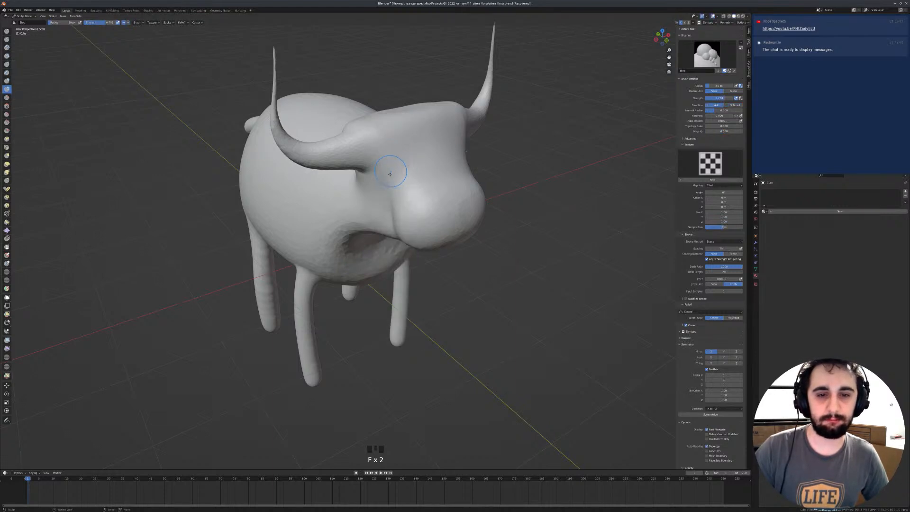
left_click(392, 170)
middle_click_drag(391, 170, 403, 156)
key("ctrl+z")
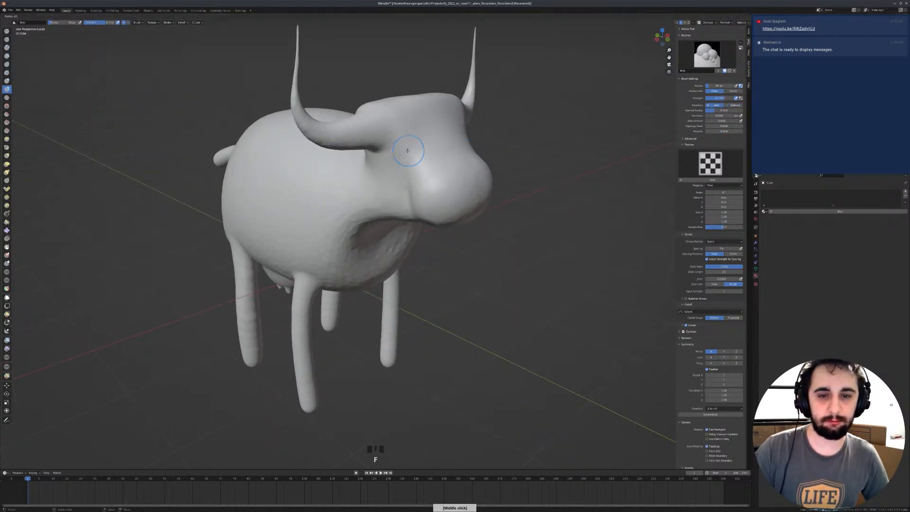
key("f")
Step: Carve a groove around the base of both eyeballs with the Crease brush
key("shift+c")
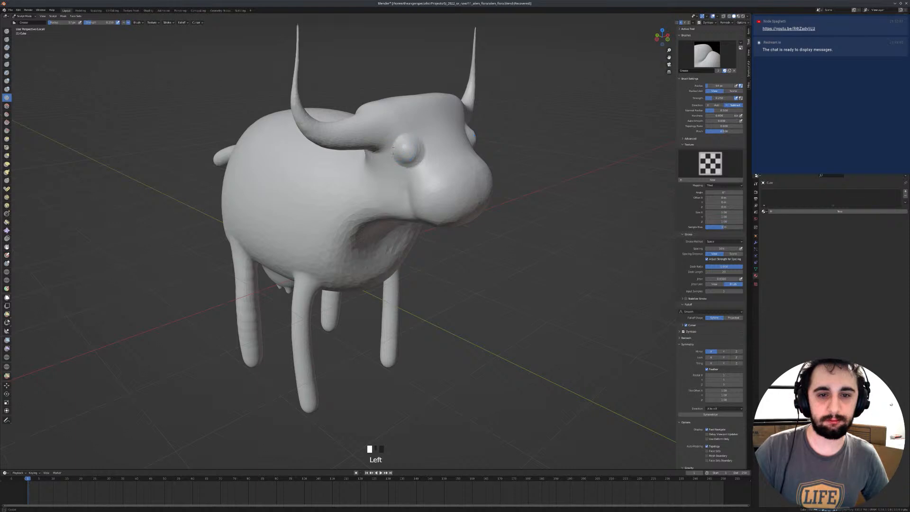
left_click(407, 136)
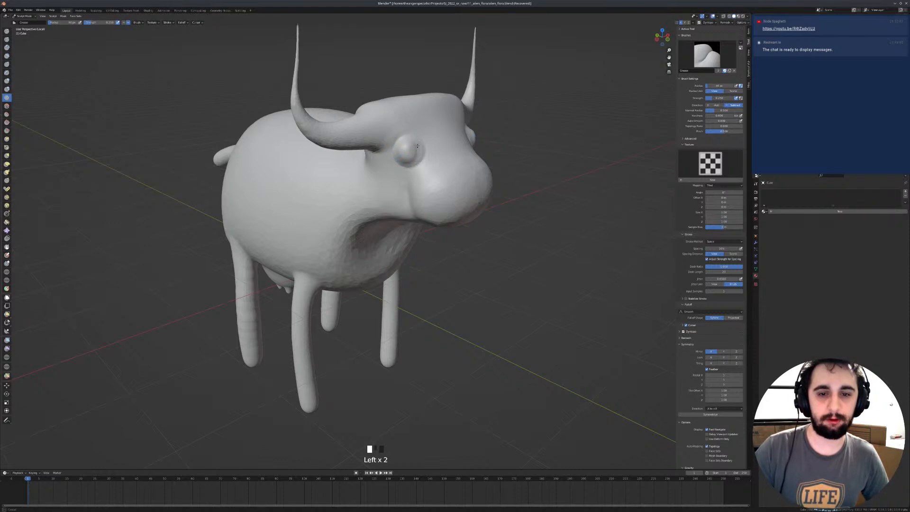
middle_click_drag(410, 164, 411, 198)
Step: Sink two mirrored nostrils into the front of the muzzle with the inverted Blob brush and smooth their edges
key("shift+space")
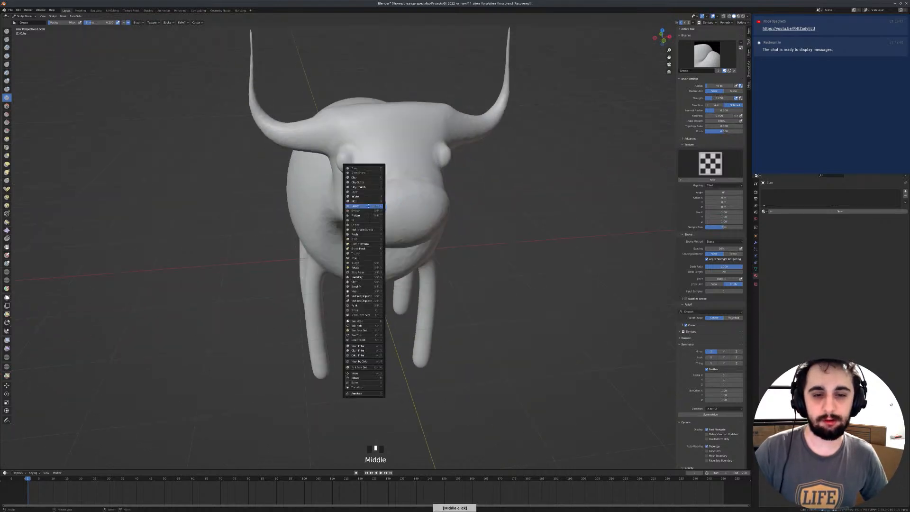
left_click(355, 200)
middle_click_drag(356, 199, 367, 192)
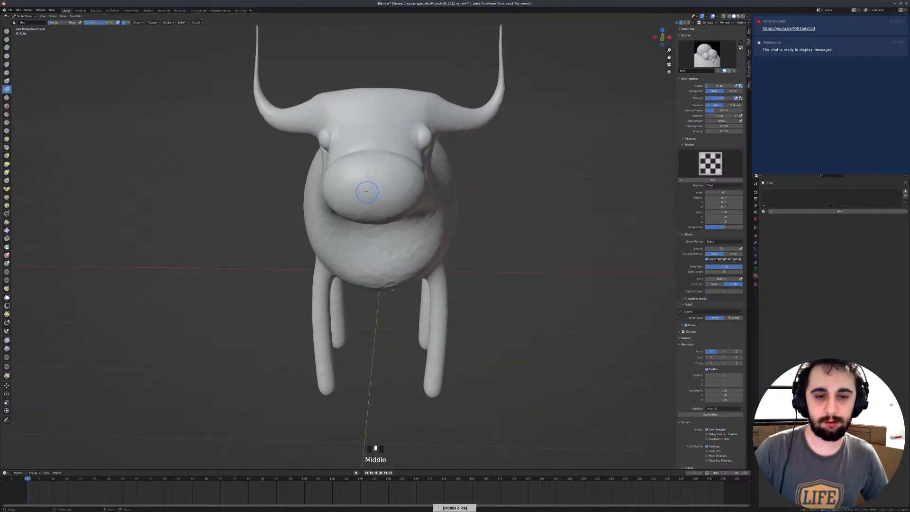
left_click(346, 184, "ctrl")
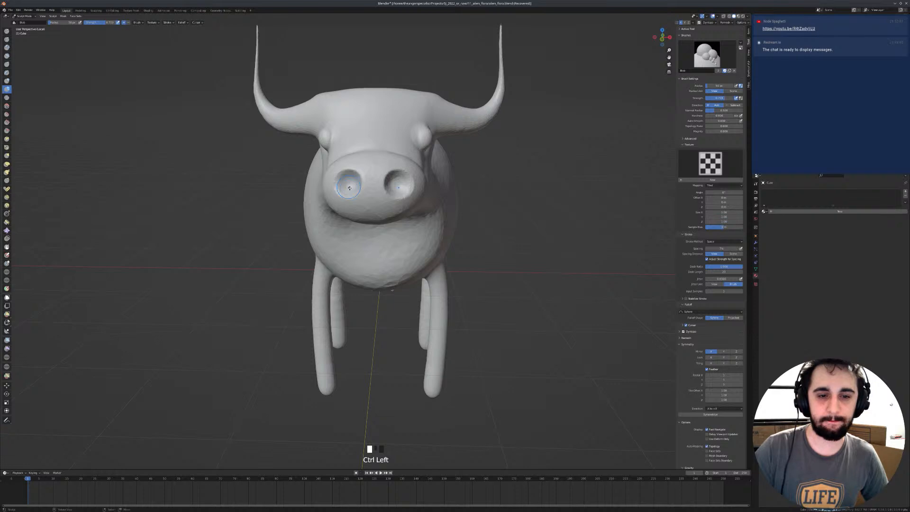
key("shift+c")
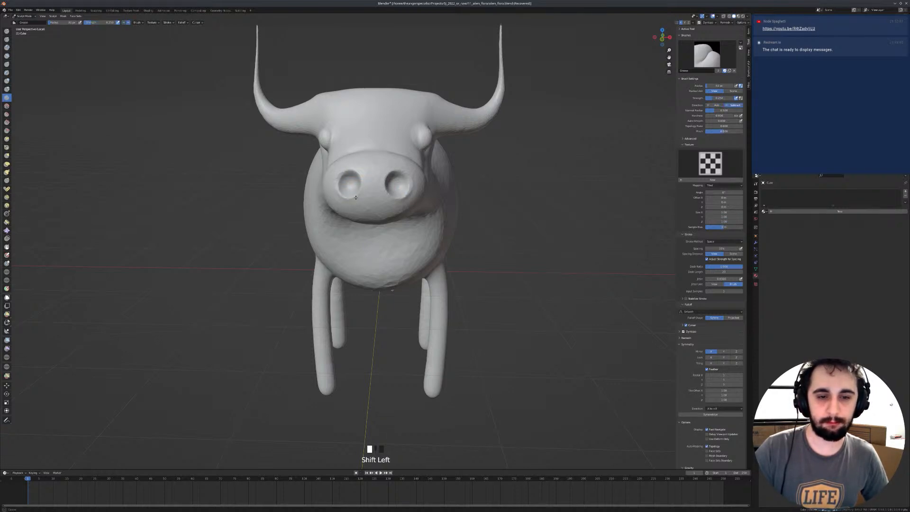
Step: Cut a mirrored mouth line across the muzzle below the nostrils with the Draw Sharp brush
middle_click_drag(339, 200, 360, 190)
key("space")
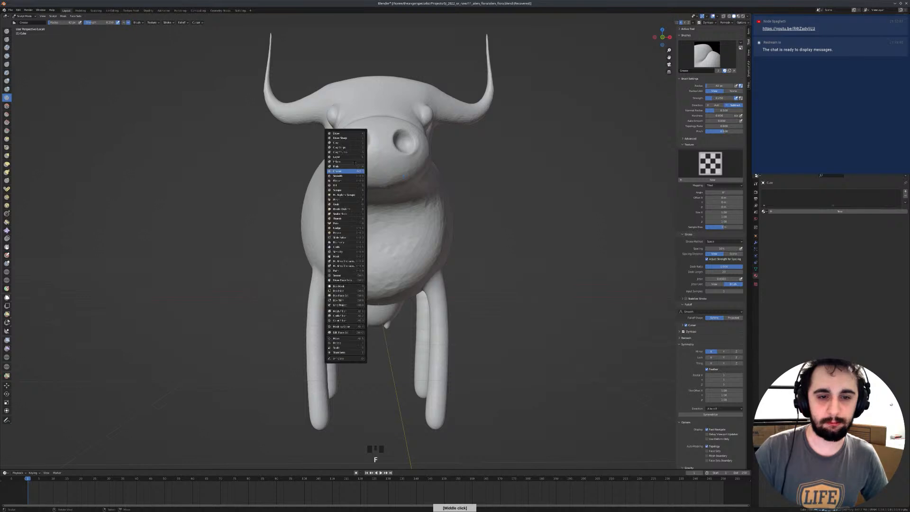
left_click(349, 140)
left_click_drag(340, 177, 377, 178)
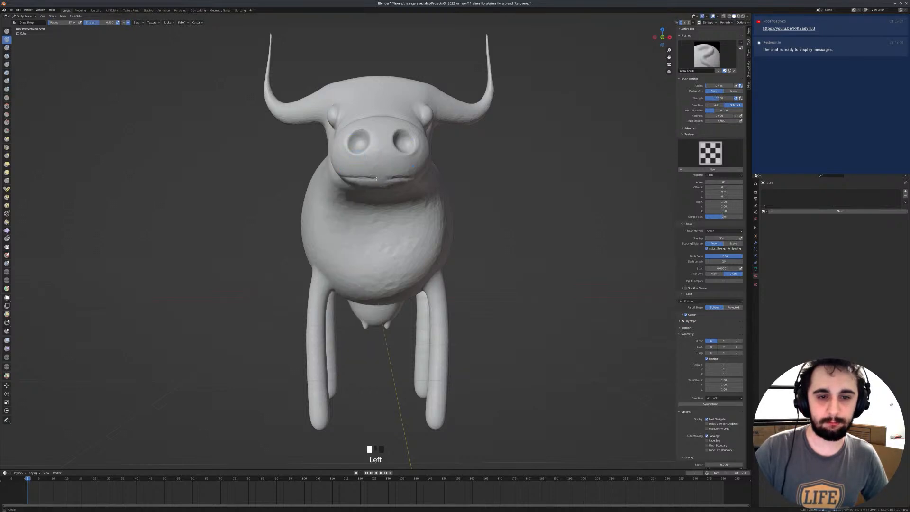
middle_click_drag(383, 178, 386, 253)
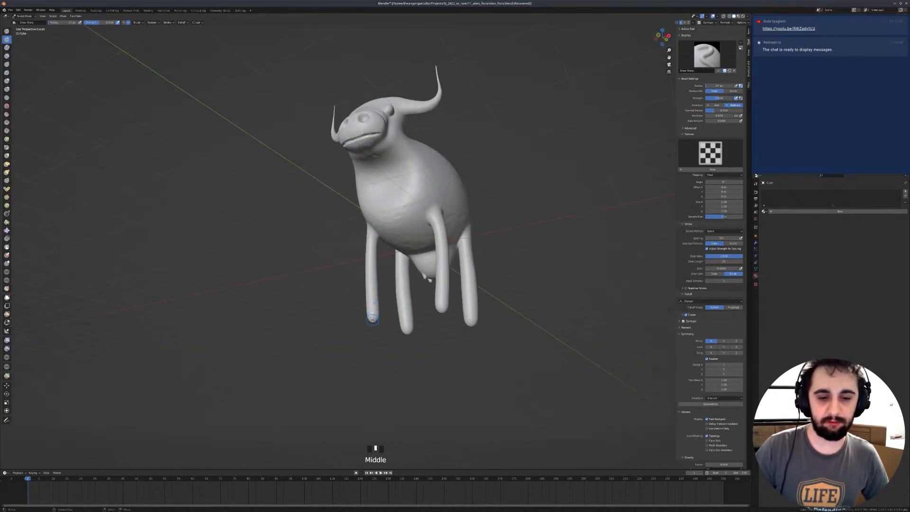
Step: Switch to Object Mode and add a UV sphere at the bottom end of one front leg in front view
key("shift+space")
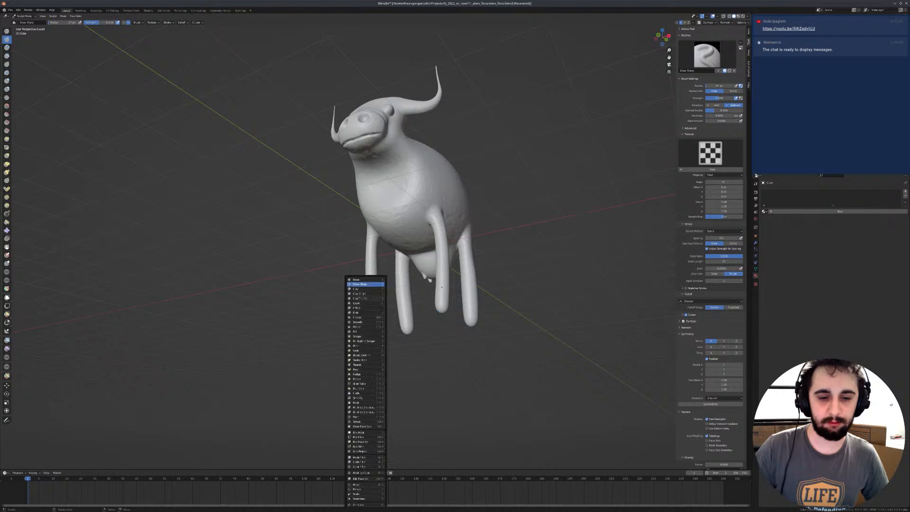
key("ctrl+Tab")
key("Tab")
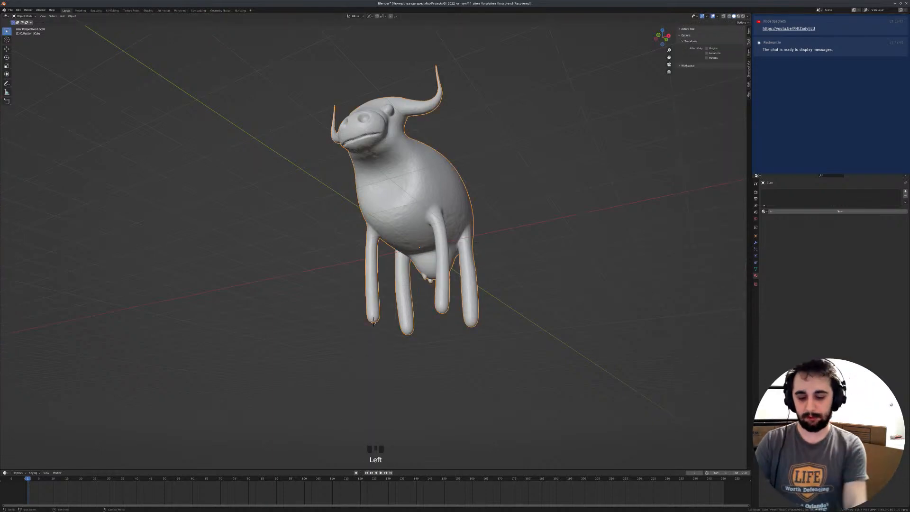
key("KP_1")
scroll(345, 345, "up", 3)
key("Tab")
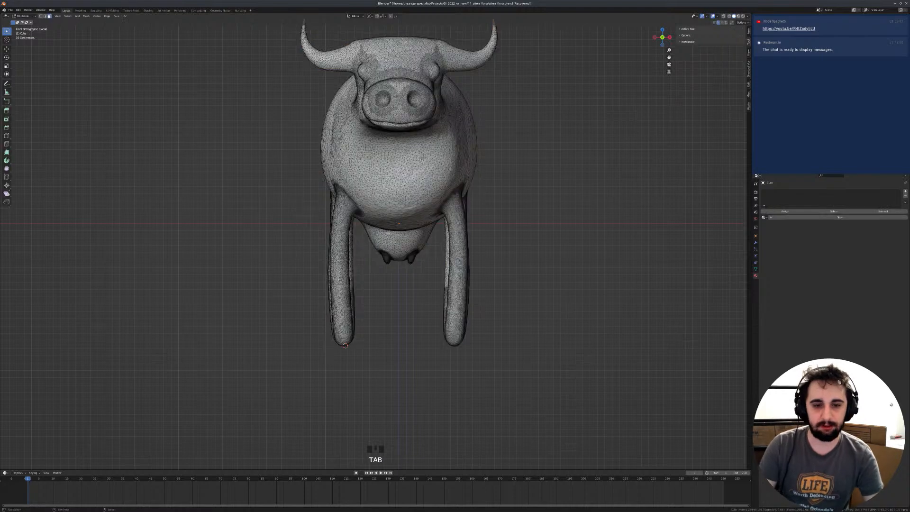
middle_click_drag(381, 289, 396, 182, "shift")
key("shift+a")
key("Tab")
key("shift+a")
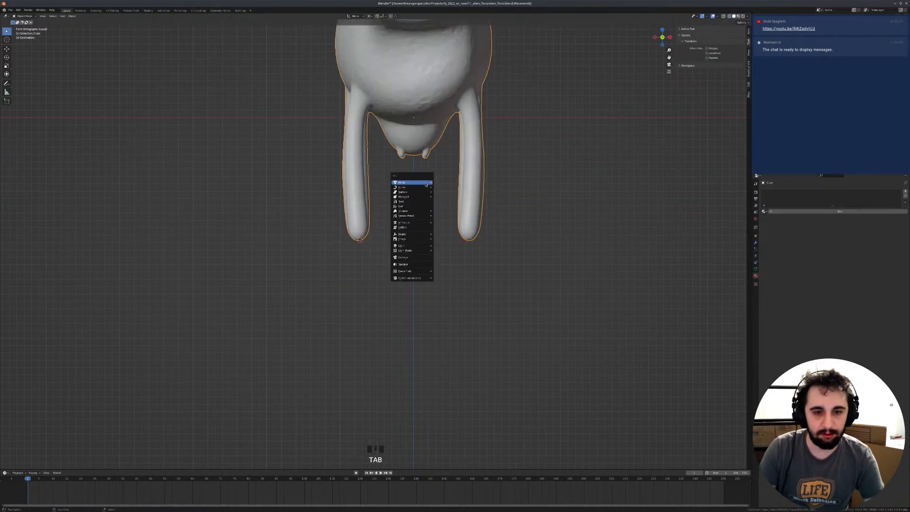
mouse_move(426, 183)
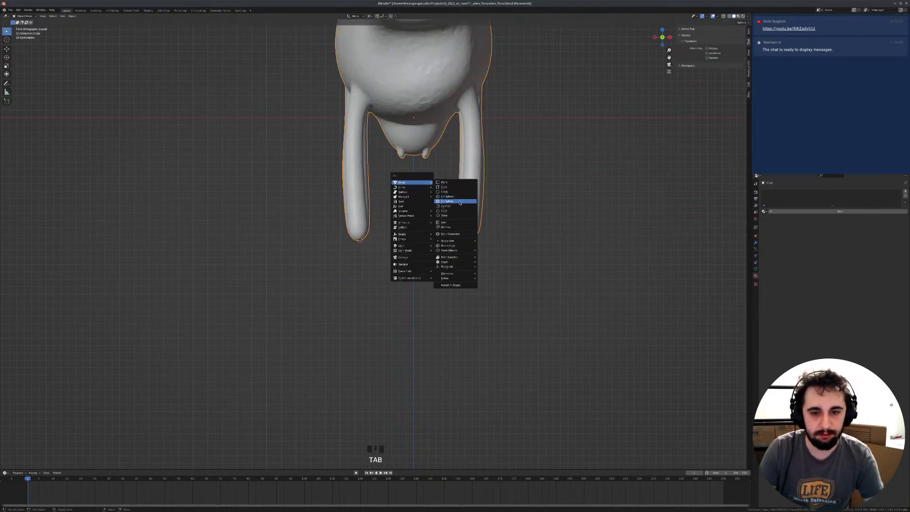
left_click(459, 202)
Step: Scale the sphere's mesh down in Edit Mode until it is only slightly wider than the leg
key("Tab")
scroll(529, 228, "up", 2)
key("s")
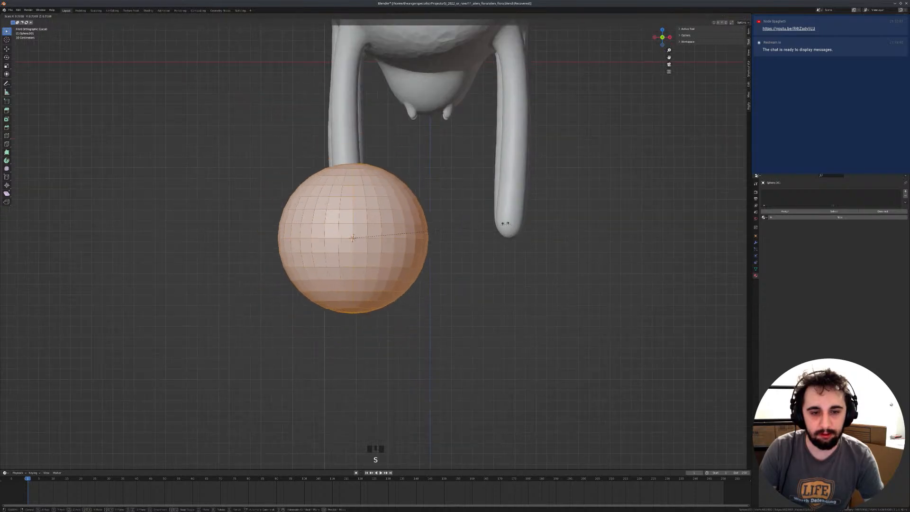
left_click(398, 218)
scroll(398, 218, "up", 2)
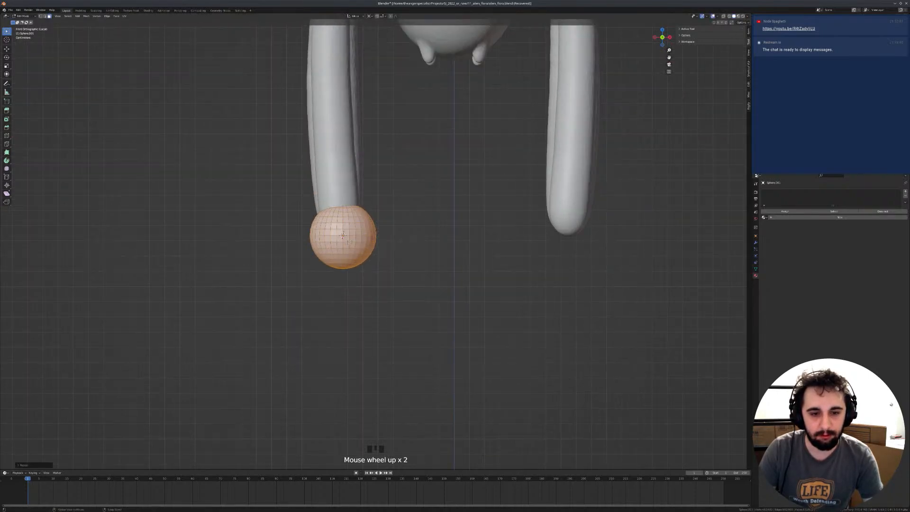
Step: Delete the lower half of the sphere and close its open bottom edge with a face
left_click(343, 237, "alt")
key("h")
key("l")
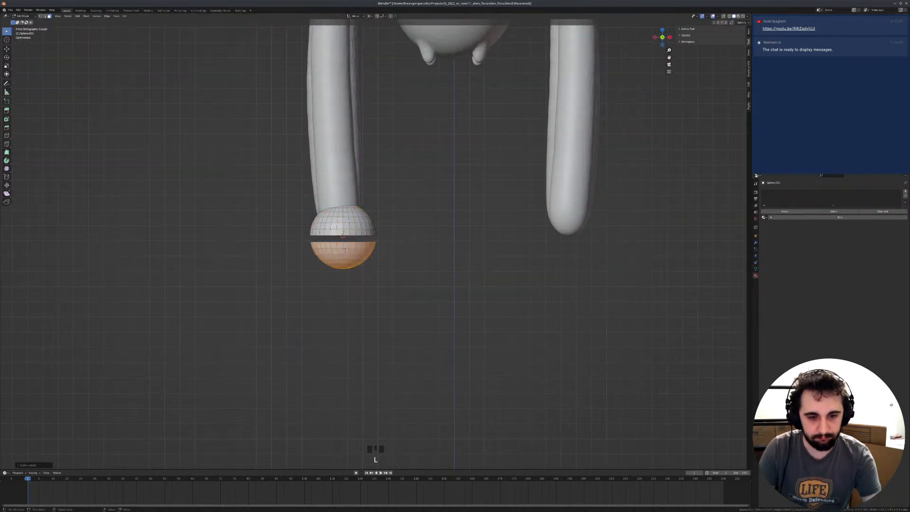
key("alt+h")
key("x")
key("f")
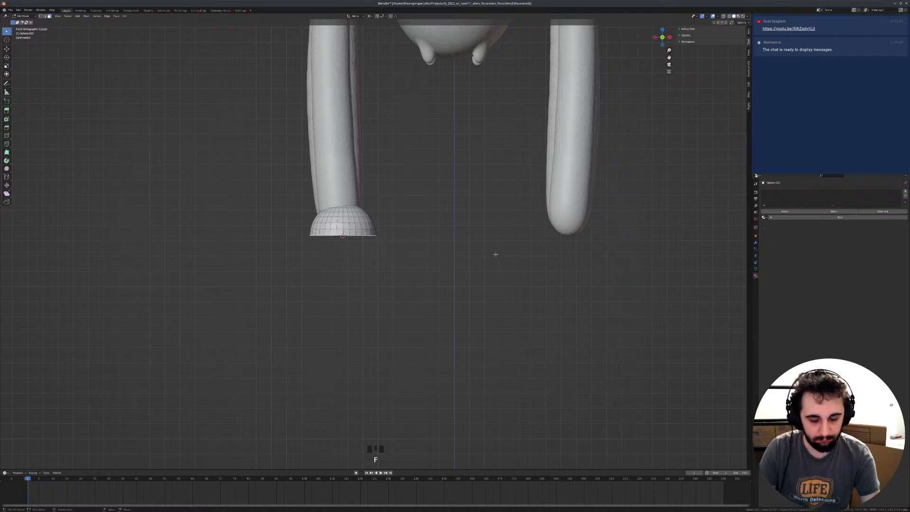
Step: Inset the flat bottom face of the half-sphere and add loop cuts to it
key("i")
left_click(482, 250)
middle_click_drag(481, 250, 497, 210)
scroll(474, 222, "up", 1)
key("ctrl+r")
scroll(297, 275, "up", 1)
left_click(297, 275)
right_click(370, 263)
Step: Scale and move the whole half-sphere so it sits as a hoof around the end of the front leg
key("a")
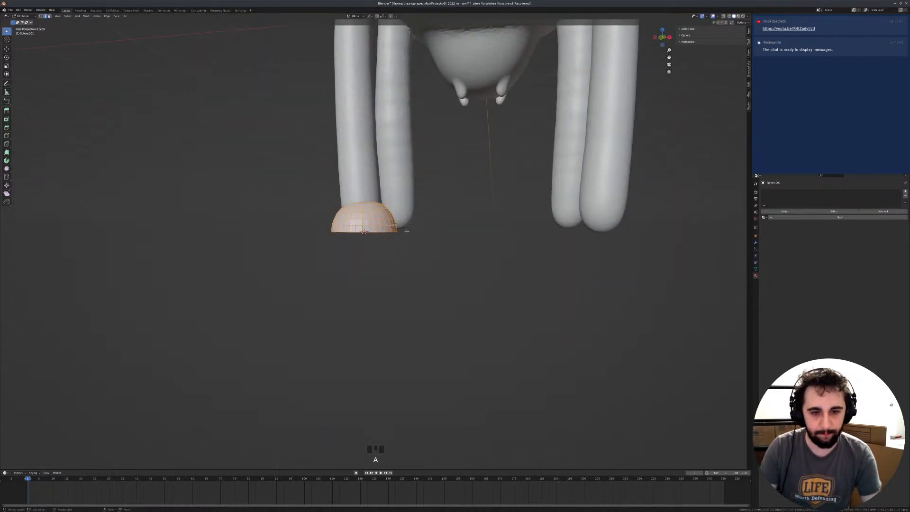
key("KP_1")
key("s")
left_click(474, 207)
key("g")
left_click(447, 220)
key("s")
left_click(463, 221)
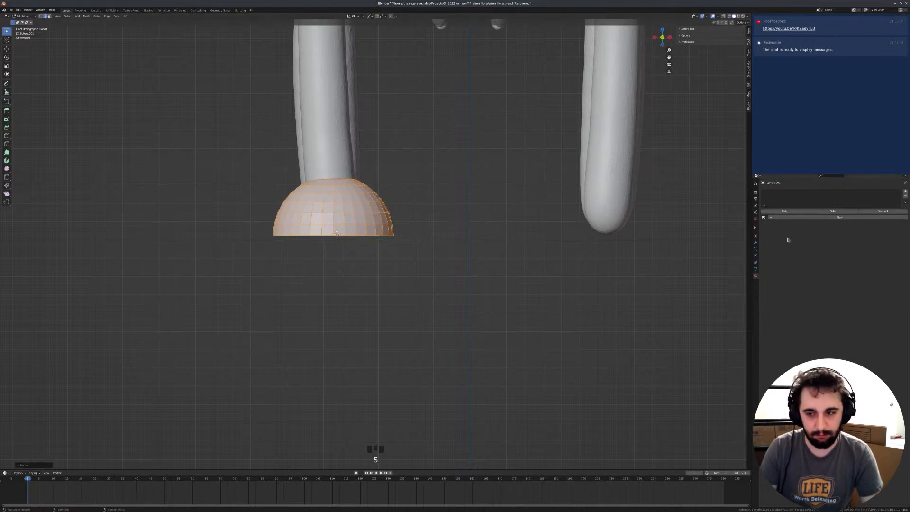
Step: Add a Mirror modifier on the X axis to the hoof, with the creature's body as the mirror object
left_click(755, 244)
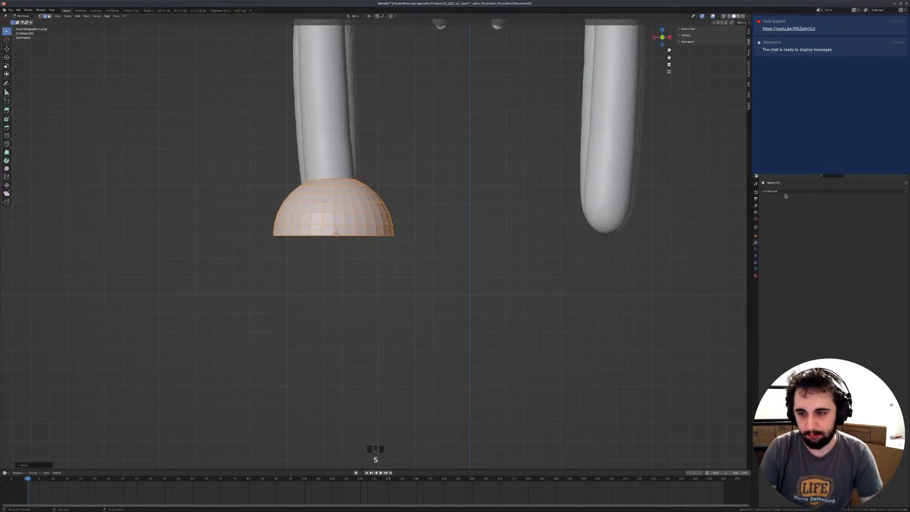
left_click(785, 192)
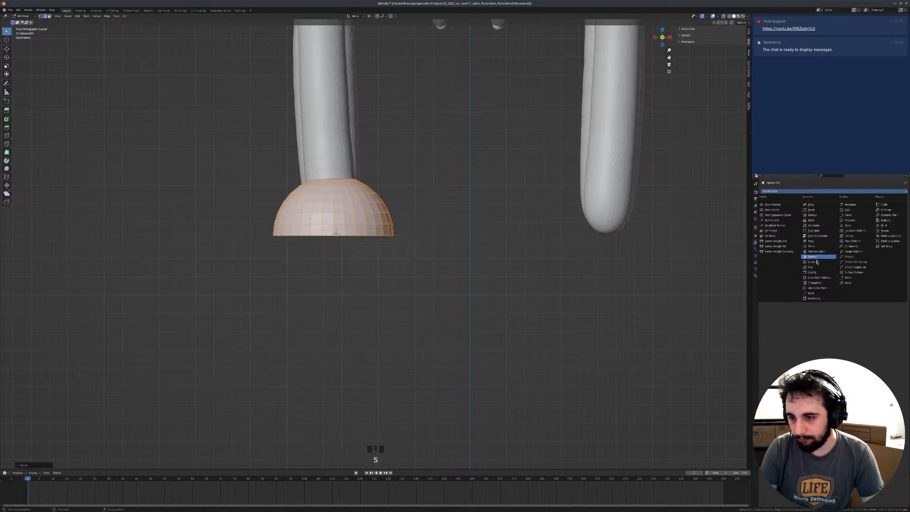
left_click(819, 247)
scroll(603, 203, "down", 3)
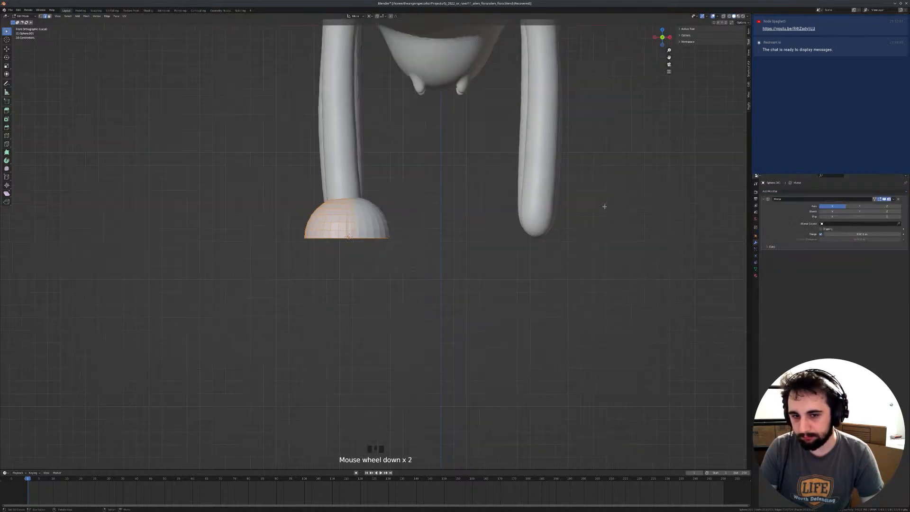
left_click(899, 224)
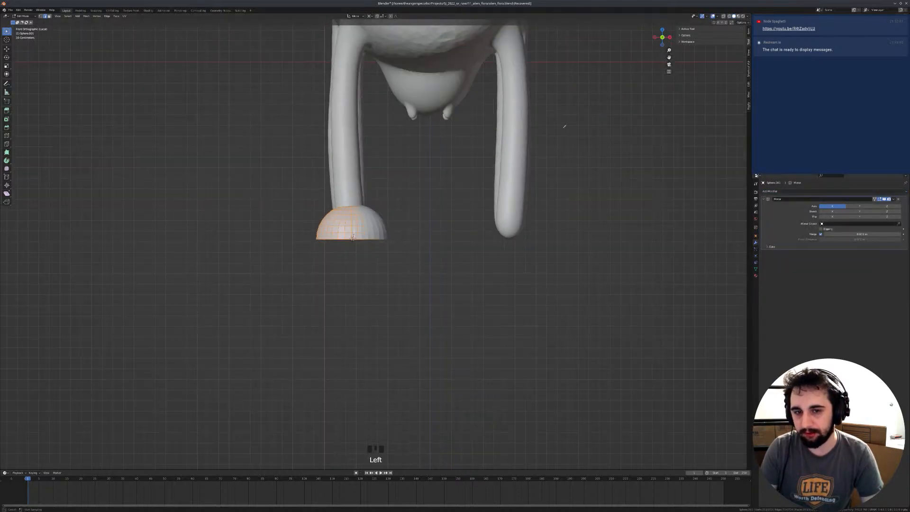
left_click(418, 65)
Step: Duplicate the hoof mesh and place the copy at the end of the hind leg on the same side
scroll(418, 65, "down", 3)
middle_click_drag(418, 65, 437, 158)
scroll(436, 158, "down", 3)
key("shift+d")
left_click(369, 209)
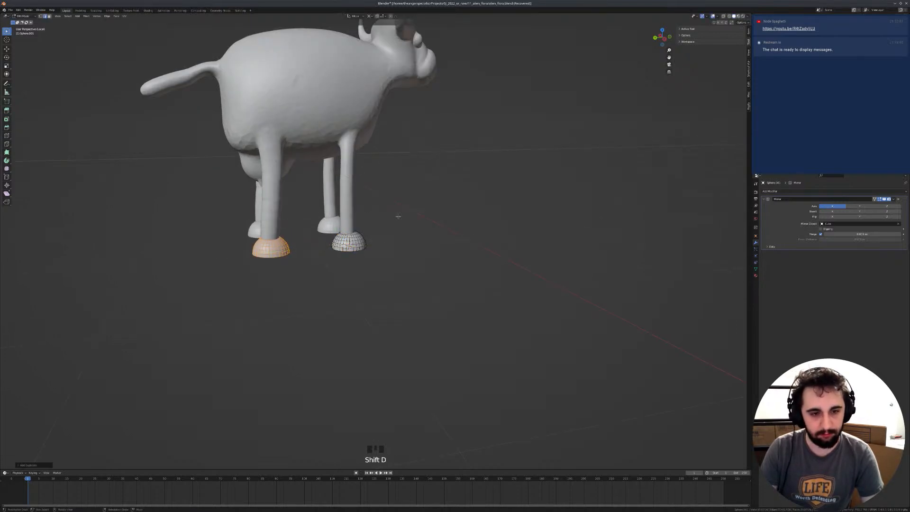
Step: Bevel the bottom rim edge loops of the front and hind hooves
scroll(396, 234, "up", 5)
right_click(299, 233, "alt")
right_click(300, 232, "alt+shift")
key("ctrl+b")
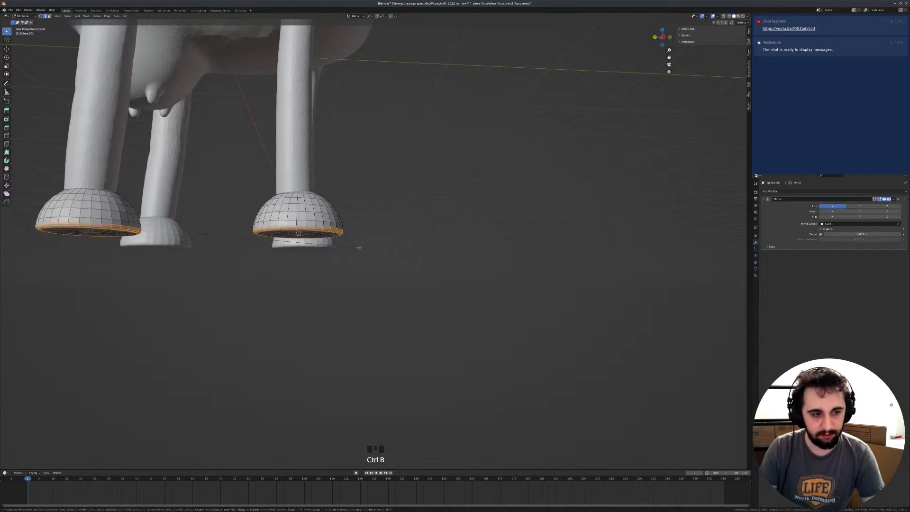
left_click(349, 245)
Step: Return to Object Mode and shade the hooves smooth
key("Tab")
left_click(397, 225)
middle_click_drag(417, 225, 325, 216)
key("w")
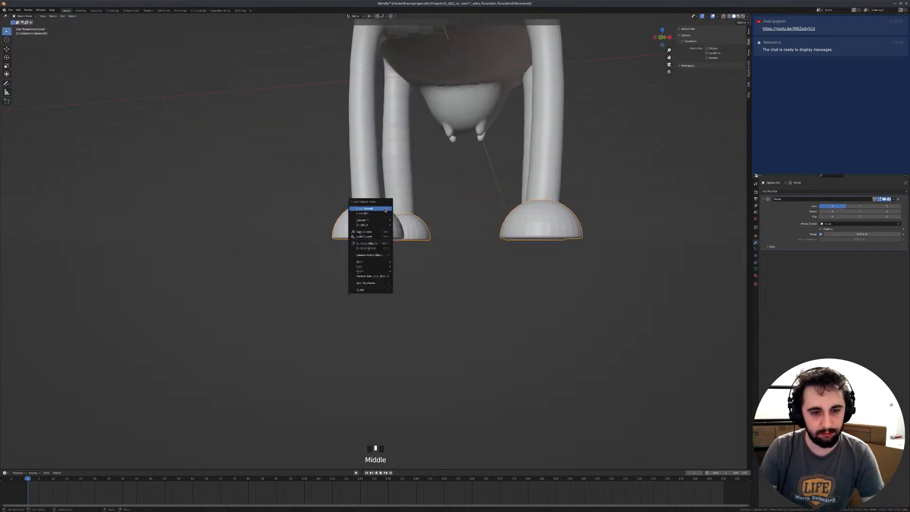
left_click(369, 208)
Step: Select the creature's body and switch it back to Sculpt Mode
scroll(437, 201, "down", 2)
scroll(437, 201, "down", 3)
middle_click_drag(396, 197, 378, 204)
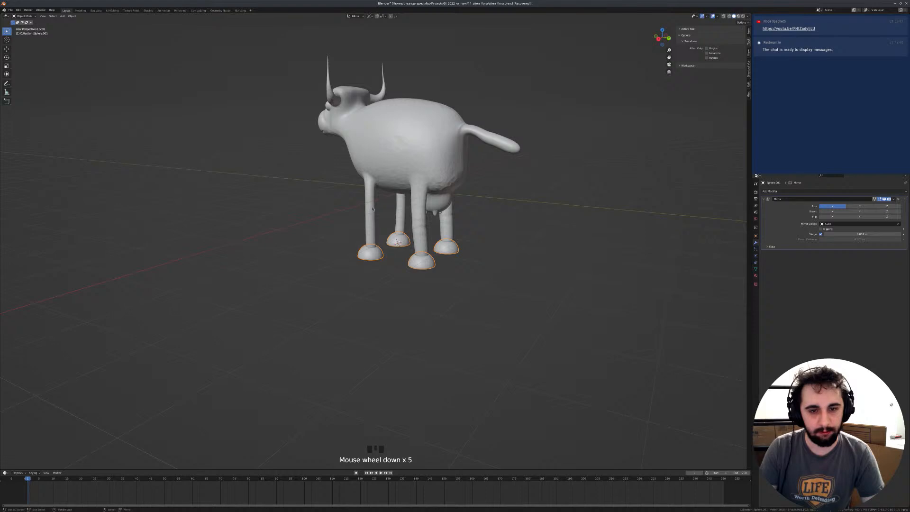
right_click(395, 175)
key("Tab")
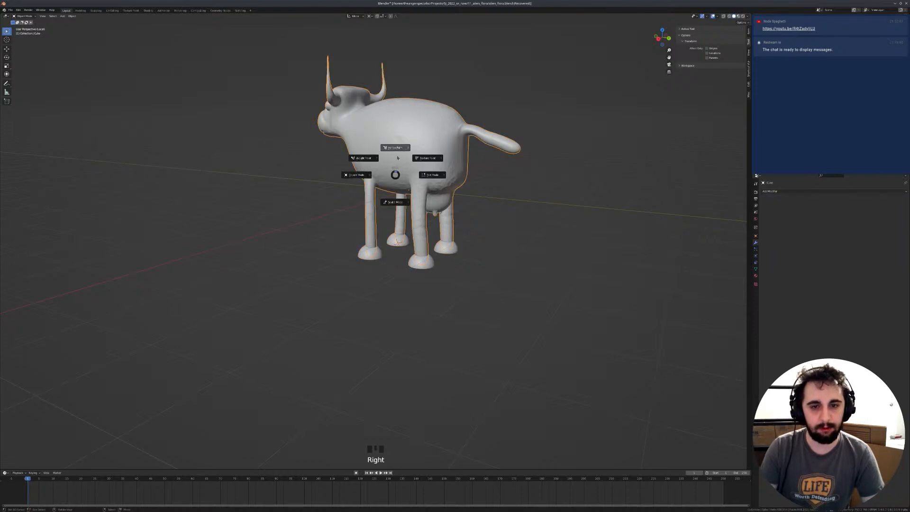
key("Tab")
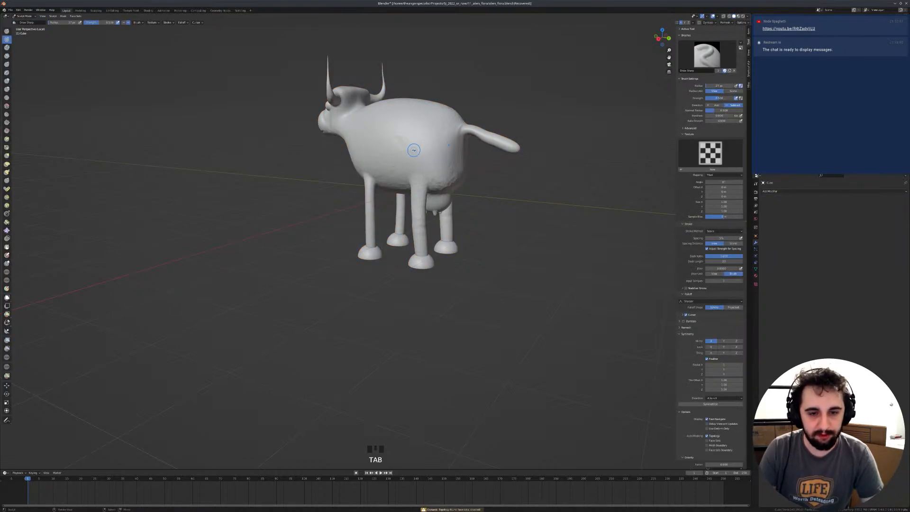
Step: Switch to the Paint brush, set its colour to white and enlarge its radius over the body
key("shift+space")
key("shift+space")
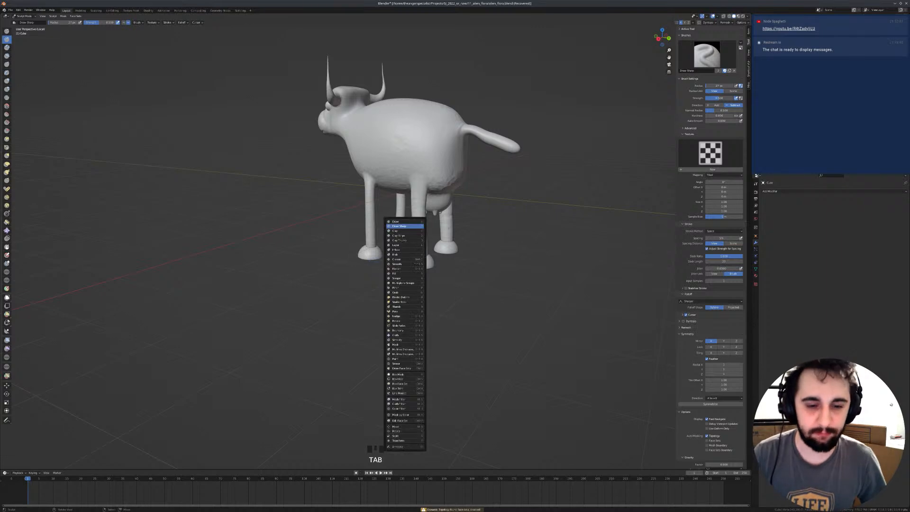
left_click(400, 360)
middle_click_drag(374, 196, 407, 183)
middle_click_drag(407, 183, 406, 224, "shift")
middle_click_drag(411, 223, 445, 219)
left_click(682, 115)
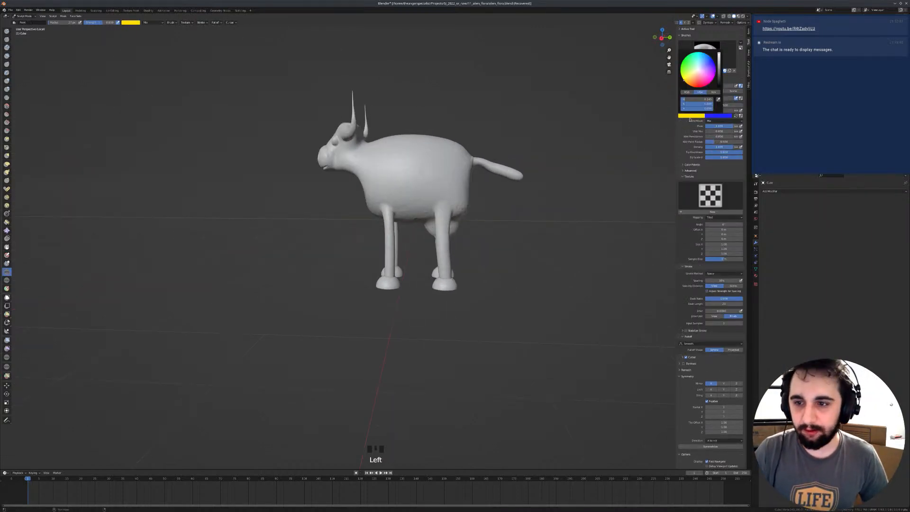
left_click_drag(693, 105, 683, 105)
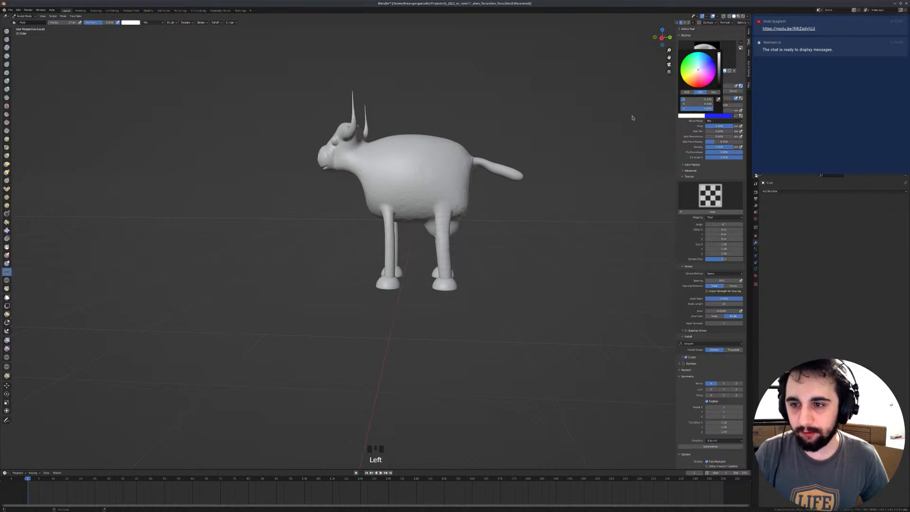
key("f")
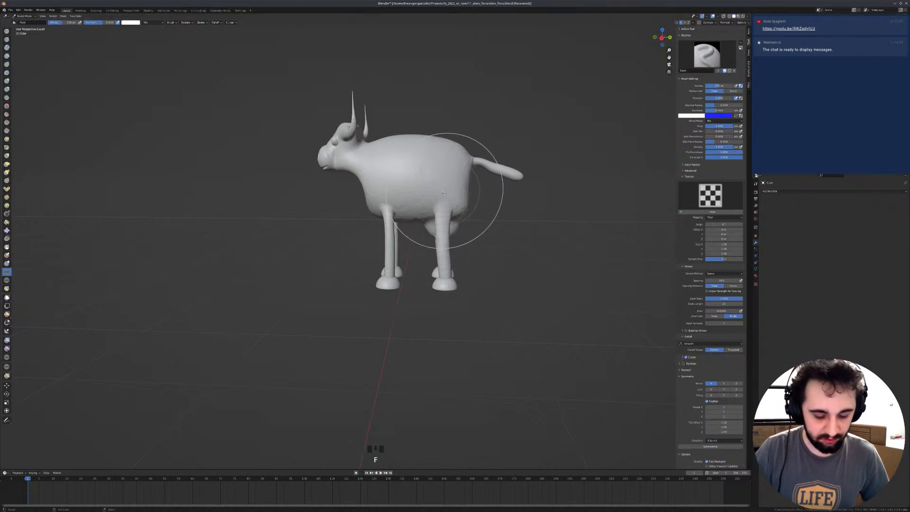
middle_click_drag(448, 180, 544, 152)
Step: Return to Object Mode and check the experimental feature settings in the preferences
middle_click_drag(583, 113, 532, 126)
key("Tab")
key("w")
left_click(473, 137)
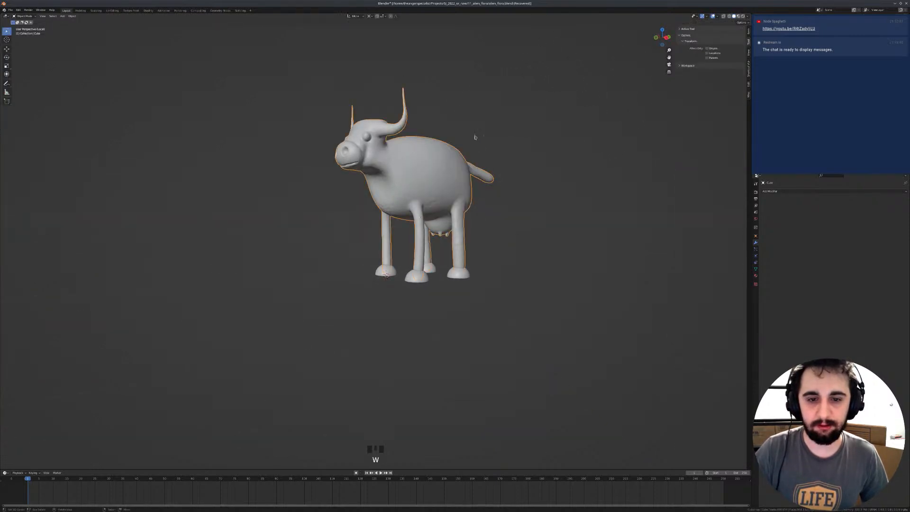
left_click(18, 10)
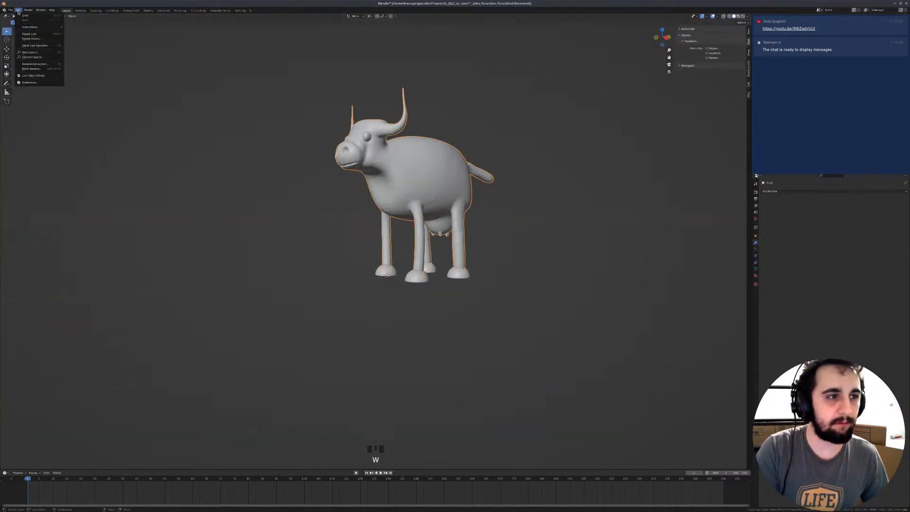
left_click(30, 82)
left_click(20, 119)
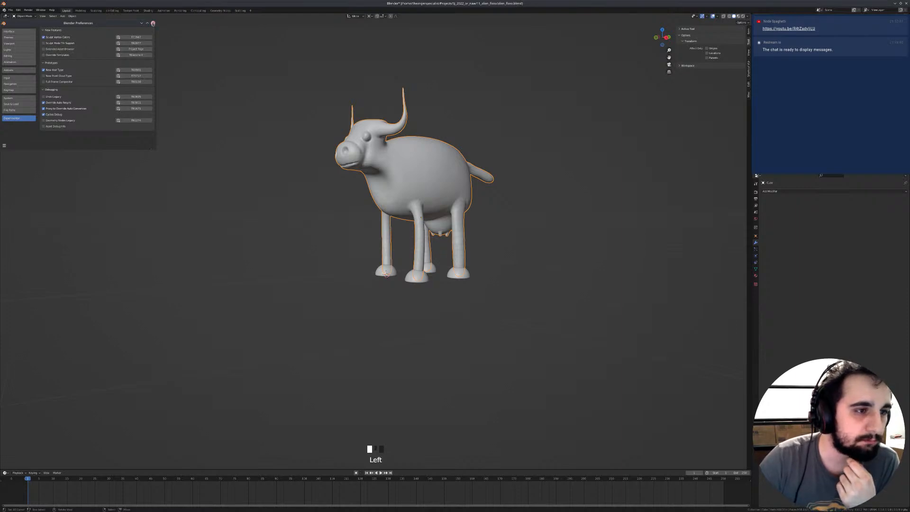
left_click(153, 24)
Step: Inspect the body's mesh density in Edit Mode and return to sculpting
middle_click_drag(351, 157, 375, 119)
key("Tab")
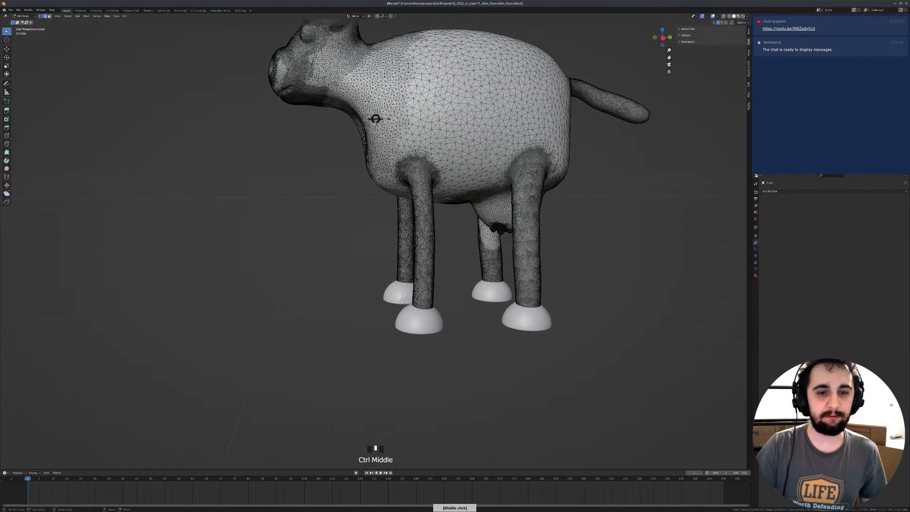
key("Tab")
Step: Flatten the neck and throat with the Scrape brush and crease the fold where the neck meets the body
middle_click_drag(341, 175, 374, 199)
key("f")
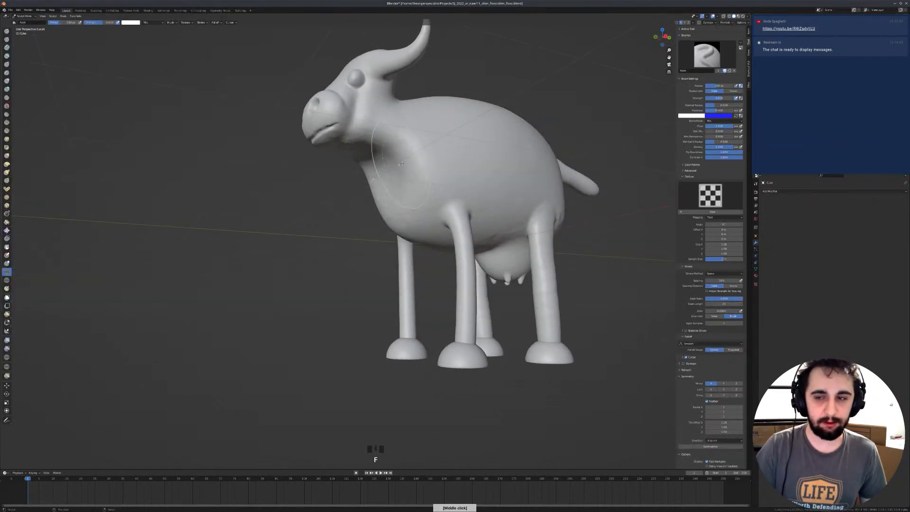
key("shift+space")
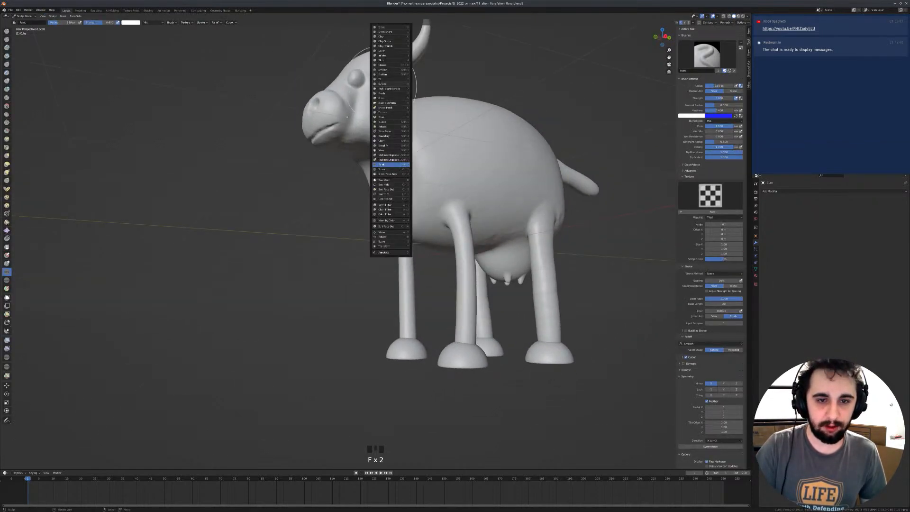
left_click(382, 83)
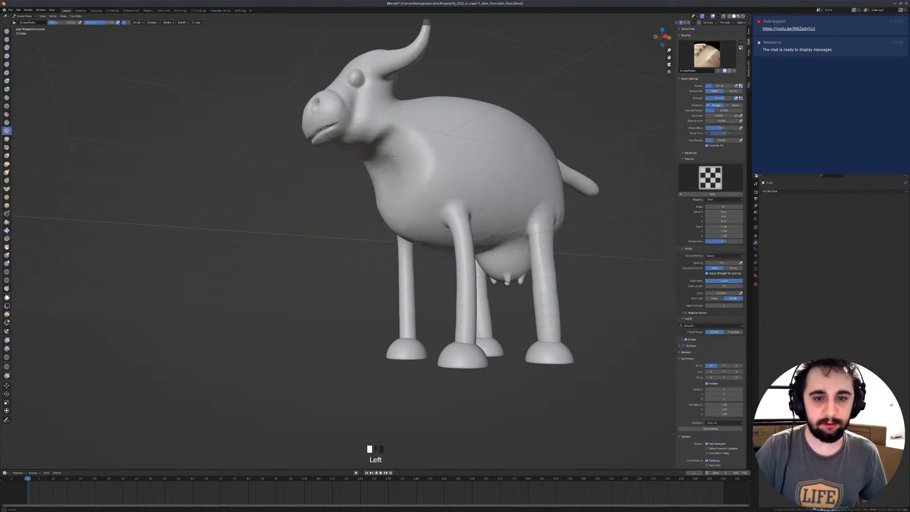
middle_click_drag(408, 150, 347, 141)
key("f")
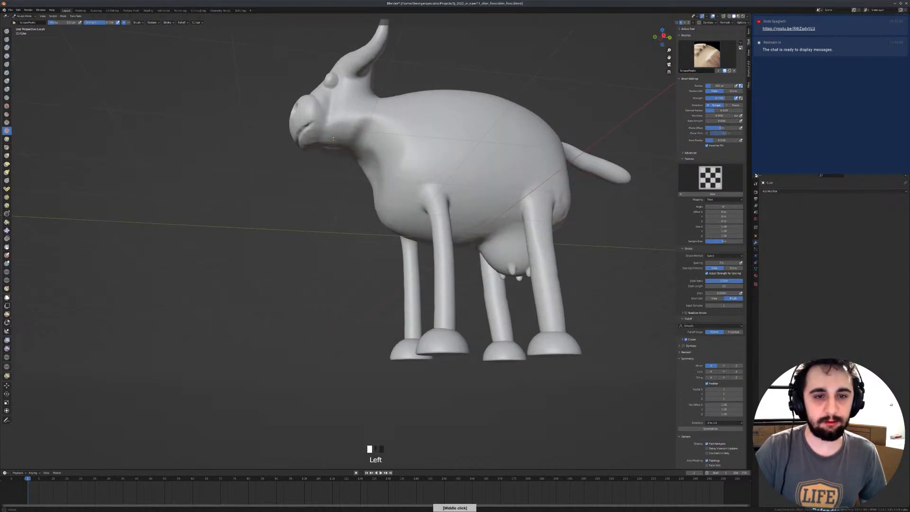
mouse_move(340, 138)
middle_mouse_down()
mouse_move(348, 125)
mouse_move(377, 137)
middle_mouse_up()
key("shift+c")
key("f")
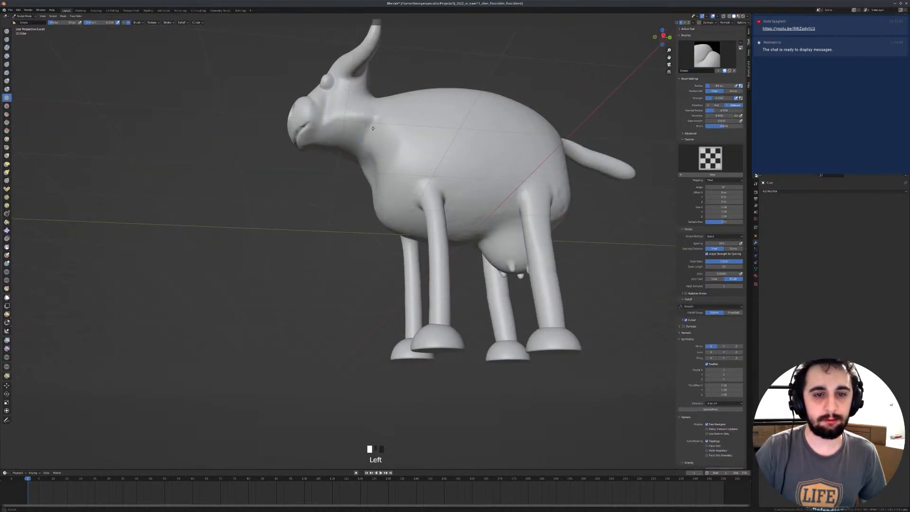
Step: Scrape the planes of the cheek and upper neck and refine the jaw transition with the Crease brush
key("shift+space")
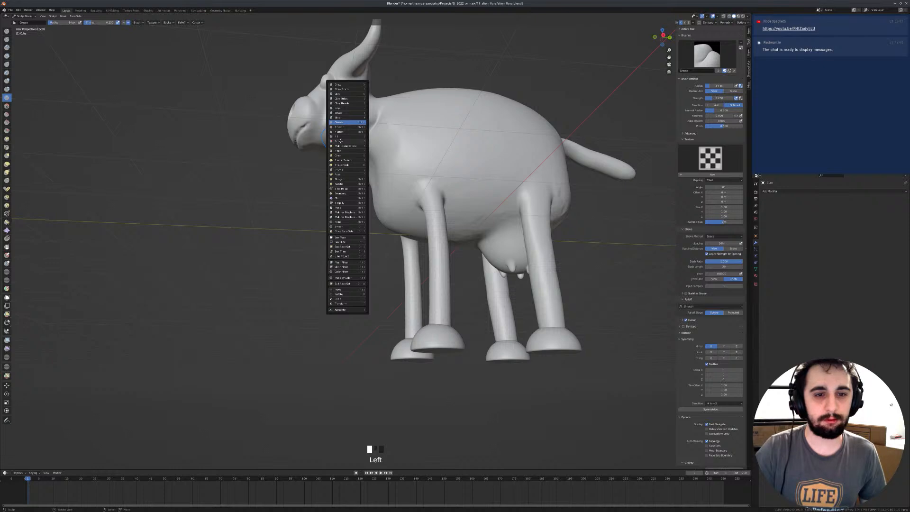
left_click(340, 140)
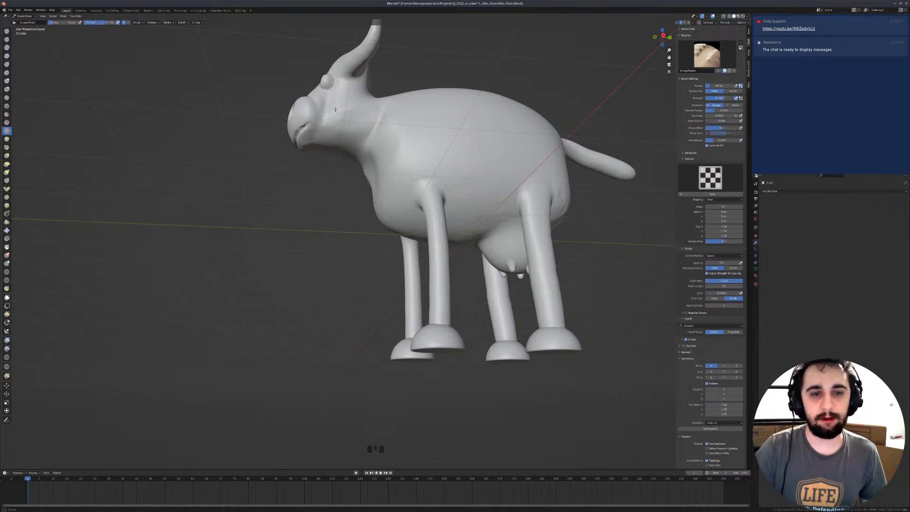
mouse_move(348, 123)
middle_mouse_down()
mouse_move(345, 138)
mouse_move(329, 135)
mouse_move(361, 133)
mouse_move(392, 149)
mouse_move(377, 145)
middle_mouse_up()
left_click(337, 133)
key("shift+c")
left_click(335, 126, "shift")
left_click(354, 131)
Step: Smooth the chest and the folds at the base of the neck
middle_click_drag(407, 177, 408, 197)
left_click(408, 196, "shift")
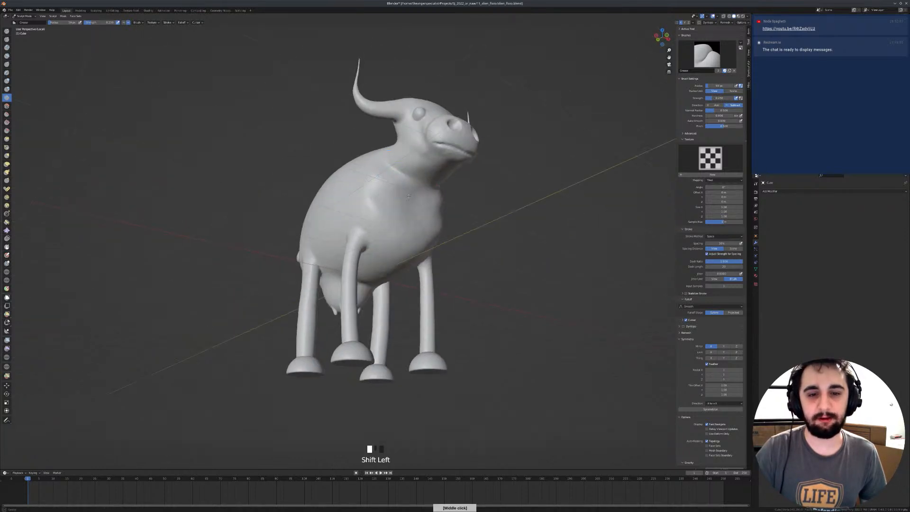
mouse_move(403, 206)
left_mouse_down("shift")
mouse_move(401, 199)
mouse_move(401, 225)
mouse_move(411, 214)
left_mouse_up("shift")
key("i")
Step: Reshape the back's silhouette from the side view with the Grab brush, raising a hump over the shoulders
middle_click_drag(376, 199, 330, 216)
key("KP_3")
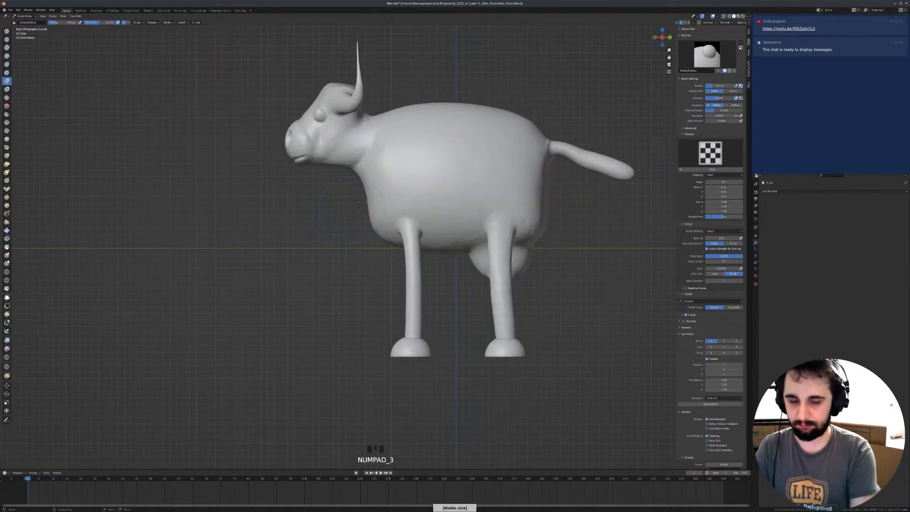
key("g")
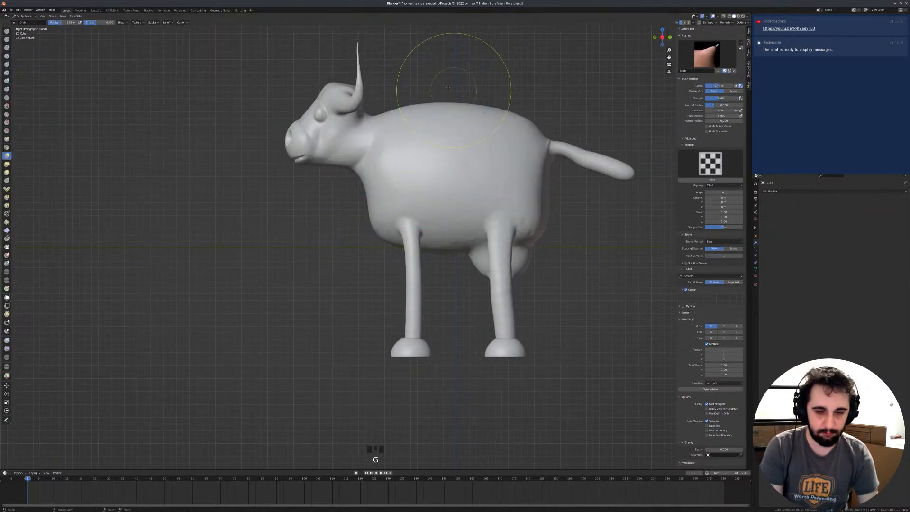
key("f")
left_click_drag(432, 107, 430, 111)
mouse_move(428, 106)
left_mouse_down()
mouse_move(420, 111)
mouse_move(457, 111)
left_mouse_up()
key("f")
left_click(423, 105)
mouse_move(469, 108)
left_mouse_down()
mouse_move(474, 117)
mouse_move(500, 116)
left_mouse_up()
key("f")
left_click(498, 96)
left_click_drag(423, 115, 424, 113)
key("f")
left_click(423, 109)
Step: Adjust the belly line between the front and hind legs with a resized Grab brush
middle_click_drag(410, 144, 421, 104, "shift")
left_click(436, 209)
key("f")
left_click(426, 204)
middle_click_drag(431, 145, 404, 155, "shift")
Step: Paint the front of the muzzle around the nostrils pink with the Paint brush
key("shift+space")
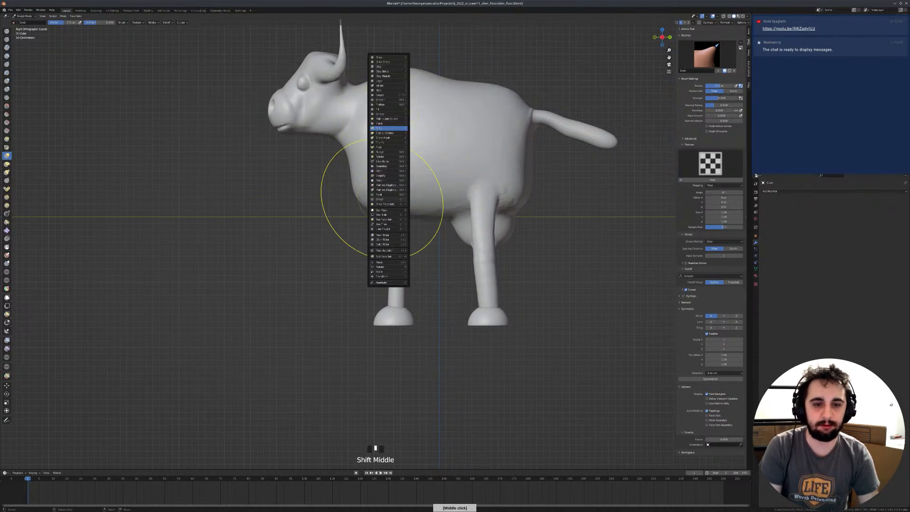
left_click(379, 194)
left_click(693, 115)
left_click(704, 83)
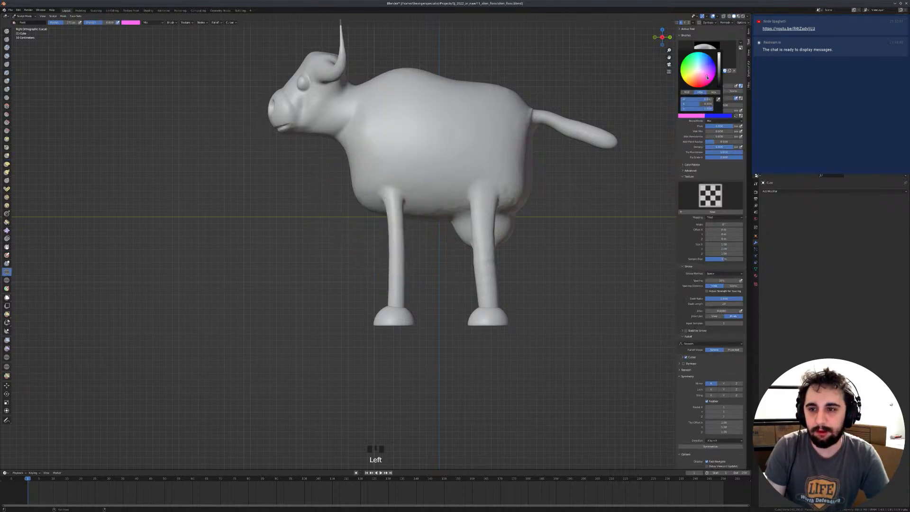
middle_click_drag(446, 126, 380, 88)
middle_click(380, 88, "alt")
scroll(314, 223, "up", 5)
left_click_drag(294, 223, 321, 229)
key("f")
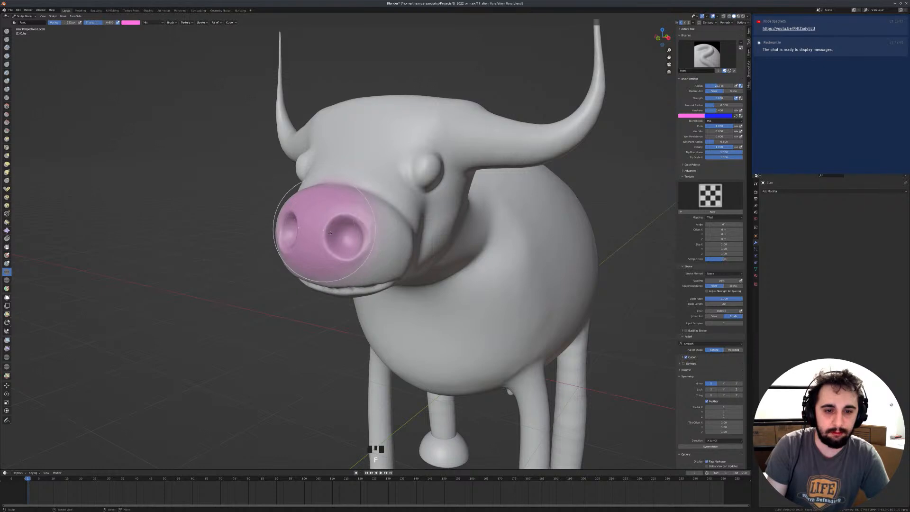
left_click(306, 229)
Step: Extend the pink over the lips, mouth and sides of the muzzle
mouse_move(305, 229)
middle_mouse_down()
mouse_move(331, 238)
mouse_move(331, 272)
middle_mouse_up()
mouse_move(331, 272)
left_mouse_down()
mouse_move(294, 320)
mouse_move(349, 295)
left_mouse_up()
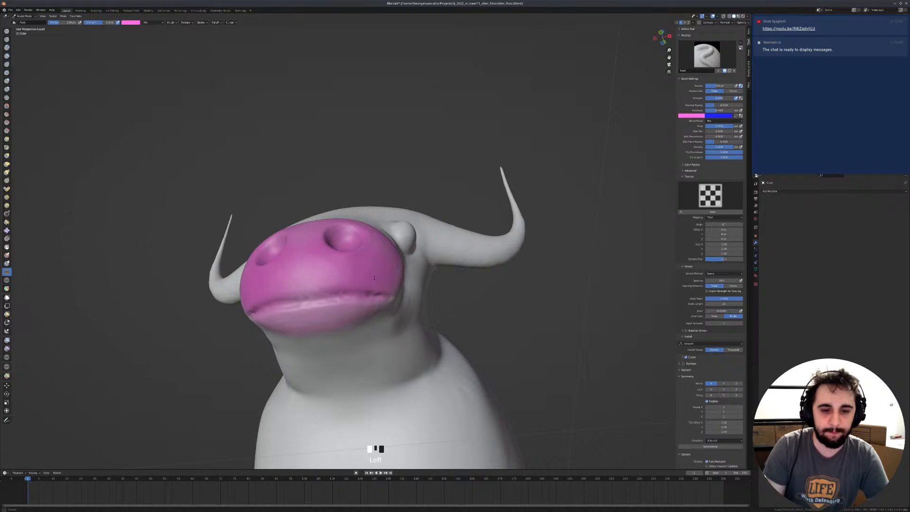
middle_click_drag(357, 280, 363, 267)
left_click(355, 285)
key("f")
left_click(362, 266)
left_click_drag(370, 263, 395, 271)
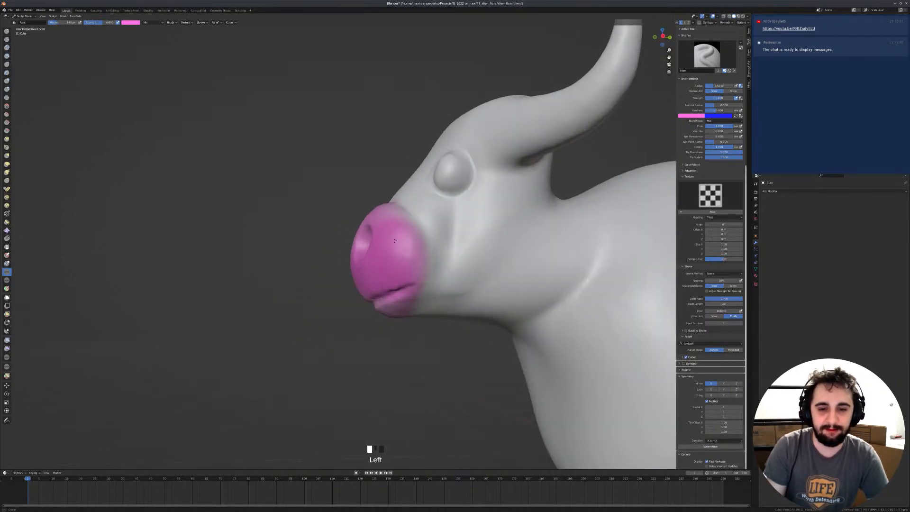
left_click_drag(375, 217, 368, 221)
middle_click_drag(350, 223, 388, 266)
mouse_move(381, 236)
left_mouse_down()
mouse_move(351, 176)
mouse_move(360, 201)
left_mouse_up()
Step: Set the paint colour to black and paint both eyes
middle_click_drag(360, 202, 579, 147)
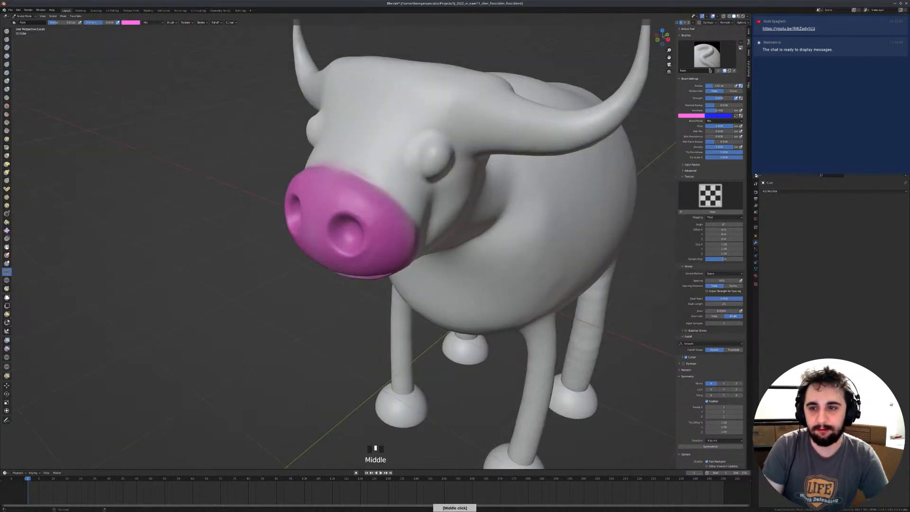
left_click(716, 116)
left_click(718, 99)
left_click(699, 112)
left_click(699, 116)
left_click_drag(719, 89, 718, 95)
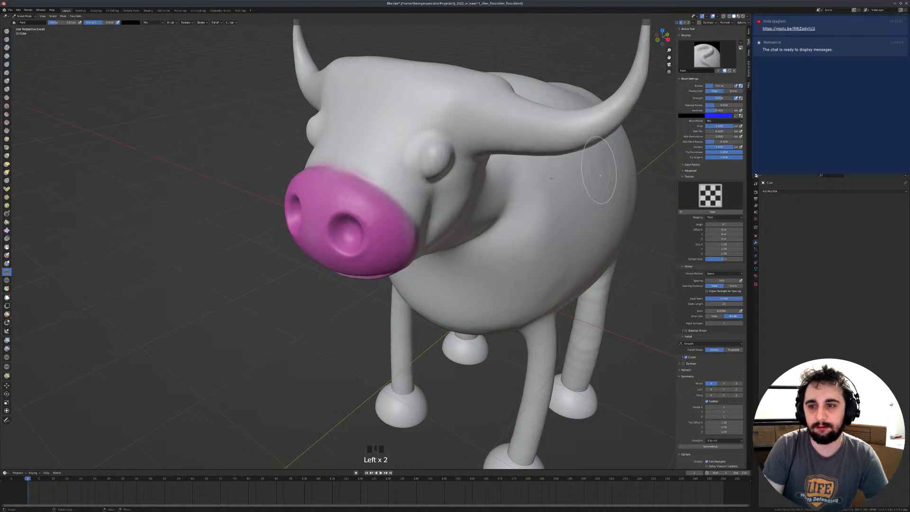
middle_click_drag(443, 164, 430, 168)
left_click_drag(430, 168, 436, 164)
middle_click_drag(436, 163, 446, 167)
left_click_drag(446, 167, 446, 167)
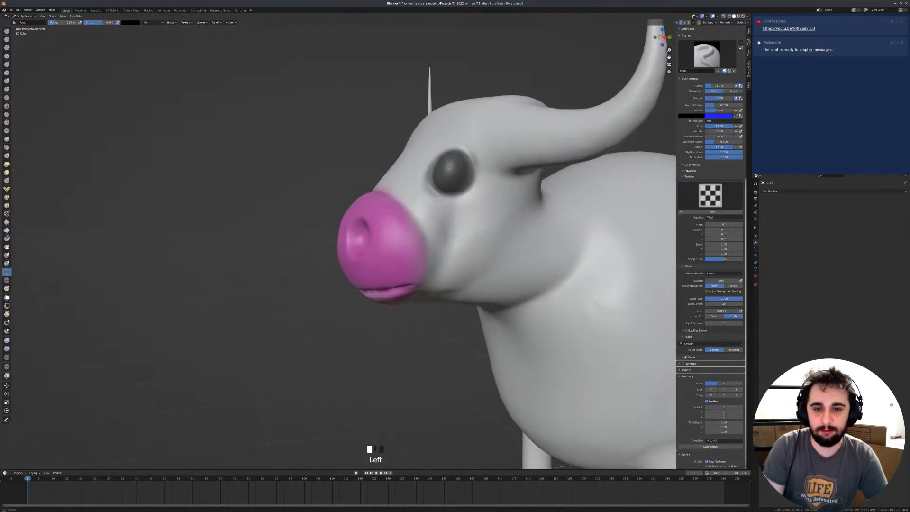
left_click(446, 166)
mouse_move(449, 175)
middle_mouse_down()
mouse_move(441, 171)
mouse_move(453, 152)
mouse_move(530, 142)
middle_mouse_up()
left_click(445, 166)
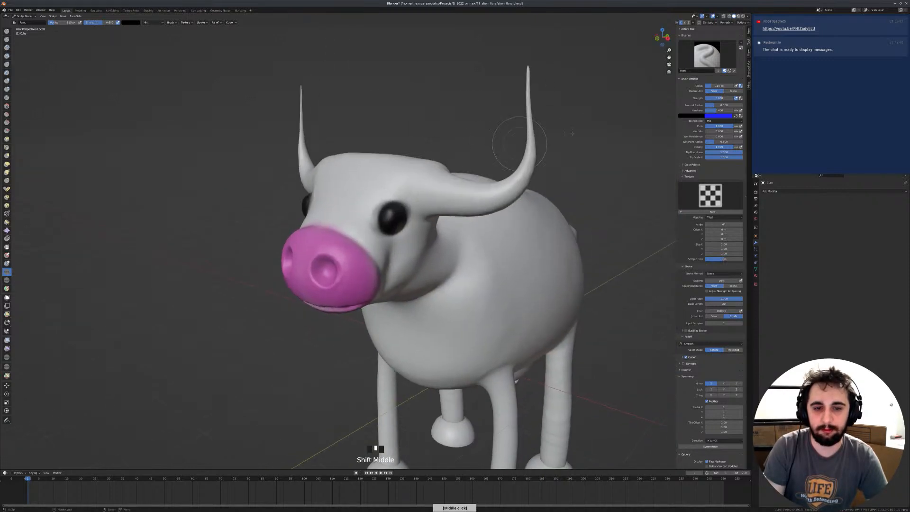
Step: Set the paint colour to a very dark grey and paint the horns from their bases along the curve
left_click(693, 115)
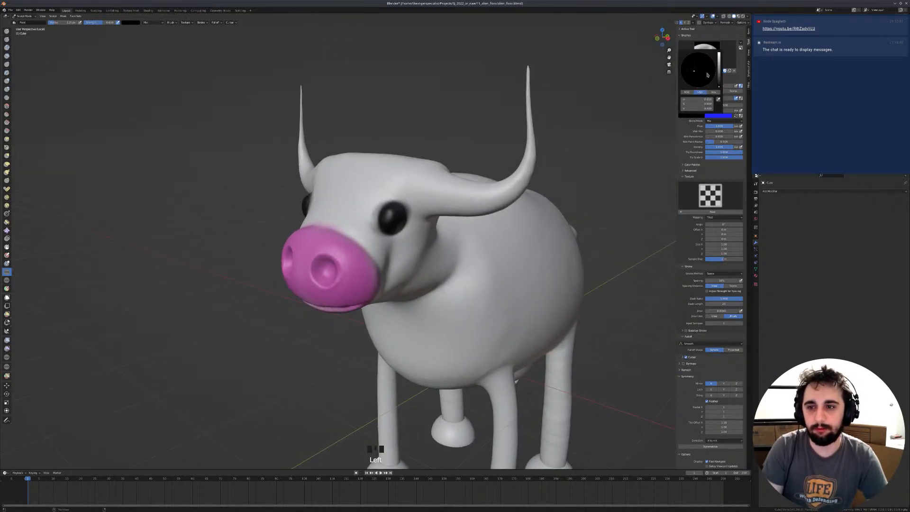
left_click(719, 81)
middle_click_drag(489, 171, 509, 169)
key("f")
left_click(424, 180)
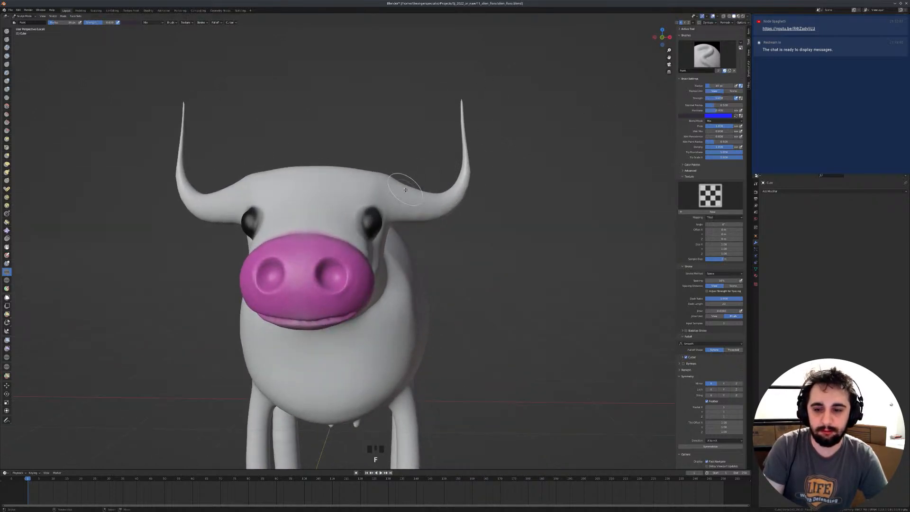
middle_click_drag(405, 189, 413, 183)
mouse_move(389, 187)
left_mouse_down()
mouse_move(390, 207)
mouse_move(401, 204)
left_mouse_up()
mouse_move(395, 191)
left_mouse_down()
mouse_move(395, 211)
mouse_move(416, 210)
mouse_move(423, 181)
mouse_move(412, 206)
mouse_move(401, 205)
left_mouse_up()
mouse_move(409, 206)
left_mouse_down()
mouse_move(432, 197)
mouse_move(451, 134)
left_mouse_up()
Step: Continue the dark grey paint up to the tips of the horns with a resized brush
middle_click_drag(451, 134, 436, 146)
key("f")
left_click(480, 164)
left_click_drag(469, 102, 471, 131)
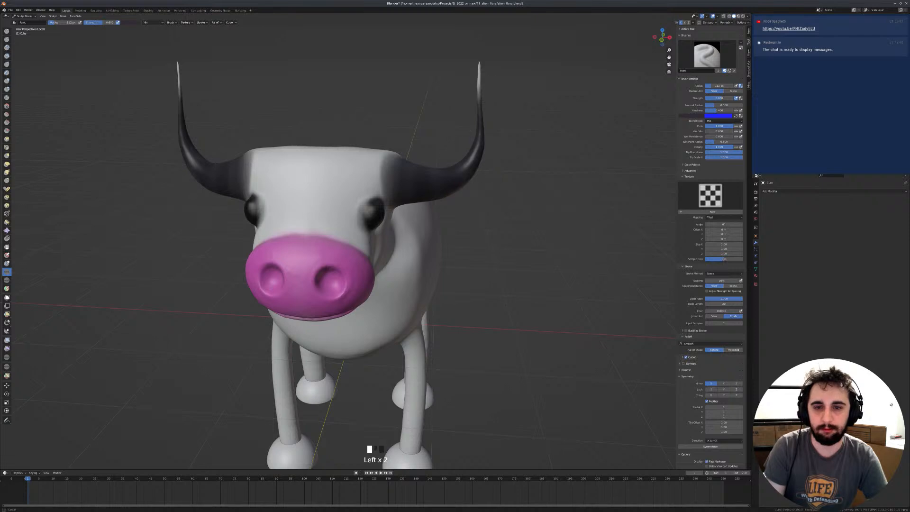
middle_click_drag(471, 71, 464, 93)
left_click_drag(455, 99, 459, 121)
left_click_drag(459, 121, 458, 144)
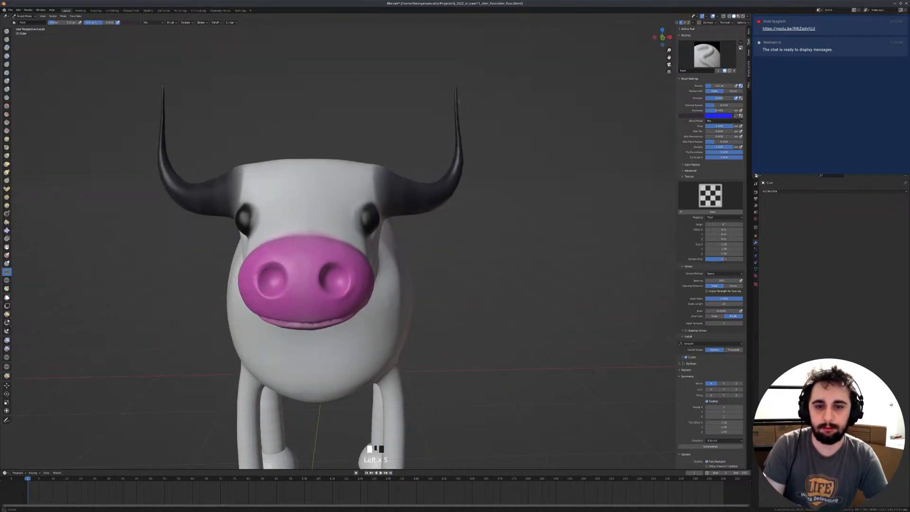
Step: Cover the back sides of the horns and their bases with the dark grey paint
middle_click_drag(444, 139, 334, 198)
mouse_move(335, 199)
left_mouse_down()
mouse_move(329, 209)
mouse_move(282, 171)
left_mouse_up()
key("f")
left_click(320, 191)
left_click_drag(270, 208, 303, 220)
mouse_move(303, 220)
left_mouse_down()
mouse_move(316, 230)
mouse_move(295, 222)
left_mouse_up()
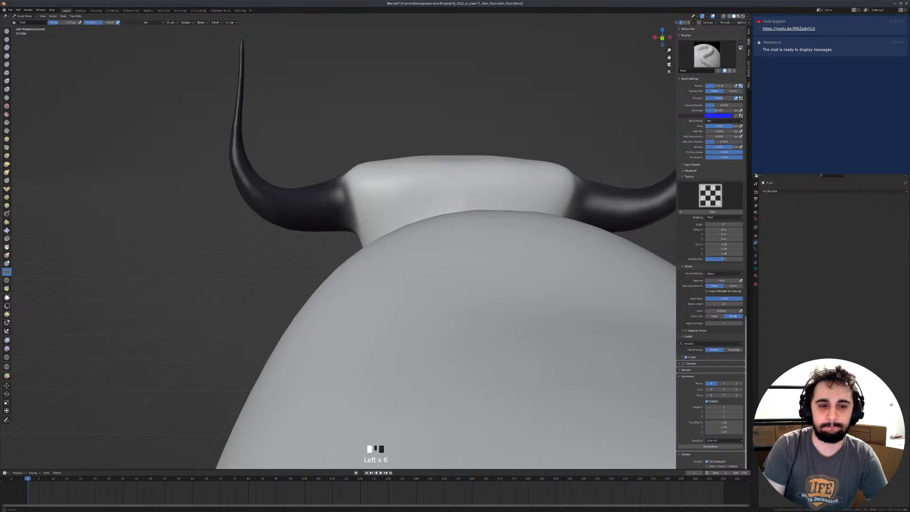
scroll(270, 157, "down", 4)
middle_click_drag(275, 183, 347, 188)
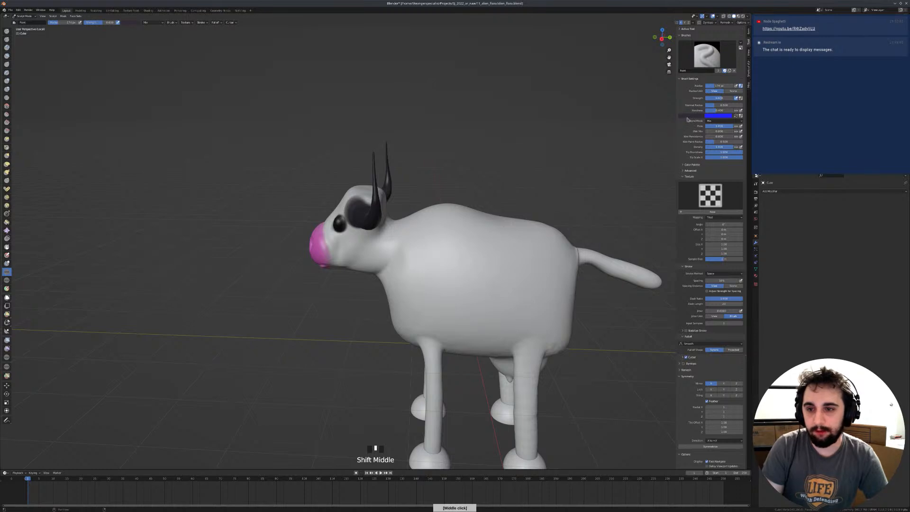
Step: Set the paint colour to a very dark grey and, with X mirroring off, paint a large patch on the cow's left shoulder
left_click(690, 116)
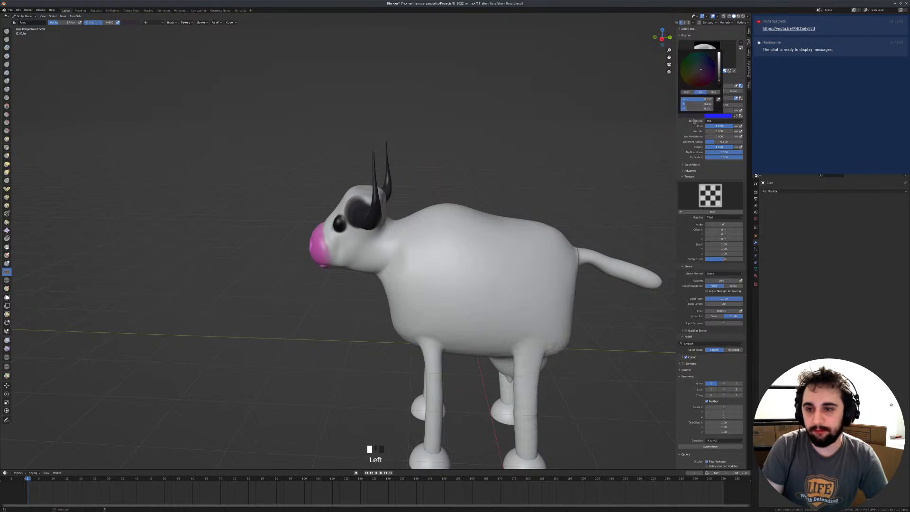
left_click(719, 85)
key("f")
left_click(429, 246)
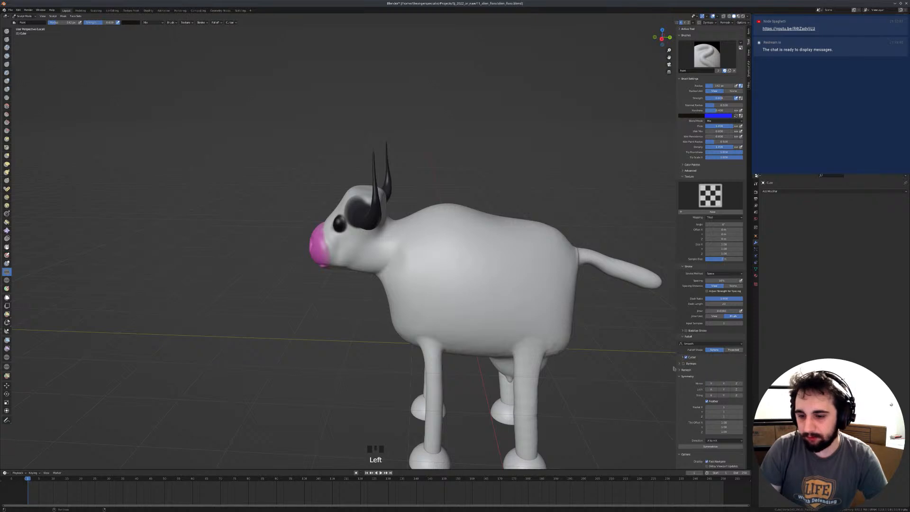
mouse_move(423, 252)
left_mouse_down()
mouse_move(436, 279)
mouse_move(421, 277)
left_mouse_up()
left_click(423, 268)
left_click_drag(427, 244, 430, 248)
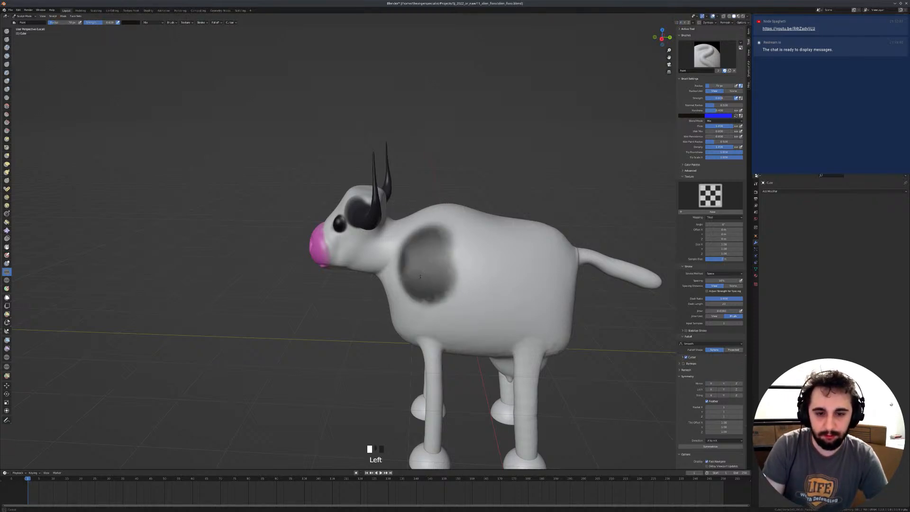
Step: Paint dark grey patches across the cow's back and on the back of its neck
mouse_move(487, 230)
left_mouse_down()
mouse_move(495, 251)
mouse_move(493, 232)
left_mouse_up()
middle_click_drag(493, 232, 476, 259)
left_click_drag(476, 258, 480, 294)
middle_click_drag(469, 245, 426, 251)
left_click_drag(427, 251, 413, 255)
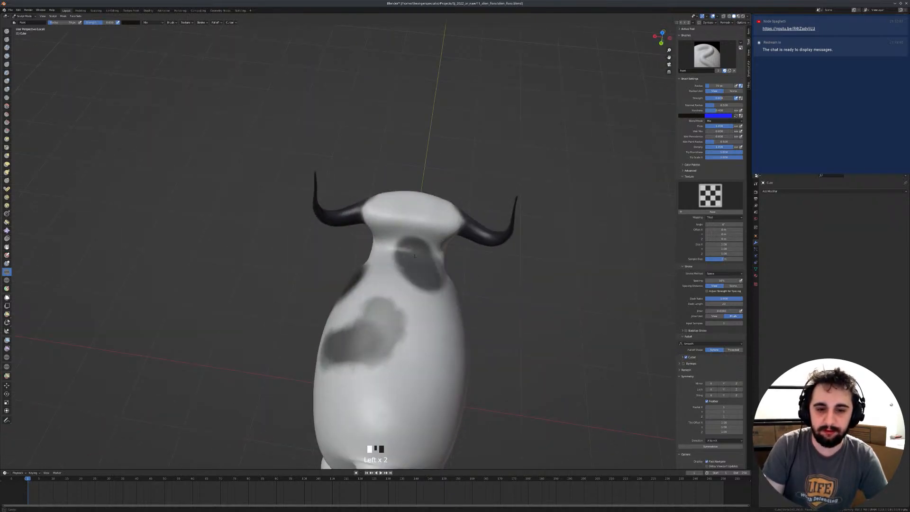
middle_click_drag(413, 263, 408, 219)
left_click_drag(408, 219, 406, 216)
Step: Add more dark grey patches along the cow's flanks and hindquarters
mouse_move(400, 219)
middle_mouse_down()
mouse_move(361, 268)
mouse_move(360, 246)
mouse_move(373, 238)
mouse_move(301, 253)
middle_mouse_up()
left_click(373, 238)
left_click(281, 259)
left_click(285, 261)
left_click(255, 266)
mouse_move(256, 266)
middle_mouse_down()
mouse_move(270, 343)
mouse_move(470, 270)
middle_mouse_up()
left_click(301, 316)
left_click(263, 326)
left_click(269, 346)
left_click(515, 340)
mouse_move(510, 332)
left_mouse_down()
mouse_move(478, 342)
mouse_move(511, 346)
left_mouse_up()
left_click_drag(511, 343, 474, 339)
Step: Paint further dark grey patches low on the right flank and across the cow's chest
middle_click_drag(473, 339, 237, 279)
mouse_move(223, 279)
left_mouse_down()
mouse_move(221, 264)
mouse_move(225, 271)
left_mouse_up()
left_click_drag(220, 280, 218, 279)
left_click_drag(218, 278, 219, 274)
middle_click_drag(327, 258, 289, 266)
mouse_move(288, 266)
left_mouse_down()
mouse_move(308, 285)
mouse_move(260, 312)
left_mouse_up()
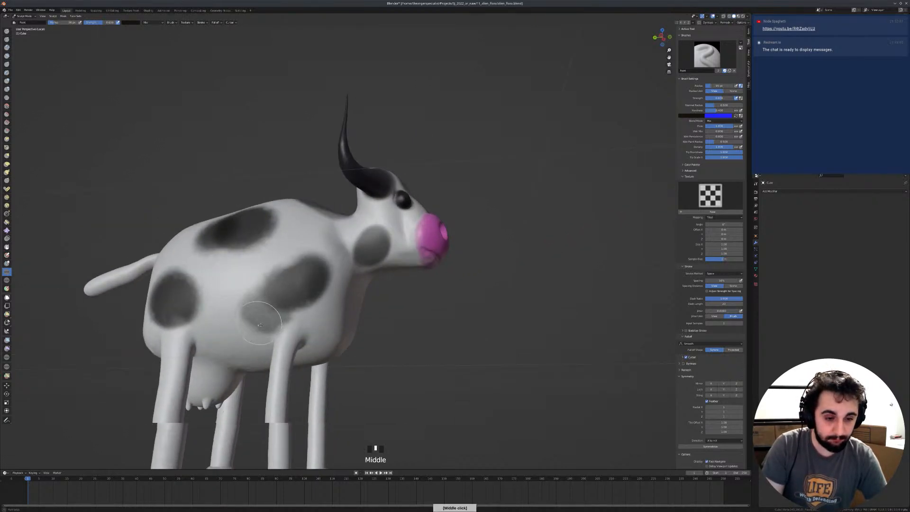
middle_click_drag(258, 322, 264, 303)
mouse_move(252, 314)
left_mouse_down()
mouse_move(252, 291)
mouse_move(254, 301)
left_mouse_up()
mouse_move(255, 304)
middle_mouse_down()
mouse_move(262, 275)
mouse_move(300, 320)
middle_mouse_up()
left_click_drag(312, 340, 312, 310)
mouse_move(314, 308)
middle_mouse_down()
mouse_move(386, 305)
mouse_move(340, 260)
middle_mouse_up()
middle_click_drag(339, 259, 335, 253, "shift")
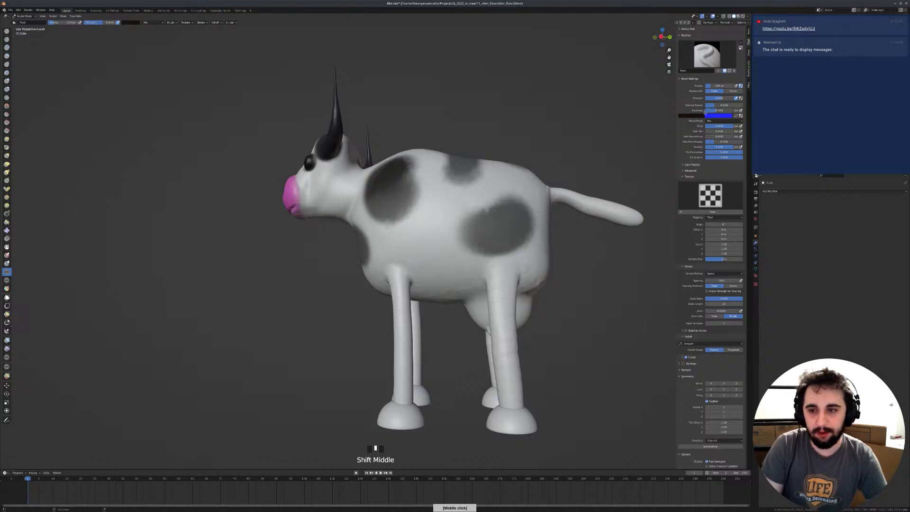
Step: Set the paint colour to black and paint the left front leg from the body down to the hoof
left_click(690, 117)
left_click_drag(720, 84, 720, 93)
middle_click_drag(411, 286, 401, 309)
left_click_drag(401, 307, 403, 375)
left_click_drag(402, 310, 403, 373)
left_click_drag(401, 303, 403, 377)
left_click_drag(400, 302, 405, 377)
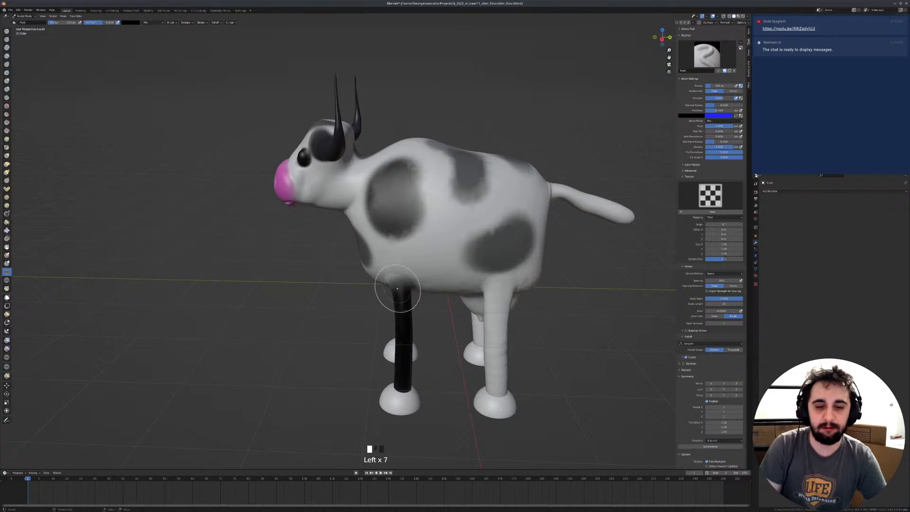
Step: Paint the right front leg black along its full length
middle_click_drag(401, 402, 435, 417)
middle_click_drag(417, 332, 418, 337)
left_click_drag(338, 330, 335, 394)
left_click_drag(335, 345, 336, 408)
left_click_drag(335, 336, 337, 411)
left_click_drag(336, 339, 338, 418)
left_click_drag(334, 356, 337, 412)
left_click_drag(335, 324, 339, 418)
Step: Cover the other sides of the front leg and the right rear leg with black paint
mouse_move(342, 415)
middle_mouse_down()
mouse_move(295, 346)
mouse_move(372, 295)
mouse_move(342, 309)
middle_mouse_up()
left_click_drag(339, 284, 337, 379)
middle_click_drag(338, 331, 388, 313)
left_click_drag(388, 284, 382, 403)
mouse_move(385, 312)
middle_mouse_down()
mouse_move(398, 323)
mouse_move(396, 349)
middle_mouse_up()
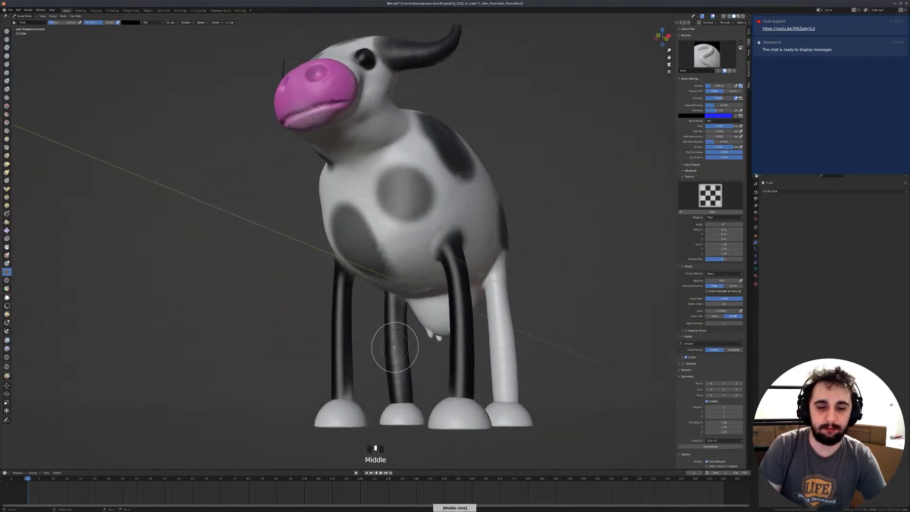
left_click_drag(396, 349, 379, 368)
Step: Set the paint colour to bright pink and cover the whole udder and its teats
left_click(694, 116)
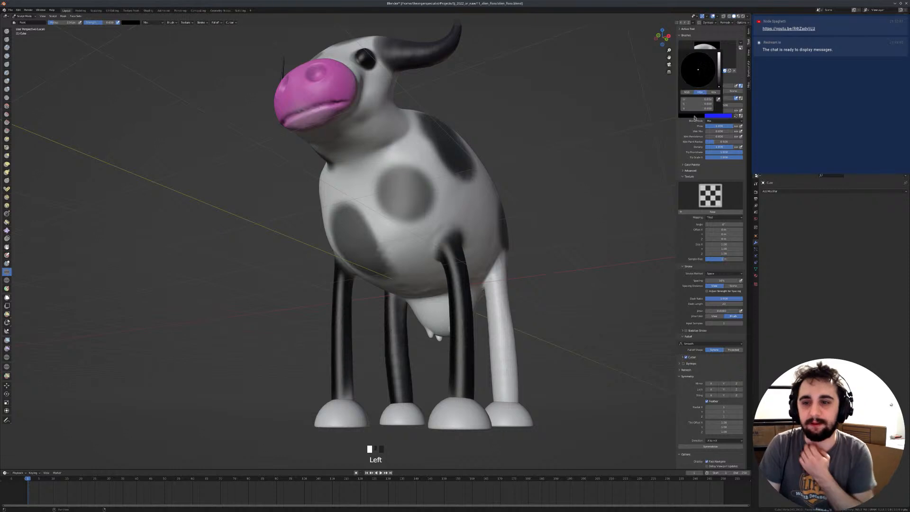
left_click(719, 66)
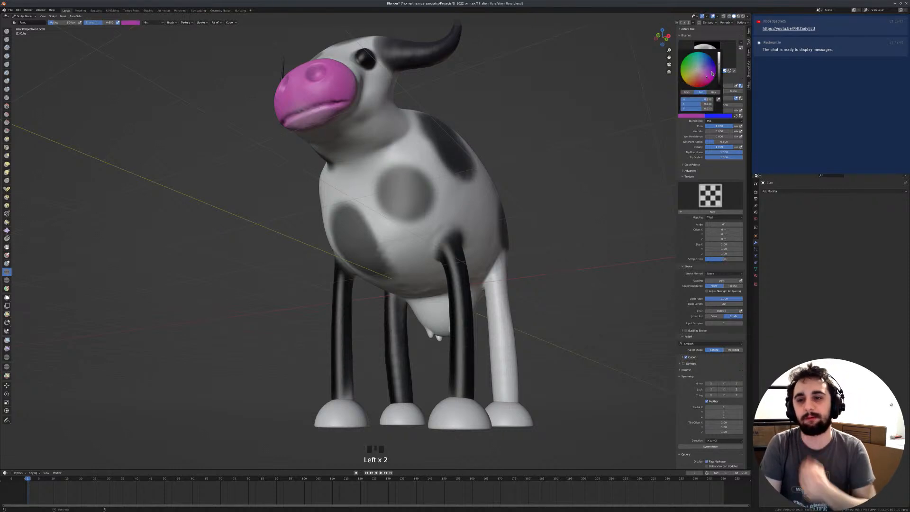
mouse_move(584, 178)
middle_mouse_down()
mouse_move(442, 260)
mouse_move(434, 275)
middle_mouse_up()
left_click_drag(434, 275, 443, 280)
middle_click_drag(443, 279, 438, 251)
left_click_drag(438, 252, 426, 237)
mouse_move(426, 237)
middle_mouse_down()
mouse_move(429, 213)
mouse_move(428, 236)
middle_mouse_up()
mouse_move(427, 236)
left_mouse_down()
mouse_move(460, 222)
mouse_move(456, 236)
left_mouse_up()
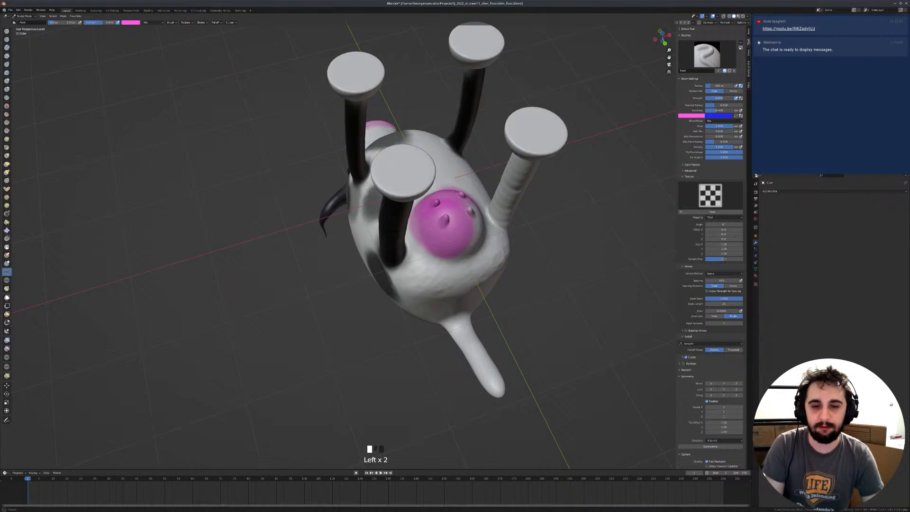
middle_click_drag(445, 236, 426, 246)
left_click_drag(425, 247, 424, 248)
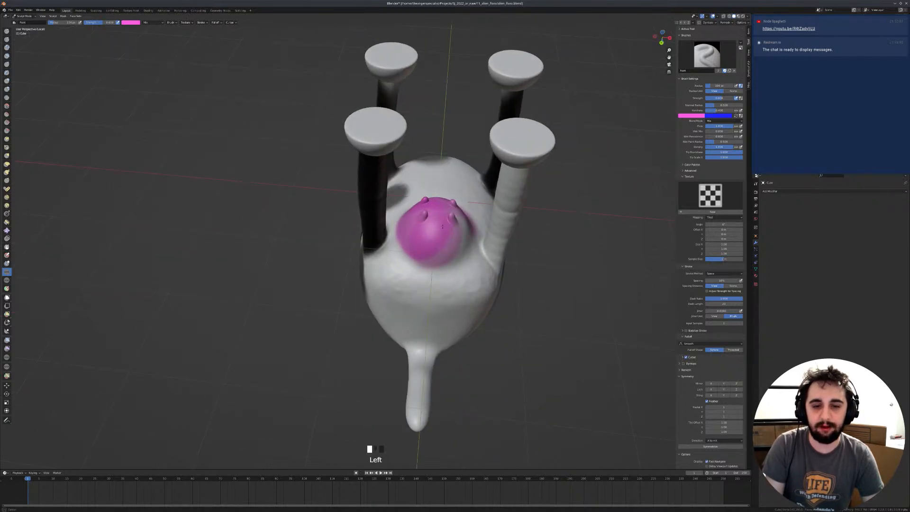
mouse_move(451, 240)
middle_mouse_down()
mouse_move(433, 252)
mouse_move(417, 240)
mouse_move(314, 244)
mouse_move(292, 219)
mouse_move(361, 233)
mouse_move(641, 148)
middle_mouse_up()
left_click(432, 252)
Step: Set the paint colour back to black and start painting the white rear leg near the body with a resized brush
left_click(691, 116)
left_click_drag(722, 52, 723, 88)
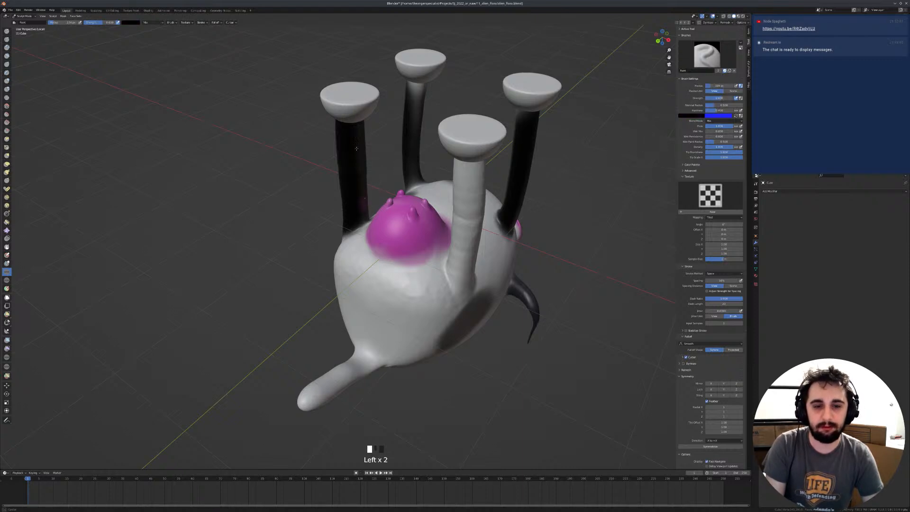
middle_click_drag(360, 149, 490, 190)
key("f")
left_click(490, 190)
left_click_drag(493, 187, 509, 216)
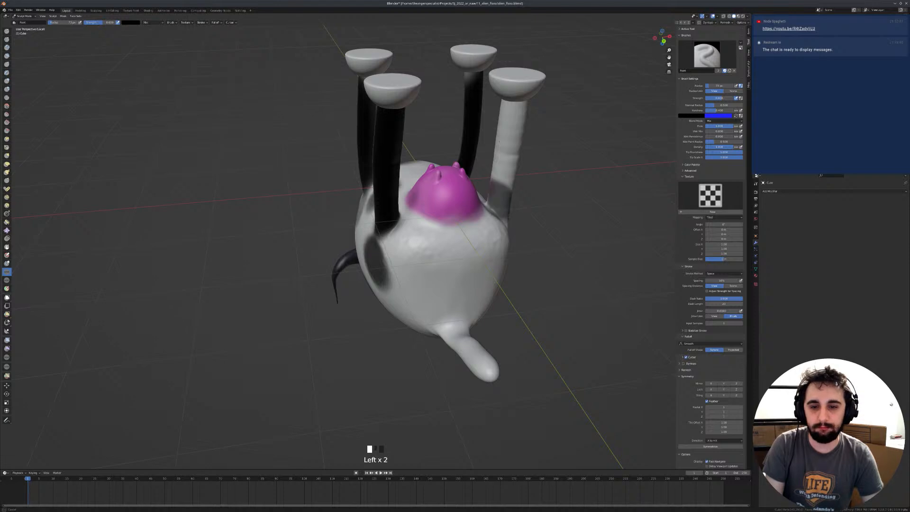
Step: Cover the rest of the left rear leg in black down to the hoof, adjusting the brush size and painting all sides
left_click_drag(497, 185, 503, 174)
mouse_move(503, 175)
left_mouse_down()
mouse_move(500, 195)
mouse_move(509, 141)
left_mouse_up()
left_click_drag(511, 124, 510, 130)
key("f")
left_click(512, 165)
left_click_drag(511, 161, 511, 114)
mouse_move(509, 185)
left_mouse_down()
mouse_move(514, 109)
mouse_move(507, 153)
left_mouse_up()
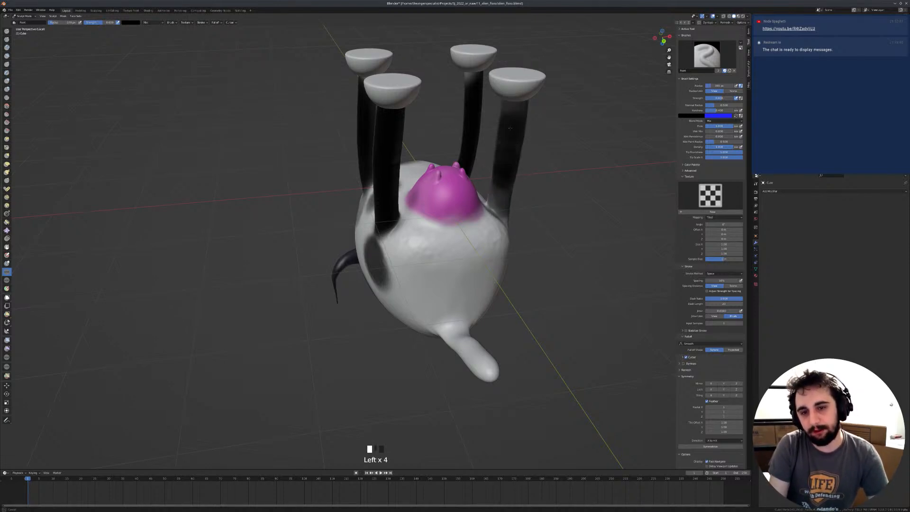
middle_click_drag(513, 147, 384, 119)
mouse_move(284, 223)
left_mouse_down()
mouse_move(286, 110)
mouse_move(282, 217)
left_mouse_up()
left_click_drag(286, 114, 283, 228)
middle_click_drag(284, 227, 392, 164)
Step: Paint the tip of the tail black and return to Object Mode
middle_click_drag(465, 126, 335, 257)
left_click(310, 208)
left_click(313, 212)
mouse_move(308, 213)
middle_mouse_down()
mouse_move(300, 186)
mouse_move(342, 215)
mouse_move(479, 220)
middle_mouse_up()
key("Tab")
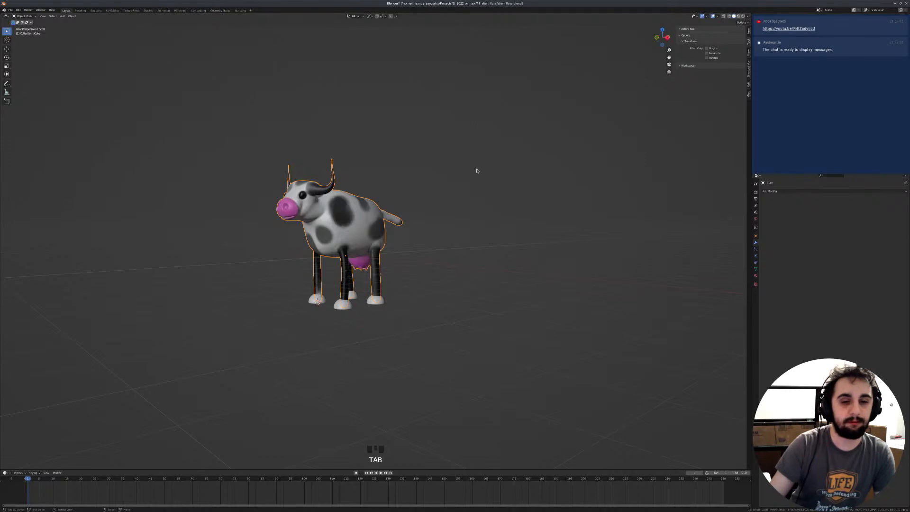
Step: Leave the isolated view and show the cow with the flower UFO and light cone from the right side
scroll(443, 185, "down", 2)
key("KP_Divide")
scroll(387, 188, "down", 3)
scroll(387, 188, "down", 2)
key("KP_3")
scroll(417, 283, "down", 3)
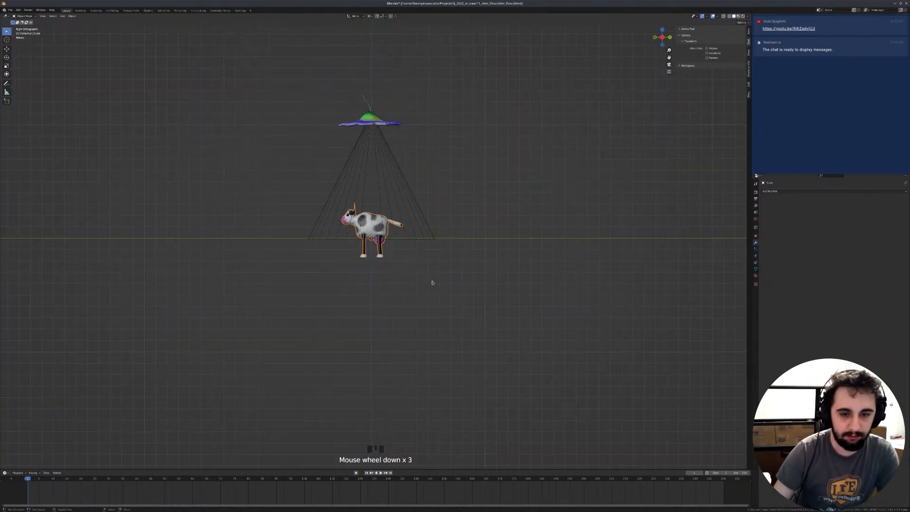
scroll(432, 265, "up", 4)
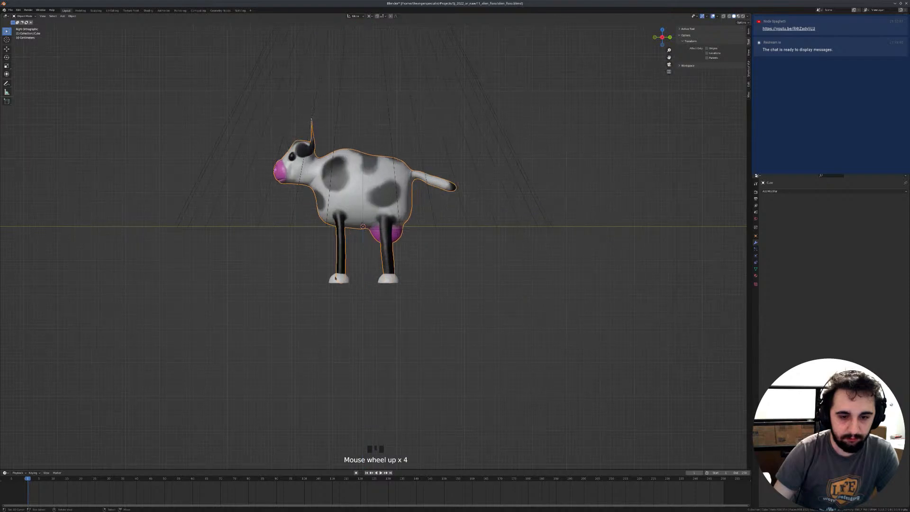
Step: Try to join the hooves to the cow's body
left_click(335, 274)
middle_click_drag(335, 275, 387, 266)
right_click(385, 239, "shift")
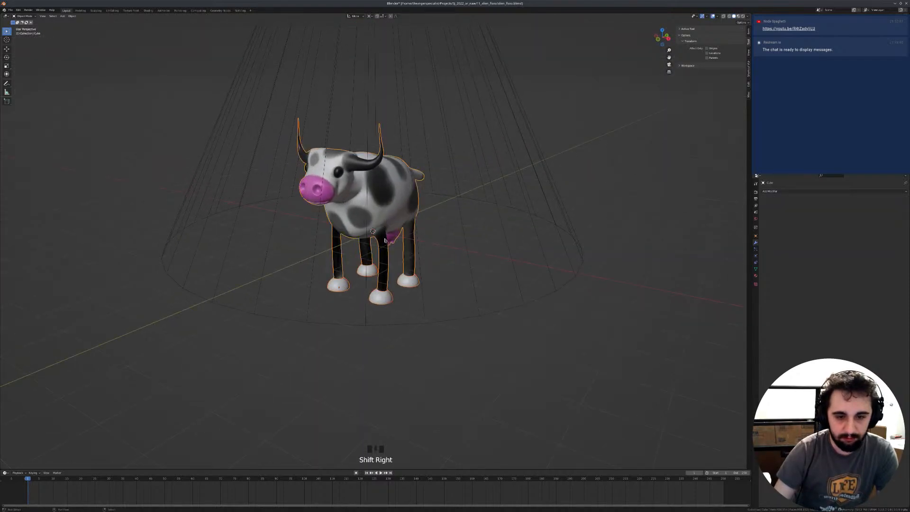
key("ctrl+j")
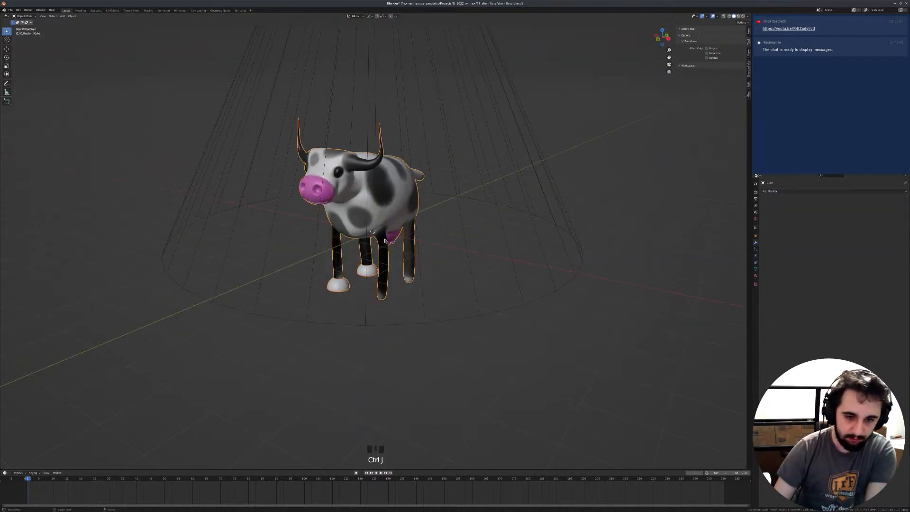
Step: Apply the Mirror modifier on the hooves and join them with the cow's body
right_click(341, 286)
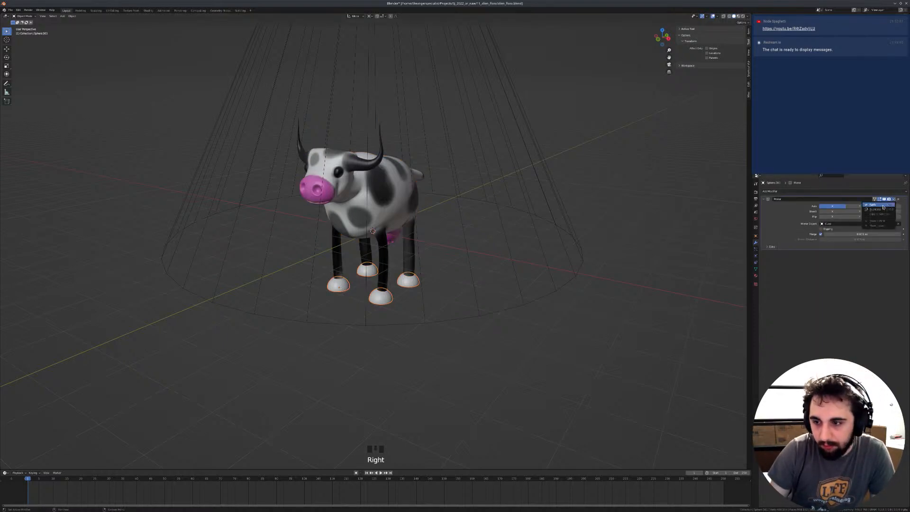
left_click(896, 199)
right_click(380, 215, "shift")
key("ctrl+l")
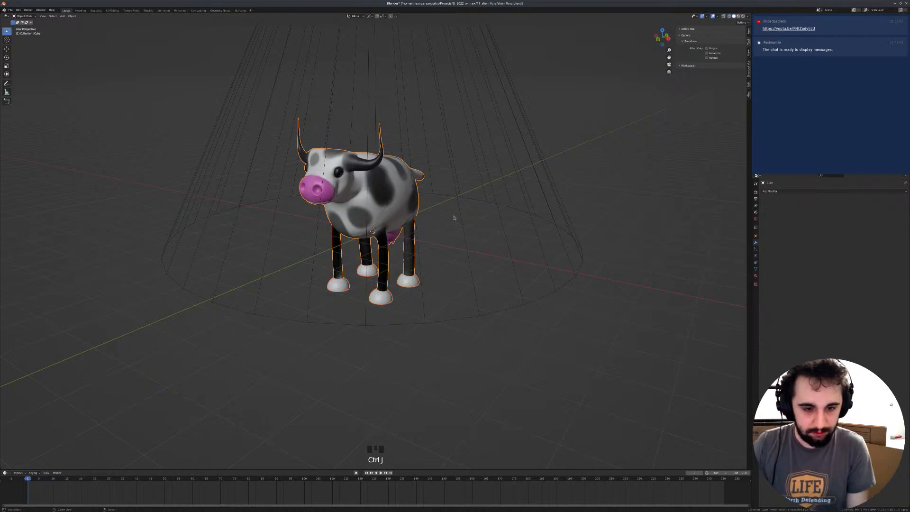
Step: Put the joined cow back into Sculpt Mode and paint the right front hoof black with a resized brush
middle_click_drag(457, 209, 431, 218)
key("ctrl+Tab")
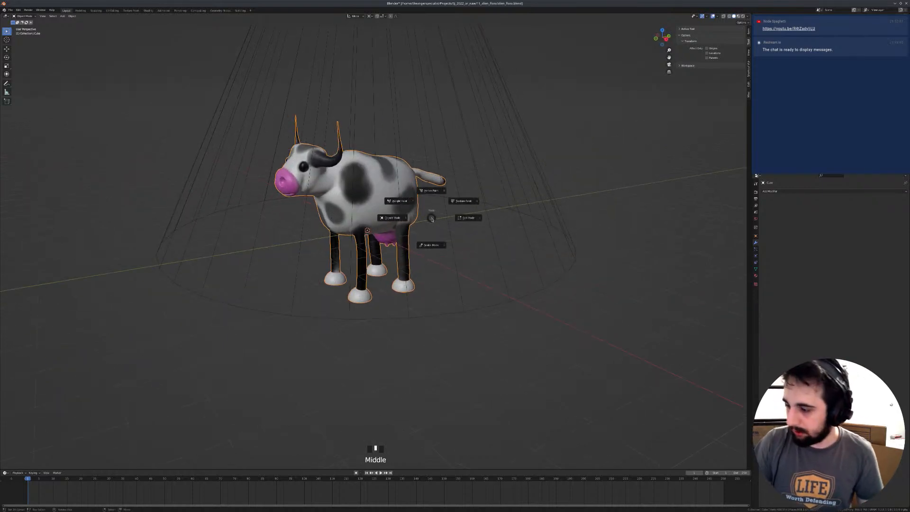
left_click(432, 245)
key("Tab")
key("Tab")
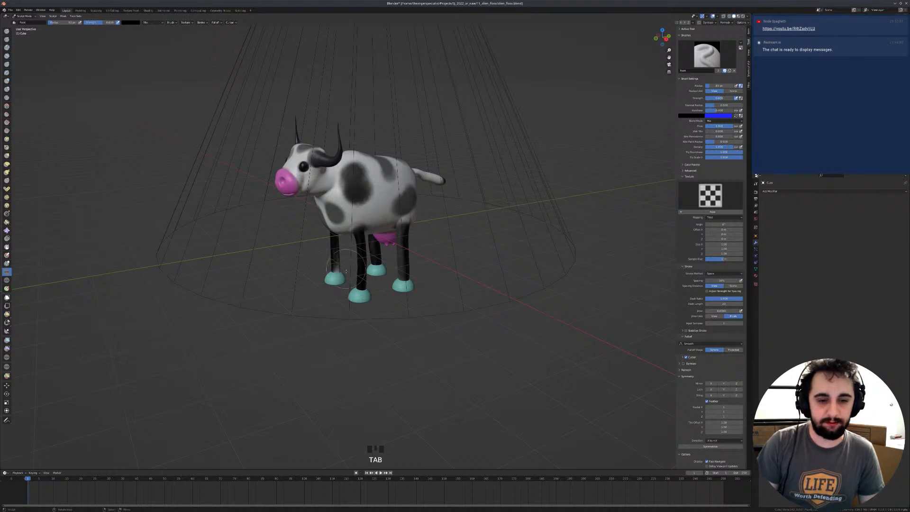
middle_click_drag(350, 265, 333, 277)
left_click(333, 278)
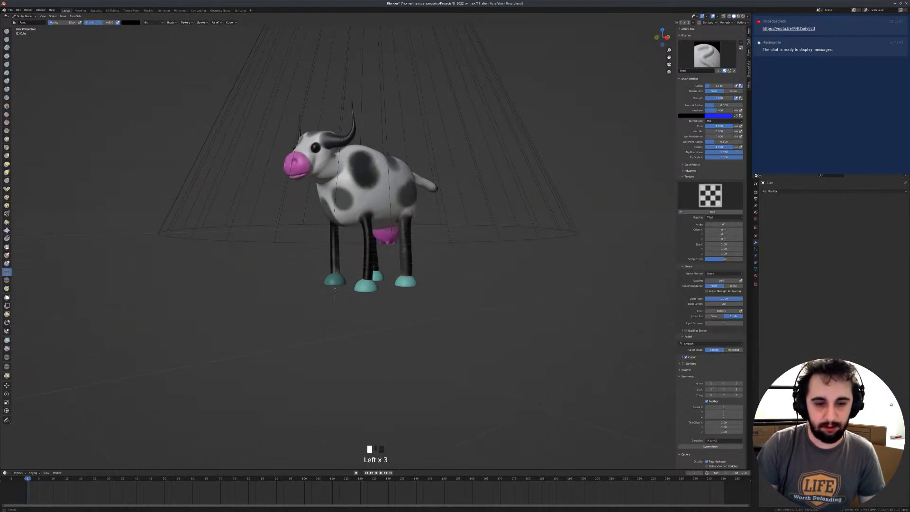
left_click(331, 280)
key("f")
left_click(331, 281)
left_click(331, 280)
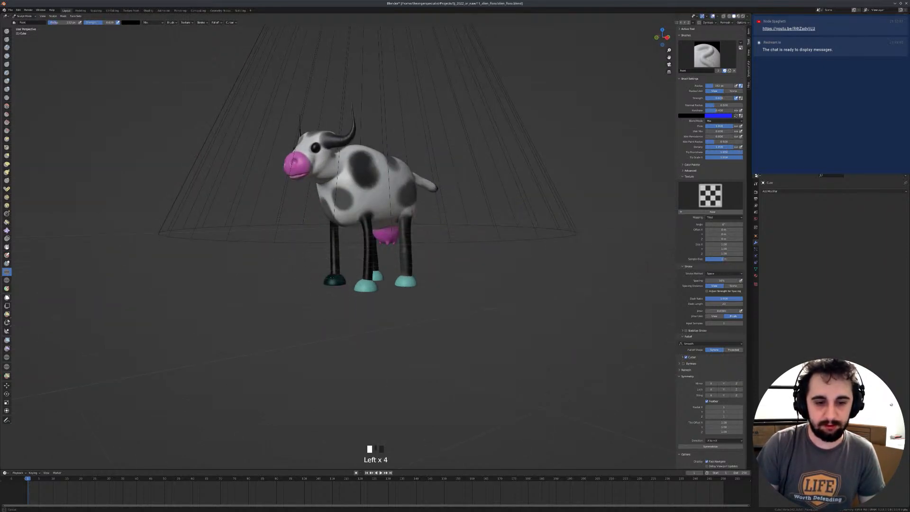
Step: Paint the left front and left rear hooves black
left_click(365, 283)
left_click(363, 284)
left_click(334, 280)
left_click(333, 280)
left_click(333, 280)
left_click(367, 282)
left_click(370, 281)
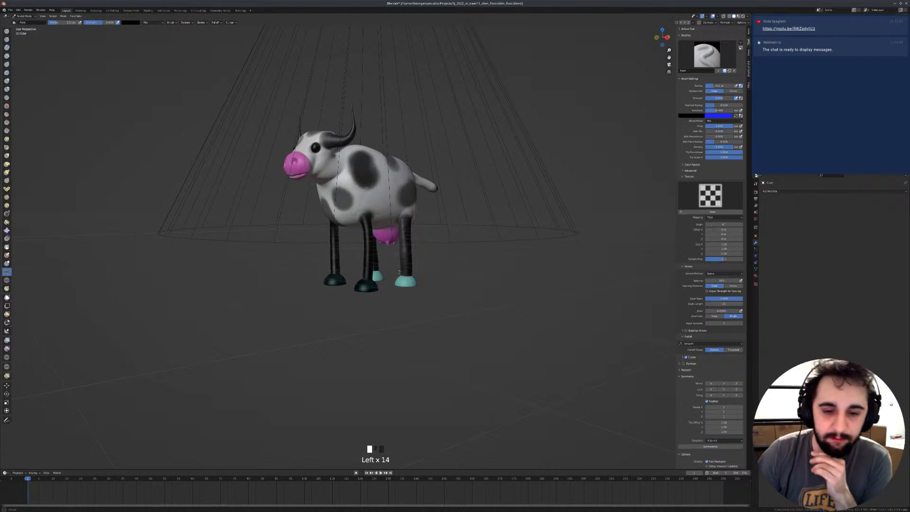
left_click(407, 282)
left_click(407, 283)
left_click(408, 283)
left_click(409, 281)
Step: Paint the remaining right rear hoof black, touch up the other hooves and return to Object Mode
middle_click_drag(361, 274, 336, 280)
left_click(392, 283)
left_click(350, 276)
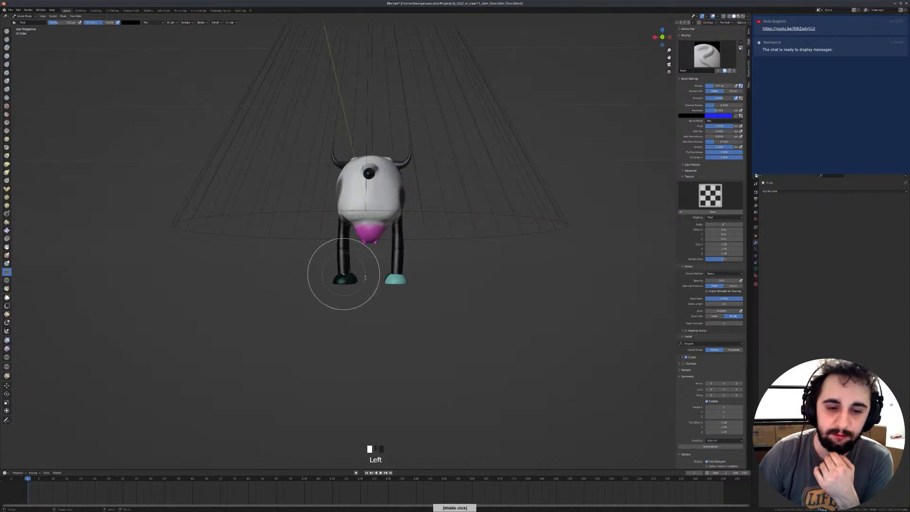
left_click(402, 280)
left_click(403, 281)
mouse_move(409, 283)
middle_mouse_down()
mouse_move(334, 283)
mouse_move(408, 280)
middle_mouse_up()
left_click(417, 280)
left_click(412, 278)
left_click(406, 275)
middle_click_drag(353, 277, 412, 280)
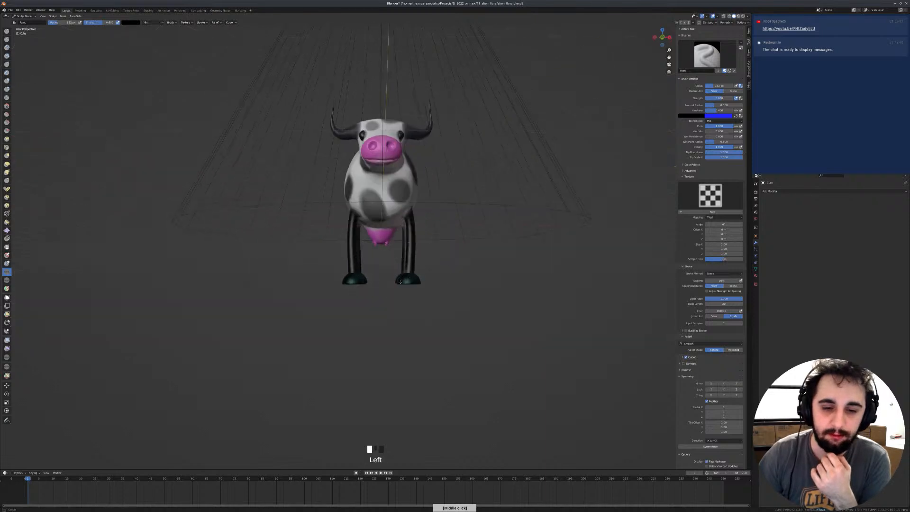
middle_click_drag(351, 277, 370, 260)
key("Tab")
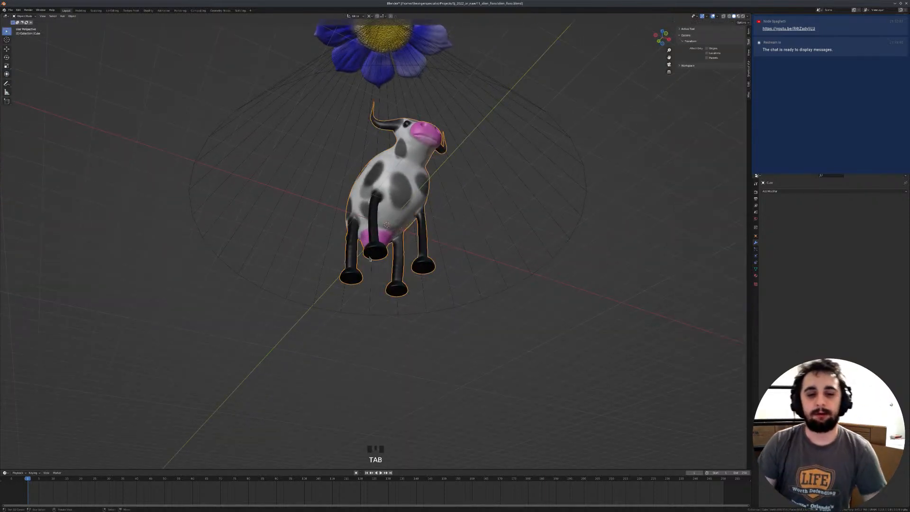
Step: Switch to the Shading workspace and assign the cow the existing material whose colours come from a Vertex Color node
middle_click_drag(412, 206, 129, 61)
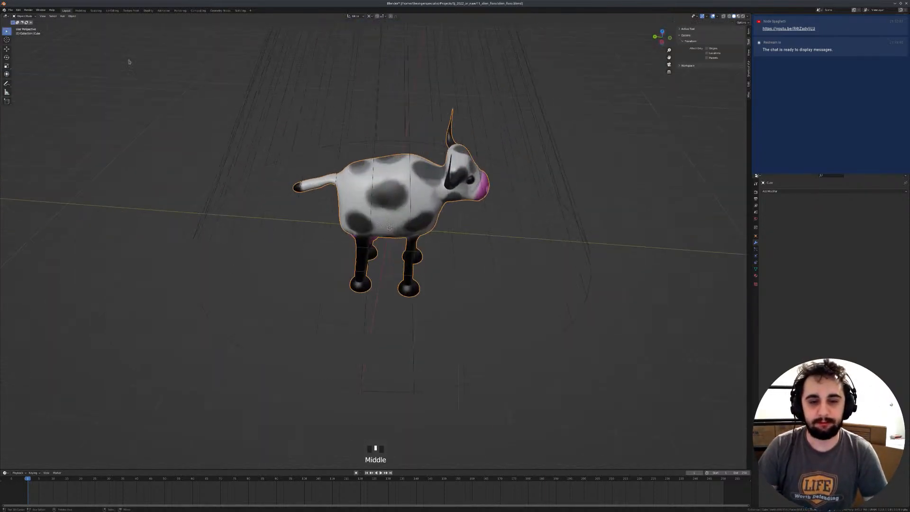
left_click(149, 10)
left_click(435, 297)
left_click(446, 317)
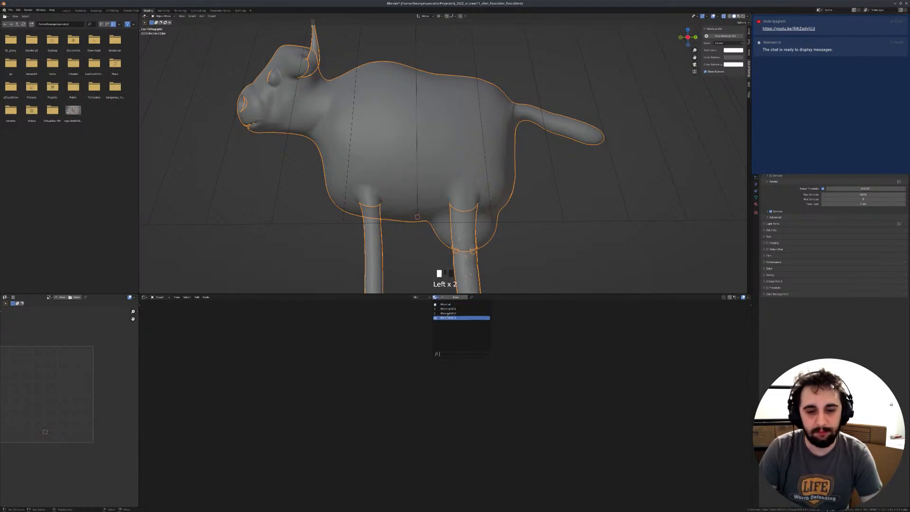
left_click(448, 313)
middle_click_drag(356, 303, 403, 347)
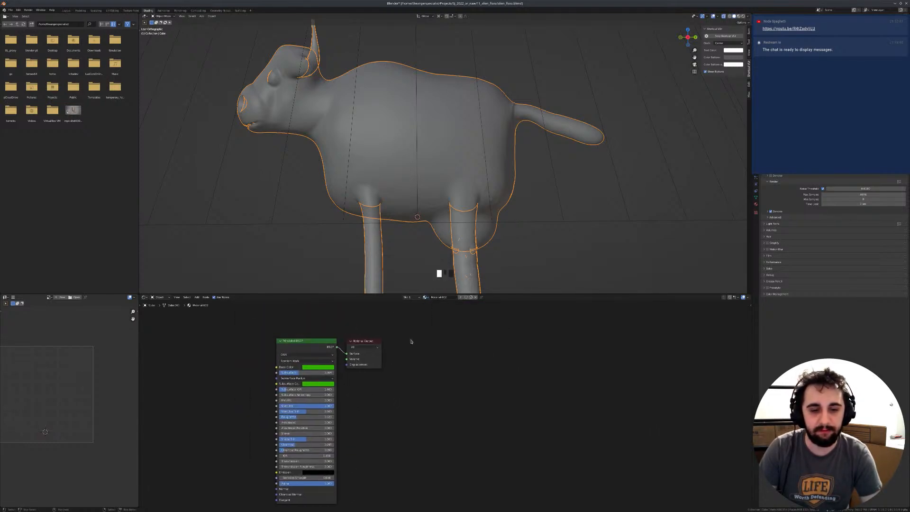
left_click(450, 309)
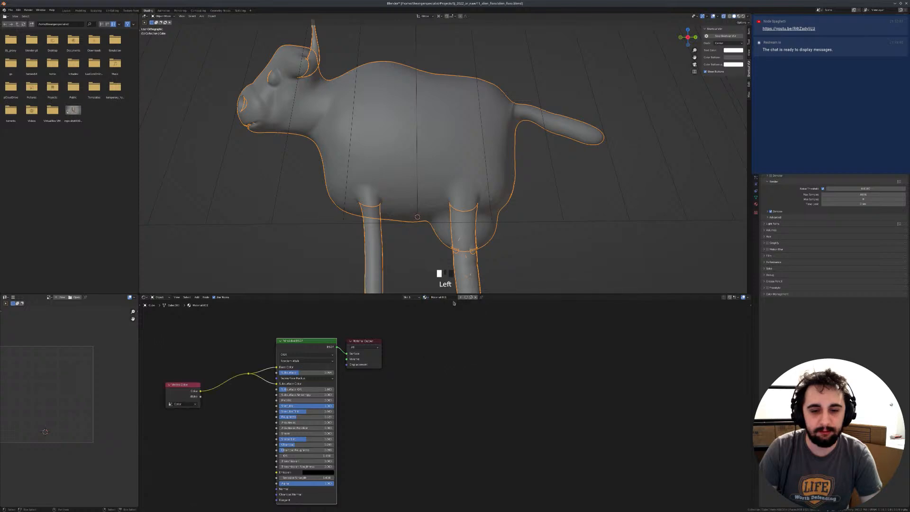
middle_click_drag(322, 392, 364, 381)
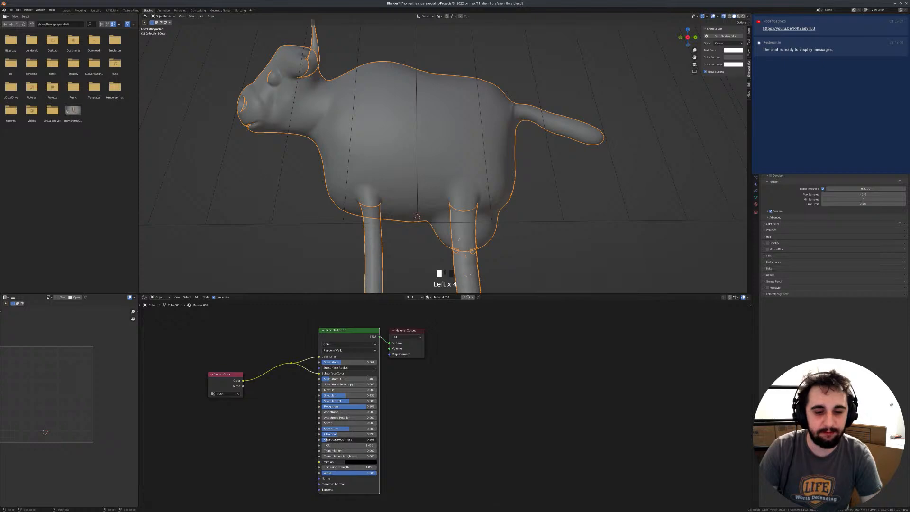
Step: Switch the viewport to rendered shading and view the painted cow within the light beam from the side
key("z")
scroll(493, 175, "down", 3)
middle_click_drag(403, 142, 442, 264)
key("z")
scroll(442, 264, "down", 3)
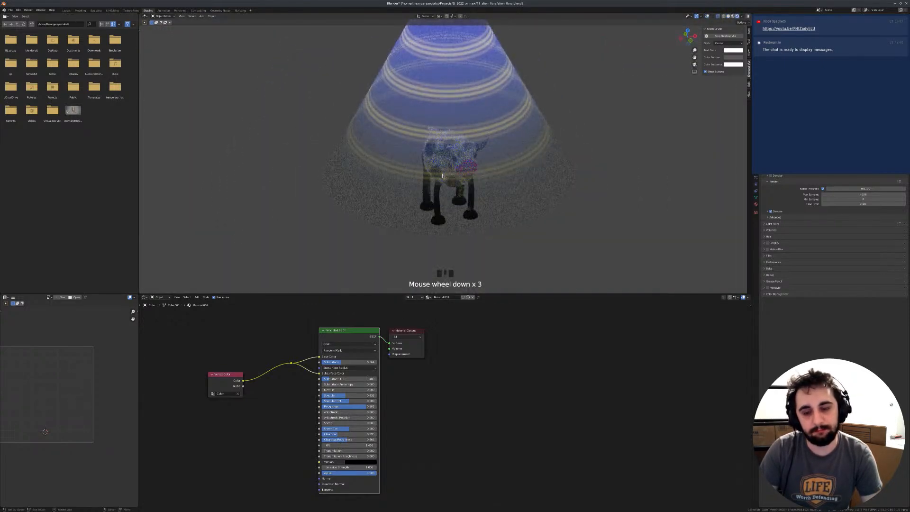
key("KP_1")
key("KP_3")
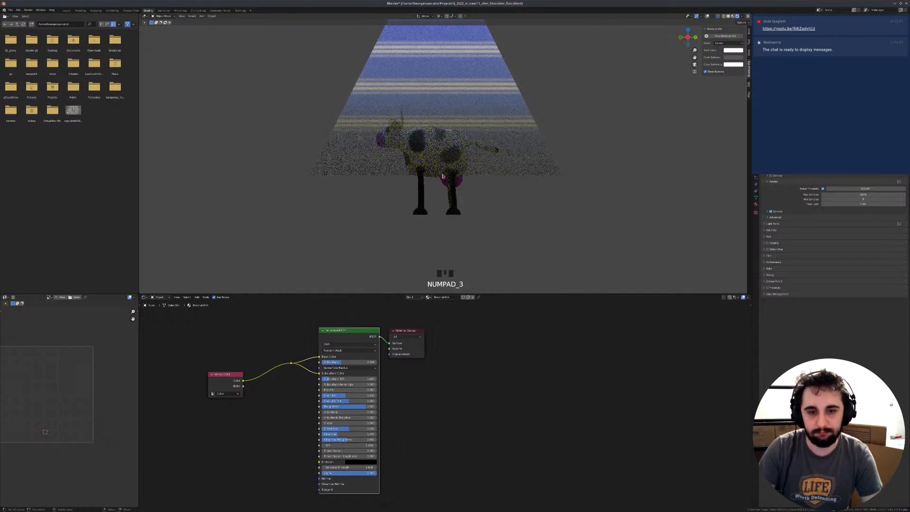
Step: Scale the cow down and reposition it vertically along the Z axis relative to the light beam
scroll(516, 183, "down", 2)
key("s")
key("s")
left_click(540, 151)
key("shift+s")
left_click(544, 149)
key("g")
key("z")
left_click(545, 230)
Step: Put the cow into Sculpt Mode and show it with solid viewport shading
key("Tab")
left_click(494, 248)
key("z")
left_click(505, 222)
scroll(398, 244, "up", 4)
middle_click_drag(397, 245, 421, 147, "shift")
key("z")
left_click(429, 175)
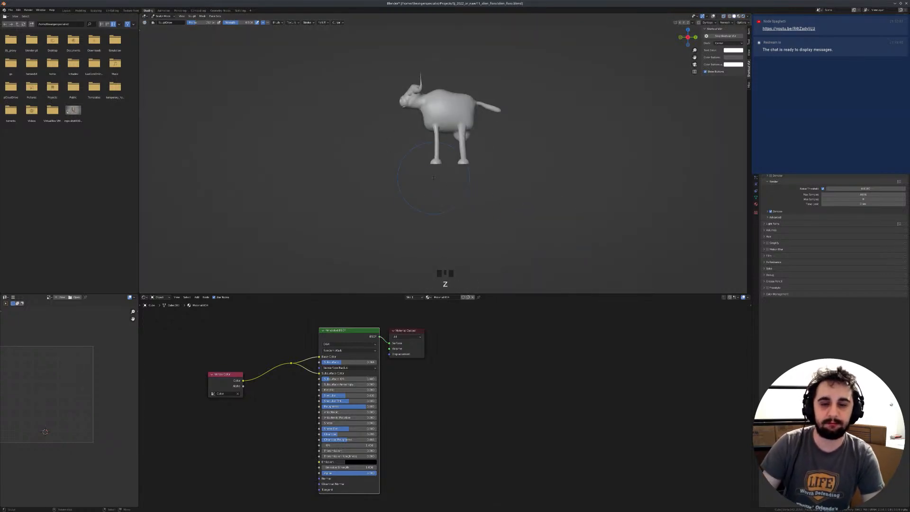
Step: Try reshaping the cow's front legs with the Pose and Grab brushes, then undo the strokes
middle_click_drag(405, 216, 423, 173, "ctrl")
key("shift+space")
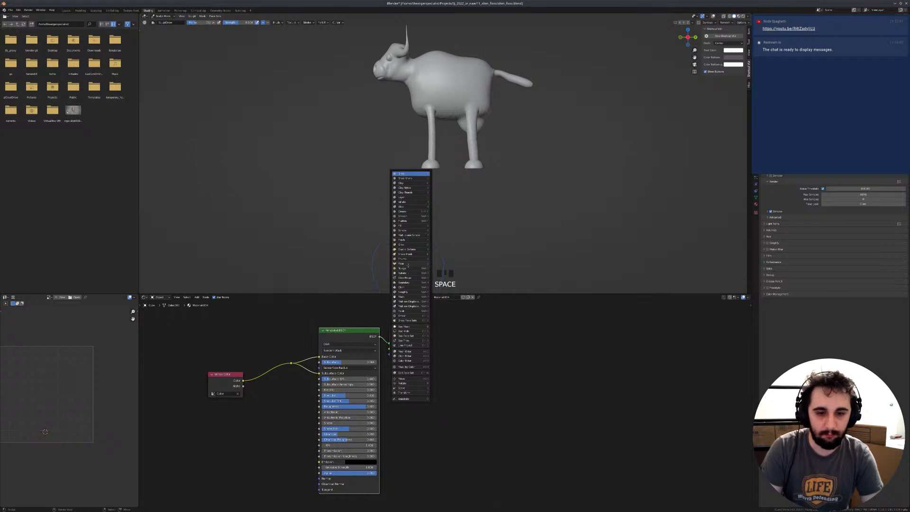
left_click(408, 263)
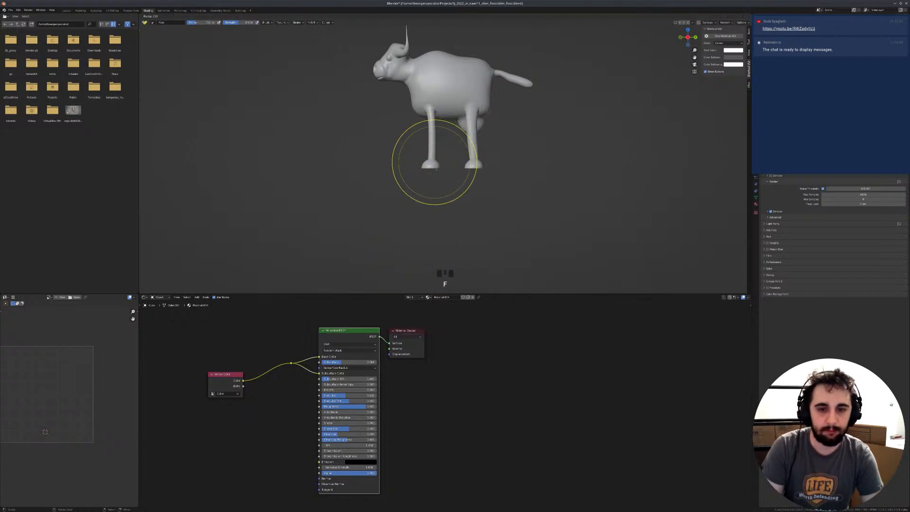
key("shift+space")
left_click(410, 172)
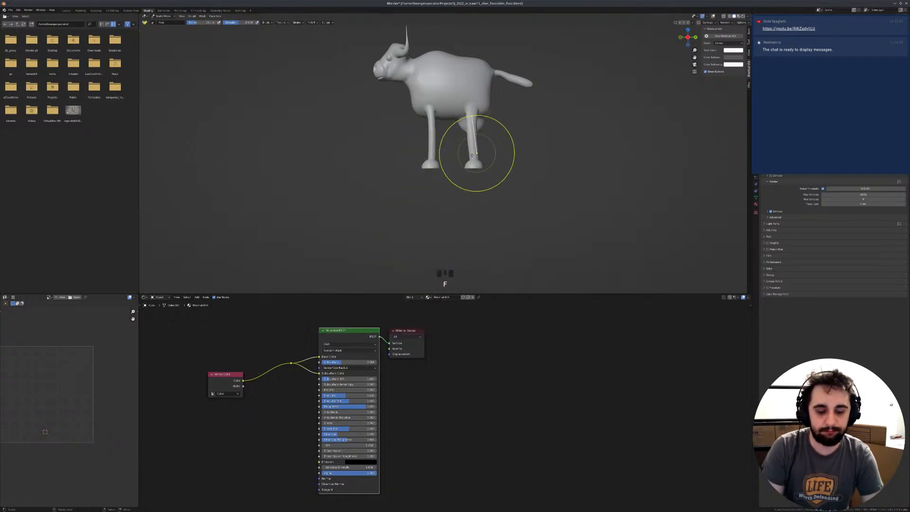
left_click(433, 139)
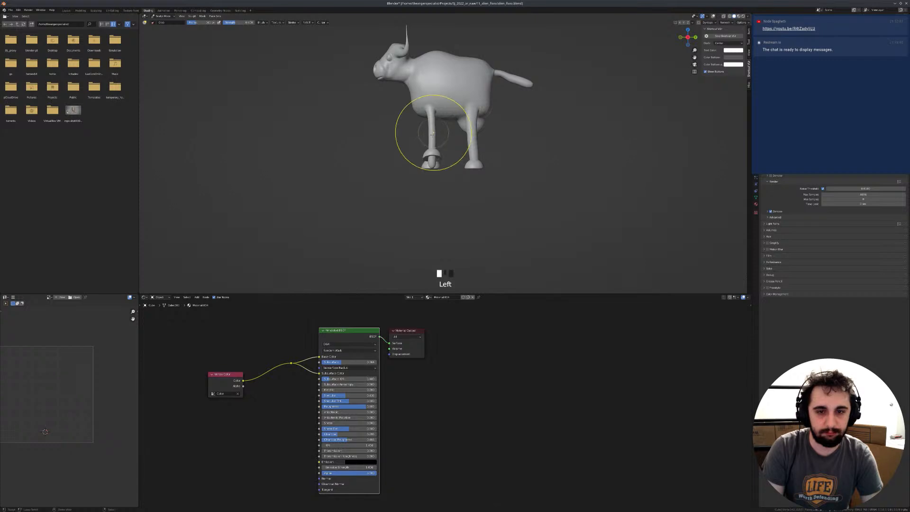
left_click(458, 155)
left_click(431, 163)
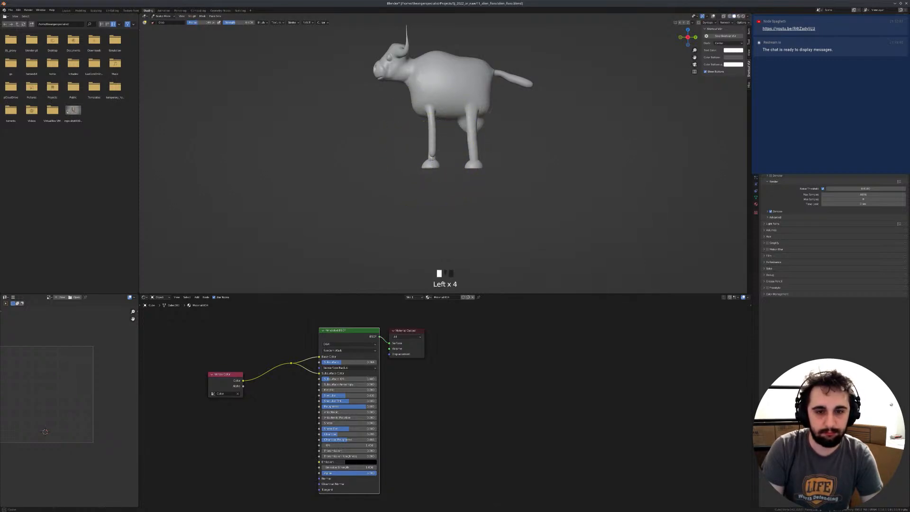
key("ctrl+z")
key("ctrl+z")
key("ctrl+z")
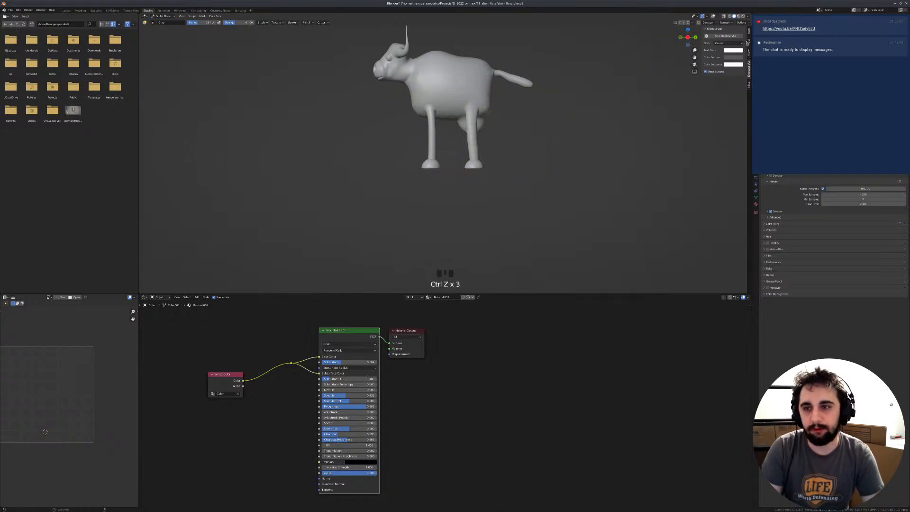
Step: Turn off Topology auto-masking in the sculpting options
left_click(749, 42)
left_click(712, 185)
left_click(712, 186)
left_click(713, 191)
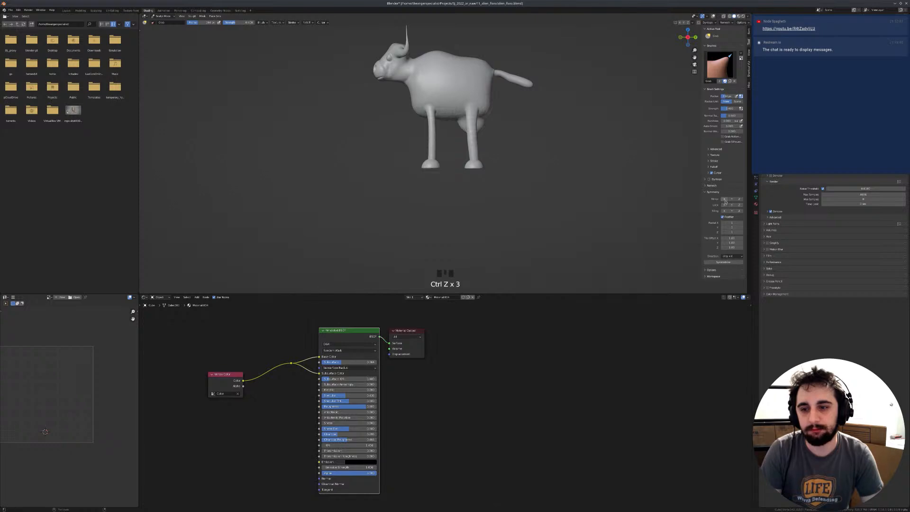
left_click(713, 192)
left_click(716, 198)
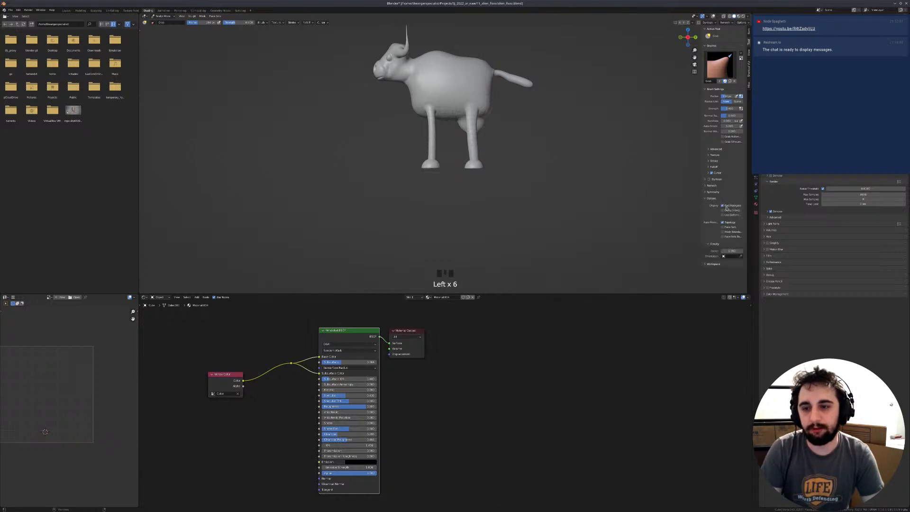
Step: Try shortening the legs with the Grab brush and undo the strokes
left_click(432, 149)
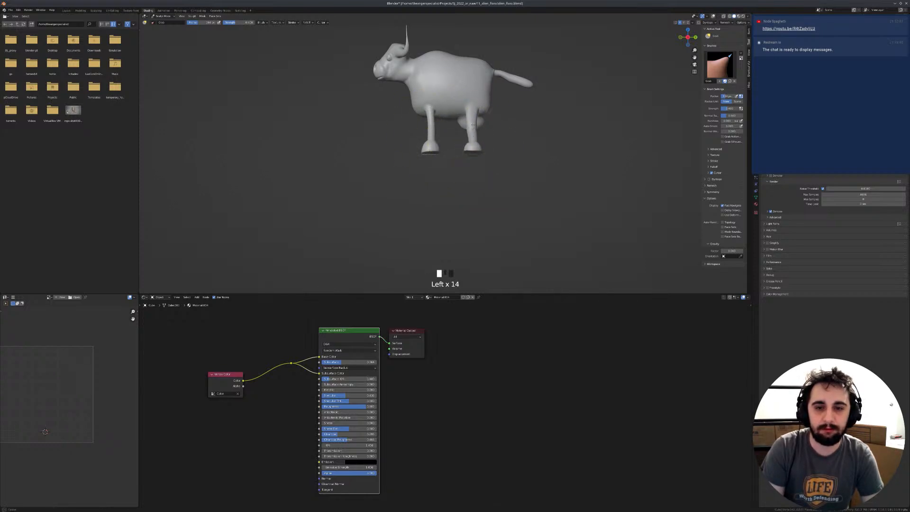
middle_click_drag(468, 152, 412, 157)
key("ctrl+z")
key("ctrl+z")
Step: Box-mask the cow's rear half and shorten the unmasked front legs by pulling the hooves up with the Grab brush
key("b")
left_click_drag(447, 36, 538, 198)
key("z")
middle_click_drag(436, 99, 447, 92, "shift")
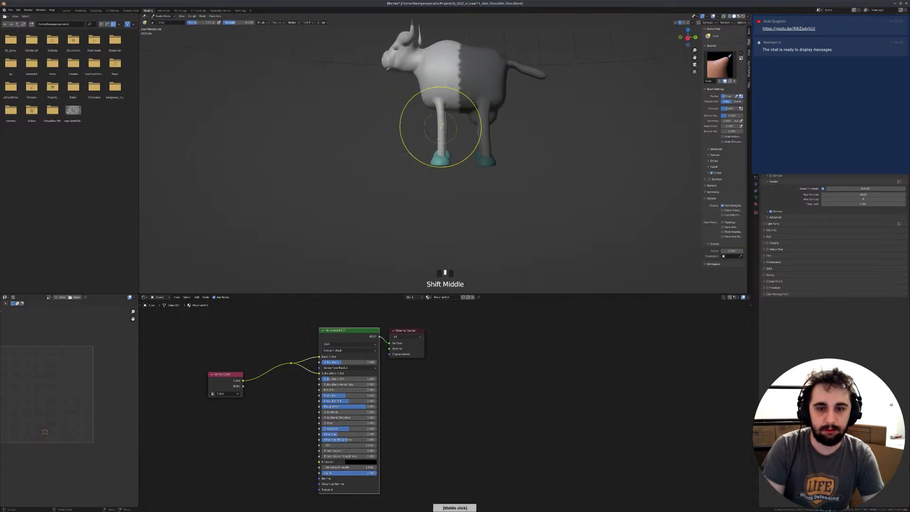
middle_click_drag(442, 141, 437, 138)
key("KP_3")
key("f")
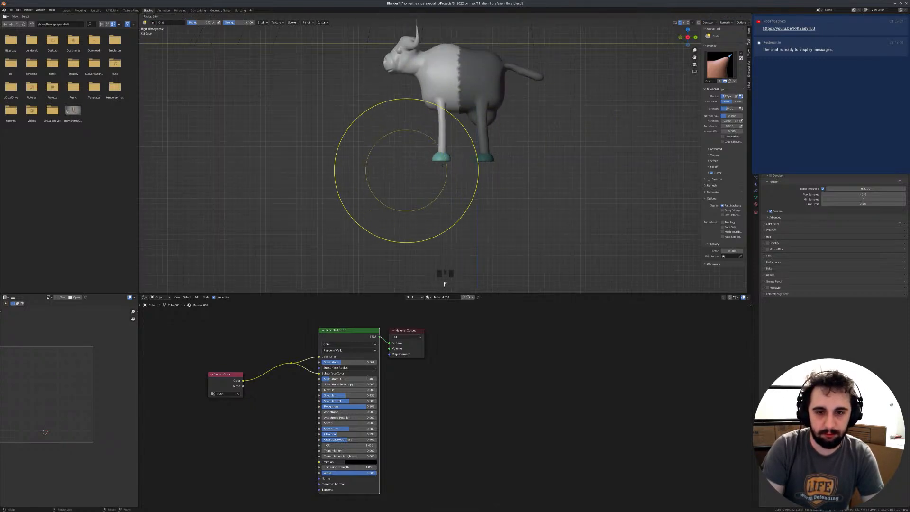
left_click(442, 151)
key("f")
left_click(387, 138)
Step: Invert the mask and pull the rear hooves upward with a resized Grab brush to shorten the rear legs
mouse_move(444, 141)
middle_mouse_down()
mouse_move(507, 138)
mouse_move(423, 151)
middle_mouse_up()
key("f")
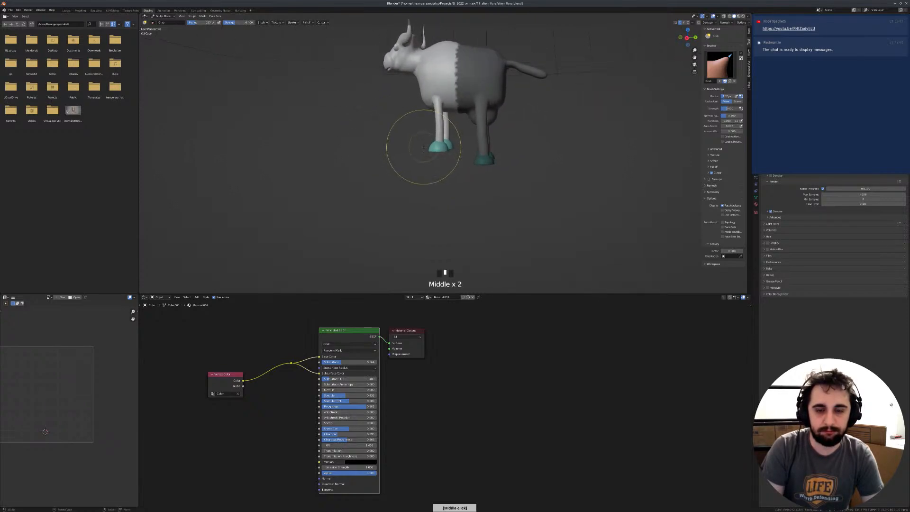
key("ctrl+i")
key("KP_3")
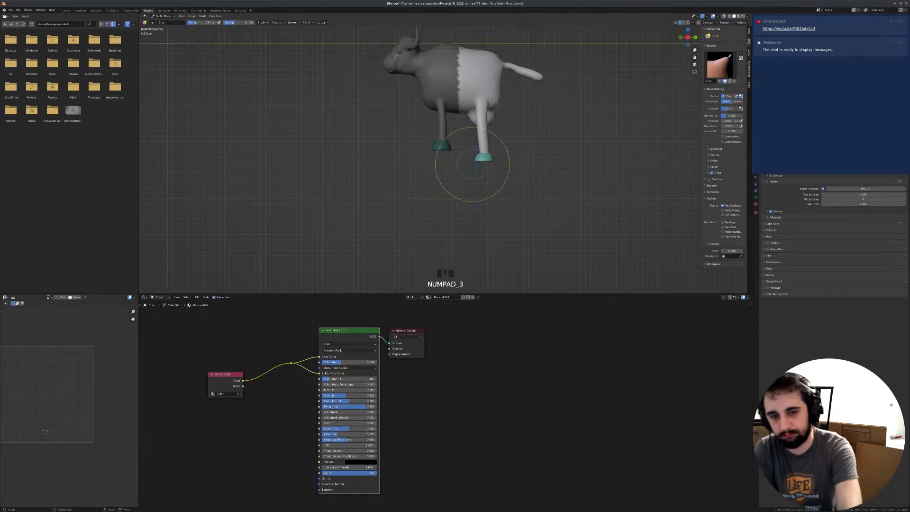
key("f")
left_click(484, 144)
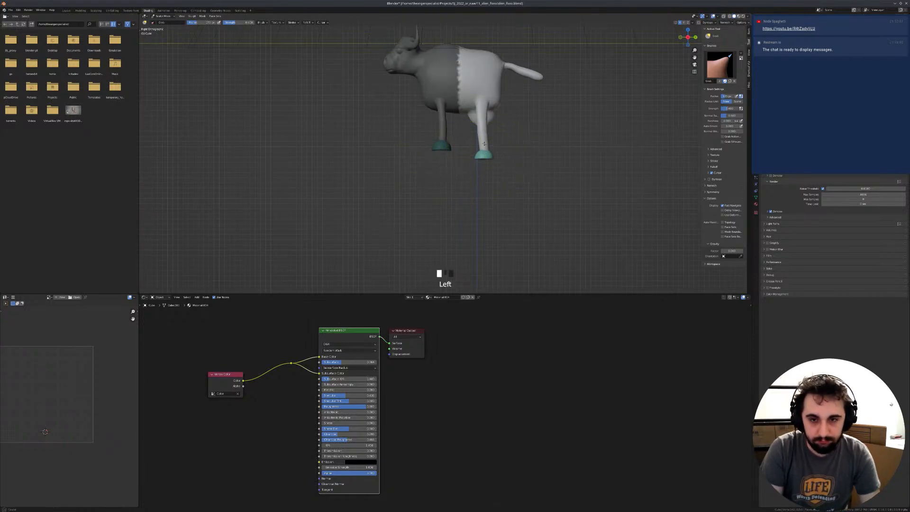
middle_click_drag(483, 117, 422, 124)
key("f")
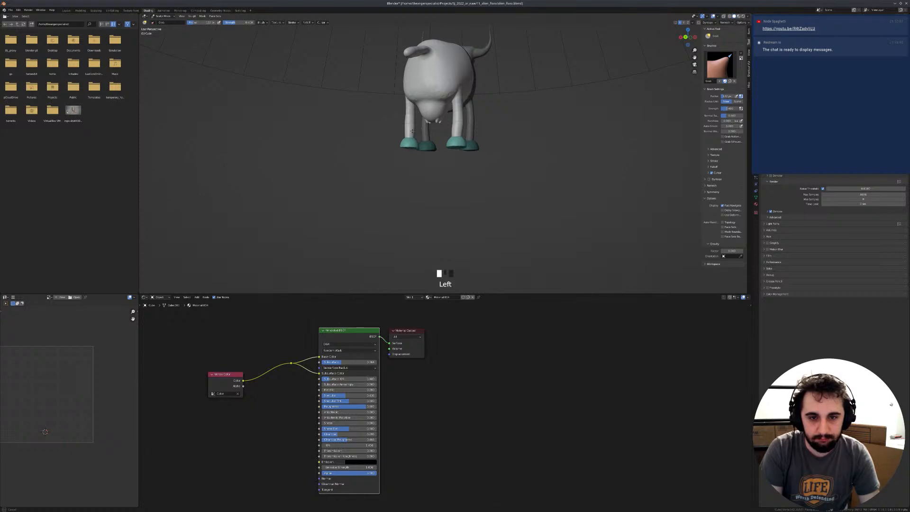
mouse_move(414, 149)
middle_mouse_down()
mouse_move(406, 153)
mouse_move(486, 159)
mouse_move(534, 136)
mouse_move(392, 203)
mouse_move(386, 192)
middle_mouse_up()
Step: Clear the sculpt mask and return the cow to Object Mode
key("alt+m")
key("ctrl+Tab")
key("shift+s")
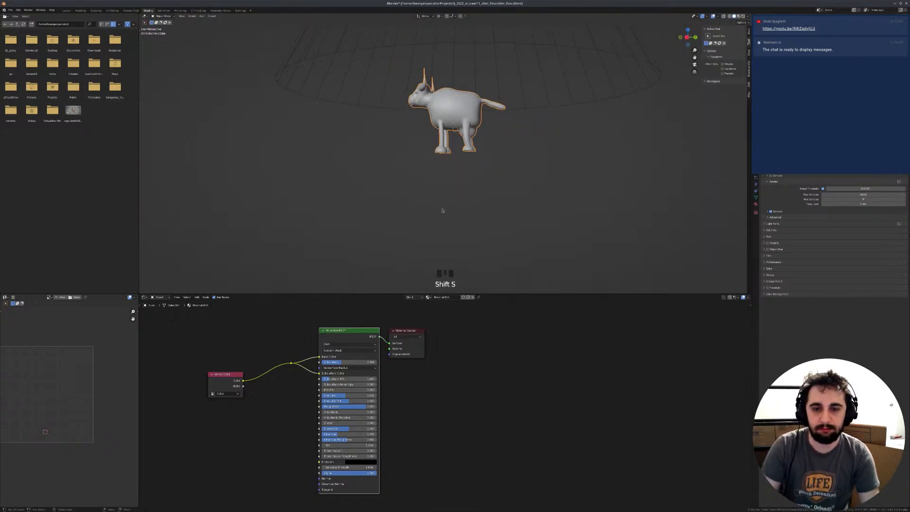
Step: Rescale the cow in side view and move it up so it floats inside the light beam
key("KP_1")
key("KP_3")
scroll(458, 155, "down", 2)
middle_click_drag(540, 201, 541, 259, "shift")
key("s")
left_click(543, 219)
key("g")
left_click(544, 148)
Step: Rotate the floating cow in side view so it tilts nose-down, and go back to Sculpt Mode
middle_click_drag(544, 96, 519, 176, "shift")
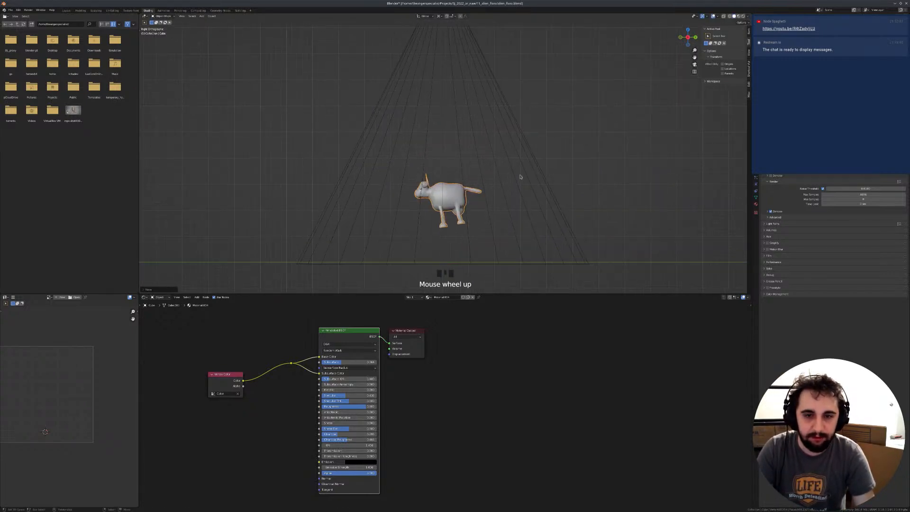
key("r")
left_click(565, 178)
scroll(476, 178, "up", 2)
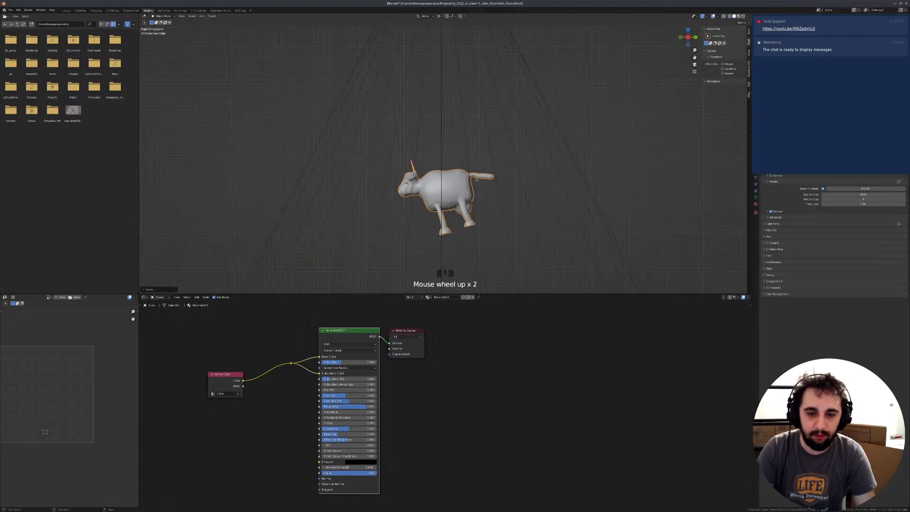
scroll(475, 179, "up", 2)
key("Tab")
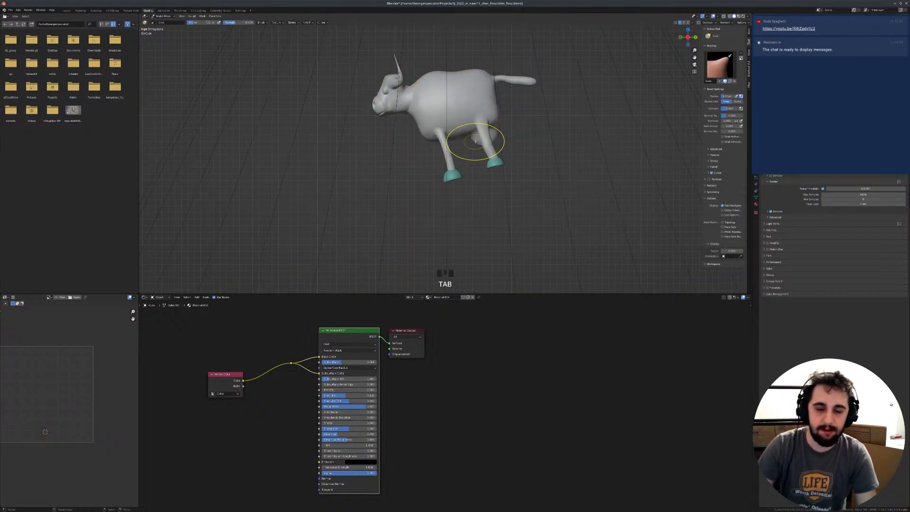
Step: Tilt the cow's head slightly upward using a resized Pose brush
key("shift+space")
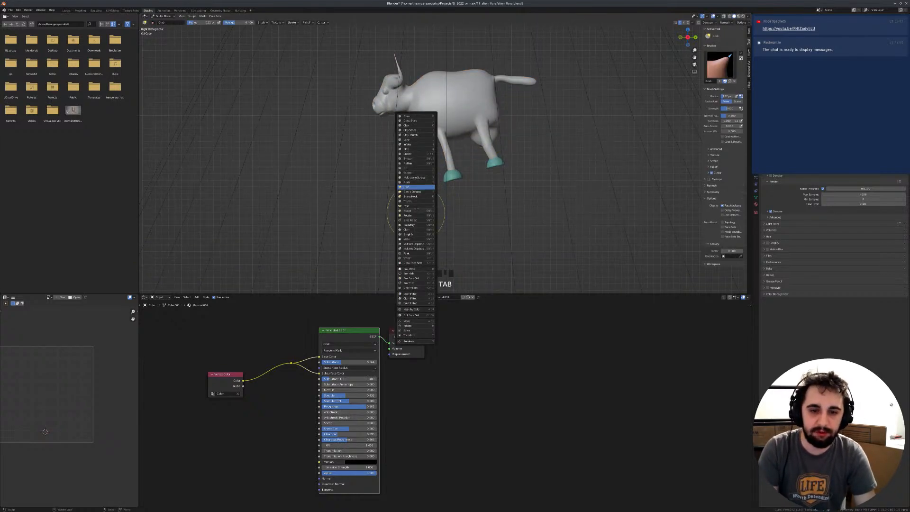
left_click(408, 210)
key("f")
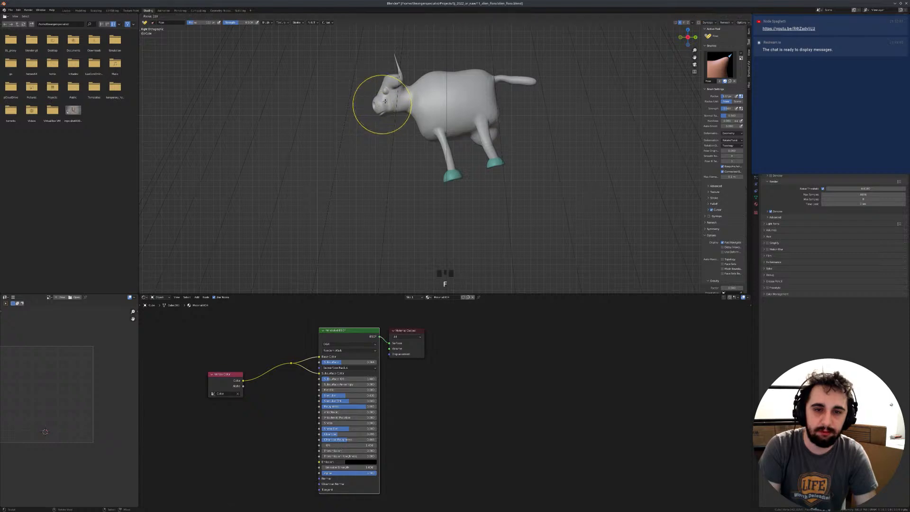
left_click(382, 97)
key("f")
key("f")
key("f")
key("f")
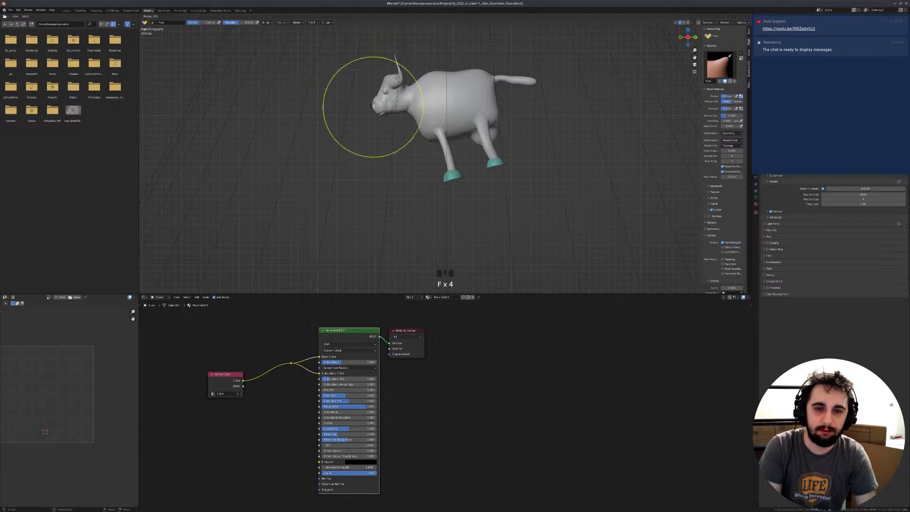
left_click(375, 98)
key("f")
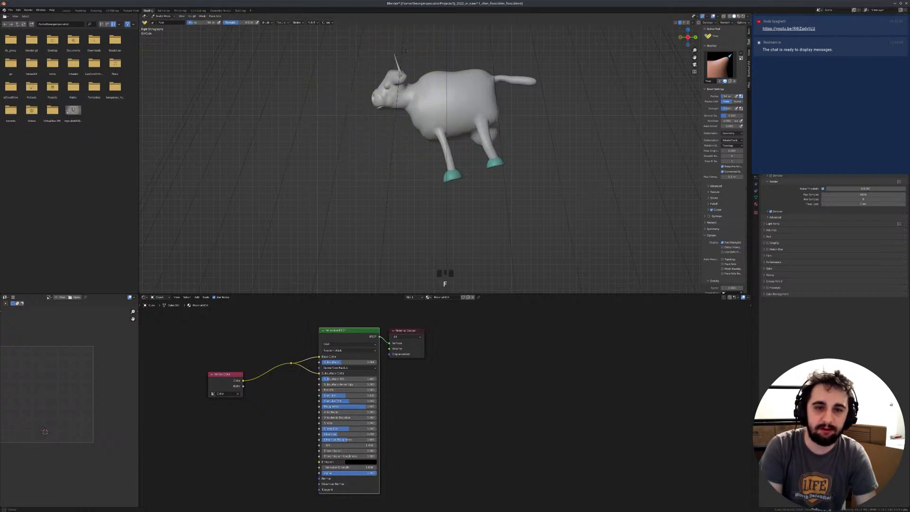
middle_click_drag(386, 53, 416, 74)
Step: Mask the cow's head, create a face set from the masked area and clear the mask
middle_click_drag(609, 92, 593, 92)
mouse_move(367, 128)
middle_mouse_down("shift")
mouse_move(382, 144)
mouse_move(375, 110)
mouse_move(375, 172)
middle_mouse_up("shift")
mouse_move(384, 84)
left_mouse_down("ctrl+shift")
mouse_move(364, 192)
mouse_move(403, 201)
mouse_move(429, 170)
mouse_move(396, 83)
left_mouse_up("ctrl+shift")
left_click(215, 17)
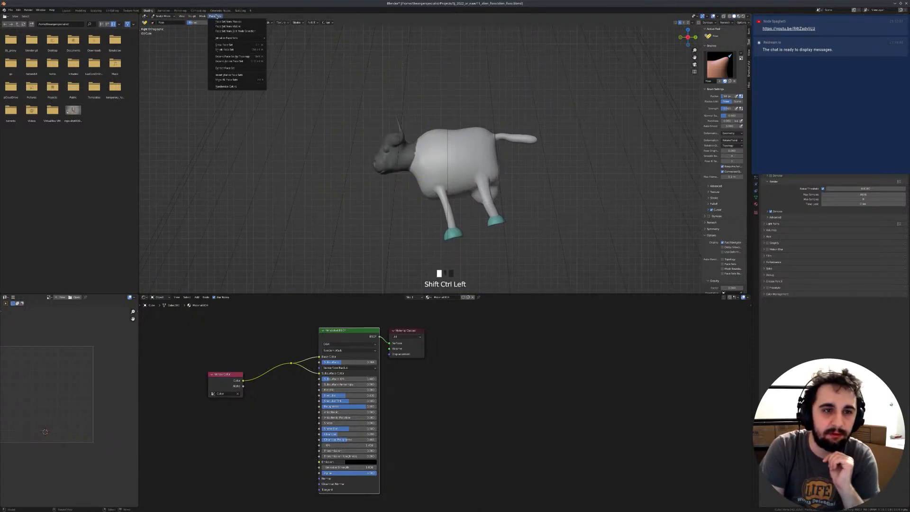
left_click(229, 22)
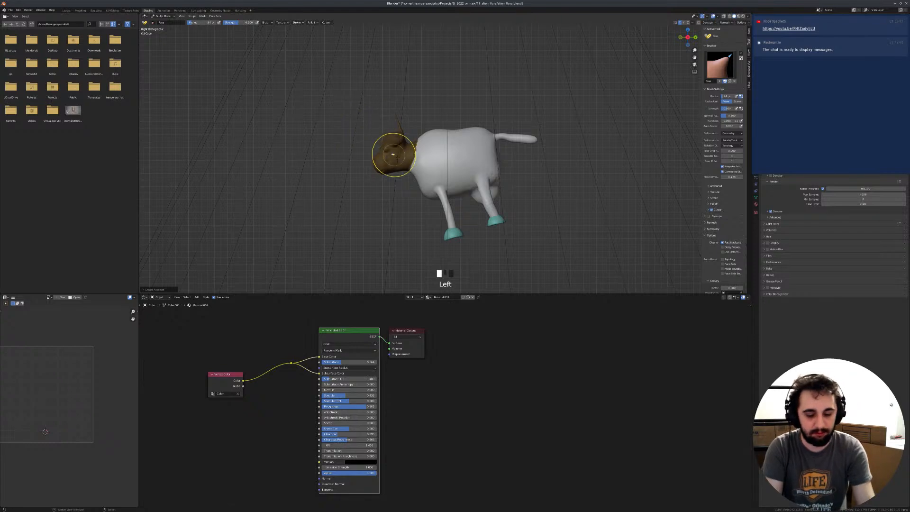
key("alt+m")
Step: Set the Pose brush's rotation origins to Face Sets and rotate the head upward at the neck
left_click(733, 133)
left_click(729, 137)
left_click(729, 140)
left_click(730, 145)
left_click(733, 145)
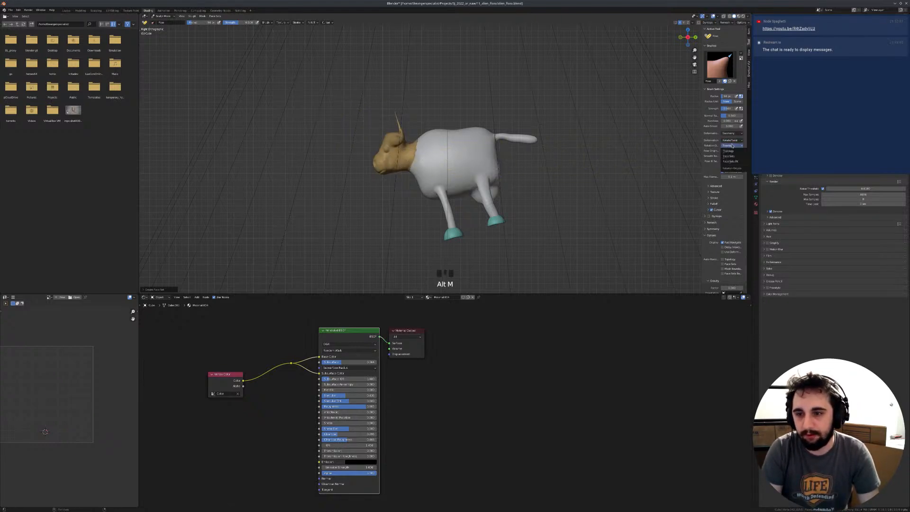
left_click(729, 156)
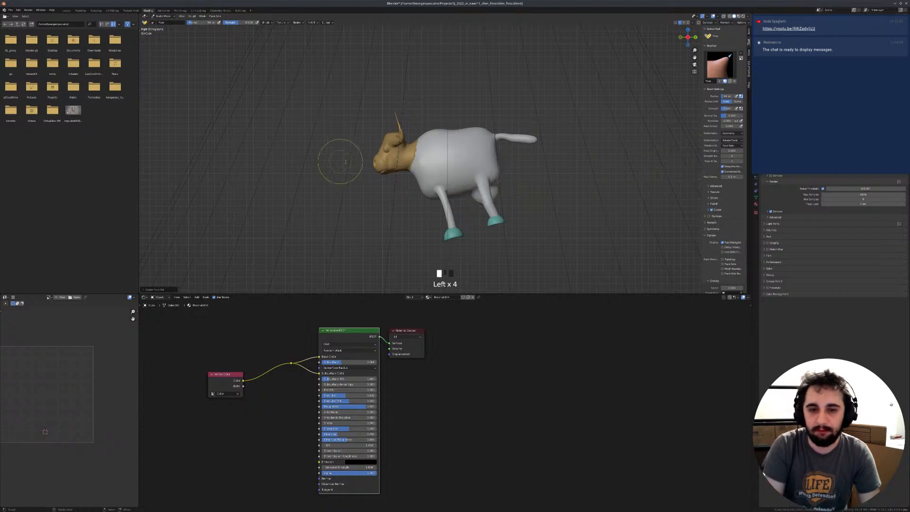
mouse_move(374, 157)
left_mouse_down()
mouse_move(379, 137)
mouse_move(392, 136)
left_mouse_up()
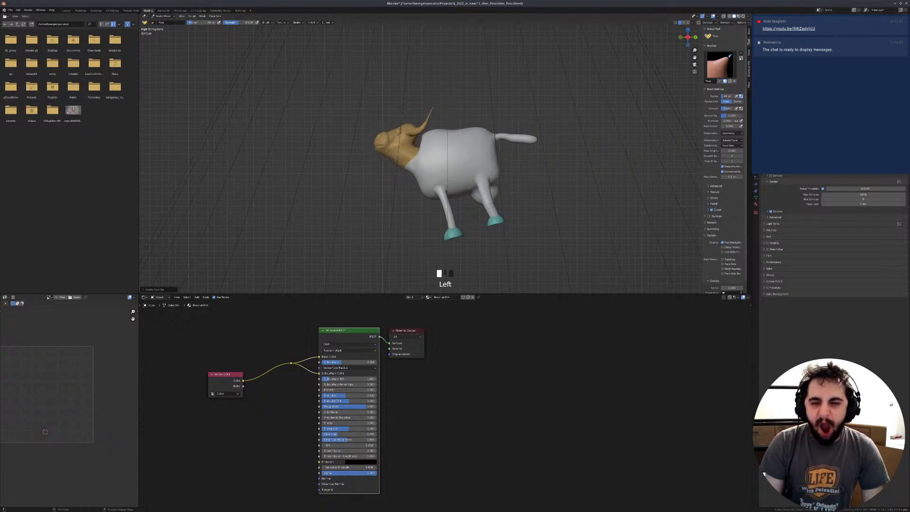
Step: Set the Pose brush's deformation to Scale/Translate and shift the cow's head slightly upward
left_click(740, 141)
left_click(733, 151)
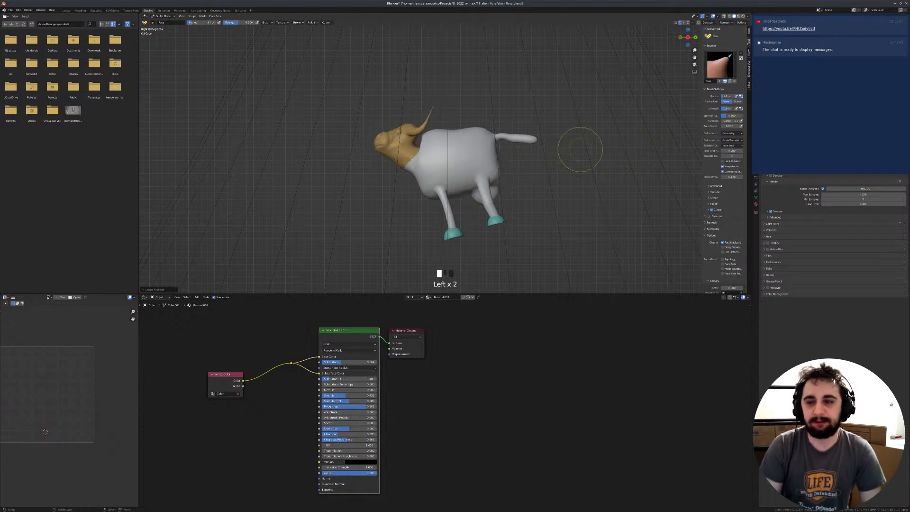
left_click_drag(384, 134, 384, 125, "ctrl")
middle_click_drag(385, 127, 445, 131)
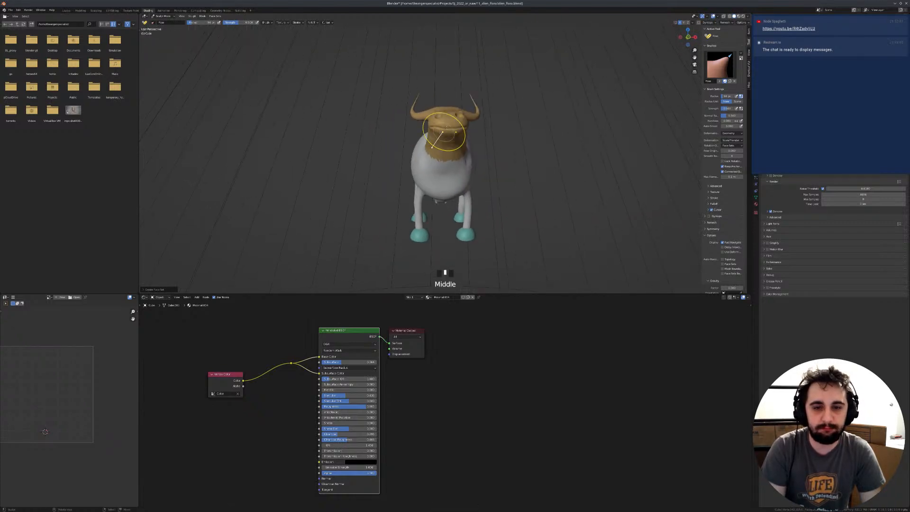
Step: Set the Pose brush's deformation back to Rotate/Twist, try a twist on the head and undo it
left_click(736, 141)
left_click(730, 146)
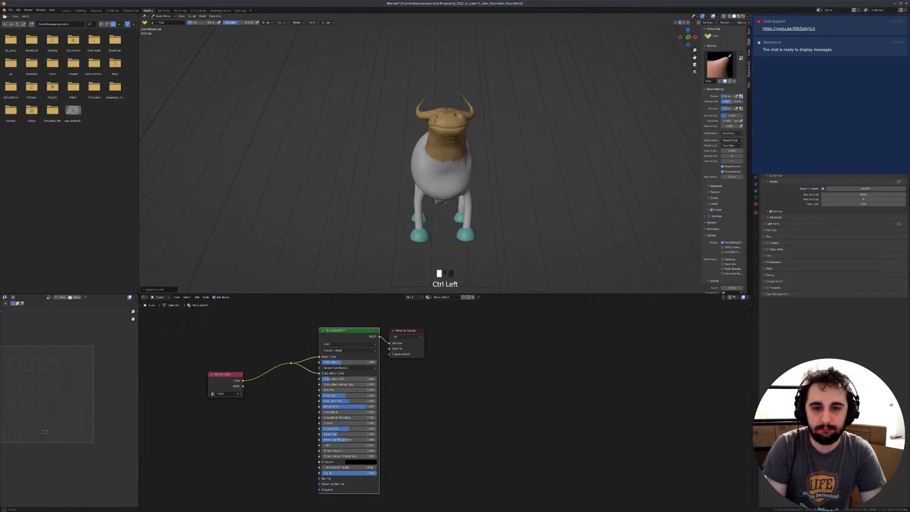
left_click_drag(440, 116, 439, 118, "ctrl")
key("ctrl+z")
middle_click_drag(440, 118, 450, 124)
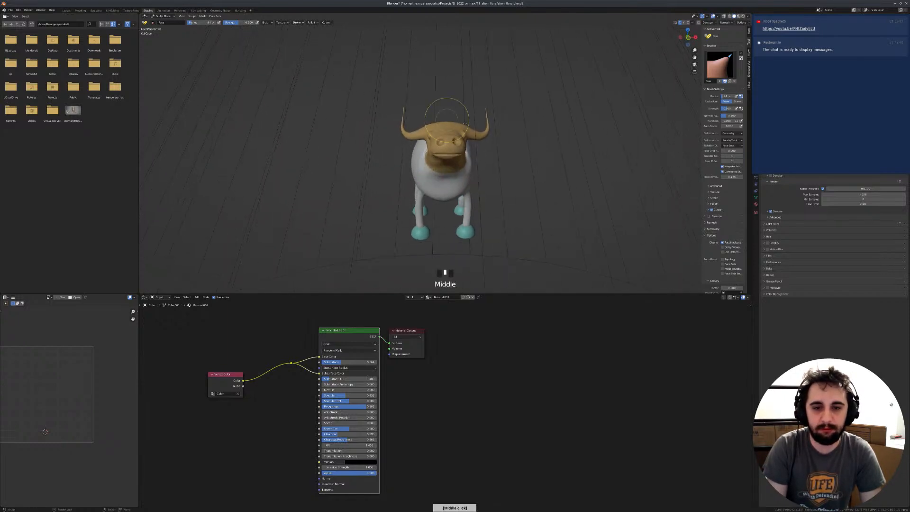
Step: Expand the symmetry settings and twist the cow's head into a slight sideways tilt, working from the front
scroll(720, 199, "down", 1)
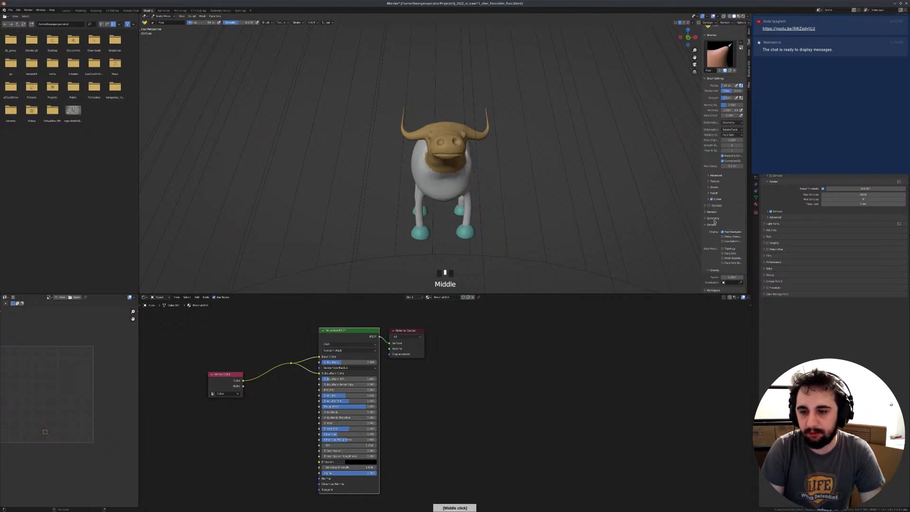
left_click(713, 218)
left_click_drag(443, 137, 417, 142, "ctrl")
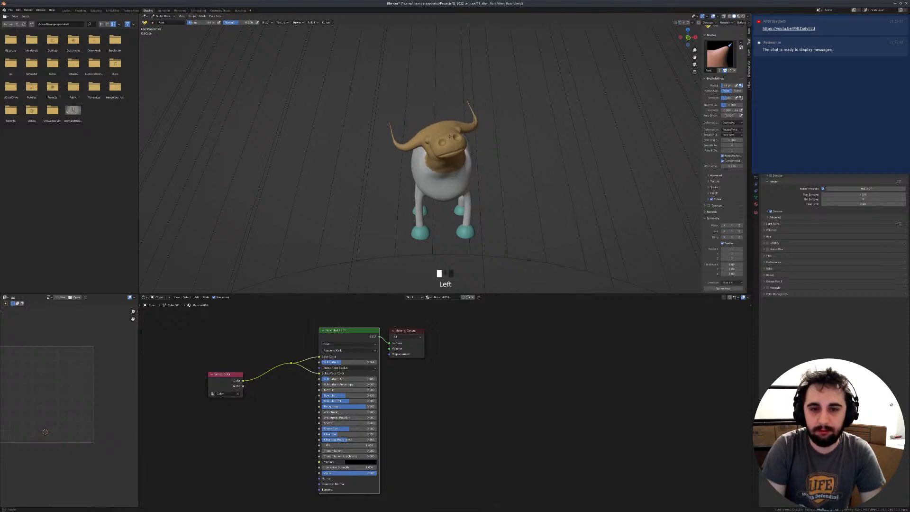
Step: Shift the cow's head slightly upward with the Pose brush in Scale/Translate from the side view and restore Rotate/Twist
middle_click_drag(417, 142, 388, 135)
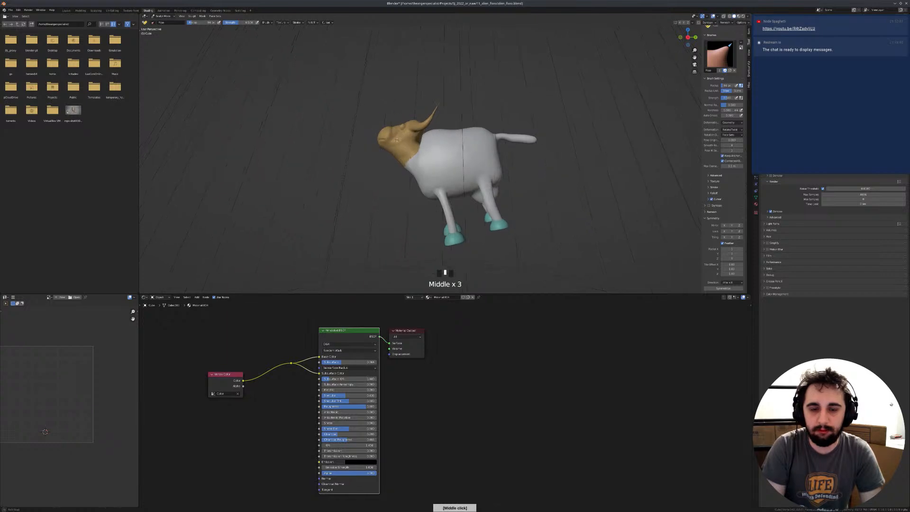
key("KP_3")
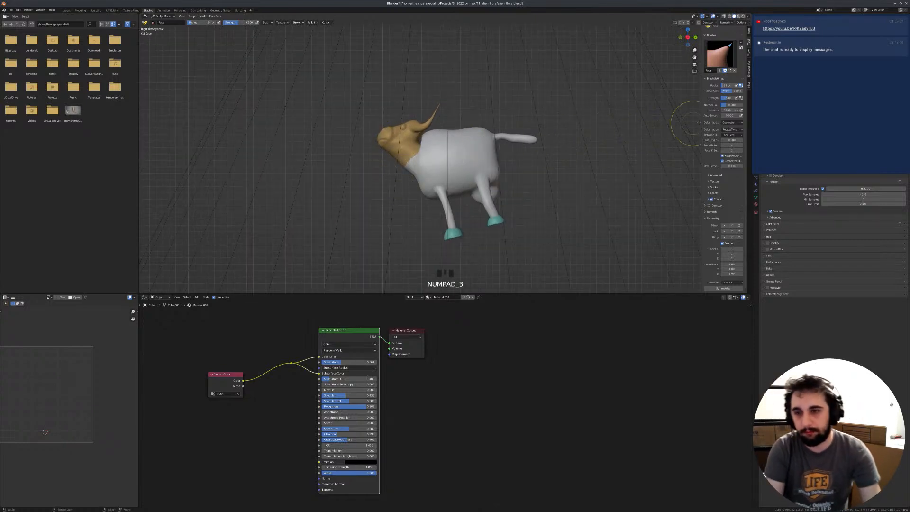
scroll(729, 130, "down", 1, "ctrl")
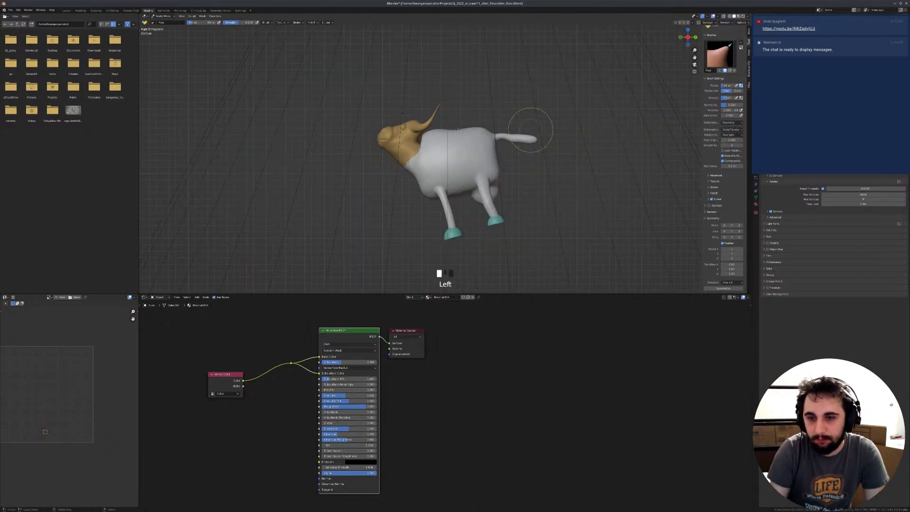
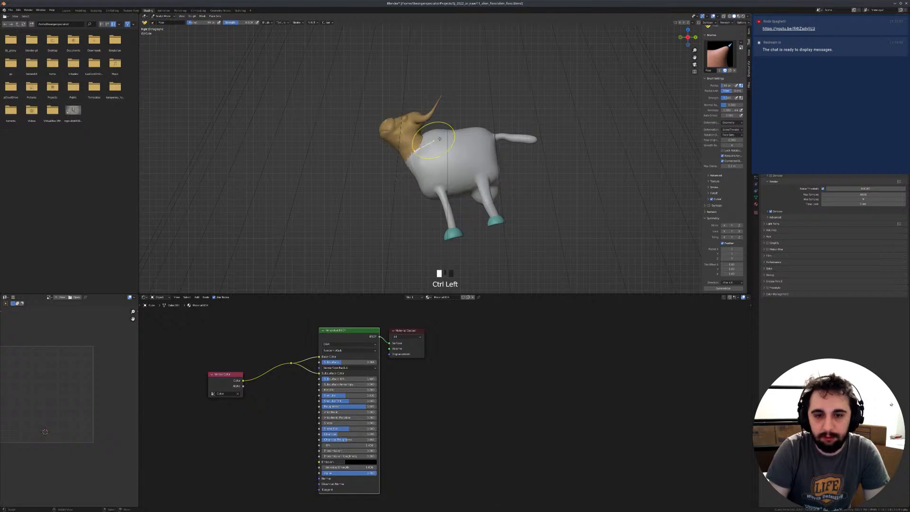
middle_click_drag(646, 157, 644, 141, "shift")
left_click(732, 130)
left_click(733, 137)
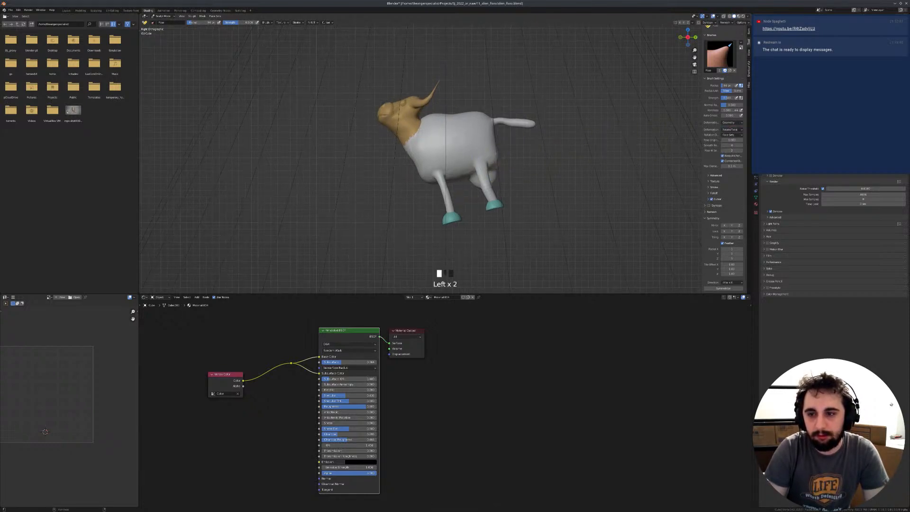
Step: Set the Pose brush's rotation origins to Topology, reduce its radius, try posing a front leg and undo it
key("f")
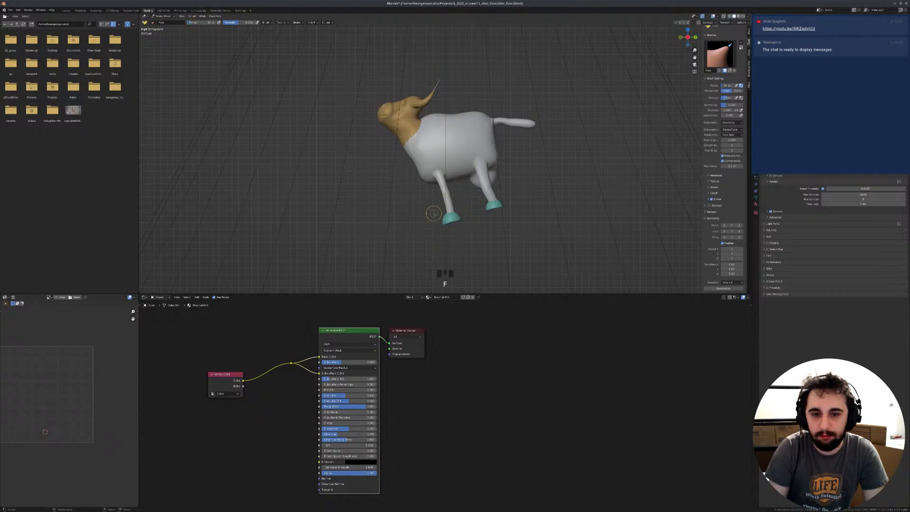
left_click(727, 136)
left_click(729, 142)
key("f")
key("f")
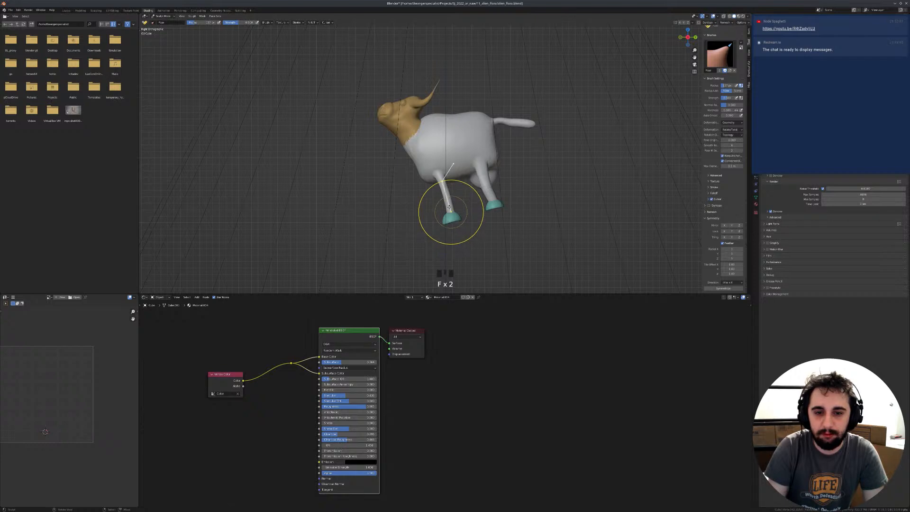
left_click_drag(450, 208, 454, 211)
key("f")
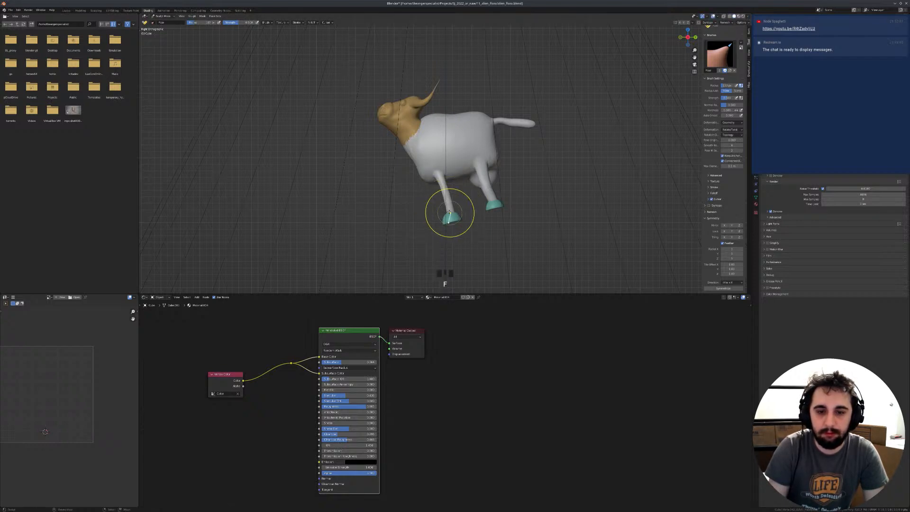
left_click(448, 210)
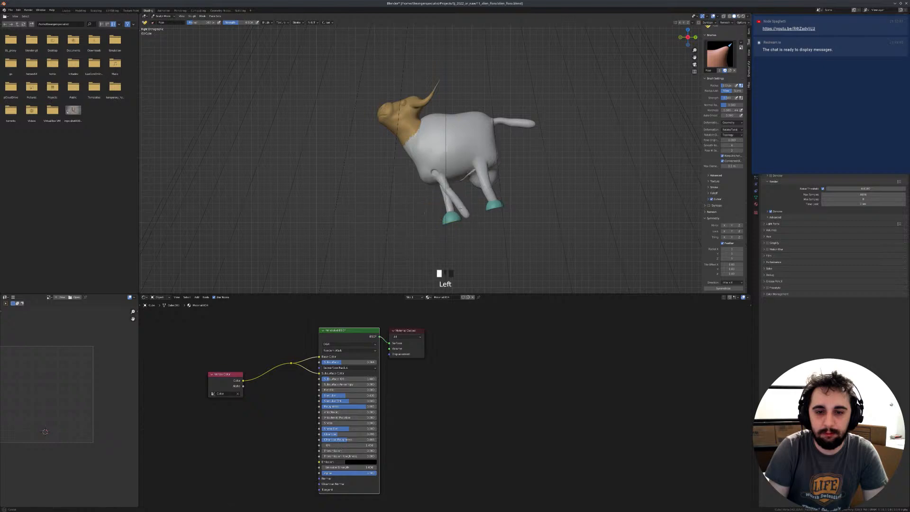
key("ctrl+z")
Step: Inspect the cow from behind in Object Mode, return to Sculpt Mode and check the remesh settings
key("Tab")
middle_click_drag(656, 175, 727, 168)
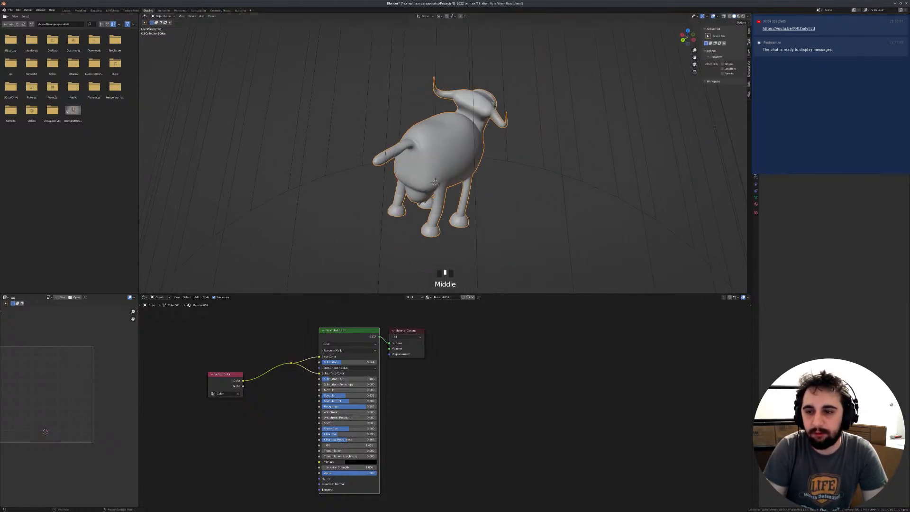
key("Tab")
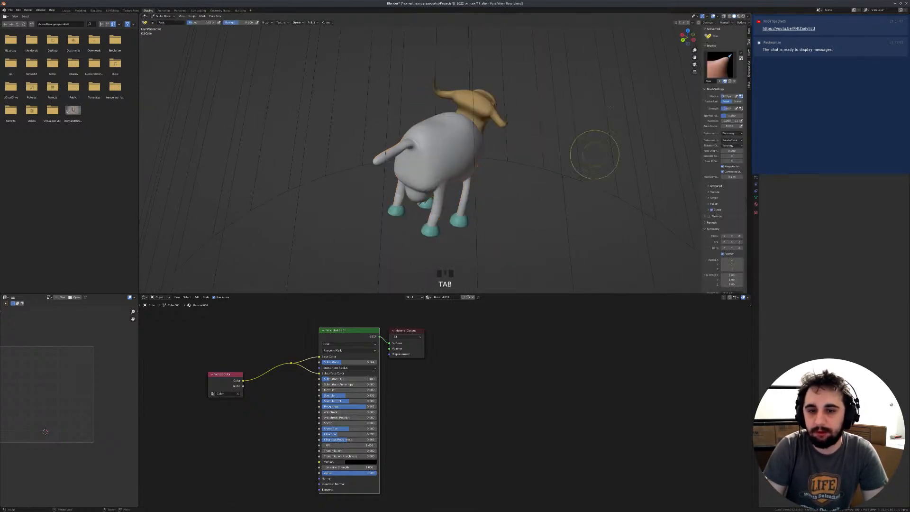
left_click(730, 22)
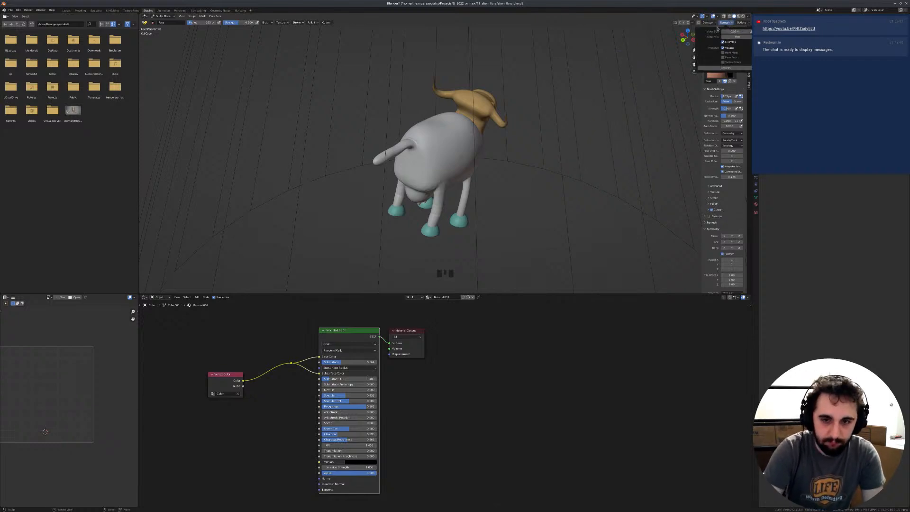
left_click(730, 23)
Step: Save the project file and voxel-remesh the cow
key("ctrl+s")
middle_click_drag(506, 135, 575, 111)
key("ctrl+shift+s")
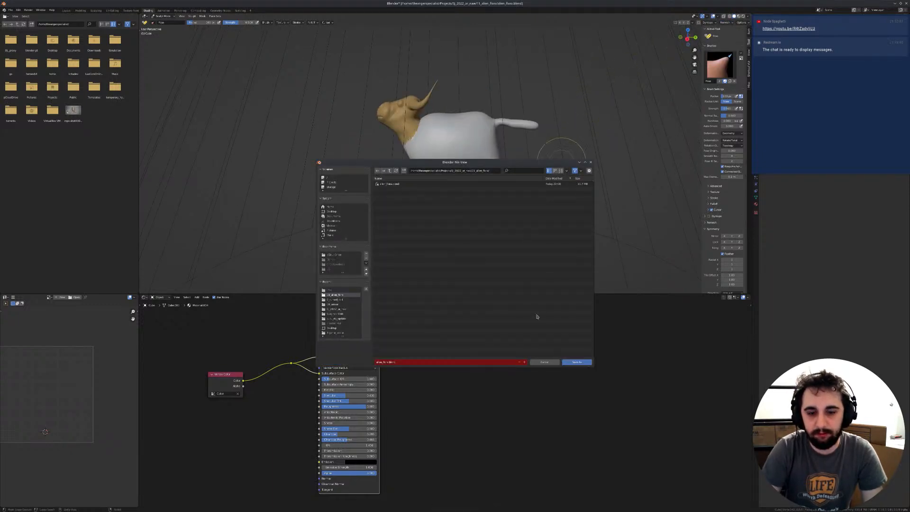
left_click(575, 362)
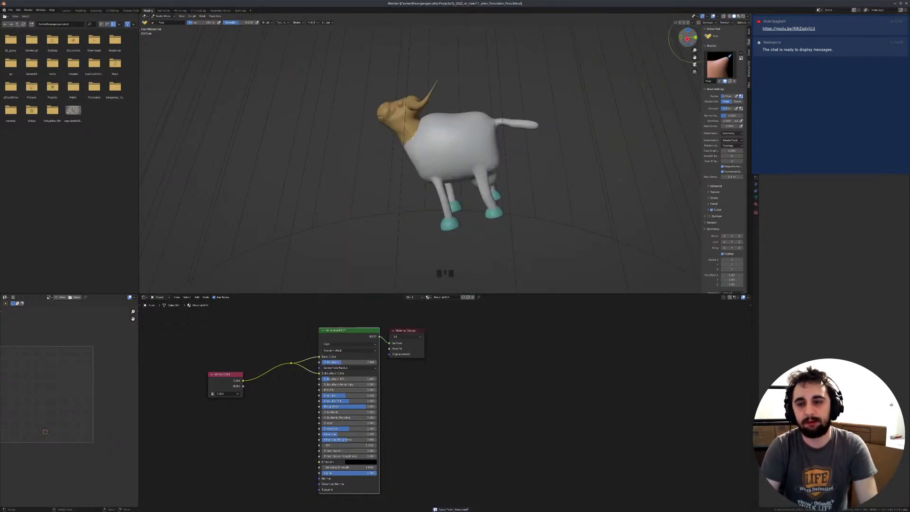
left_click(725, 22)
left_click(722, 69)
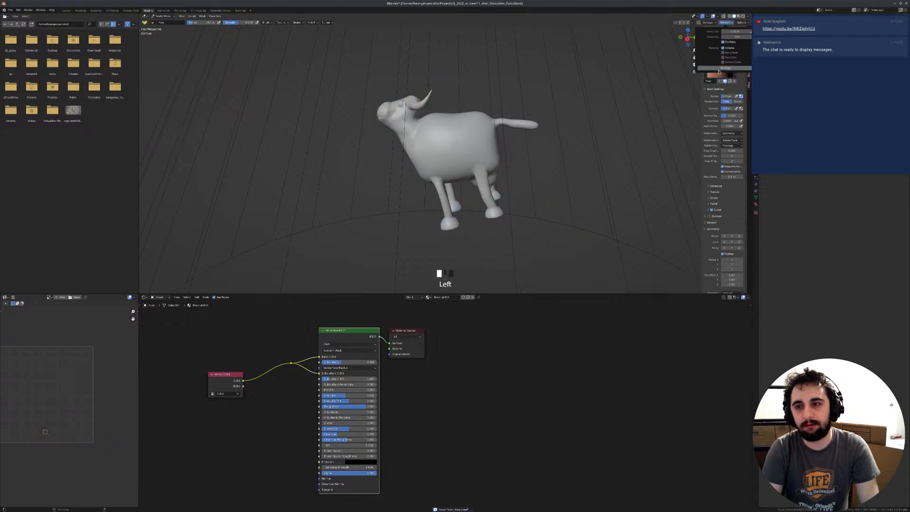
Step: Adjust the Pose brush radius and bend one front leg backward at the knee
middle_click_drag(655, 95, 569, 122)
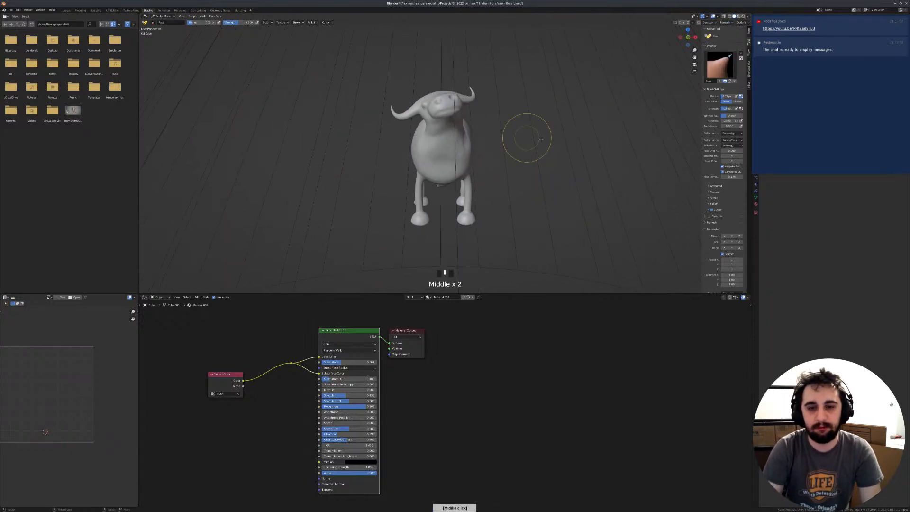
mouse_move(652, 121)
middle_mouse_down()
mouse_move(447, 220)
mouse_move(479, 214)
middle_mouse_up()
key("f")
left_click(479, 221)
key("f")
left_click(466, 215)
key("f")
left_click(475, 223)
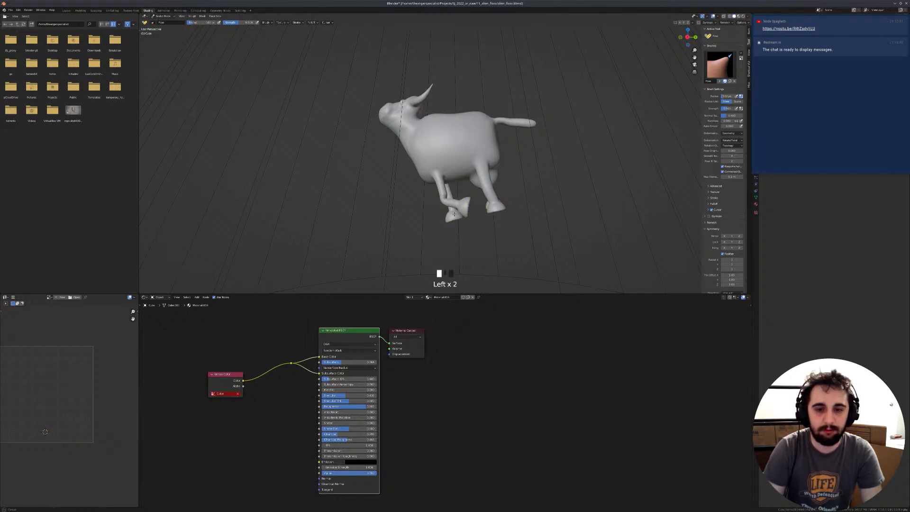
Step: Try raising the other front leg, undo it, and swing that leg forward from its own side
left_click_drag(434, 213, 420, 206)
middle_click_drag(417, 195, 503, 180)
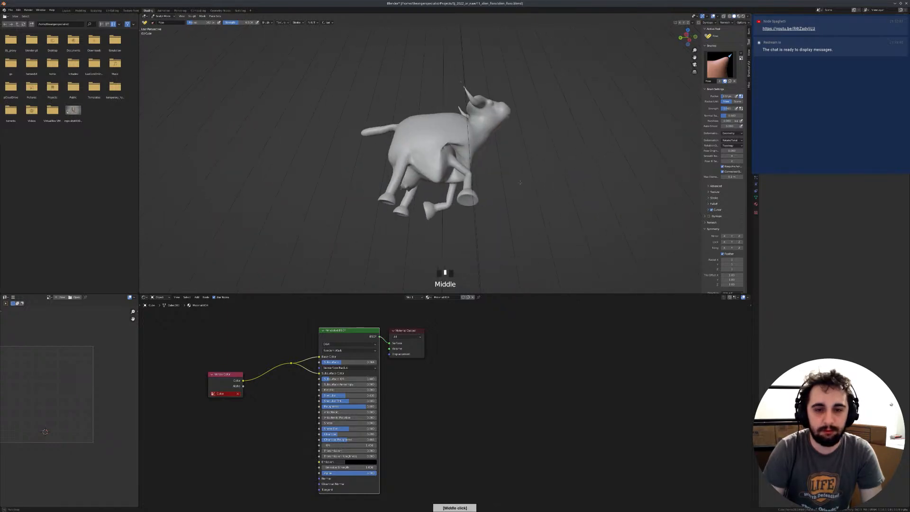
key("ctrl+z")
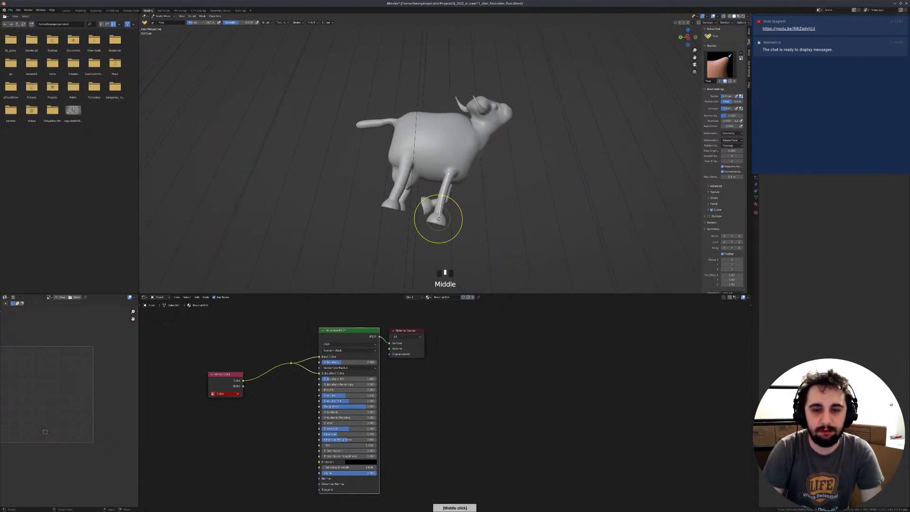
mouse_move(439, 218)
left_mouse_down()
mouse_move(476, 213)
mouse_move(455, 210)
left_mouse_up()
Step: Pose the hind leg on the same side with a bent knee, undoing a trial bend and adjusting the brush radius
left_click_drag(393, 202, 363, 186)
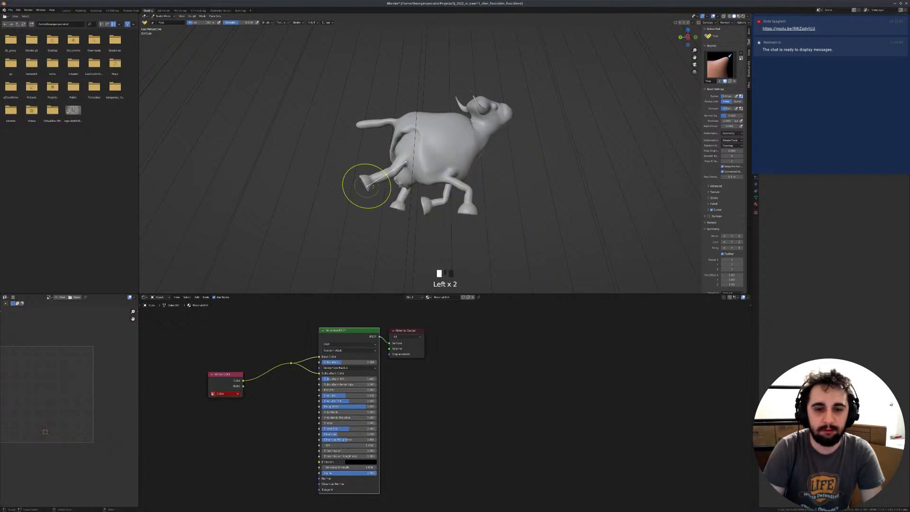
middle_click_drag(362, 186, 374, 202)
left_click_drag(376, 203, 395, 209)
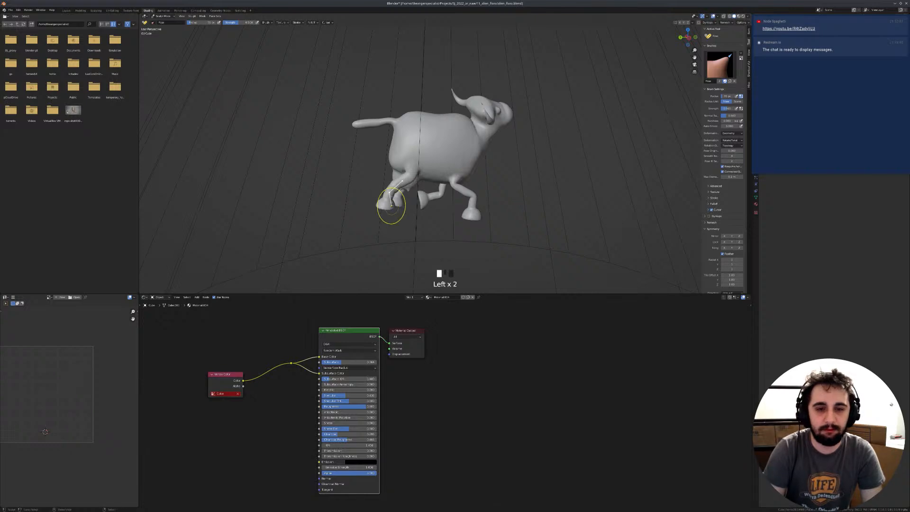
key("ctrl+z")
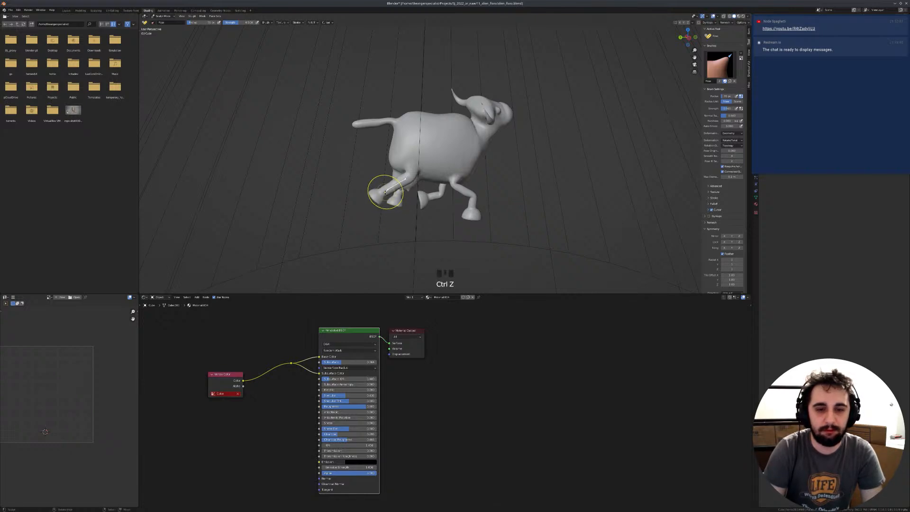
key("f")
key("f")
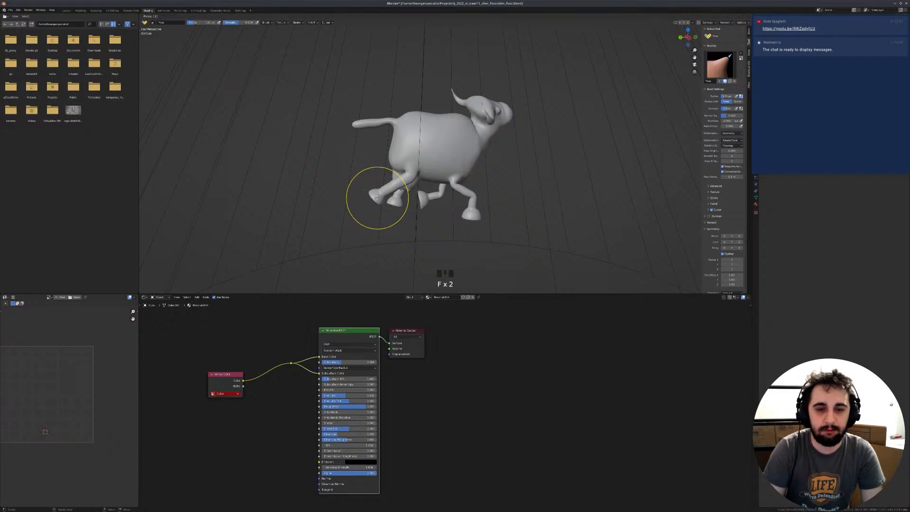
mouse_move(374, 196)
left_mouse_down()
mouse_move(382, 209)
mouse_move(392, 204)
left_mouse_up()
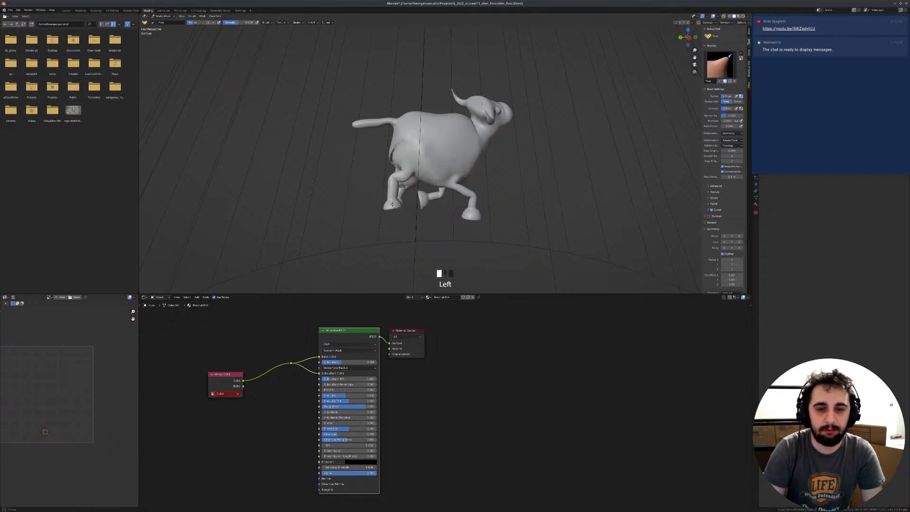
Step: Swing the opposite hind leg backward to complete the cow's running pose
middle_click_drag(397, 206, 482, 191)
left_click_drag(497, 203, 508, 188)
mouse_move(508, 187)
middle_mouse_down()
mouse_move(453, 168)
mouse_move(432, 149)
mouse_move(436, 158)
middle_mouse_up()
Step: Adjust the brush radius and smooth the distorted surface on the cow's flank and hip
key("f")
key("f")
key("shift")
key("shift")
key("shift")
left_click(427, 162)
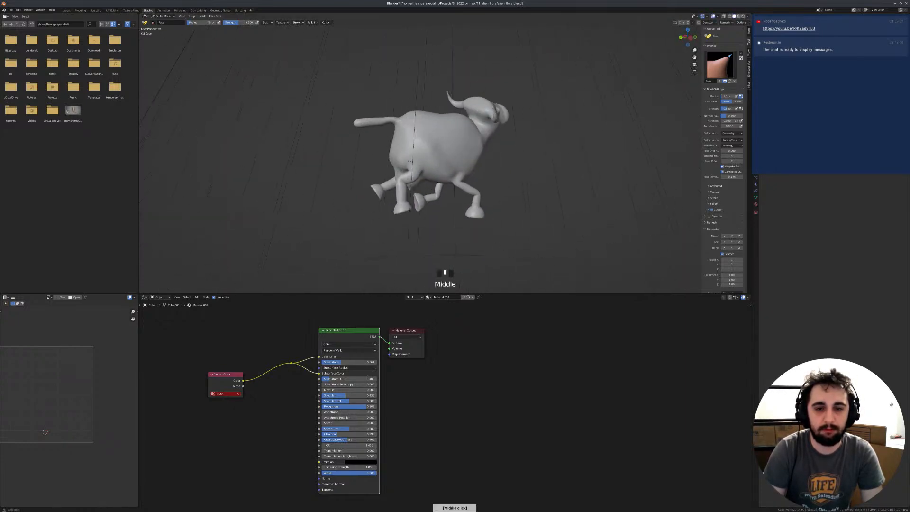
left_click_drag(437, 159, 414, 138, "shift")
left_click(444, 166, "shift")
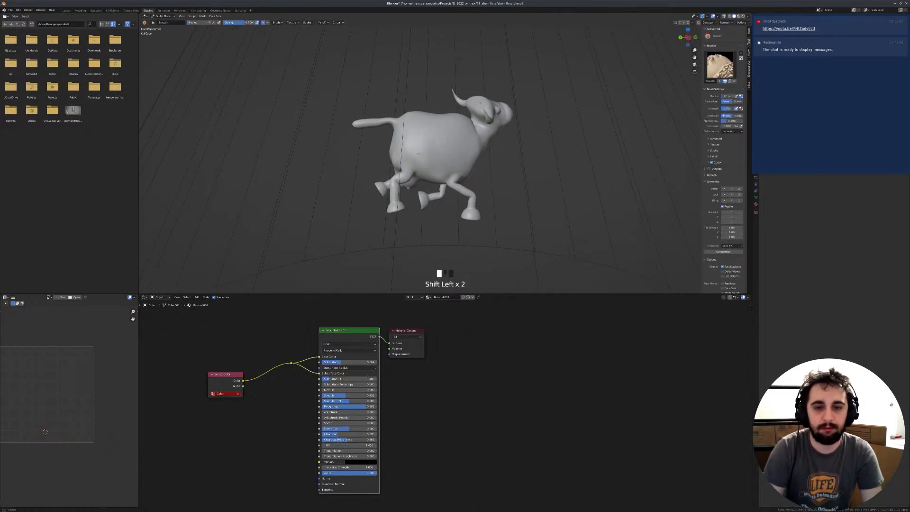
Step: Return to Object Mode, switch the viewport to Rendered shading and check the posed cow inside the light beam
middle_click_drag(444, 166, 406, 172, "ctrl")
key("Tab")
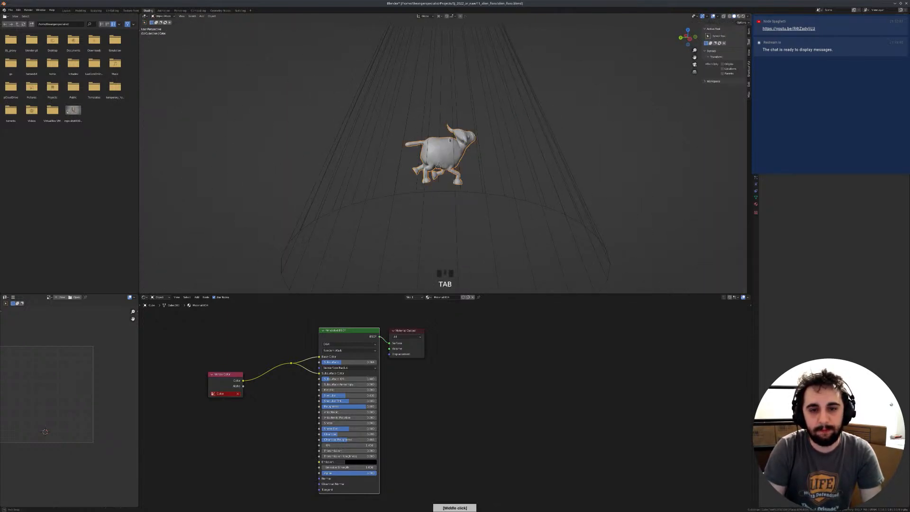
middle_click_drag(438, 130, 455, 98)
middle_click_drag(434, 144, 442, 148)
mouse_move(437, 146)
middle_mouse_down()
mouse_move(450, 152)
mouse_move(406, 159)
middle_mouse_up()
key("z")
scroll(463, 158, "up", 6)
scroll(462, 159, "up", 4)
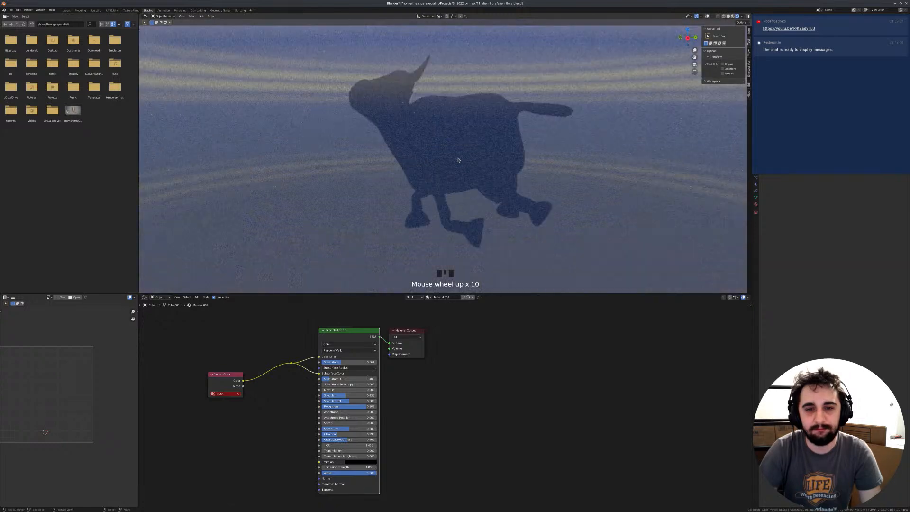
scroll(456, 160, "down", 4)
Step: Select the light beam and lower the alpha of the blue stop in its colour ramp to make the beam more transparent
key("Right")
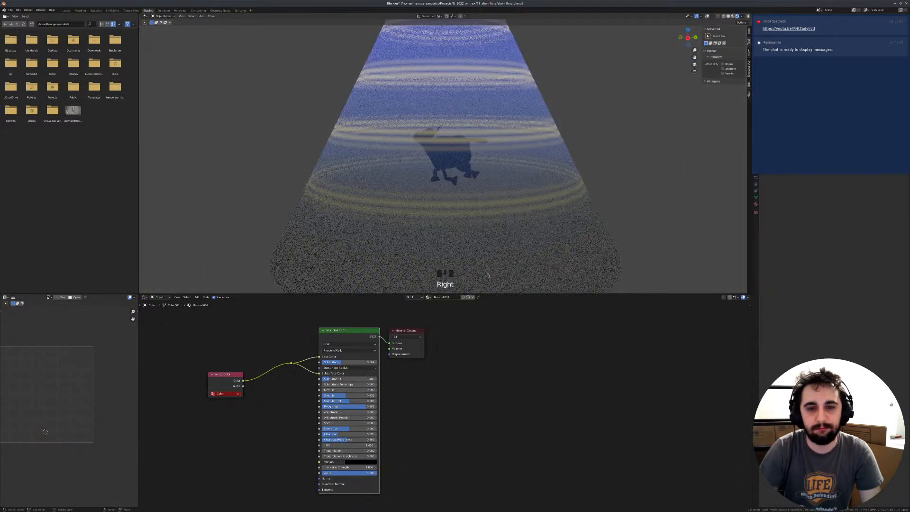
left_click(453, 166)
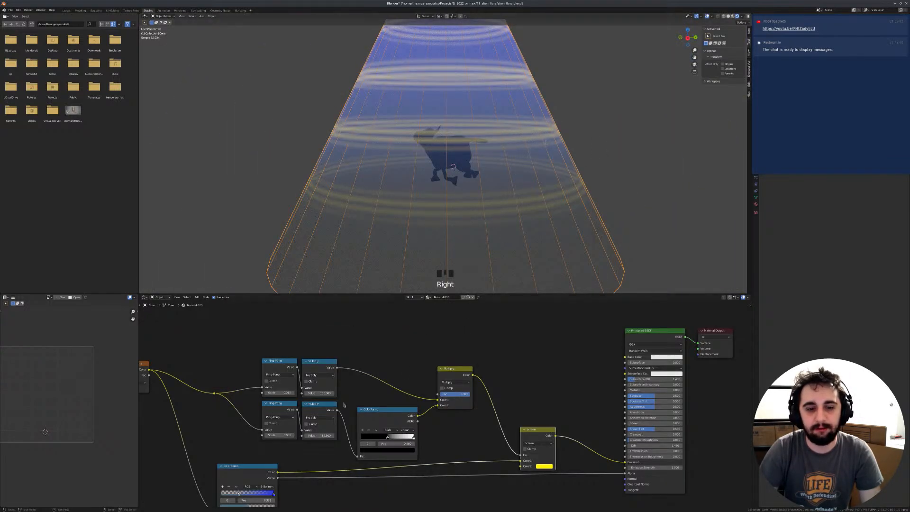
scroll(327, 420, "up", 2)
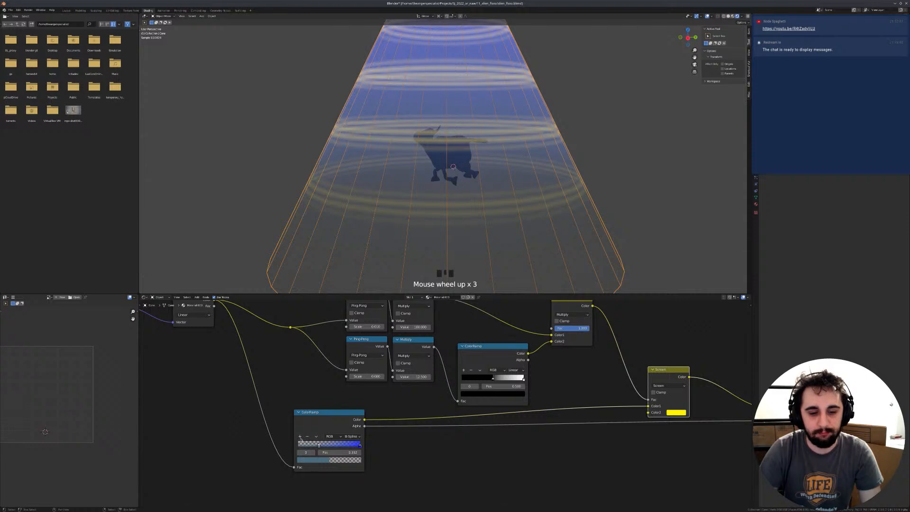
left_click(360, 445)
left_click(342, 460)
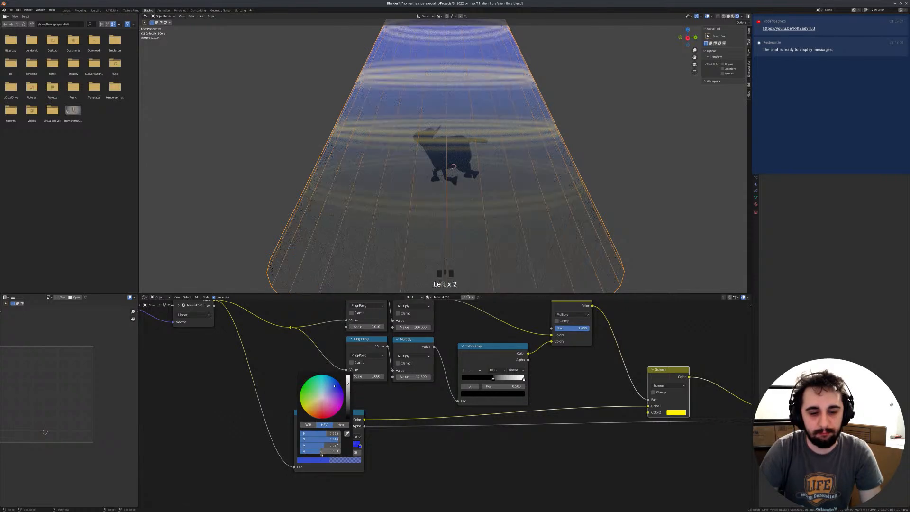
left_click_drag(320, 451, 304, 451)
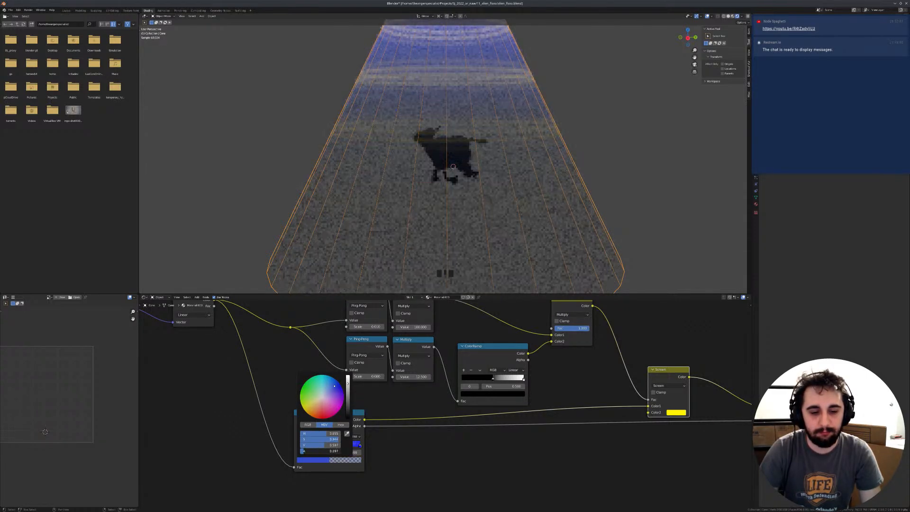
Step: Select the cow, clear the layer name in its Vertex Color node and isolate the cow in local view
right_click(446, 149)
middle_click_drag(317, 336, 300, 391)
left_click(293, 387)
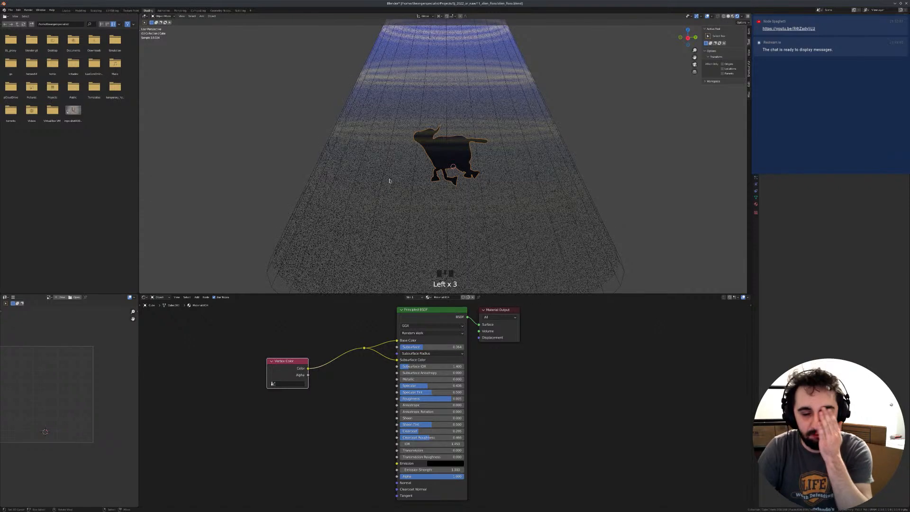
key("KP_Divide")
middle_click_drag(403, 181, 419, 185)
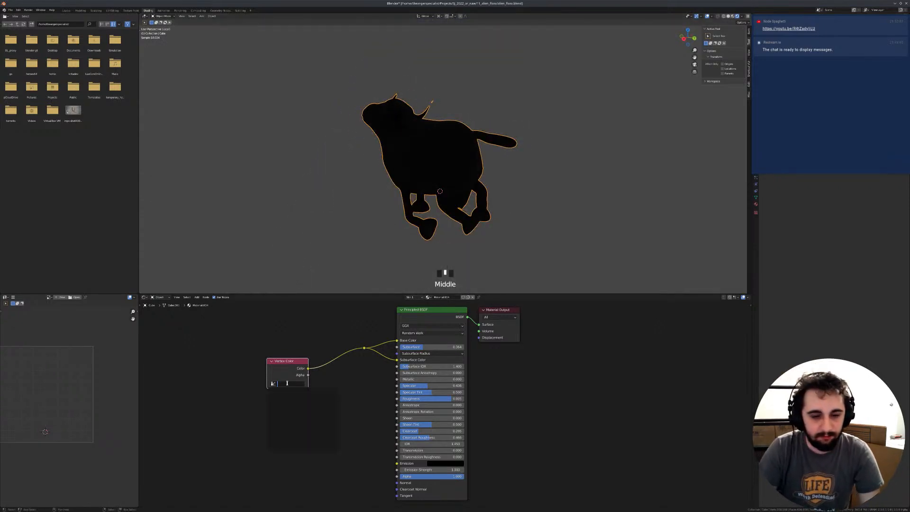
Step: Enter Sculpt Mode on the cow, choose the Paint brush and adjust its radius for painting the legs
key("ctrl+Tab")
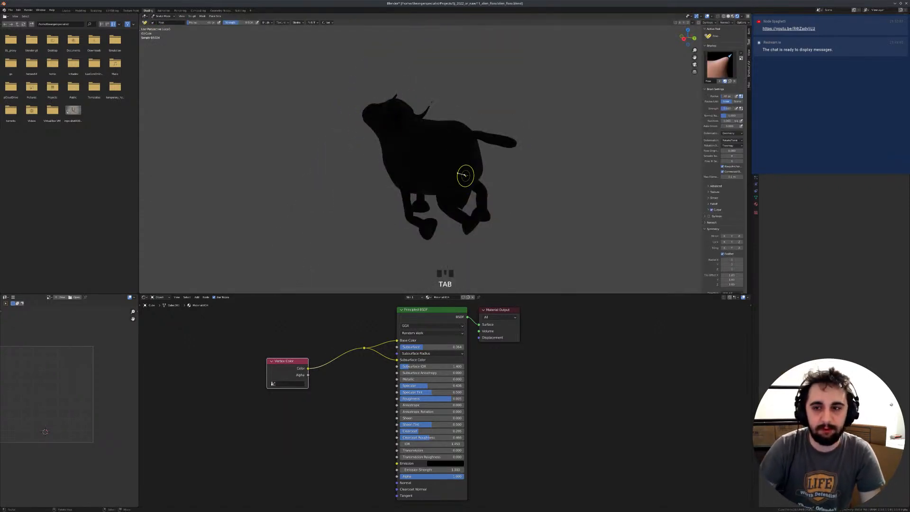
key("space")
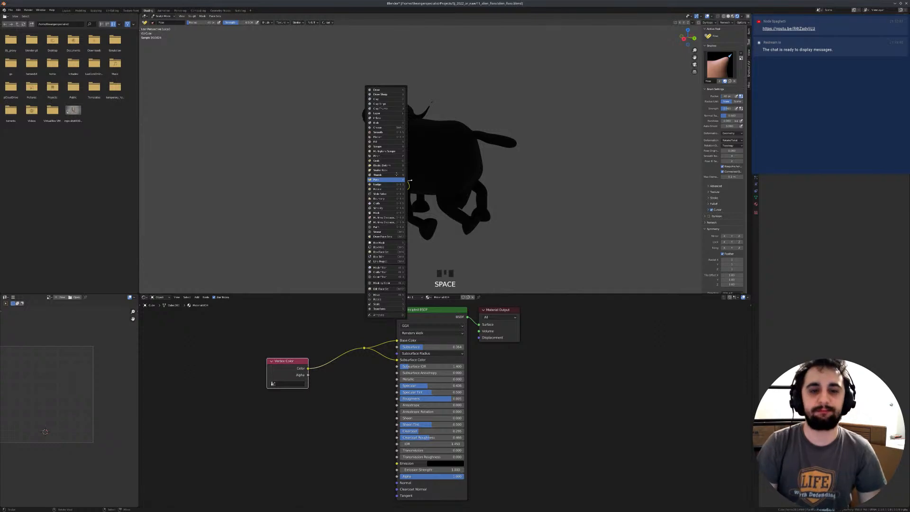
left_click(376, 227)
middle_click_drag(426, 208, 463, 200)
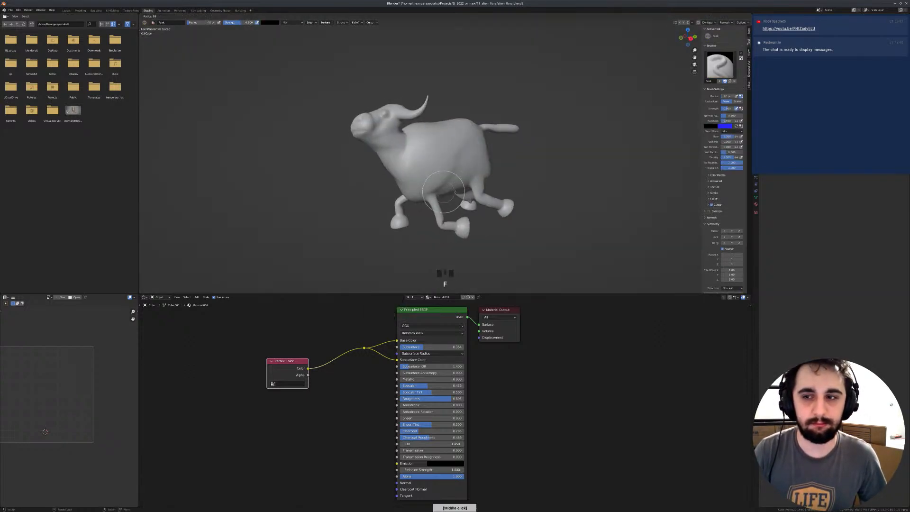
key("f")
key("f")
middle_click_drag(439, 217, 487, 200)
Step: Use Solid viewport shading and toggle its Specular Lighting option
key("z")
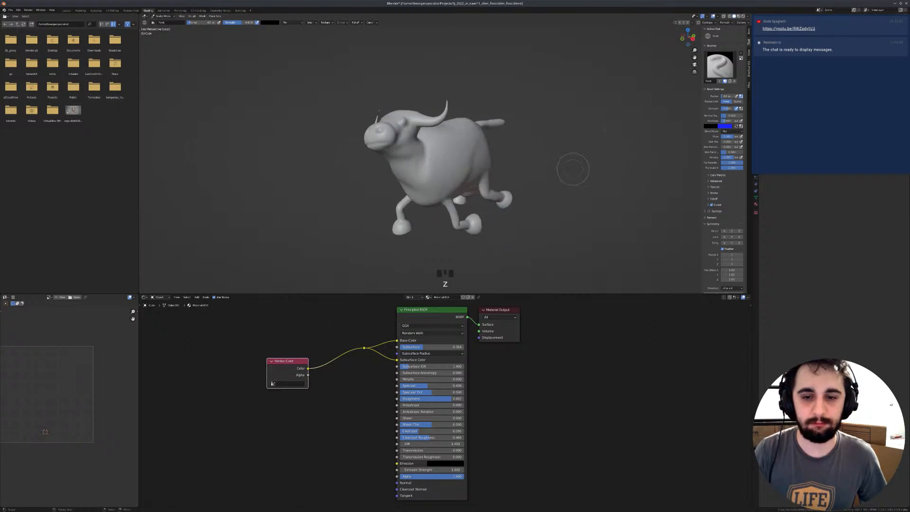
left_click(747, 16)
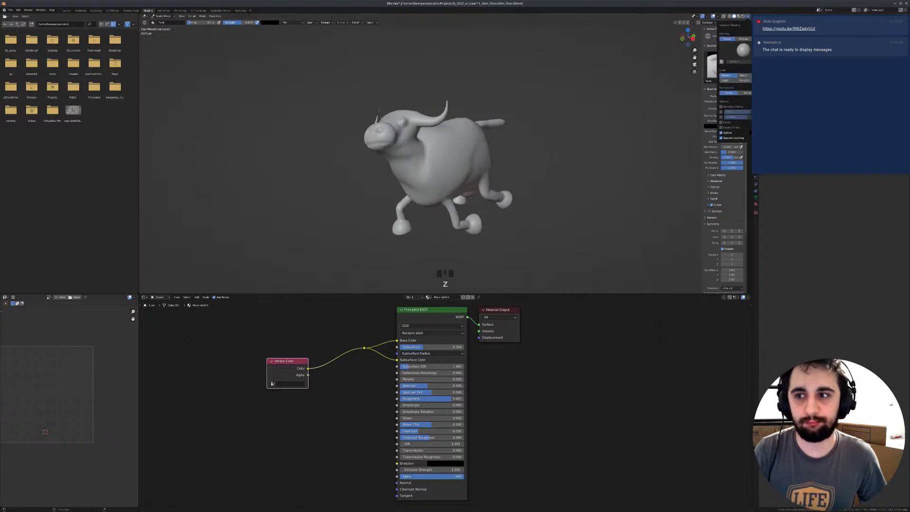
left_click(721, 137)
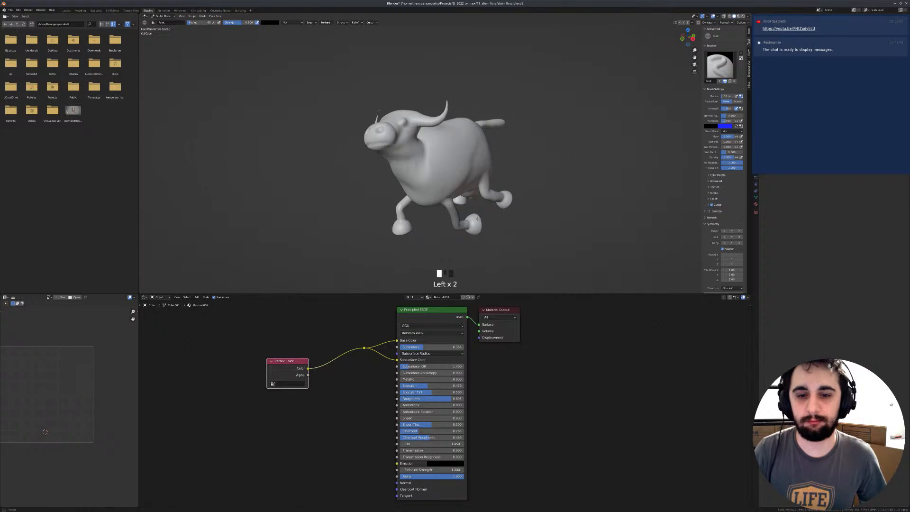
Step: Paint the front and hind legs and hooves on the cow's left side black
left_click_drag(479, 218, 460, 221)
middle_click_drag(462, 221, 468, 209)
mouse_move(471, 216)
left_mouse_down()
mouse_move(488, 208)
mouse_move(471, 221)
left_mouse_up()
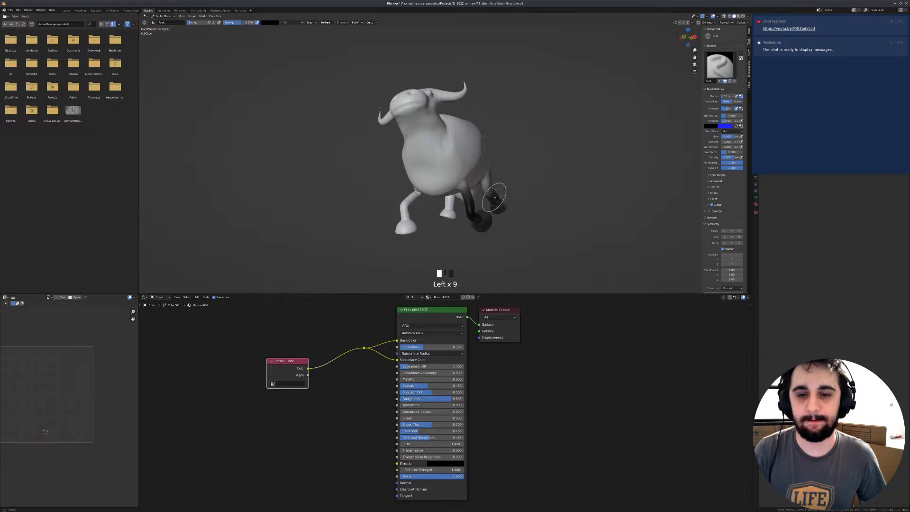
mouse_move(479, 225)
middle_mouse_down()
mouse_move(457, 211)
mouse_move(412, 221)
mouse_move(416, 229)
mouse_move(414, 196)
mouse_move(459, 197)
middle_mouse_up()
left_click(415, 196)
left_click(404, 191)
left_click(459, 197)
left_click_drag(455, 197, 455, 217)
left_click_drag(457, 215, 459, 233)
left_click_drag(456, 193, 457, 213)
left_click_drag(457, 213, 456, 231)
left_click(455, 207)
Step: Paint the hind leg and hoof on the cow's right side fully black
middle_click_drag(455, 205, 404, 192)
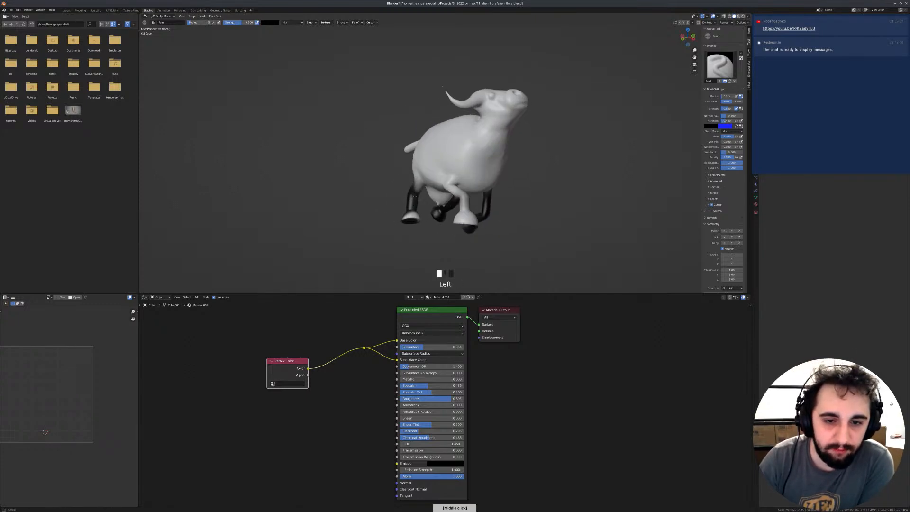
left_click_drag(415, 173, 412, 199)
left_click_drag(415, 171, 413, 202)
left_click_drag(414, 175, 414, 192)
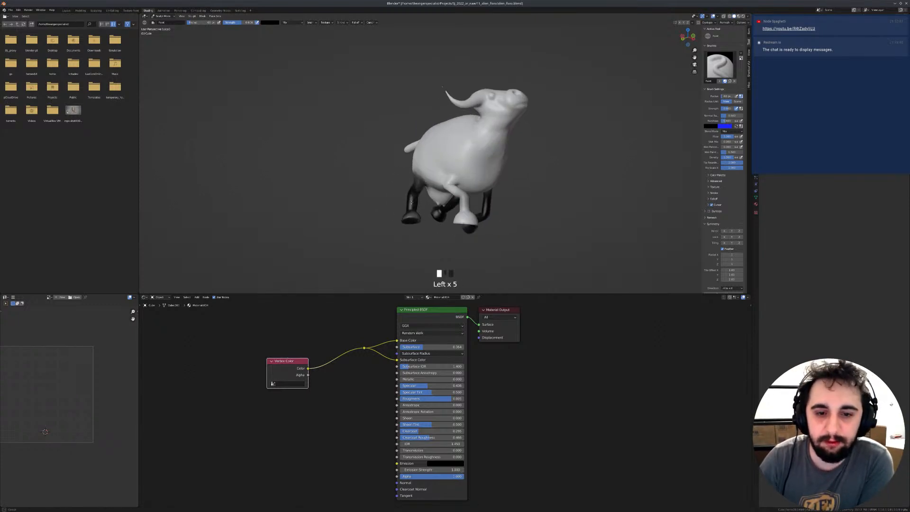
Step: Paint the remaining white front leg and its hoof black from all sides
mouse_move(421, 202)
middle_mouse_down()
mouse_move(391, 201)
mouse_move(467, 220)
middle_mouse_up()
left_click_drag(467, 201, 470, 206)
left_click_drag(460, 197, 469, 204)
mouse_move(466, 204)
left_mouse_down()
mouse_move(460, 198)
mouse_move(479, 234)
left_mouse_up()
left_click_drag(476, 239, 475, 234)
middle_click(475, 233)
middle_click_drag(463, 205, 431, 222)
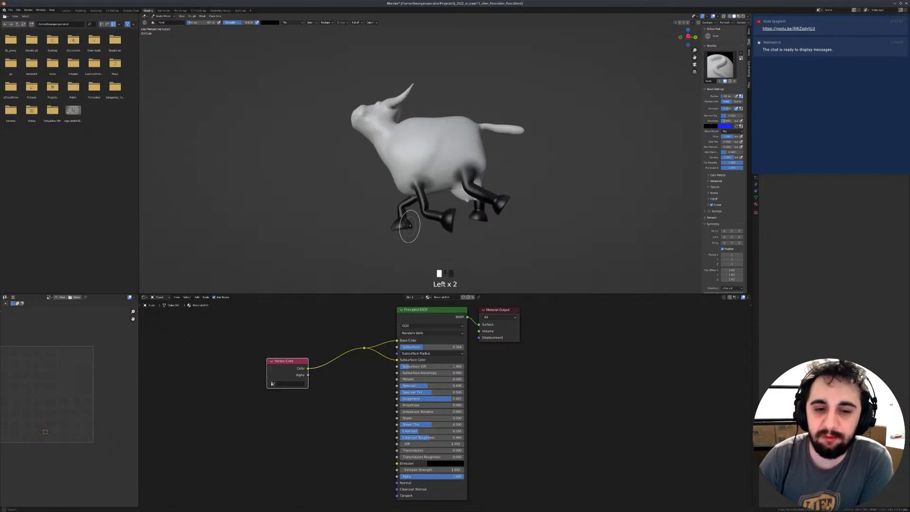
Step: Touch up the leftover light areas on the cow's legs with black paint
mouse_move(379, 223)
middle_mouse_down()
mouse_move(417, 226)
mouse_move(474, 207)
mouse_move(469, 185)
middle_mouse_up()
left_click(452, 207)
left_click(460, 207)
left_click(469, 184)
left_click_drag(422, 203, 439, 218)
mouse_move(439, 218)
middle_mouse_down()
mouse_move(458, 220)
mouse_move(437, 209)
middle_mouse_up()
Step: Paint black cow patches on the left flank, hip and back, undoing the first trial dab on the flank
left_click(430, 148)
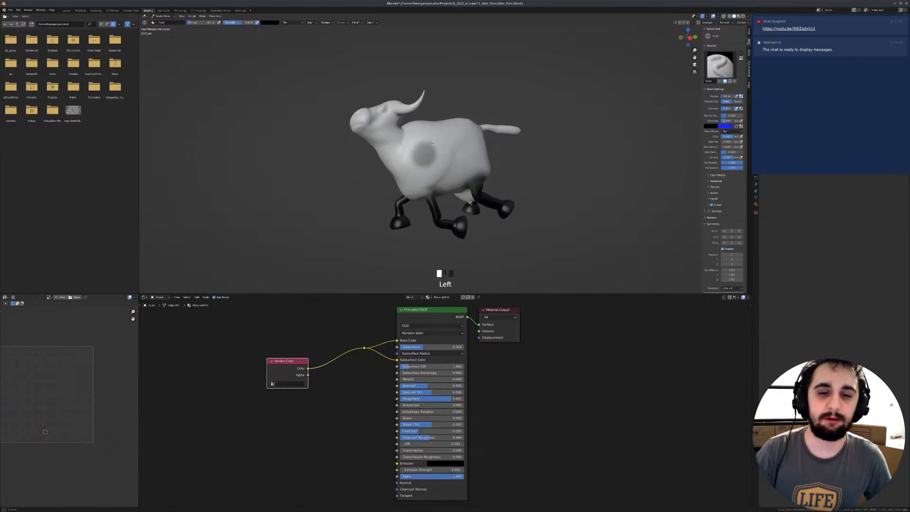
key("ctrl+z")
mouse_move(419, 160)
left_mouse_down()
mouse_move(427, 143)
mouse_move(422, 151)
left_mouse_up()
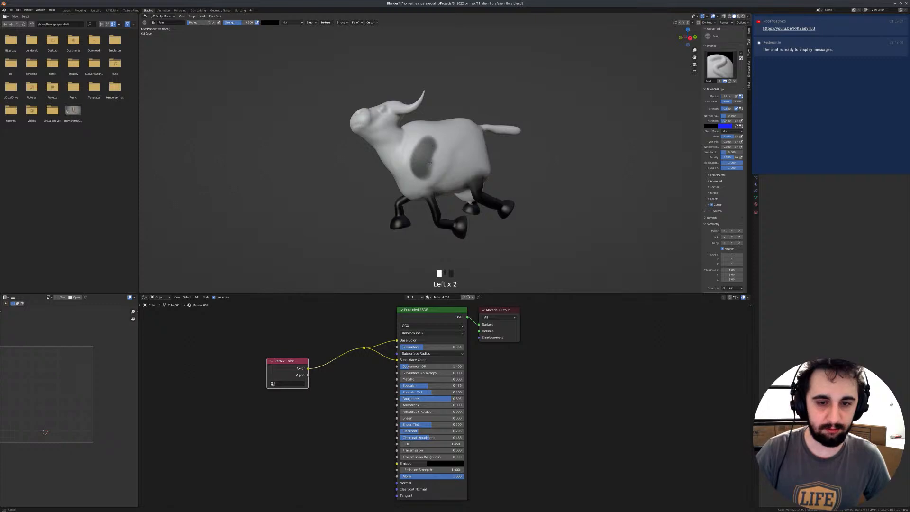
middle_click_drag(427, 174, 456, 153)
left_click_drag(457, 157, 453, 140)
middle_click_drag(454, 137, 419, 137)
left_click_drag(422, 133, 419, 137)
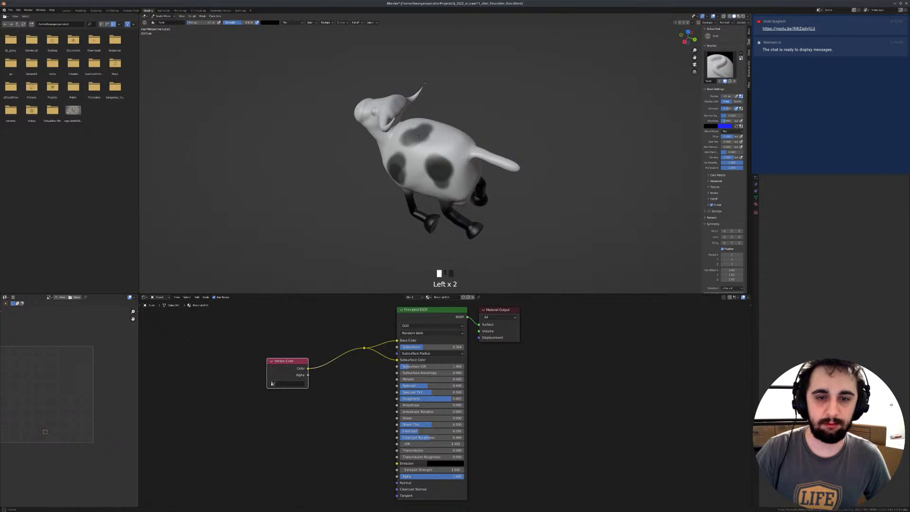
Step: Paint more black patches over the cow's back and opposite flank
middle_click_drag(416, 136, 453, 143)
mouse_move(448, 139)
left_mouse_down()
mouse_move(456, 144)
mouse_move(451, 153)
left_mouse_up()
mouse_move(477, 127)
middle_mouse_down()
mouse_move(473, 151)
mouse_move(447, 142)
middle_mouse_up()
left_click(473, 150)
left_click_drag(438, 167, 437, 165)
left_click(478, 168)
Step: Paint black patches on the cow's shoulder and the front of its chest
middle_click_drag(471, 156, 439, 144)
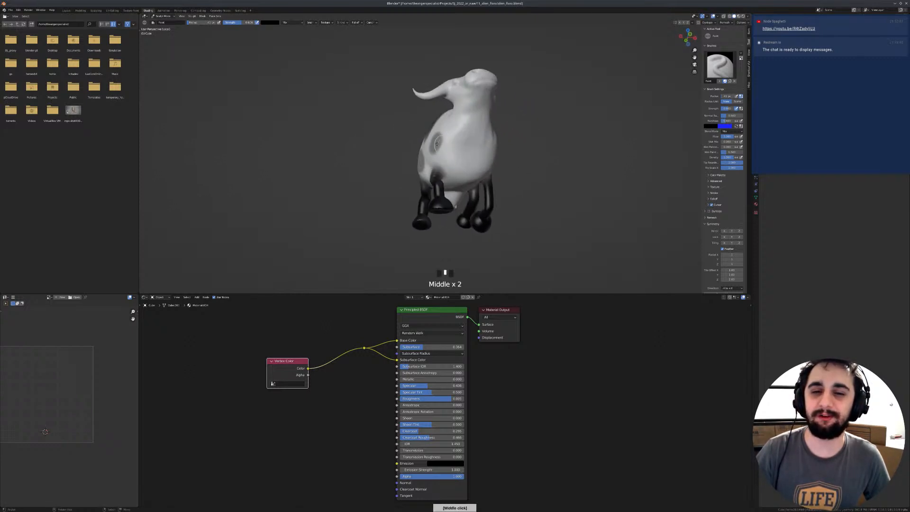
left_click_drag(454, 145, 445, 139)
middle_click_drag(474, 160, 456, 164)
left_click_drag(456, 164, 451, 168)
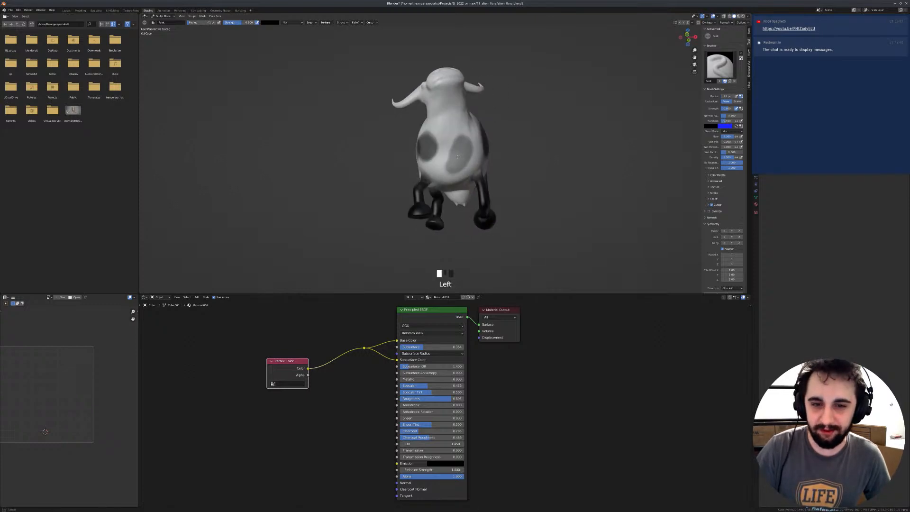
Step: Extend the black patches onto the cow's lower chest and belly
middle_click_drag(463, 141, 419, 144)
left_click(427, 155)
left_click(419, 144)
left_click_drag(419, 144, 413, 156)
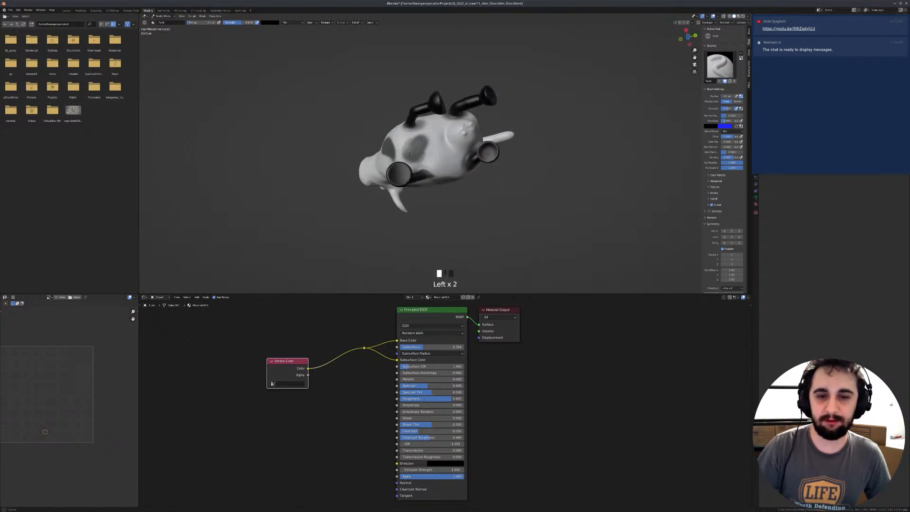
Step: Set the brush colour to magenta, adjust the brush radius and paint the udder
left_click(713, 127)
left_click_drag(744, 75, 744, 63)
left_click_drag(723, 81, 708, 89)
mouse_move(447, 142)
middle_mouse_down("ctrl")
mouse_move(448, 124)
mouse_move(451, 145)
middle_mouse_up("ctrl")
middle_click_drag(451, 144, 453, 125, "ctrl")
key("f")
left_click(491, 151)
left_click_drag(491, 151, 477, 160)
mouse_move(477, 160)
middle_mouse_down()
mouse_move(483, 145)
mouse_move(466, 138)
mouse_move(469, 118)
middle_mouse_up()
left_click_drag(469, 118, 478, 112)
middle_click_drag(479, 112, 429, 142)
left_click_drag(429, 143, 432, 141)
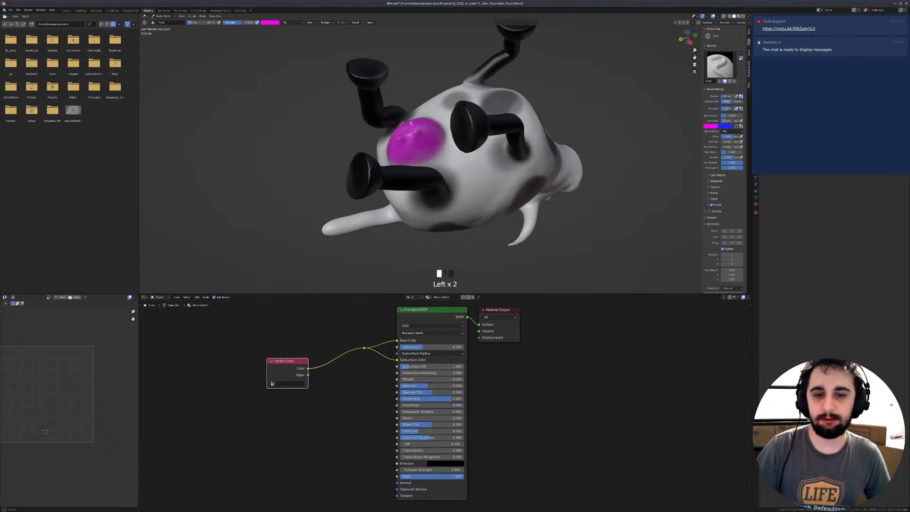
Step: Cover the remaining sides of the udder with magenta paint
mouse_move(432, 142)
middle_mouse_down()
mouse_move(438, 187)
mouse_move(484, 210)
middle_mouse_up()
left_click_drag(420, 229, 416, 211)
middle_click_drag(415, 212, 440, 130)
mouse_move(440, 130)
left_mouse_down()
mouse_move(427, 142)
mouse_move(434, 150)
left_mouse_up()
middle_click_drag(458, 149, 483, 185)
mouse_move(483, 185)
left_mouse_down()
mouse_move(479, 199)
mouse_move(498, 158)
mouse_move(484, 173)
left_mouse_up()
mouse_move(485, 171)
left_mouse_down()
mouse_move(515, 166)
mouse_move(520, 156)
left_mouse_up()
Step: Paint the front and one side of the cow's muzzle magenta
middle_click_drag(503, 146, 438, 170)
middle_click_drag(536, 148, 514, 109, "ctrl")
middle_click_drag(497, 156, 484, 135, "ctrl")
mouse_move(468, 127)
left_mouse_down()
mouse_move(467, 166)
mouse_move(461, 137)
left_mouse_up()
mouse_move(476, 182)
left_mouse_down()
mouse_move(475, 156)
mouse_move(483, 166)
left_mouse_up()
middle_click_drag(482, 166, 469, 130)
left_click_drag(467, 137, 479, 183)
left_click_drag(484, 177, 501, 204)
Step: Extend the magenta over the mouth and the far side of the muzzle
middle_click_drag(501, 202, 426, 178)
left_click_drag(515, 174, 552, 172)
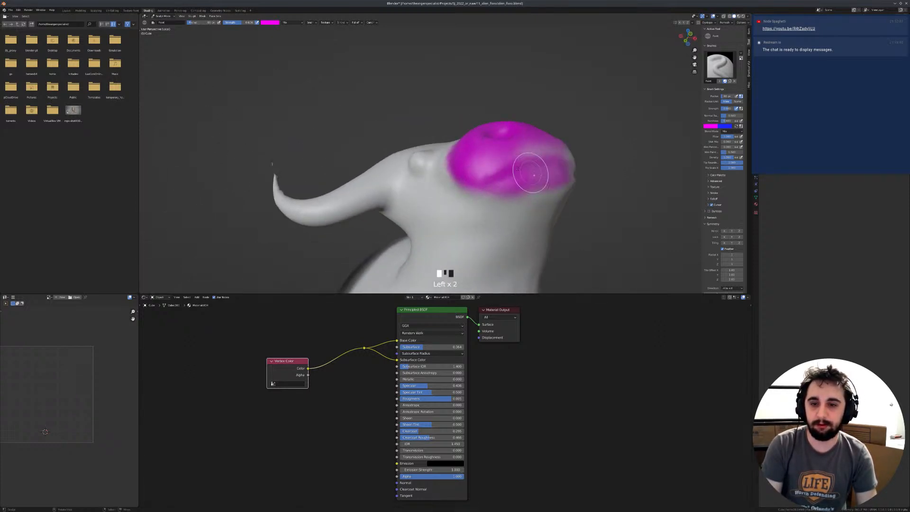
middle_click_drag(549, 171, 530, 179)
mouse_move(514, 188)
left_mouse_down()
mouse_move(555, 176)
mouse_move(506, 190)
left_mouse_up()
mouse_move(571, 163)
left_mouse_down()
mouse_move(576, 141)
mouse_move(552, 135)
left_mouse_up()
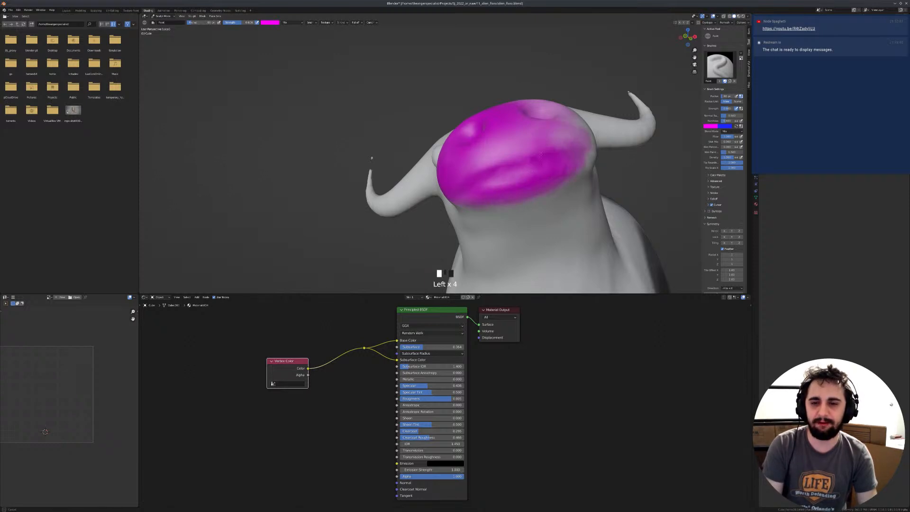
Step: Adjust the brush radius and fill the muzzle's pale rear edge with magenta
key("f")
left_click(605, 134)
middle_click_drag(497, 147, 535, 166)
left_click(535, 165)
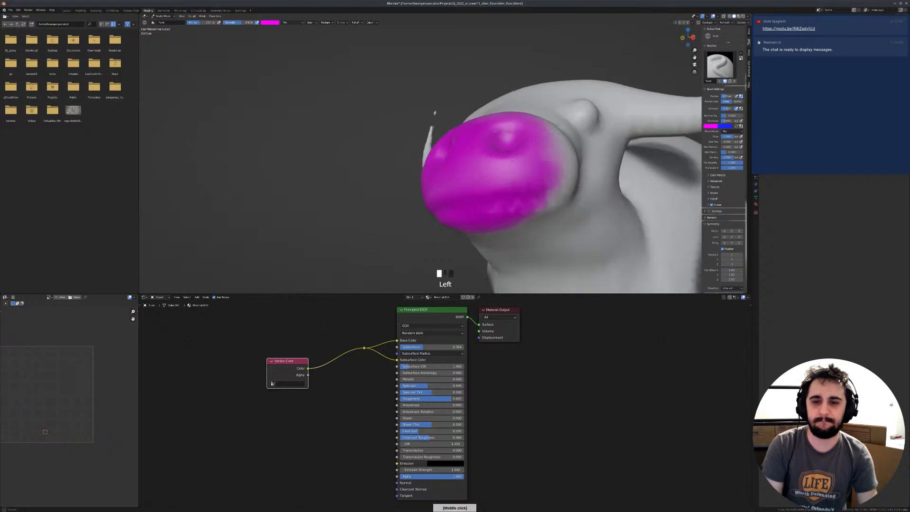
left_click(535, 165)
left_click(528, 179)
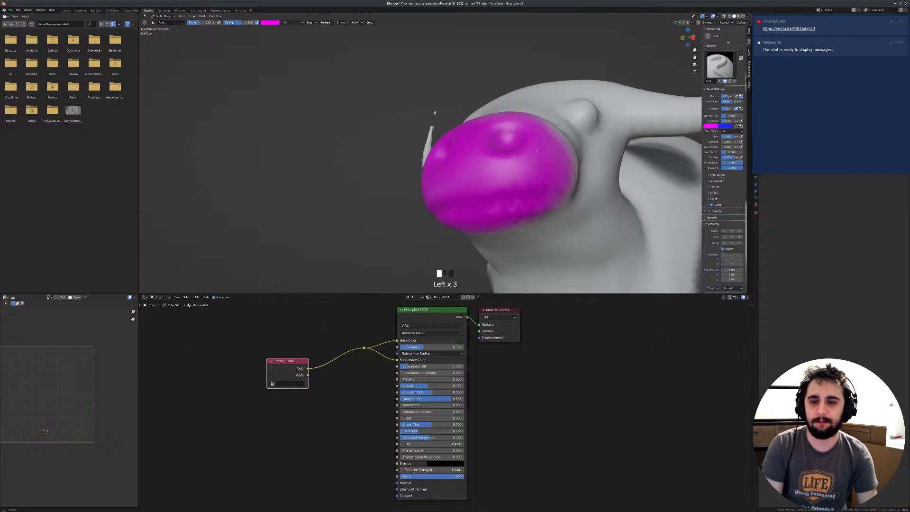
left_click(502, 171)
Step: Even out the magenta edge around the top and other side of the muzzle
middle_click_drag(503, 171, 448, 194)
left_click(467, 156)
left_click(450, 142)
left_click(440, 134)
mouse_move(441, 134)
middle_mouse_down()
mouse_move(440, 206)
mouse_move(445, 163)
mouse_move(462, 159)
middle_mouse_up()
left_click(441, 207)
Step: Set the brush colour to black and paint the cow's eyes, adjusting the brush radius
left_click(713, 127)
left_click(741, 94)
left_click(527, 178)
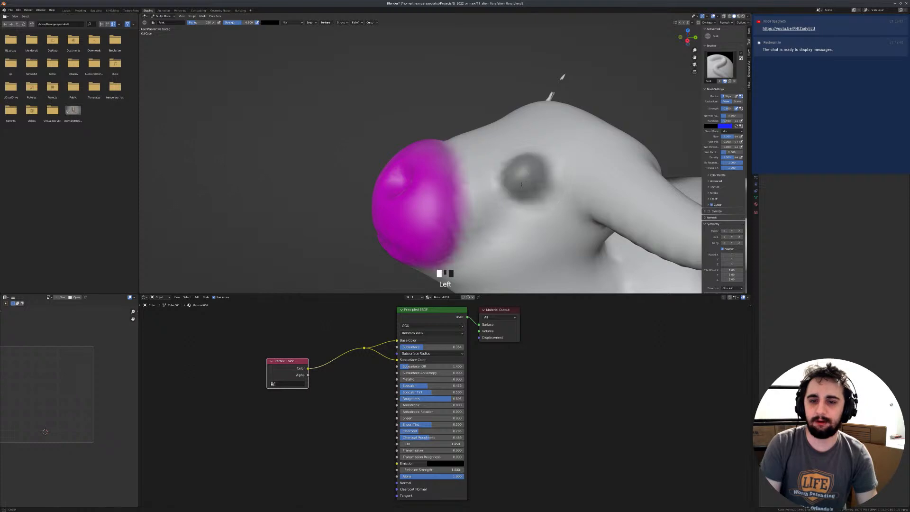
left_click(525, 176)
mouse_move(514, 167)
middle_mouse_down()
mouse_move(395, 175)
mouse_move(402, 154)
mouse_move(423, 142)
mouse_move(303, 108)
mouse_move(275, 117)
middle_mouse_up()
key("f")
left_click(398, 158)
left_click(406, 150)
left_click(409, 151)
left_click(415, 145)
Step: In Edit Mode, select the linked stray geometry floating beyond the near horn's tip and delete it
key("Tab")
right_click(275, 118)
key("x")
key("ctrl+l")
right_click(275, 119)
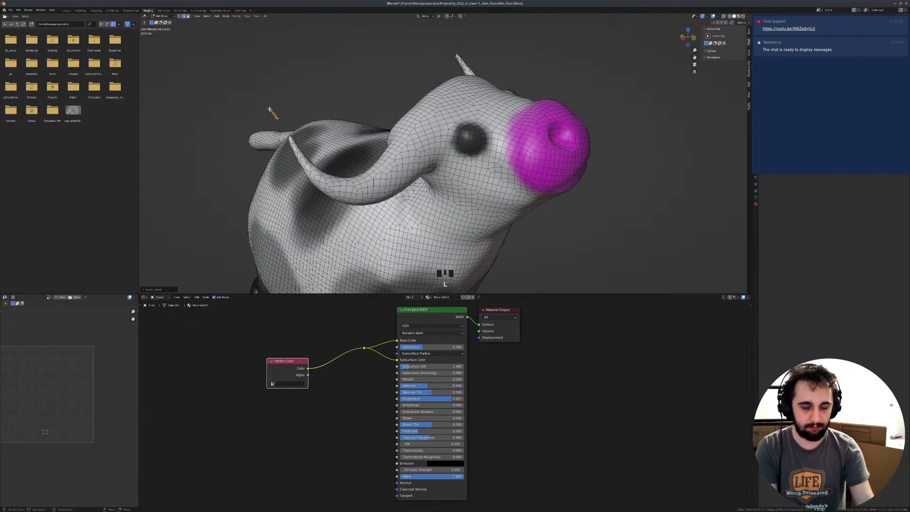
Step: Select the cow's whole mesh in Edit Mode, run the Fill Holes cleanup on it and return to Sculpt Mode
middle_click_drag(279, 112, 340, 118)
key("Tab")
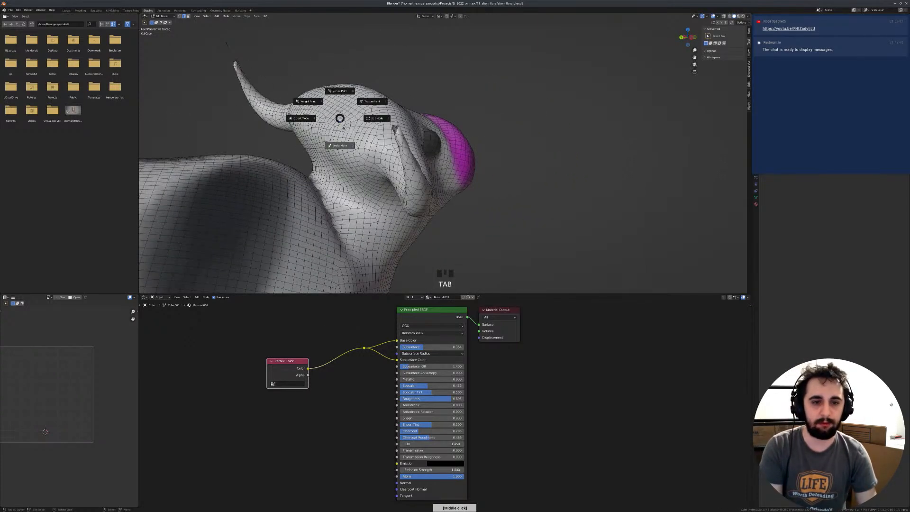
key("Escape")
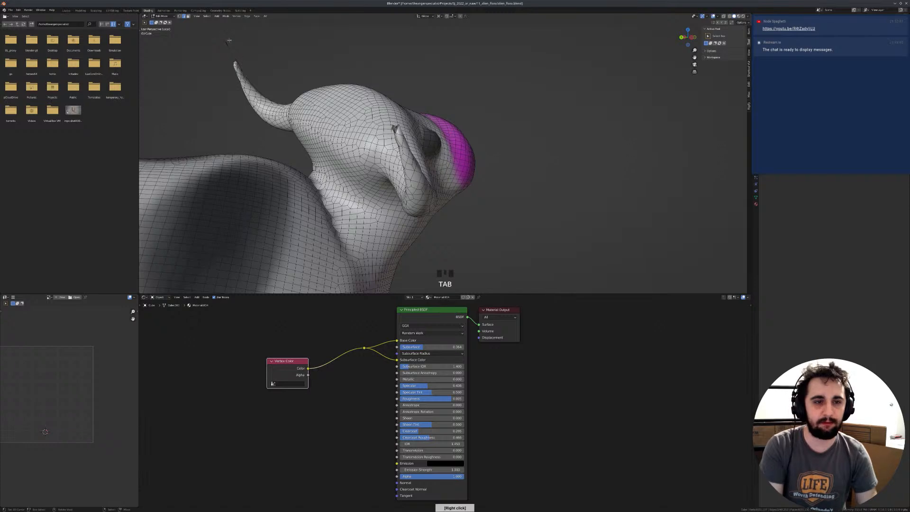
middle_click_drag(259, 84, 298, 99, "shift")
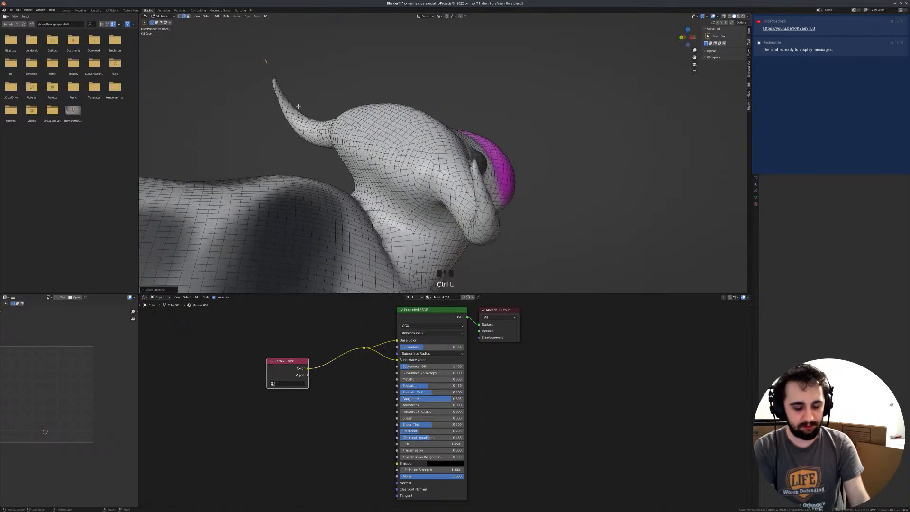
key("a")
left_click(226, 16)
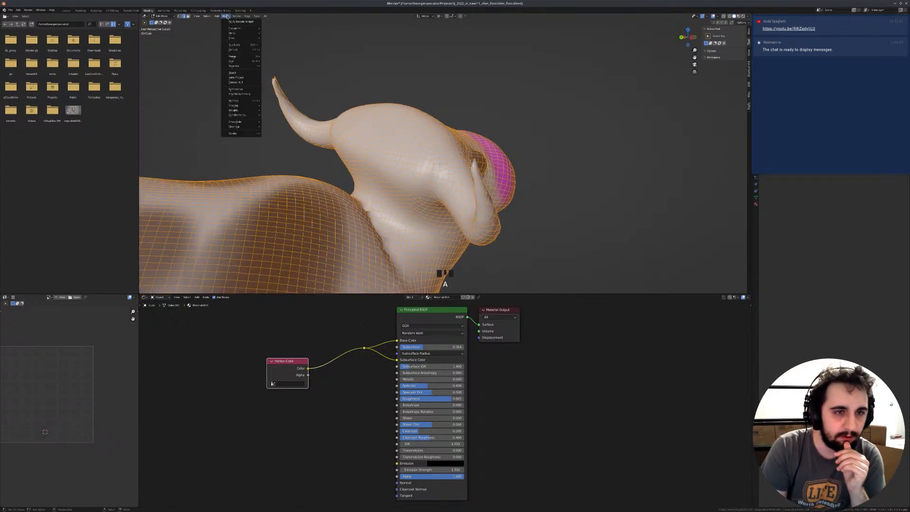
mouse_move(243, 128)
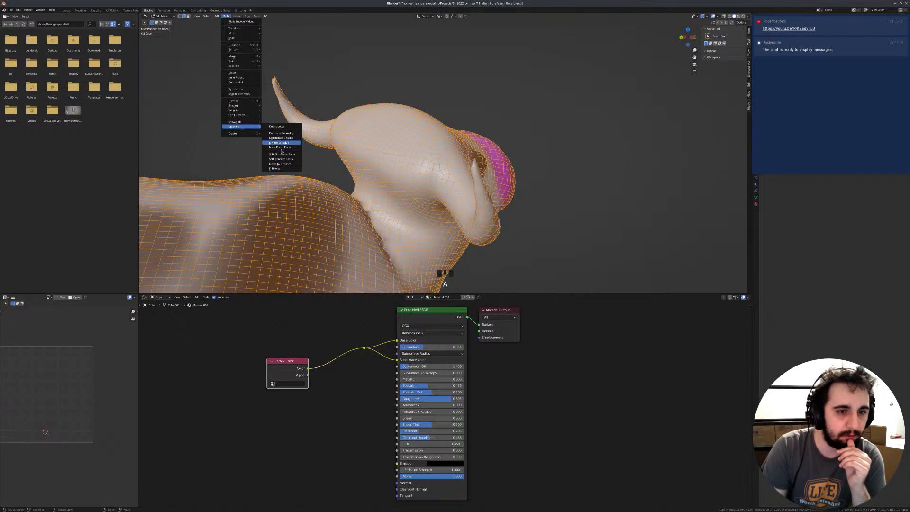
left_click(275, 168)
middle_click_drag(275, 168, 398, 164)
key("Tab")
Step: Smooth the near horn's tip, trying the Elastic Deform brush at a different radius and undoing unwanted strokes
left_click_drag(525, 202, 522, 195, "shift")
middle_click_drag(504, 182, 519, 183)
key("space")
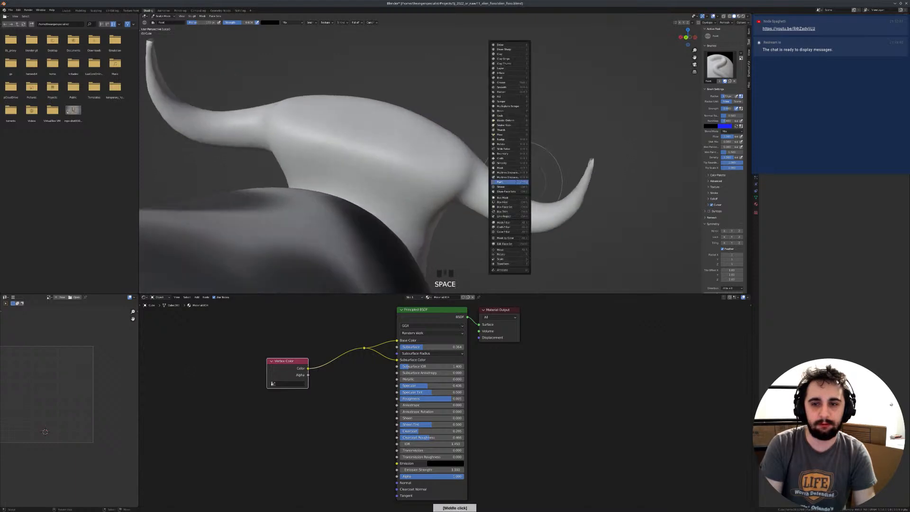
left_click(510, 149)
left_click_drag(566, 163, 589, 162)
key("space")
left_click(568, 136)
key("ctrl+z")
key("f")
left_click(663, 181)
key("ctrl+z")
left_click_drag(588, 177, 586, 180, "shift")
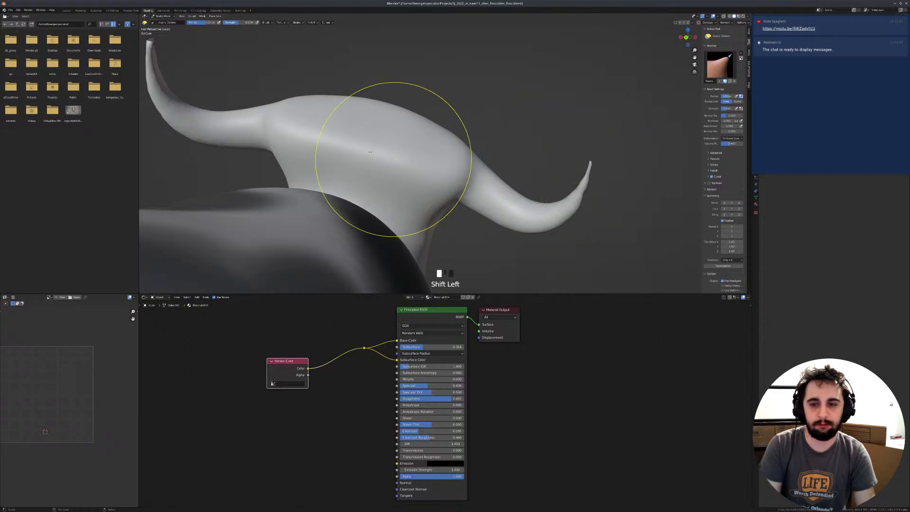
Step: Switch to the Paint brush, set its colour to a very dark brown, adjust the radius and paint the first horn
middle_click_drag(325, 129, 454, 223, "shift")
middle_click_drag(284, 152, 358, 136)
key("space")
left_click(348, 206)
middle_click_drag(360, 205, 689, 112)
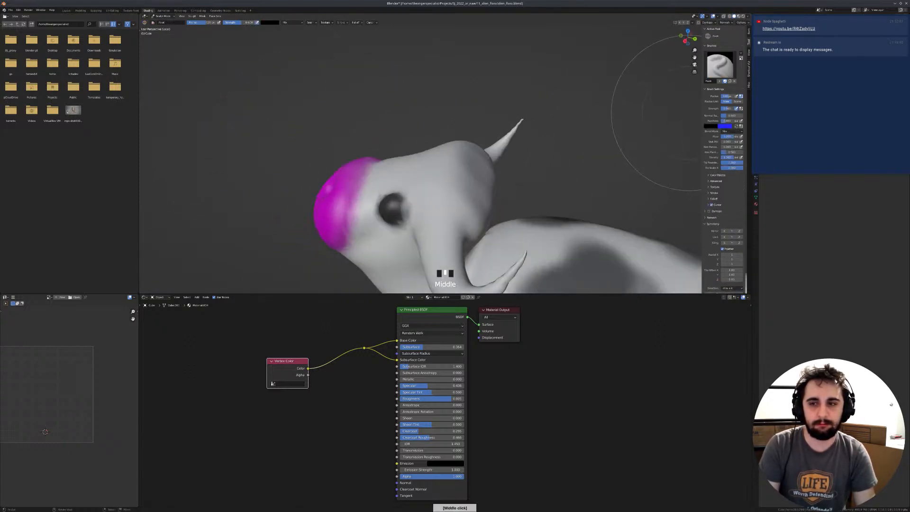
left_click(711, 127)
left_click_drag(742, 86, 729, 96)
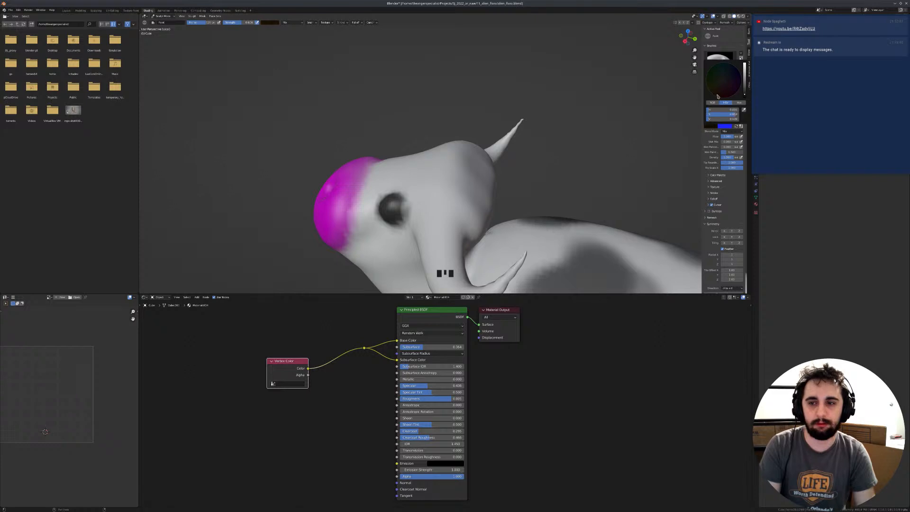
mouse_move(569, 126)
middle_mouse_down()
mouse_move(507, 183)
mouse_move(531, 186)
middle_mouse_up()
key("f")
left_click(531, 187)
mouse_move(502, 208)
left_mouse_down()
mouse_move(559, 199)
mouse_move(578, 167)
mouse_move(592, 163)
mouse_move(497, 199)
left_mouse_up()
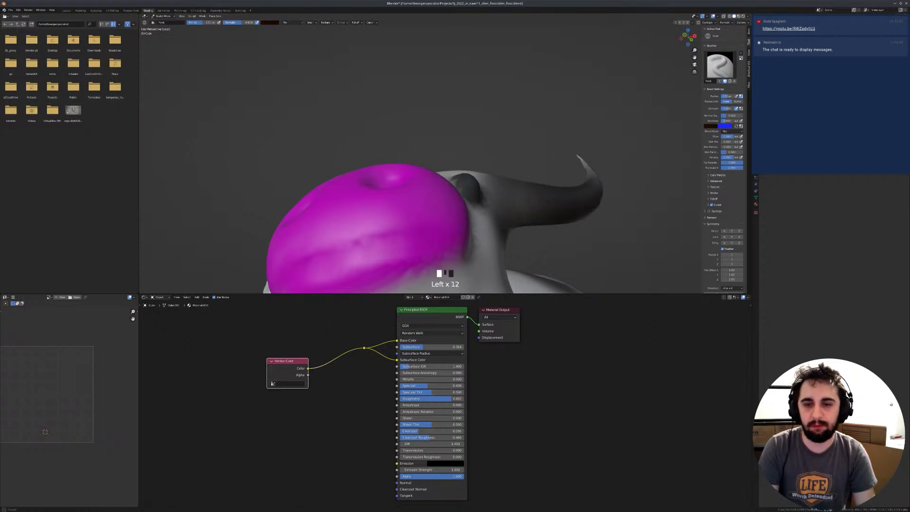
Step: Paint the remaining horn surfaces from behind the head in the same dark brown and return to Object Mode
mouse_move(578, 152)
middle_mouse_down()
mouse_move(539, 198)
mouse_move(494, 162)
middle_mouse_up()
middle_click_drag(453, 122, 490, 101)
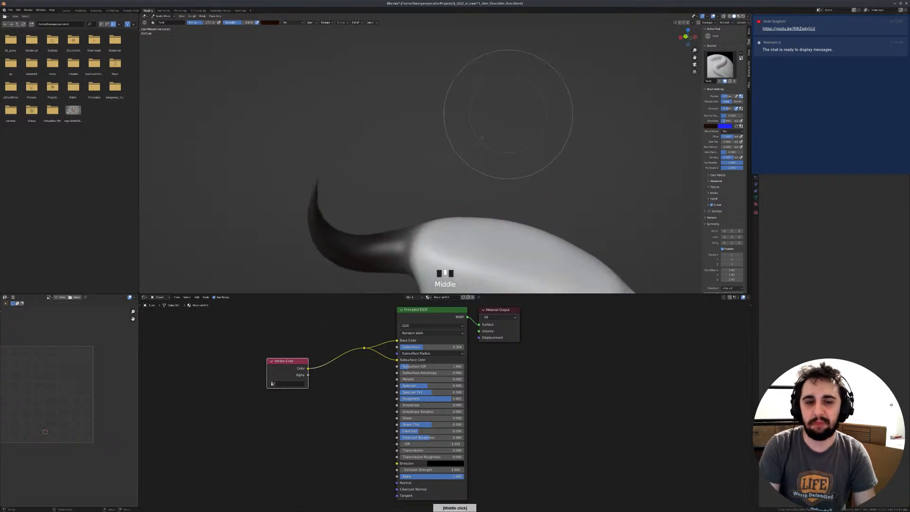
left_click(472, 222)
mouse_move(545, 268)
middle_mouse_down("shift")
mouse_move(417, 164)
mouse_move(417, 144)
middle_mouse_up("shift")
mouse_move(497, 187)
left_mouse_down()
mouse_move(512, 218)
mouse_move(569, 229)
mouse_move(606, 204)
mouse_move(618, 163)
left_mouse_up()
mouse_move(537, 239)
middle_mouse_down()
mouse_move(369, 179)
mouse_move(389, 193)
middle_mouse_up()
scroll(374, 184, "down", 4)
key("Tab")
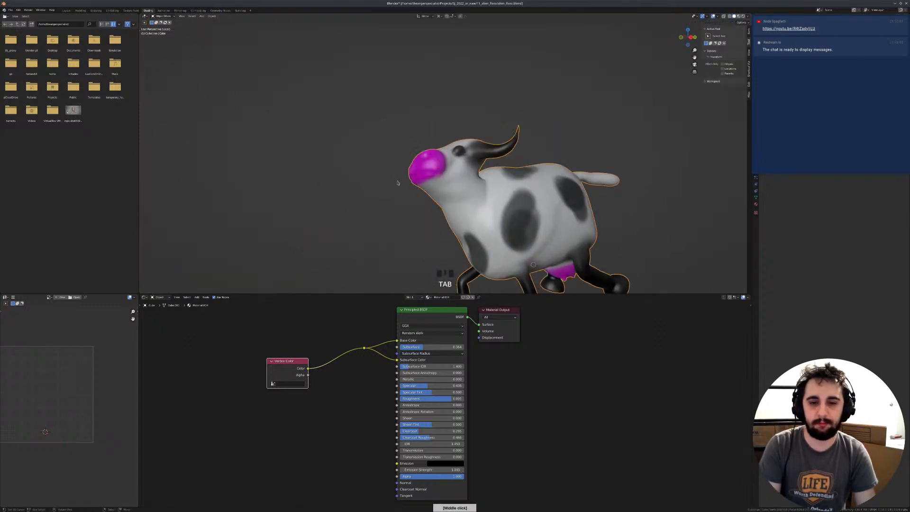
Step: Bring back the full scene from the isolated view and check the cow inside the beam in Rendered shading
middle_click_drag(590, 201, 390, 188)
scroll(391, 188, "down", 5)
key("KP_Divide")
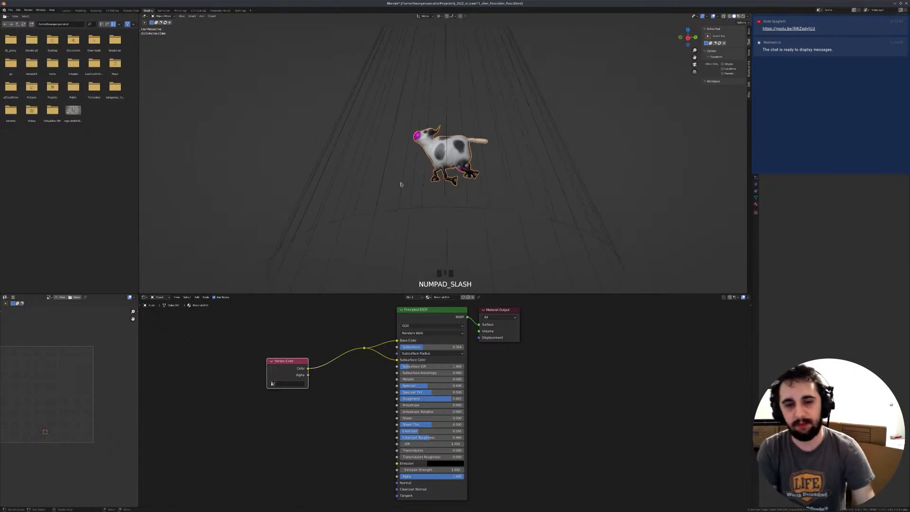
key("z")
left_click(456, 166)
key("z")
left_click(423, 138)
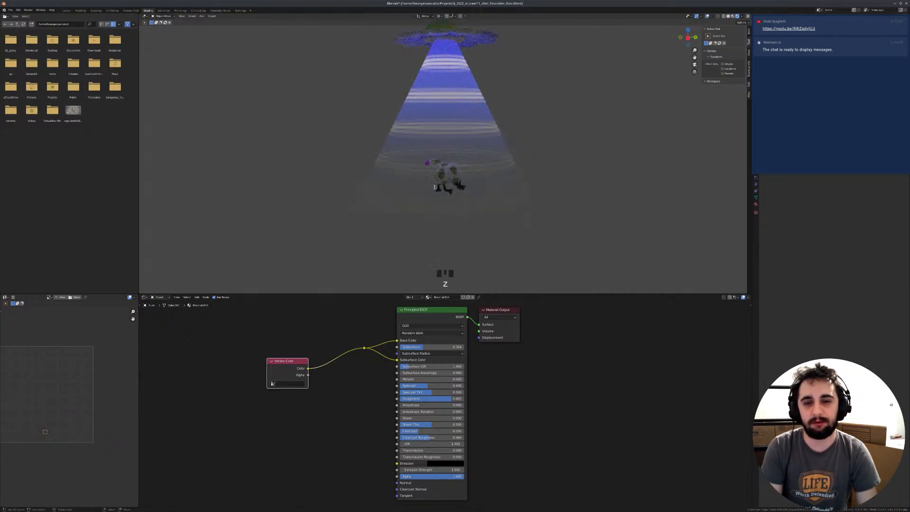
Step: Isolate the cow in Solid shading, re-enter Sculpt Mode and set the paint brush colour to light pink
key("KP_Divide")
key("z")
key("z")
middle_click_drag(436, 167, 461, 141)
key("ctrl+Tab")
left_click(461, 167)
middle_click_drag(592, 156, 597, 134, "ctrl")
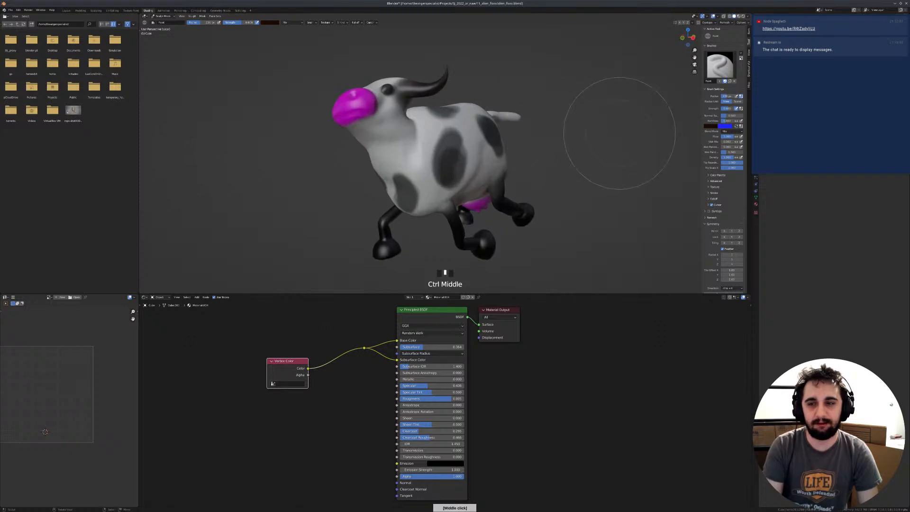
left_click(715, 126)
left_click_drag(743, 80, 743, 64)
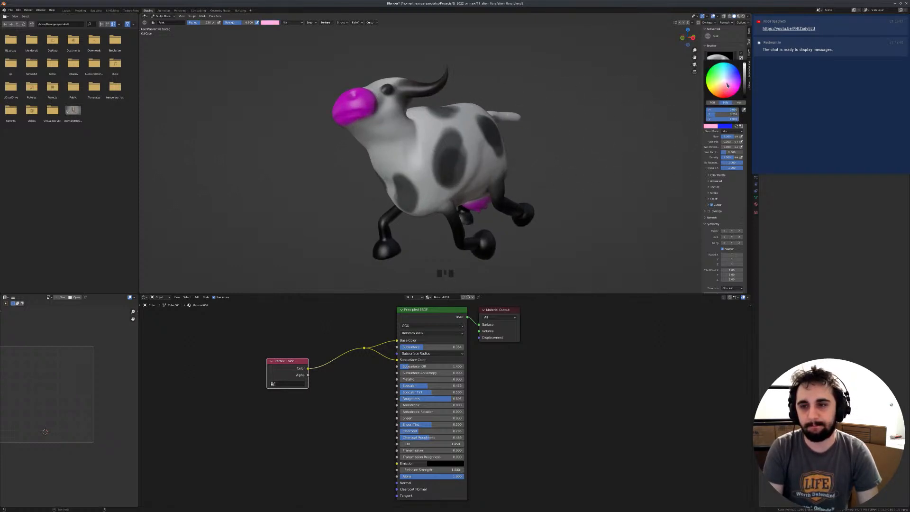
Step: Paint over the muzzle's front, sides and underside in light pink, adjusting the brush radius
middle_click_drag(427, 149, 477, 151)
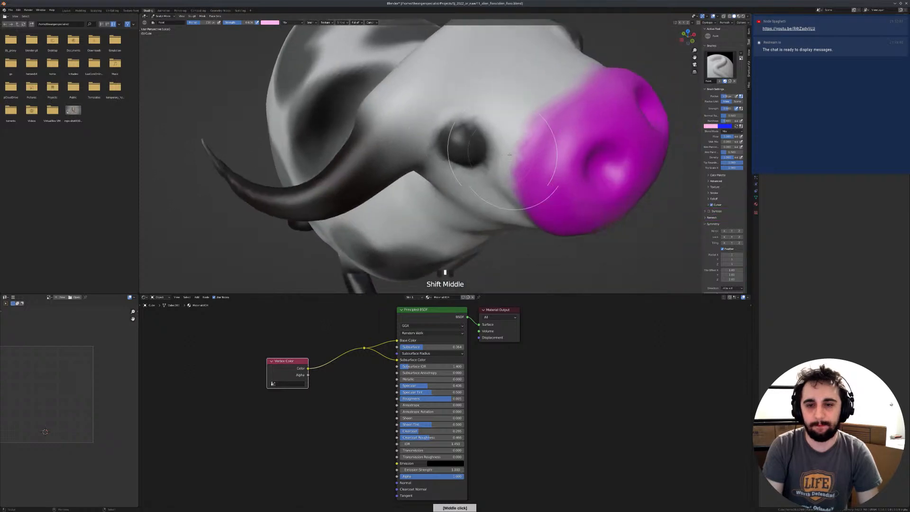
middle_click_drag(558, 171, 474, 141, "shift")
mouse_move(507, 136)
left_mouse_down()
mouse_move(485, 146)
mouse_move(462, 173)
left_mouse_up()
mouse_move(462, 173)
middle_mouse_down()
mouse_move(488, 61)
mouse_move(435, 125)
mouse_move(303, 142)
middle_mouse_up()
mouse_move(274, 112)
middle_mouse_down()
mouse_move(316, 121)
mouse_move(378, 104)
middle_mouse_up()
mouse_move(376, 97)
left_mouse_down()
mouse_move(372, 90)
mouse_move(350, 110)
left_mouse_up()
mouse_move(350, 110)
middle_mouse_down()
mouse_move(390, 85)
mouse_move(365, 132)
mouse_move(348, 124)
middle_mouse_up()
mouse_move(348, 123)
left_mouse_down()
mouse_move(355, 149)
mouse_move(336, 142)
left_mouse_up()
middle_click_drag(334, 139, 364, 136)
key("f")
left_click(351, 134)
left_click_drag(326, 136, 311, 131)
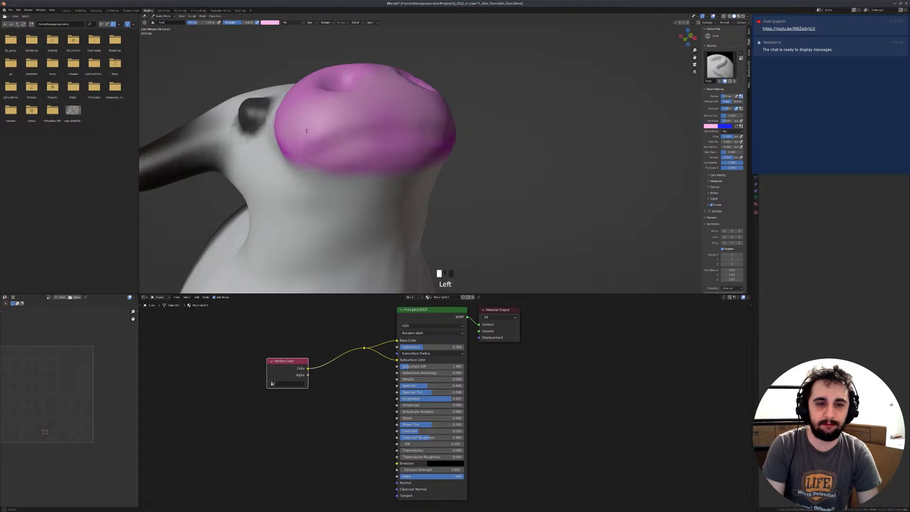
Step: Cover the magenta left along the muzzle's rear edge and cheek sides with light pink
mouse_move(395, 126)
middle_mouse_down()
mouse_move(358, 149)
mouse_move(396, 132)
middle_mouse_up()
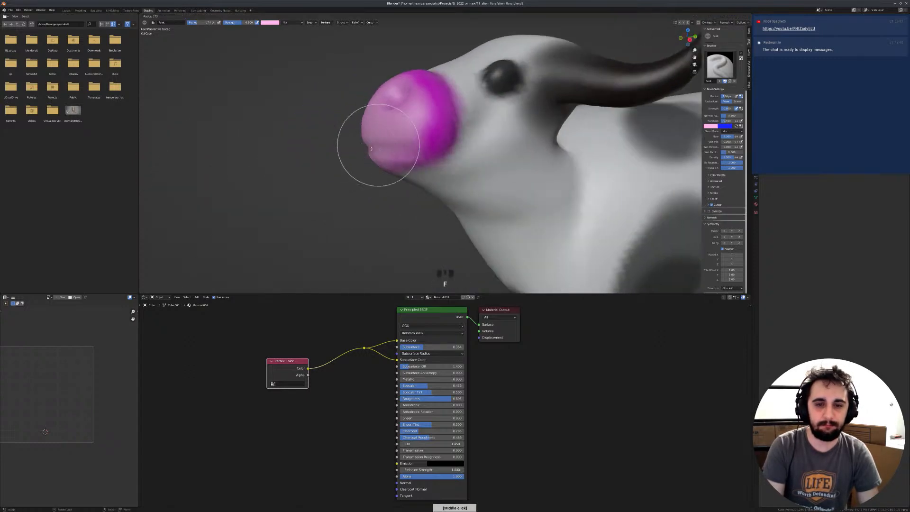
left_click_drag(433, 117, 420, 102)
middle_click_drag(418, 100, 422, 135)
left_click_drag(420, 128, 406, 85)
mouse_move(419, 97)
middle_mouse_down()
mouse_move(376, 152)
mouse_move(396, 119)
mouse_move(404, 178)
mouse_move(389, 139)
middle_mouse_up()
left_click(401, 145)
left_click(402, 156)
left_click(403, 179)
left_click(387, 159)
left_click(386, 139)
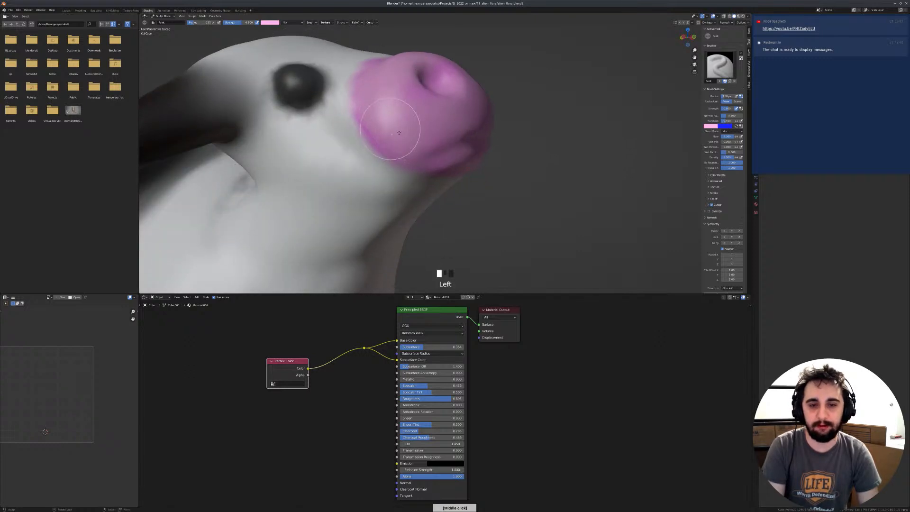
Step: Swap the brush colours, set the active one to white and clean up the muzzle's edge, undoing the last stroke
key("x")
key("shift+space")
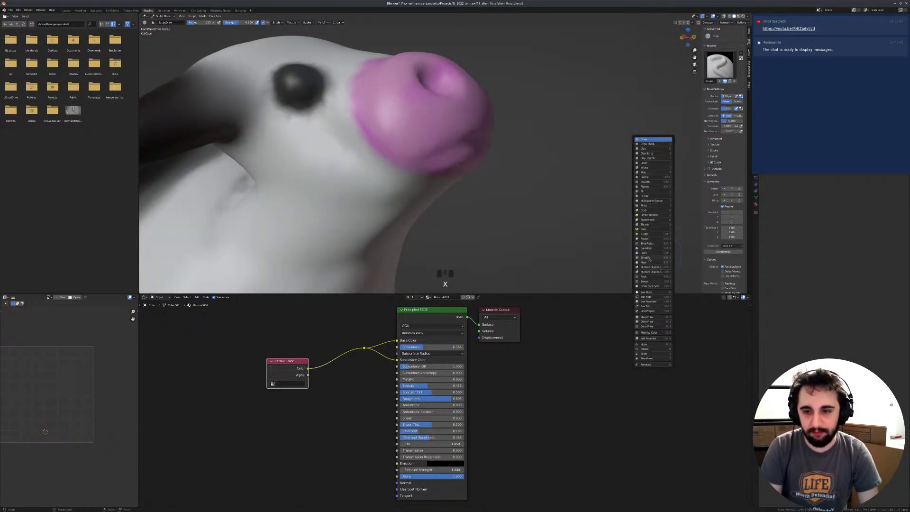
key("space")
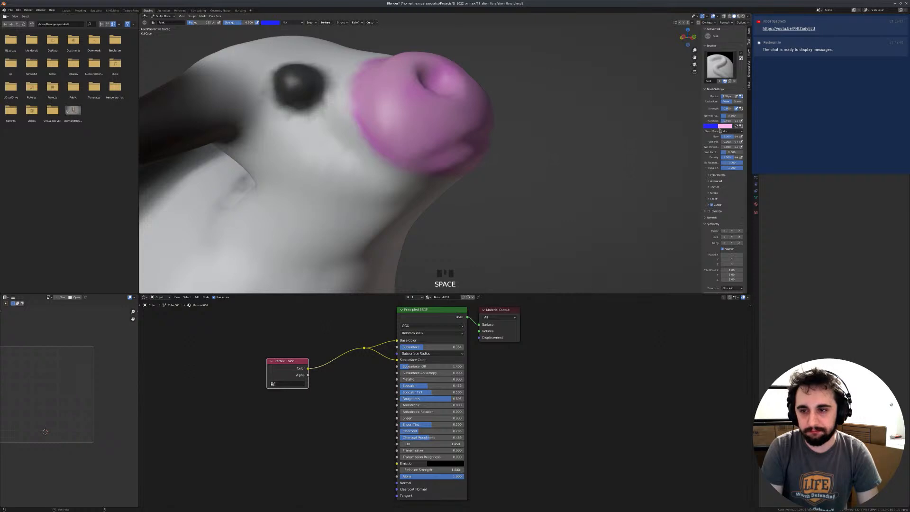
left_click(713, 126)
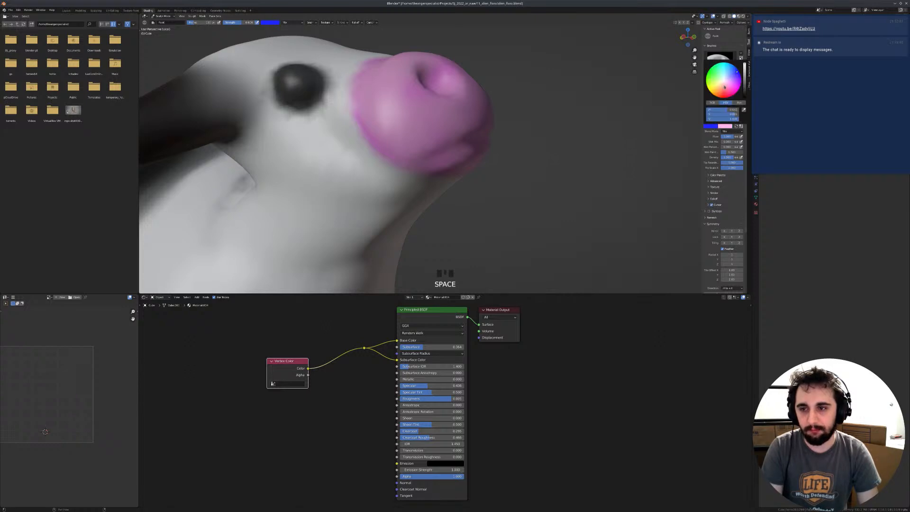
left_click_drag(727, 112, 706, 114)
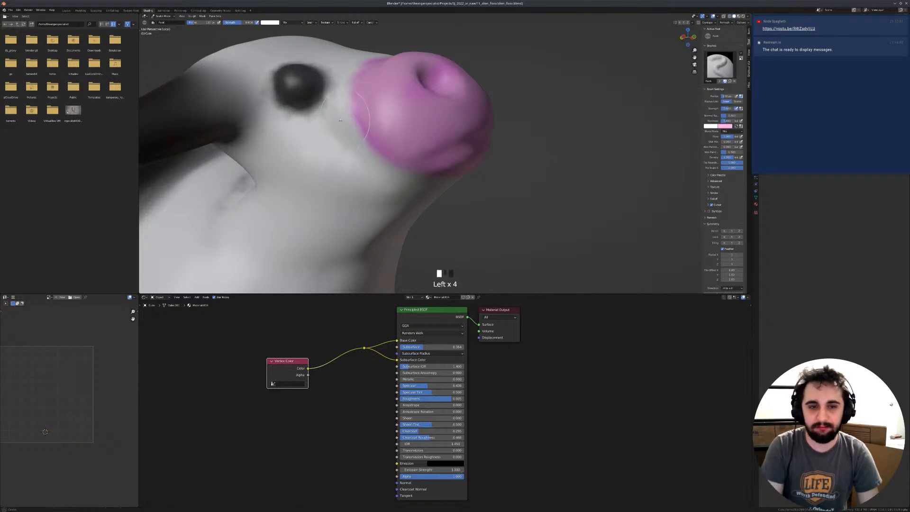
middle_click_drag(333, 116, 338, 157)
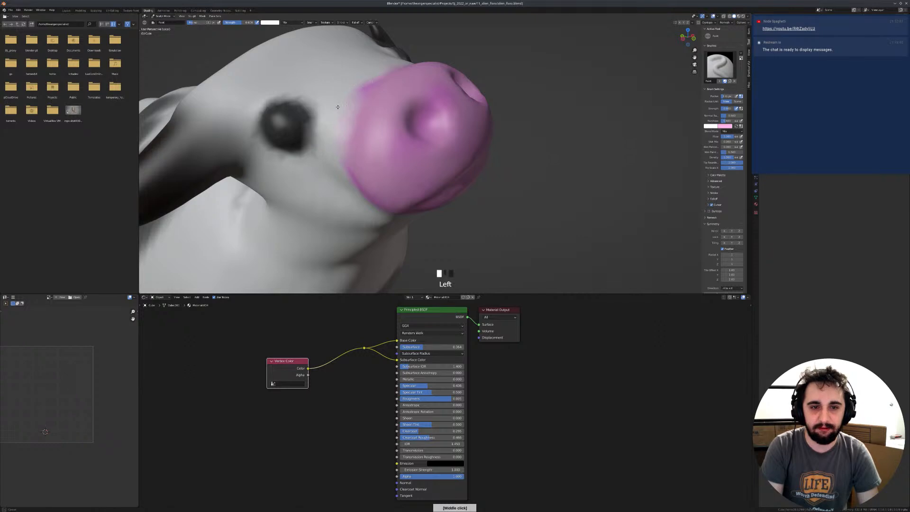
mouse_move(348, 192)
middle_mouse_down()
mouse_move(342, 150)
mouse_move(360, 98)
mouse_move(384, 114)
mouse_move(415, 112)
middle_mouse_up()
mouse_move(414, 80)
left_mouse_down()
mouse_move(455, 123)
mouse_move(472, 108)
left_mouse_up()
key("ctrl+z")
middle_click_drag(473, 108, 472, 117)
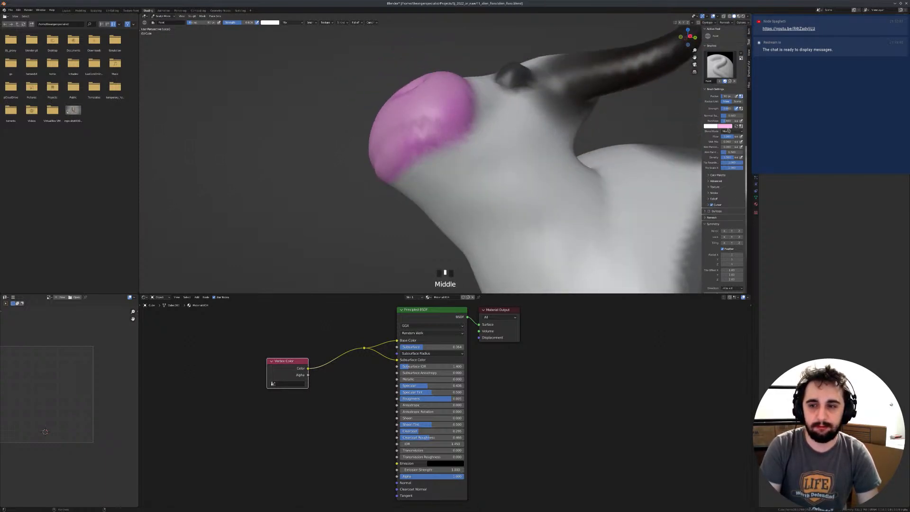
Step: Switch back to light pink, adjust the brush radius and start painting over the udder's magenta sides
middle_click_drag(570, 163, 581, 199, "shift")
middle_click(591, 250, "alt")
mouse_move(481, 198)
middle_mouse_down("ctrl")
mouse_move(426, 163)
mouse_move(464, 152)
mouse_move(397, 138)
middle_mouse_up("ctrl")
key("f")
left_click(467, 149)
left_click(397, 138)
left_click_drag(398, 138, 317, 143)
mouse_move(348, 135)
middle_mouse_down("shift")
mouse_move(390, 118)
mouse_move(426, 124)
mouse_move(368, 142)
middle_mouse_up("shift")
mouse_move(367, 142)
middle_mouse_down("ctrl")
mouse_move(365, 155)
mouse_move(386, 142)
middle_mouse_up("ctrl")
left_click_drag(385, 142, 360, 114)
middle_click_drag(360, 113, 420, 124)
left_click_drag(420, 124, 474, 81)
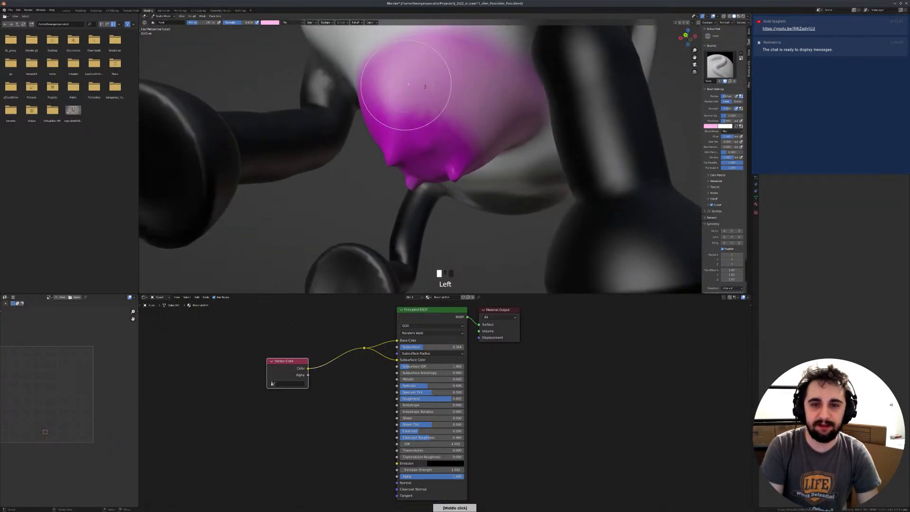
left_click(476, 79)
Step: Paint the udder's underside and teats light pink
middle_click_drag(376, 77, 440, 85)
left_click_drag(441, 84, 398, 105)
mouse_move(398, 104)
middle_mouse_down()
mouse_move(442, 114)
mouse_move(478, 90)
middle_mouse_up()
left_click_drag(478, 90, 508, 74)
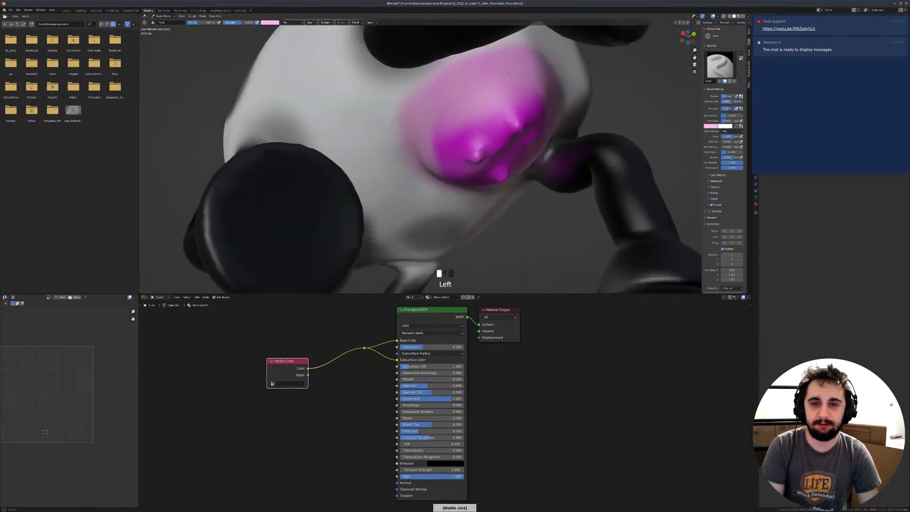
mouse_move(468, 137)
middle_mouse_down()
mouse_move(449, 134)
mouse_move(474, 137)
mouse_move(471, 99)
mouse_move(448, 83)
middle_mouse_up()
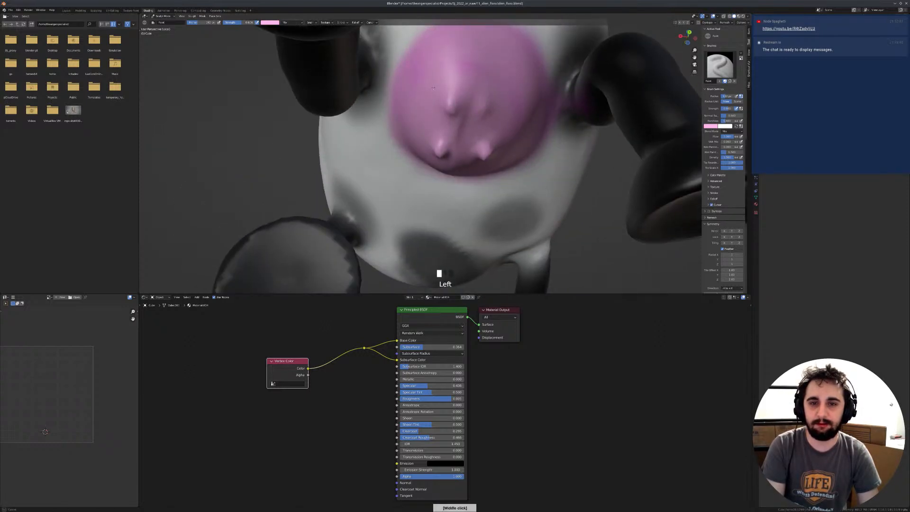
Step: Even out the light pink around the udder's upper edge and beside the hind legs
middle_click_drag(469, 118, 488, 82)
middle_click_drag(473, 139, 442, 98)
middle_click_drag(467, 70, 438, 138)
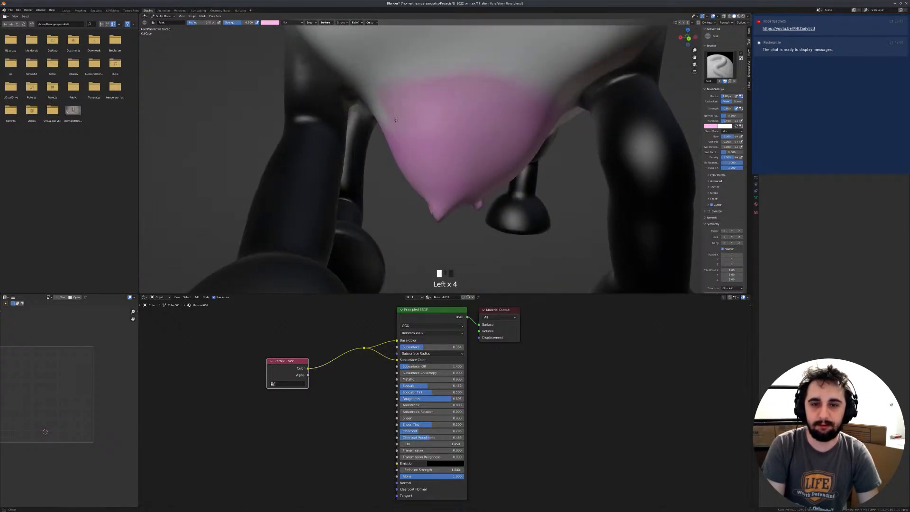
middle_click_drag(393, 118, 469, 111)
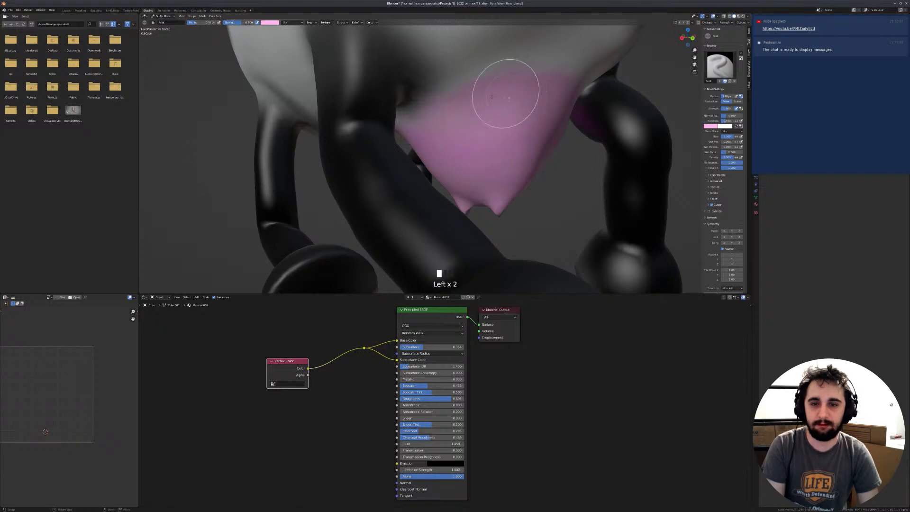
middle_click_drag(520, 92, 411, 119)
mouse_move(488, 124)
middle_mouse_down()
mouse_move(400, 102)
mouse_move(405, 137)
mouse_move(419, 128)
mouse_move(402, 97)
mouse_move(421, 101)
middle_mouse_up()
mouse_move(422, 102)
middle_mouse_down("ctrl")
mouse_move(417, 128)
mouse_move(398, 126)
mouse_move(387, 148)
mouse_move(384, 123)
mouse_move(346, 98)
mouse_move(376, 97)
mouse_move(378, 134)
mouse_move(363, 134)
mouse_move(423, 119)
middle_mouse_up("ctrl")
Step: Leave Sculpt Mode and the isolated view, and compare the scene in Rendered and Material Preview shading
key("Tab")
key("KP_Divide")
left_click(430, 110)
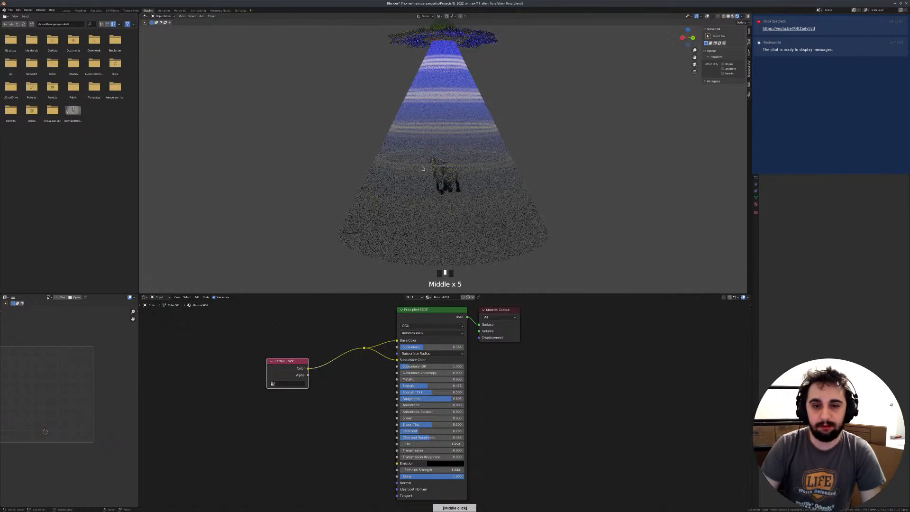
key("shift+alt+z")
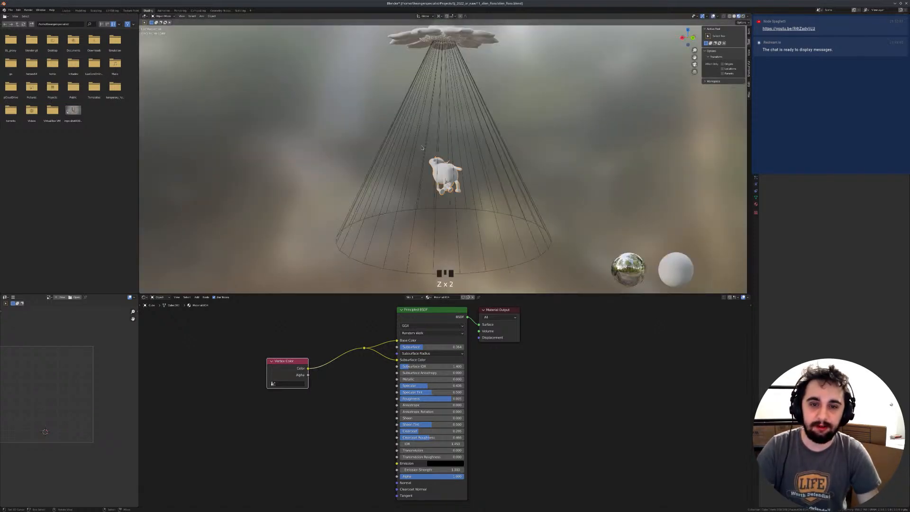
middle_click_drag(464, 133, 508, 120)
left_click(505, 125)
scroll(498, 123, "down", 2)
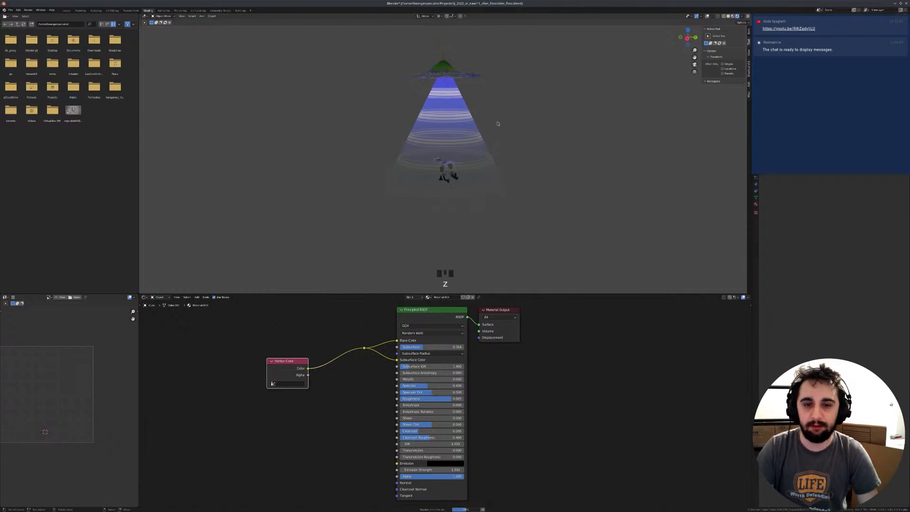
Step: Examine the rendered saucer, light beam and cow from the front and from other angles
middle_click_drag(518, 128, 503, 135)
key("KP_1")
middle_click_drag(536, 106, 504, 117)
scroll(467, 95, "up", 3)
scroll(448, 147, "down", 2)
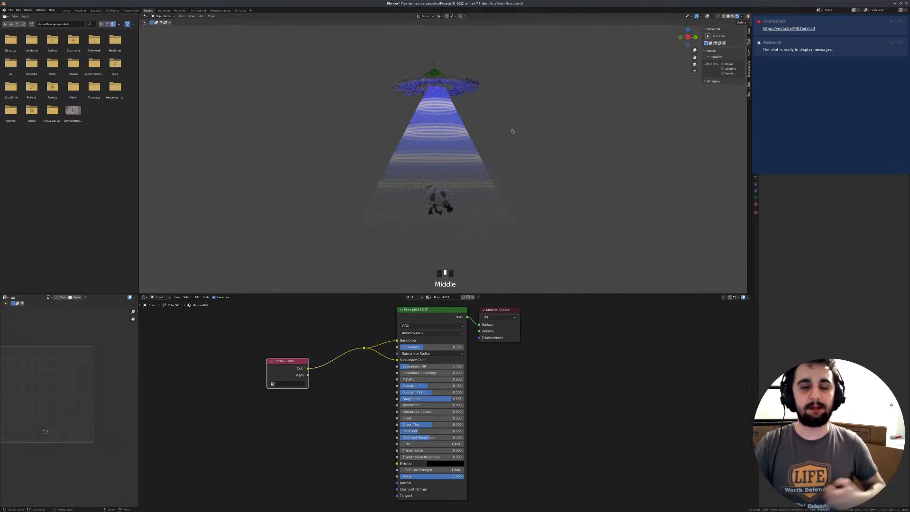
key("z")
key("z")
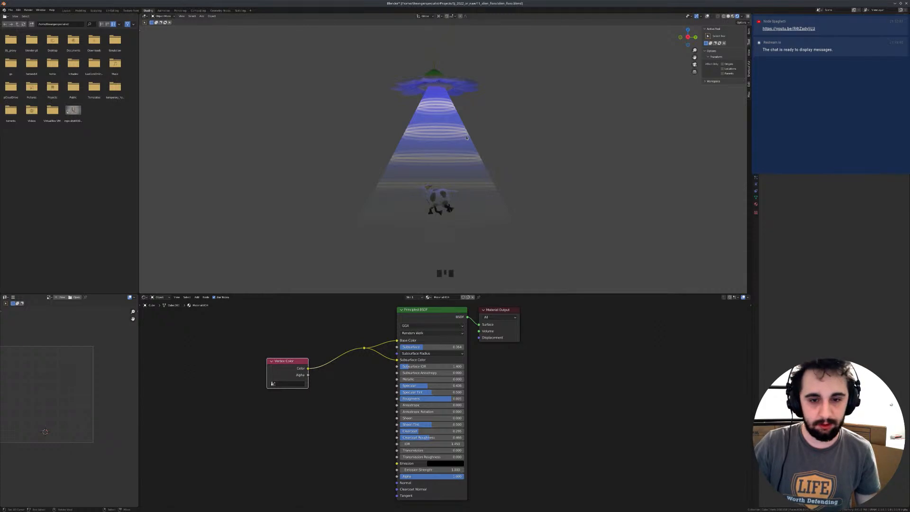
middle_click_drag(447, 127, 479, 136)
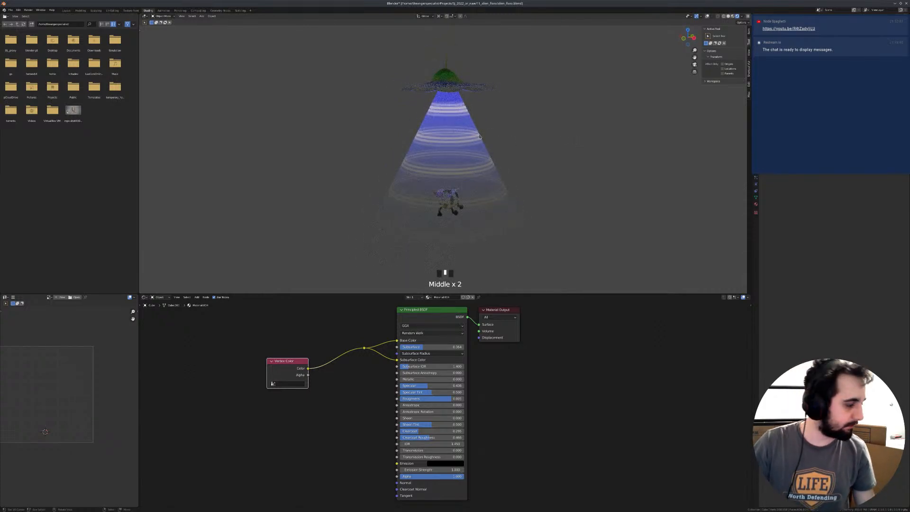